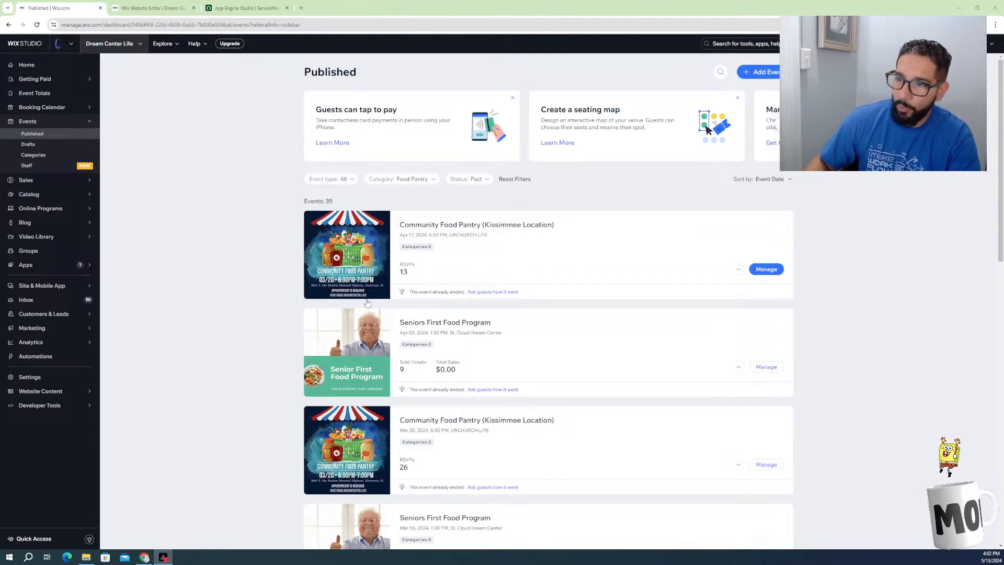
Review the past Food Pantry events, comparing the Community Food Pantry and Seniors First Food Program entries with their RSVP and ticket figures
mouse_move(388, 240)
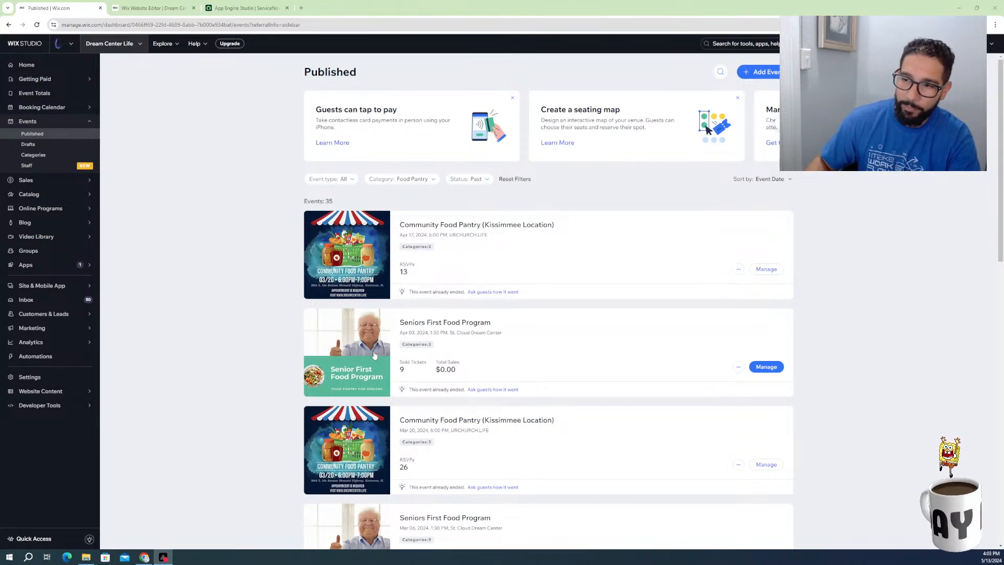
scroll(461, 370, "down", 1)
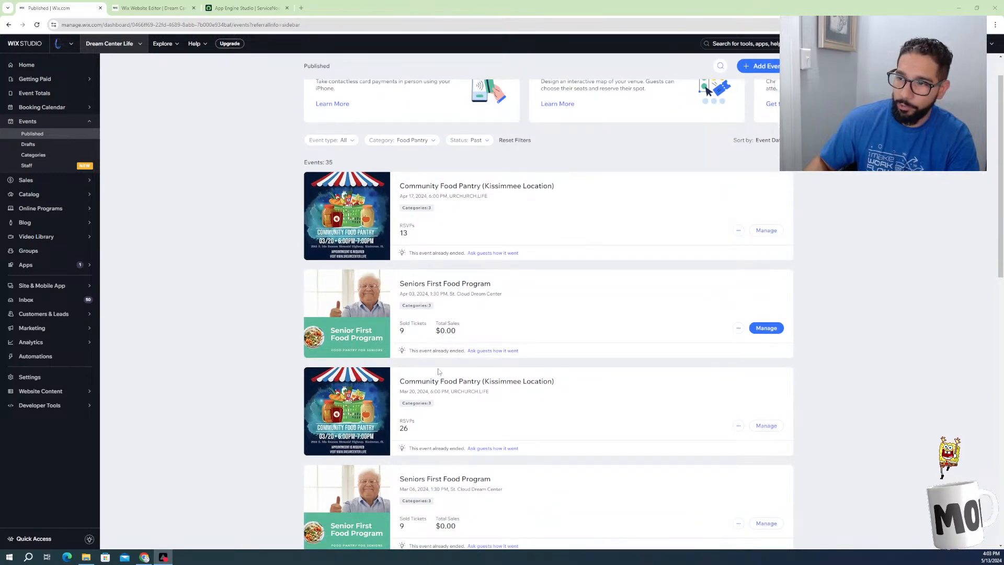
scroll(445, 366, "down", 2)
scroll(445, 384, "down", 8)
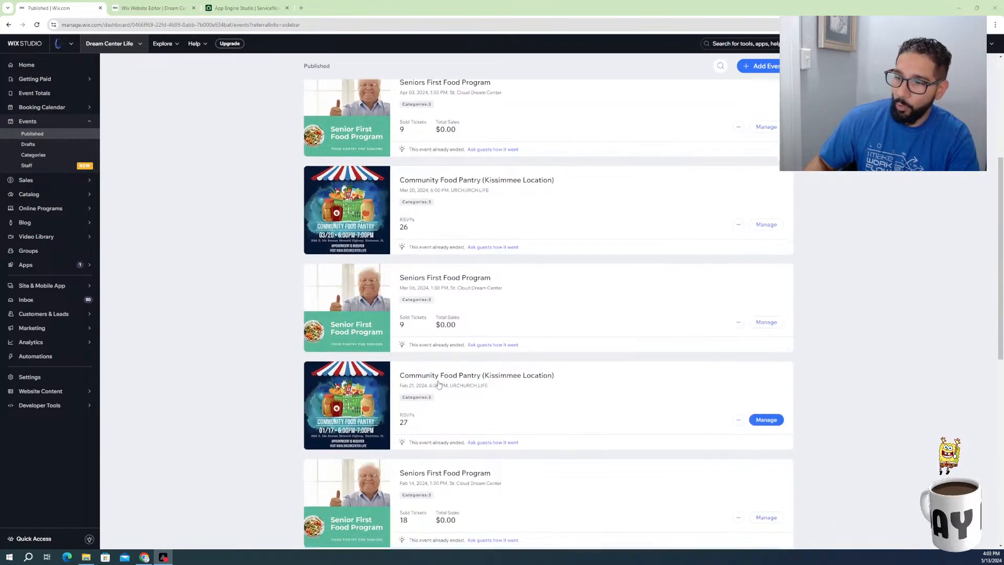
scroll(442, 289, "down", 5)
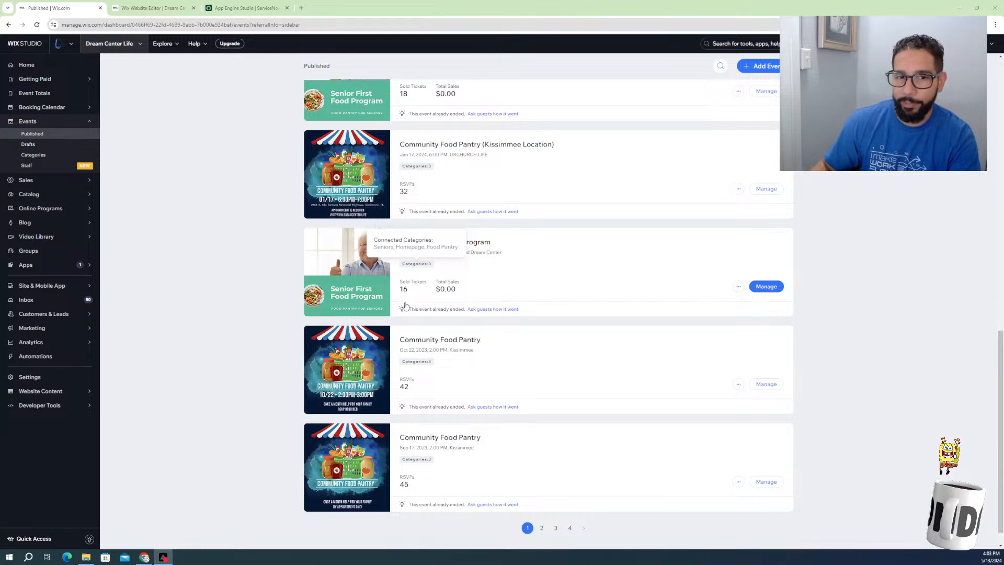
scroll(335, 387, "up", 7)
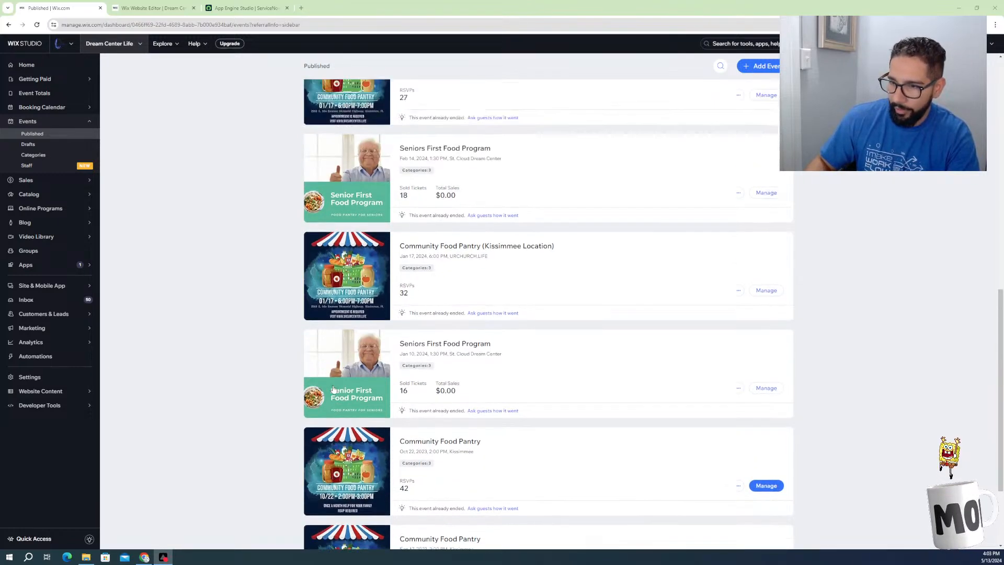
scroll(334, 388, "up", 8)
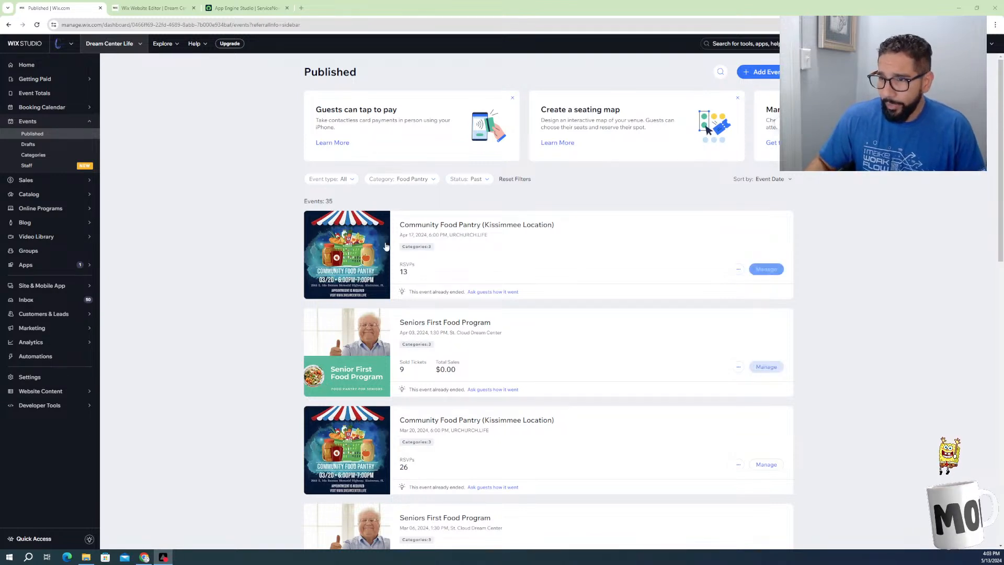
scroll(348, 272, "down", 3)
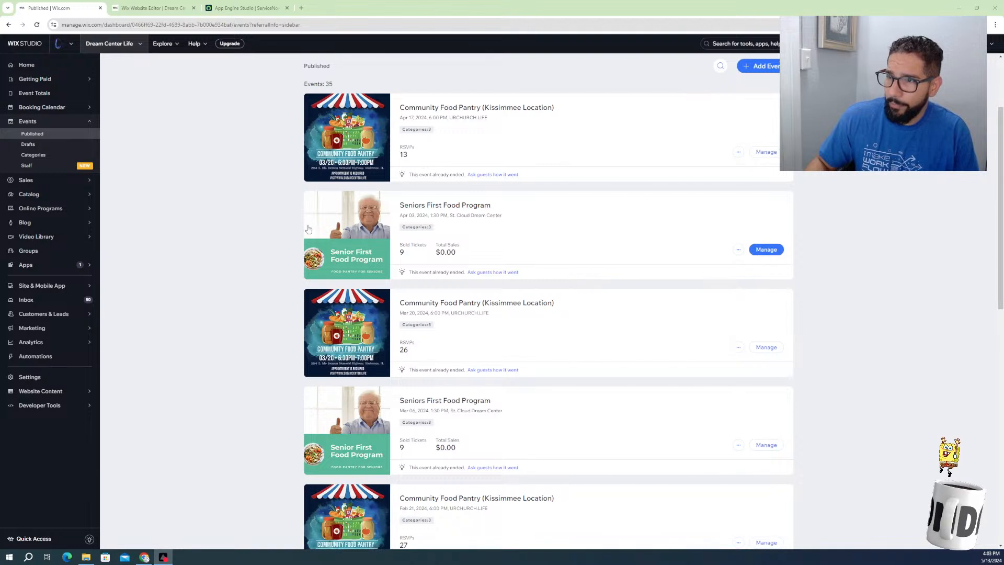
scroll(349, 306, "down", 2)
scroll(349, 306, "down", 1)
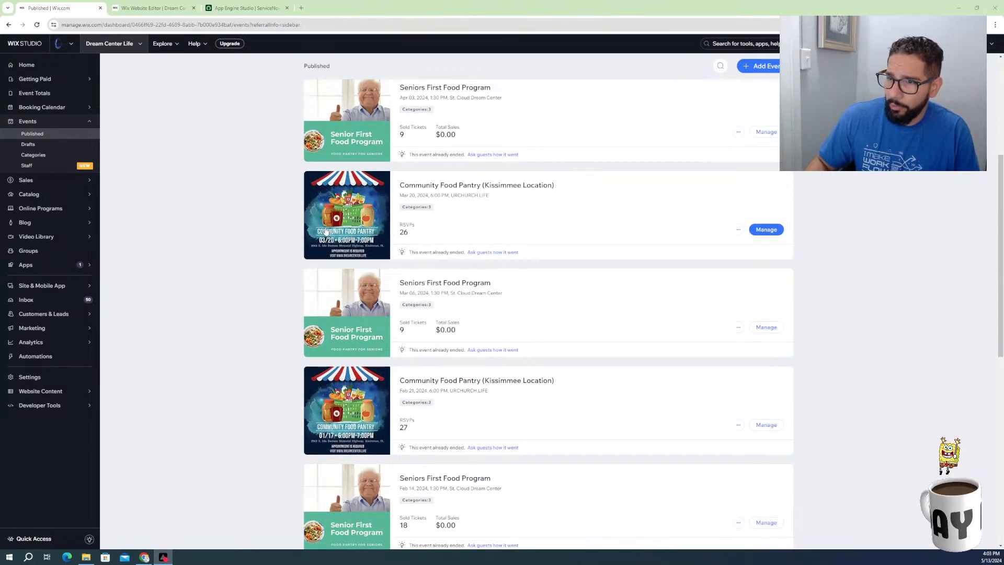
scroll(356, 289, "down", 3)
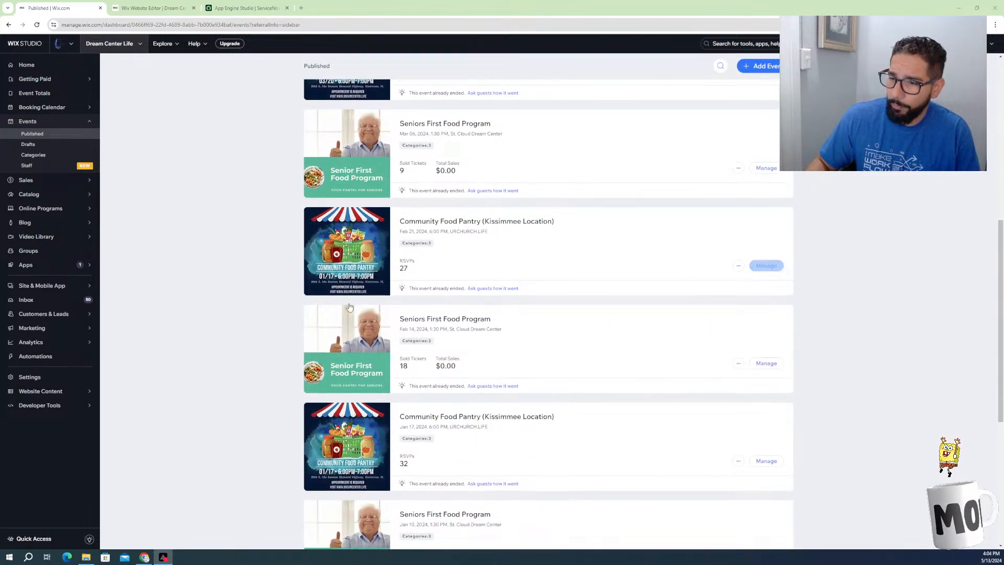
scroll(366, 293, "down", 4)
scroll(351, 324, "down", 2)
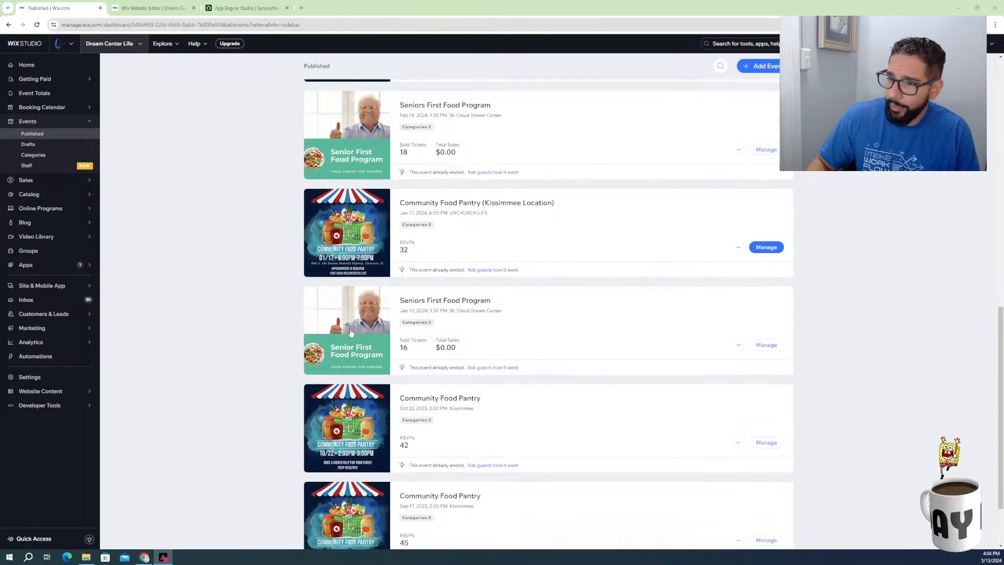
scroll(356, 298, "up", 5)
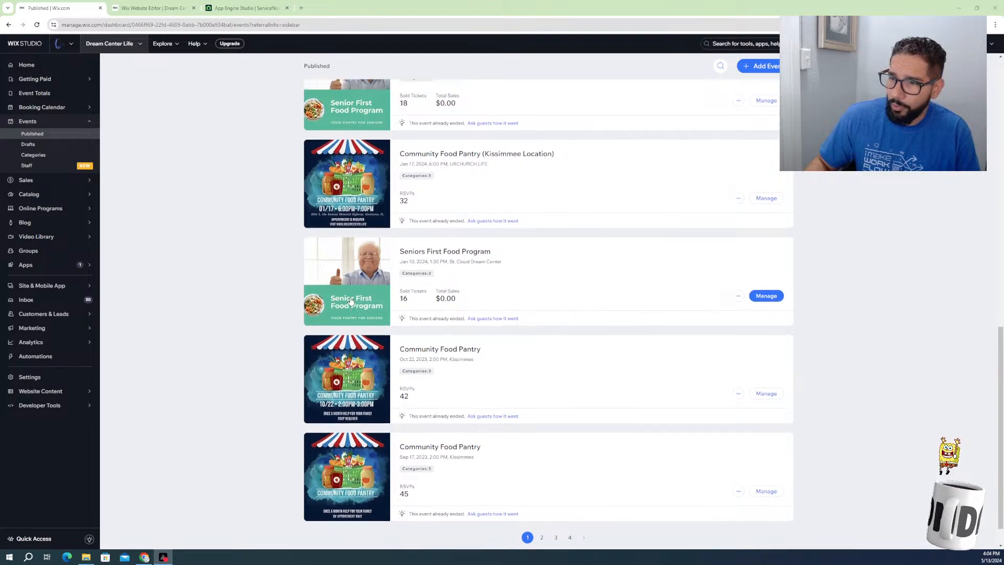
scroll(355, 349, "up", 1)
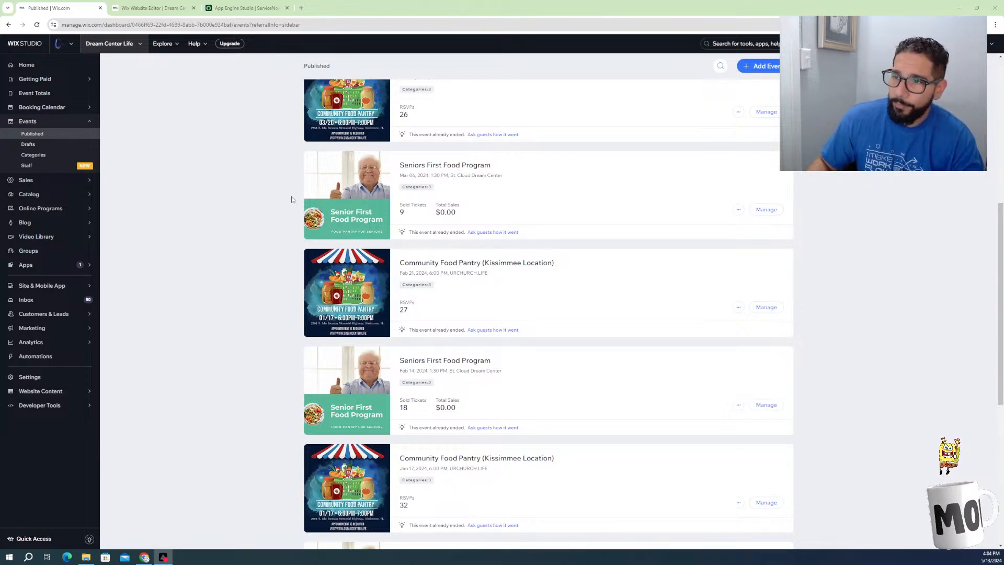
left_click(238, 8)
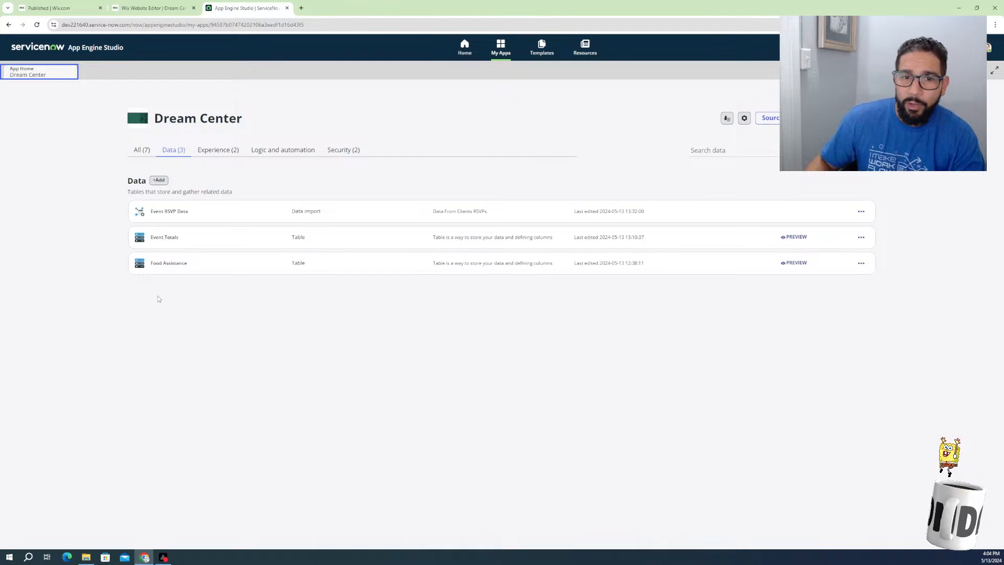
left_click(159, 181)
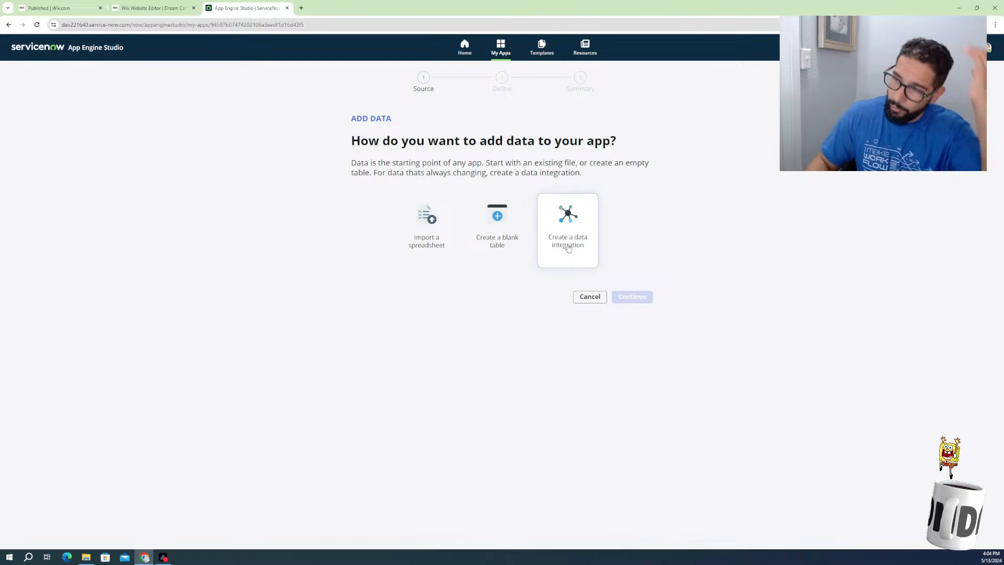
left_click(568, 246)
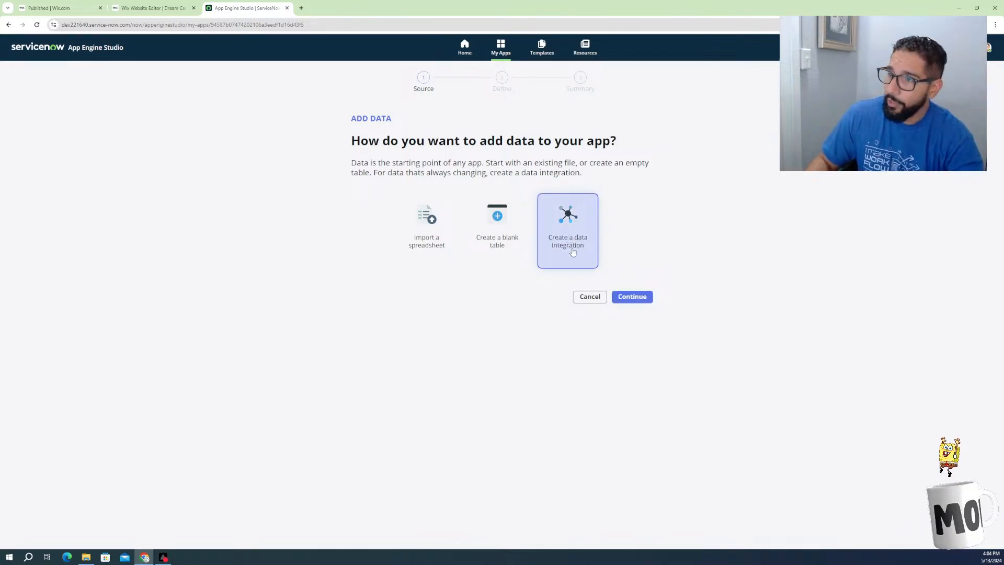
left_click(625, 297)
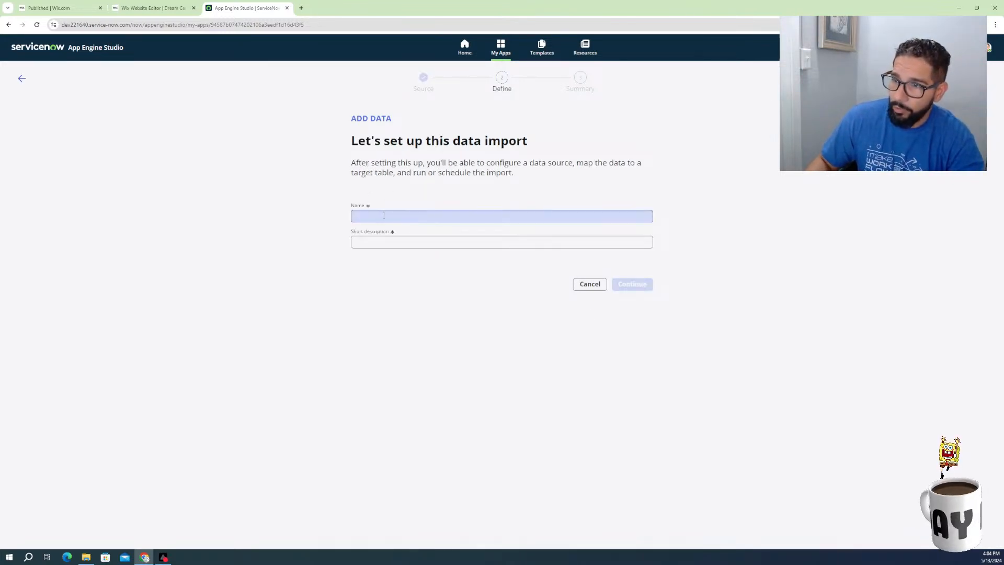
left_click(590, 285)
left_click(588, 314)
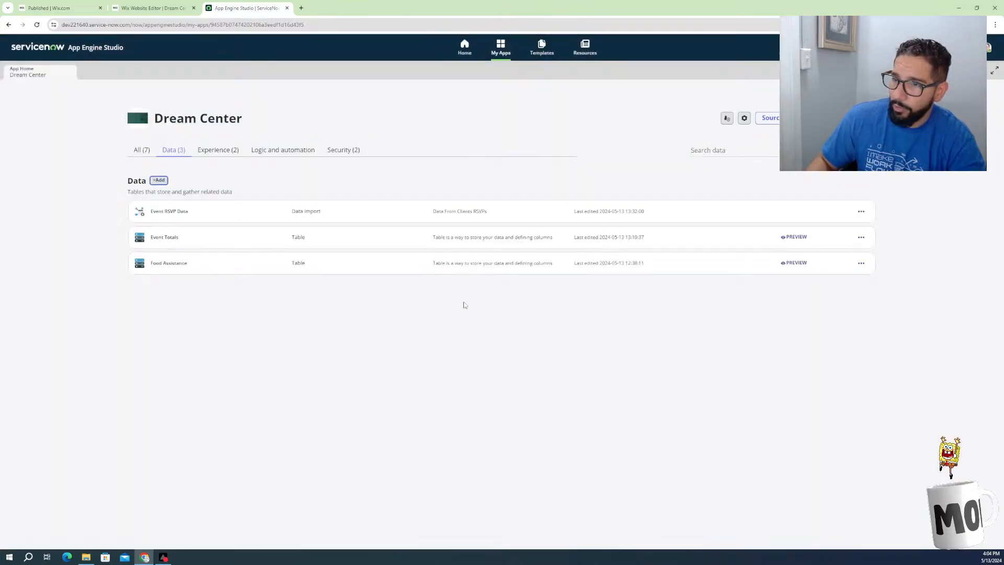
Open the Event RSVP Data import of the Dream Center app to view its scheduled imports
left_click(200, 215)
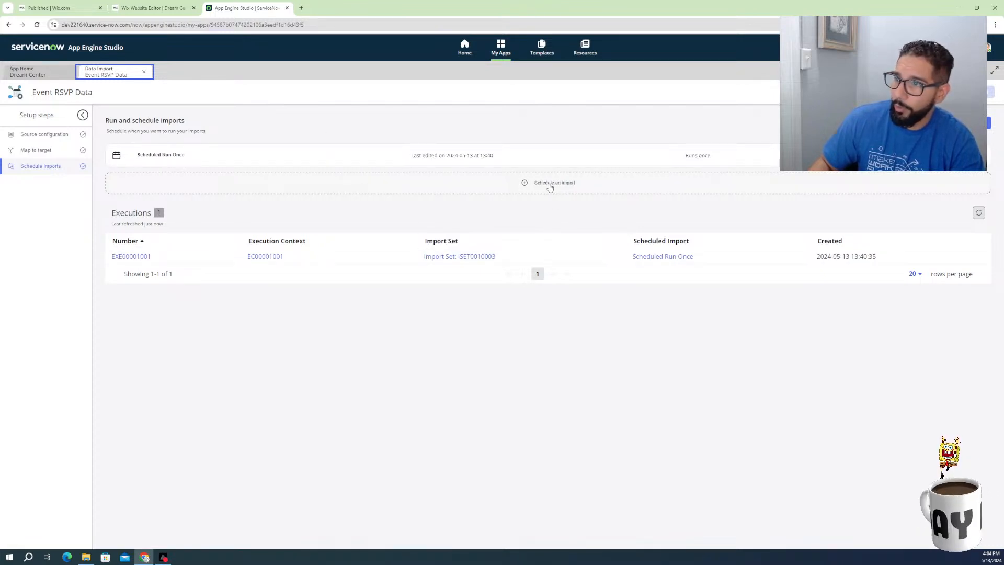
Switch to Wix and export the guest list of the March 20, 2024 Community Food Pantry (Kissimmee Location) event as a CSV file
left_click(32, 10)
scroll(401, 269, "up", 6)
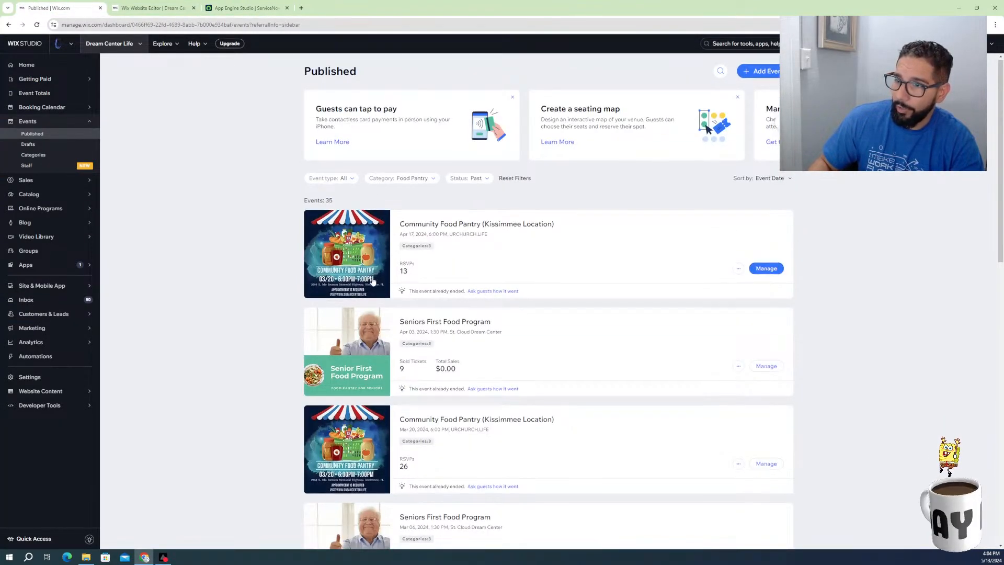
scroll(361, 366, "down", 2)
scroll(361, 398, "up", 1)
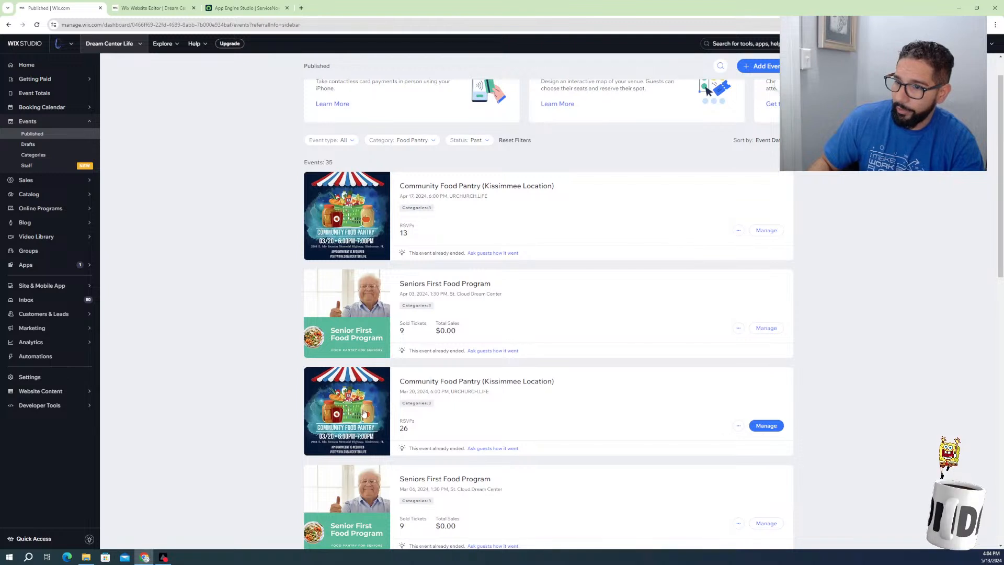
left_click(457, 386)
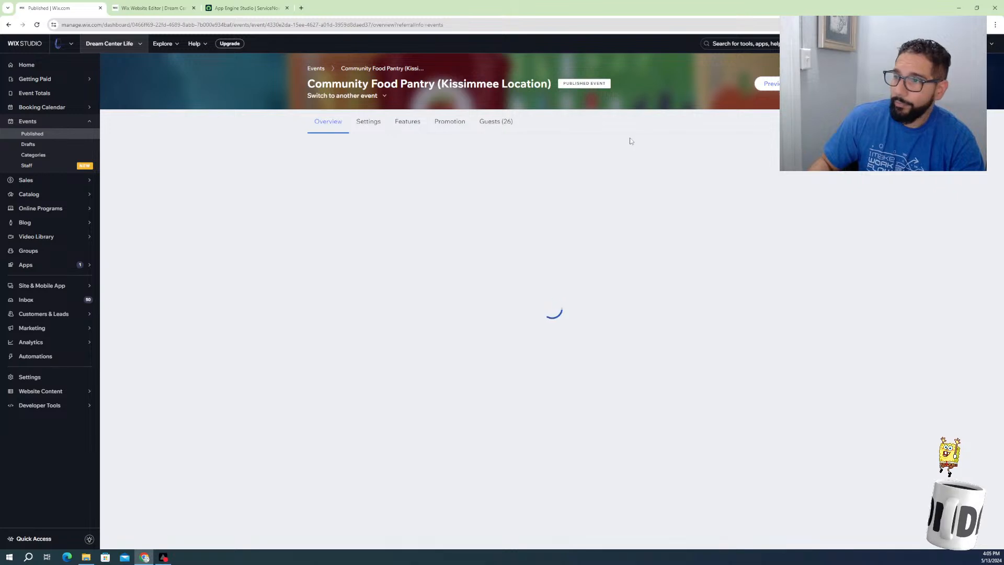
left_click(493, 124)
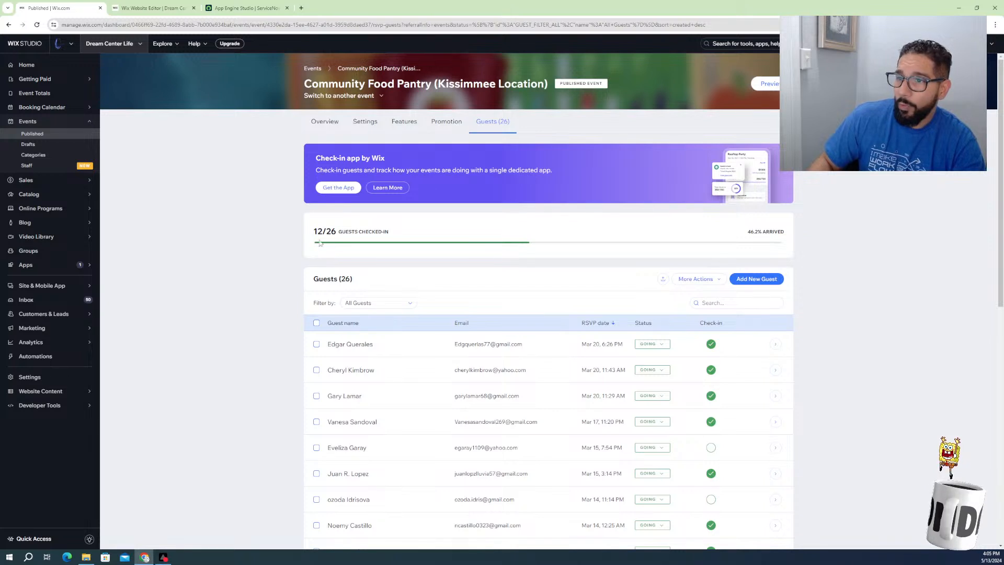
left_click(663, 278)
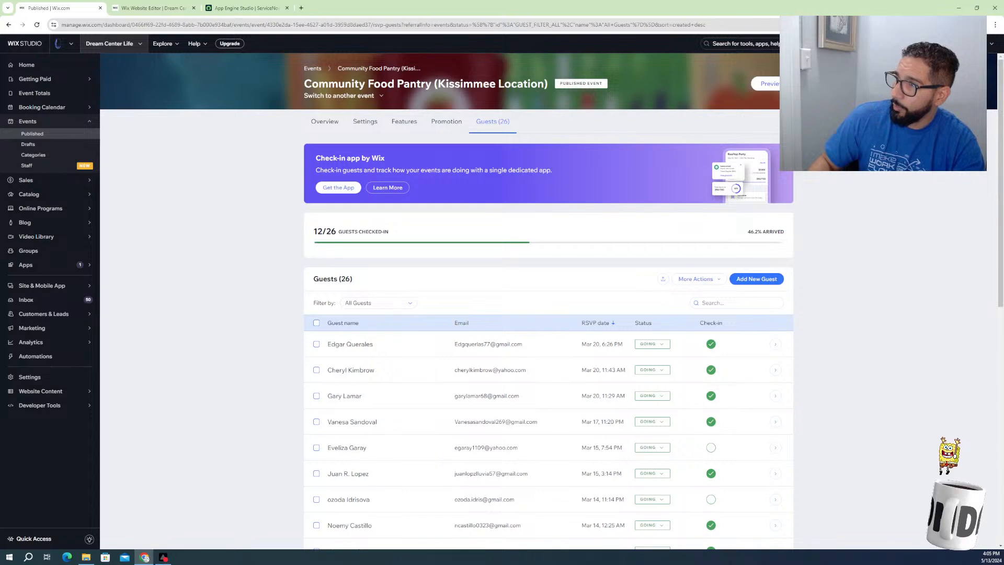
Open Google Drive in a new browser tab under the Dream Center Life account
left_click(301, 8)
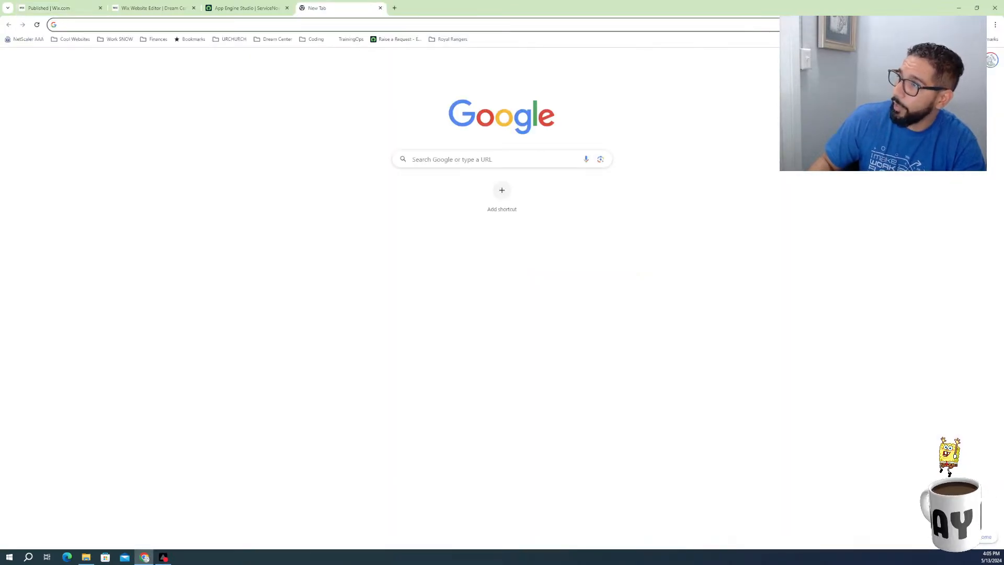
left_click(990, 60)
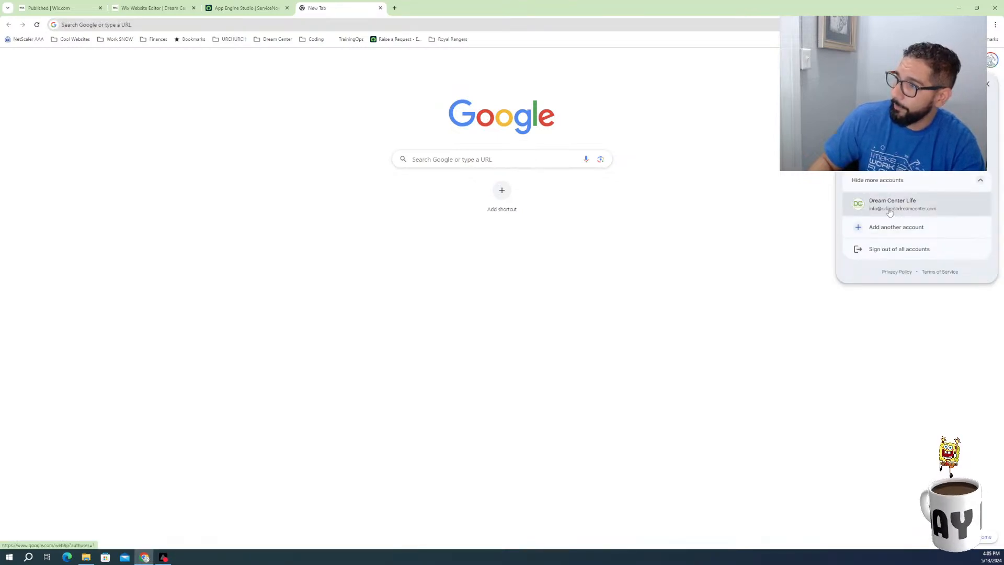
left_click(889, 211)
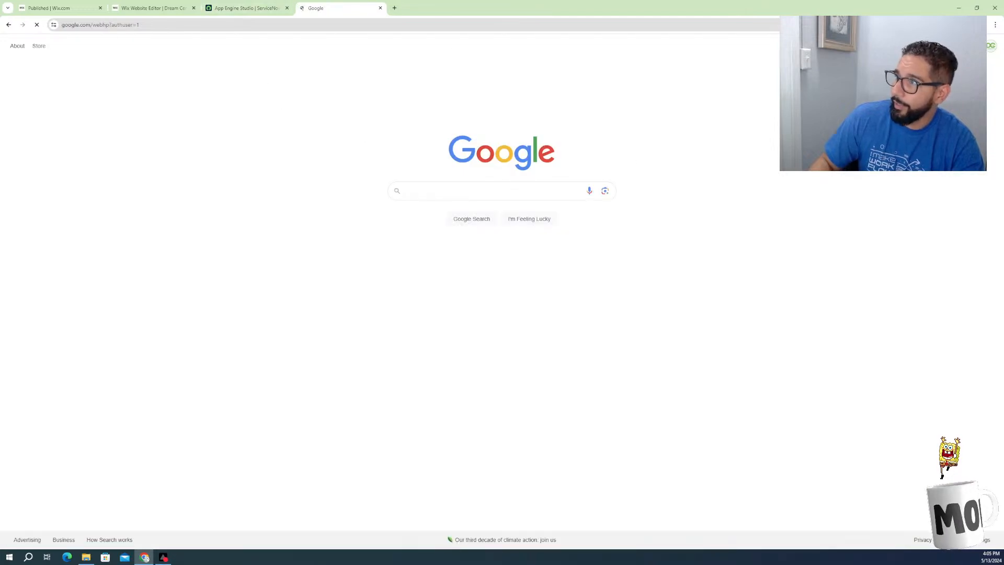
left_click(973, 46)
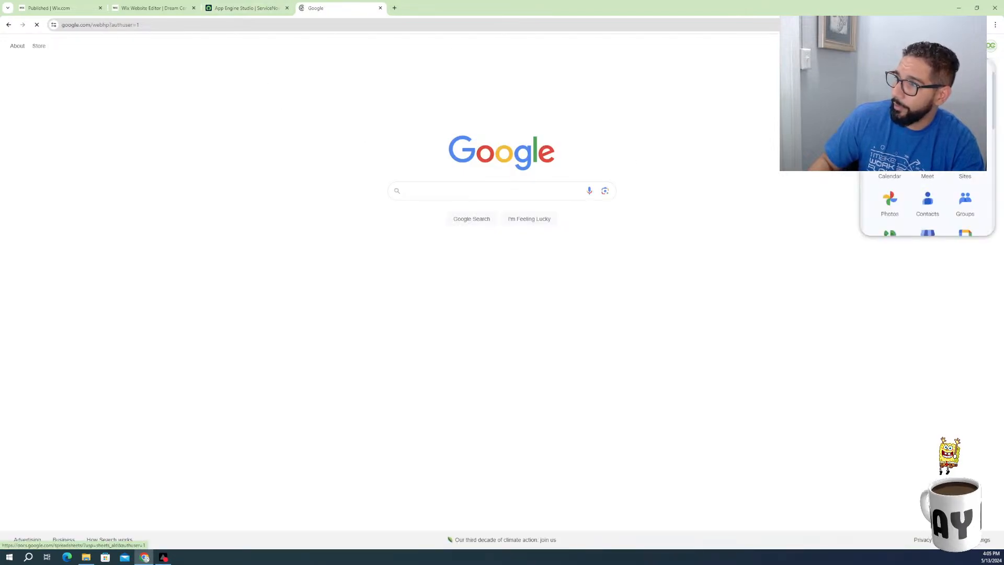
left_click(965, 88)
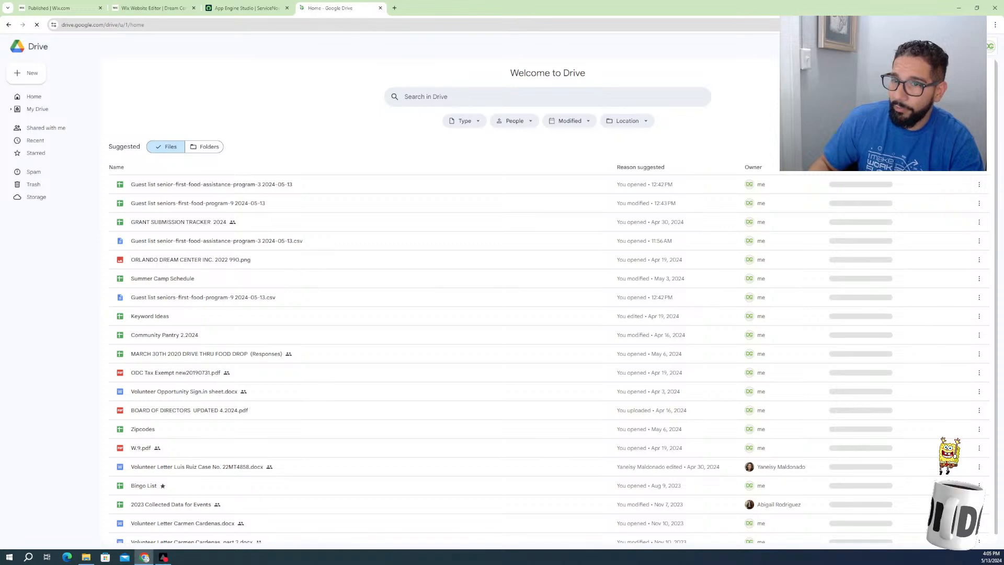
Upload the downloaded community-food-pantry-kissimmee-location-3 guest list CSV to Google Drive
left_click(966, 25)
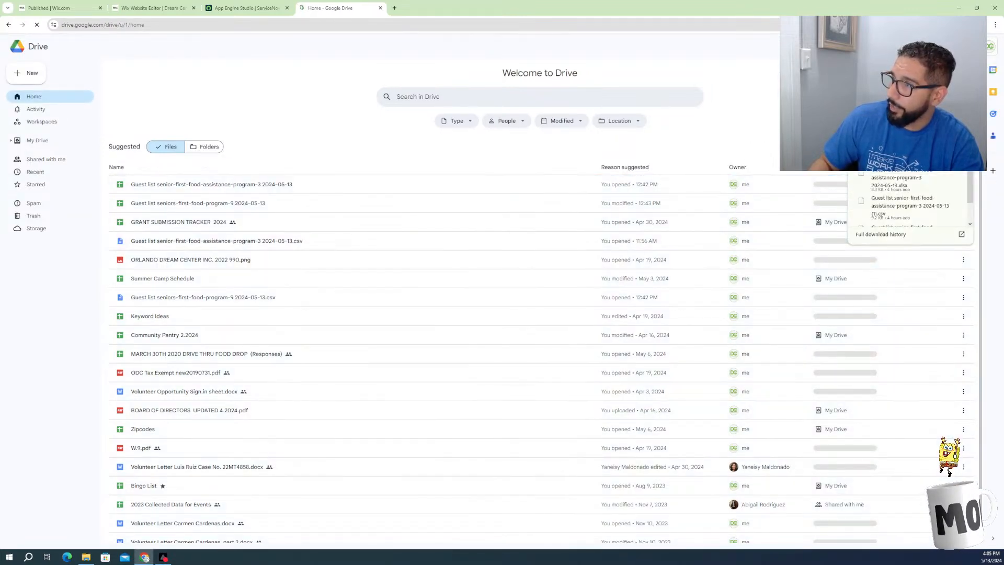
left_click_drag(908, 68, 424, 217)
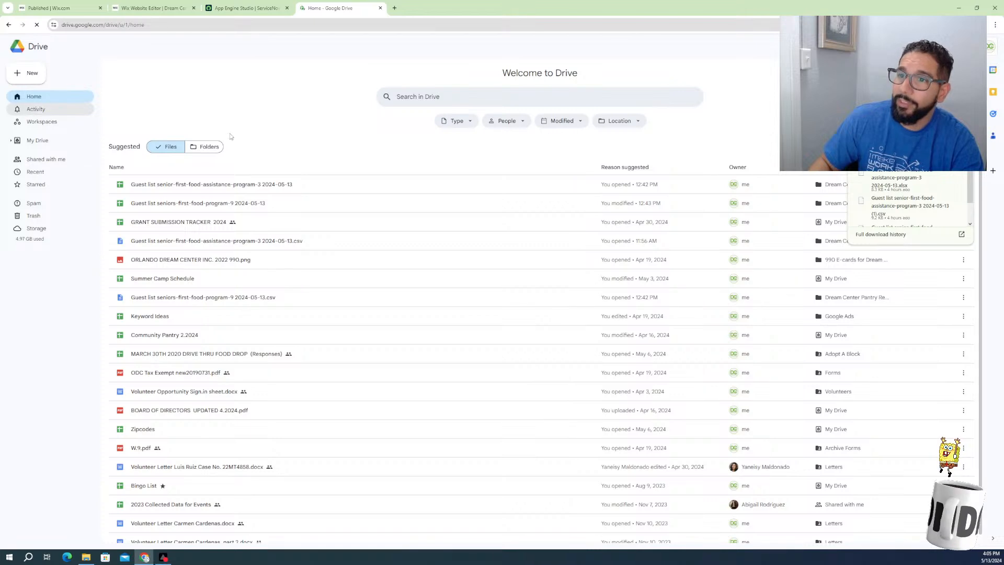
left_click(178, 152)
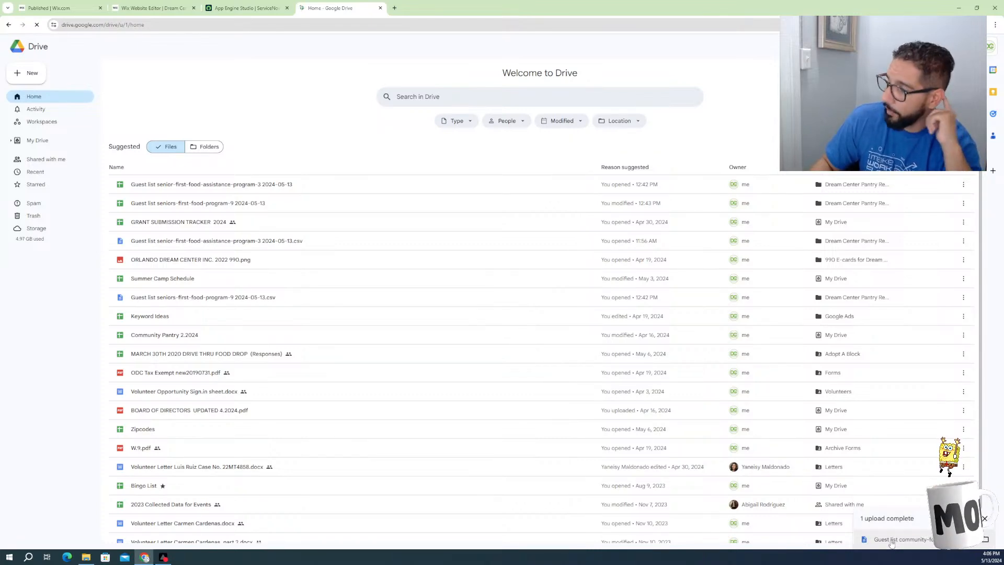
Open the uploaded community food pantry guest list CSV in Google Sheets and look over its columns and rows
left_click(893, 540)
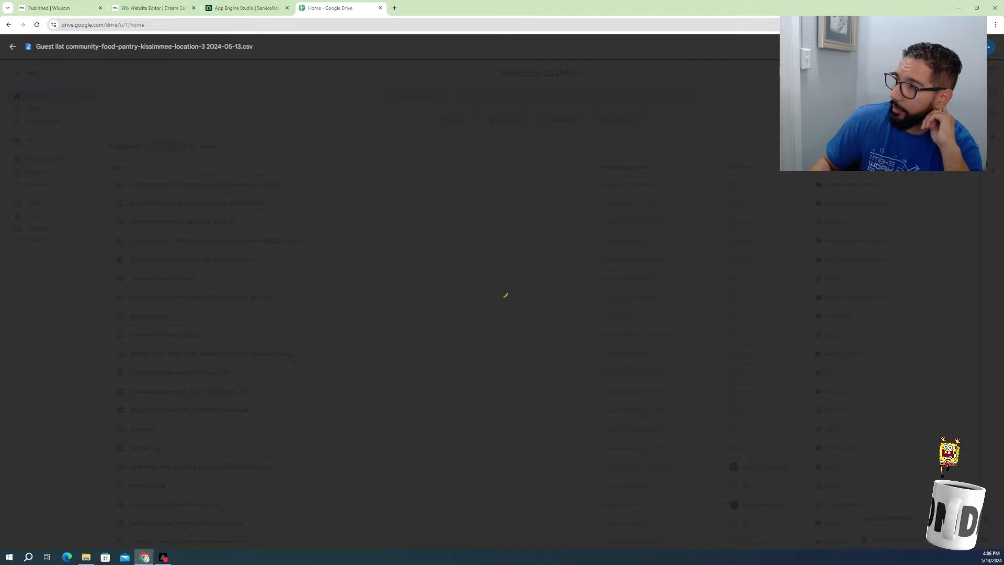
left_click(502, 48)
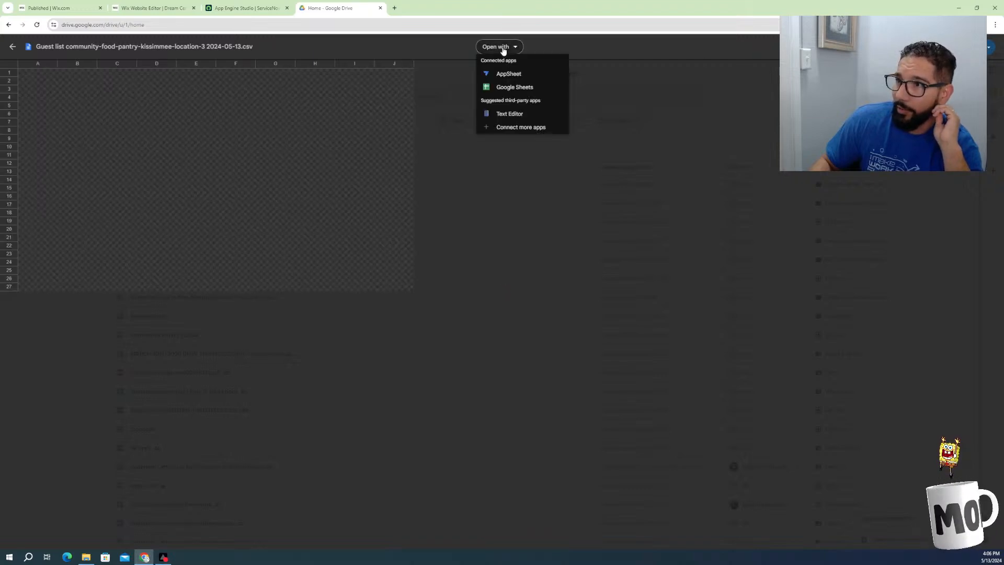
left_click(507, 86)
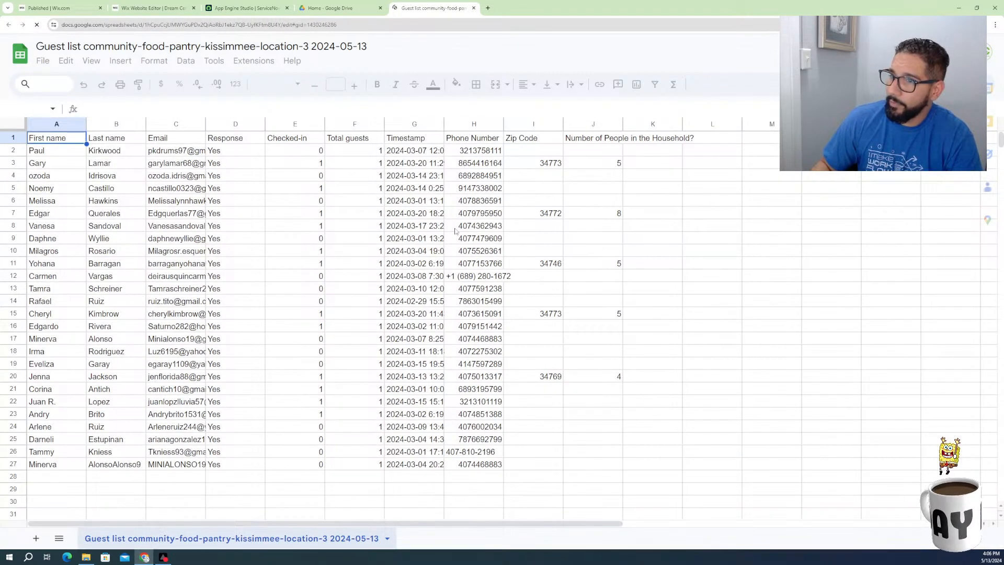
scroll(546, 375, "down", 4)
scroll(543, 374, "up", 4)
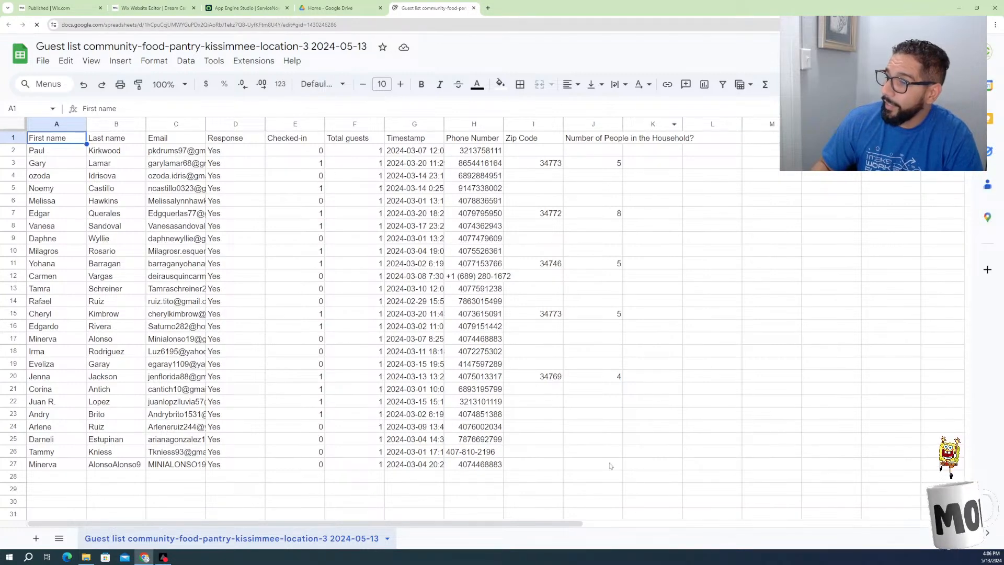
Download the Kissimmee food pantry guest list sheet as a Microsoft Excel (.xlsx) file
scroll(588, 519, "right", 3)
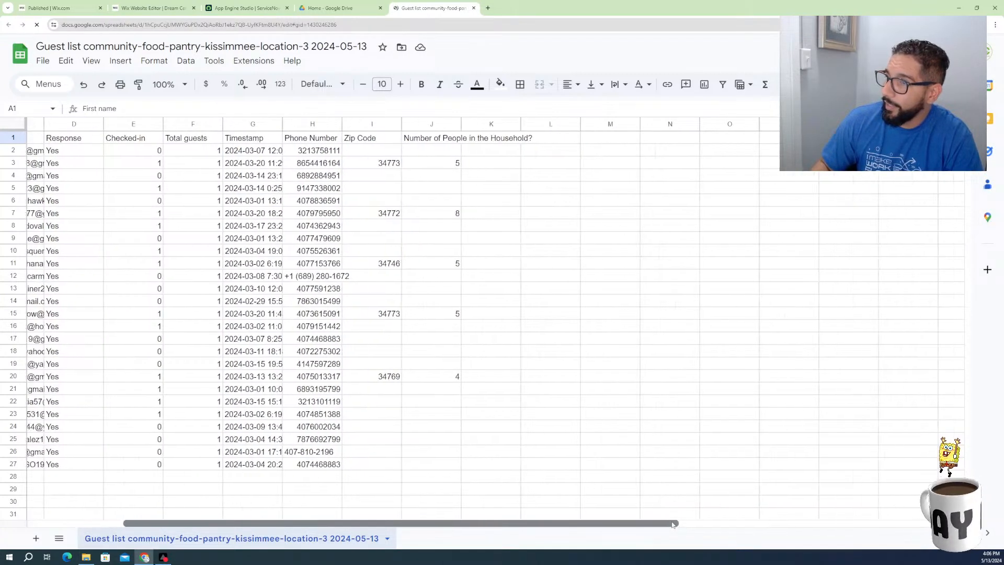
scroll(484, 520, "left", 1)
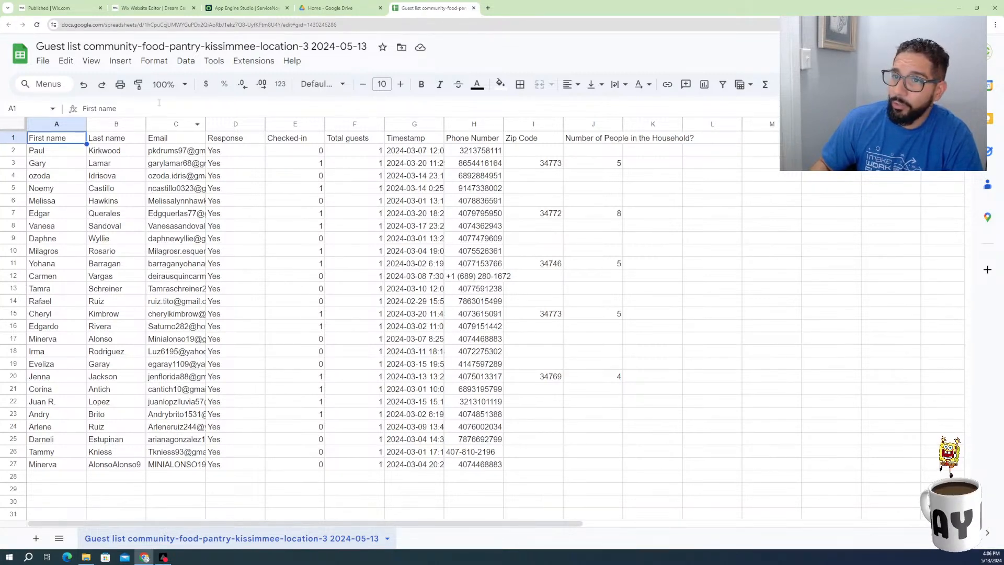
left_click(42, 61)
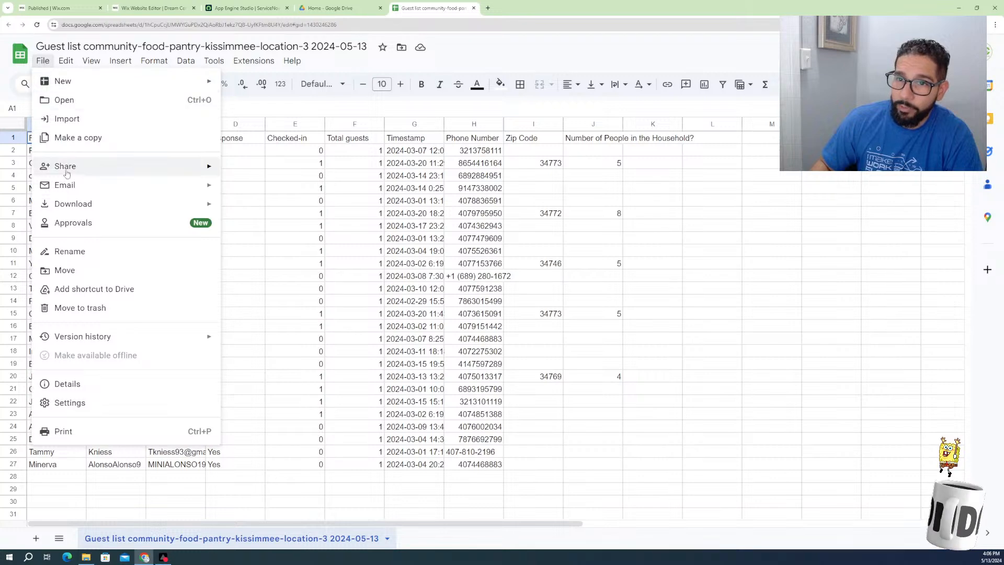
mouse_move(73, 204)
left_click(241, 211)
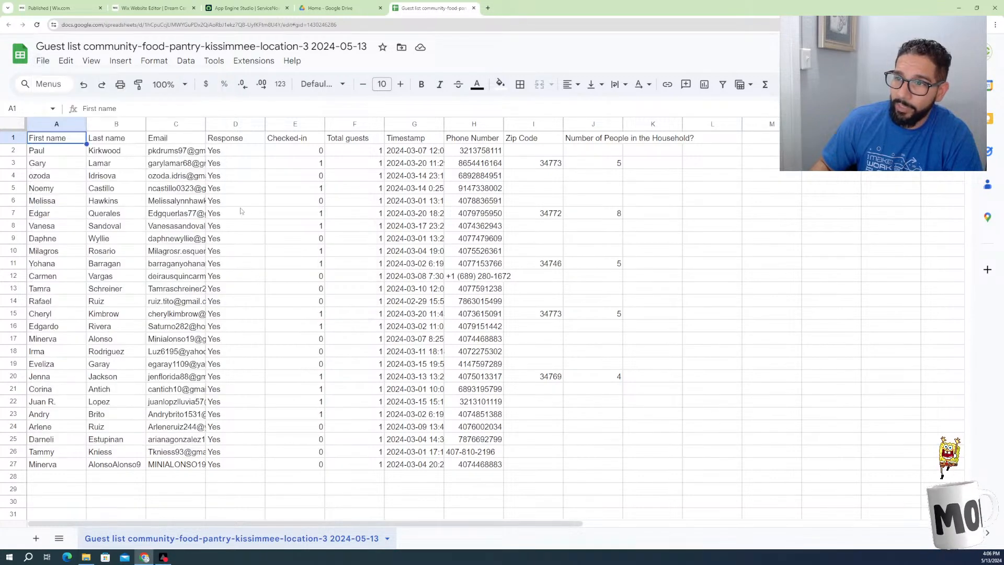
Switch to ServiceNow App Engine Studio and open the Event RSVP Data import from the Dream Center app's data list
left_click(270, 9)
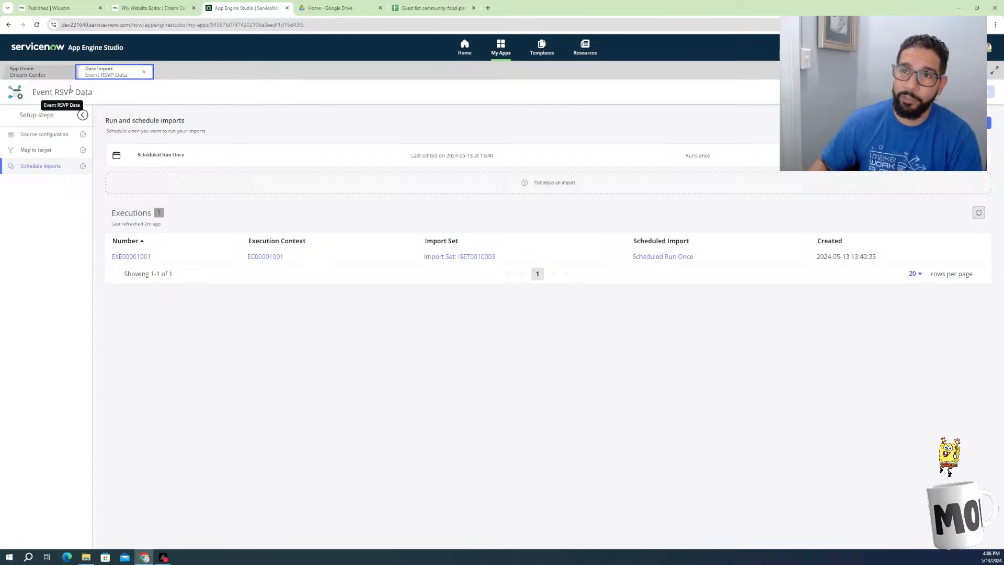
left_click(46, 75)
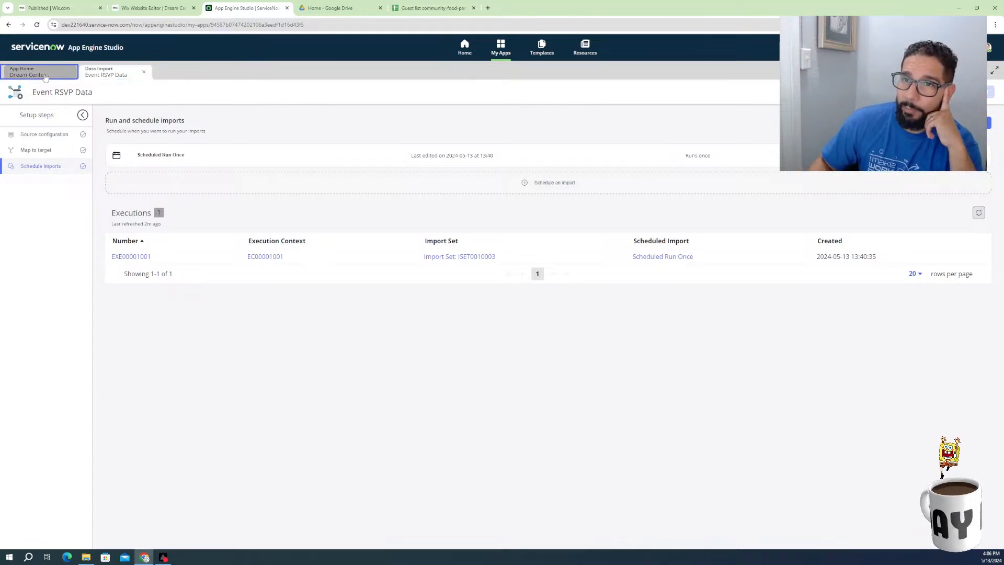
left_click(183, 214)
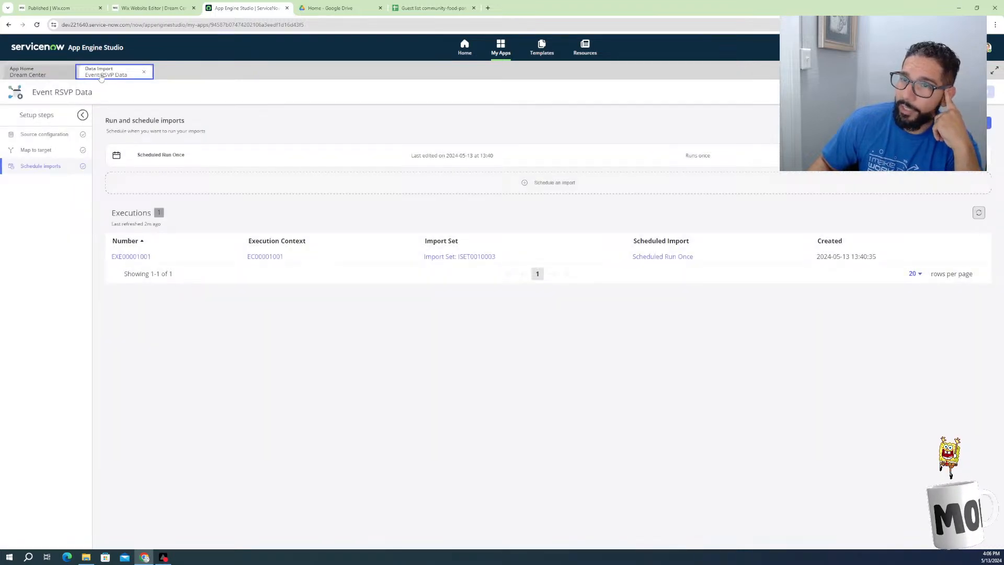
left_click(37, 74)
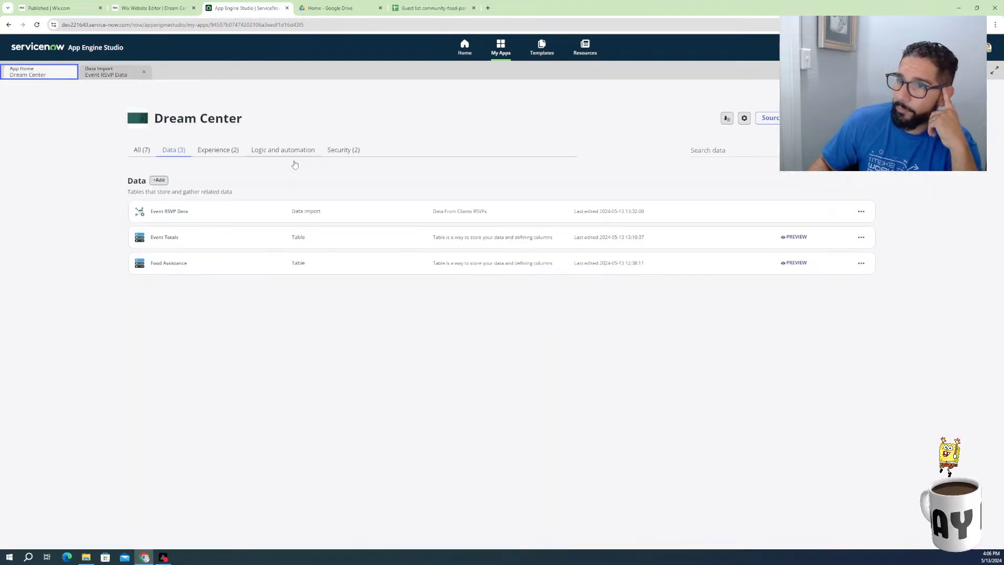
left_click(158, 181)
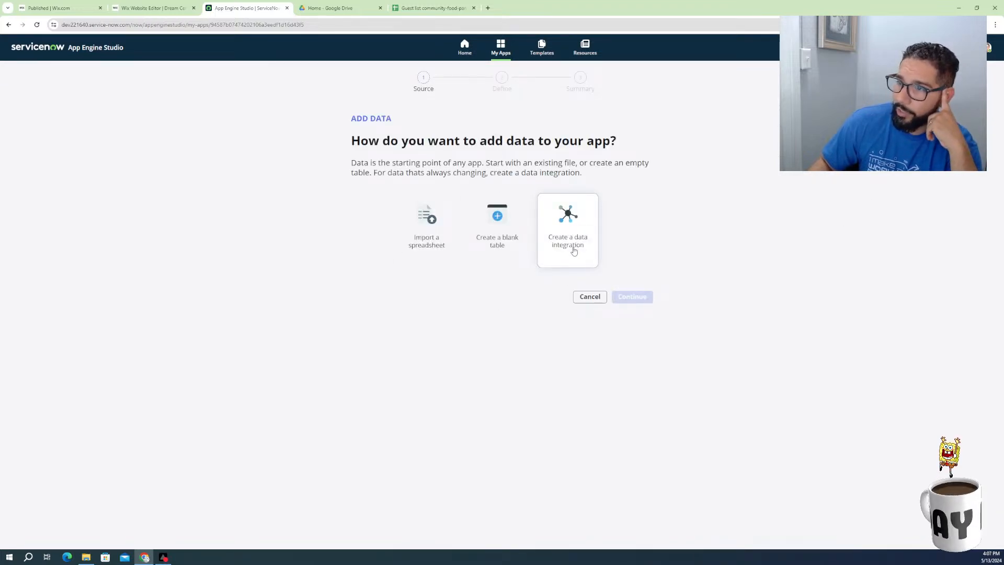
left_click(590, 297)
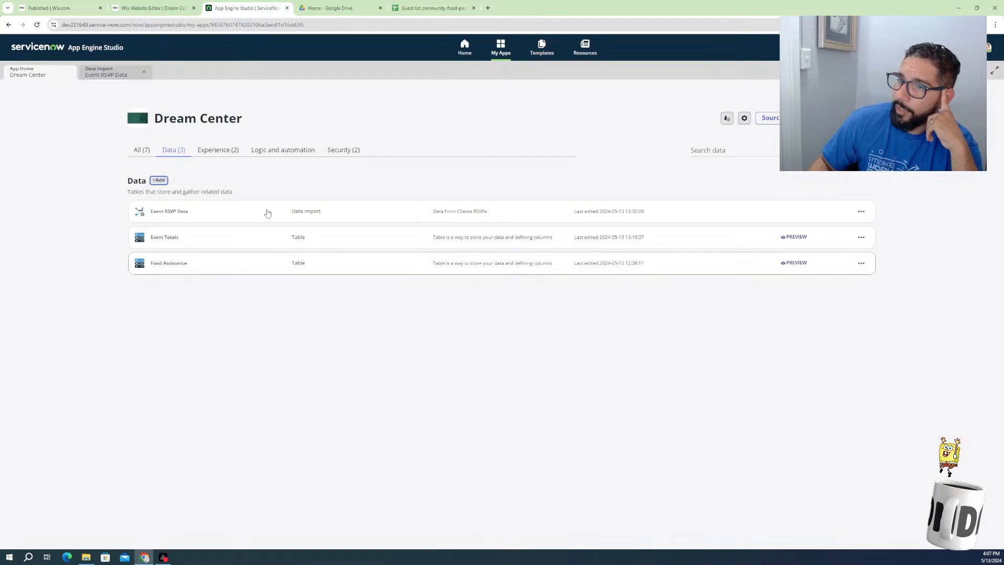
left_click(190, 216)
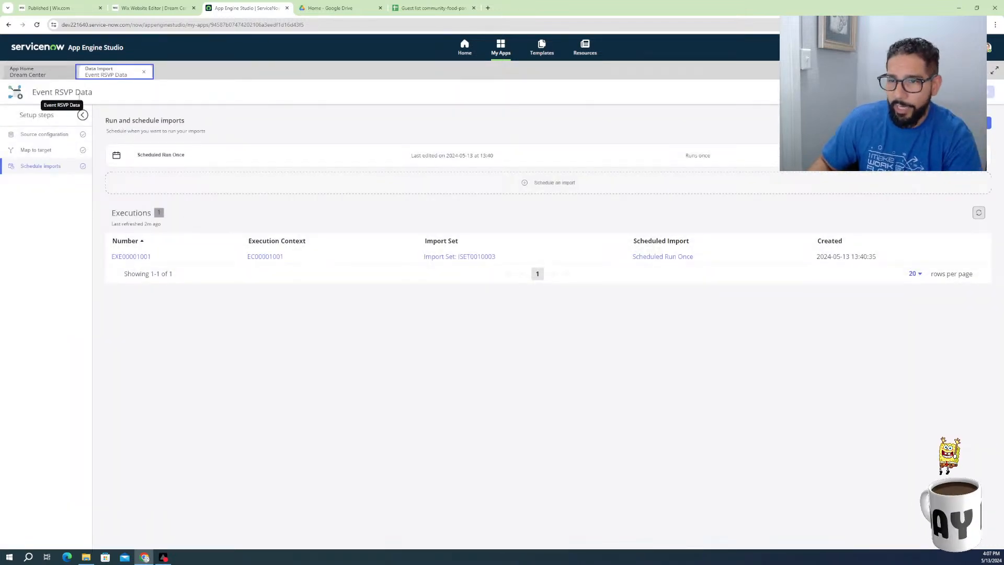
Replace the import's source file with the downloaded "Guest list community-food-pantry-kissimmee-location-3 2024-05-13.xlsx"
left_click(40, 139)
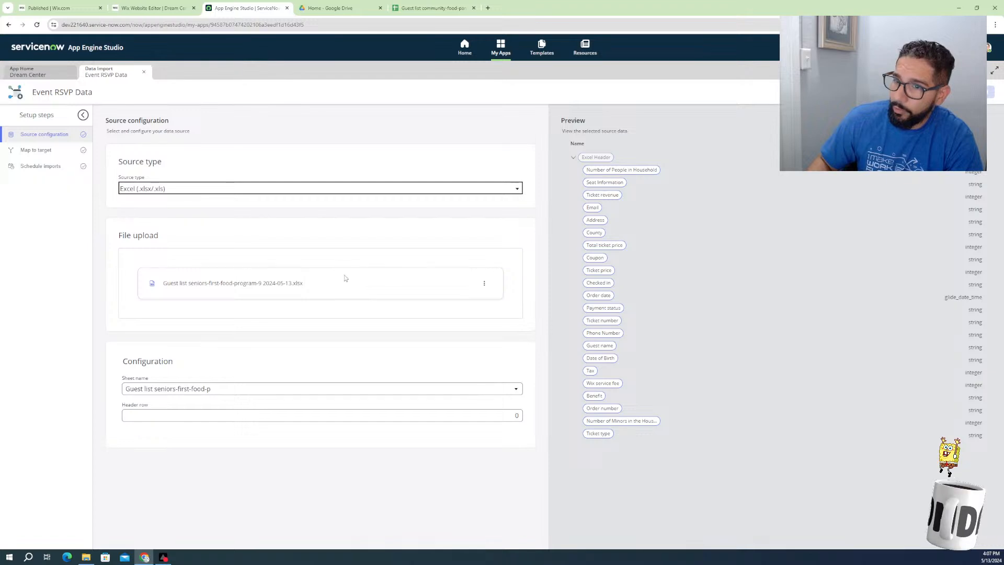
left_click(485, 283)
left_click(496, 308)
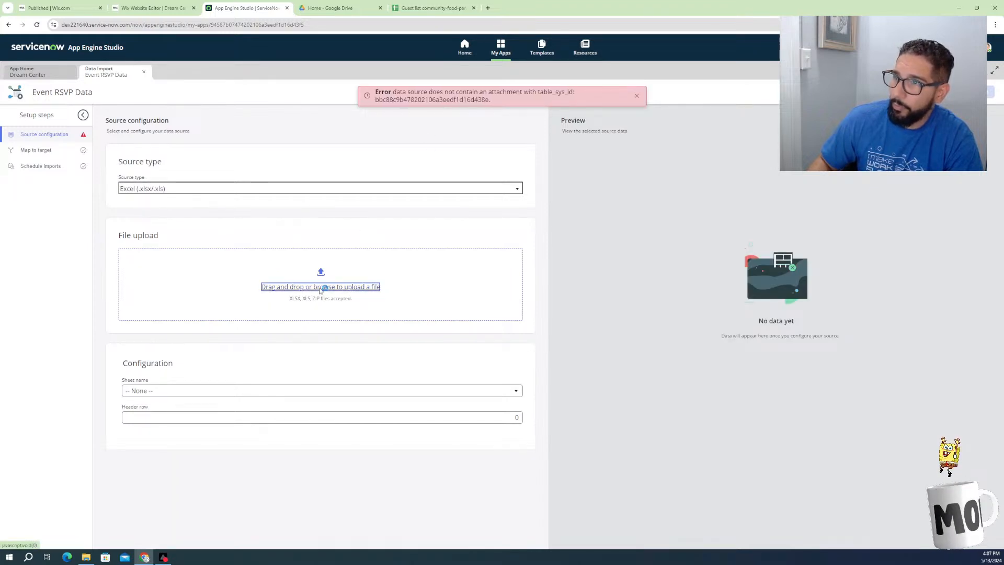
left_click(321, 287)
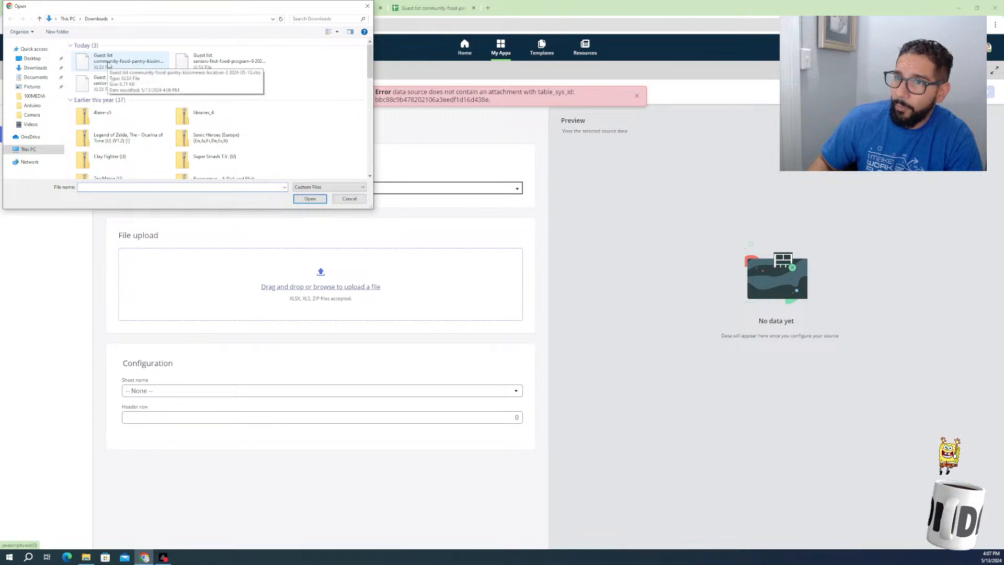
left_click(119, 67)
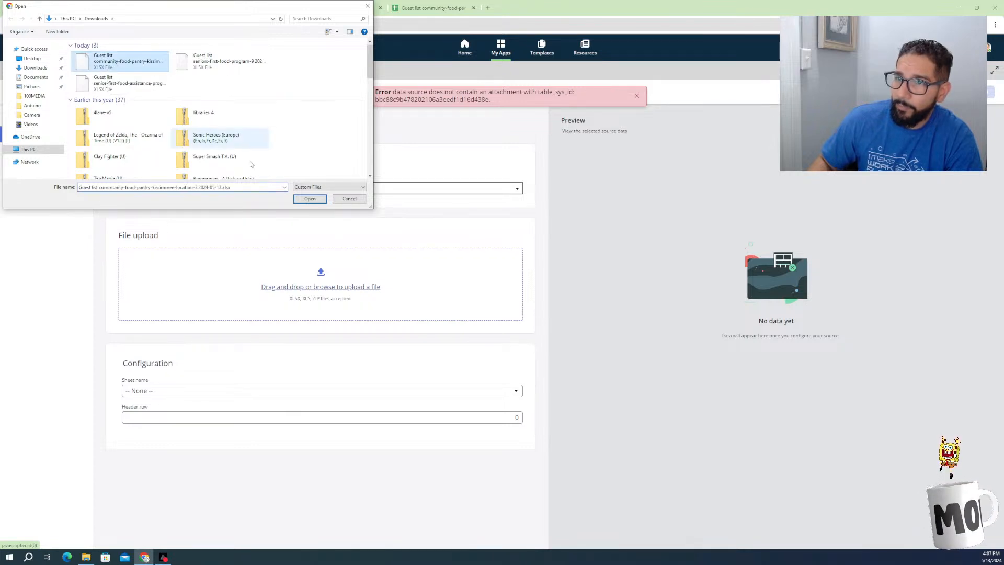
left_click(310, 198)
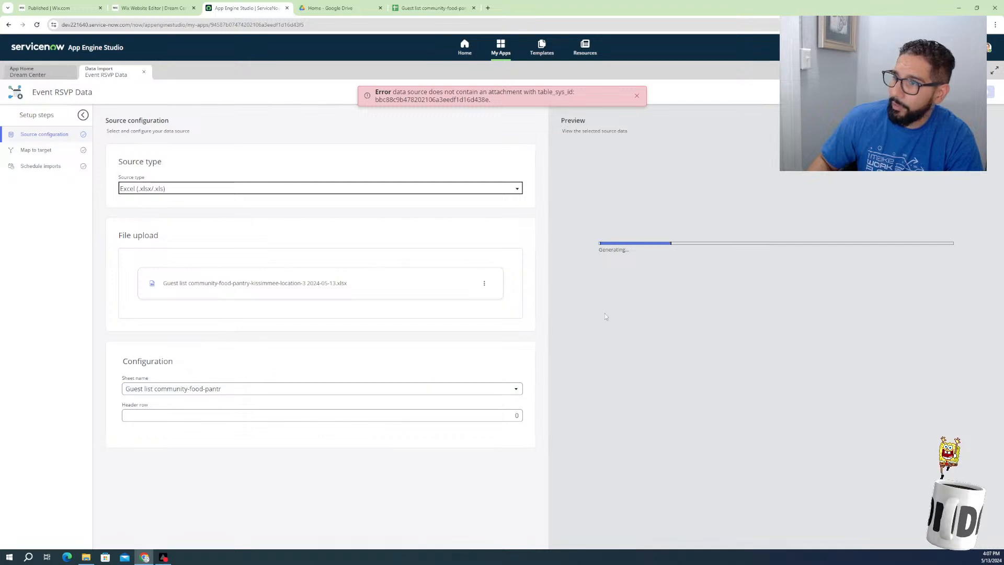
left_click(637, 95)
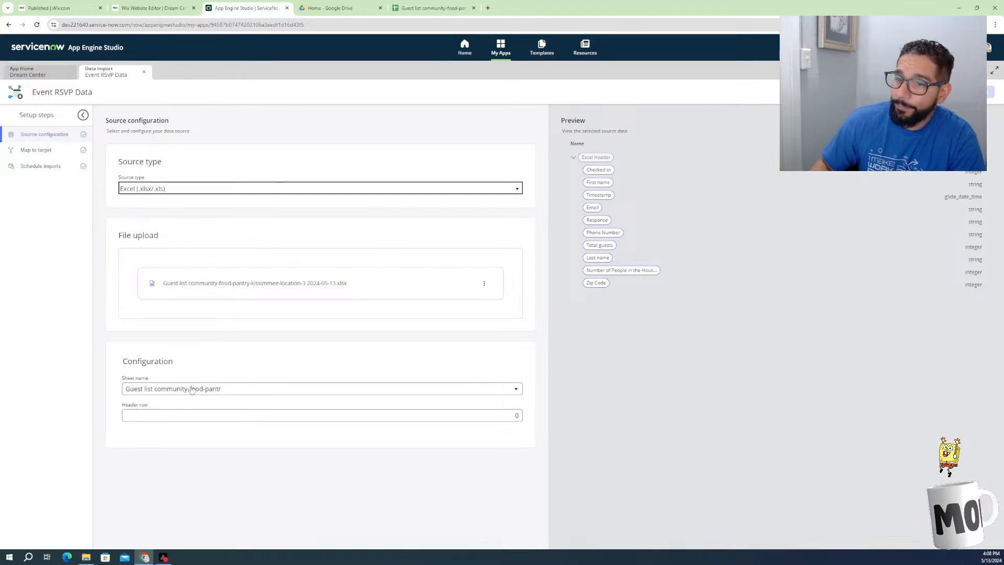
Accept the source schema update for the target mapping and open the Food Assistance table's field mapping
left_click(144, 415)
key("ctrl+a")
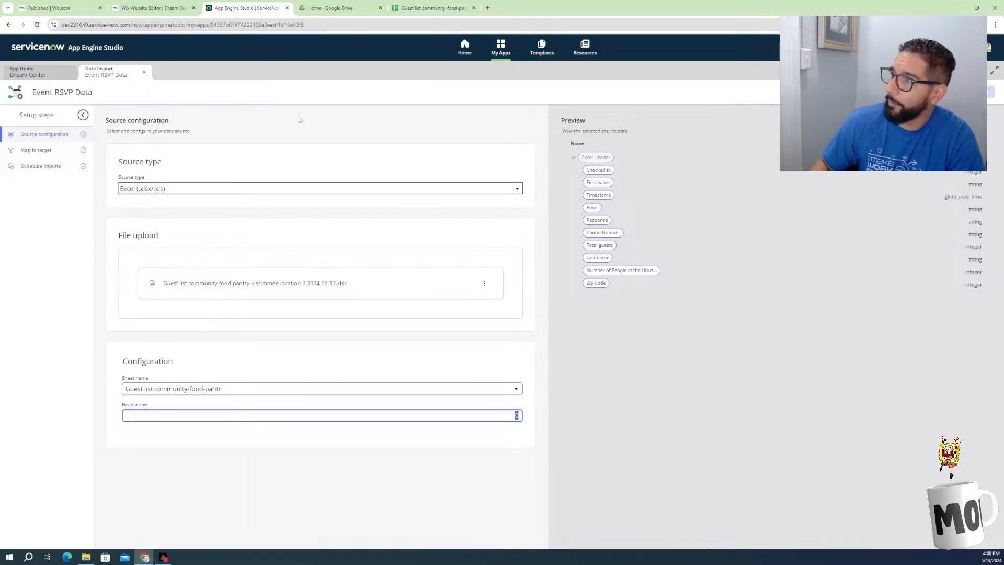
left_click(37, 150)
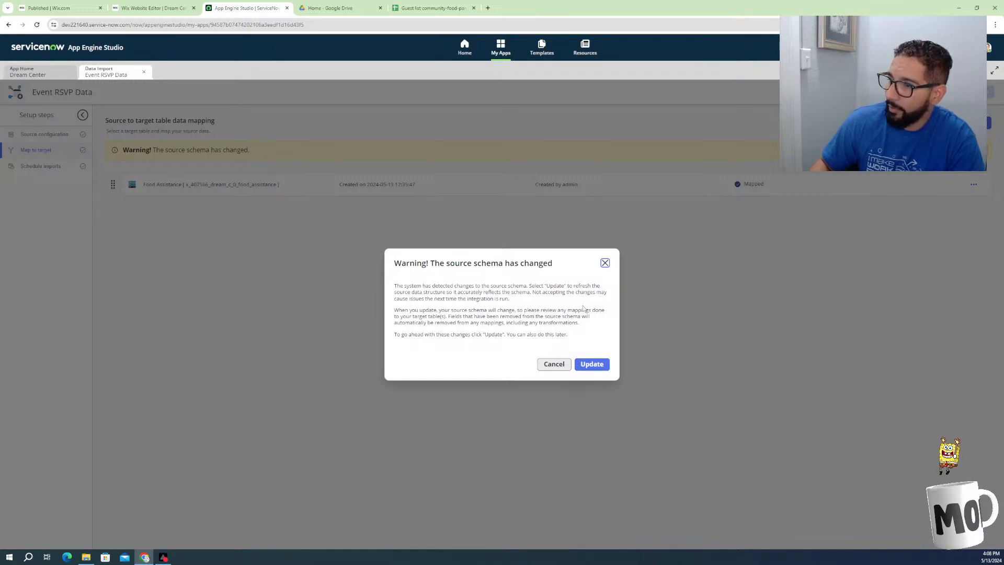
left_click(588, 365)
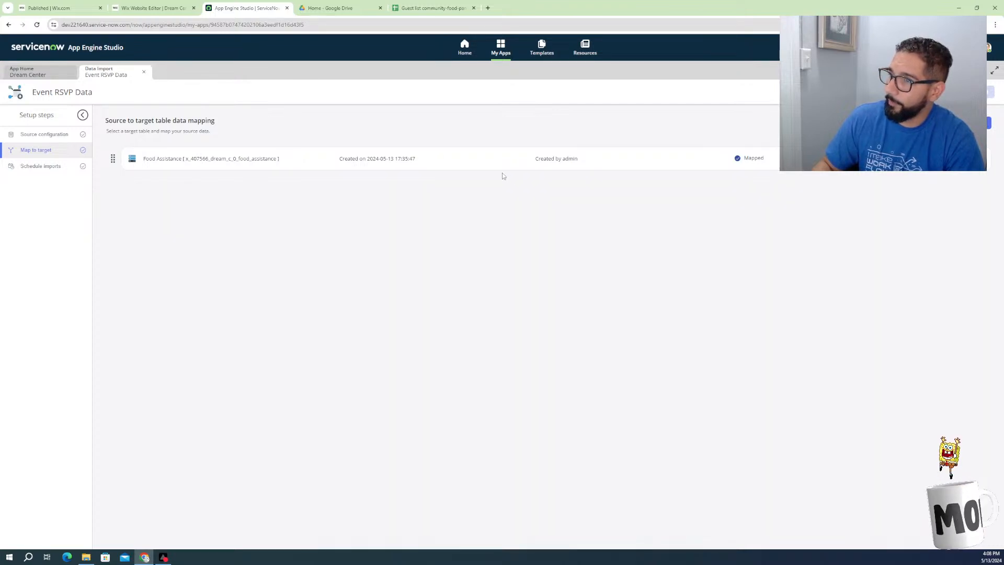
left_click(194, 163)
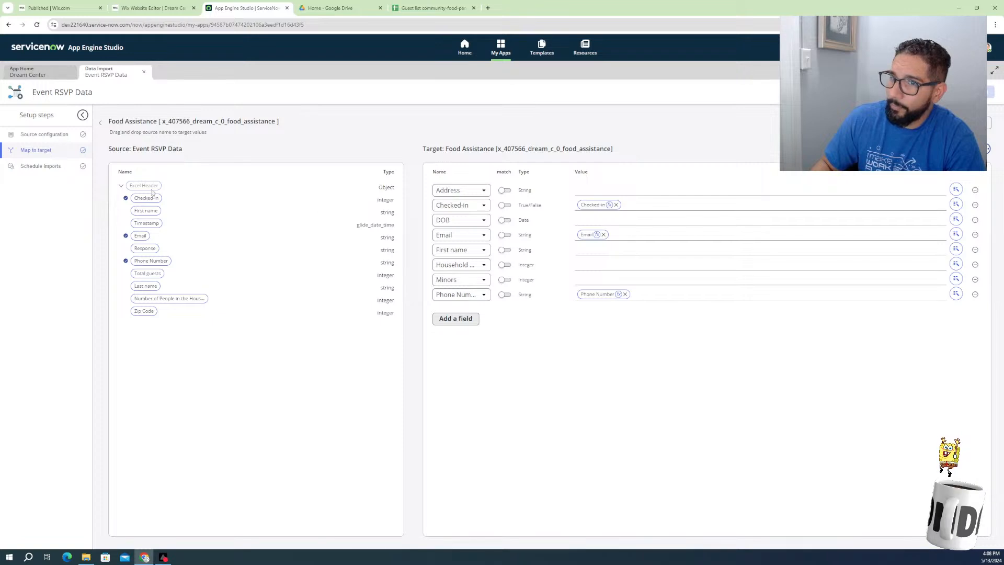
Map the source First name to its target field, and add a Last name target field mapped to the source Last name
left_click_drag(149, 211, 583, 252)
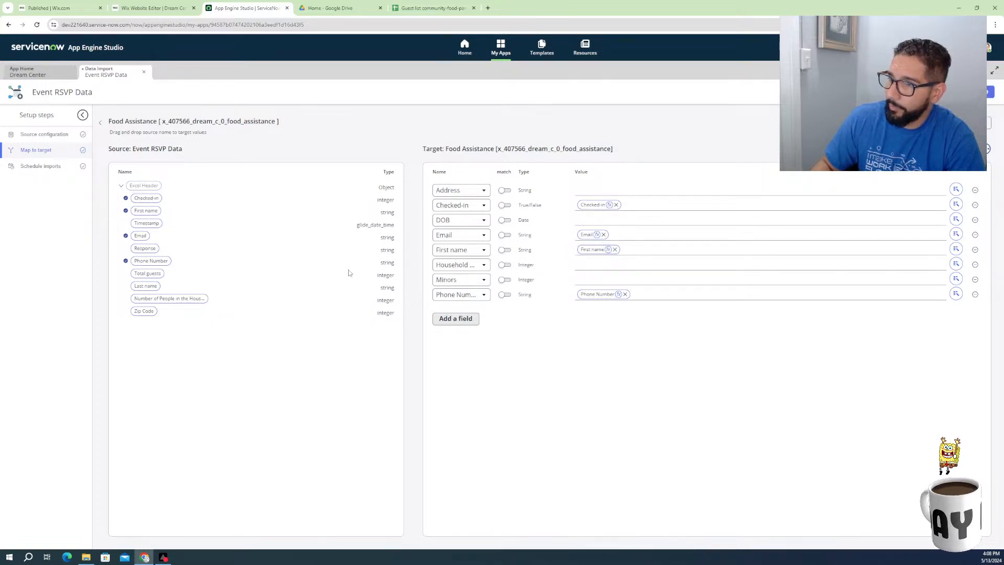
left_click(463, 320)
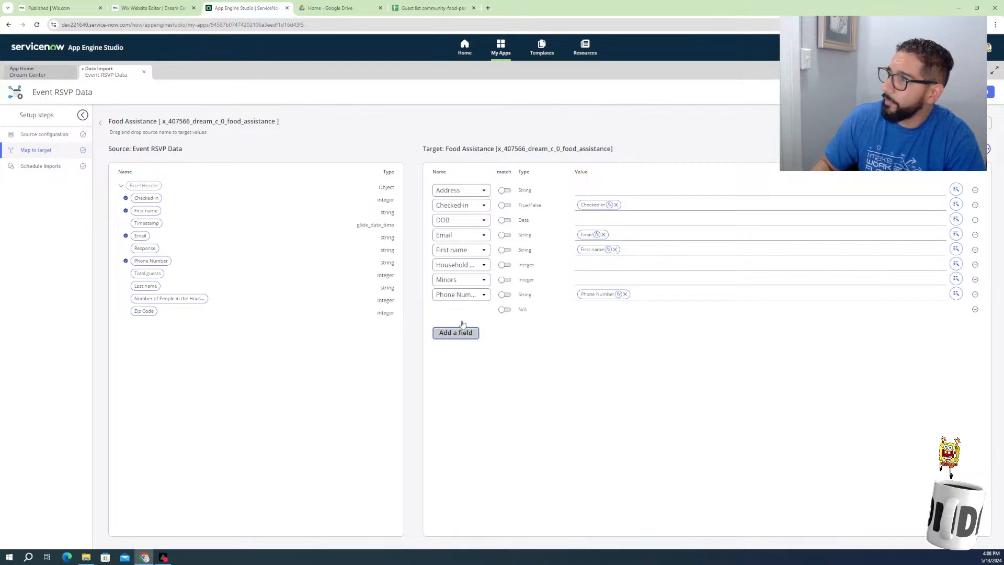
left_click(481, 312)
scroll(459, 361, "down", 5)
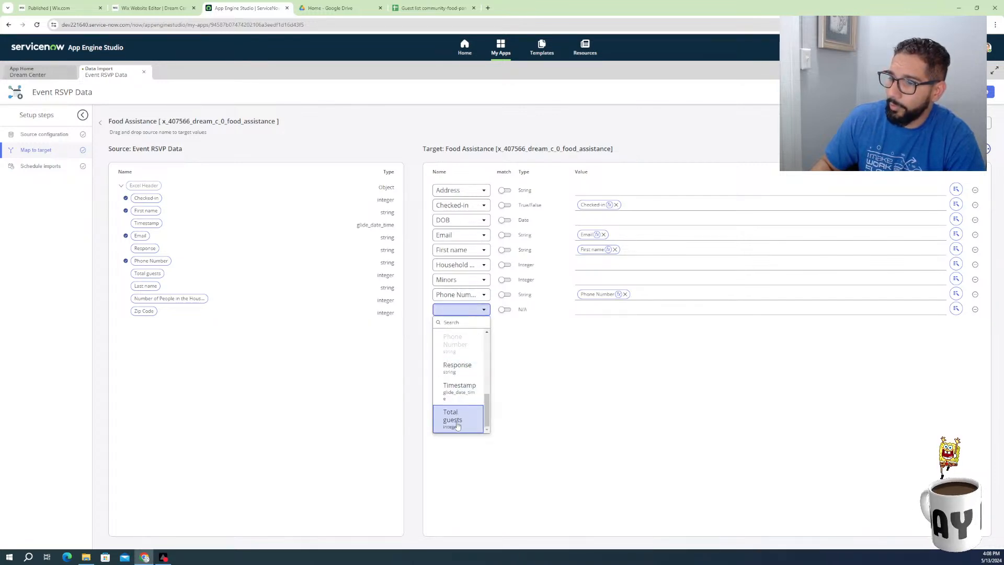
scroll(459, 415, "up", 3)
scroll(460, 412, "down", 2)
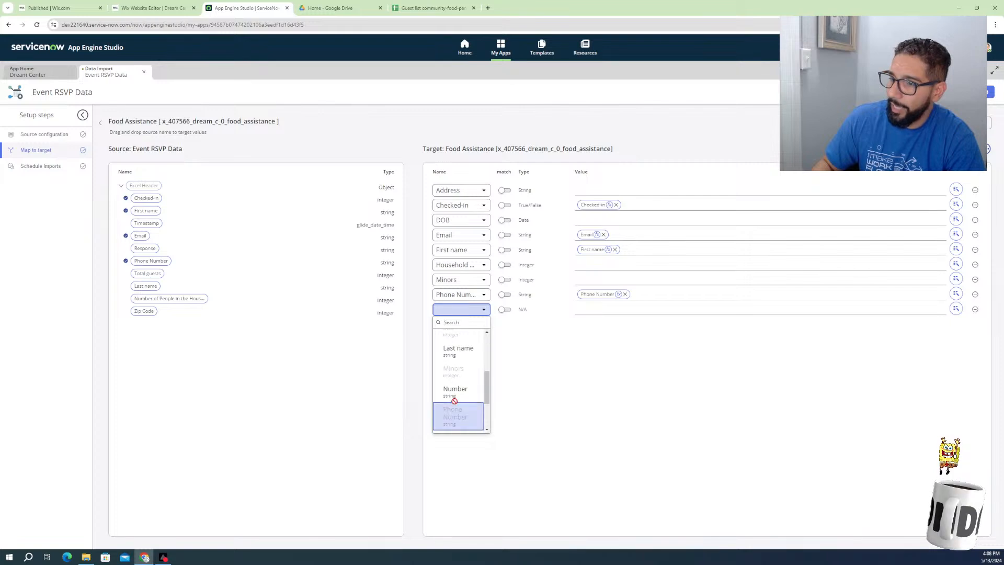
left_click(458, 349)
left_click(484, 366)
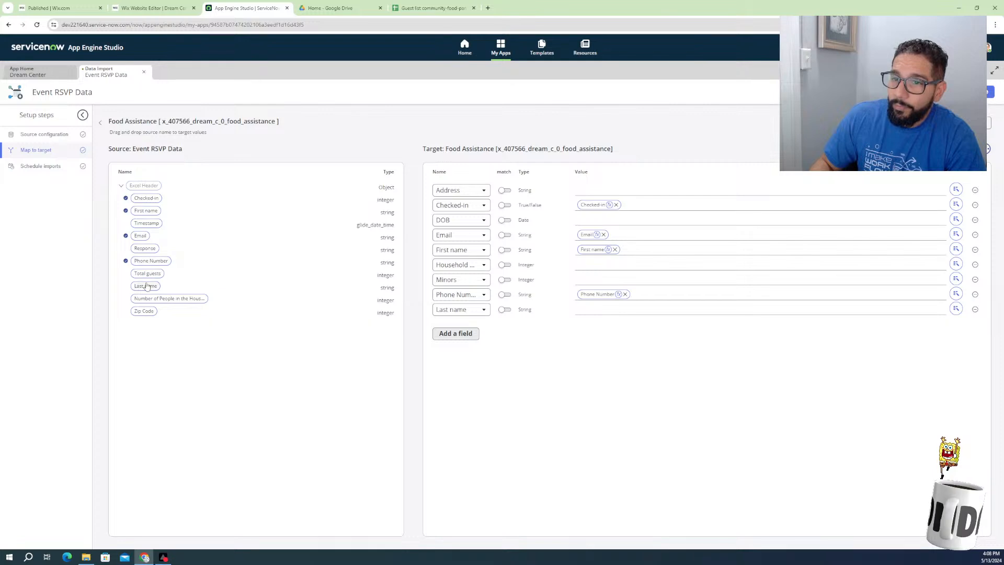
left_click_drag(145, 286, 597, 310)
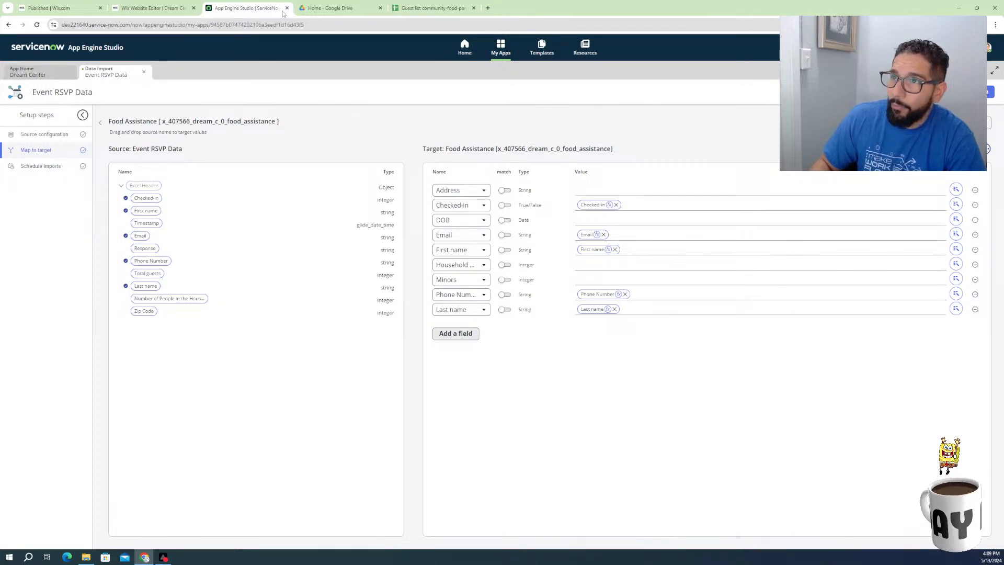
Check the guest list's column headers in Google Sheets and return to the Food Assistance mapping in App Engine Studio
left_click(437, 8)
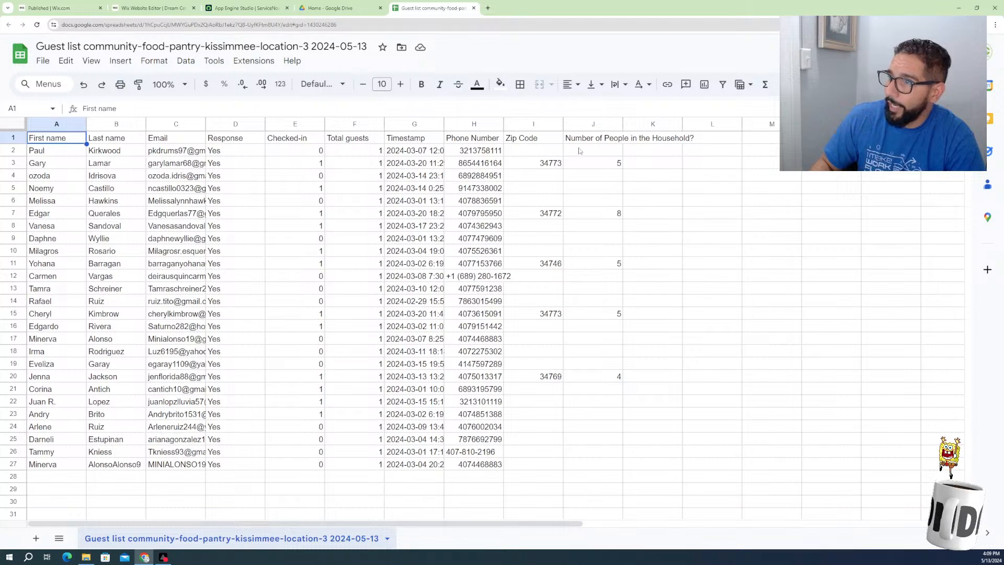
left_click(666, 125)
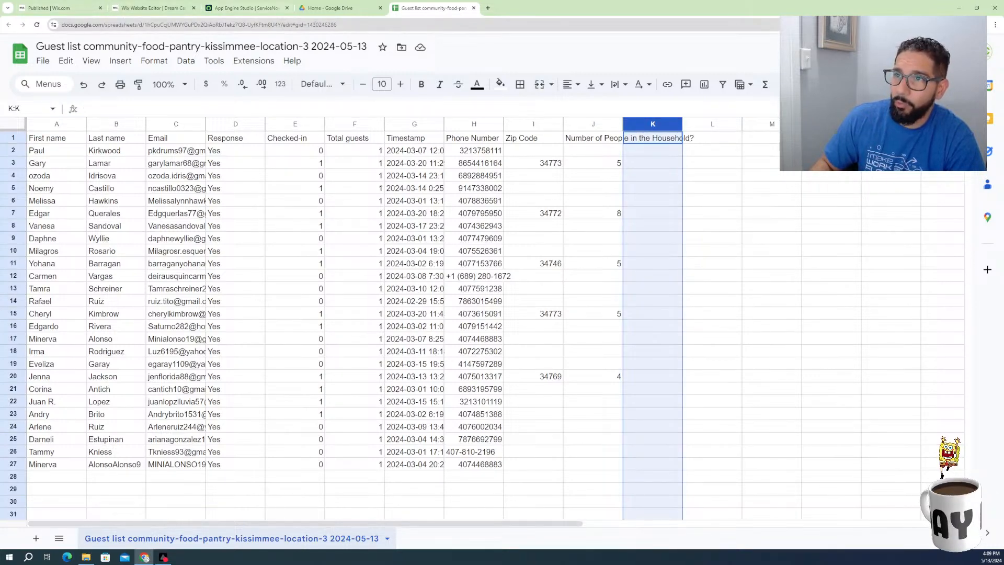
left_click(325, 7)
left_click(245, 8)
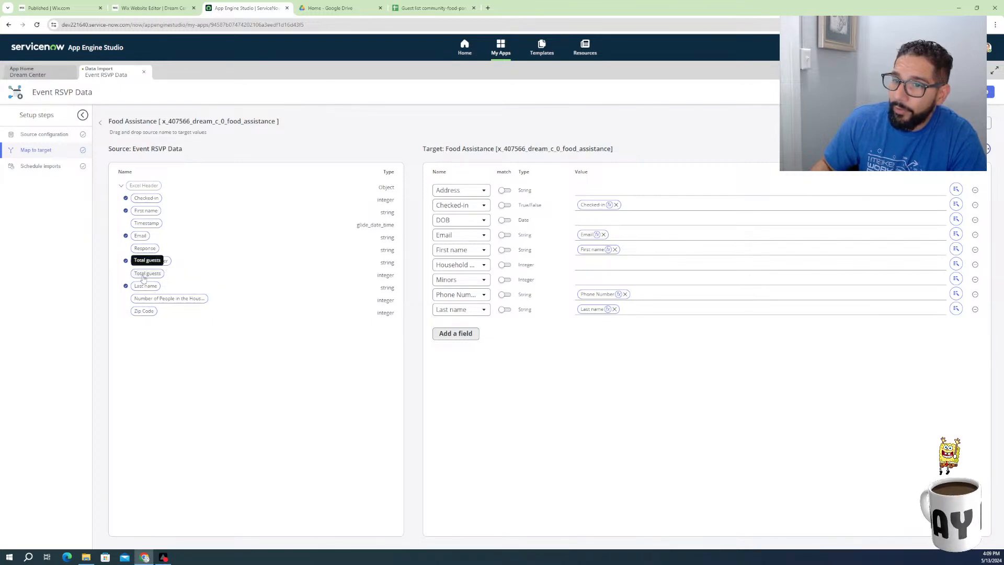
Add a Response target field to the Food Assistance mapping
left_click(460, 339)
left_click(460, 325)
scroll(461, 361, "down", 5)
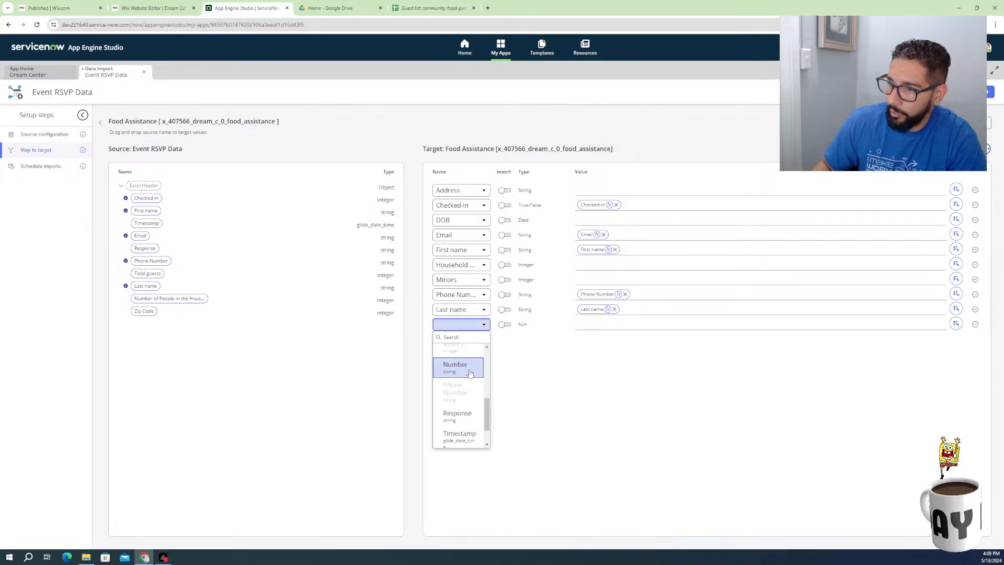
left_click(458, 416)
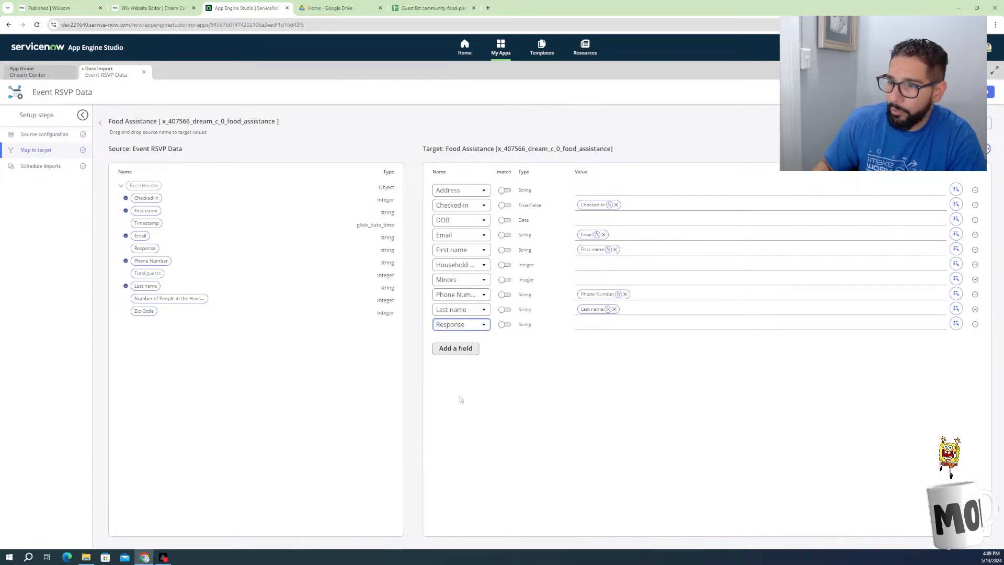
Add a Timestamp target field to the Food Assistance mapping and map the source Timestamp to it
left_click(458, 348)
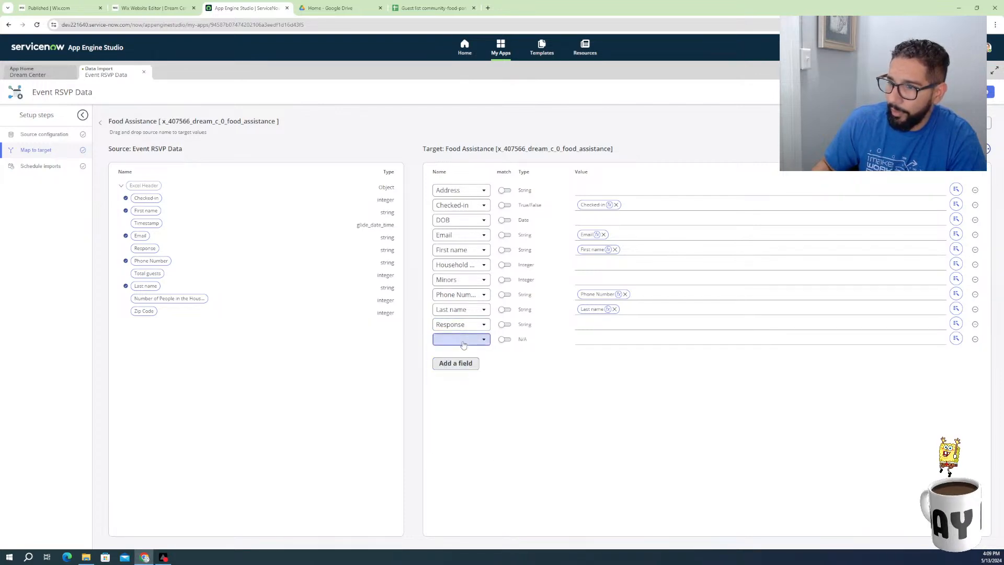
left_click(460, 339)
scroll(458, 408, "down", 3)
left_click(454, 416)
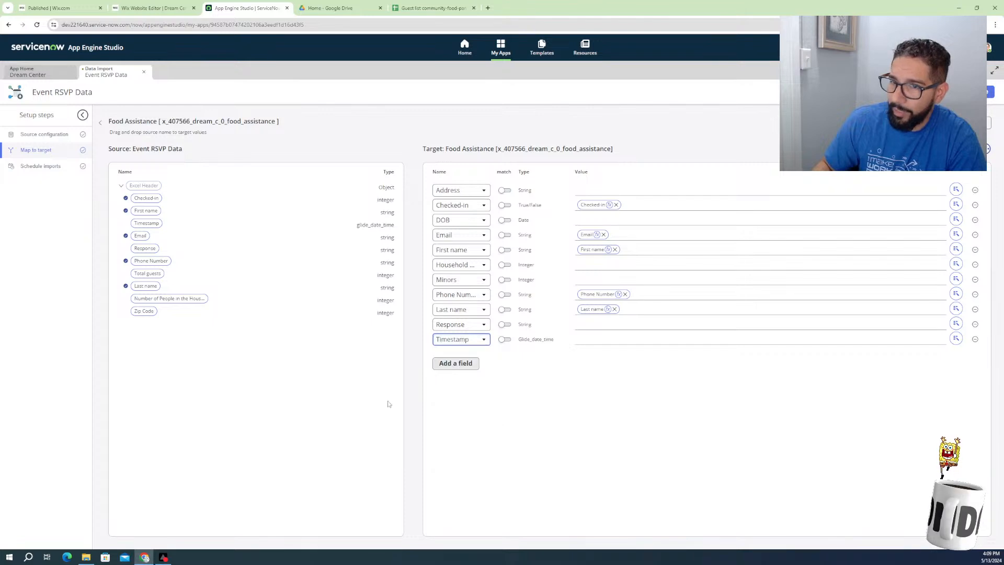
left_click_drag(144, 225, 581, 340)
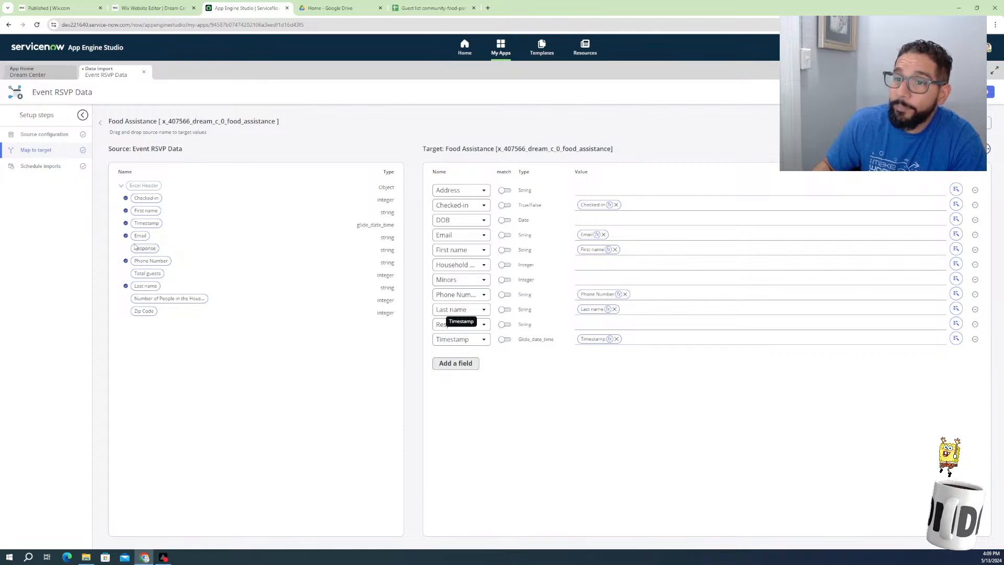
Map the source Response, household people count and Zip Code to the Response, Household Size and Address target fields
left_click_drag(145, 248, 580, 329)
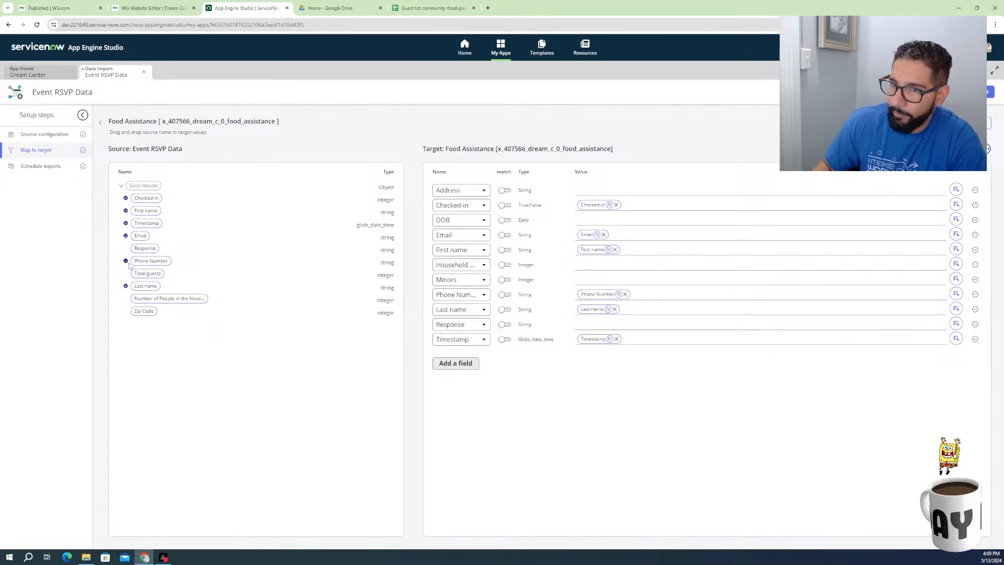
left_click_drag(148, 249, 581, 327)
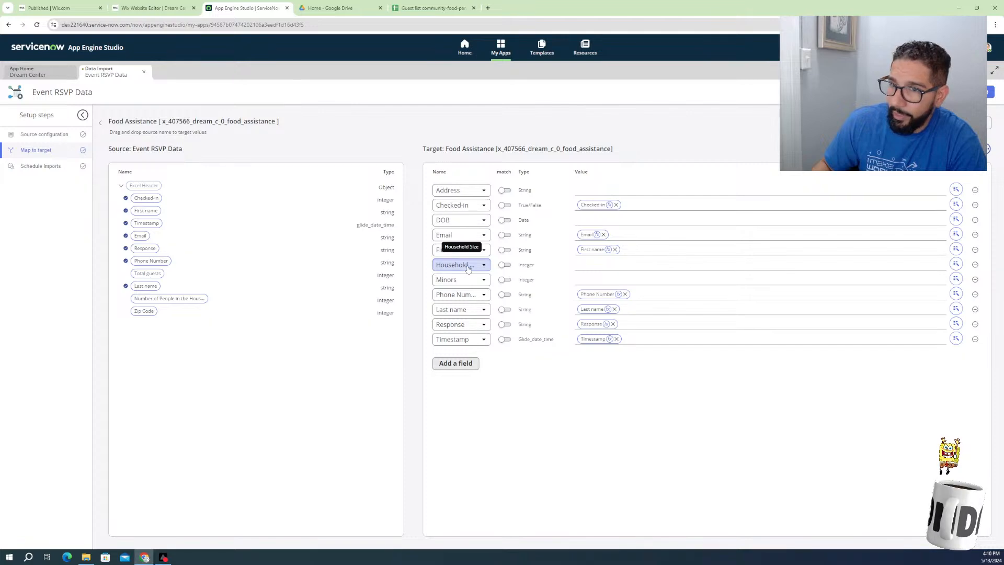
left_click_drag(151, 303, 601, 266)
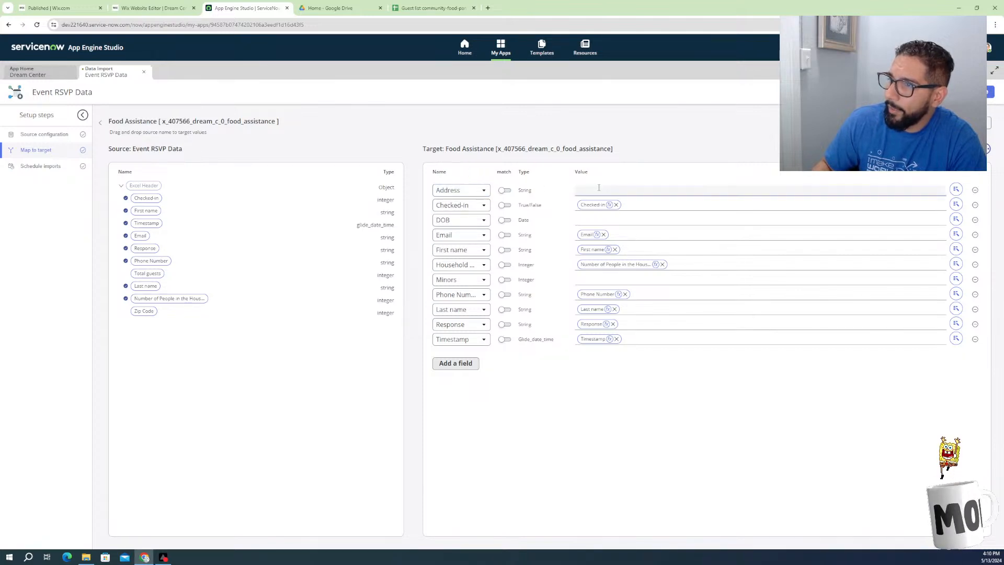
left_click_drag(139, 314, 596, 191)
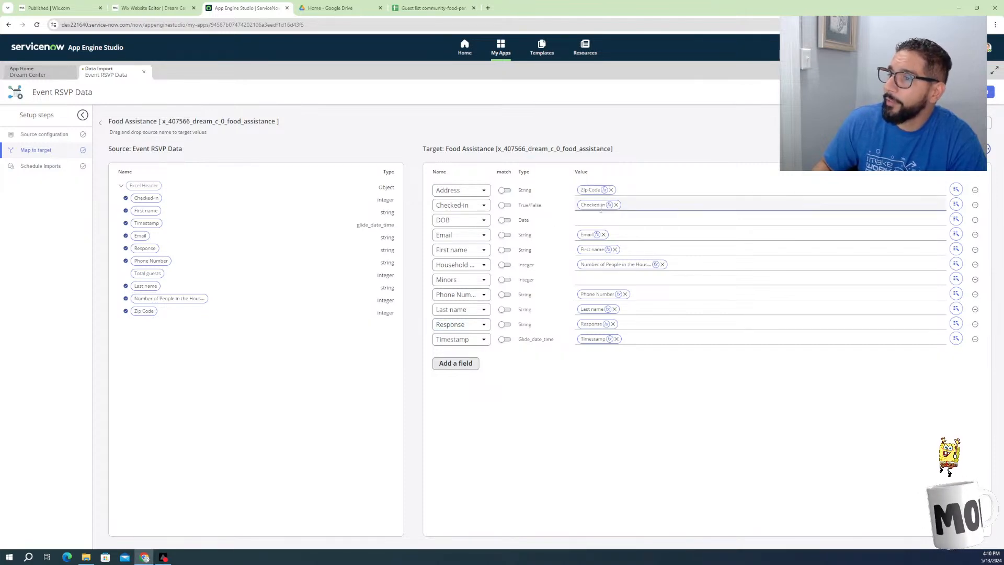
left_click(581, 221)
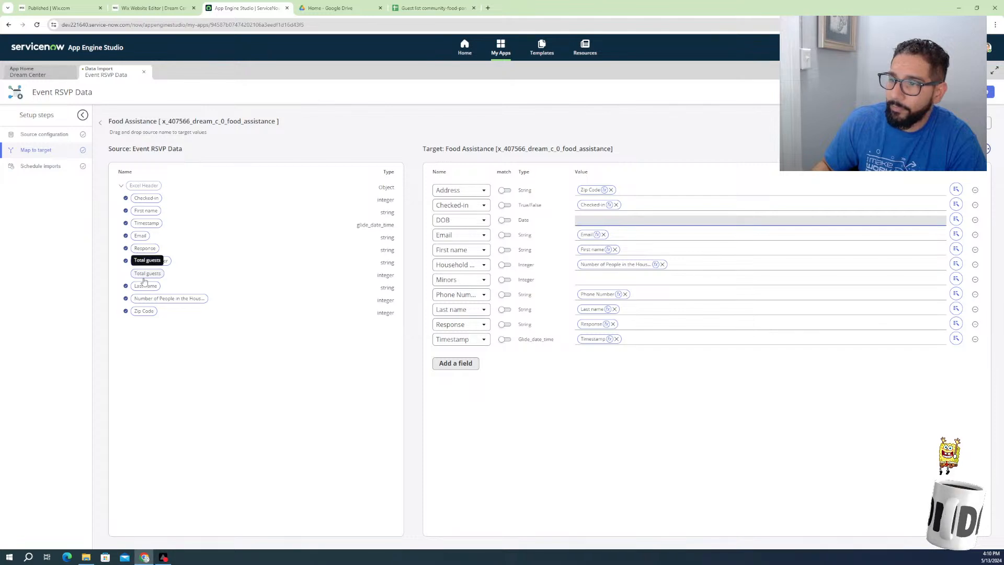
Add a Total guests target field to the Food Assistance mapping and map the source Total guests to it
left_click(457, 362)
scroll(458, 444, "down", 5)
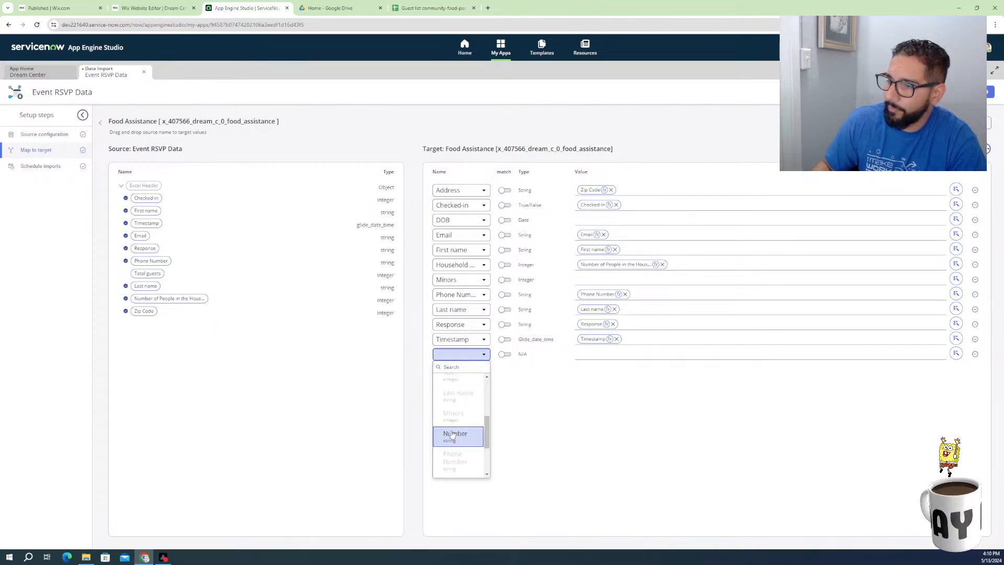
left_click(458, 465)
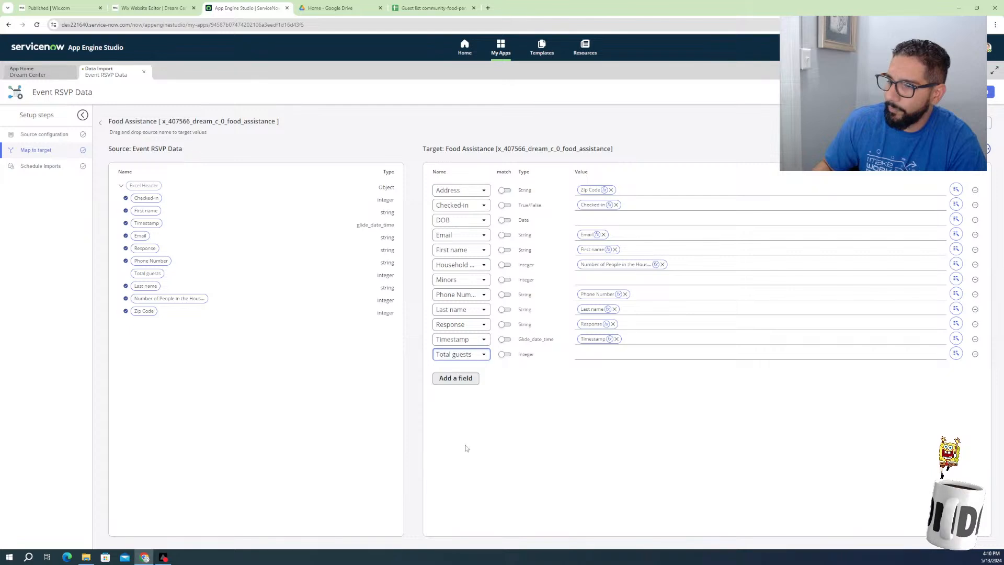
left_click_drag(148, 273, 597, 360)
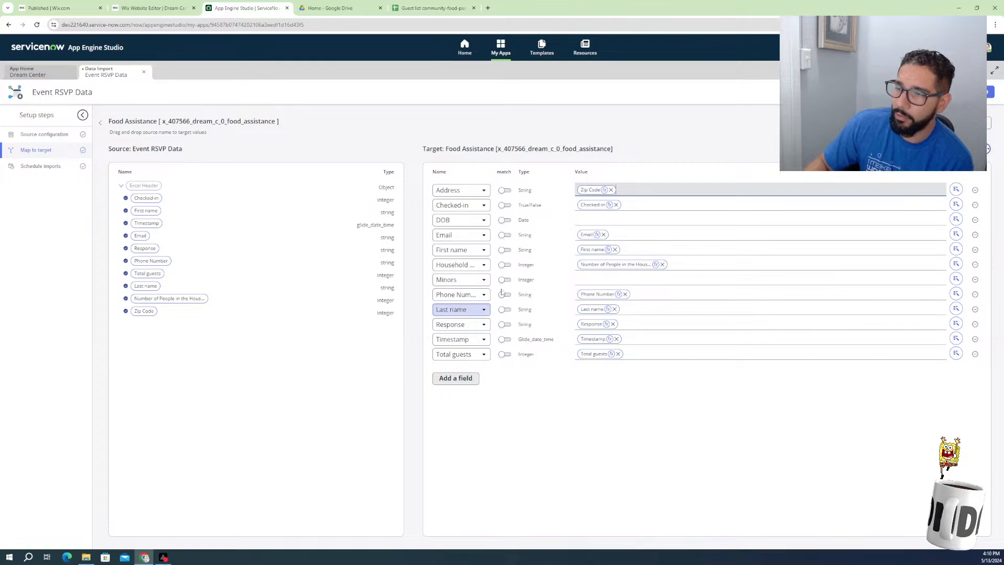
Append the source Response to the First name target's value and remove it again
left_click_drag(145, 249, 625, 256)
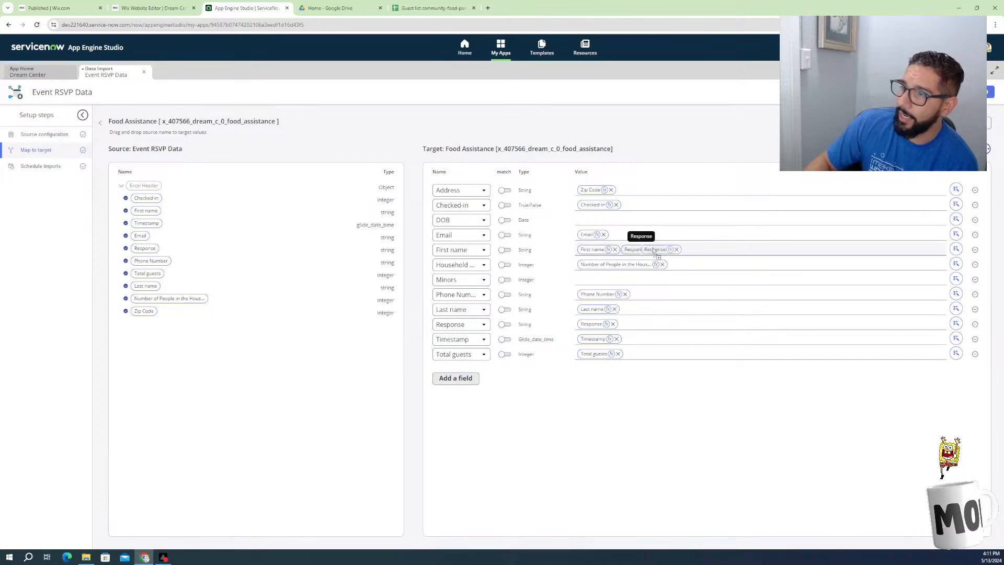
key("BackSpace")
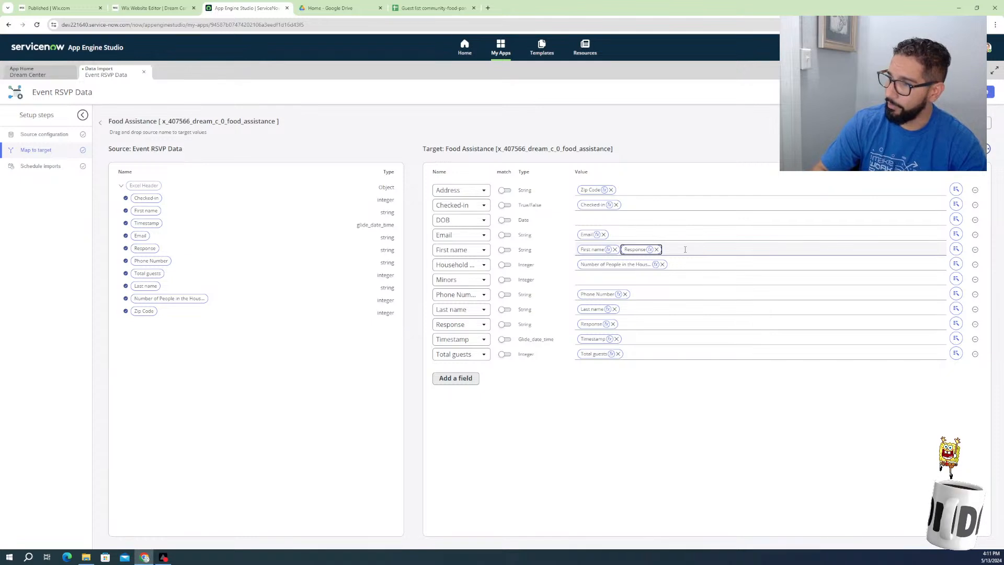
left_click(685, 249)
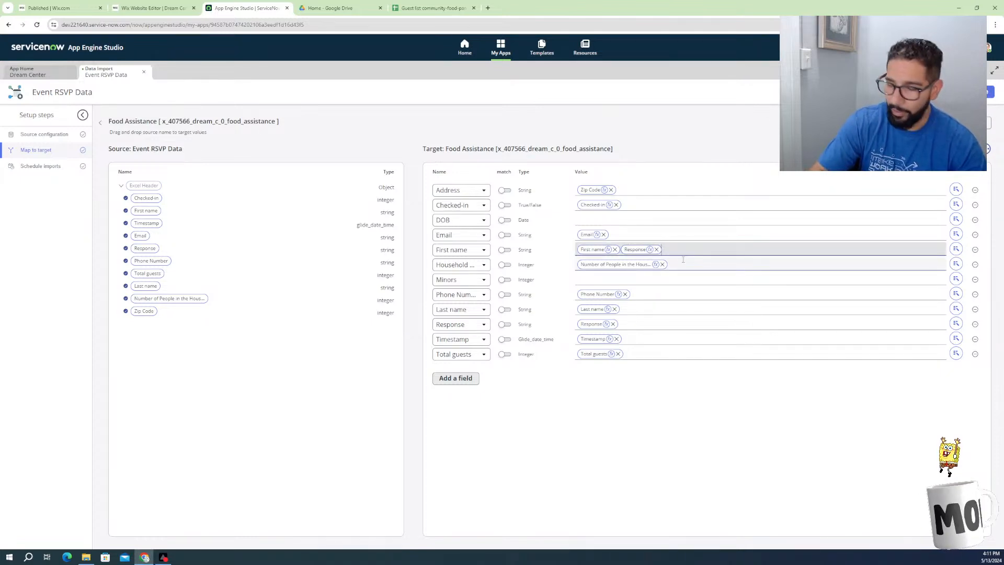
key("BackSpace")
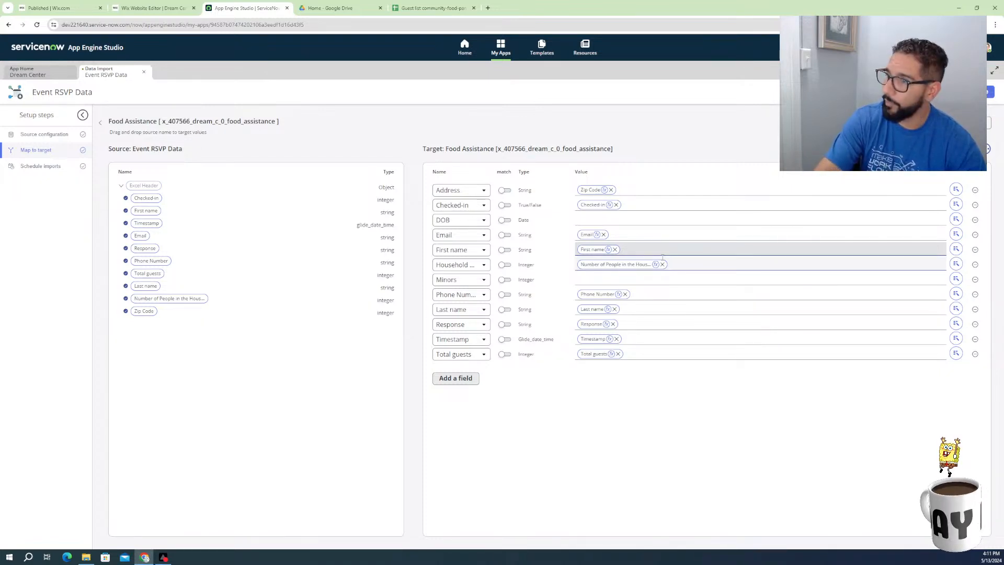
Try prefixing the First name mapping with the text "This is the Name:" and restore the plain source First name value
key("BackSpace")
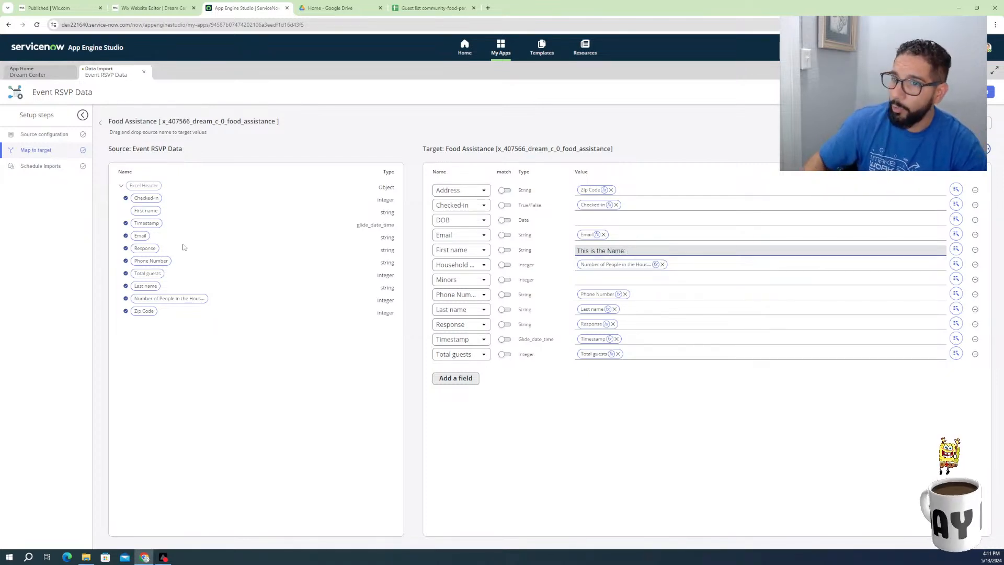
left_click_drag(146, 211, 663, 255)
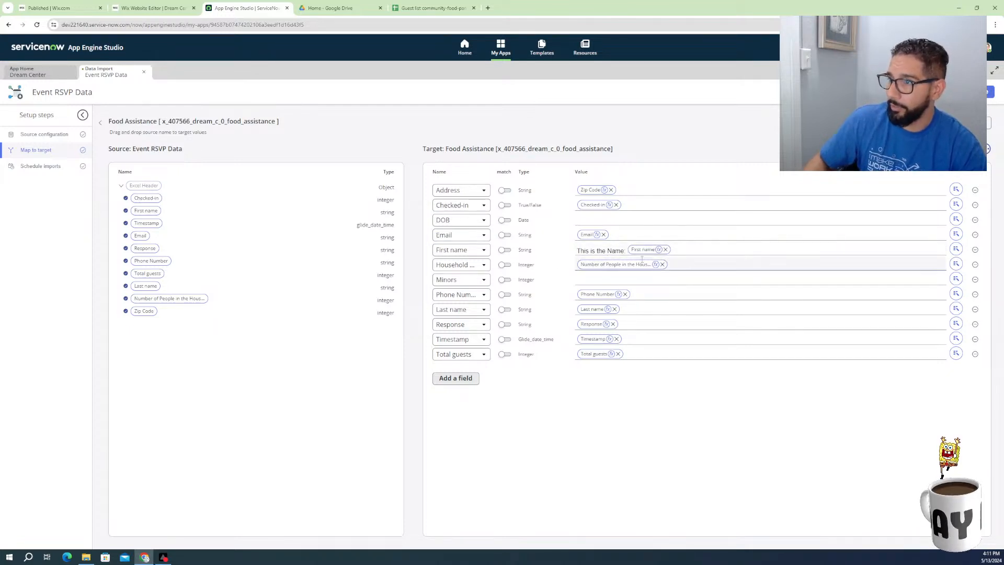
left_click(692, 250)
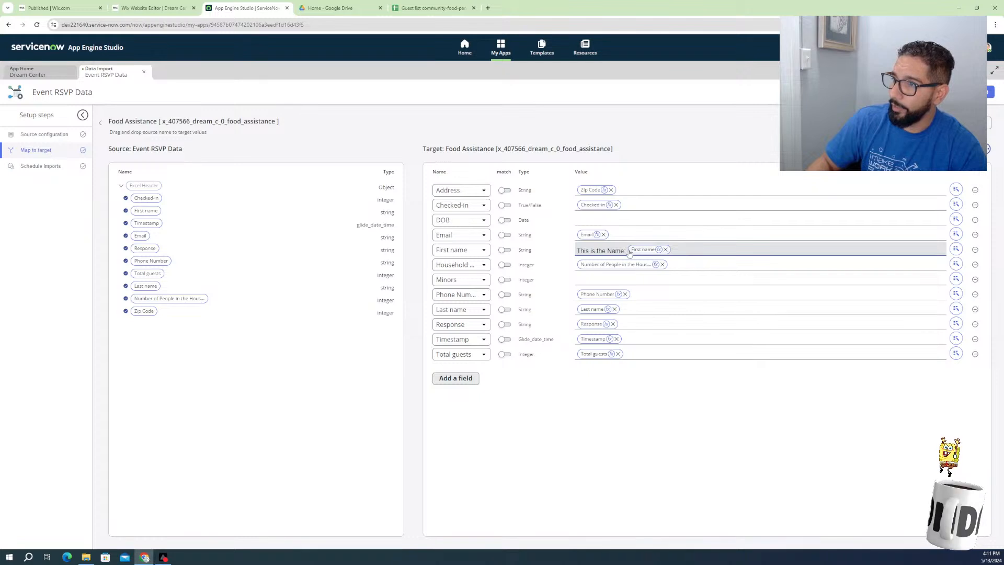
left_click_drag(629, 253, 578, 252)
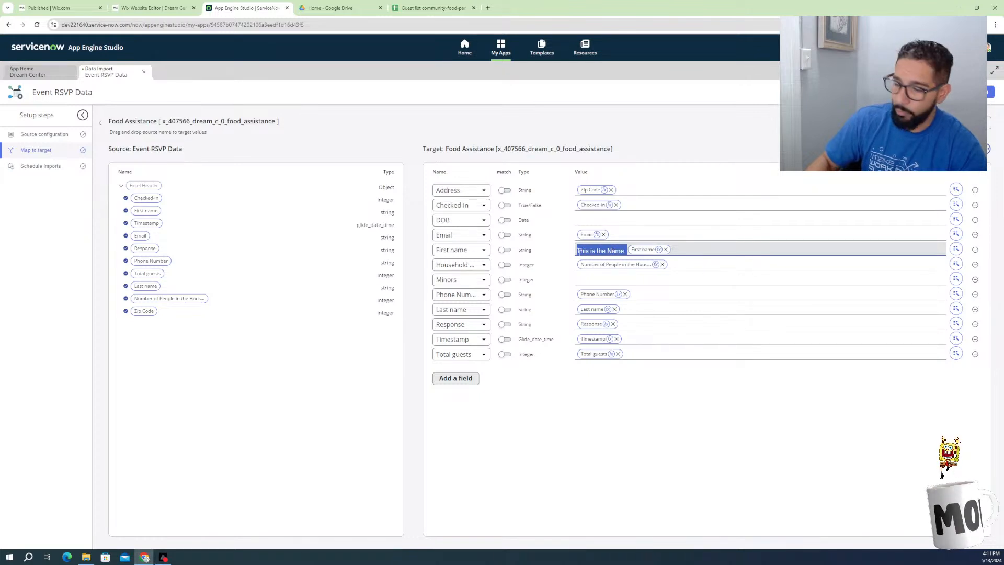
key("BackSpace")
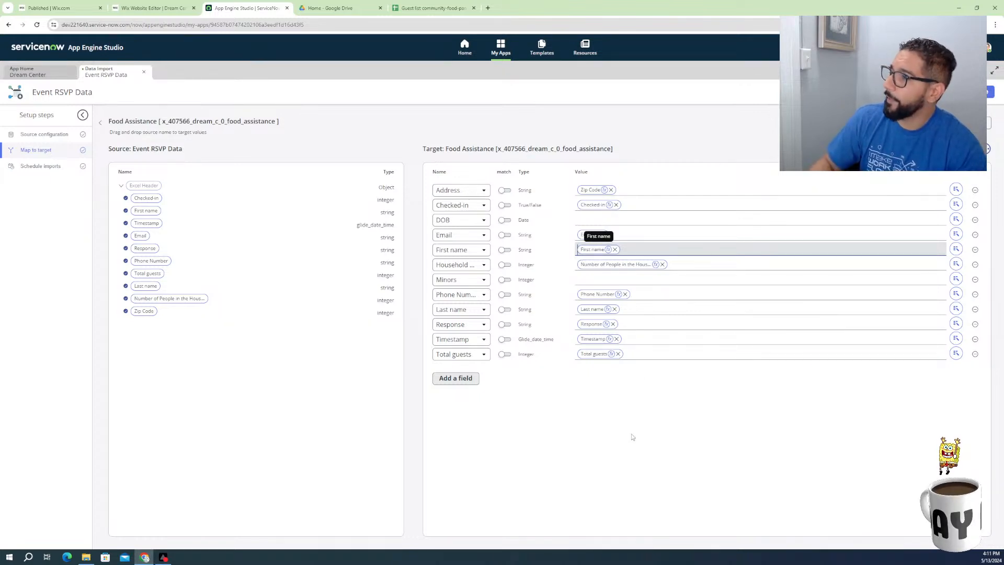
left_click(623, 438)
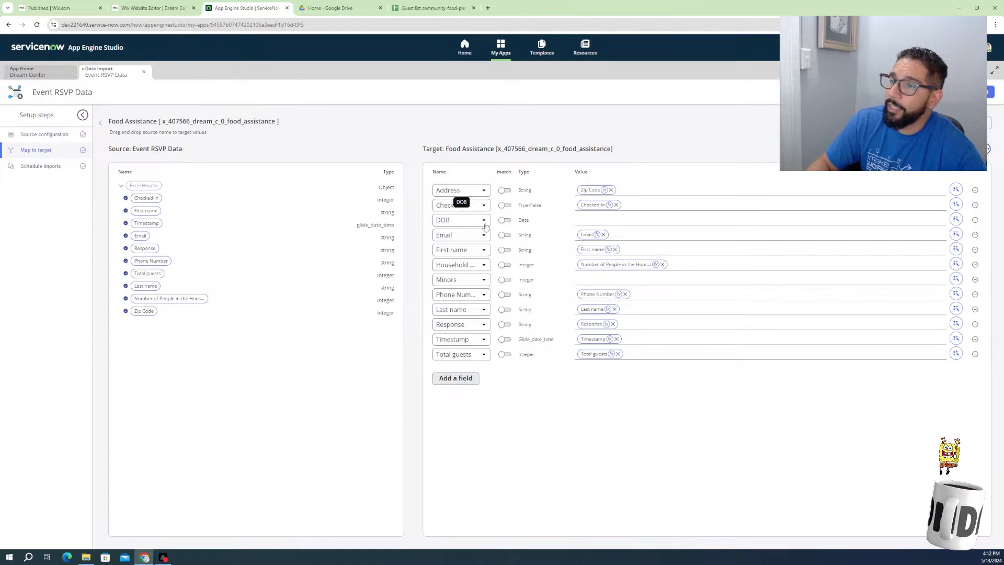
Remove the DOB target field from the Food Assistance mapping
left_click(467, 224)
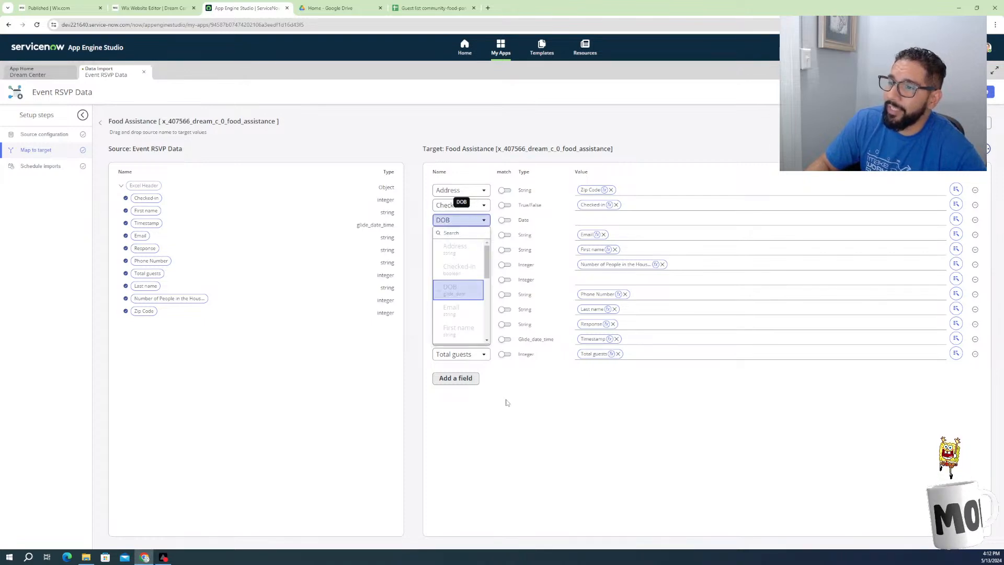
left_click(513, 420)
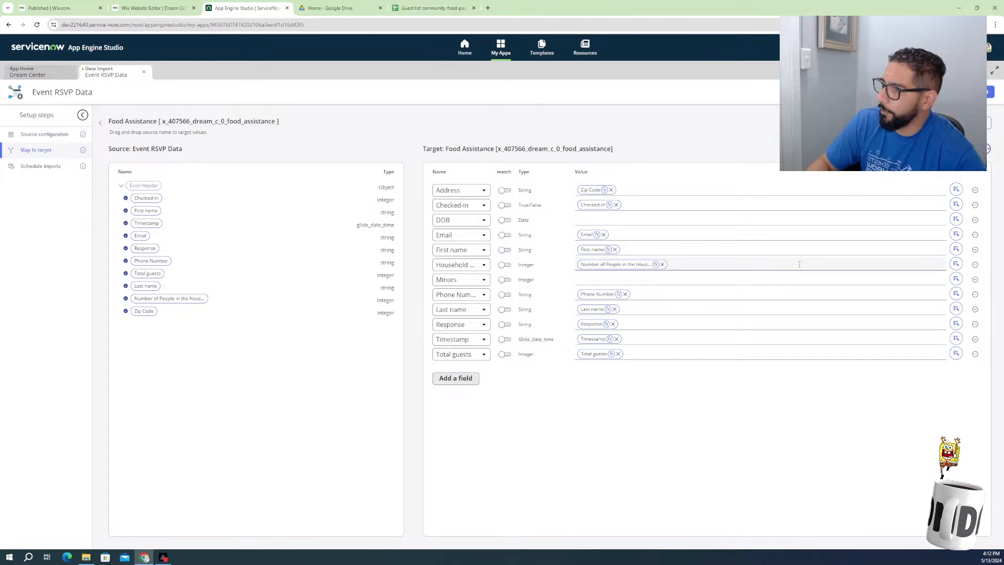
left_click(976, 221)
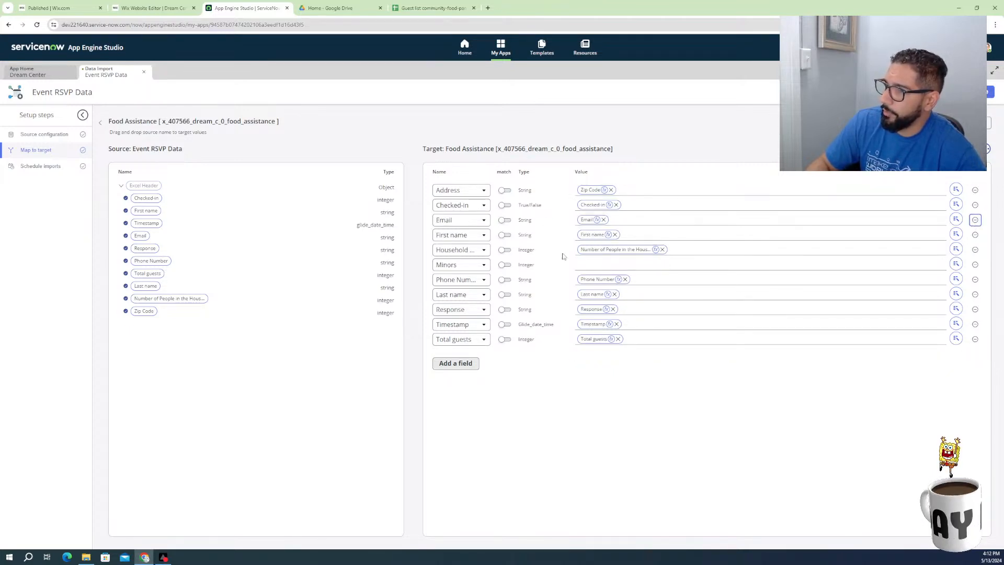
left_click(606, 266)
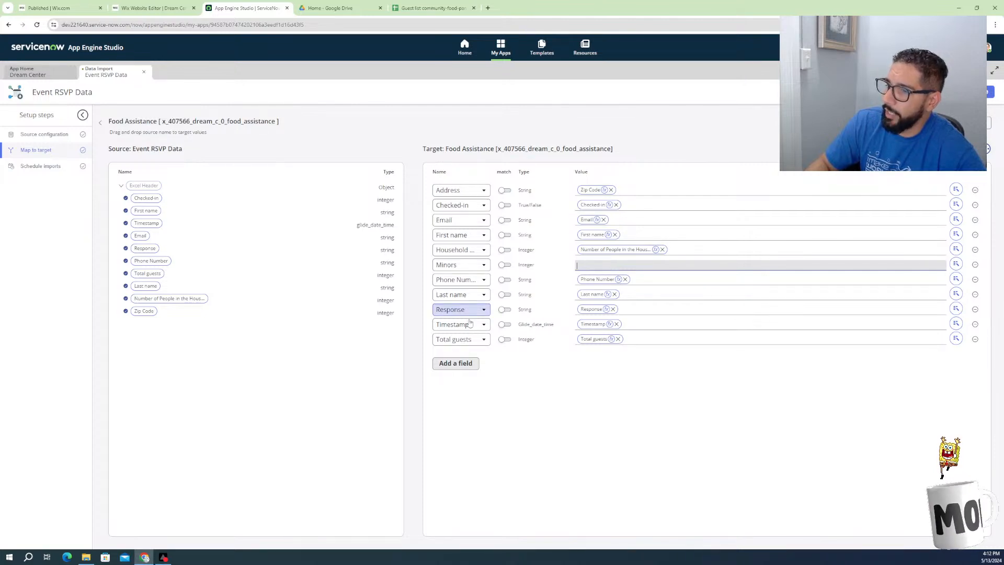
Add a DOB target field back to the Food Assistance mapping
left_click(454, 365)
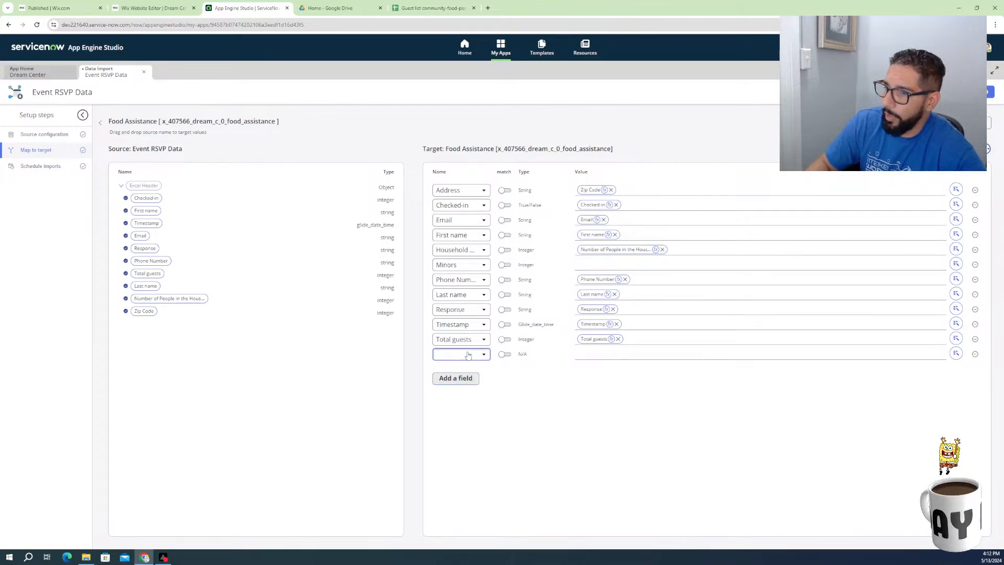
left_click(456, 354)
left_click(451, 428)
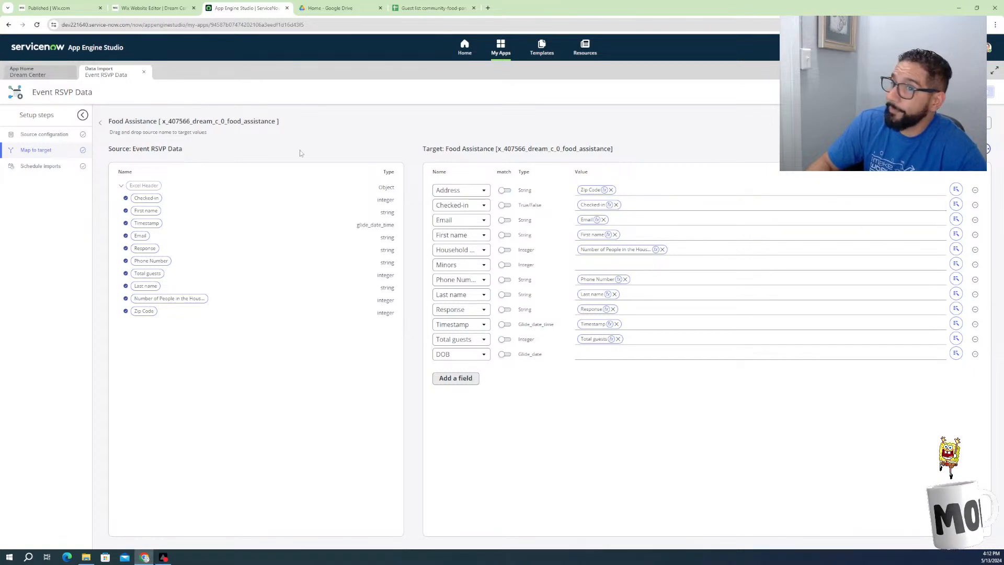
Run the Event RSVP Data import from its schedule setup and dismiss the notification
left_click(47, 167)
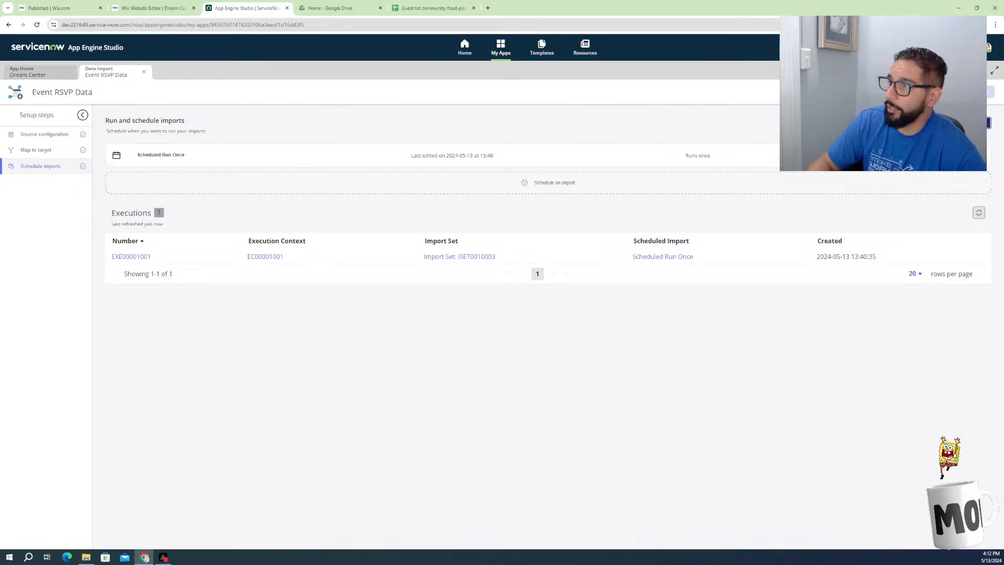
left_click(968, 123)
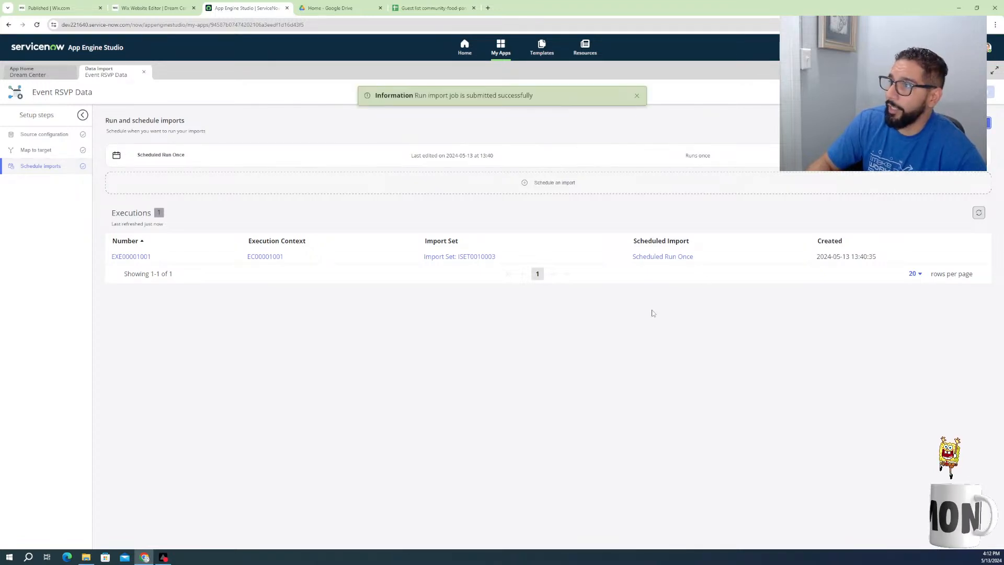
left_click(637, 96)
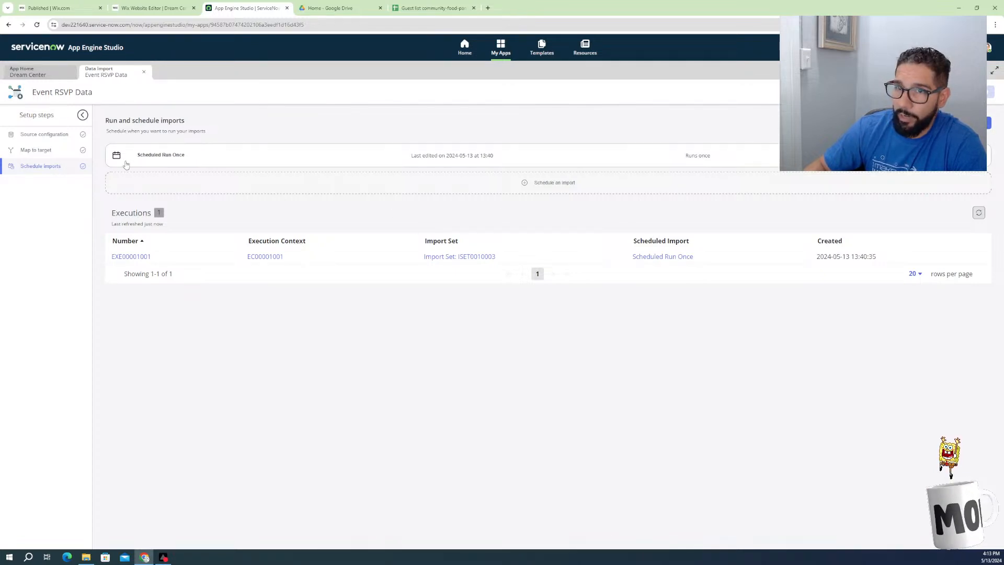
Close and reopen the Event RSVP Data import, and open the details of execution EXE00001002
left_click(143, 74)
left_click(179, 213)
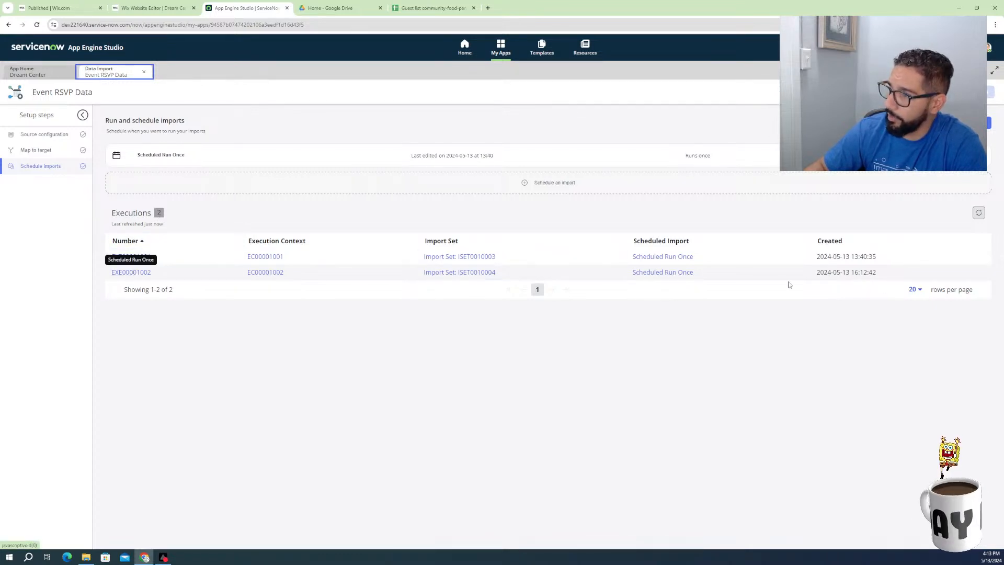
left_click(131, 274)
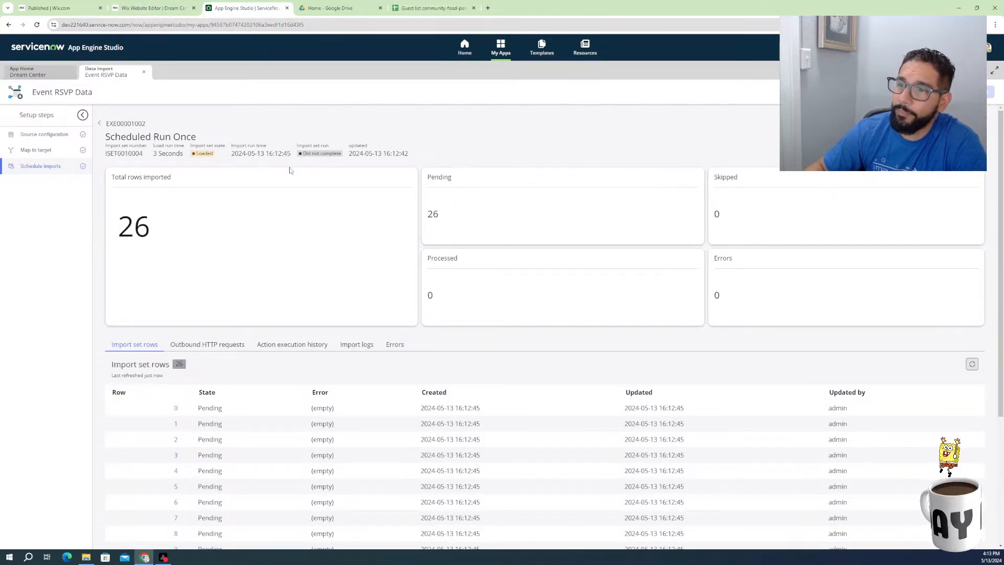
Examine the execution's run details, row totals and import set row states, and return to the Dream Center app home
scroll(208, 316, "down", 2)
scroll(146, 193, "up", 2)
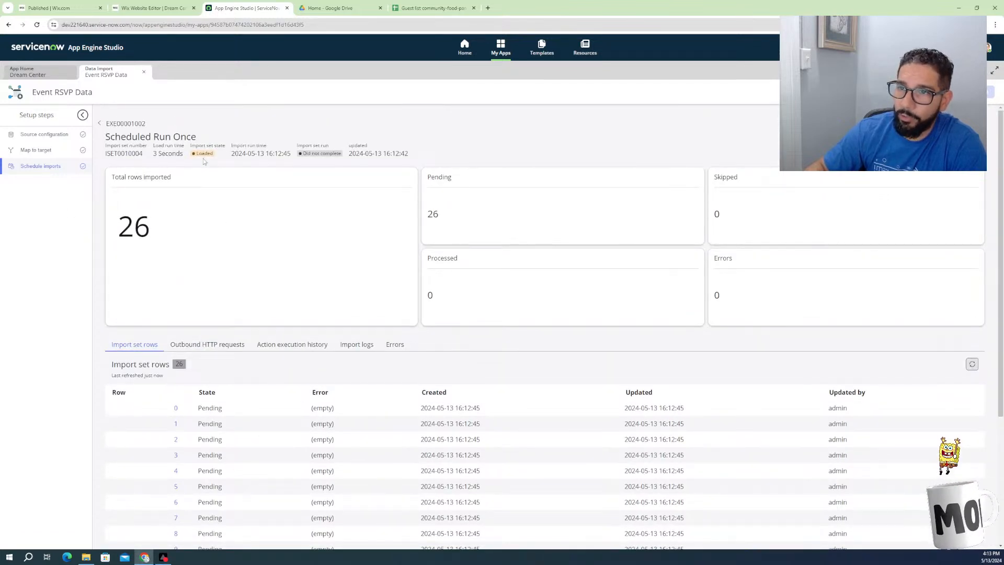
left_click_drag(153, 156, 408, 163)
left_click(408, 163)
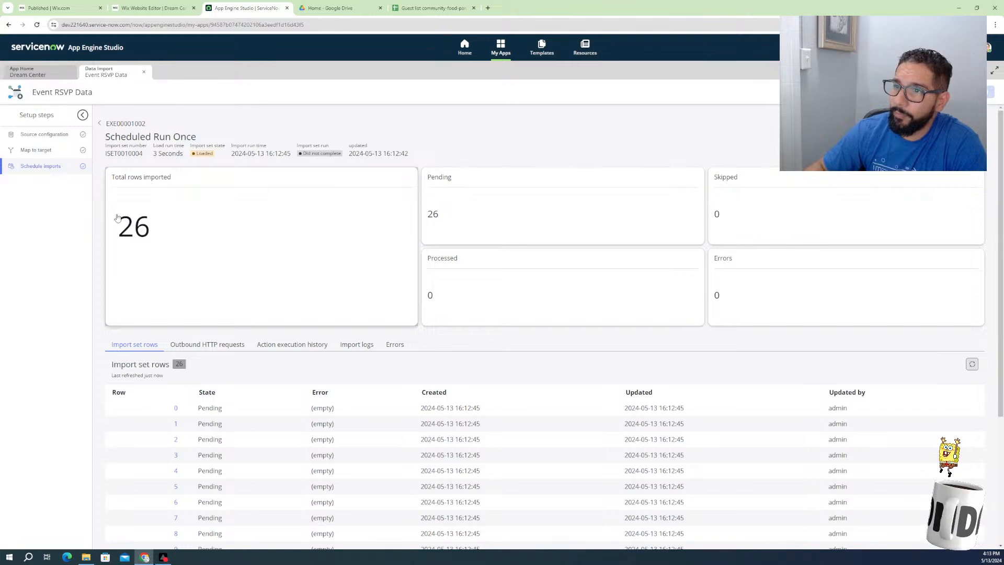
scroll(404, 245, "down", 4)
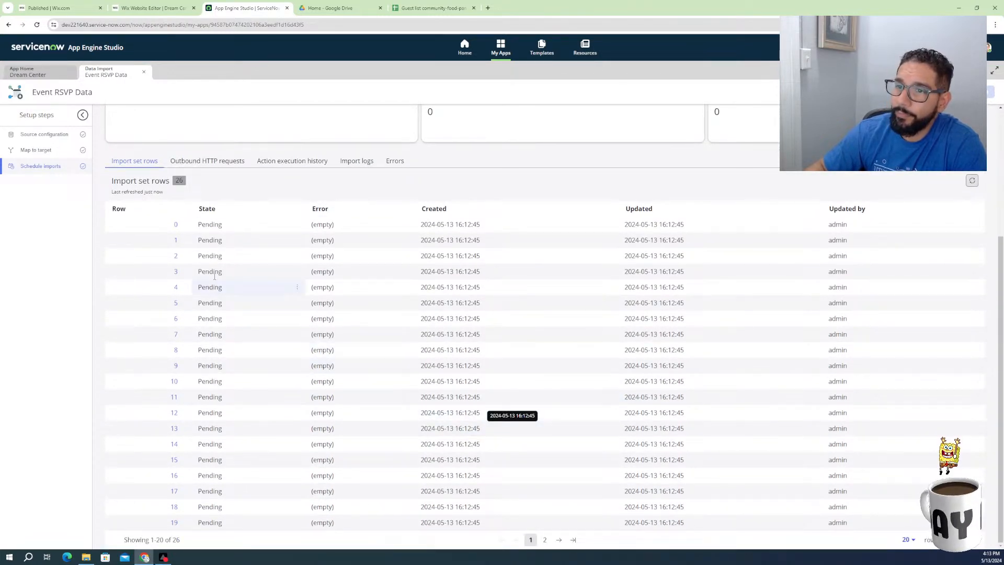
scroll(214, 288, "up", 3)
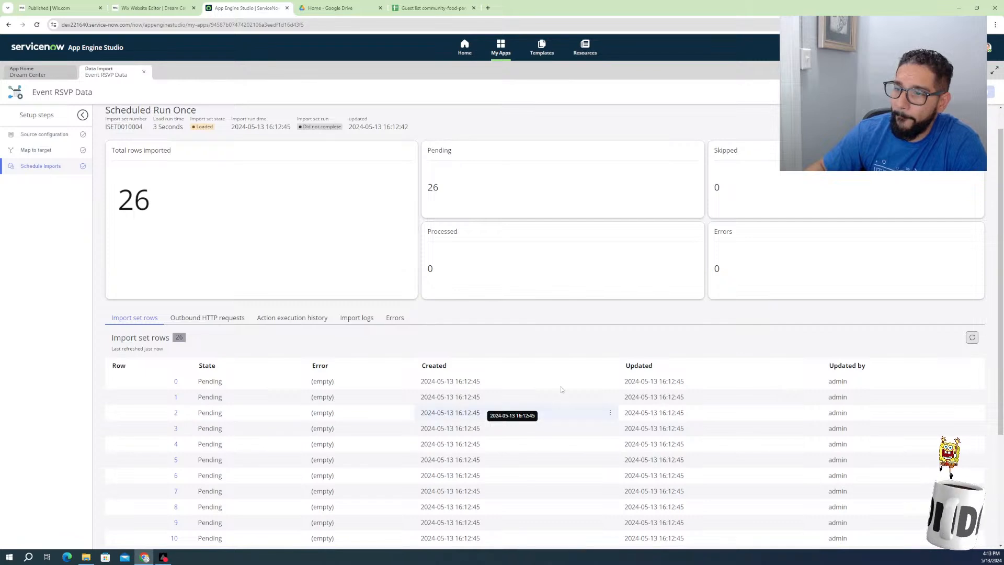
scroll(235, 364, "up", 1)
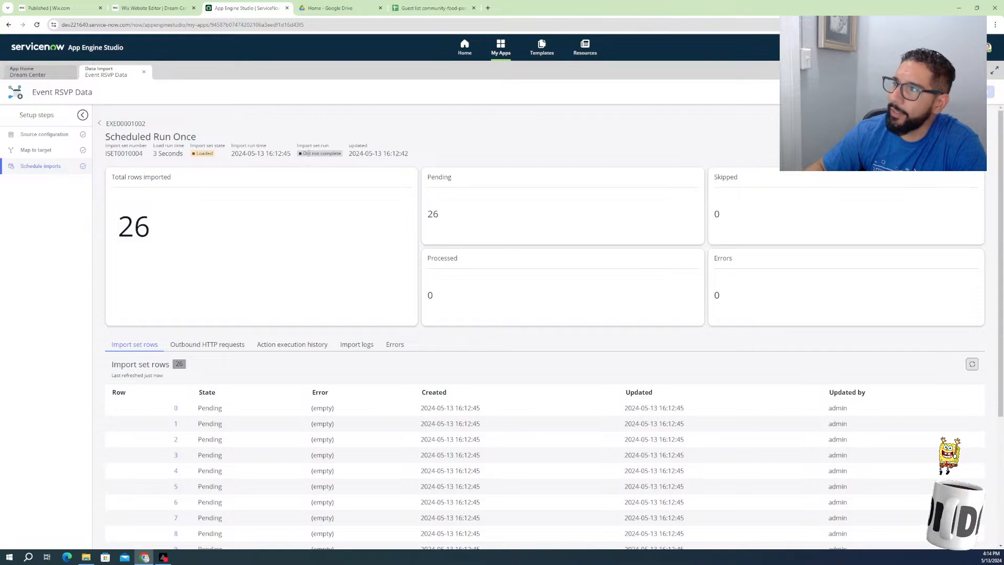
left_click(31, 73)
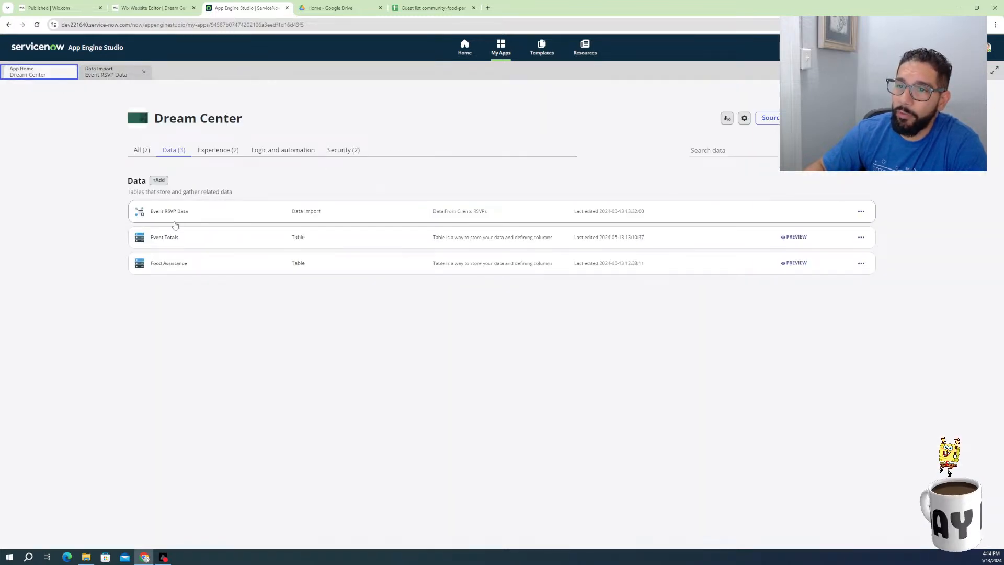
Examine both pages of Food Assistance records, and check them against the guest list in Google Sheets
left_click(173, 267)
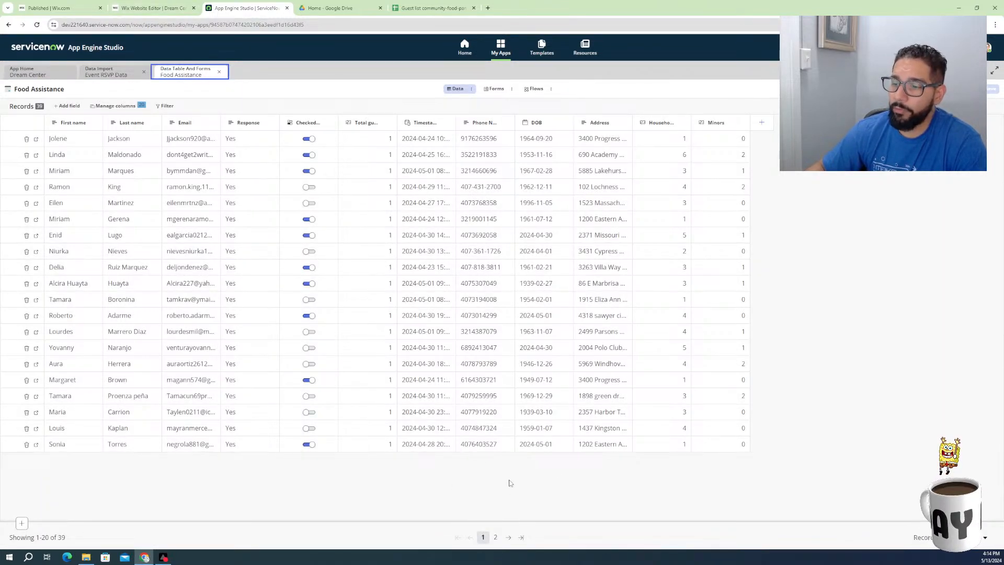
left_click(496, 537)
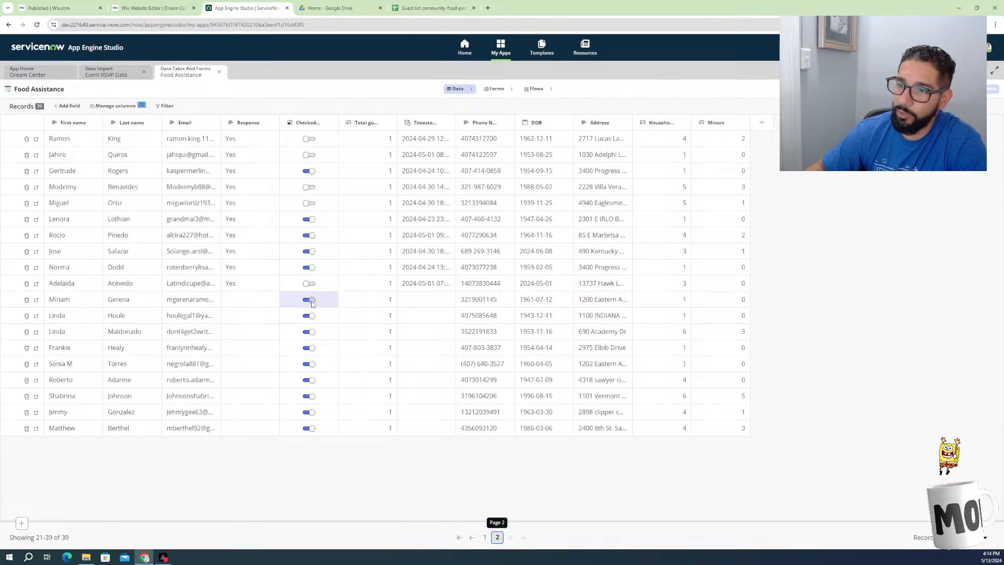
left_click(420, 9)
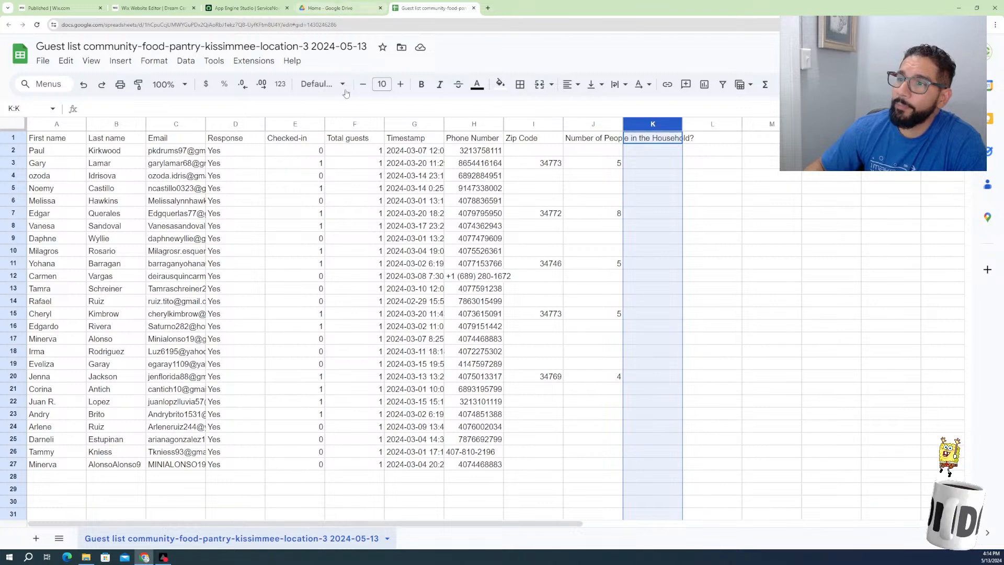
left_click(151, 8)
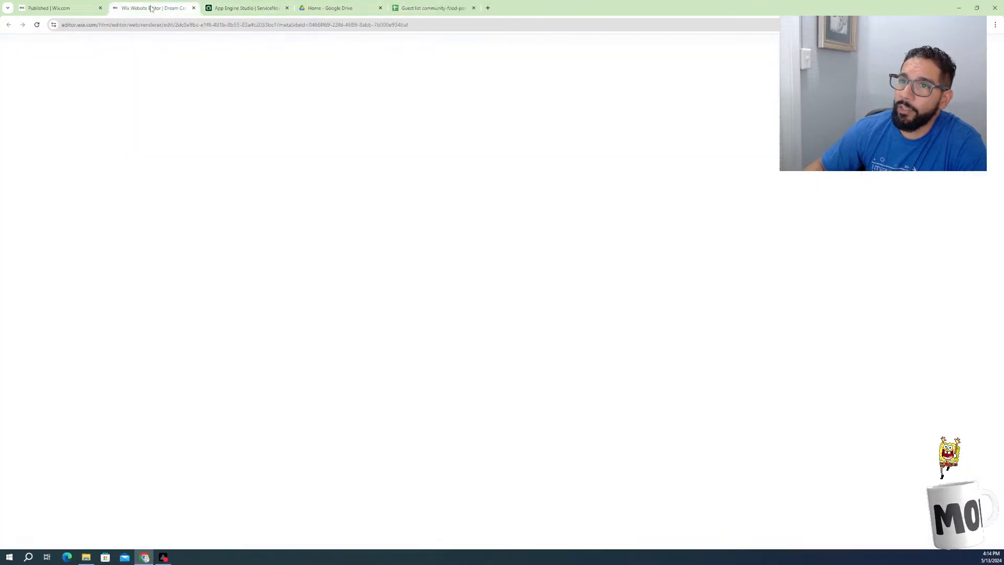
left_click(72, 9)
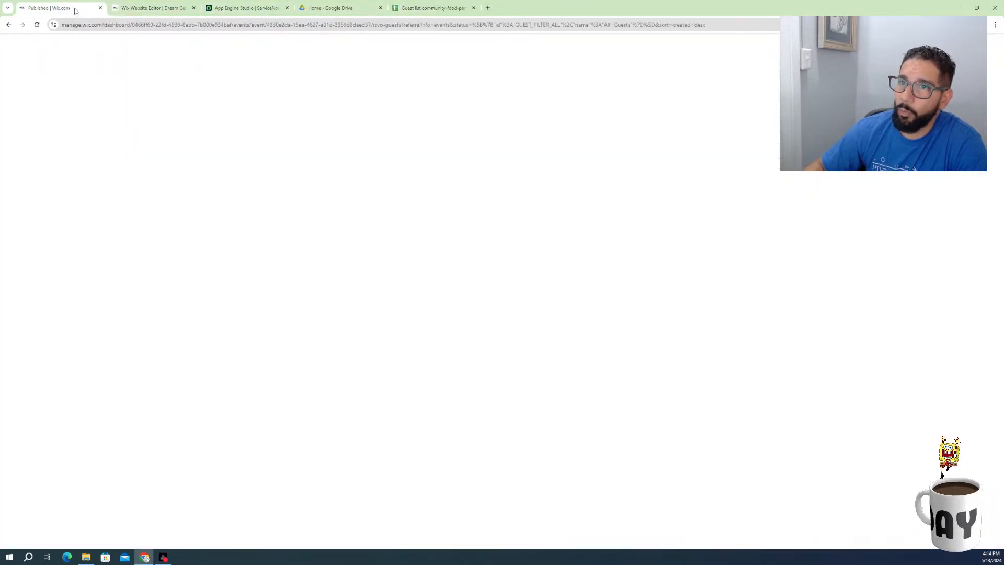
left_click(245, 9)
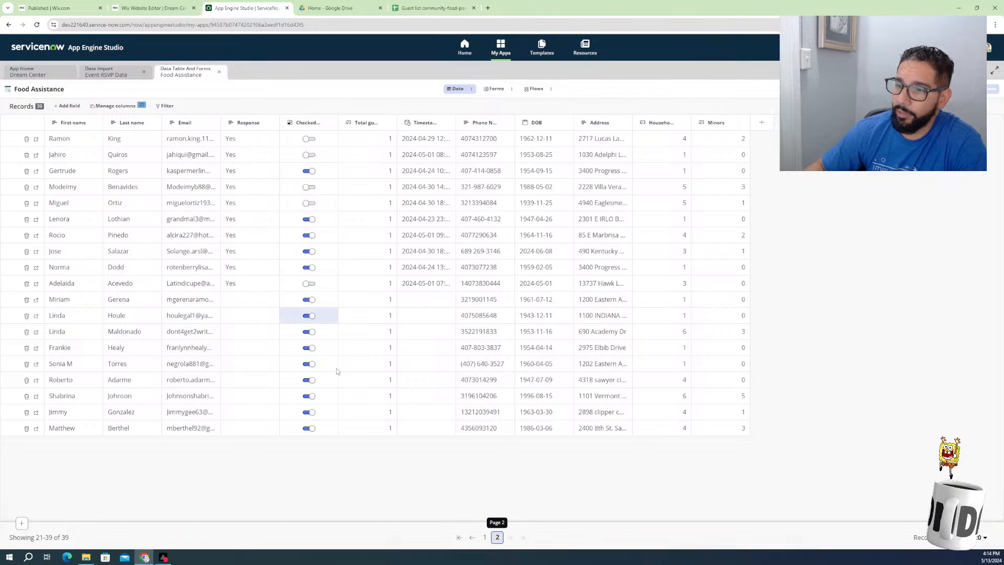
Return to execution EXE00001002 of the Event RSVP Data import, and examine its import logs and import set rows
left_click(118, 73)
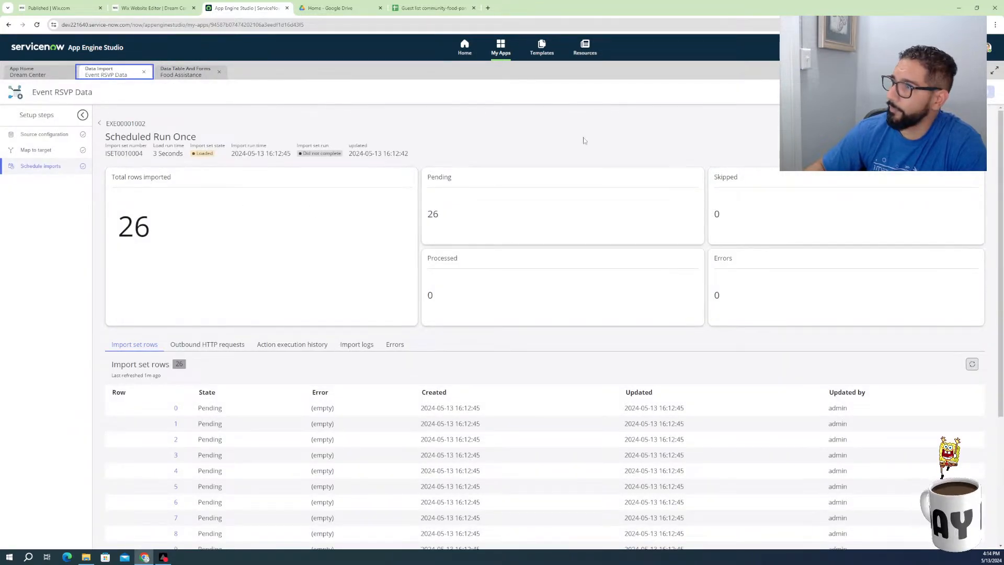
left_click(49, 168)
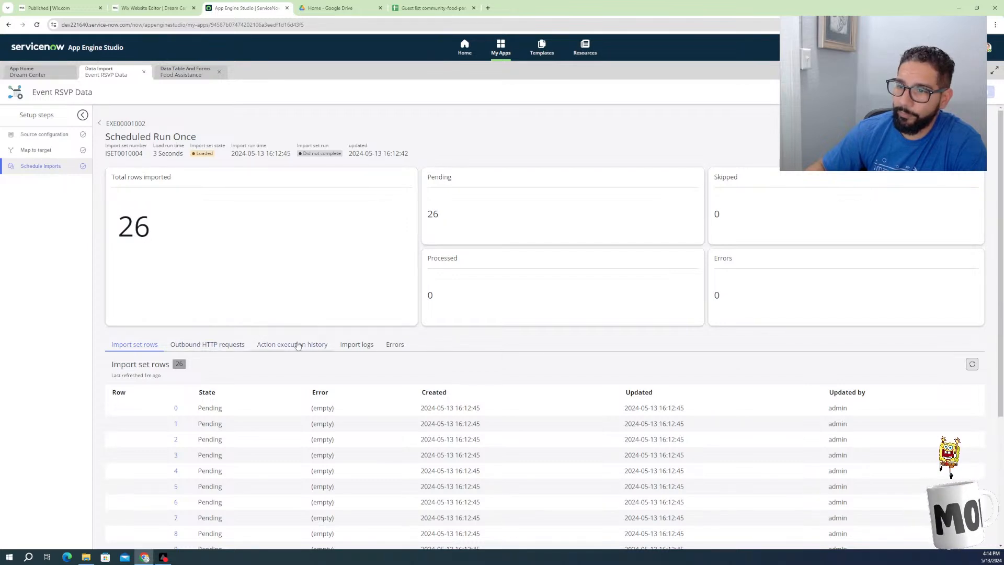
left_click(356, 346)
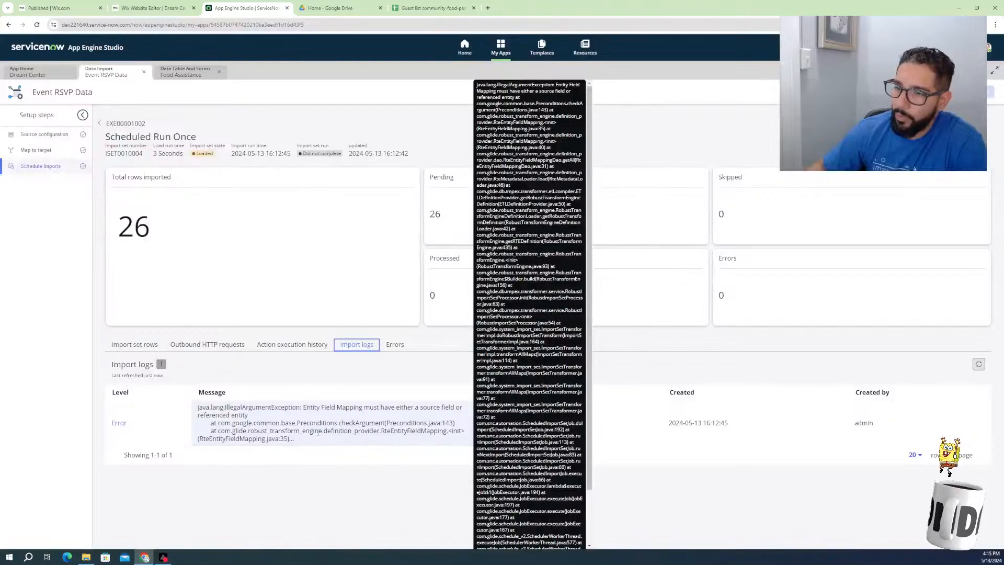
left_click(373, 442)
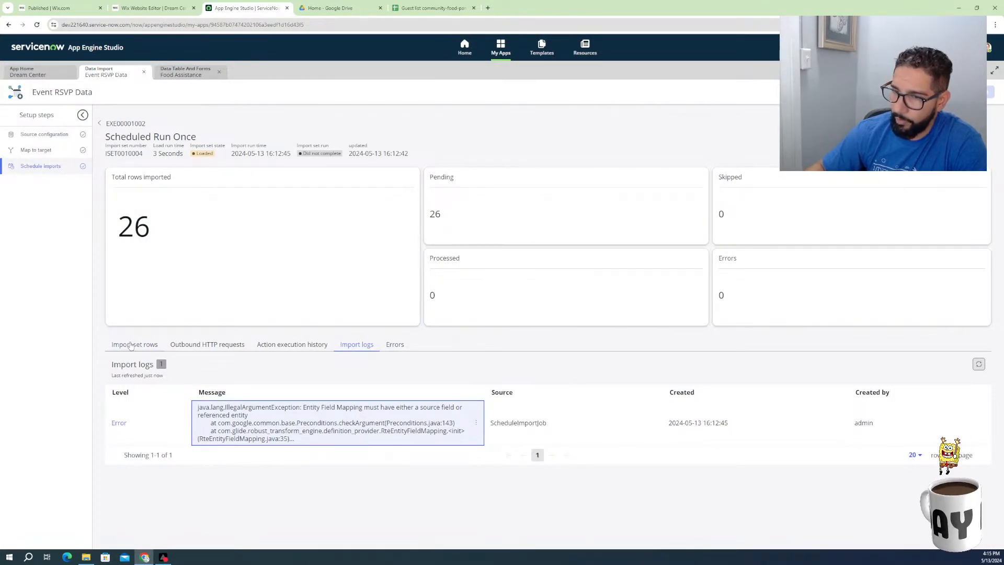
left_click(129, 346)
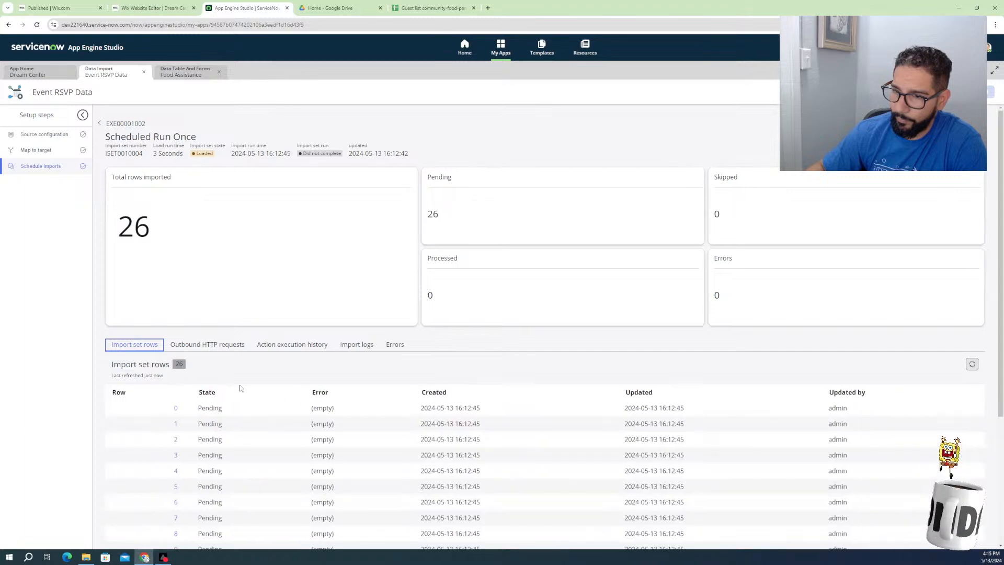
Remove the unmapped Minors and DOB target fields from the Food Assistance mapping and save the import
left_click(38, 154)
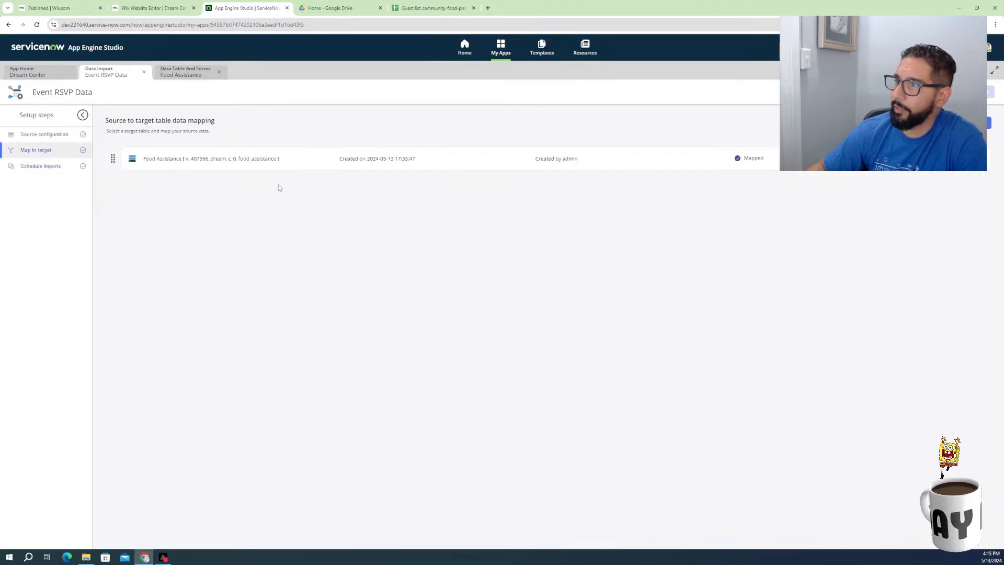
left_click(206, 165)
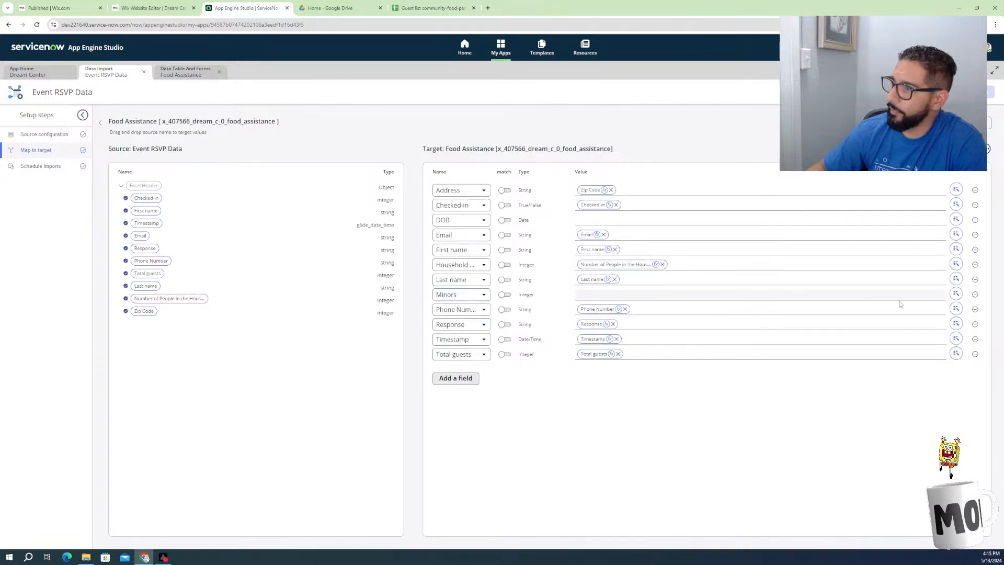
left_click(975, 296)
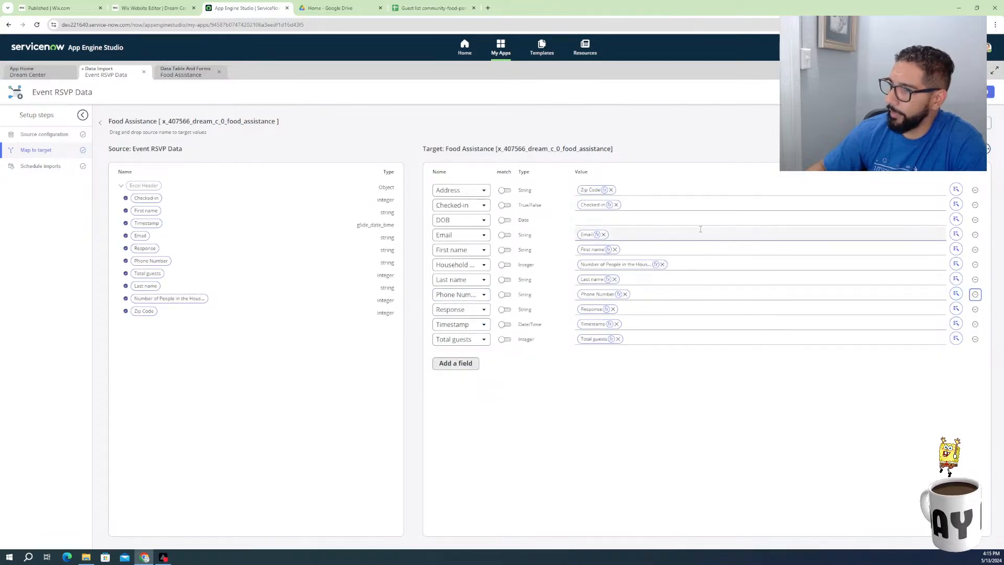
left_click(975, 220)
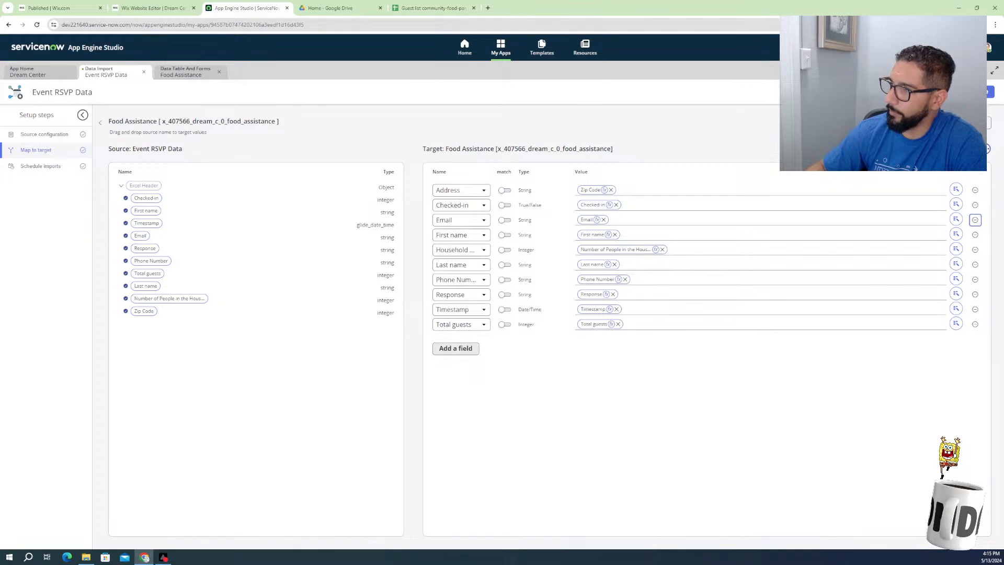
left_click(983, 92)
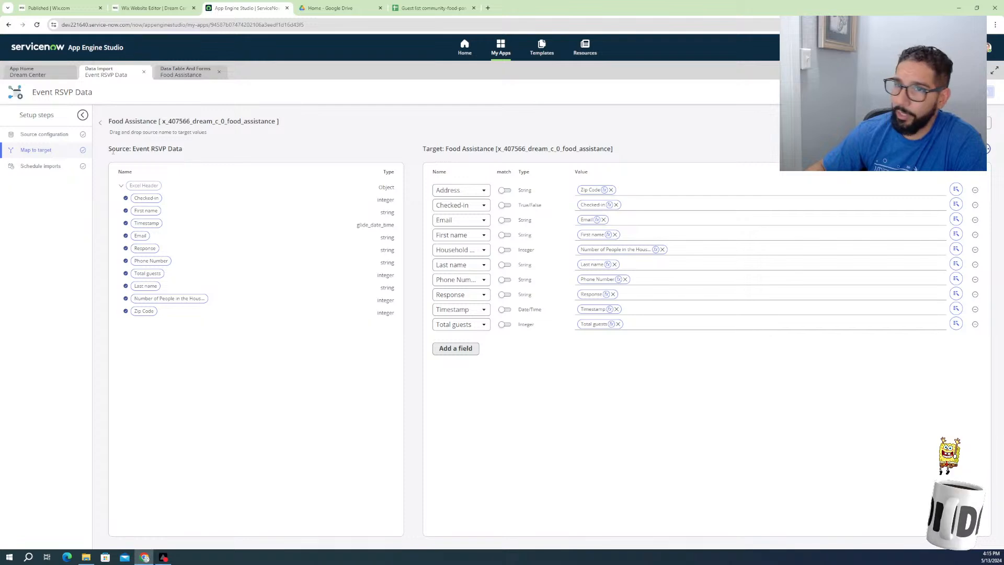
Run the Event RSVP Data import again from its schedule setup, dismiss the notification and refresh the executions list
left_click(40, 166)
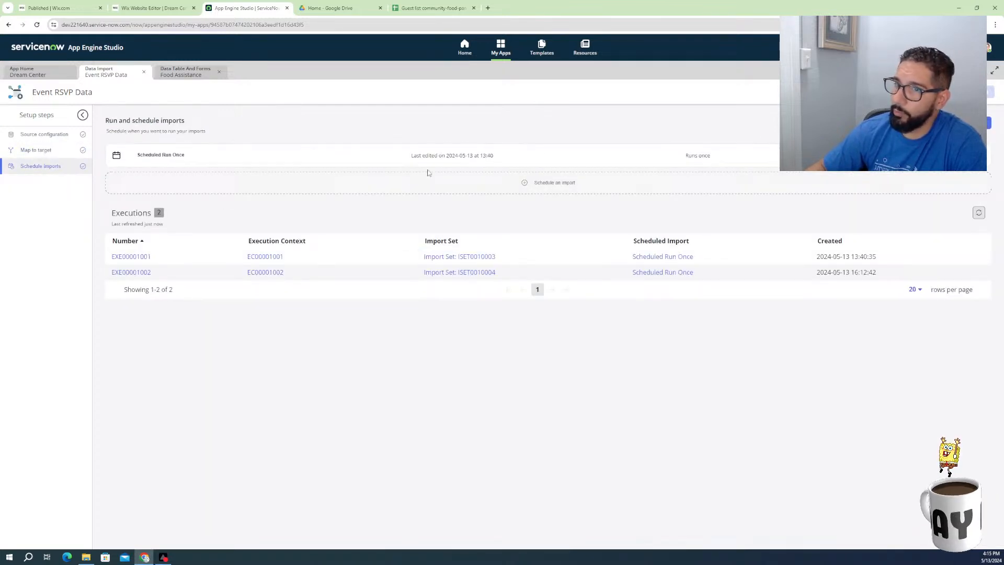
left_click(406, 162)
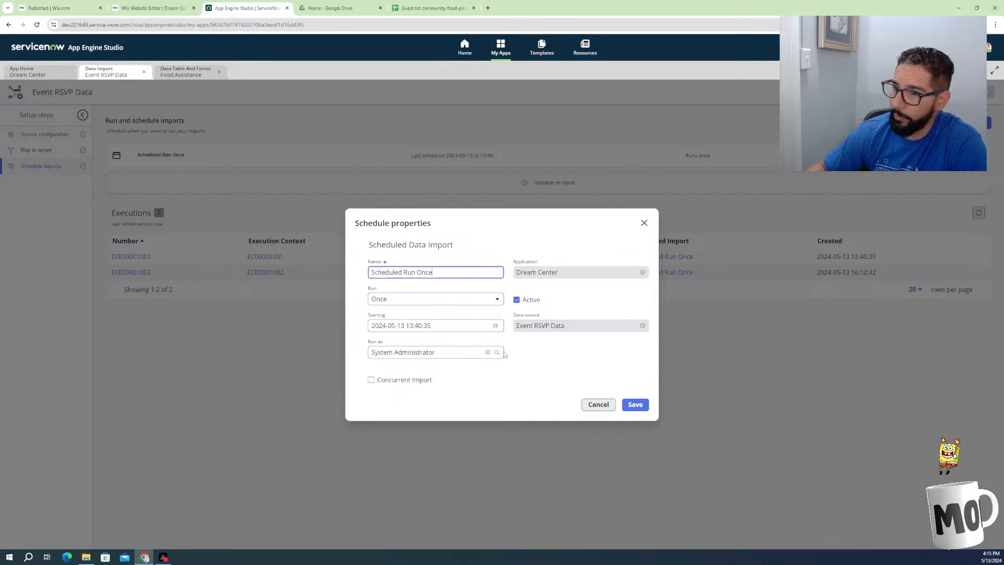
left_click(599, 404)
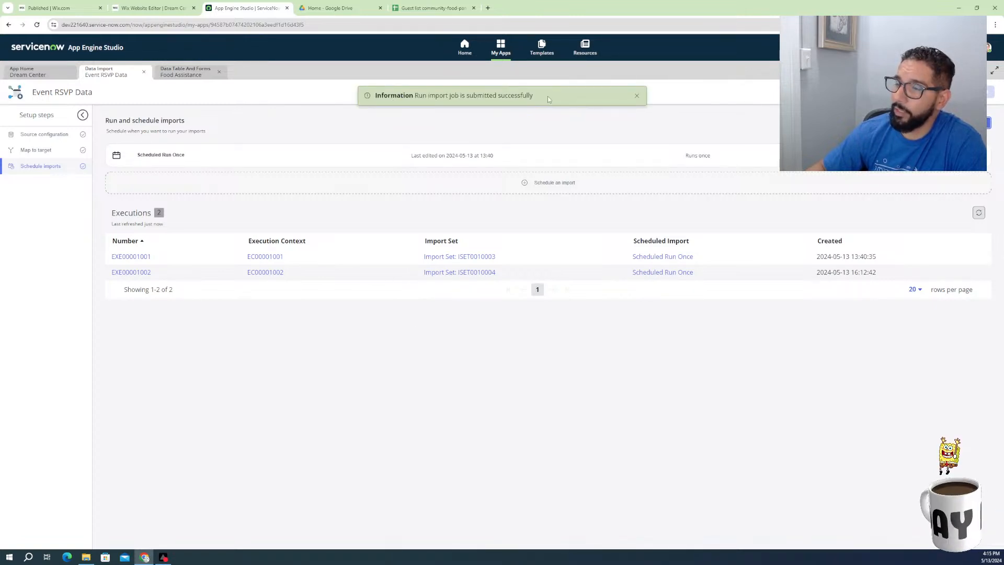
left_click(636, 96)
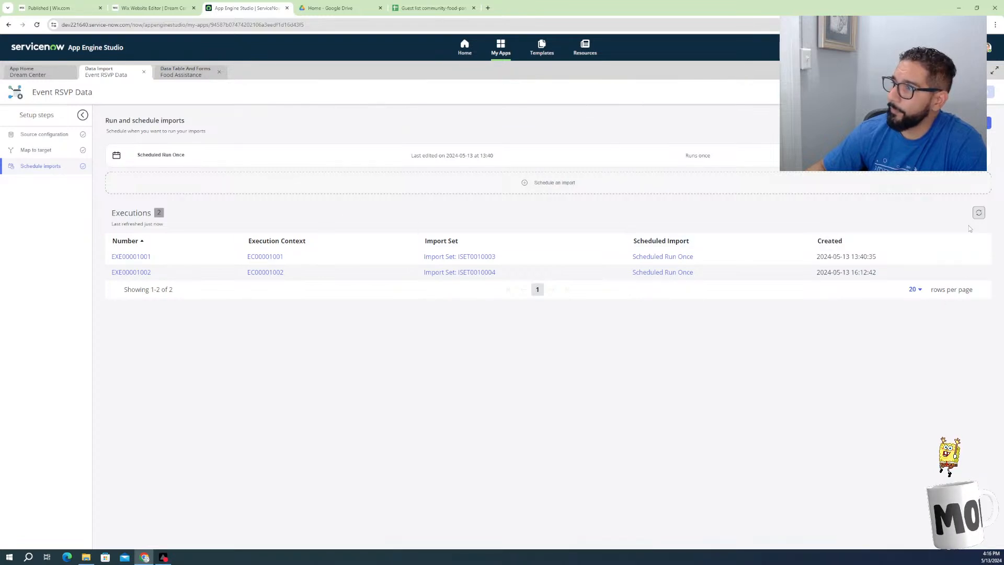
left_click(979, 213)
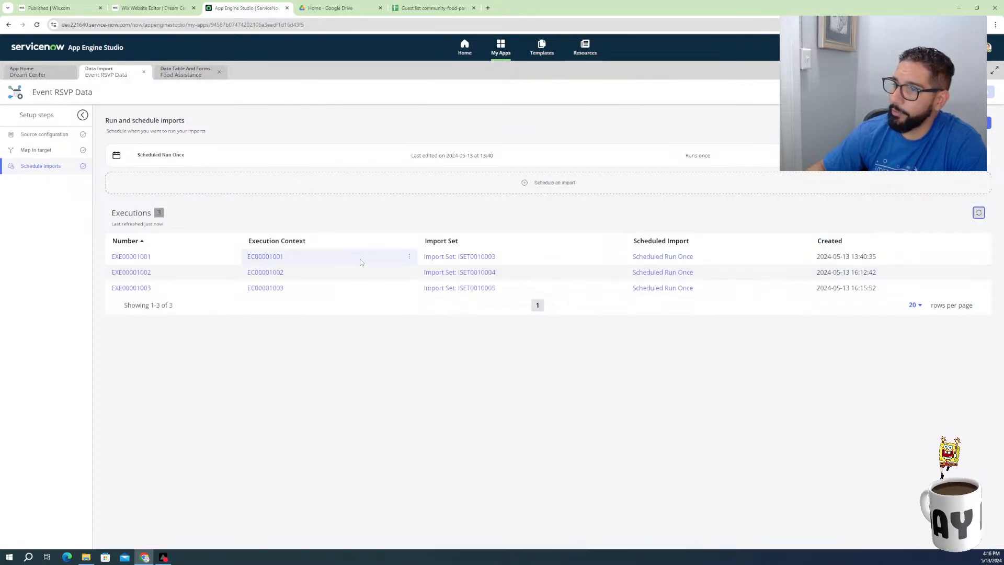
Examine the run details and import set rows of execution EXE00001003, and return to the executions list
left_click(131, 288)
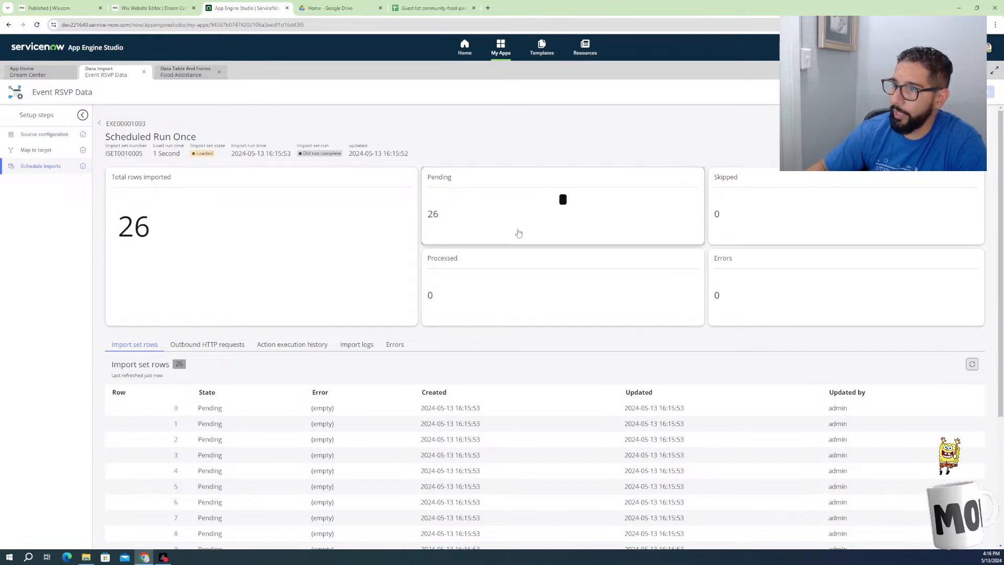
scroll(442, 415, "down", 4)
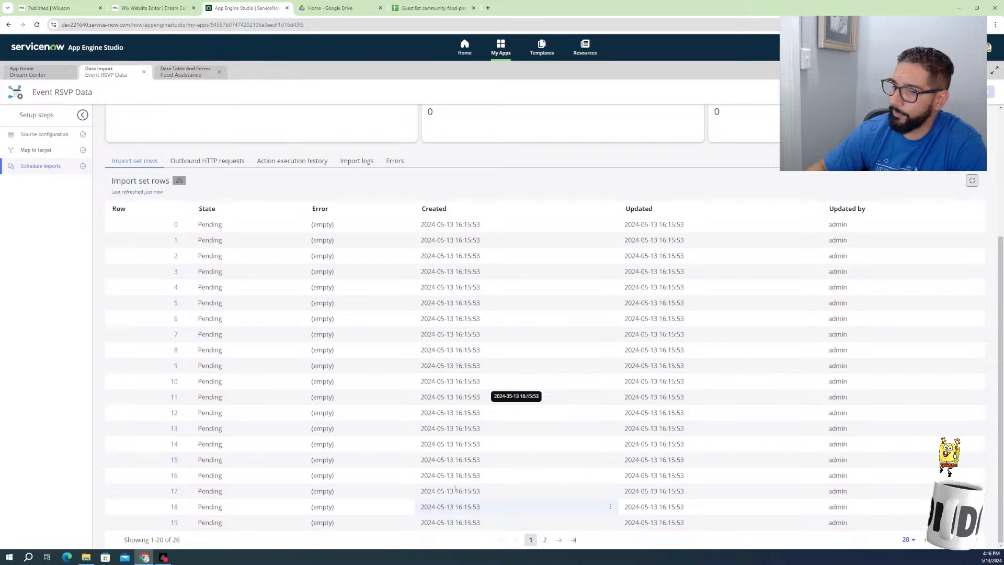
scroll(454, 423, "up", 4)
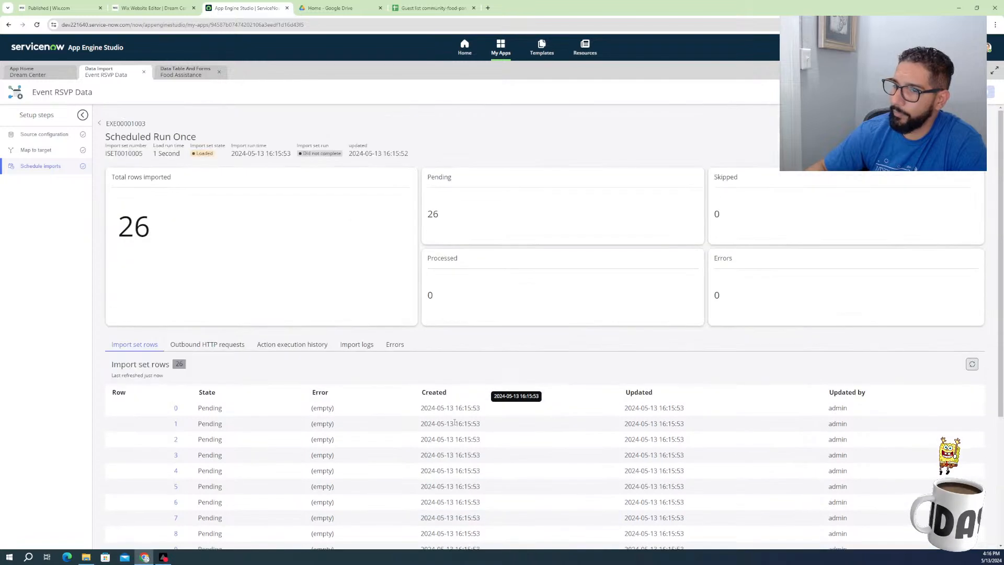
left_click(83, 115)
left_click(12, 117)
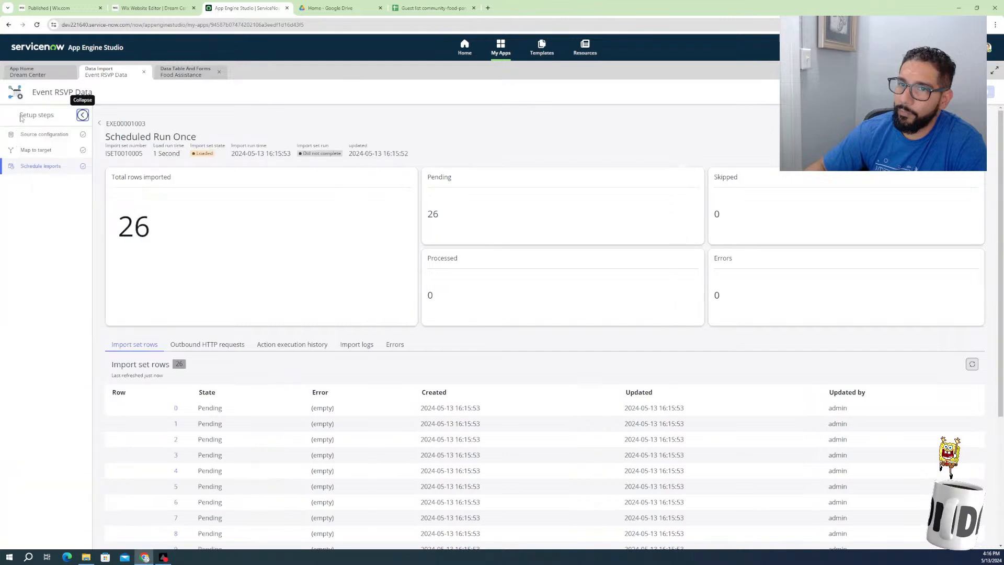
left_click(99, 124)
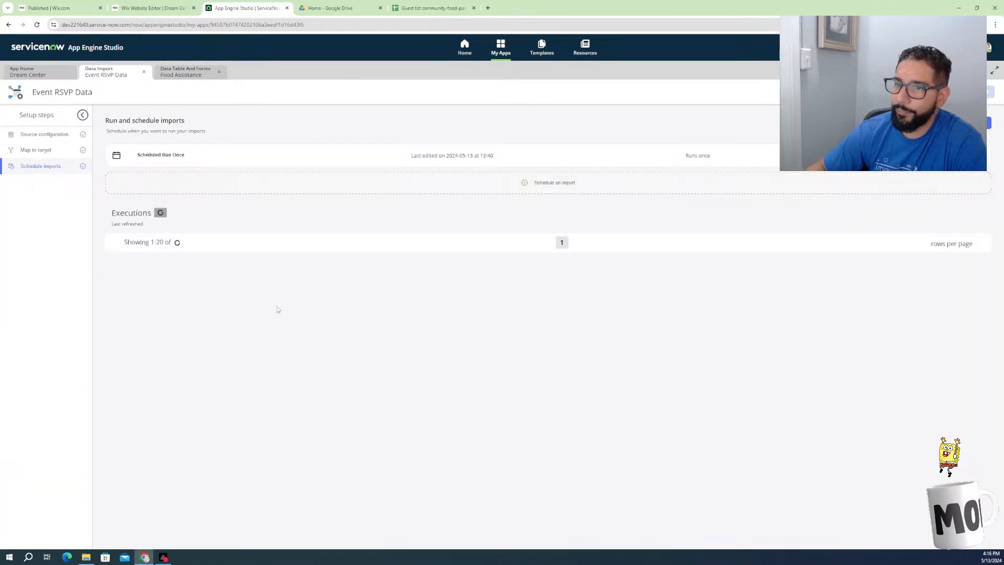
Examine the outbound HTTP requests, action execution history, import logs, errors and import set rows of execution EXE00001002
left_click(144, 273)
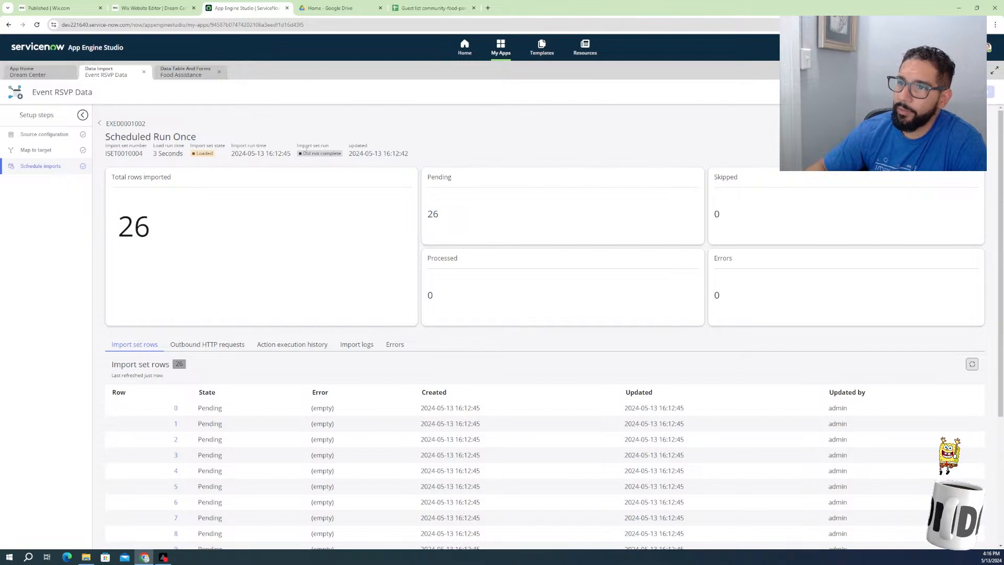
left_click(211, 347)
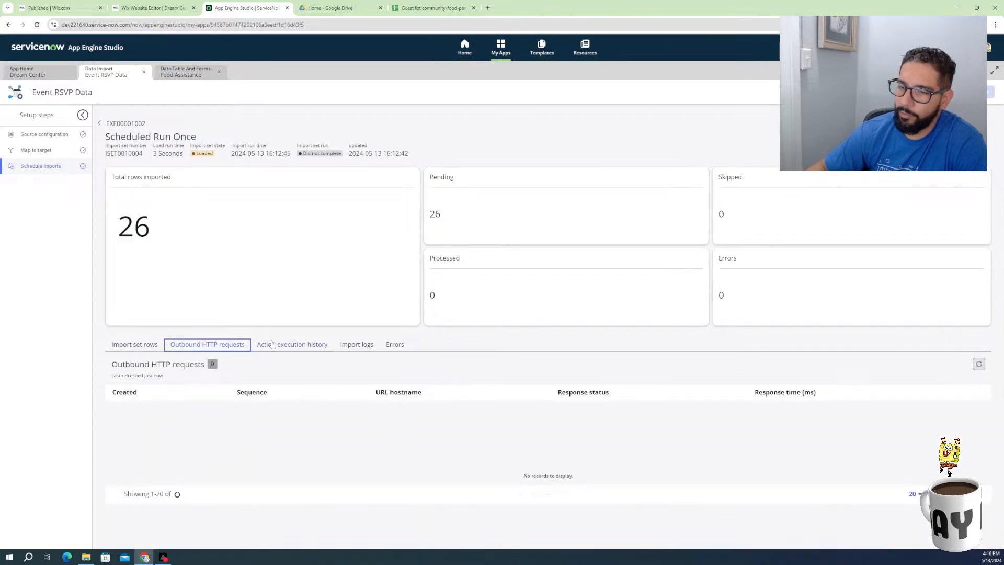
left_click(298, 349)
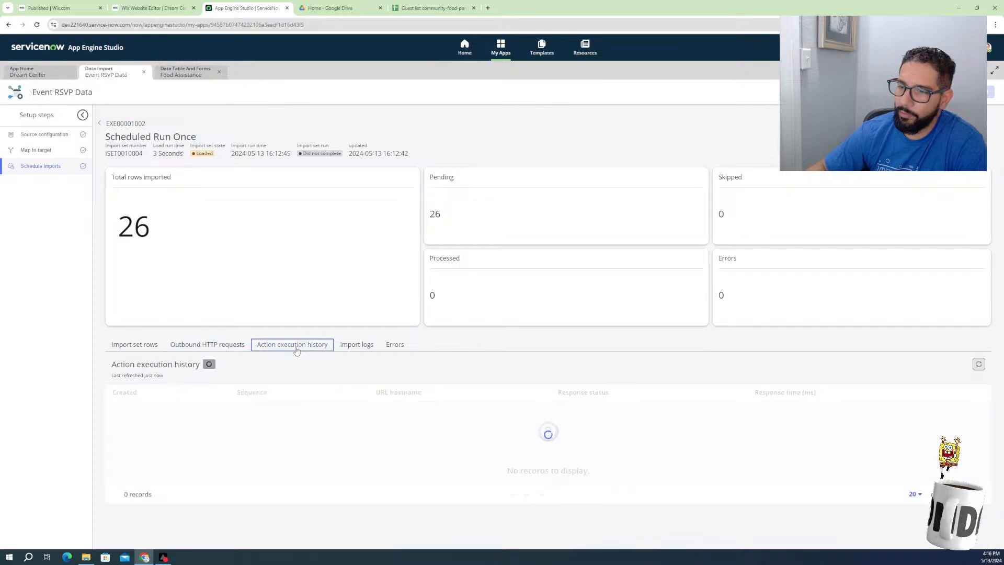
left_click(357, 345)
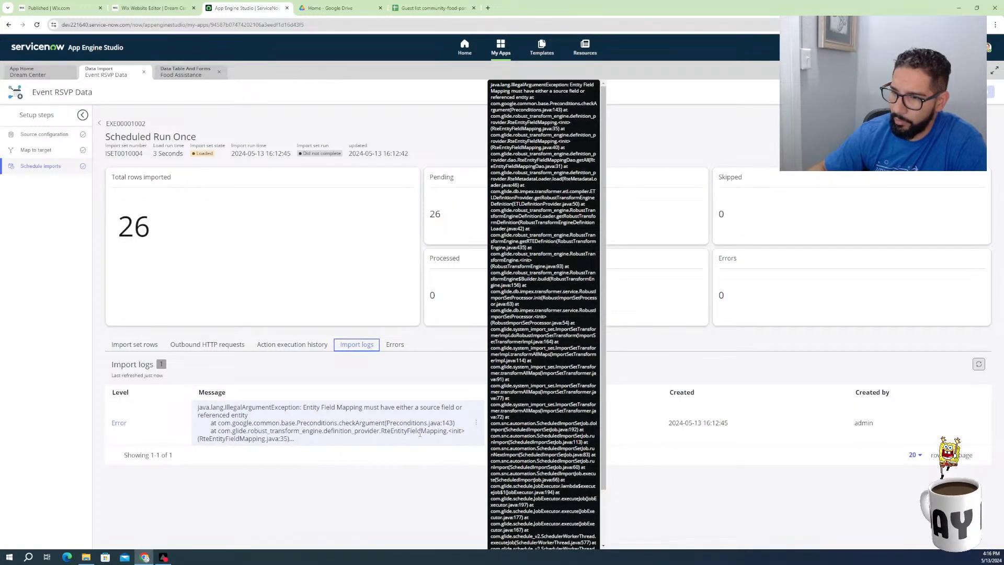
left_click(395, 344)
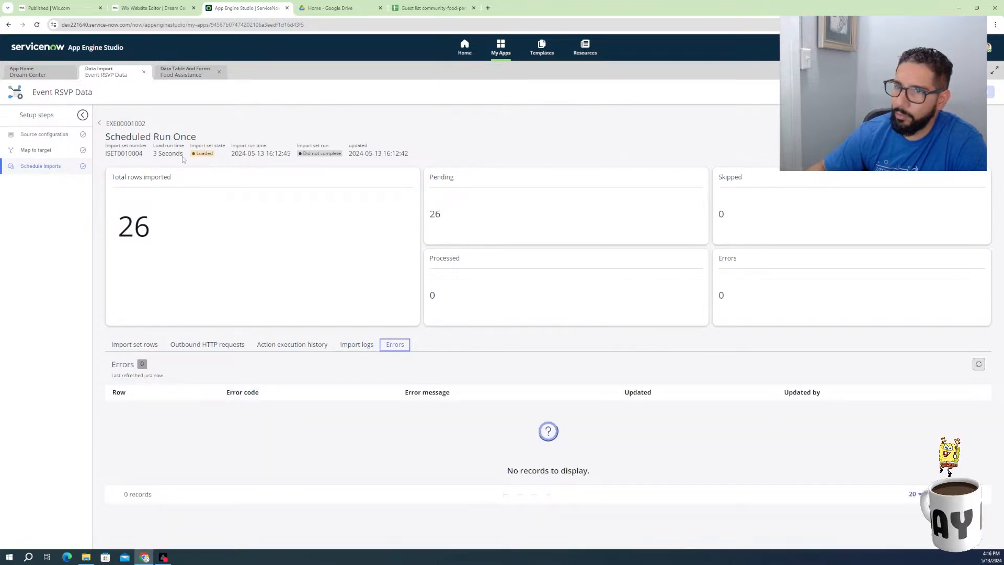
left_click(134, 345)
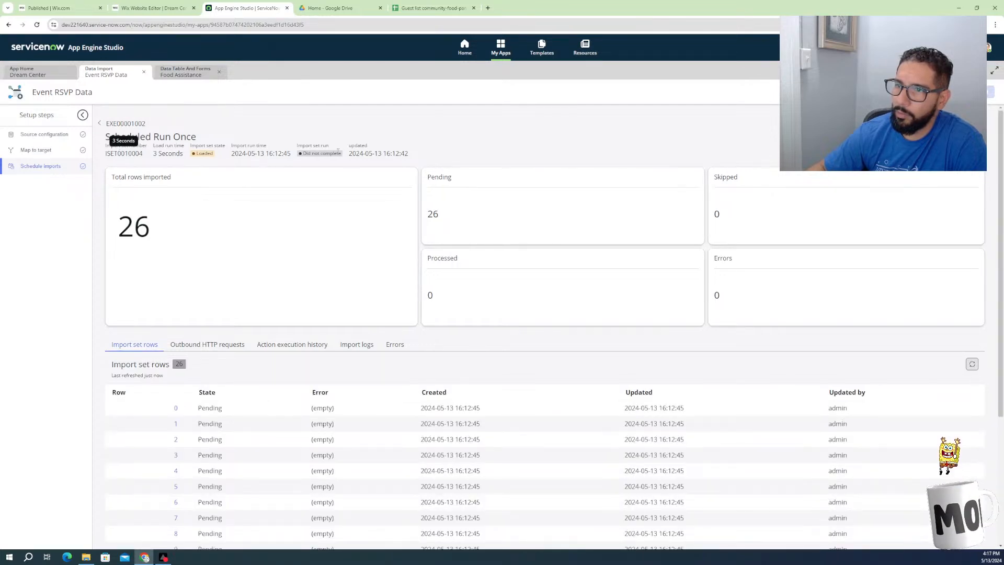
Review the Event RSVP Data source configuration and revalidate the Food Assistance target mapping
left_click(42, 135)
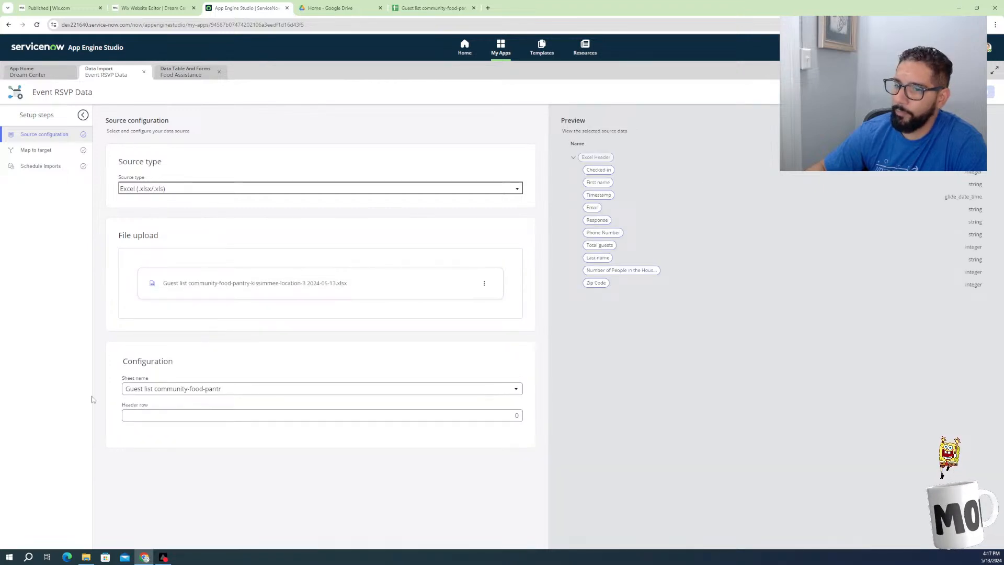
left_click(42, 151)
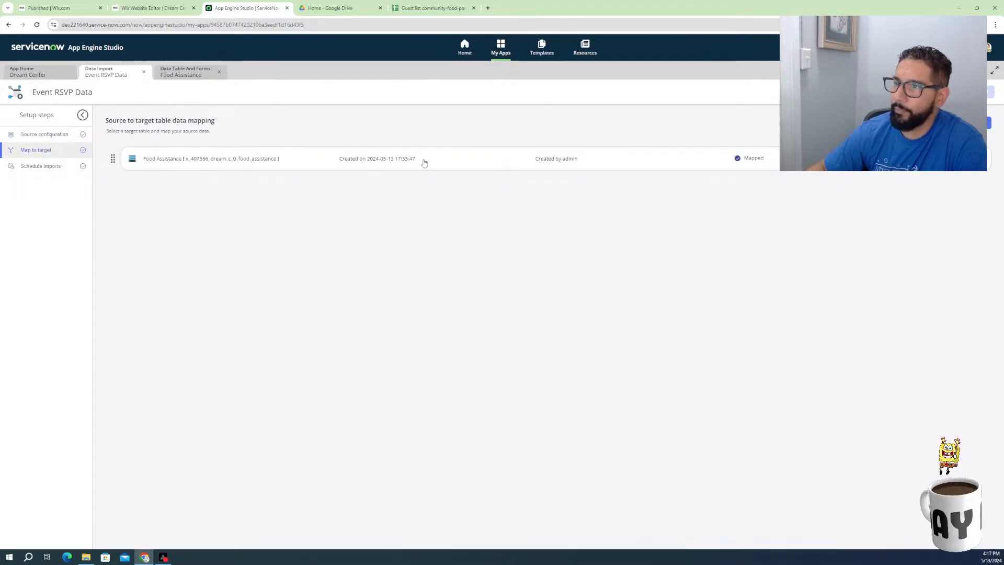
left_click(977, 158)
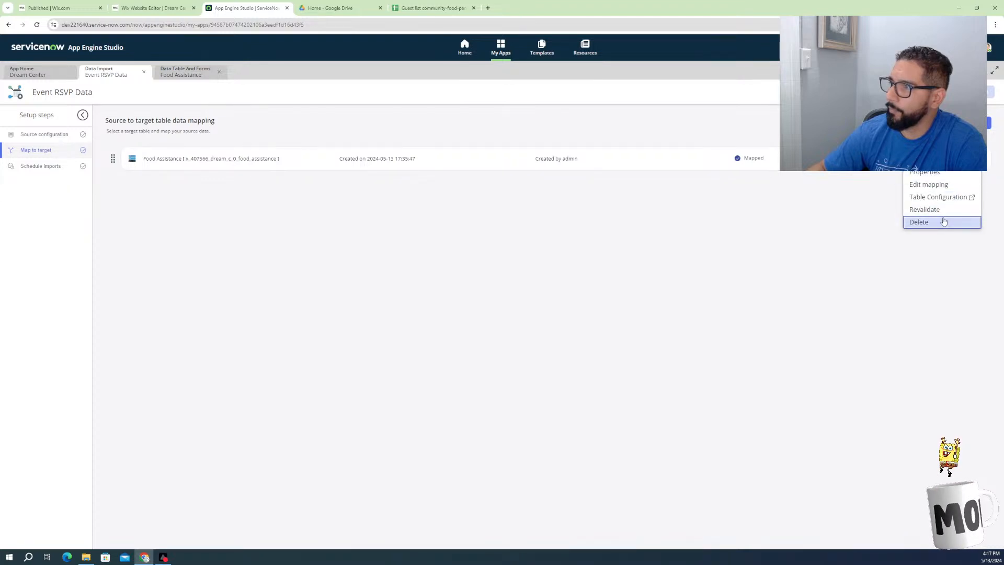
left_click(935, 213)
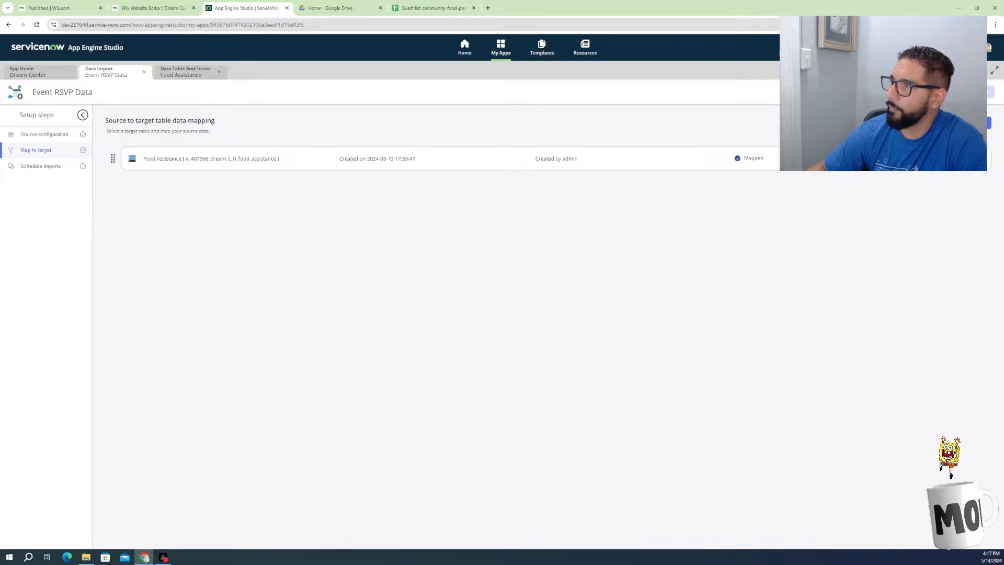
Check the general and script options in the mapping's transform settings, and leave them without saving
left_click(918, 123)
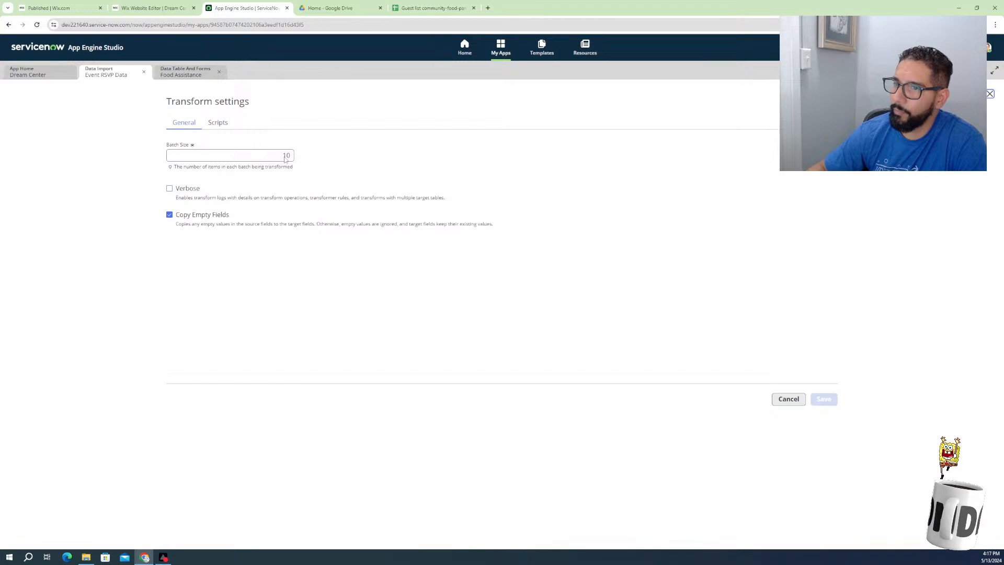
left_click(218, 123)
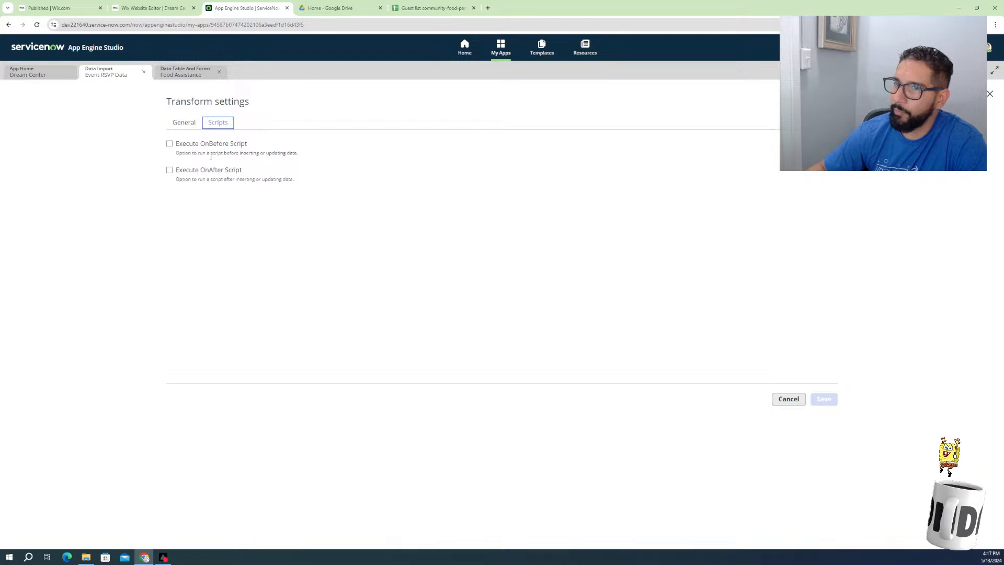
left_click(787, 400)
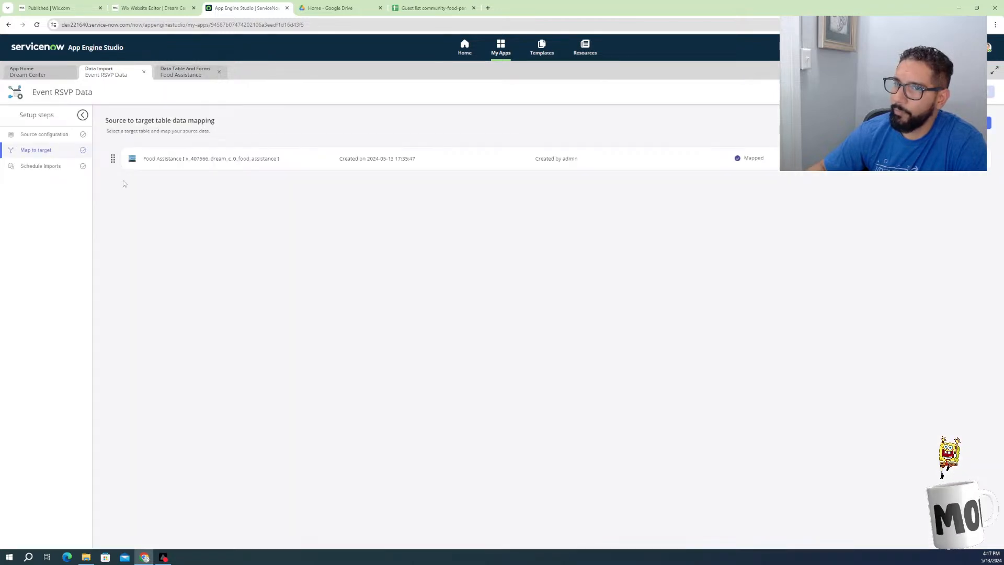
Compare the run details of executions EXE00001001, EXE00001002 and EXE00001003 from the executions list
left_click(54, 166)
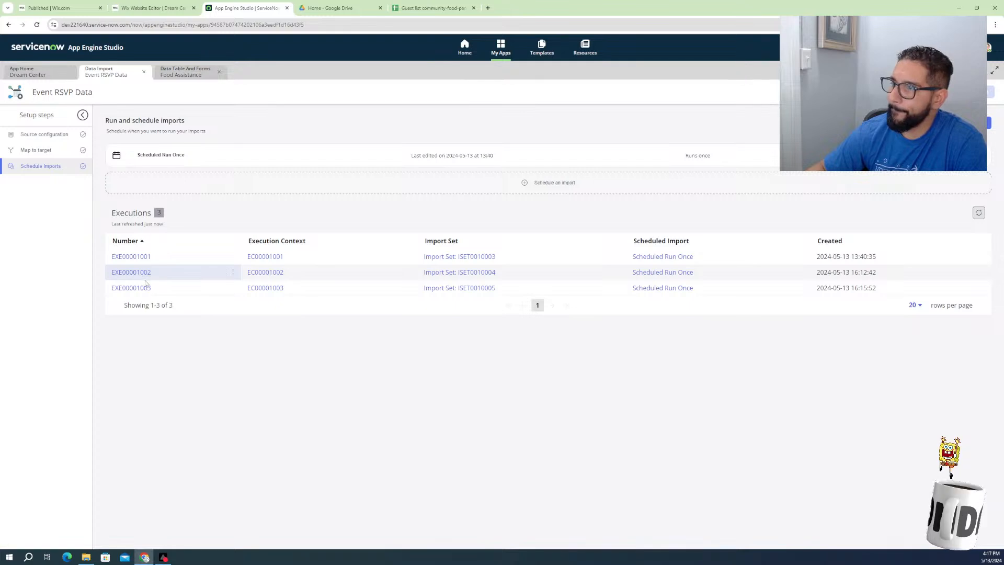
left_click(128, 257)
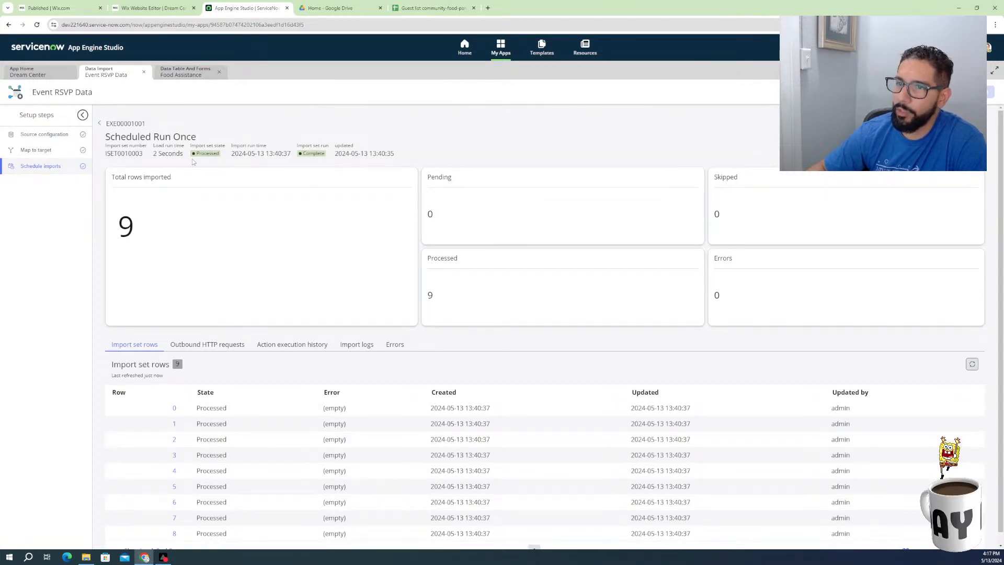
left_click_drag(198, 153, 252, 154)
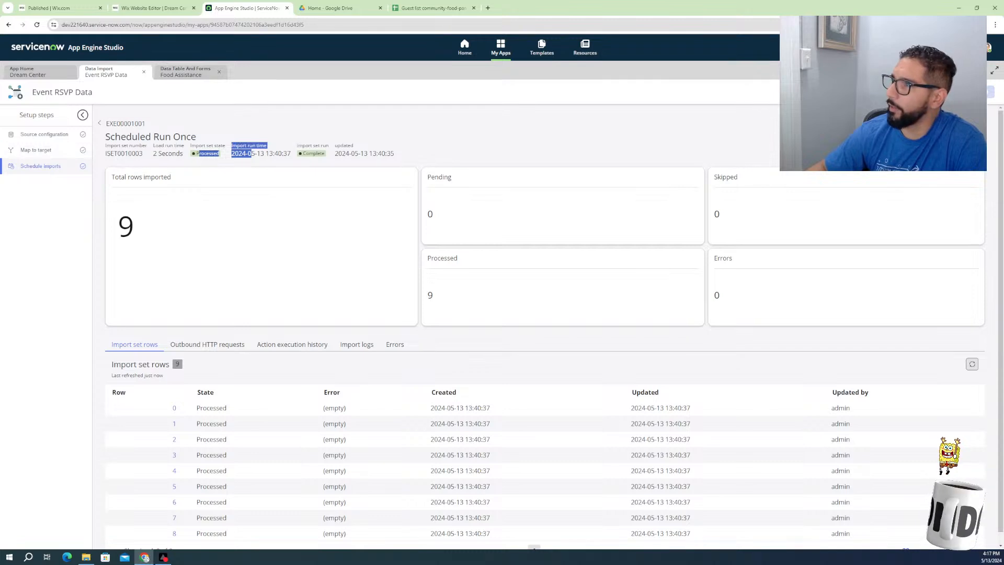
left_click(100, 123)
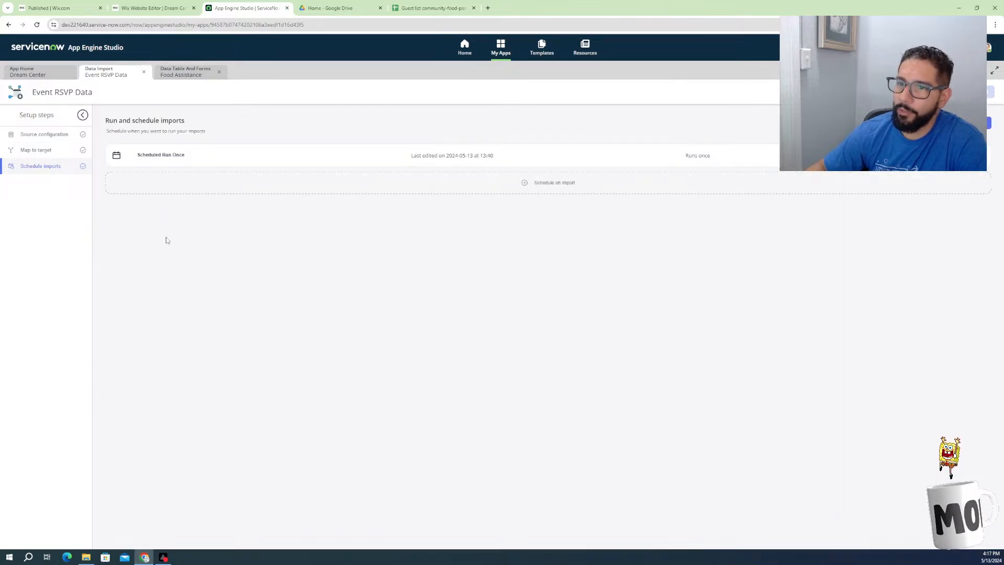
left_click(137, 272)
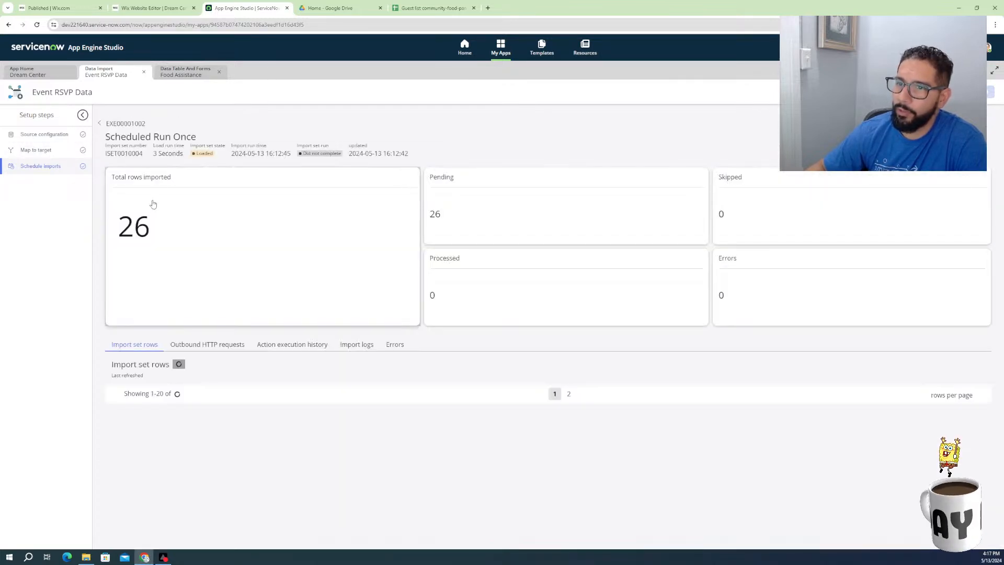
left_click(99, 123)
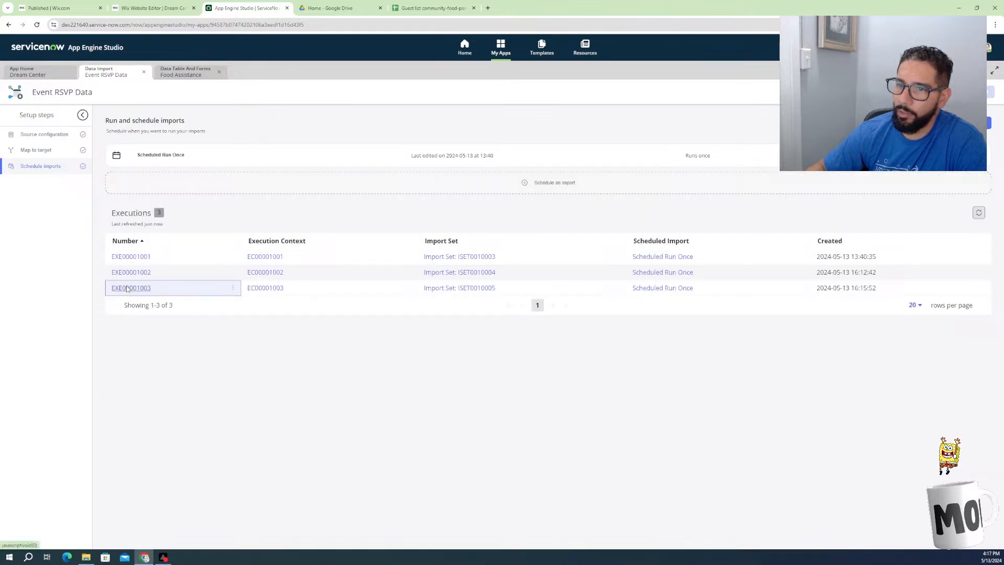
left_click(130, 288)
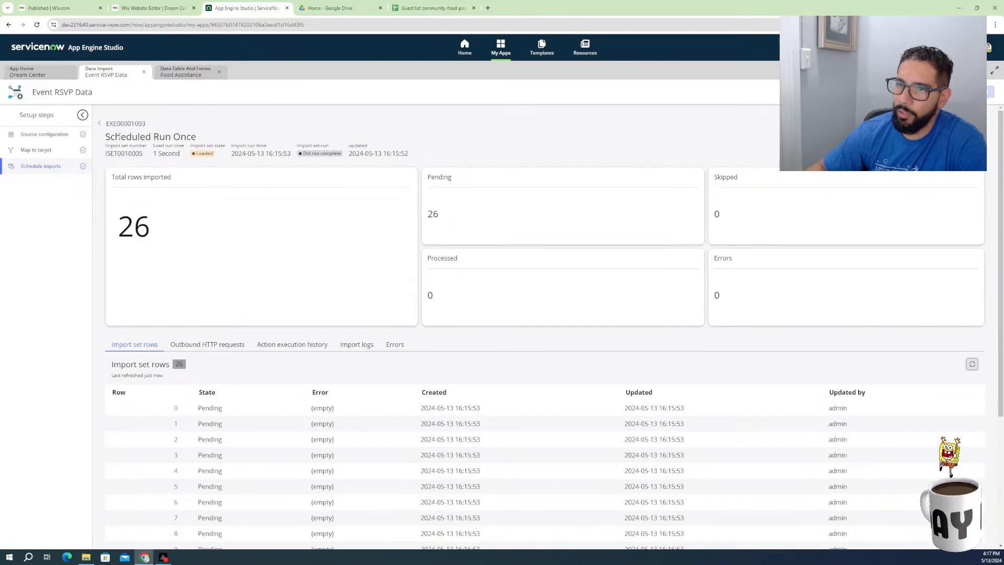
left_click(100, 124)
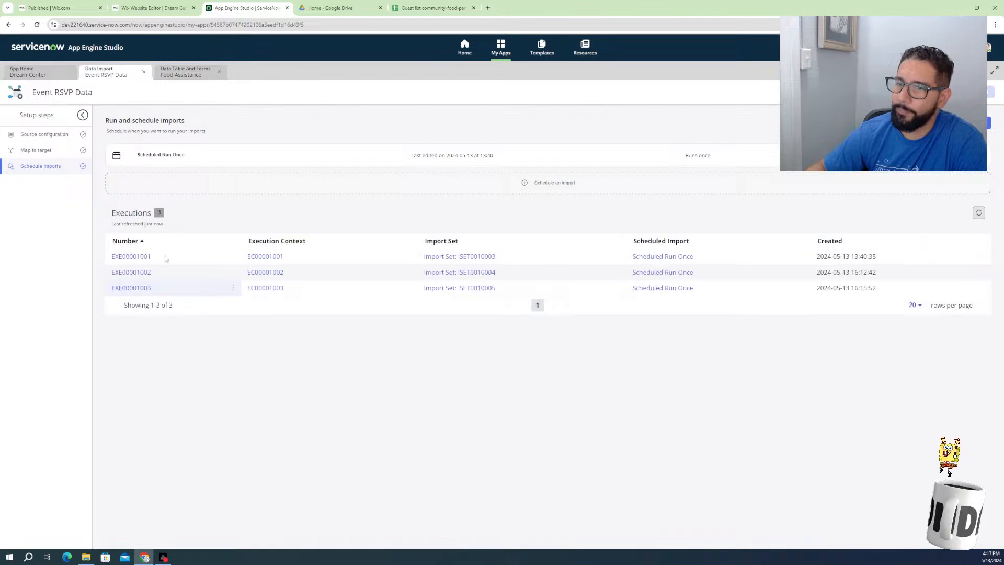
Examine the import logs of execution EXE00001003 and read the full message in the Error record
left_click(131, 288)
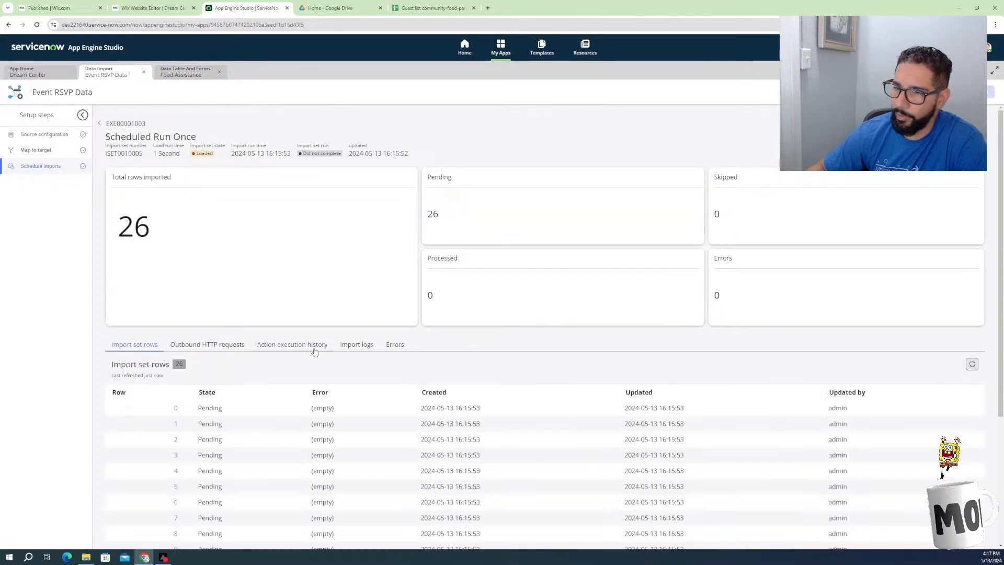
left_click(349, 348)
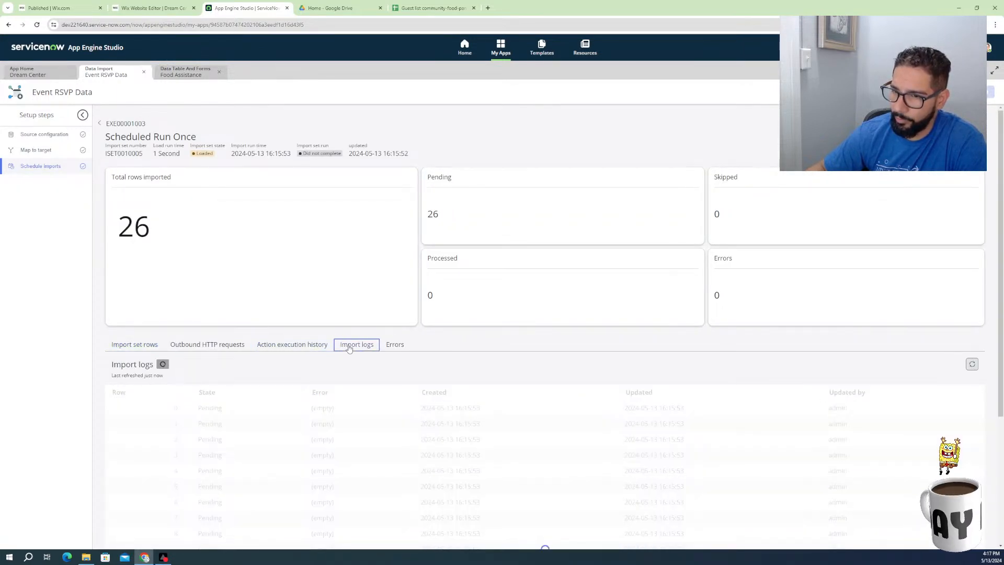
left_click(233, 414)
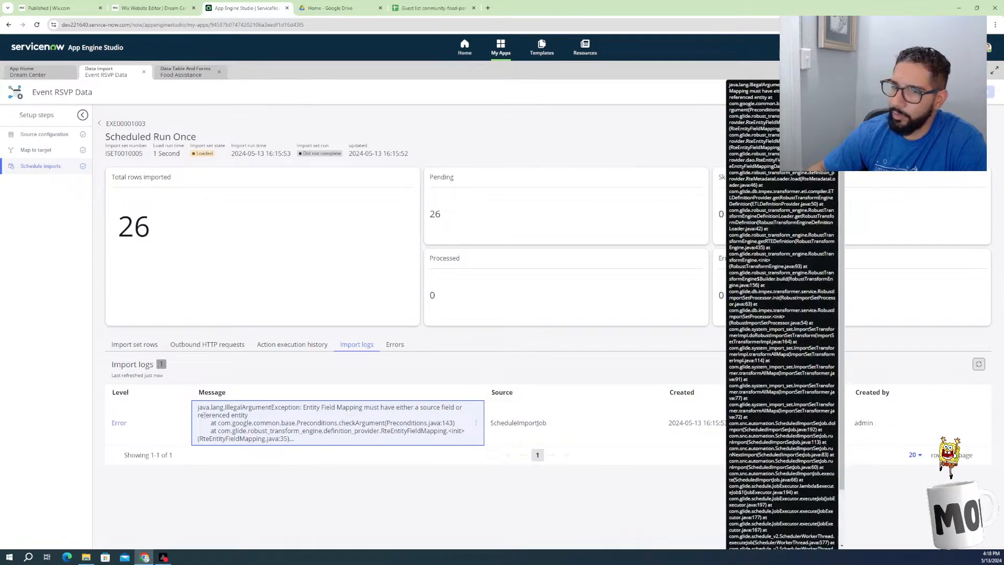
left_click(119, 424)
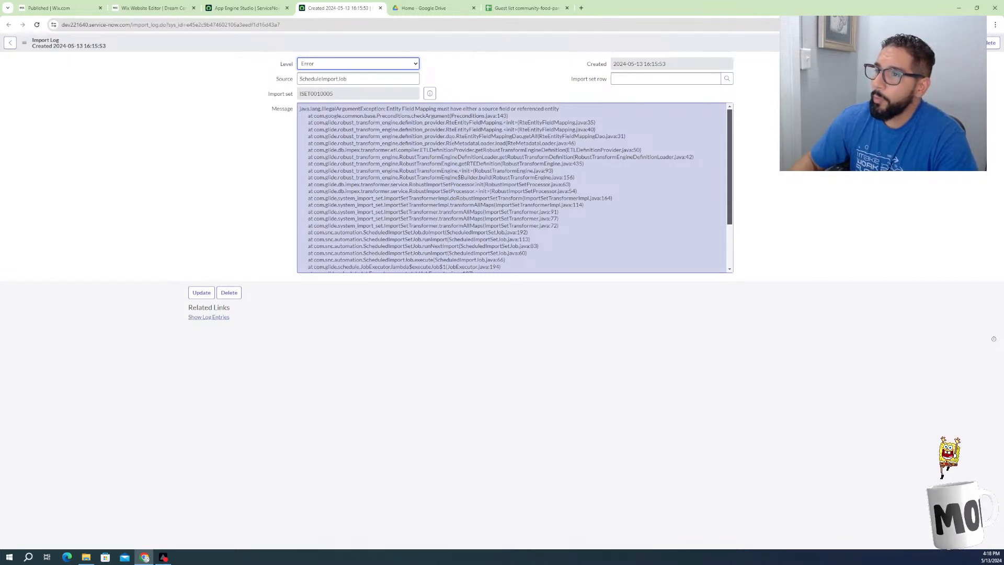
scroll(572, 183, "down", 2)
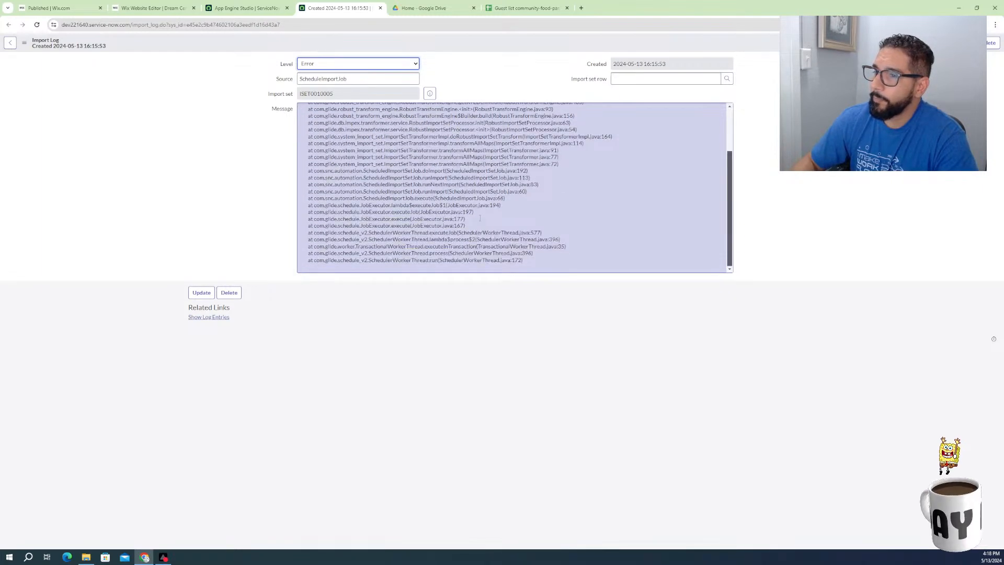
scroll(492, 264, "up", 2)
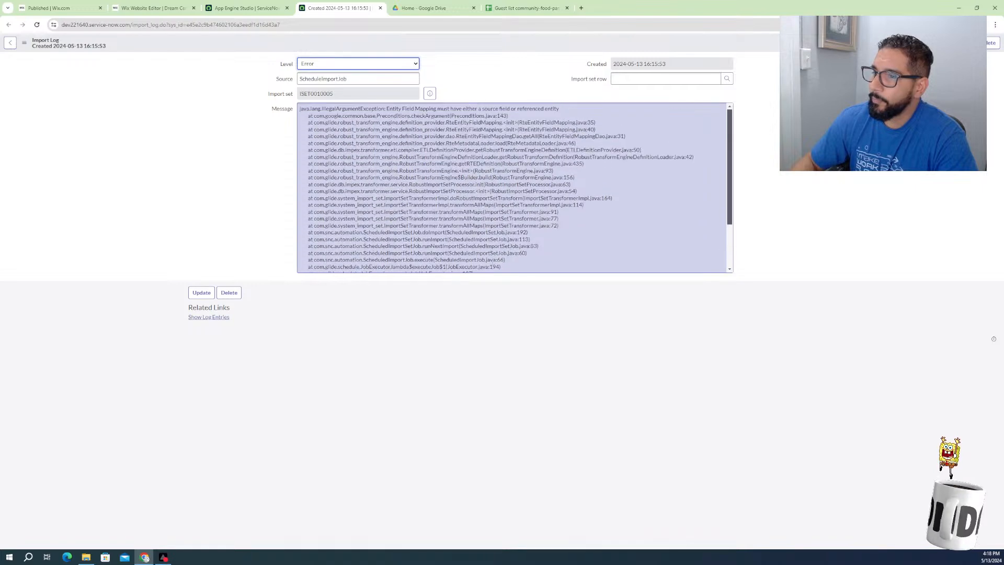
left_click(348, 65)
left_click(264, 62)
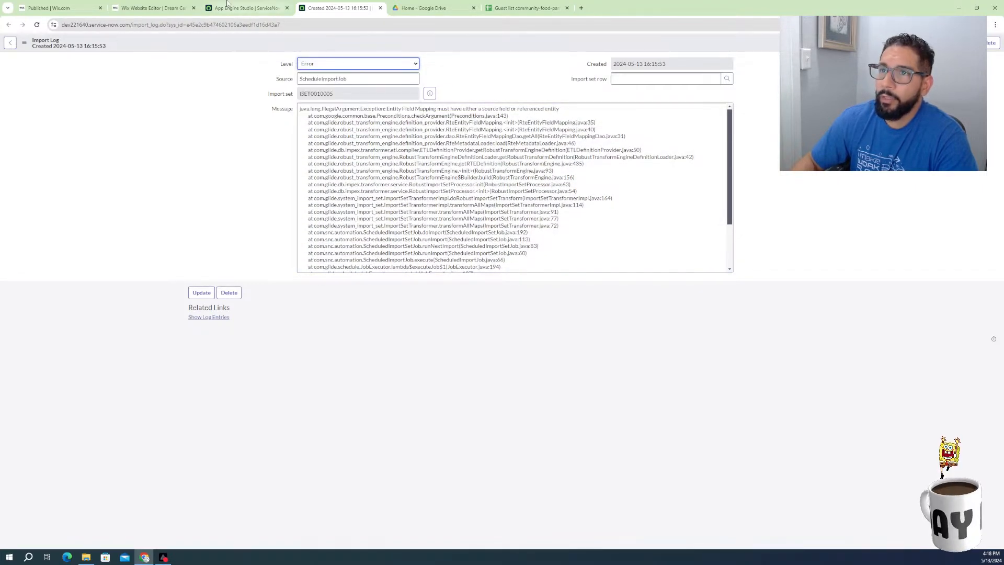
Return to App Engine Studio, reopen the Dream Center app, close its Food Assistance and Event RSVP Data tabs, and reopen the Event RSVP Data import
left_click(244, 8)
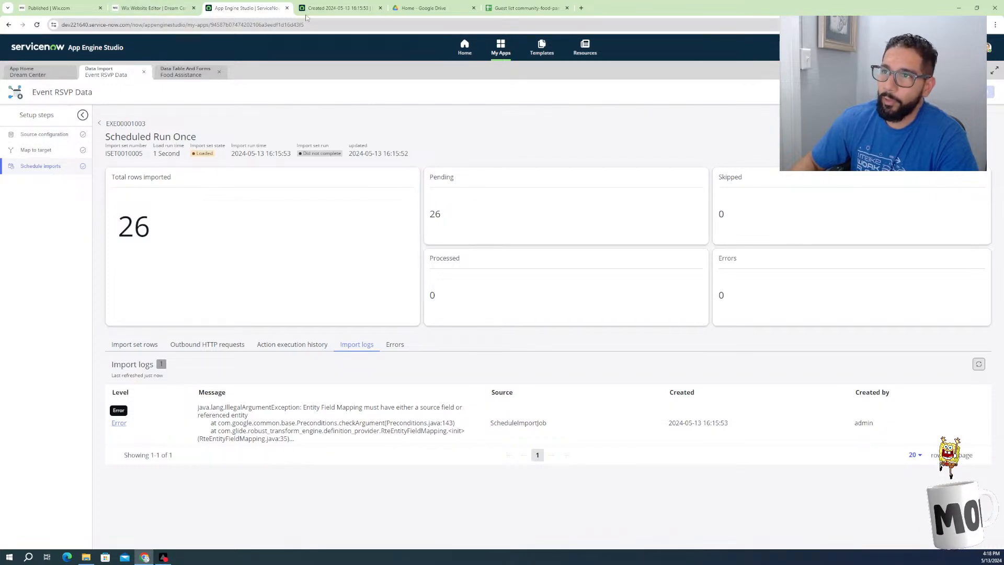
left_click(465, 47)
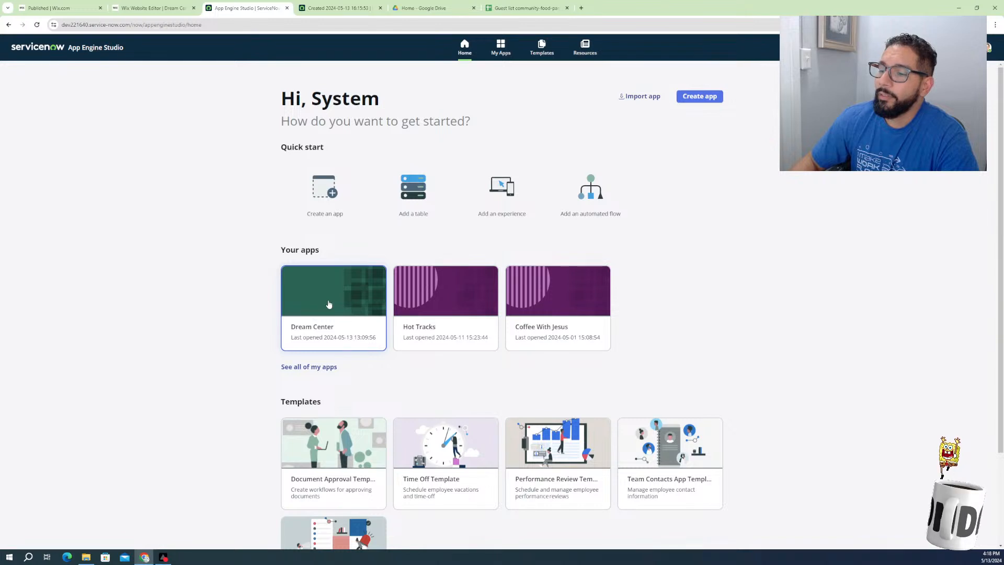
left_click(329, 304)
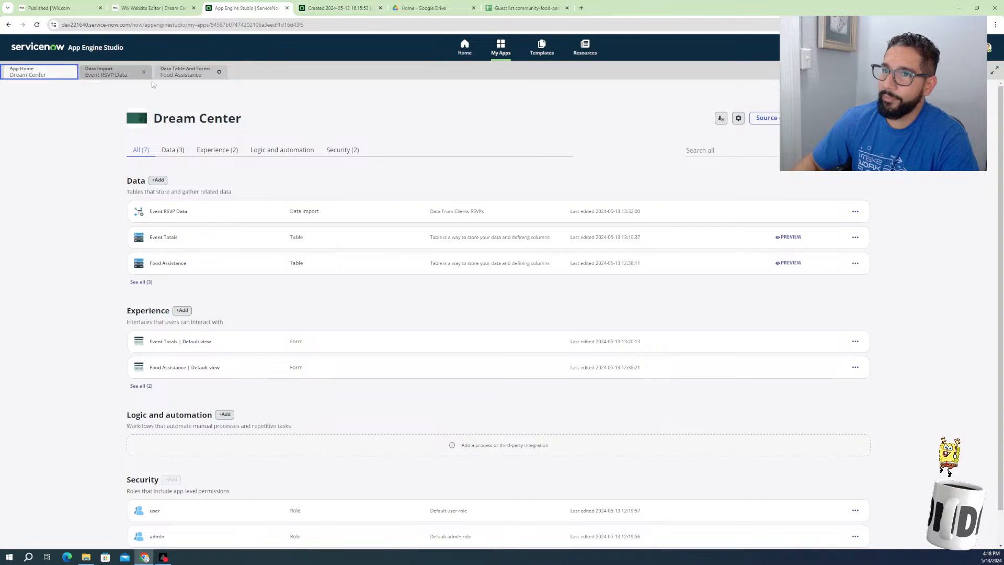
left_click(188, 74)
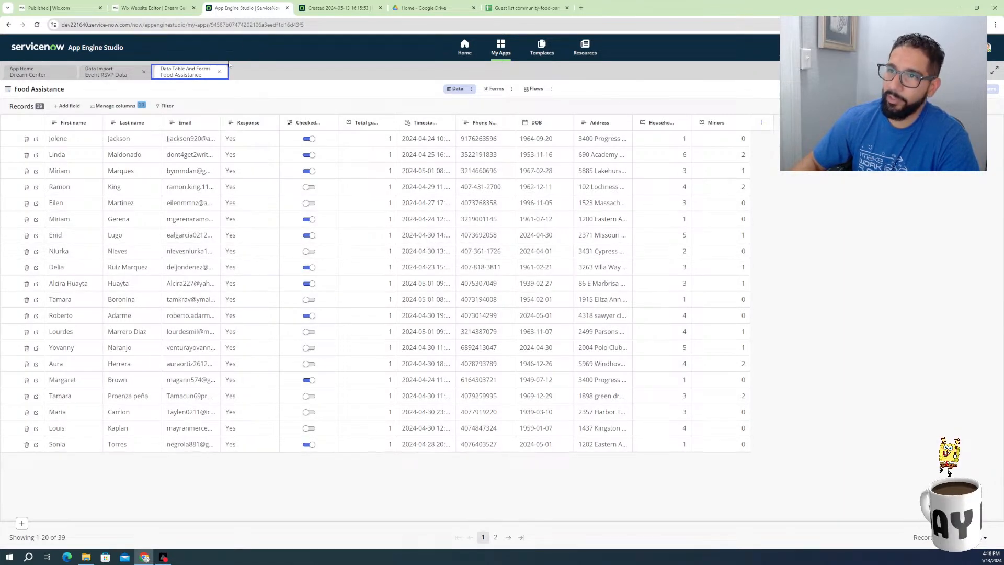
left_click(219, 73)
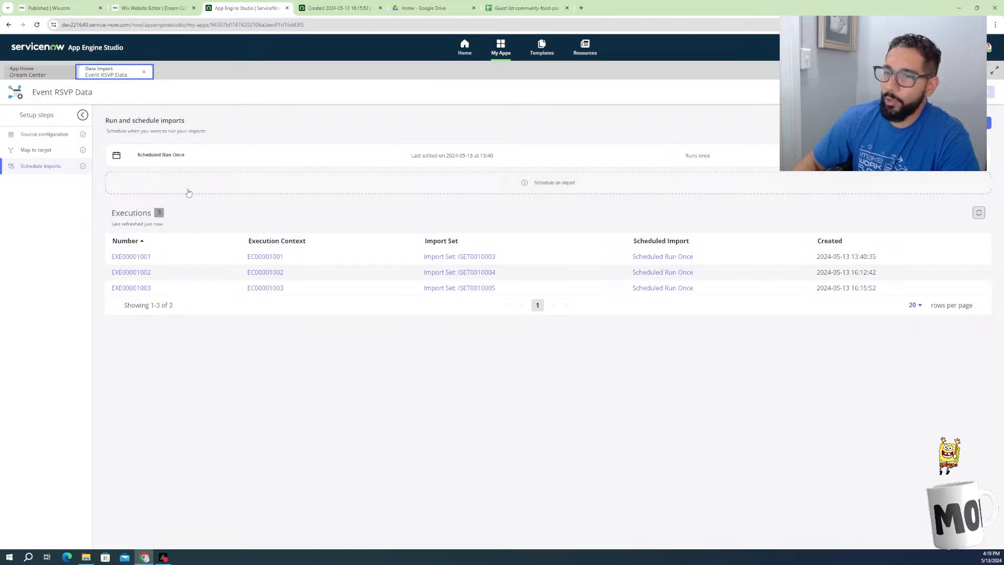
left_click(144, 74)
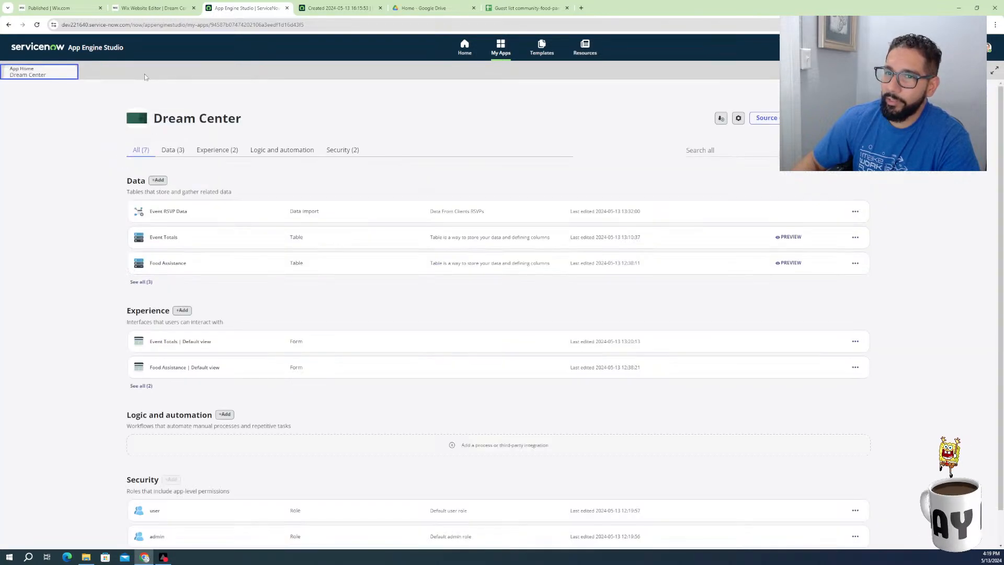
left_click(163, 211)
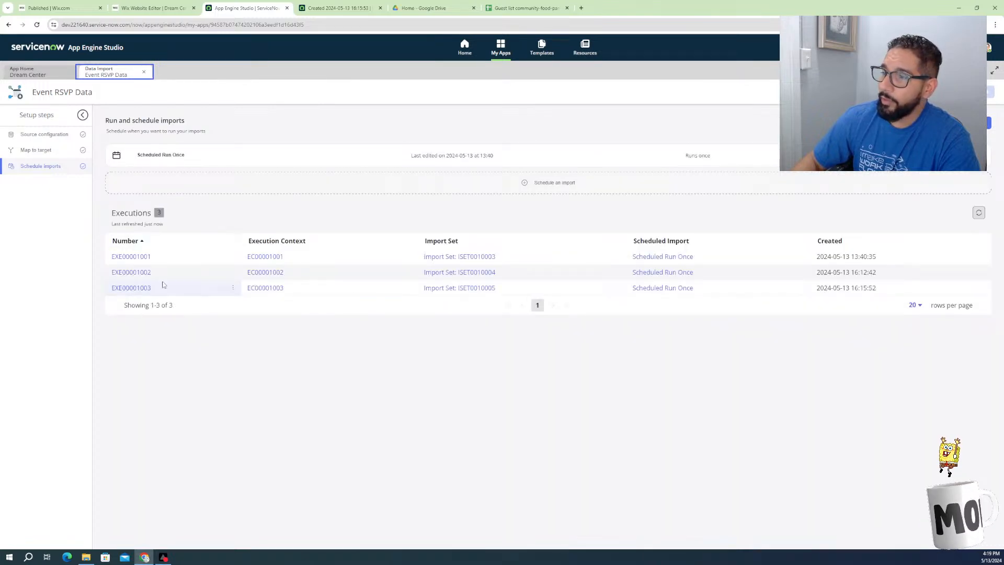
Review the import set rows of execution EXE00001003 and check the integration properties, closing them without changes
left_click(143, 289)
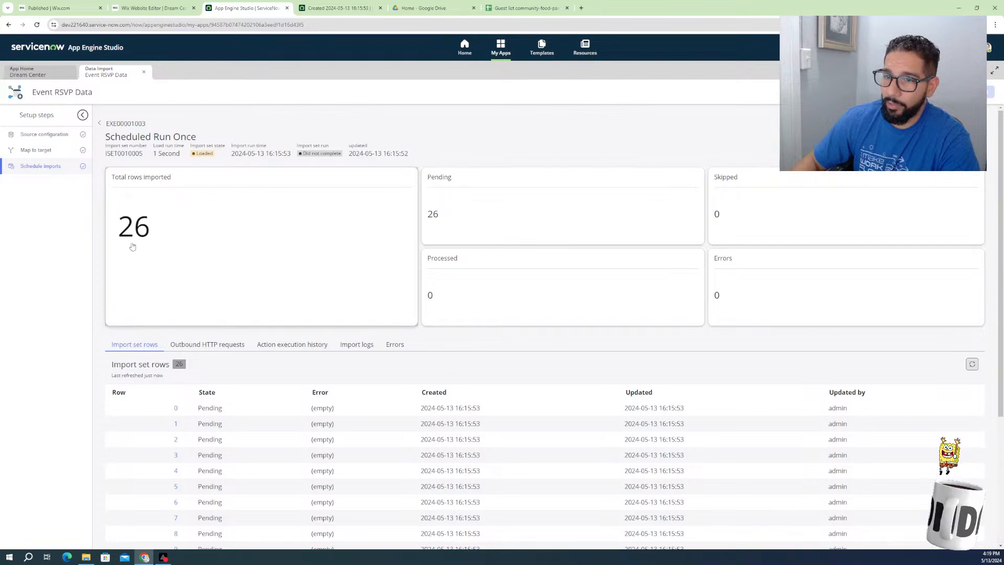
scroll(313, 420, "down", 3)
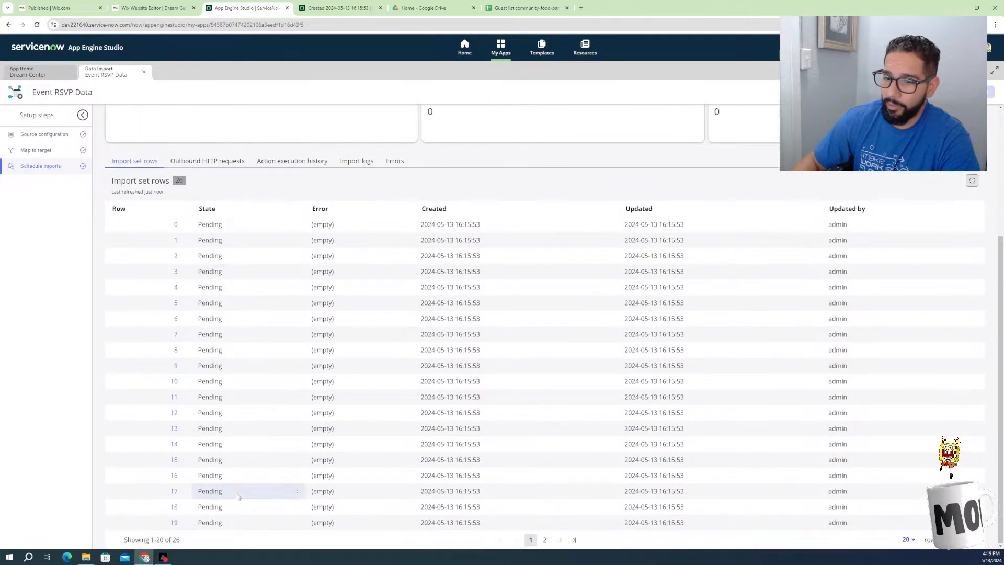
scroll(760, 410, "up", 4)
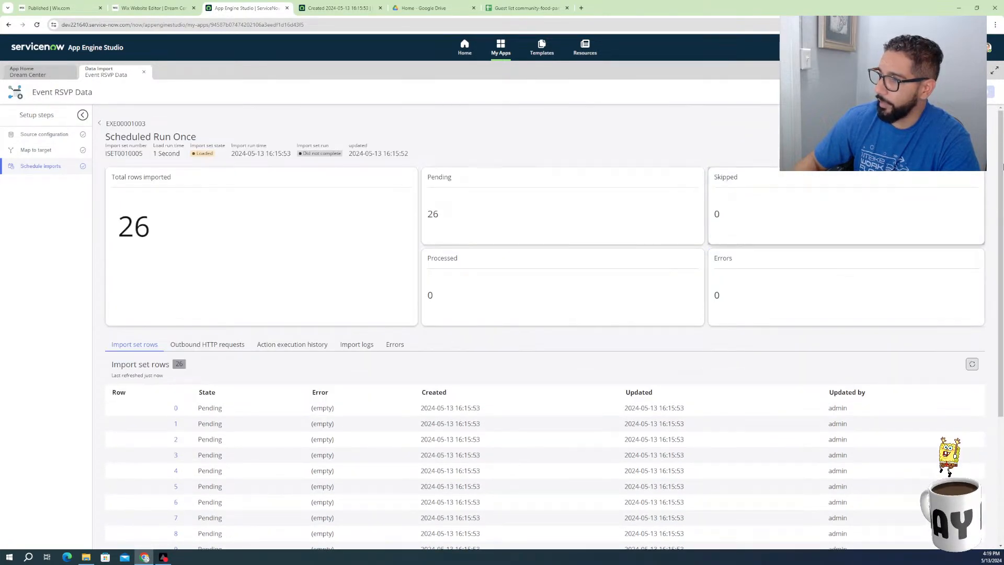
left_click(941, 92)
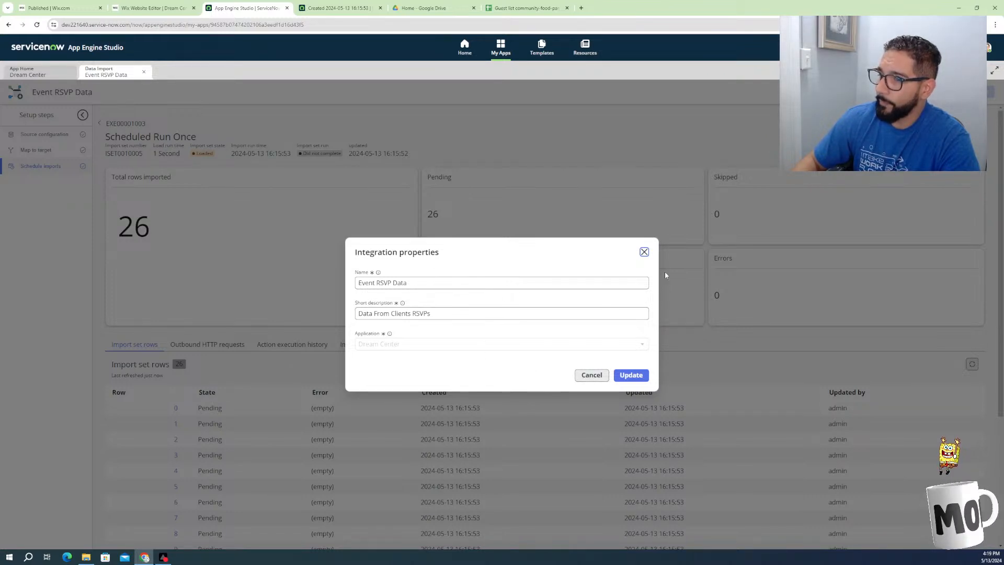
left_click(644, 253)
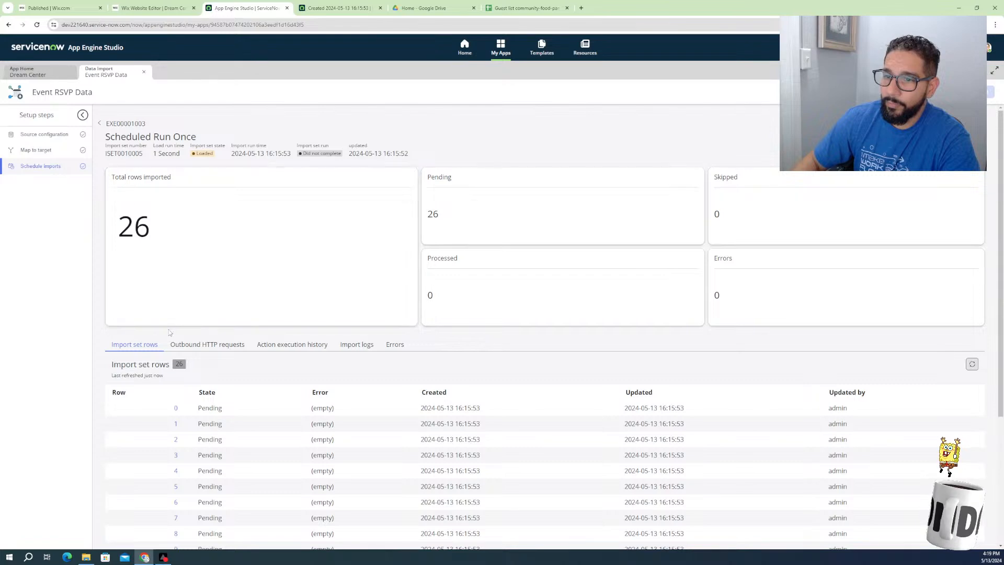
Check the execution's action execution history and import logs, highlighting the entity field mapping error in the log message
left_click(292, 348)
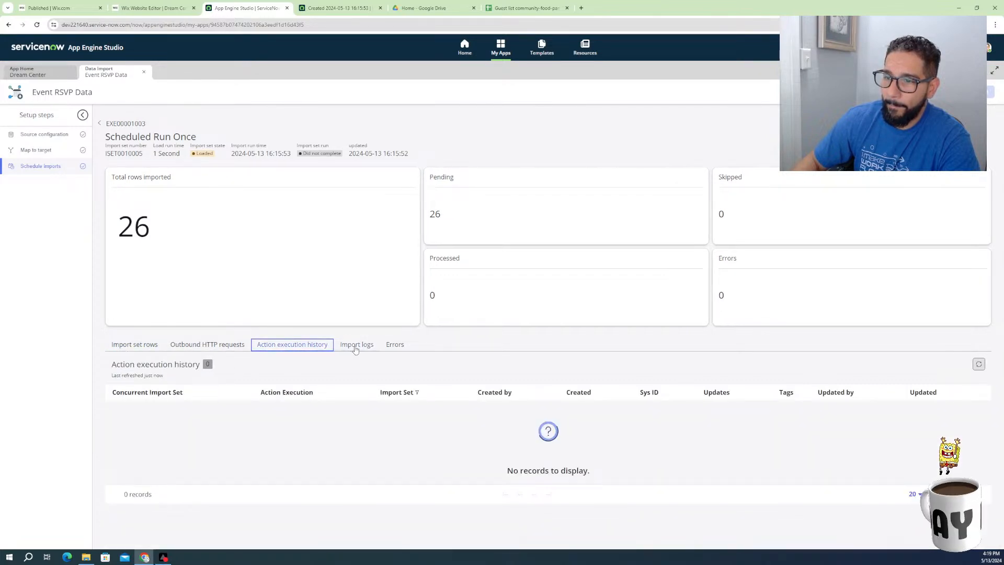
left_click(361, 346)
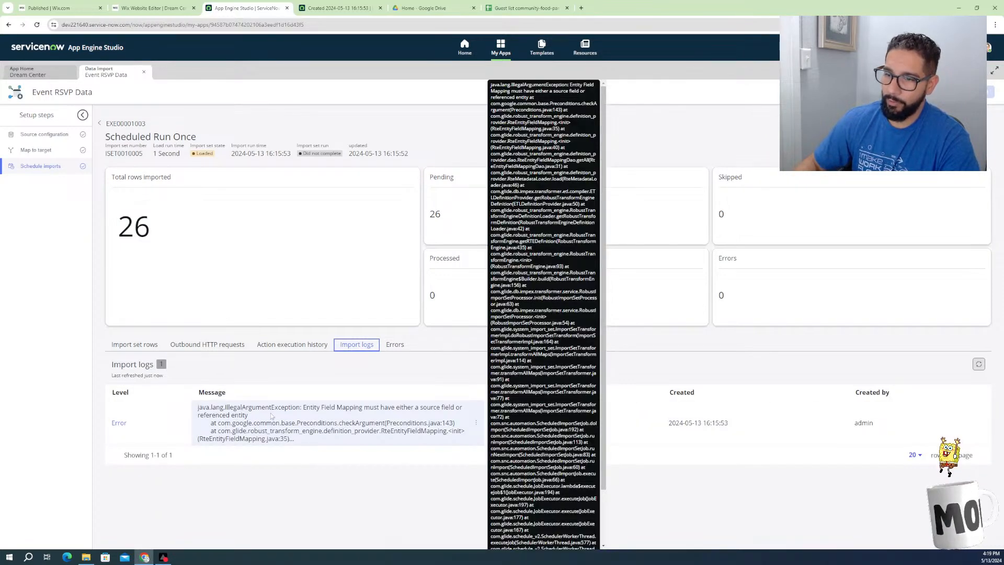
mouse_move(303, 408)
left_mouse_down()
mouse_move(249, 416)
mouse_move(455, 409)
left_mouse_up()
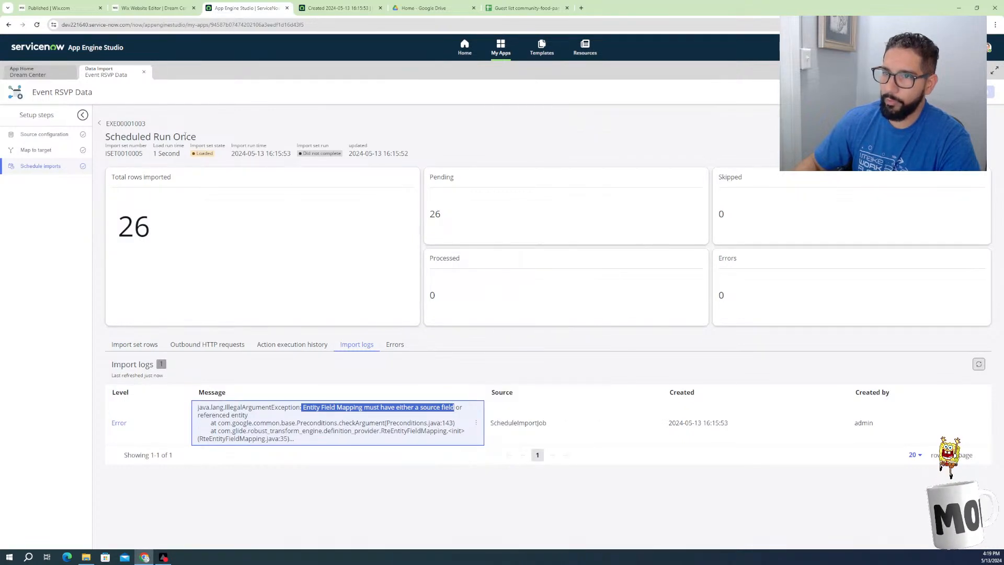
Open the Food Assistance table mapping of the Event RSVP Data import
left_click(49, 150)
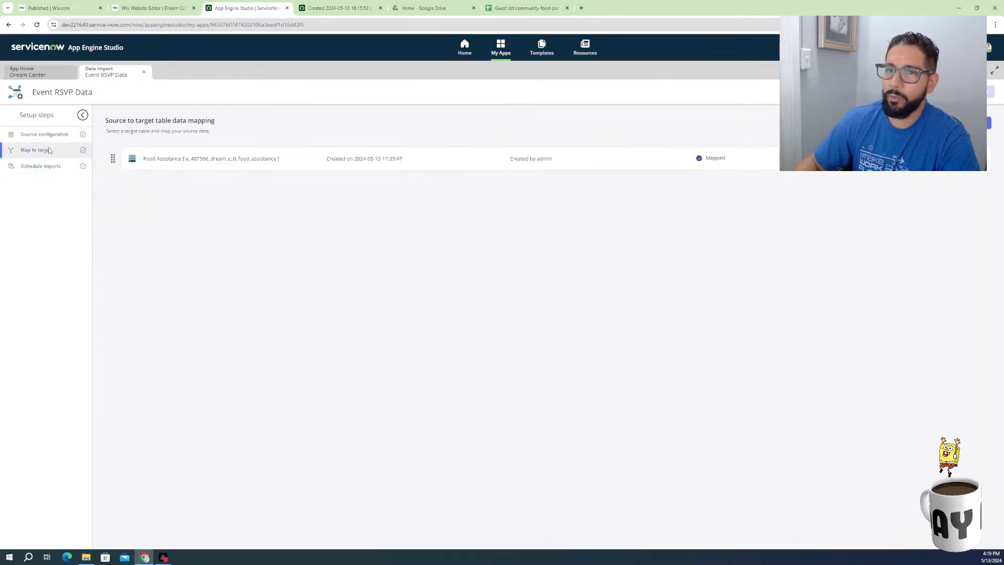
left_click(218, 159)
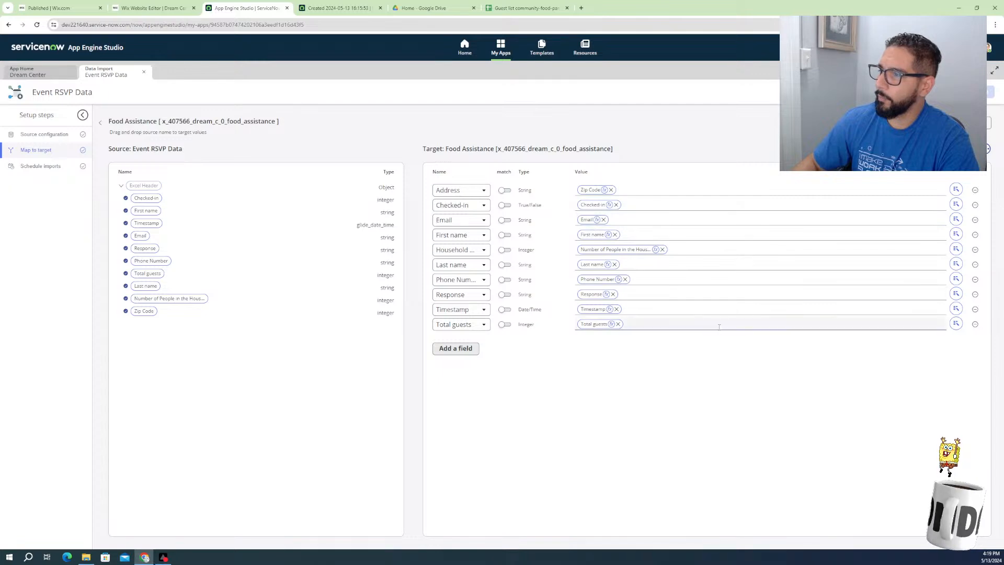
Try automapping the unmapped Food Assistance target fields, and dismiss the resulting notices
left_click(986, 149)
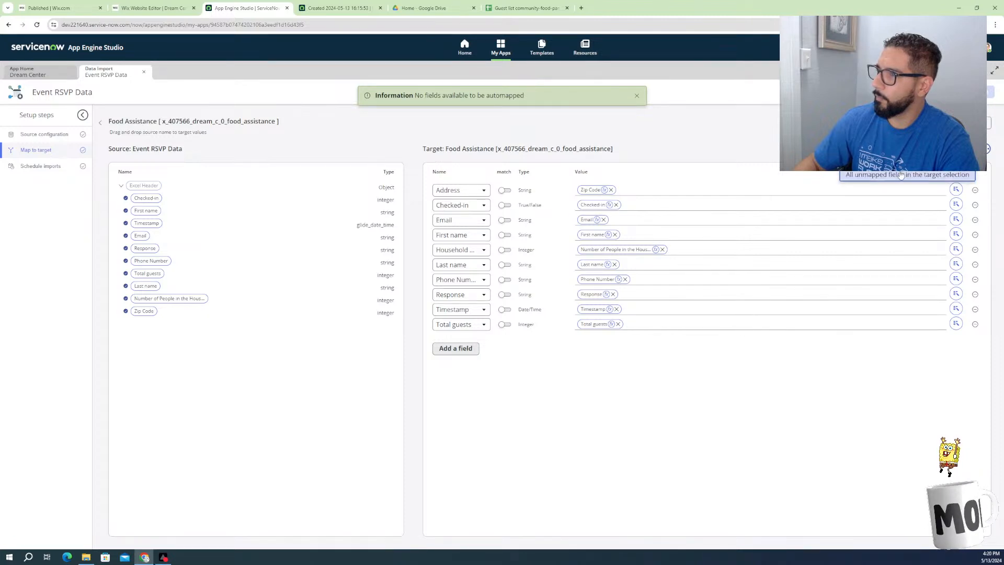
left_click(908, 162)
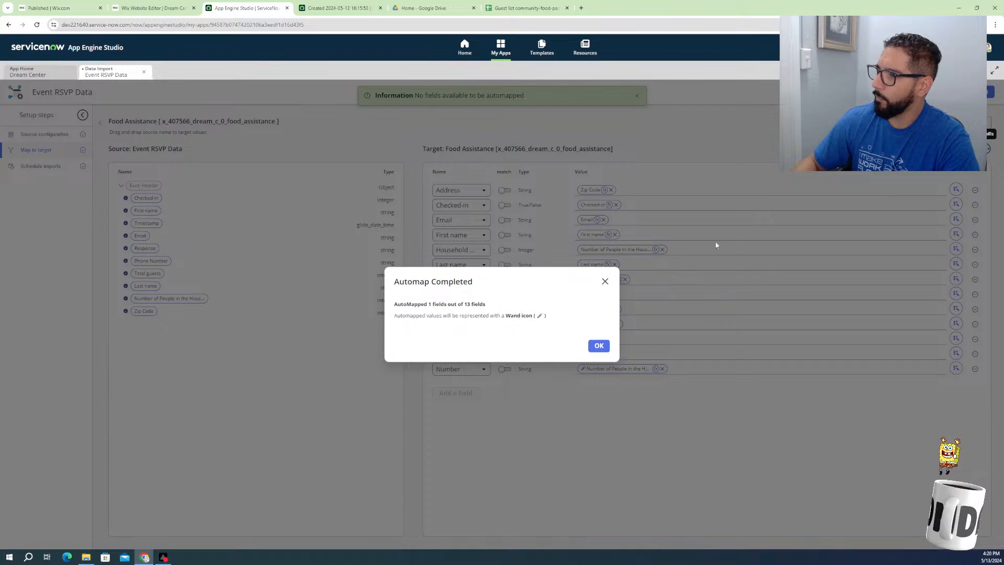
left_click(594, 348)
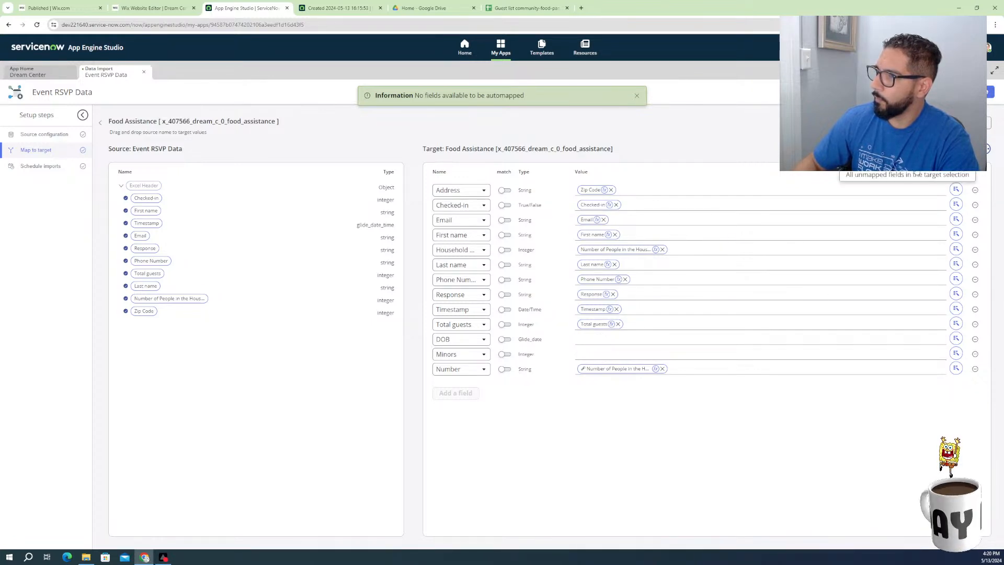
left_click(956, 189)
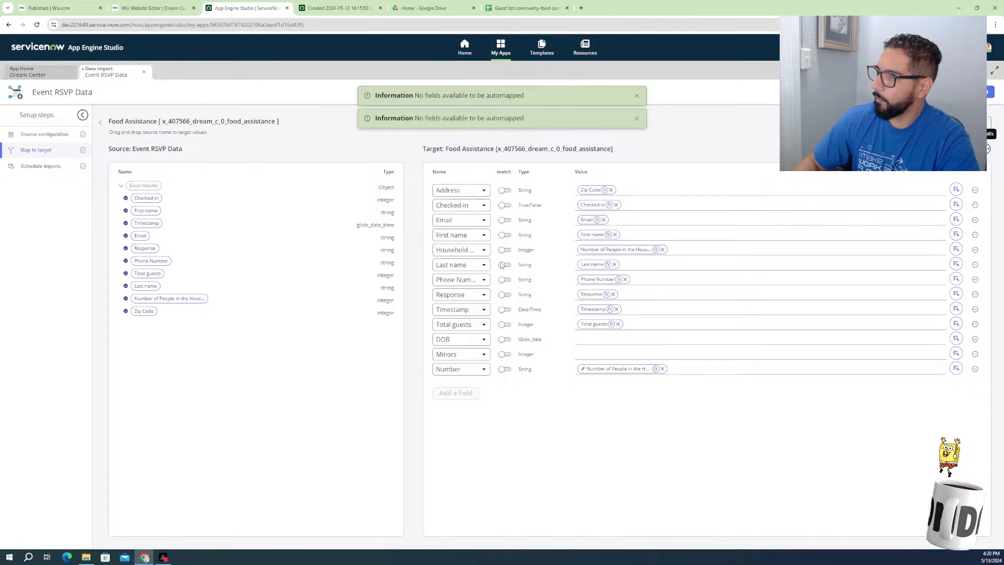
left_click(639, 119)
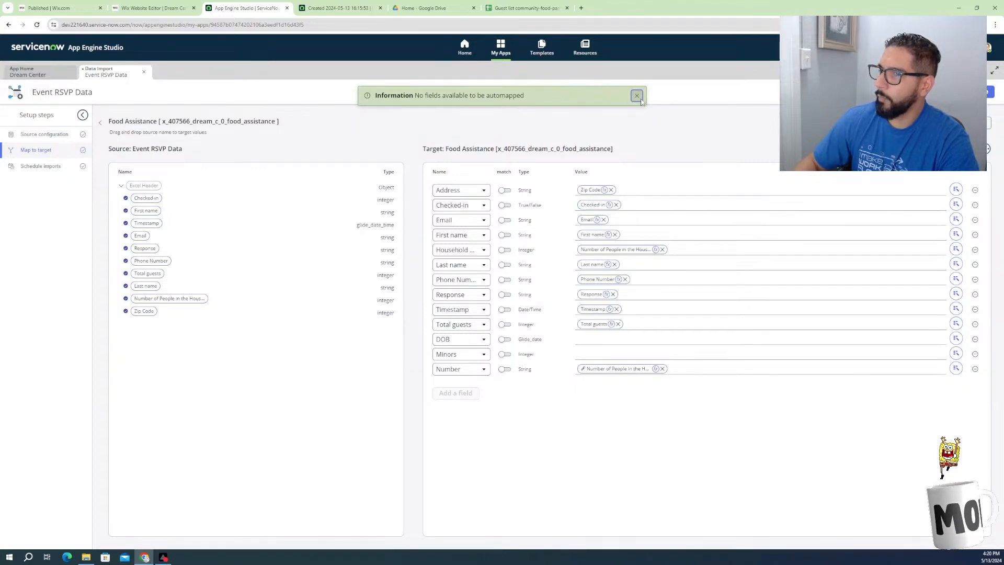
left_click(637, 96)
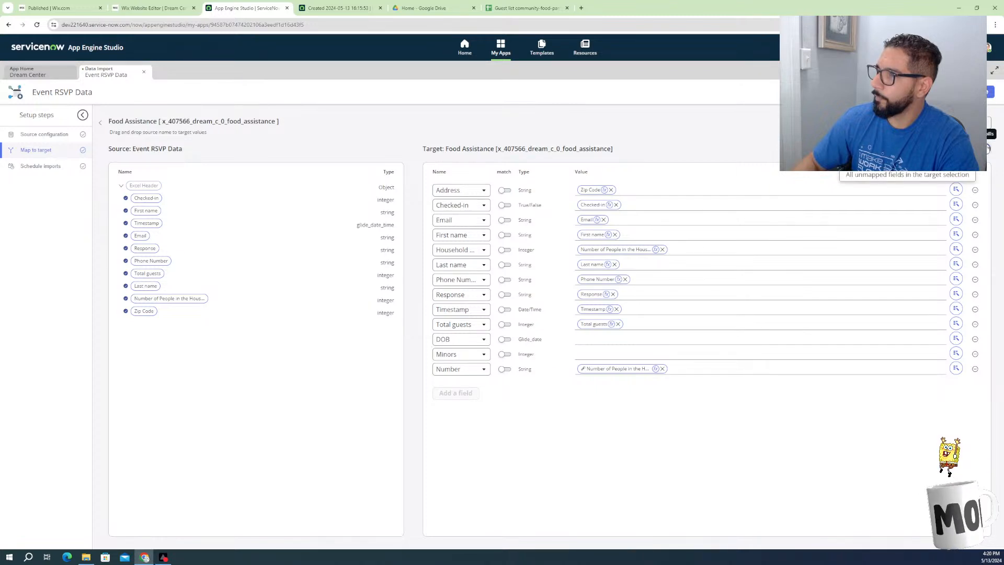
Clear all mapped and unmapped fields from the Food Assistance target mapping
left_click(986, 149)
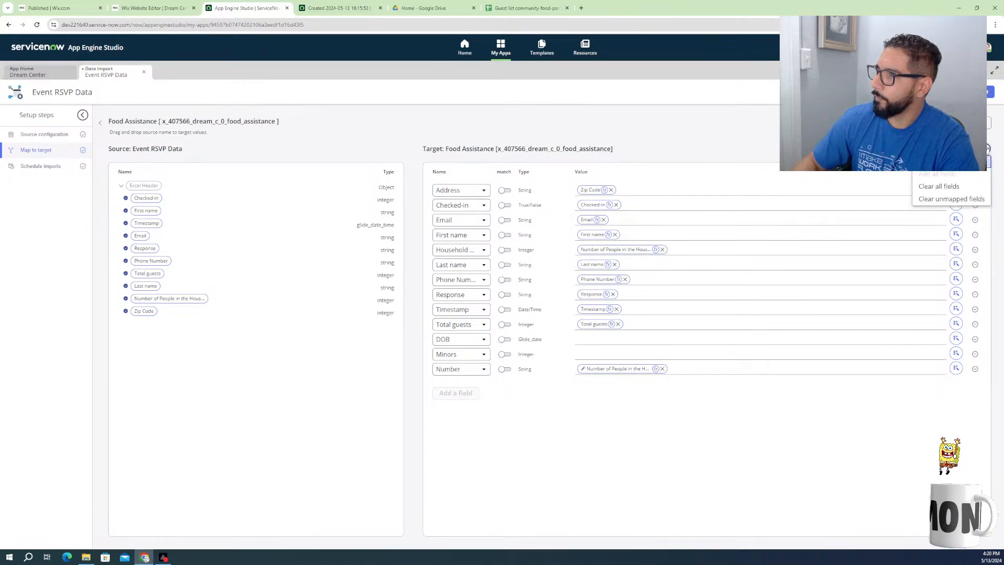
left_click(961, 190)
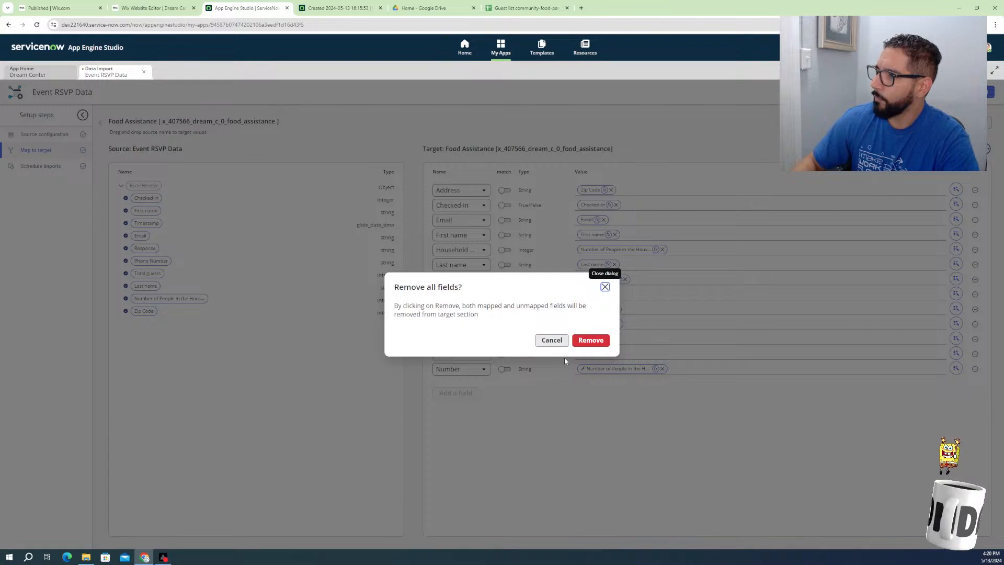
left_click(590, 340)
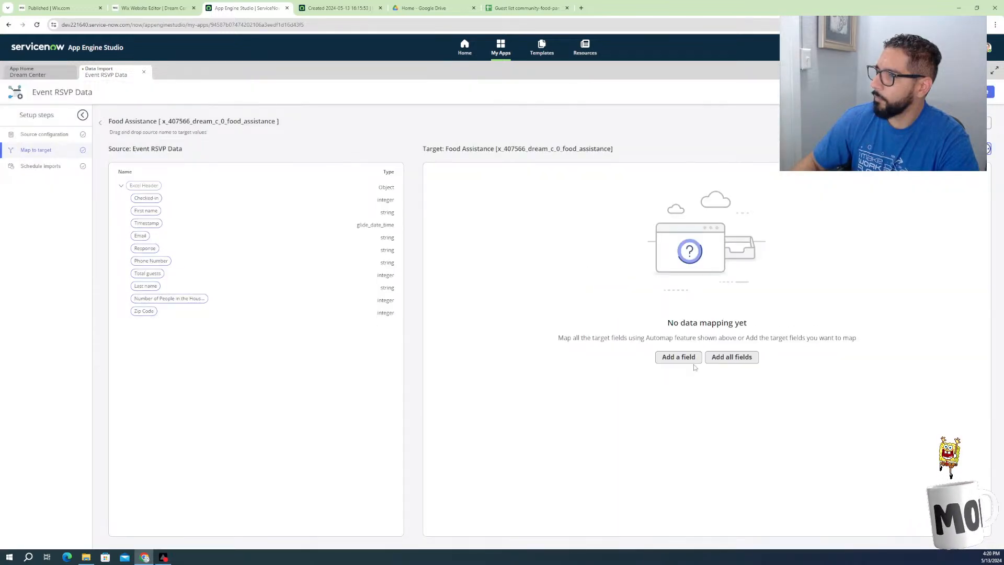
Add all Food Assistance target fields back and automap the source fields to them
left_click(732, 357)
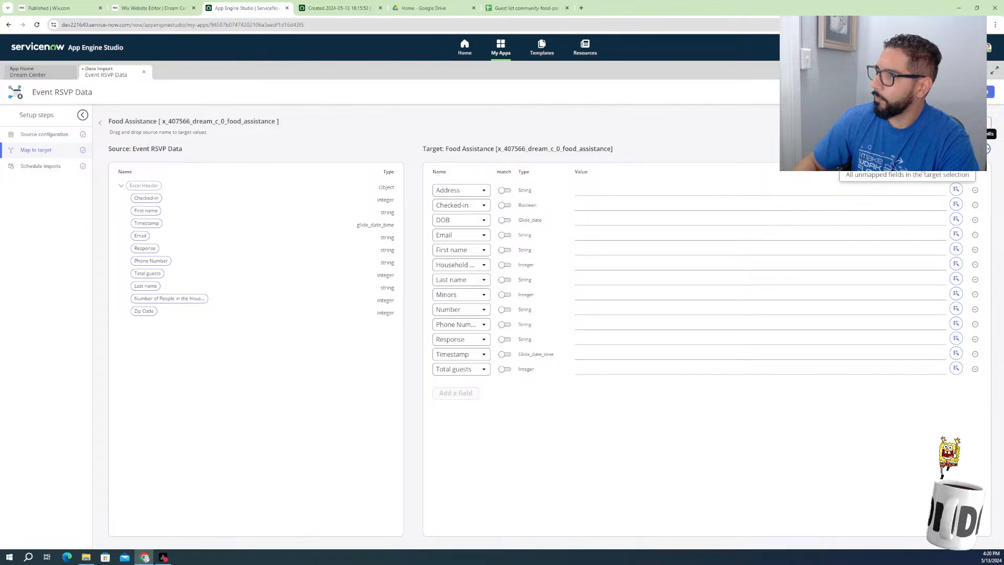
left_click(948, 148)
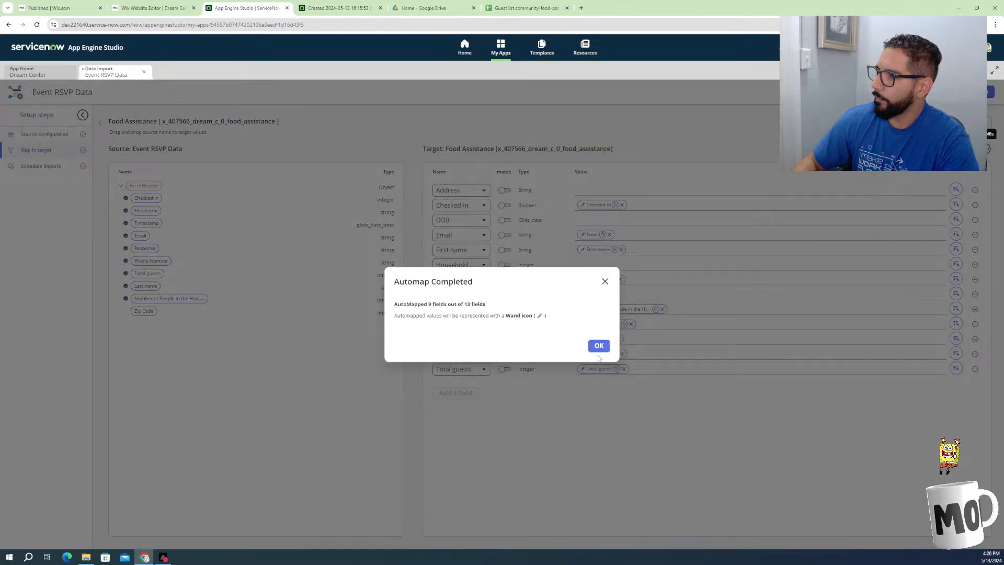
left_click(599, 346)
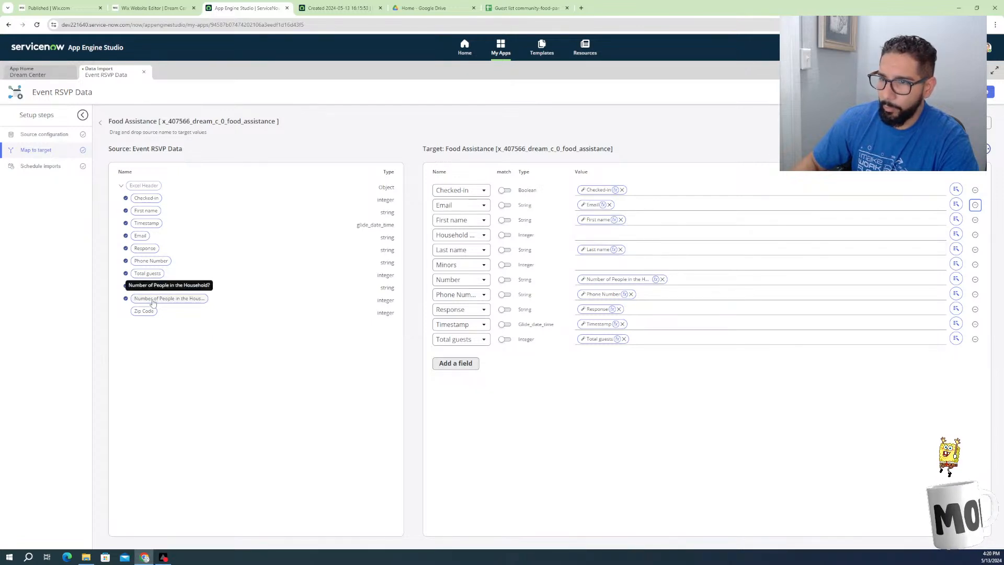
Map Number of People in the Household to the Household target field instead of Number, and remove the Number and Minors fields
left_click_drag(153, 303, 612, 237)
left_click(662, 280)
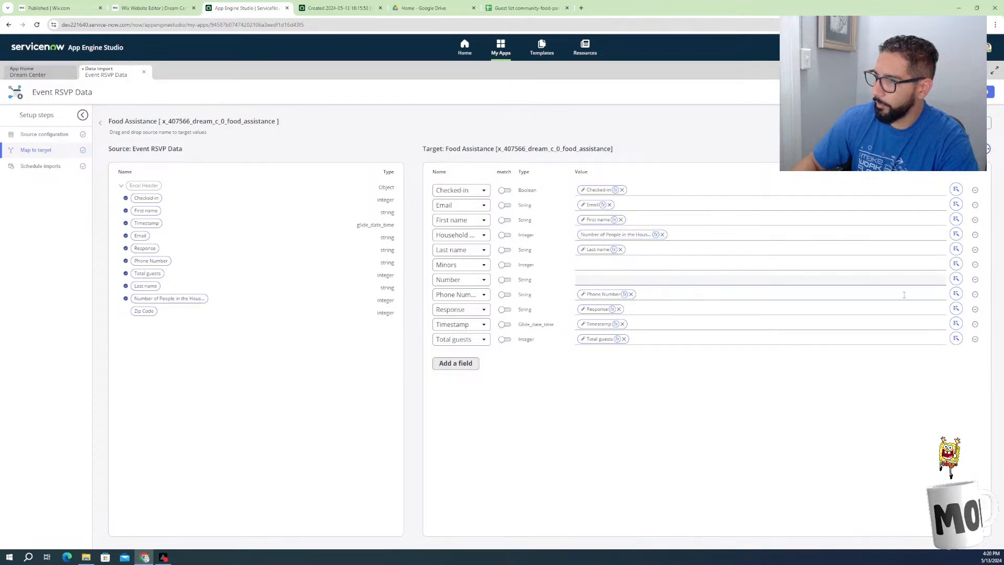
left_click(976, 280)
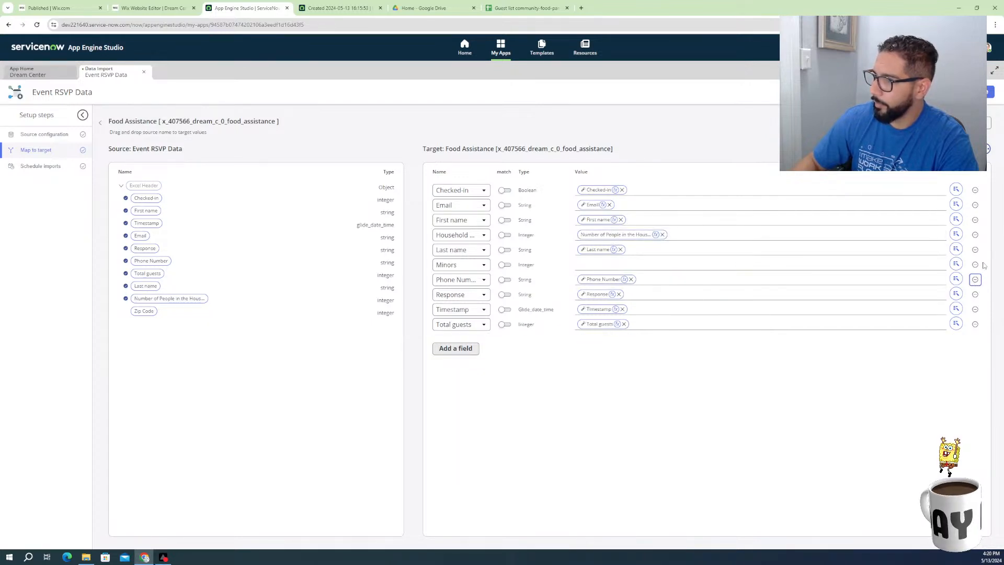
left_click(976, 266)
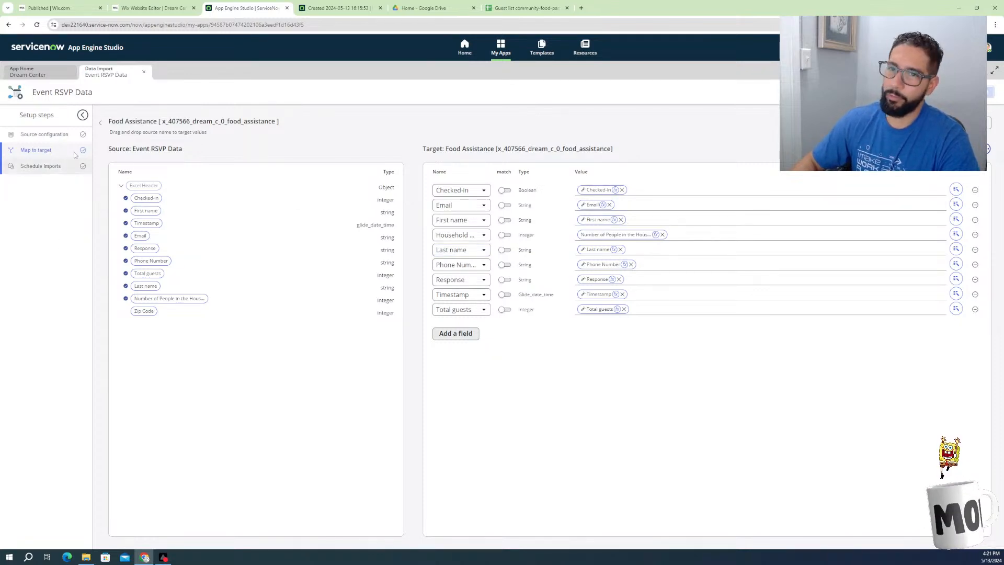
Run the Event RSVP Data import again from its scheduling step and refresh the executions list
left_click(40, 166)
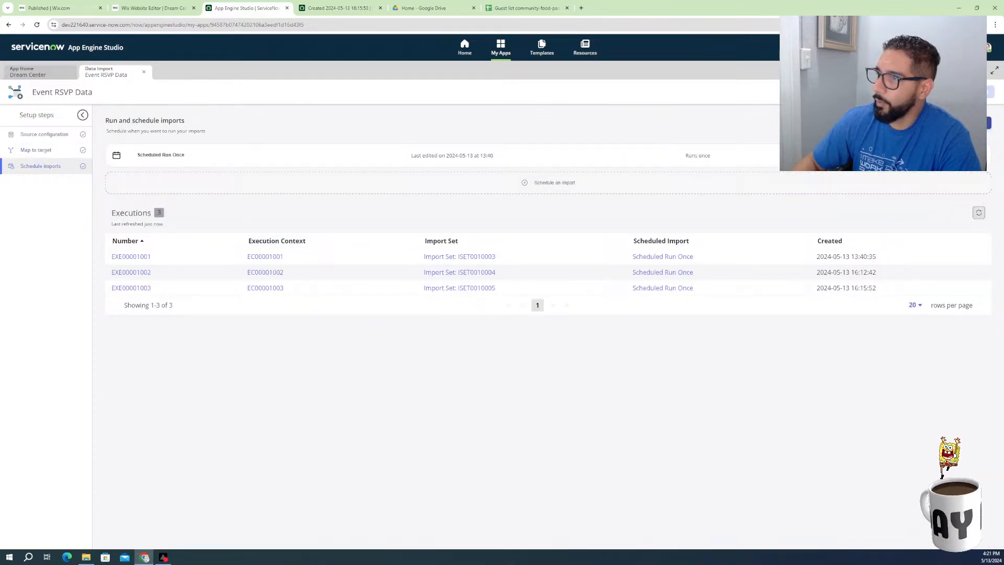
left_click(973, 123)
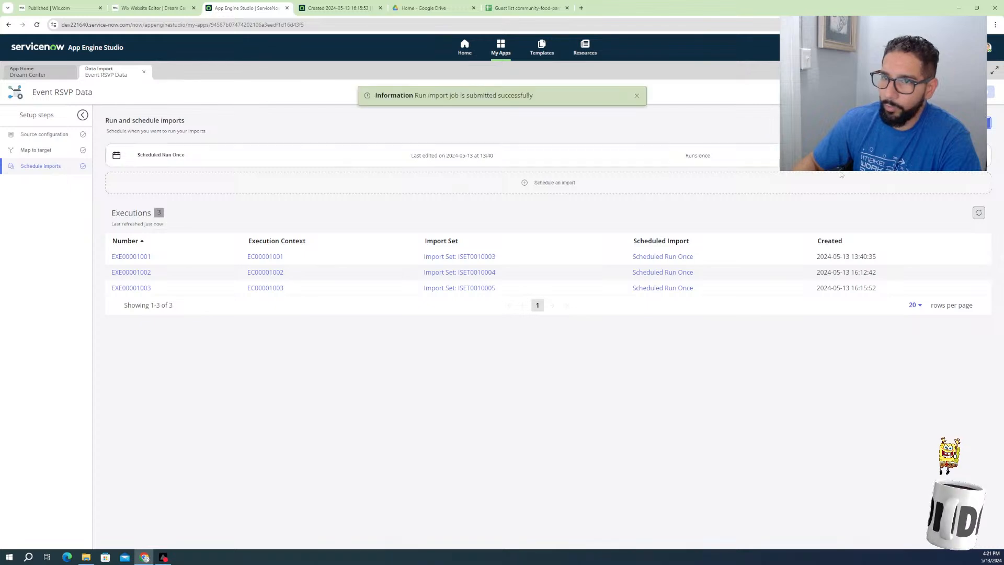
left_click(636, 95)
left_click(979, 213)
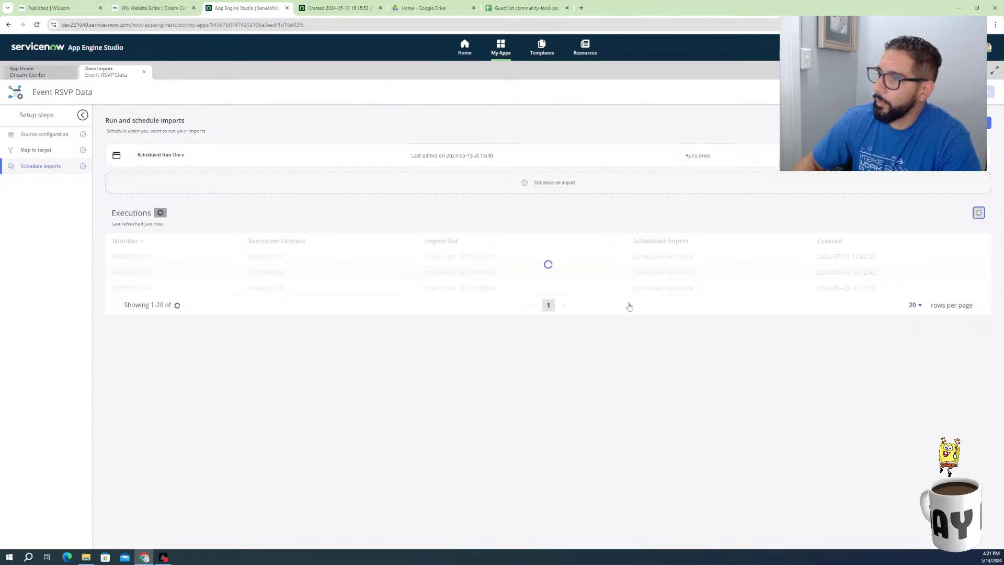
Examine the run details and import set rows of the new execution EXE00001004
left_click(133, 303)
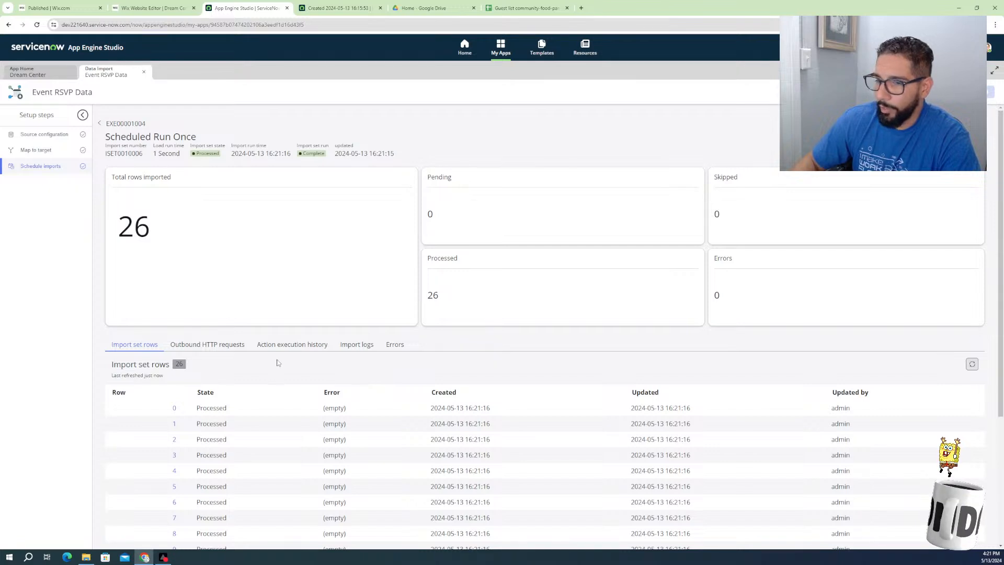
scroll(498, 374, "down", 3)
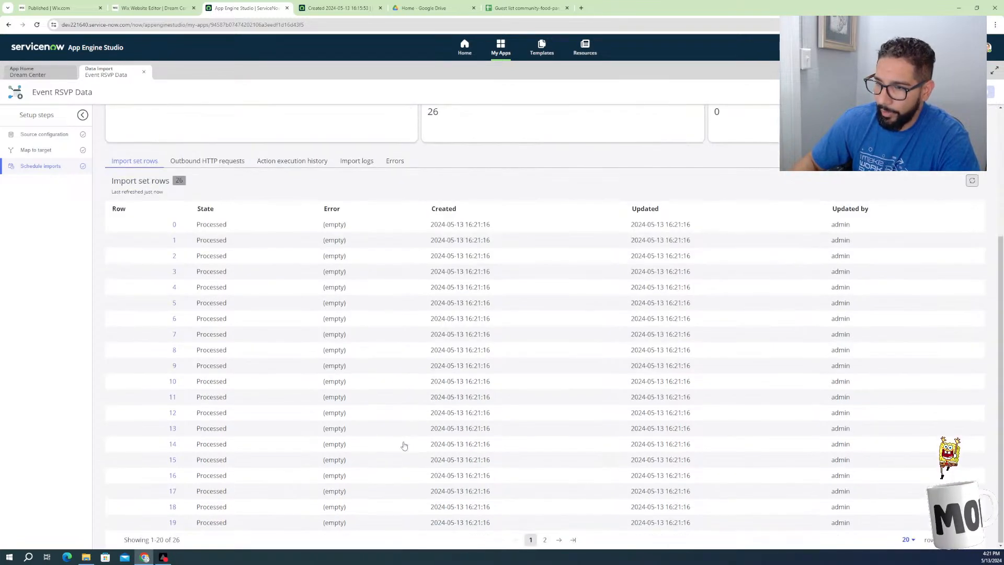
scroll(257, 445, "up", 3)
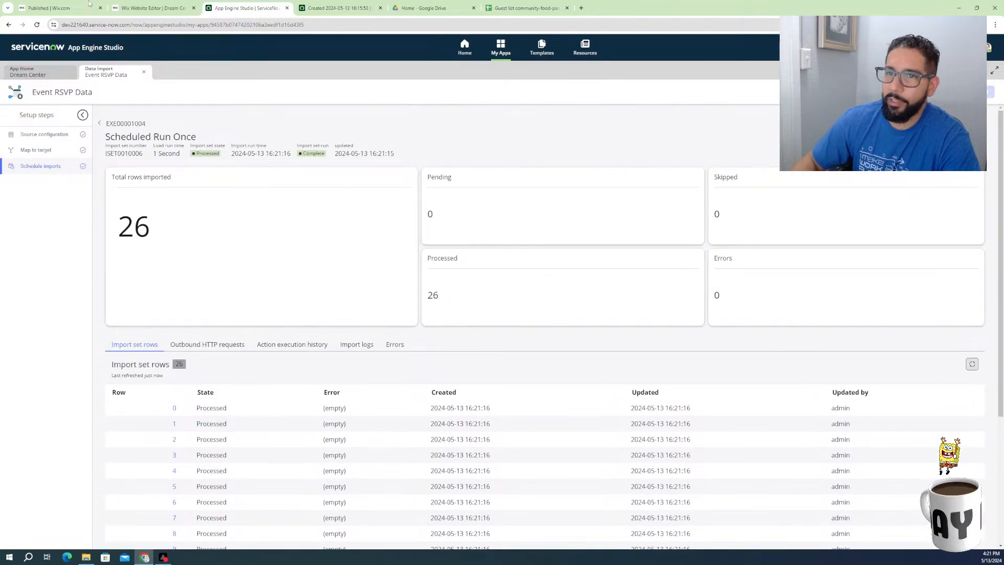
Close the Event RSVP Data import, open the Food Assistance table from the app's data, and go to its second page of records
left_click(143, 75)
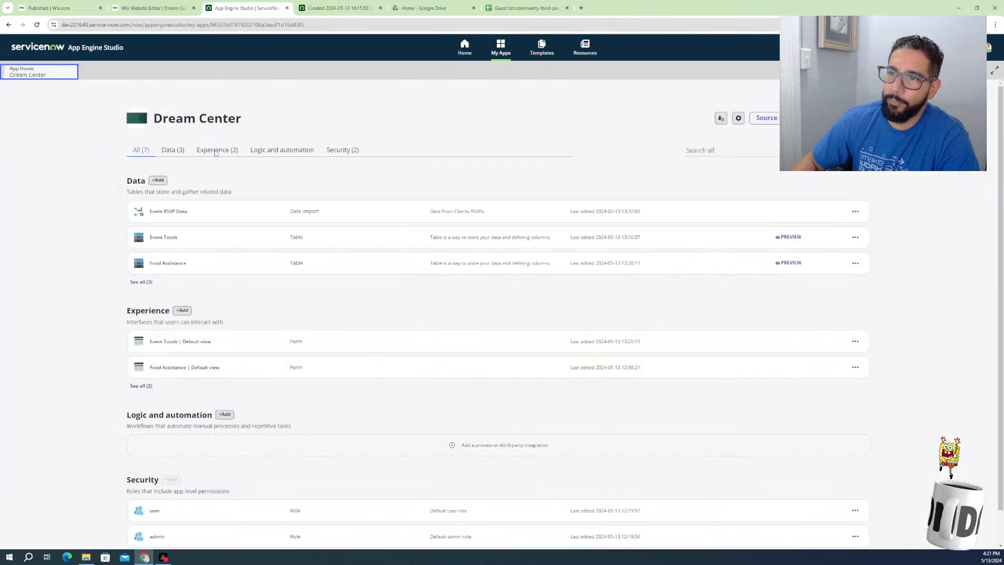
left_click(174, 152)
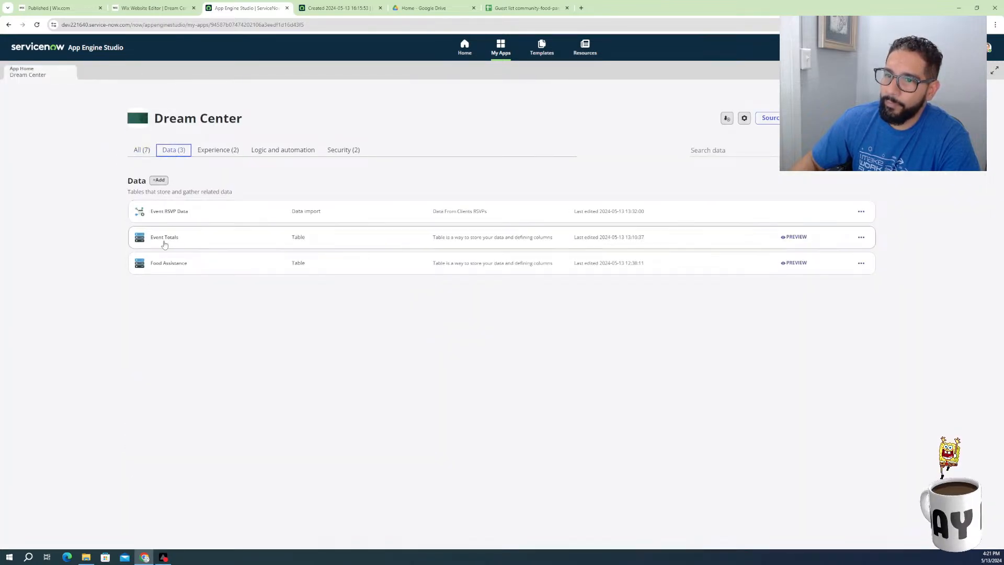
left_click(165, 266)
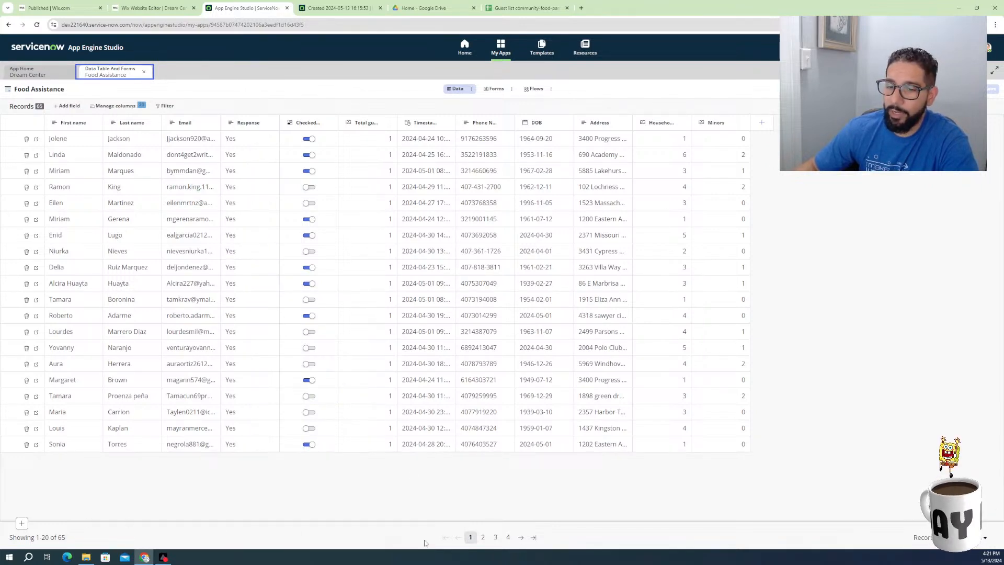
left_click(521, 538)
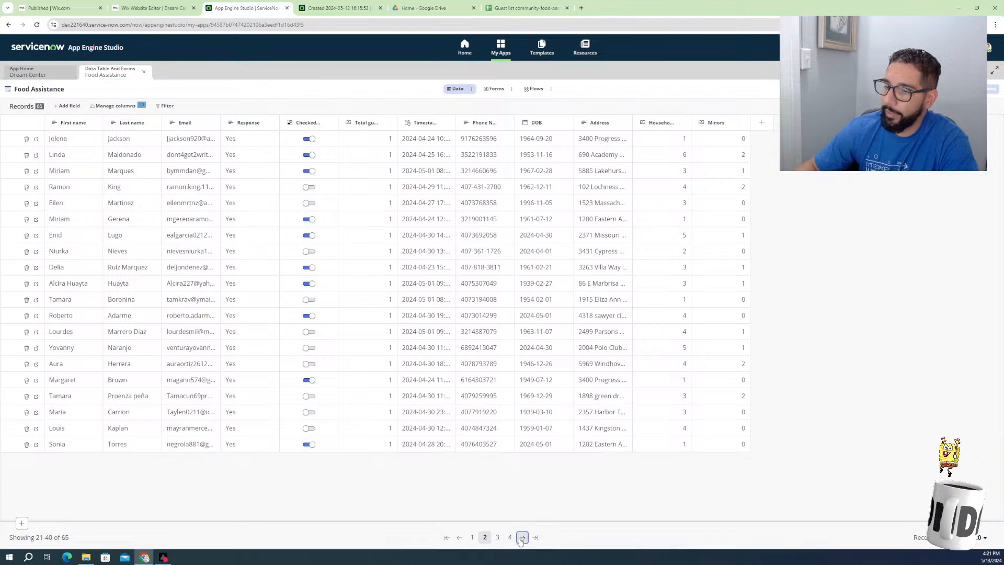
Page through the imported records of the Food Assistance table up to page 3 and return to the first page
left_click(522, 538)
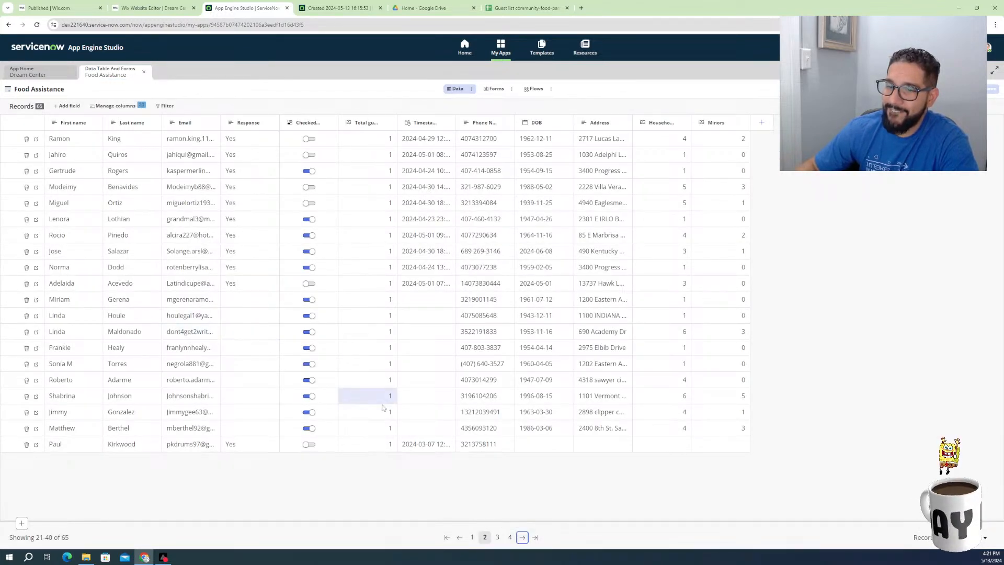
left_click(522, 537)
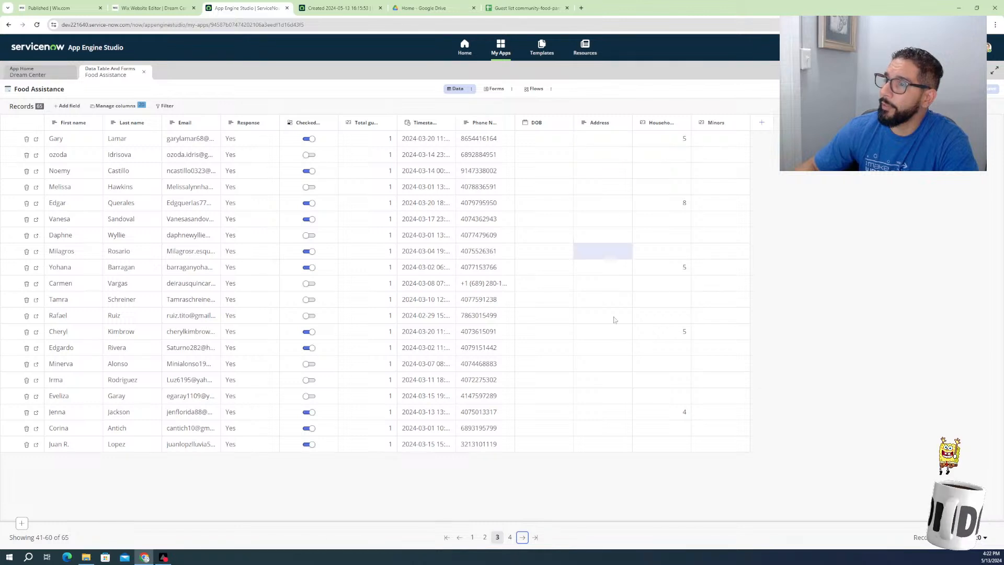
left_click(485, 539)
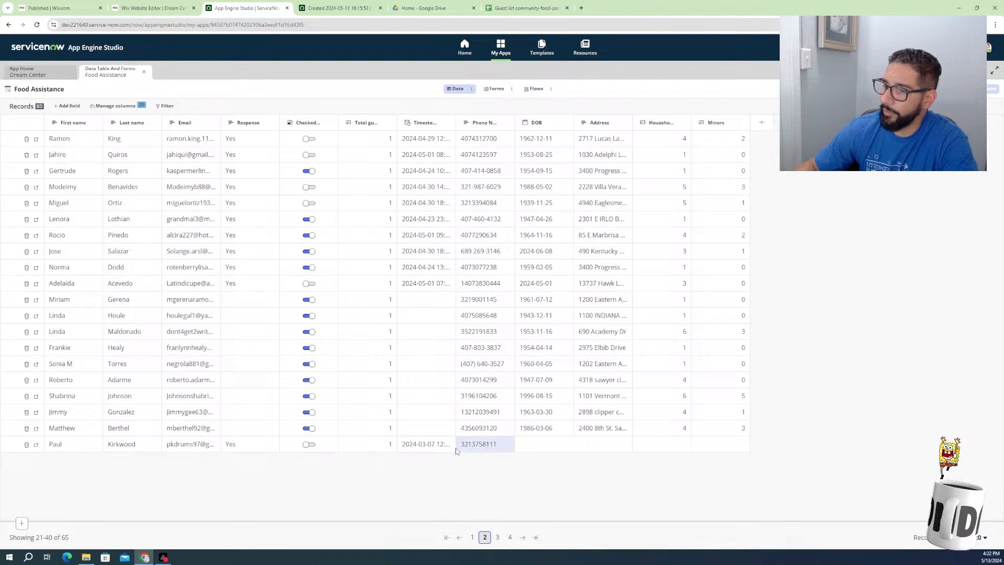
left_click(472, 537)
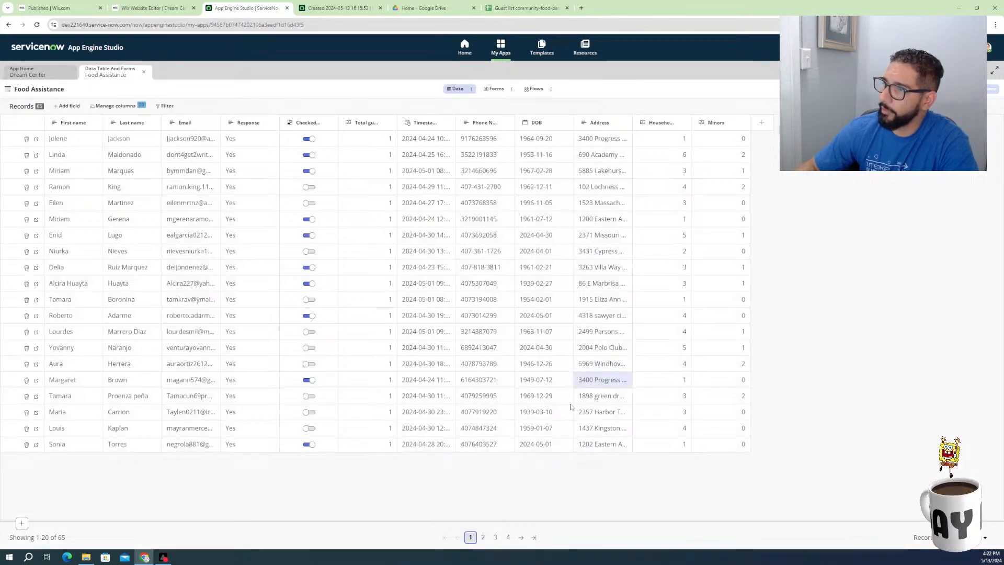
Widen the Zip Code column in the Kissimmee guest list spreadsheet and close the guest list CSV preview in Google Drive
left_click(491, 9)
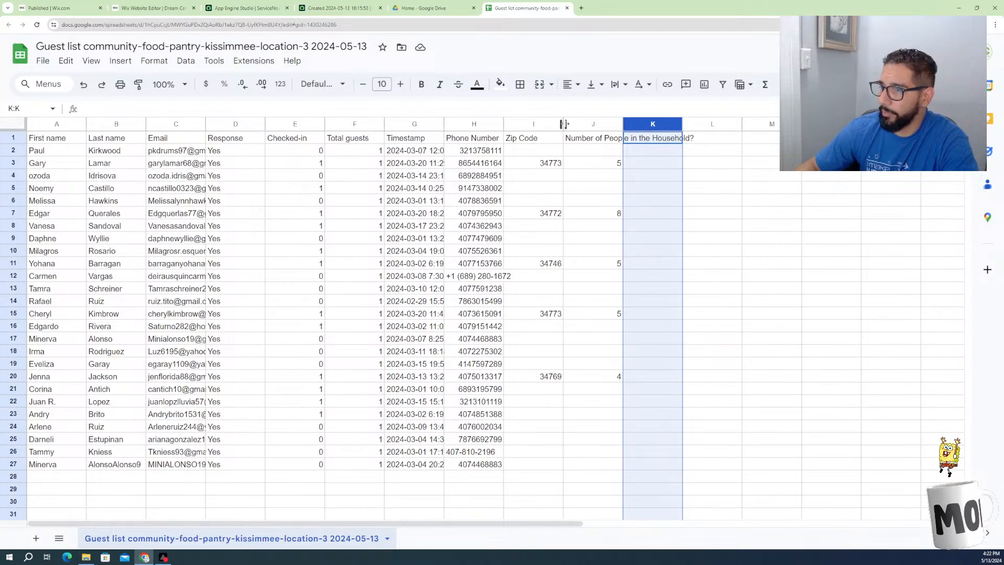
left_click_drag(563, 124, 590, 124)
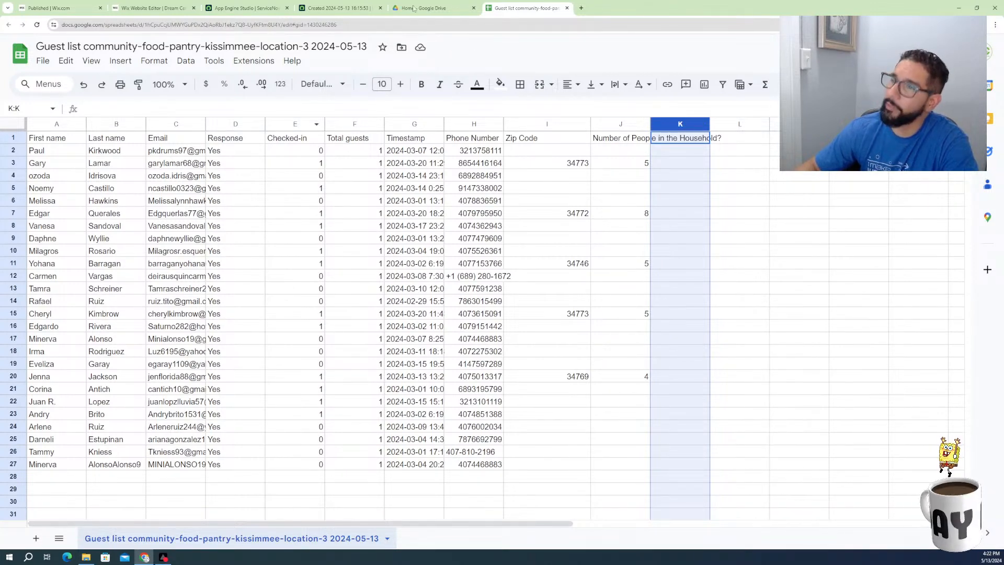
left_click(339, 8)
left_click(445, 8)
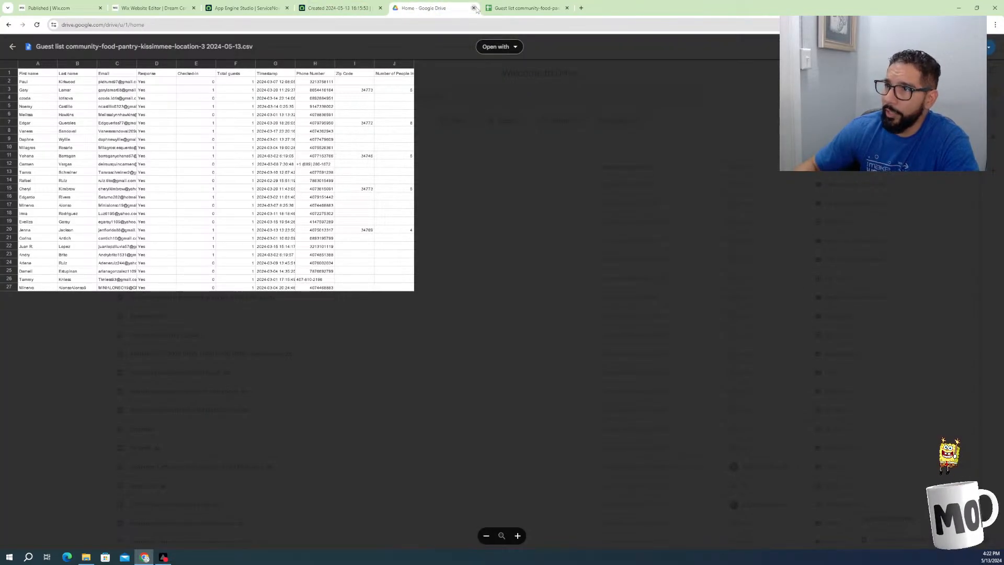
left_click(338, 8)
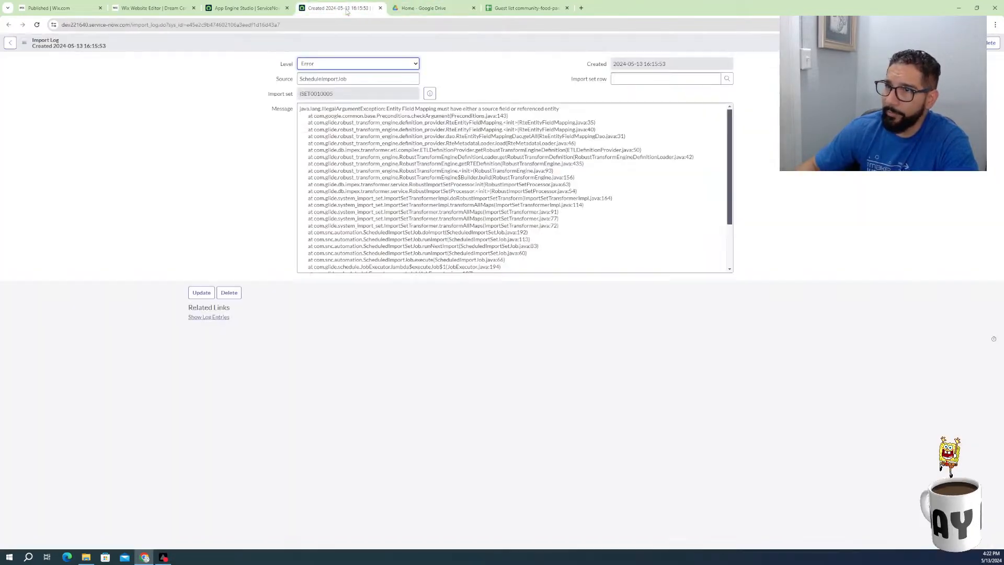
left_click(423, 8)
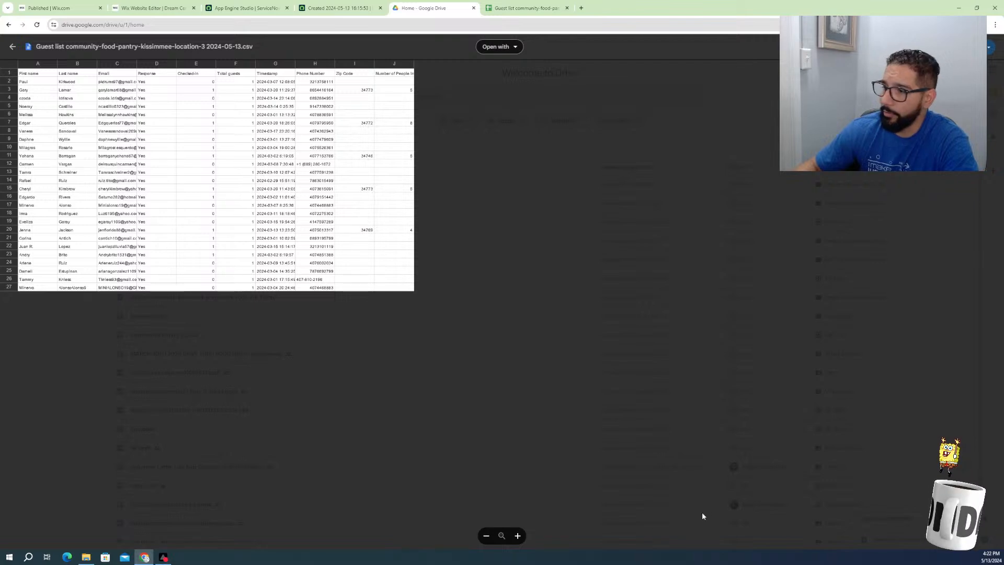
left_click(13, 46)
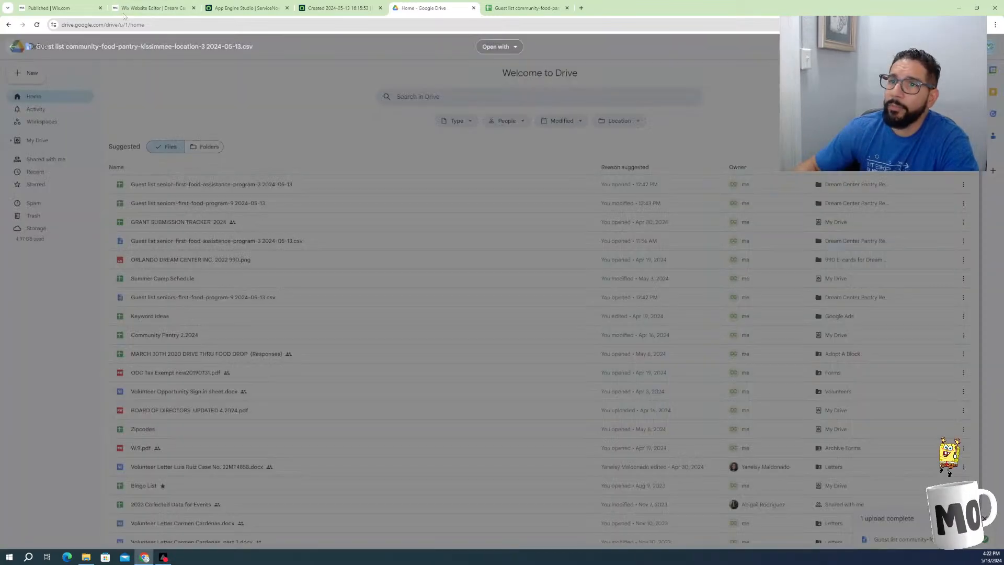
Switch to the Wix dashboard and go back from the Kissimmee event's guest list to the published events list
key("ctrl+shift+Tab")
key("ctrl+shift+Tab")
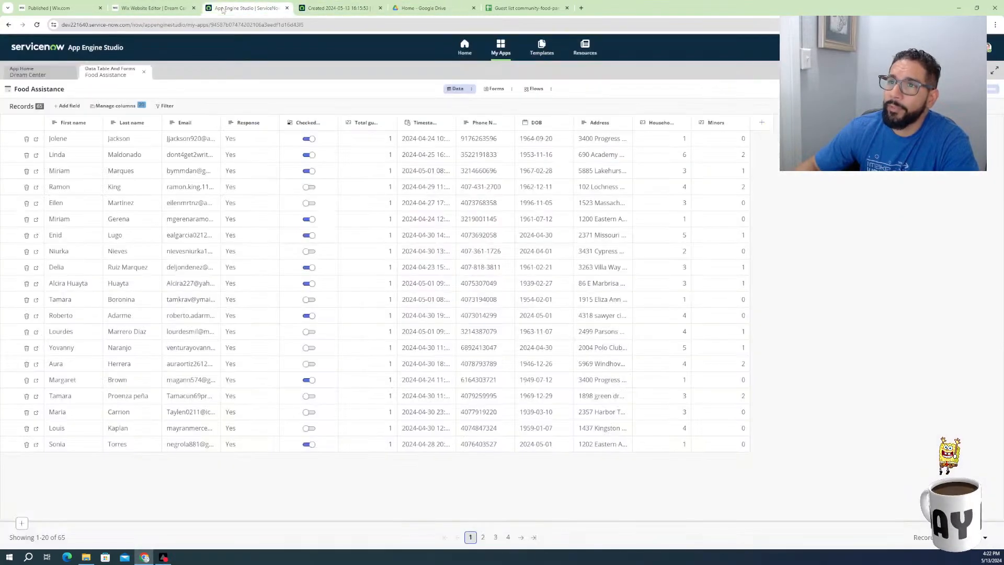
left_click(168, 9)
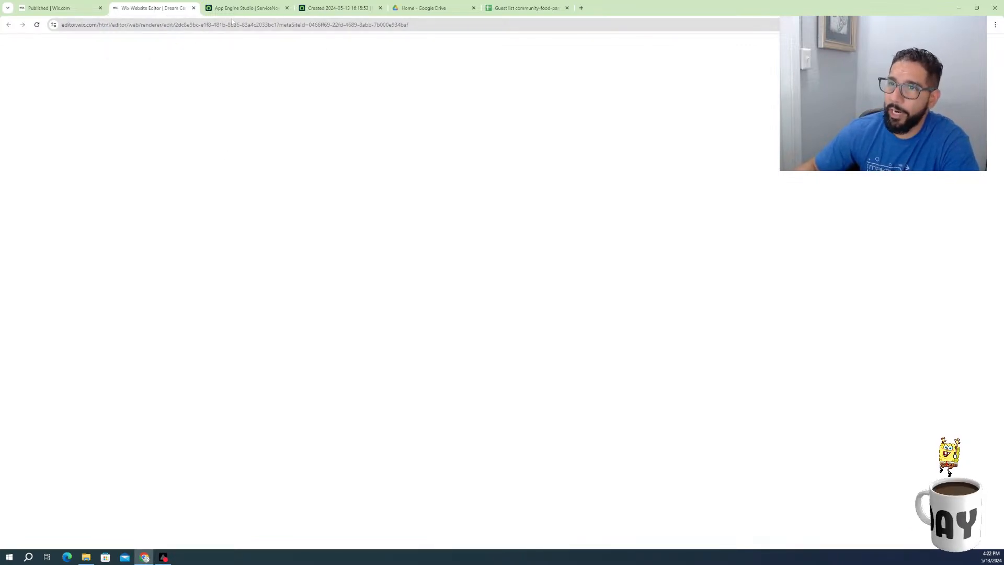
left_click(76, 8)
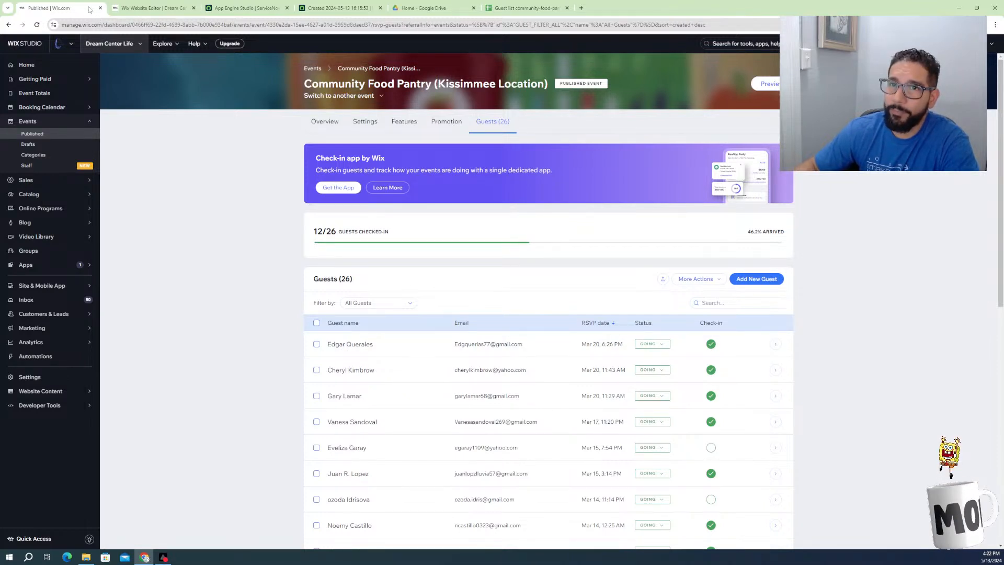
left_click(8, 26)
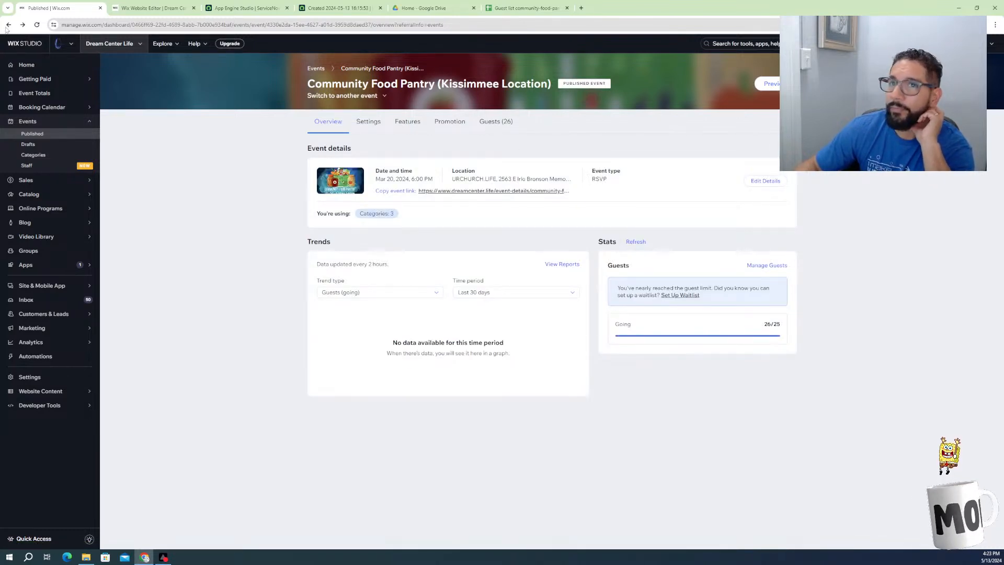
left_click(7, 25)
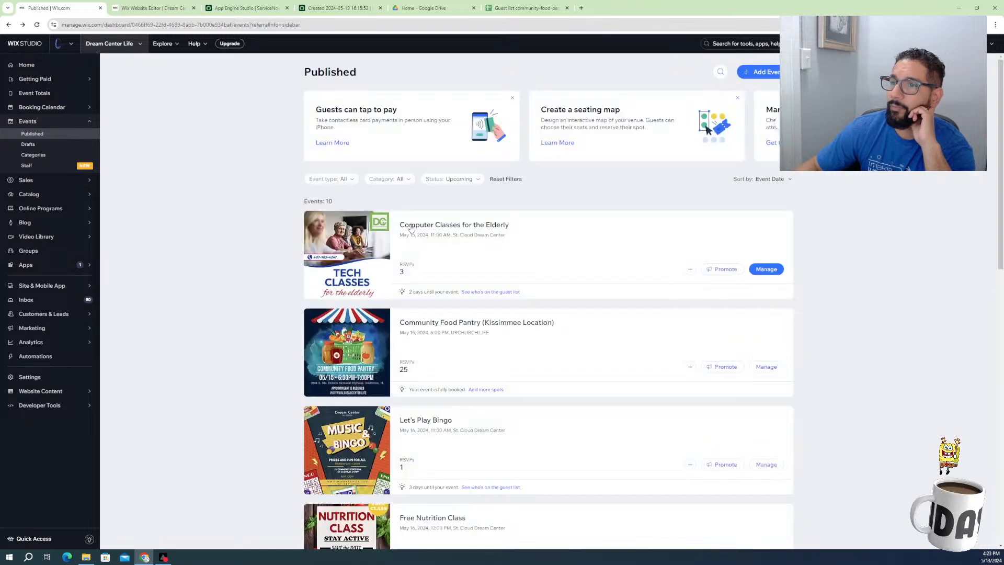
Filter the published events to past ones in the Food Assistance category
left_click(451, 179)
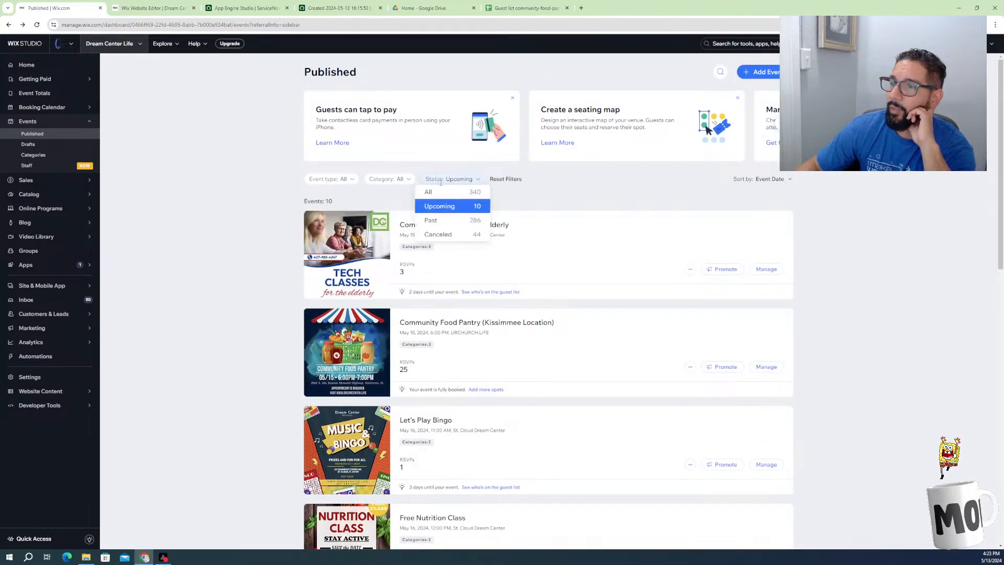
left_click(431, 221)
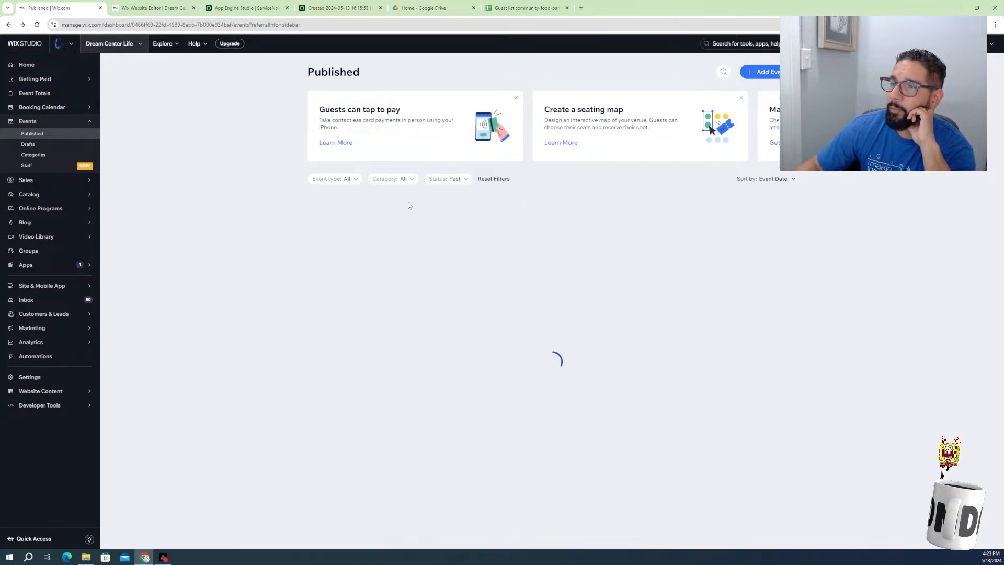
left_click(391, 179)
scroll(379, 235, "down", 3)
scroll(380, 237, "down", 4)
left_click(380, 210)
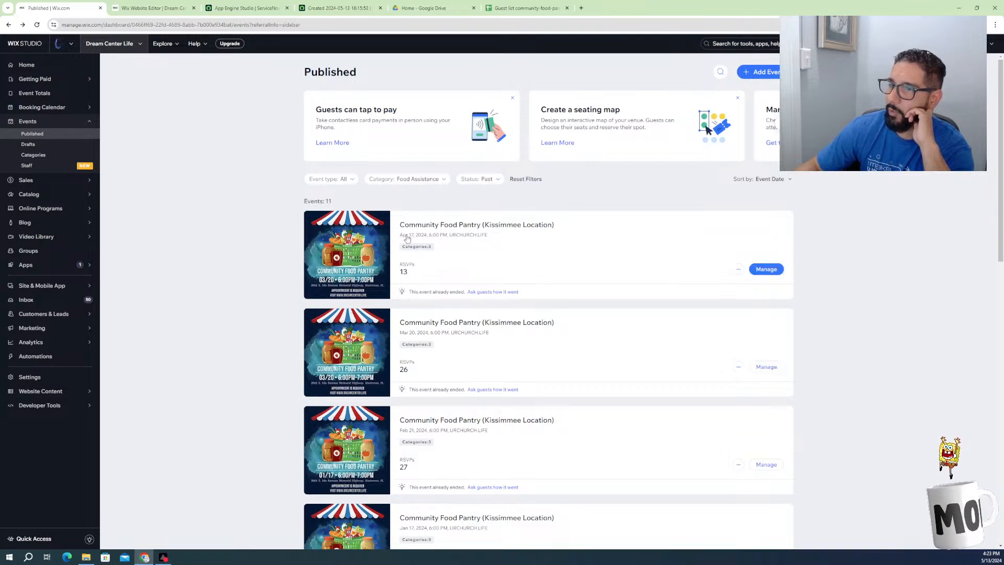
left_click(427, 182)
scroll(411, 231, "down", 3)
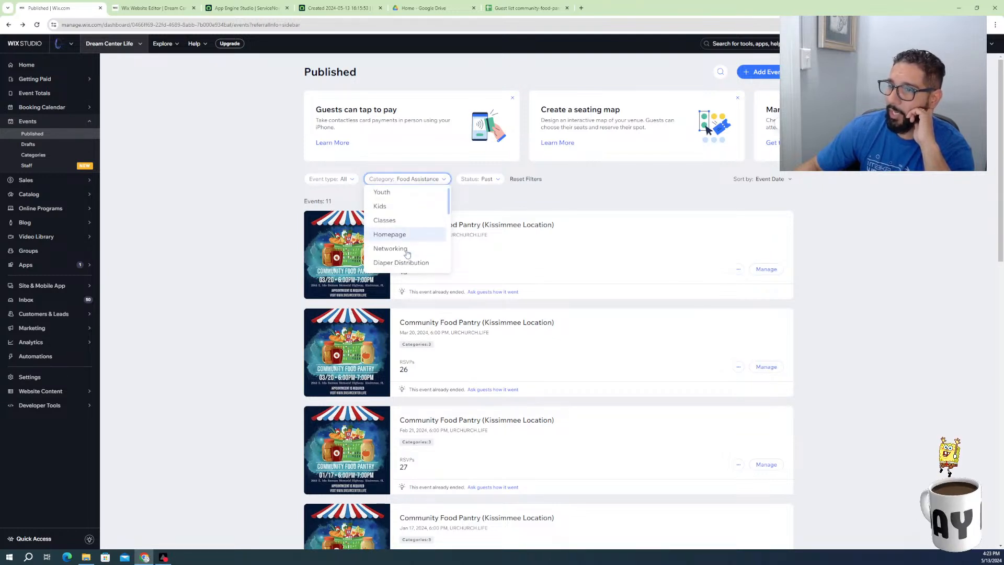
scroll(400, 233, "down", 1)
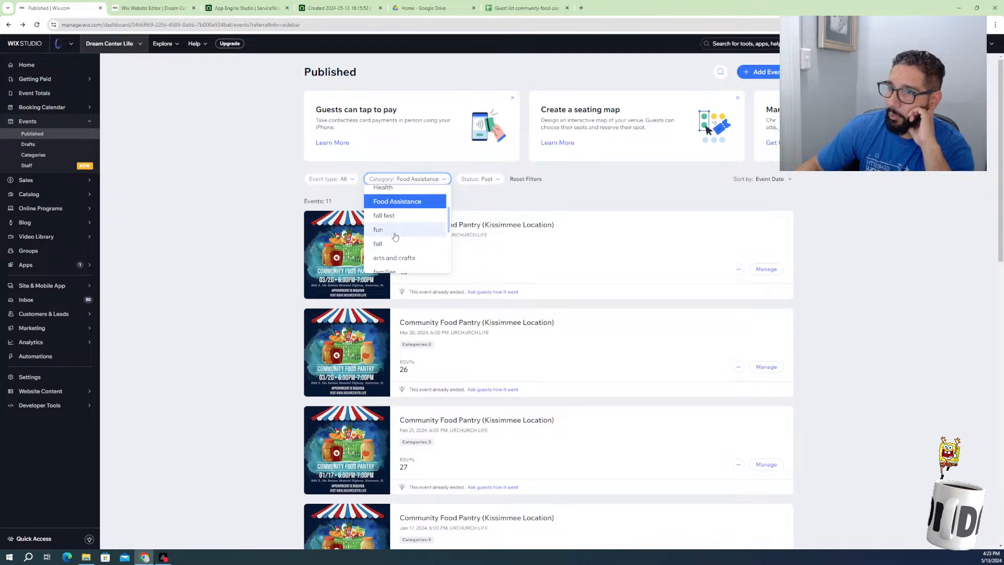
scroll(395, 219, "down", 2)
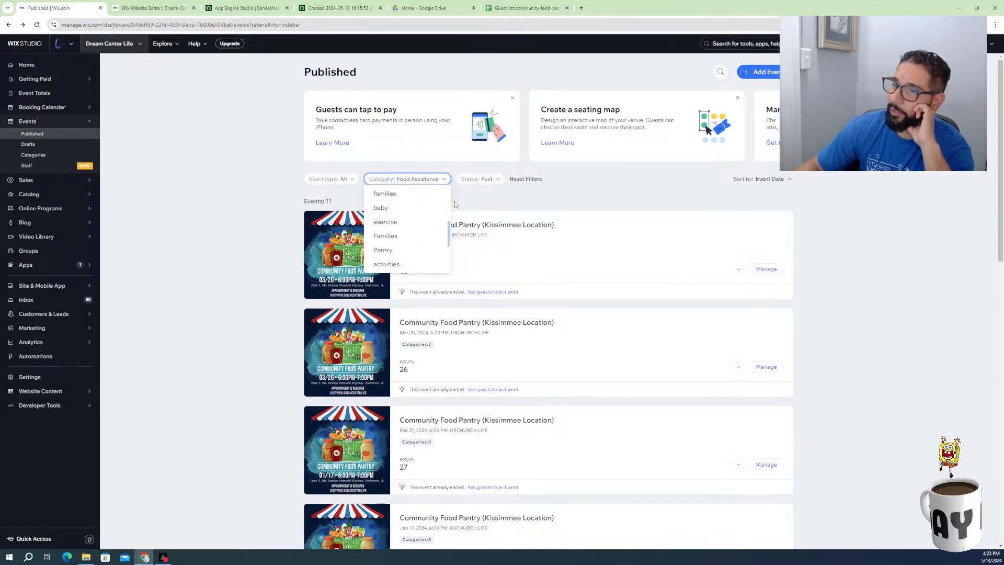
left_click(479, 214)
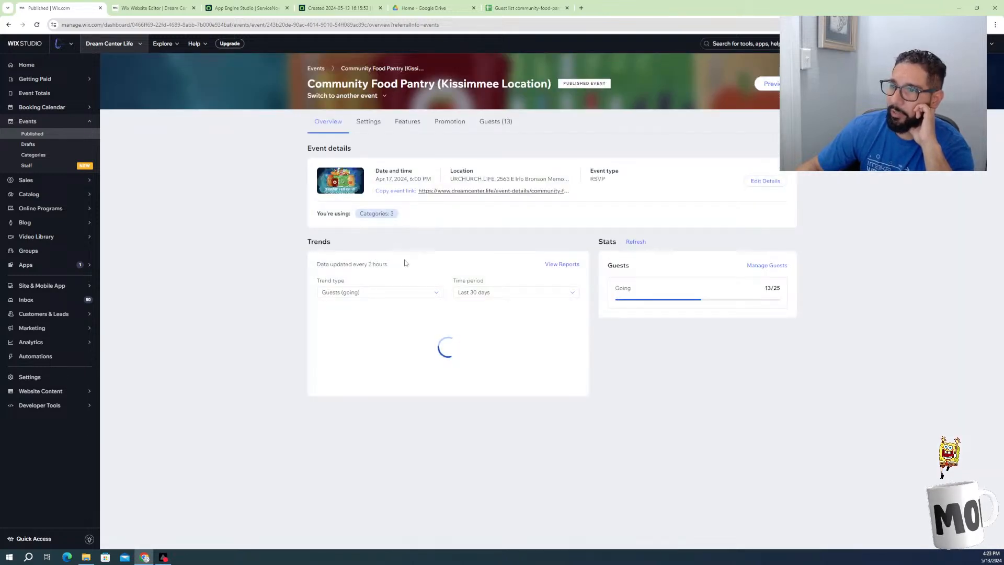
left_click(9, 25)
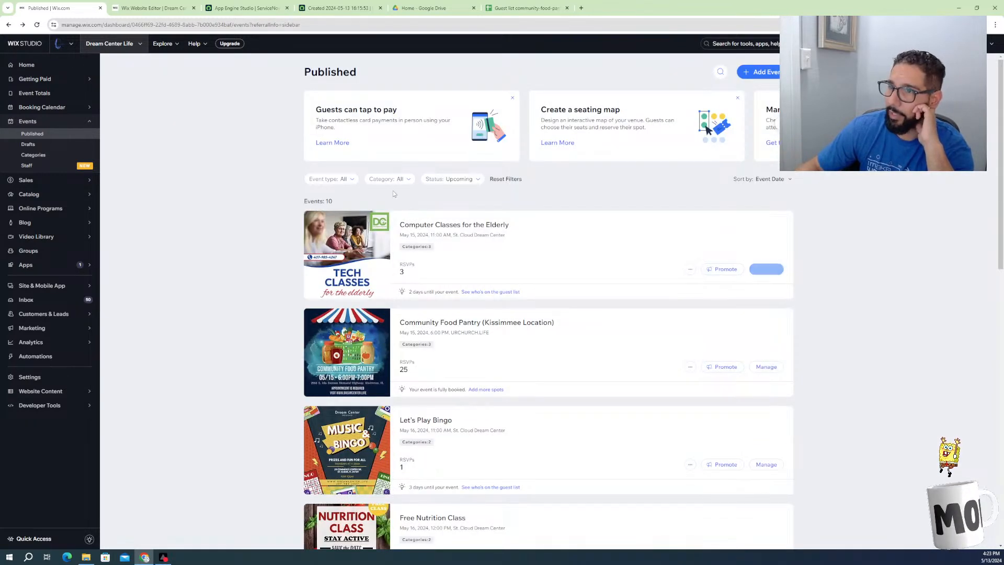
Filter the published events by Past status and the Pantry category
left_click(462, 181)
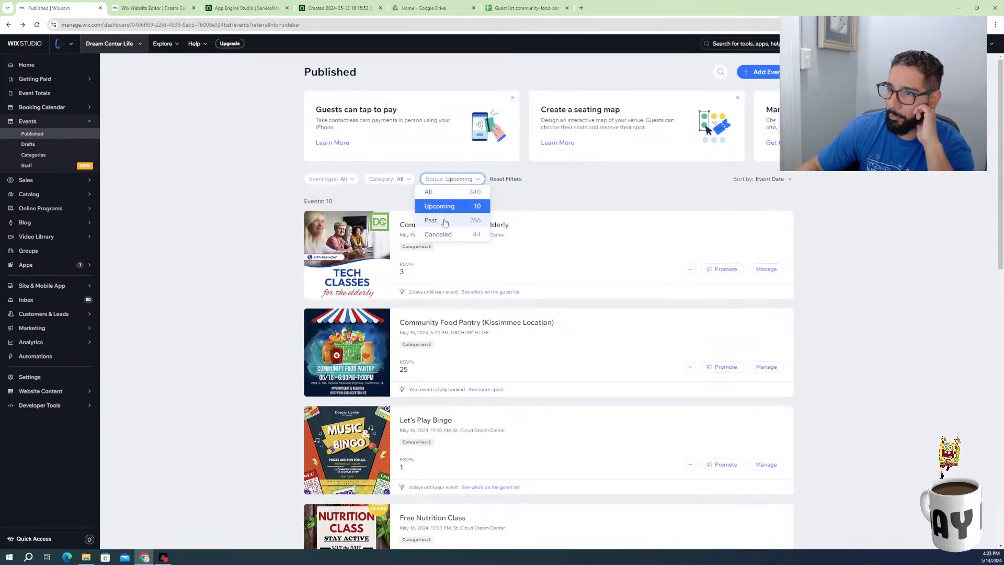
left_click(434, 216)
left_click(401, 179)
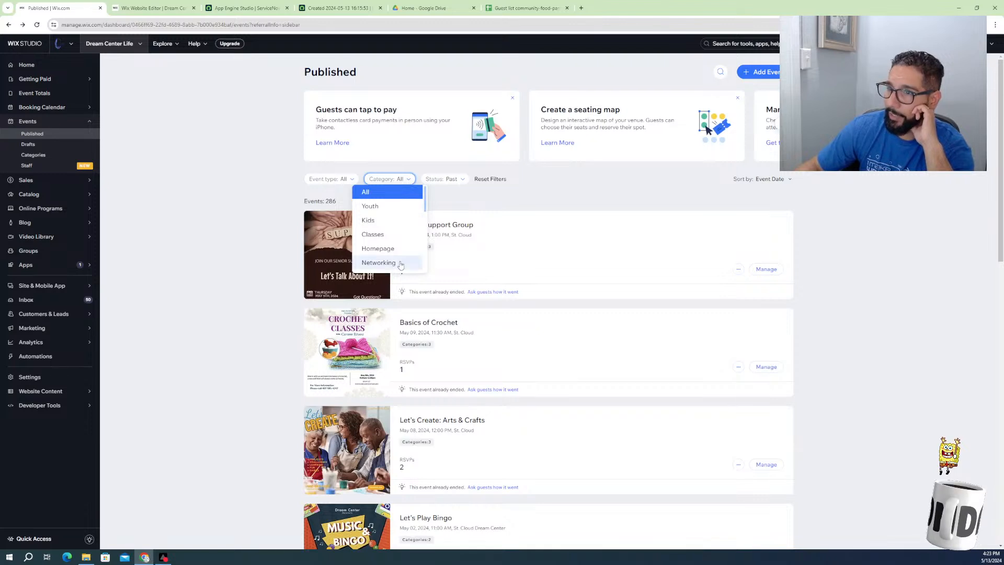
scroll(374, 241, "down", 3)
scroll(385, 233, "down", 2)
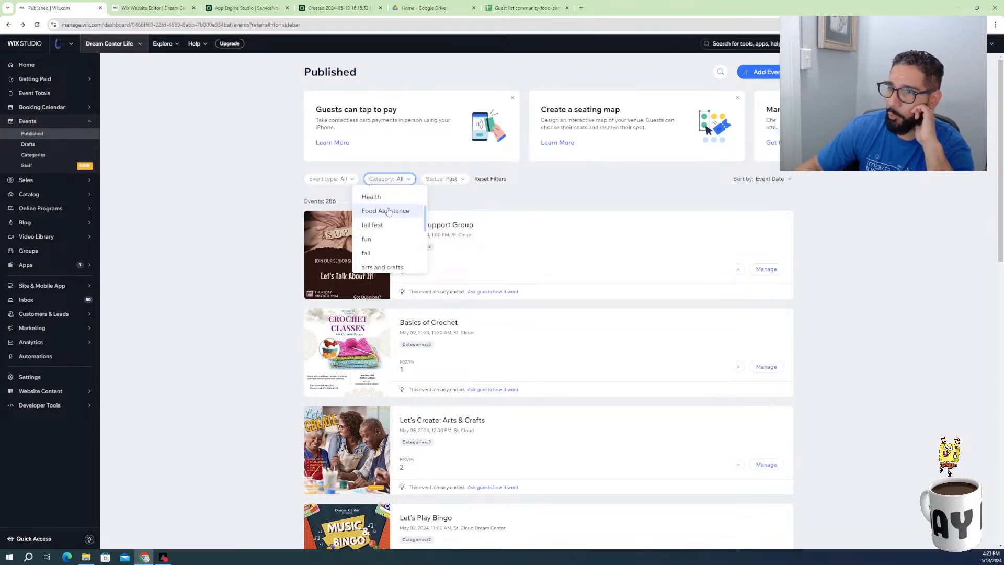
scroll(379, 254, "down", 2)
scroll(370, 246, "down", 1)
left_click(381, 260)
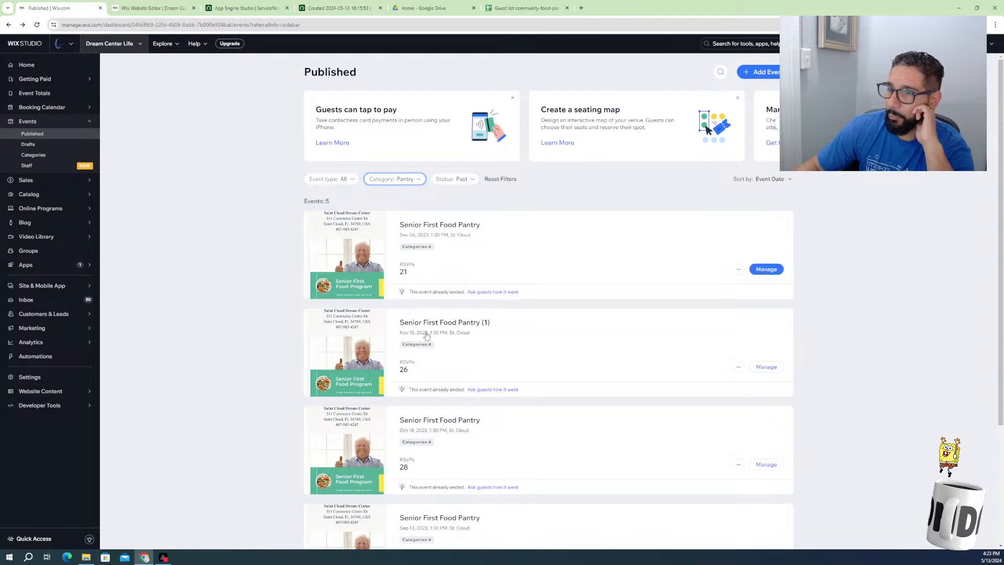
Change the event category filter from Pantry to Food Assistance
left_click(400, 179)
scroll(400, 225, "down", 4)
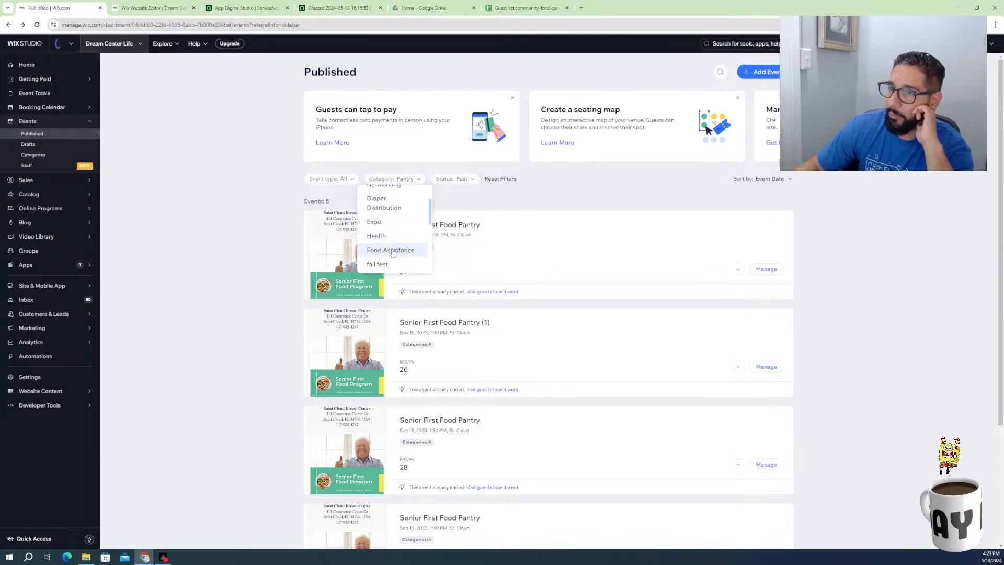
left_click(393, 250)
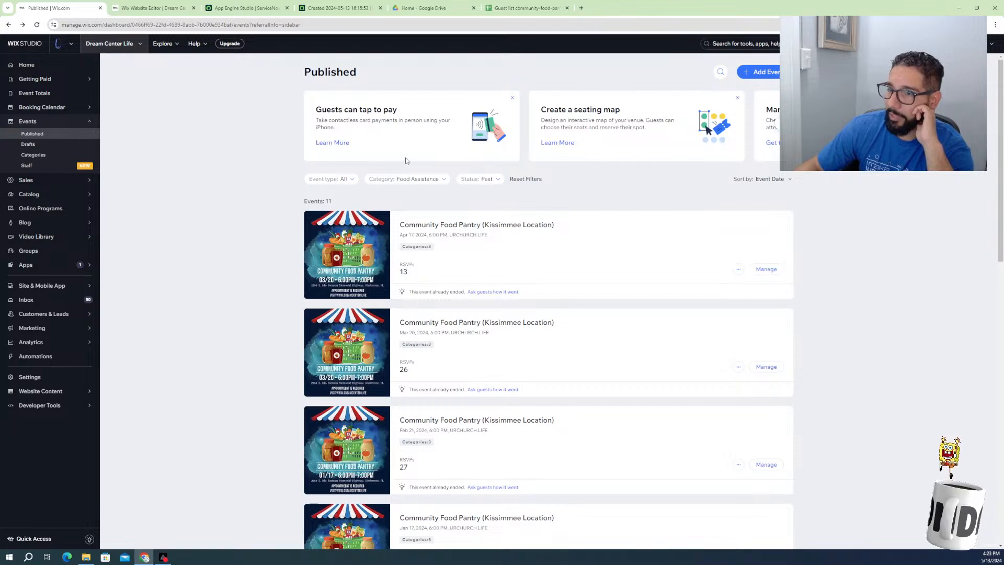
Set the event category filter to Food Pantry
left_click(408, 179)
scroll(408, 234, "down", 6)
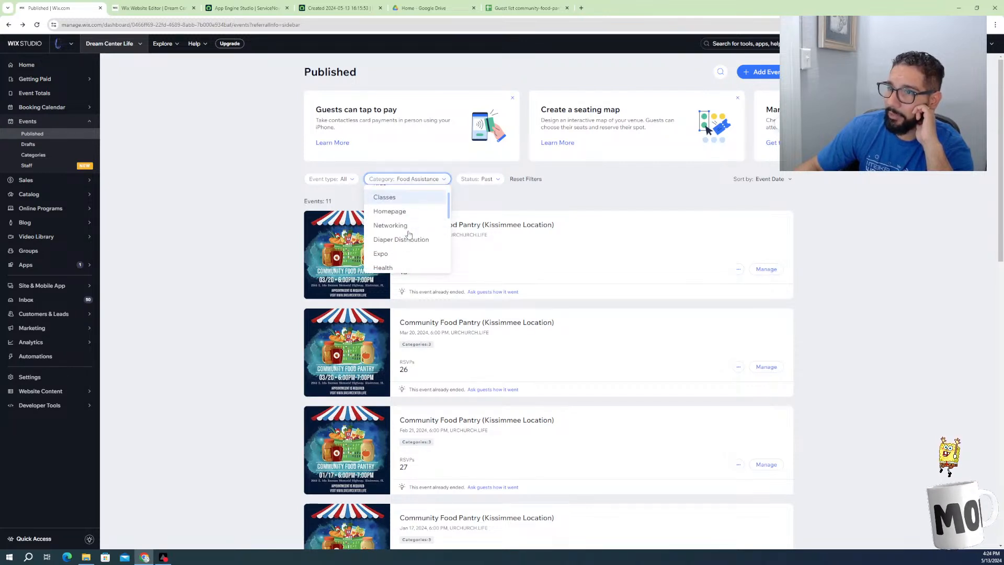
scroll(409, 235, "down", 5)
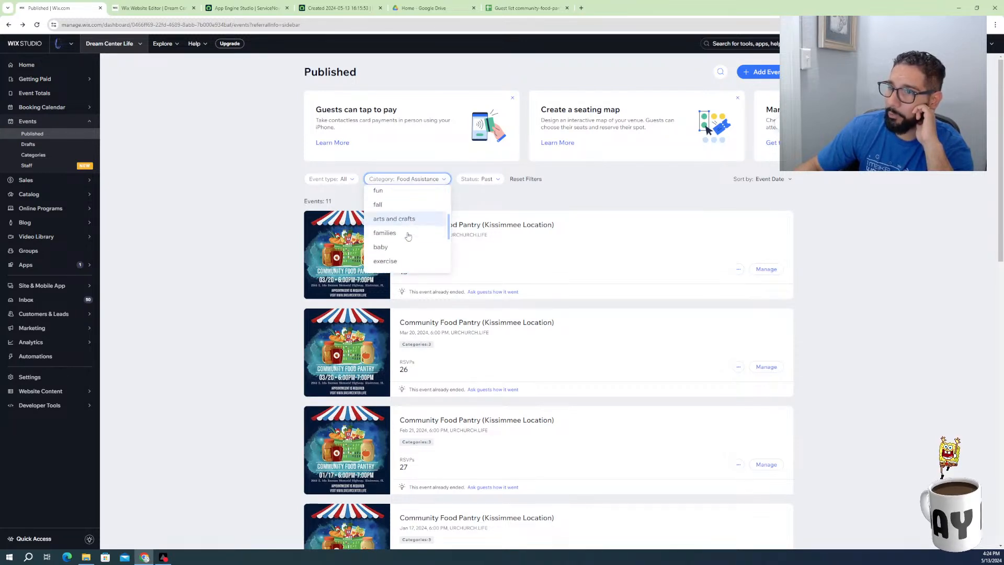
left_click(406, 240)
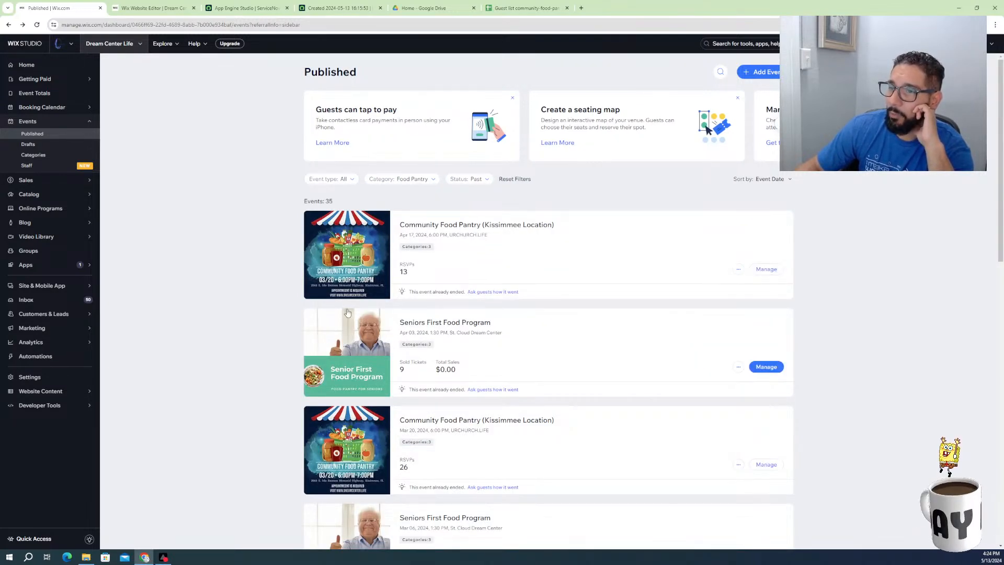
Open the guest list of the Community Food Pantry (Kissimmee Location) event dated Feb 21, 2024
scroll(335, 235, "down", 1)
scroll(367, 297, "down", 2)
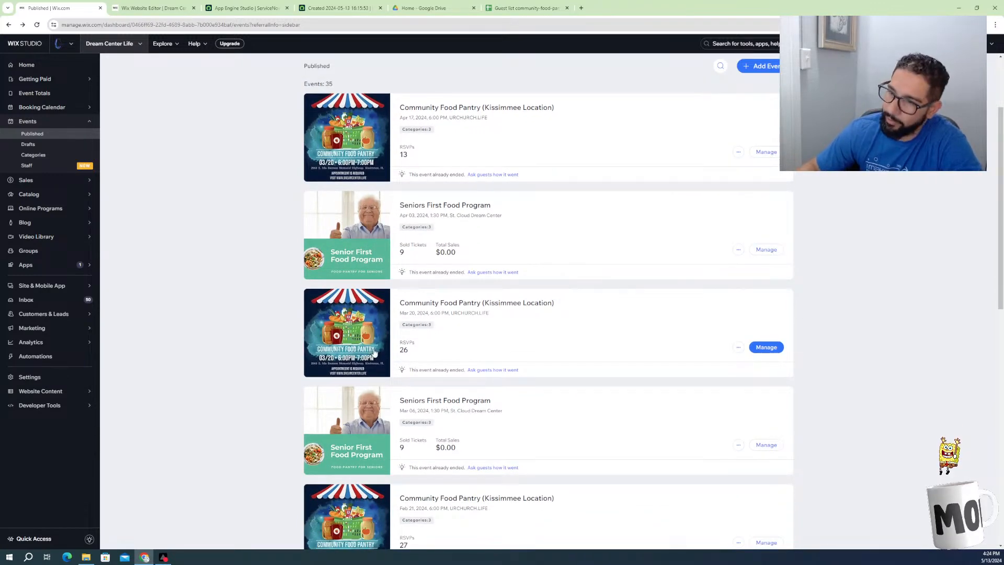
scroll(347, 321, "down", 3)
left_click(357, 403)
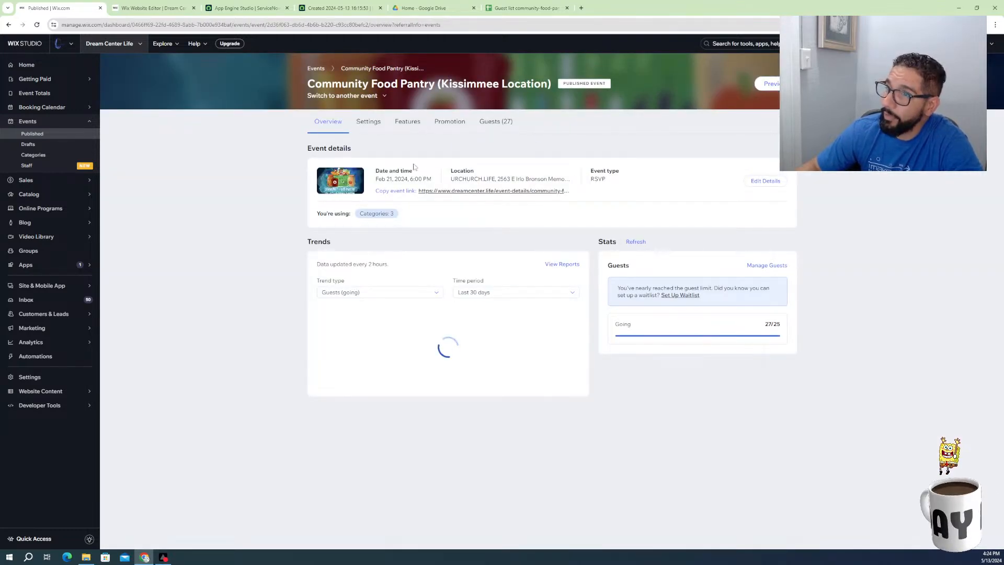
left_click(488, 123)
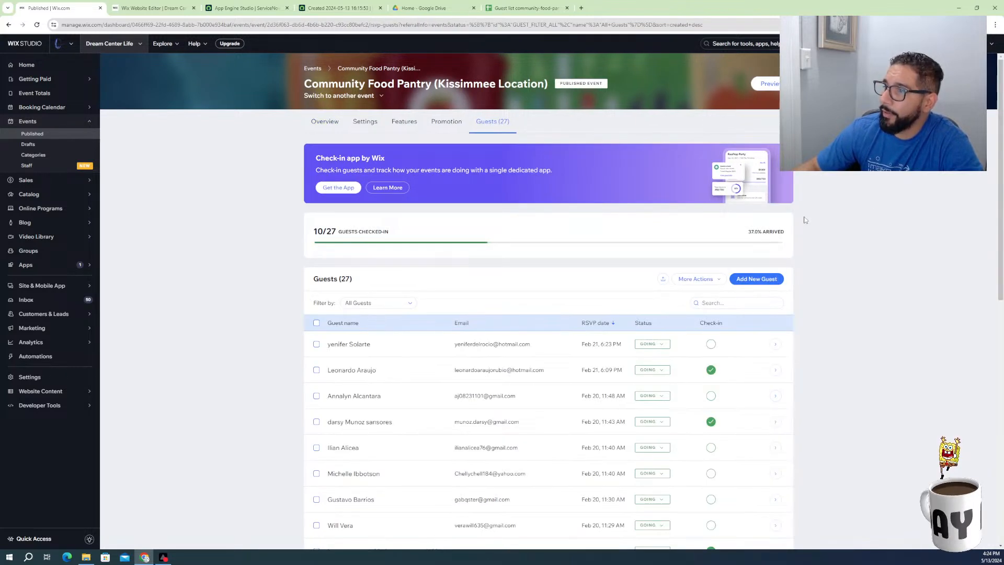
Export the event's guest list as CSV and upload it to the Dream Center Pantry Reconciliation folder in Google Drive
left_click(663, 279)
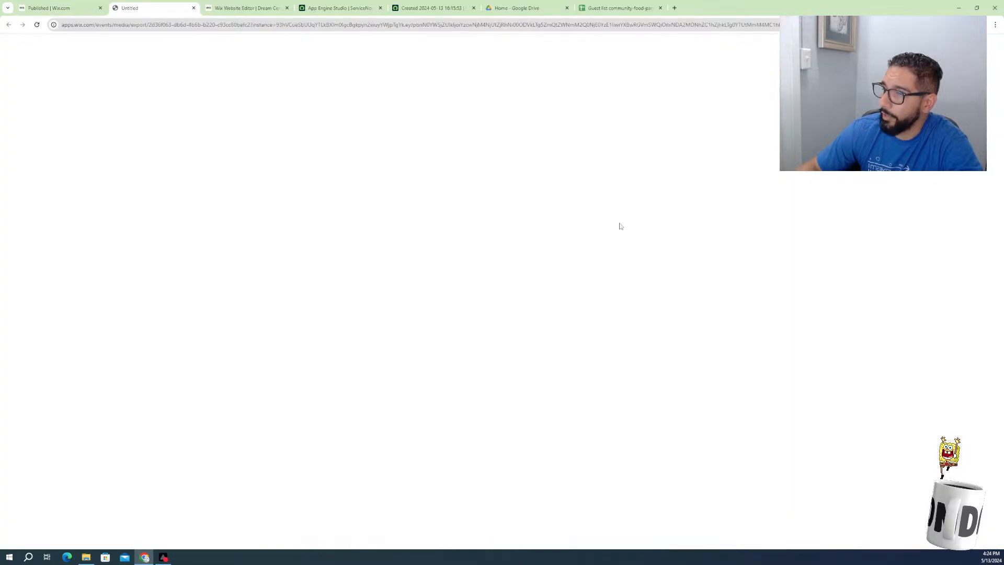
left_click(426, 8)
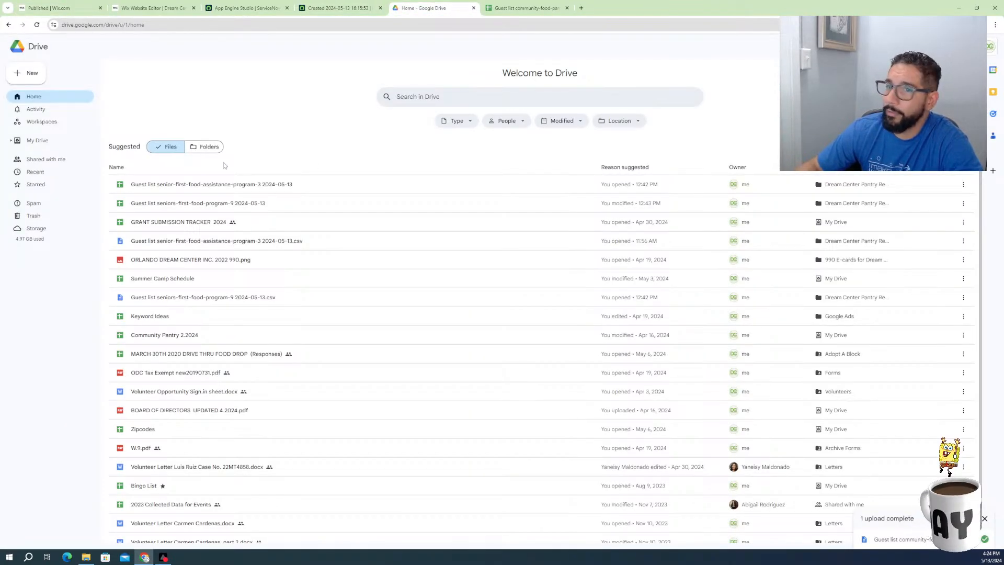
left_click(198, 151)
left_click(165, 187)
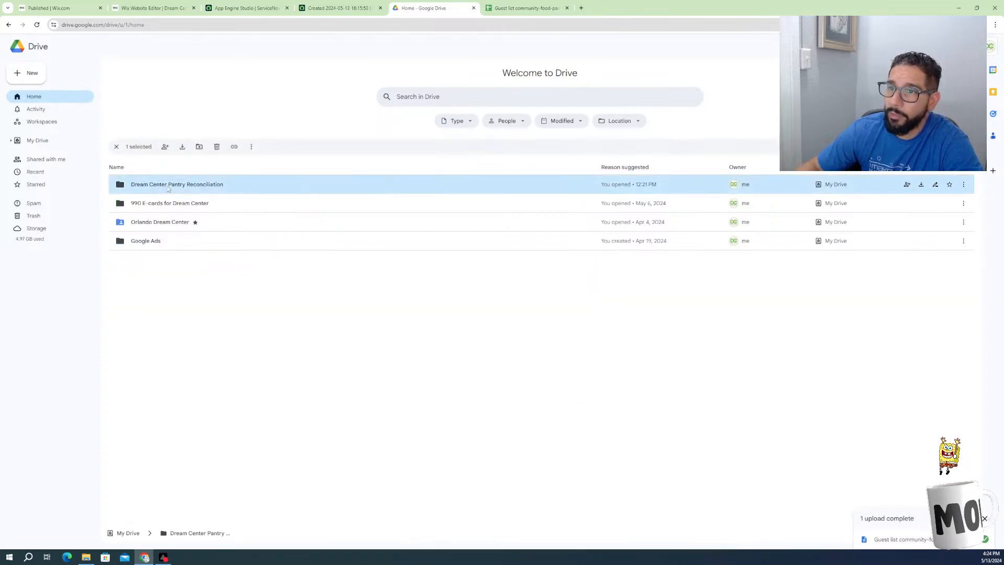
double_click(170, 187)
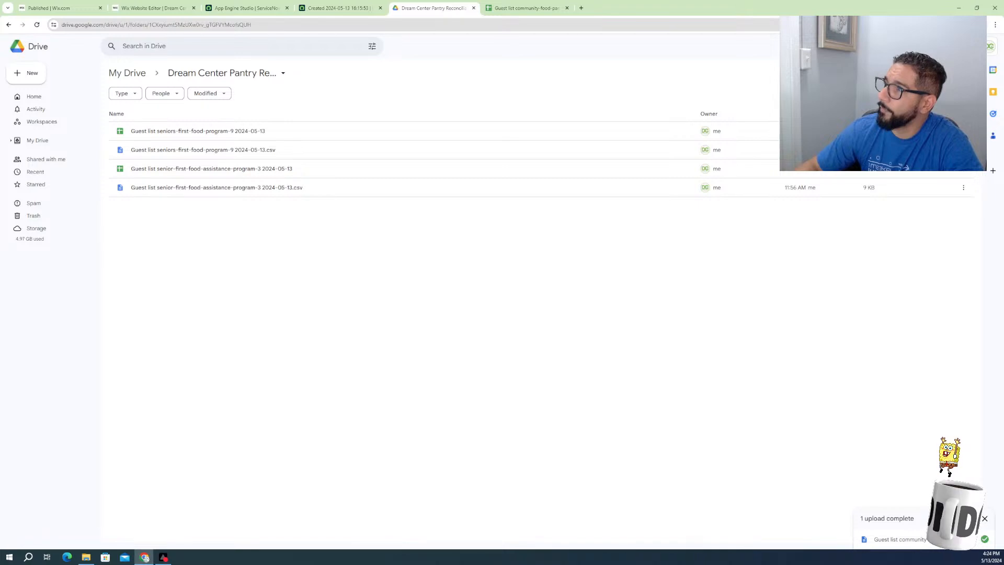
left_click(967, 24)
left_click_drag(903, 149, 587, 293)
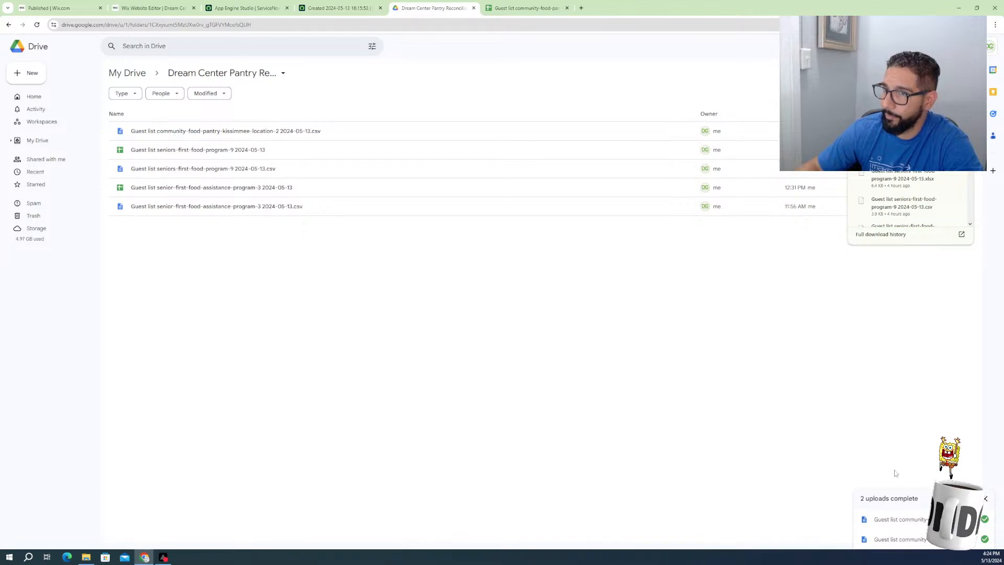
Open the uploaded community-food-pantry-kissimmee-location-2 guest list CSV in Google Sheets and widen its Phone Number column
left_click(894, 520)
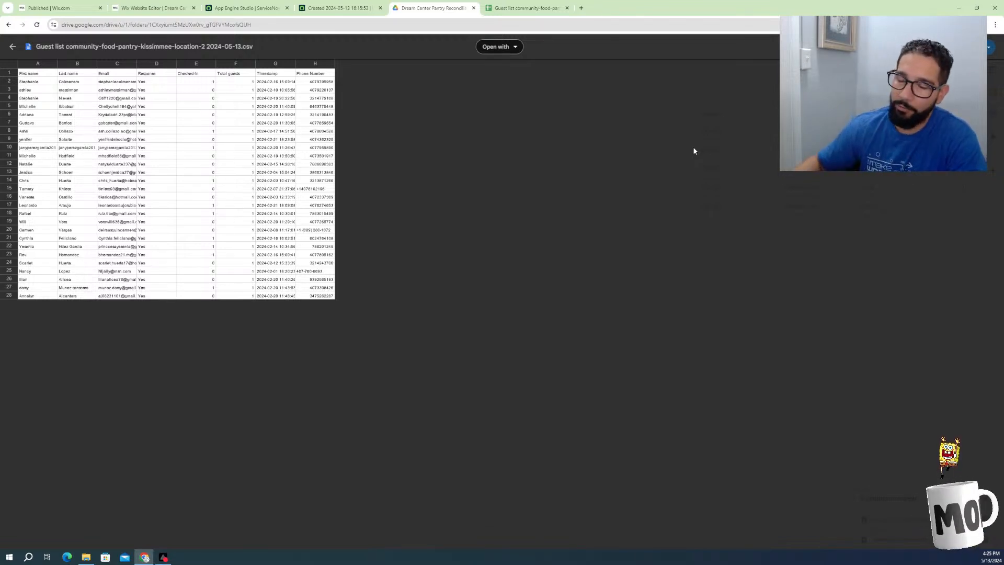
left_click(508, 50)
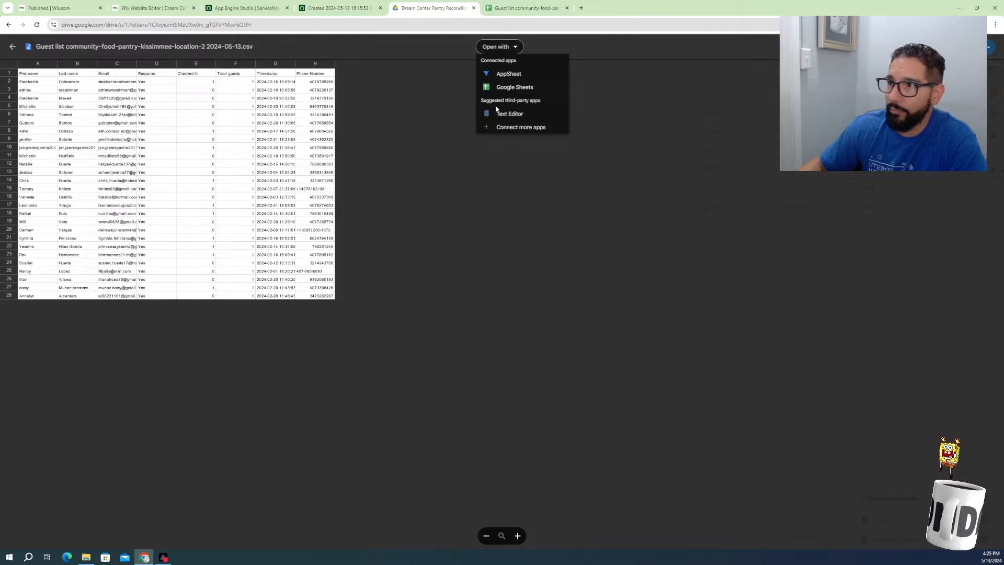
left_click(518, 88)
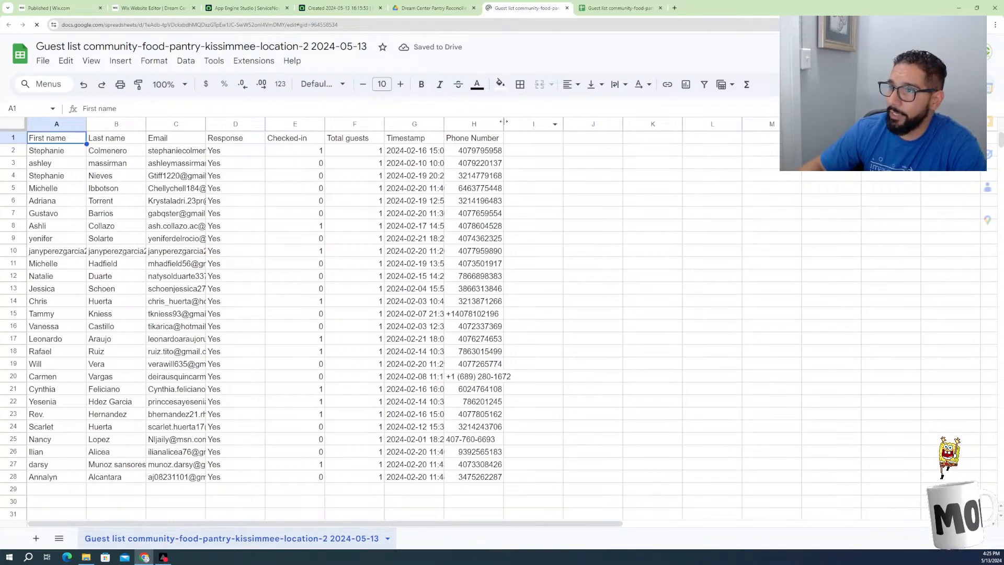
left_click_drag(504, 124, 537, 124)
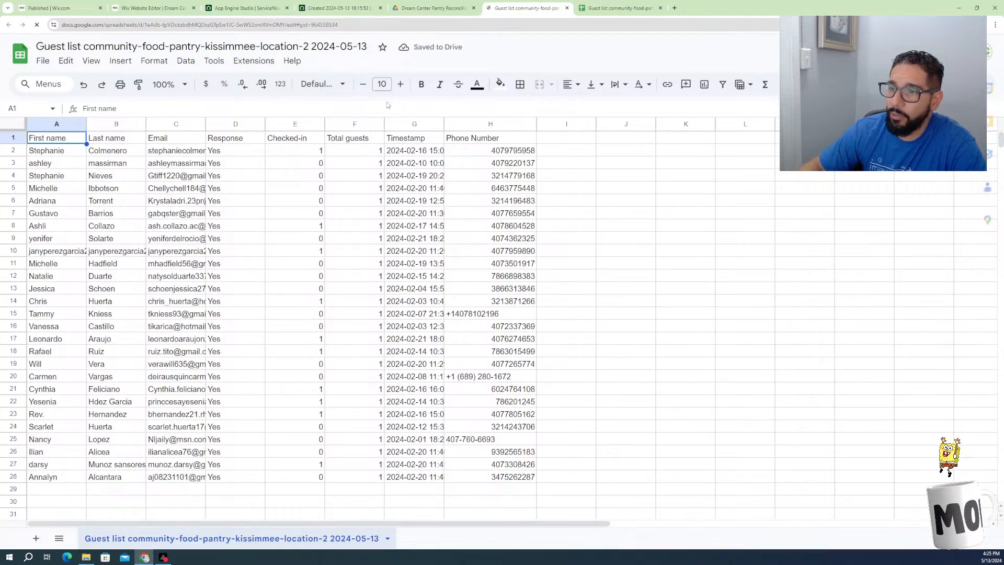
Download the guest list spreadsheet as a Microsoft Excel (.xlsx) file
left_click(43, 61)
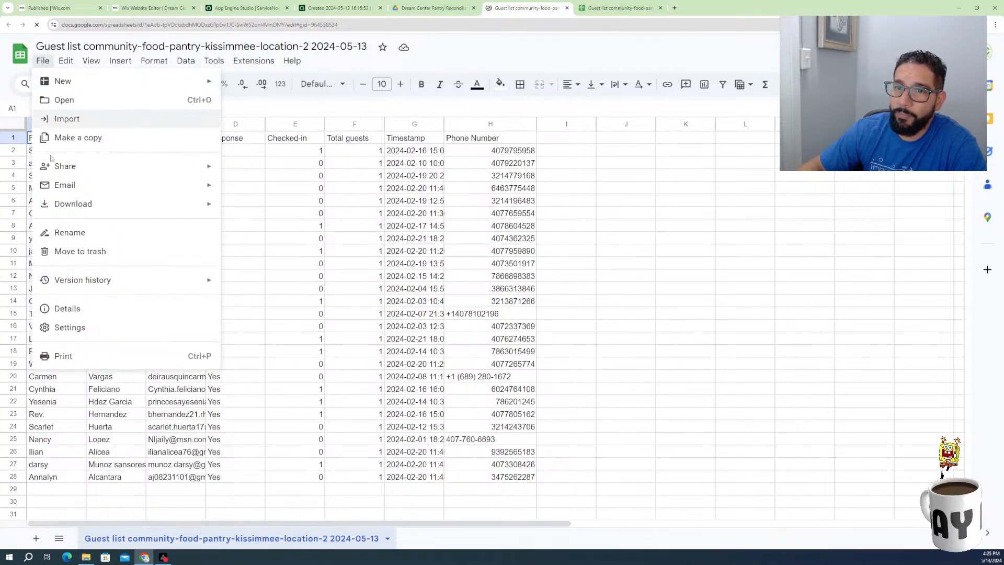
mouse_move(210, 209)
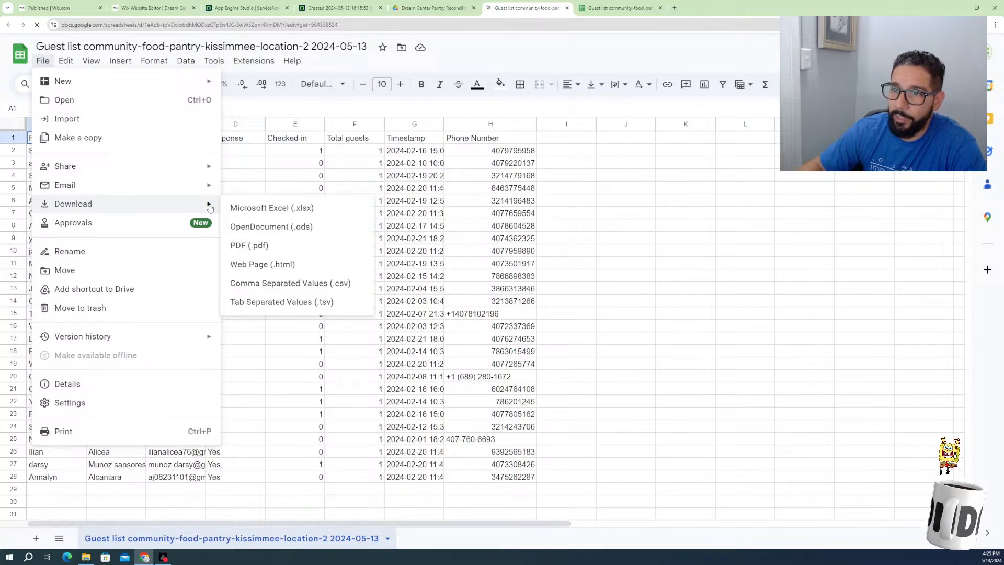
left_click(250, 211)
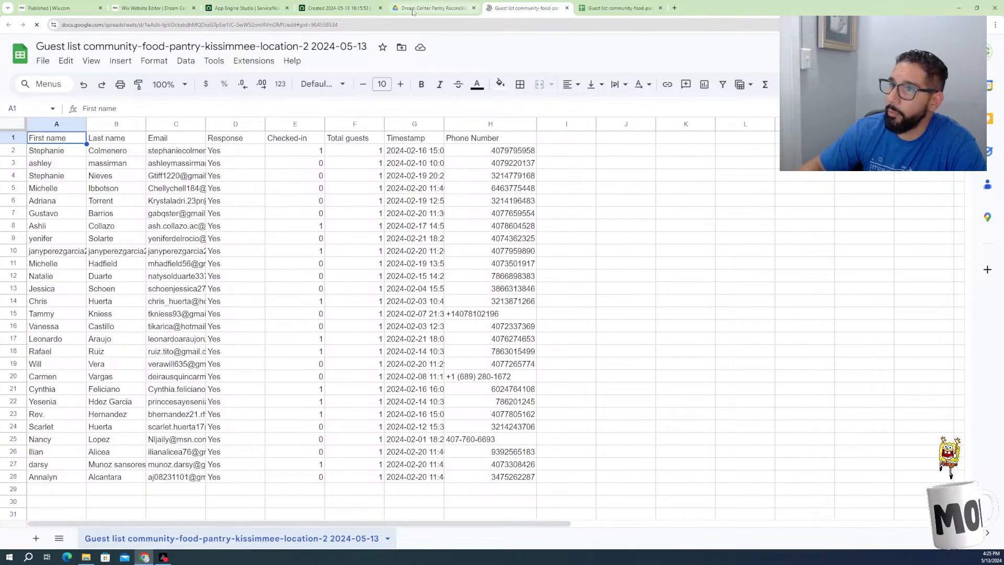
Close the ServiceNow import log page and open the Dream Center app's Event RSVP Data import in App Engine Studio
left_click(319, 8)
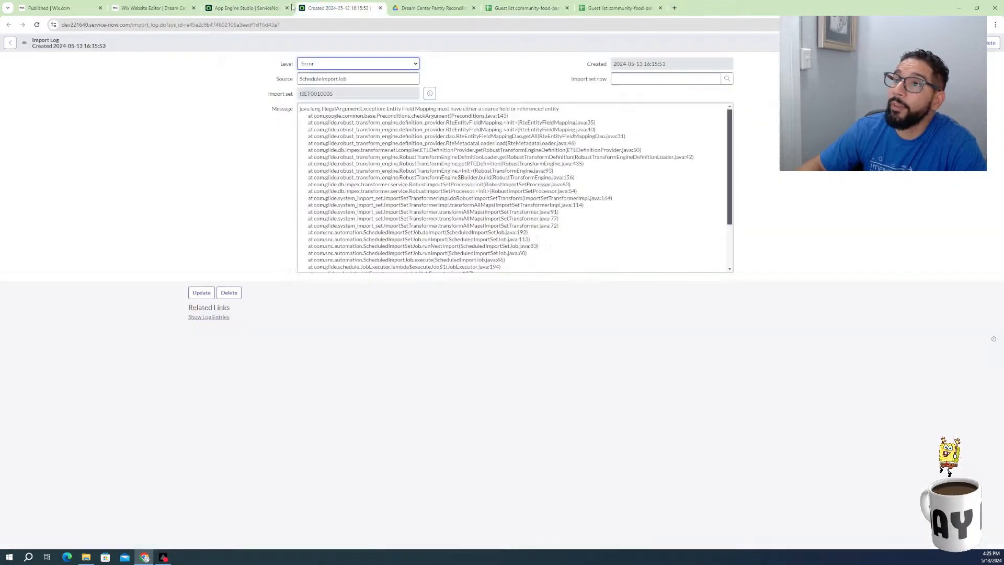
left_click(246, 5)
left_click(366, 9)
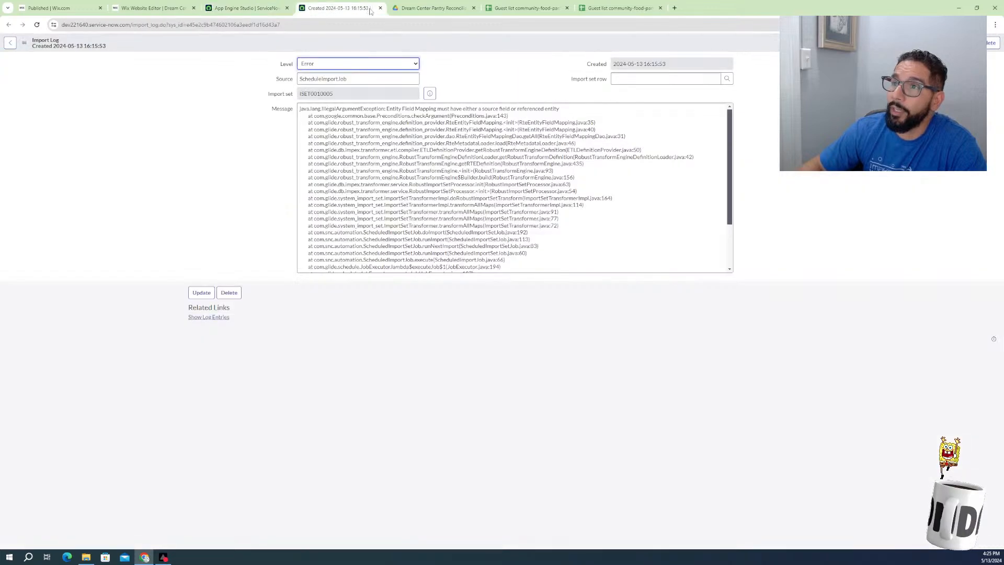
left_click(380, 8)
left_click(244, 8)
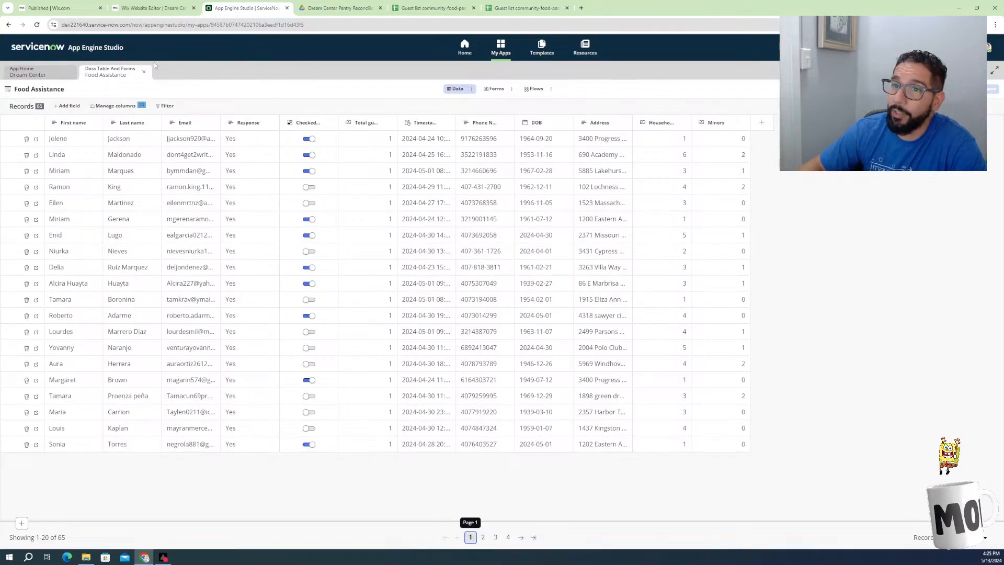
left_click(39, 72)
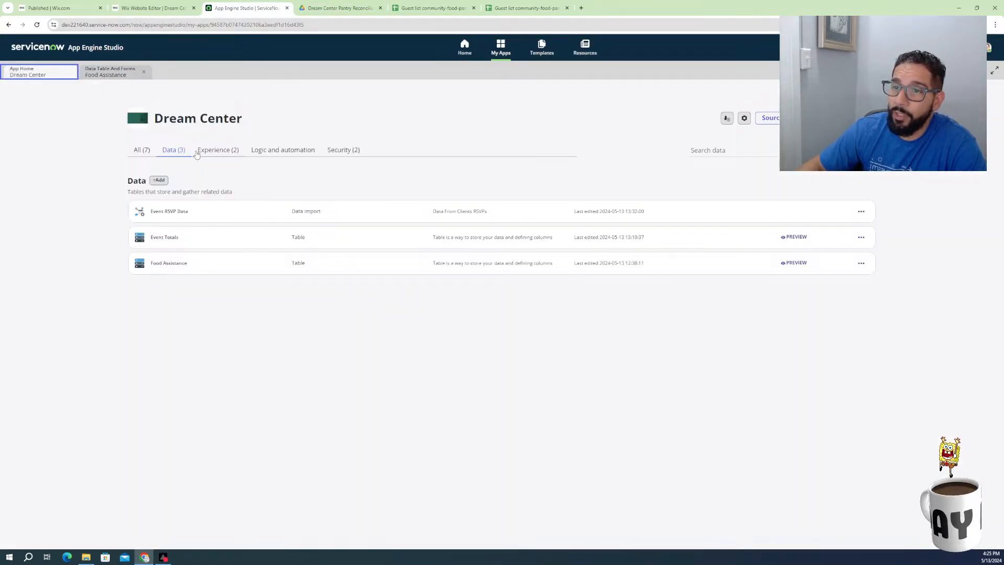
left_click(165, 213)
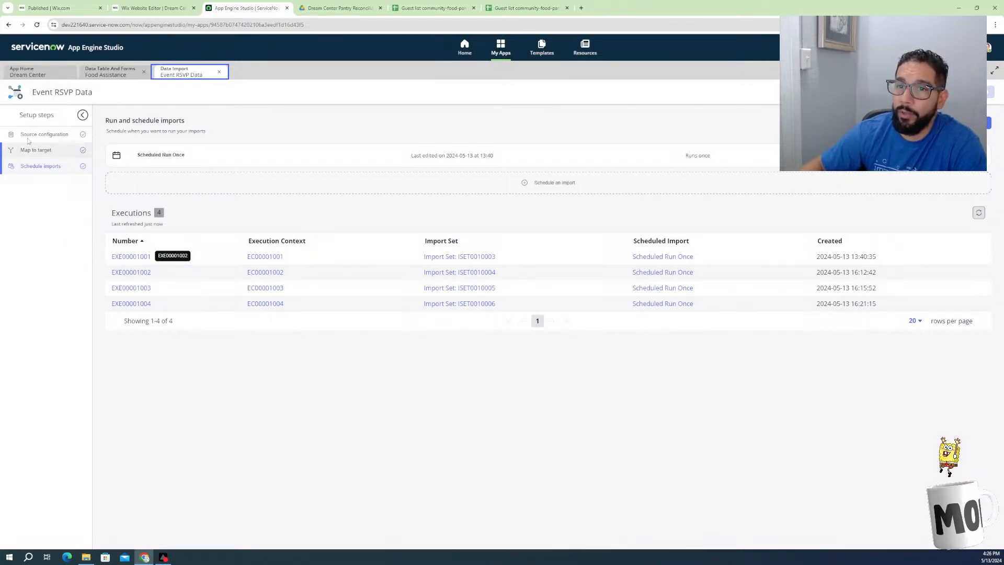
Replace the import's source file with Guest list community-food-pantry-kissimmee-location-2 2024-05-13.xlsx, keeping the Guest list community-food-pantr sheet
left_click(61, 135)
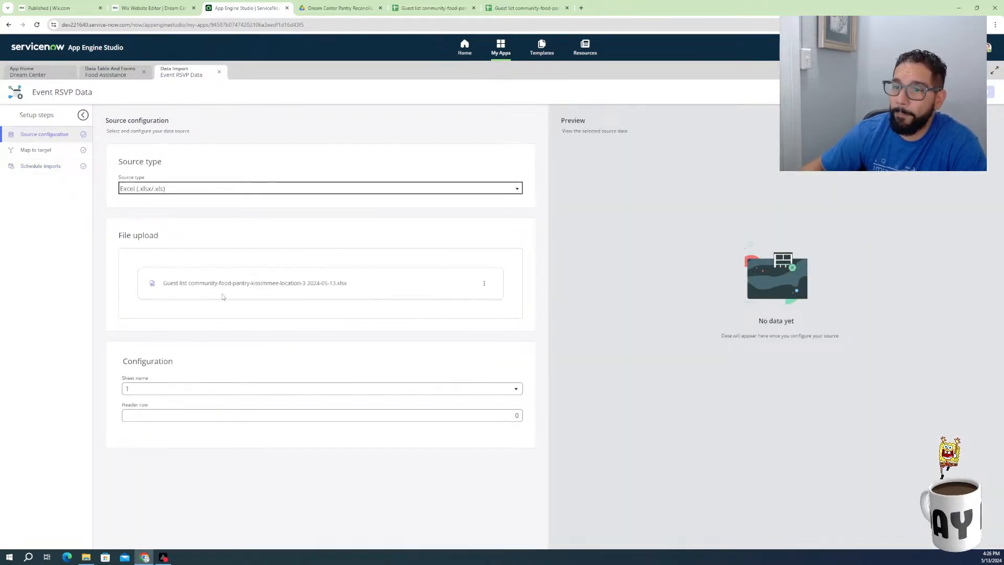
left_click(485, 283)
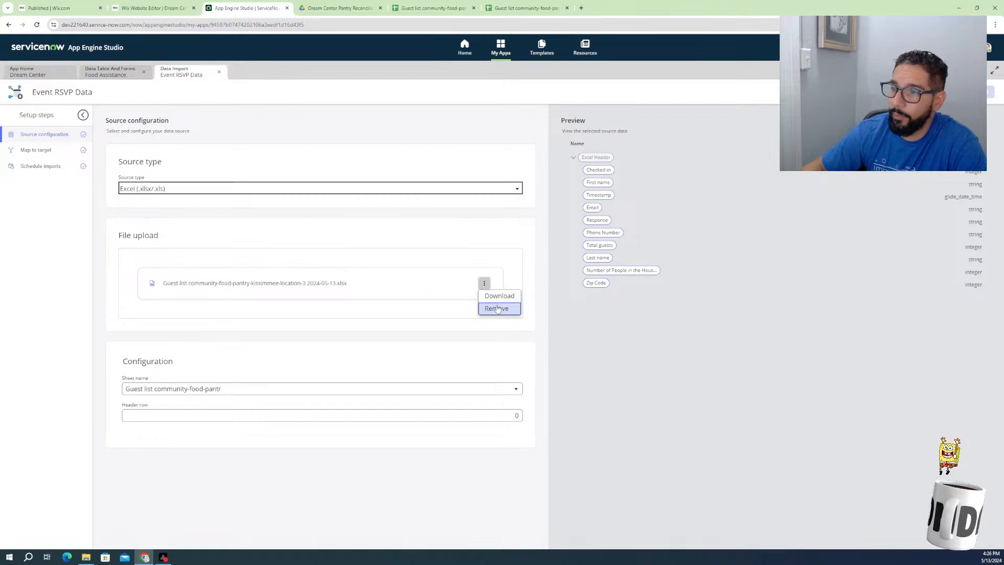
left_click(497, 309)
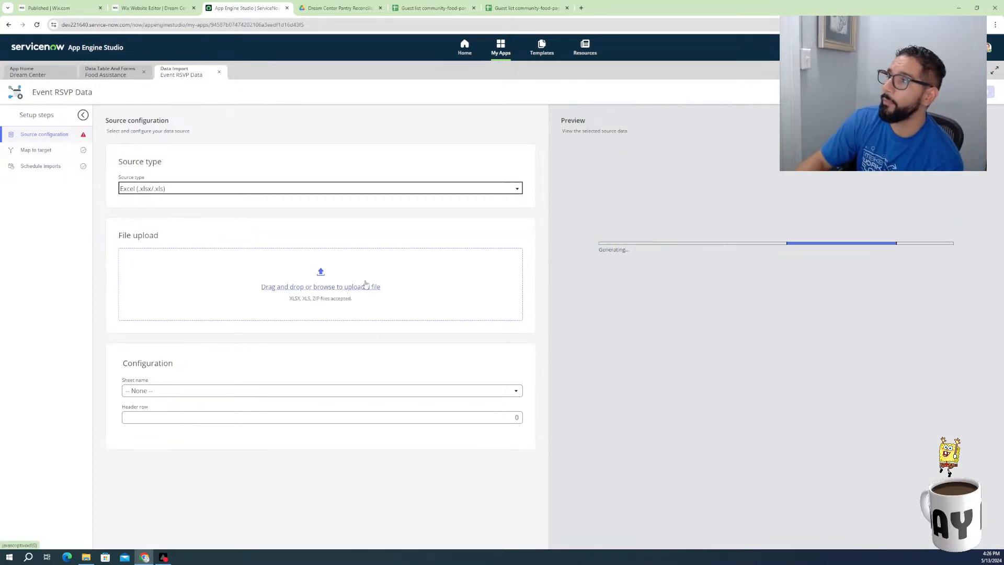
left_click(966, 24)
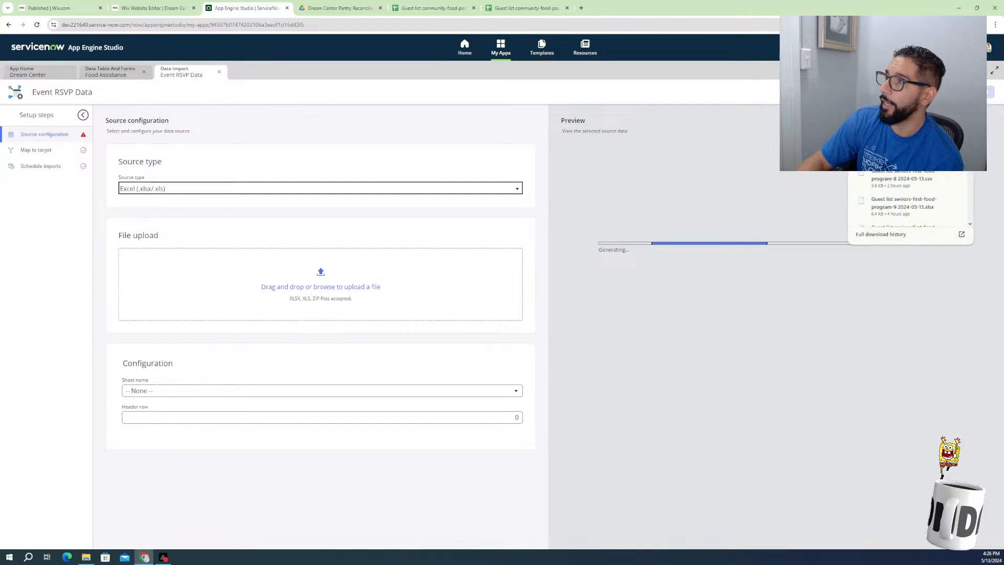
left_click_drag(904, 68, 322, 271)
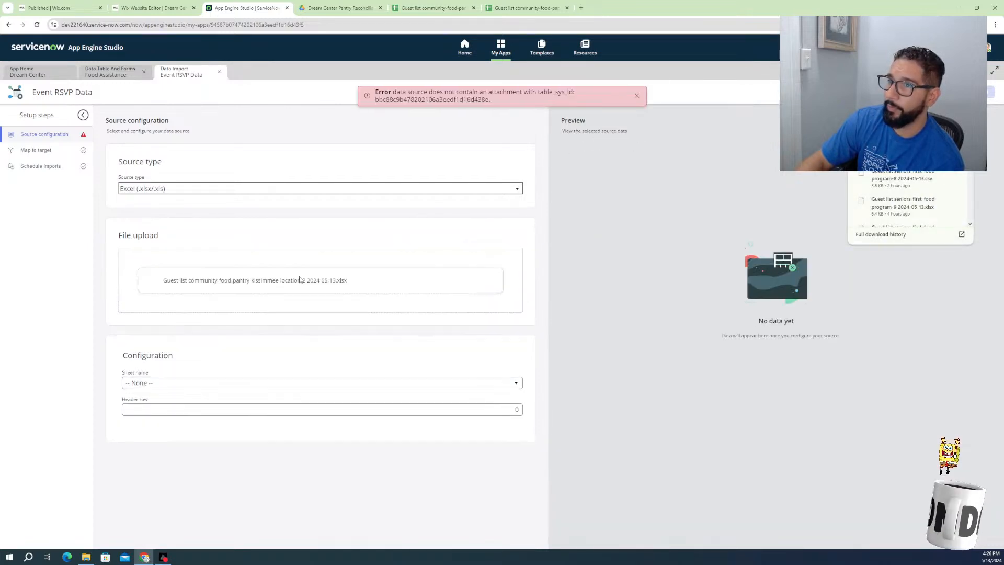
left_click(637, 99)
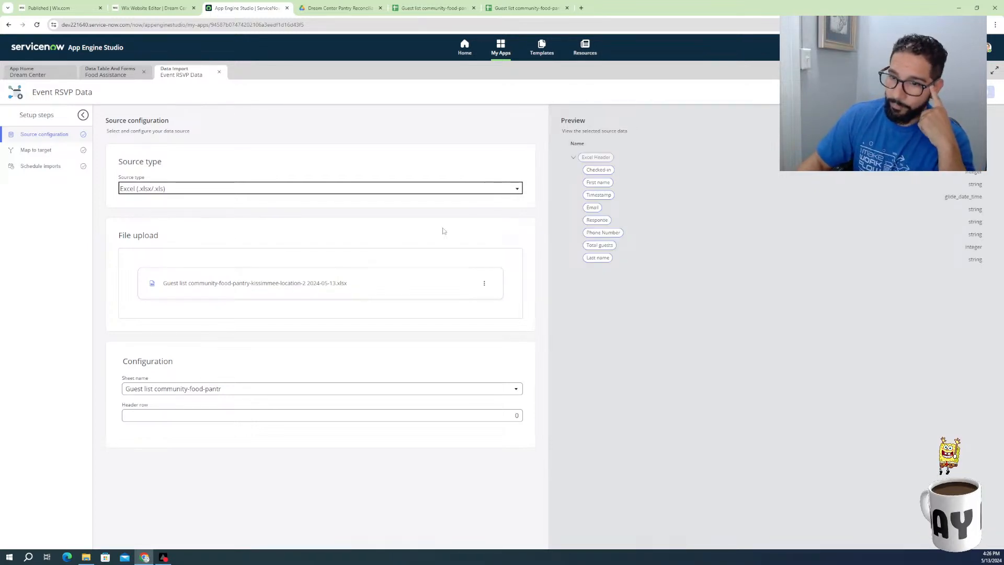
left_click(265, 393)
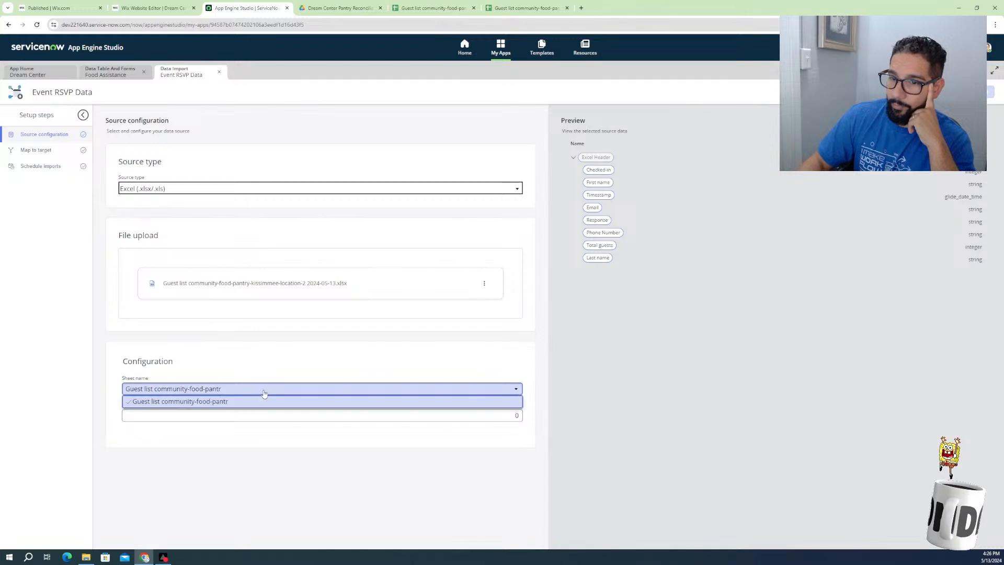
left_click(265, 395)
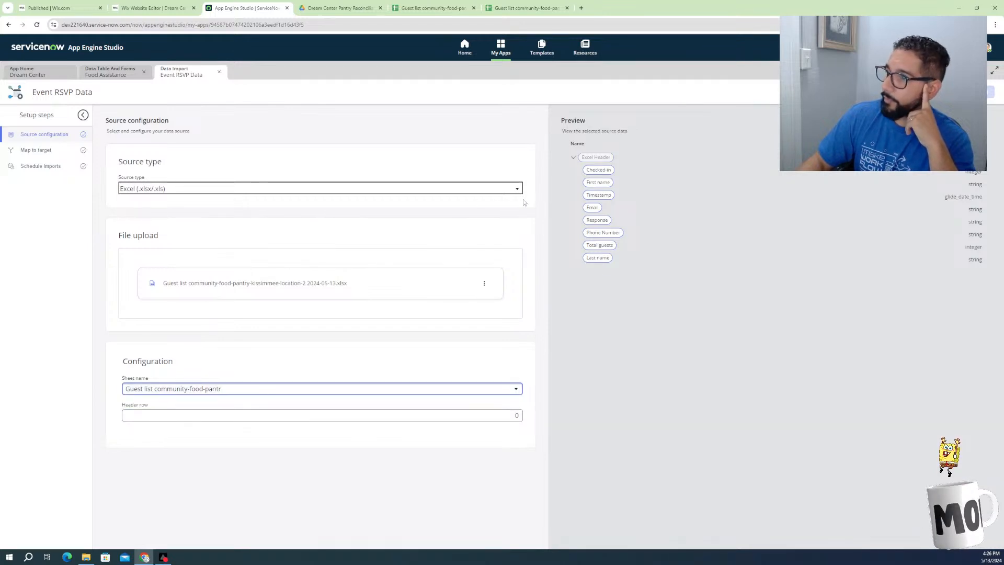
Clear all fields from the Food Assistance target mapping and automap the source fields again
left_click(24, 154)
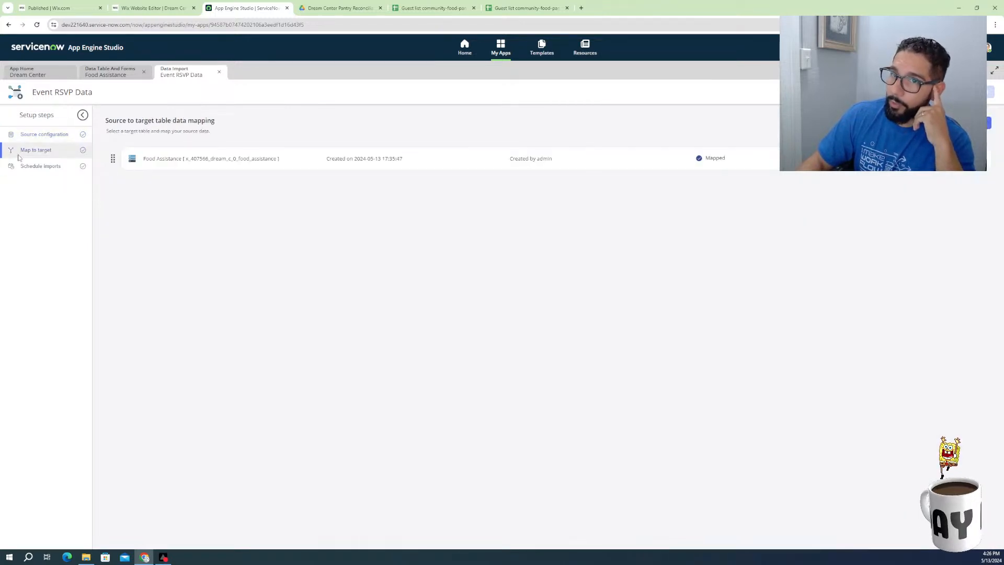
left_click(592, 364)
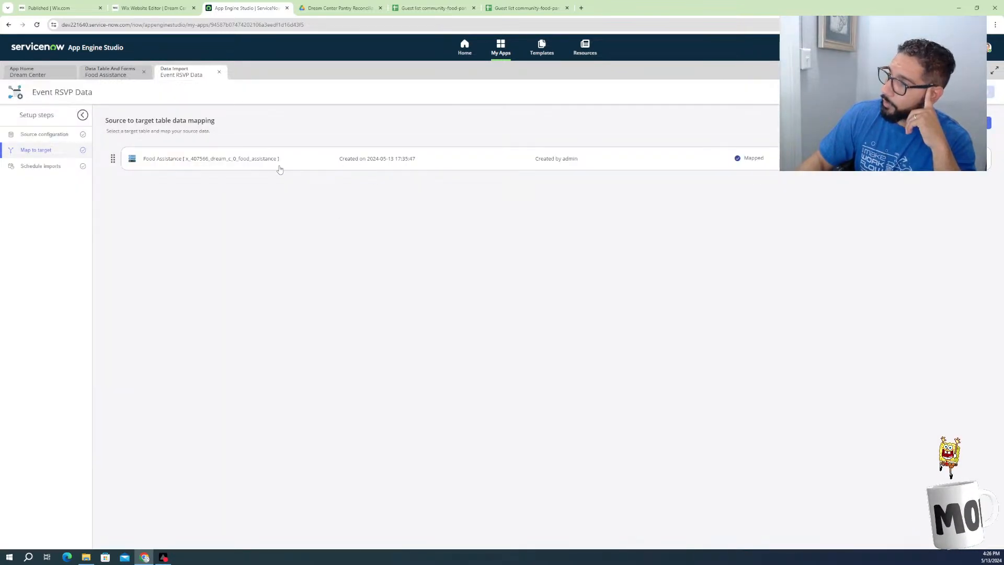
left_click(280, 166)
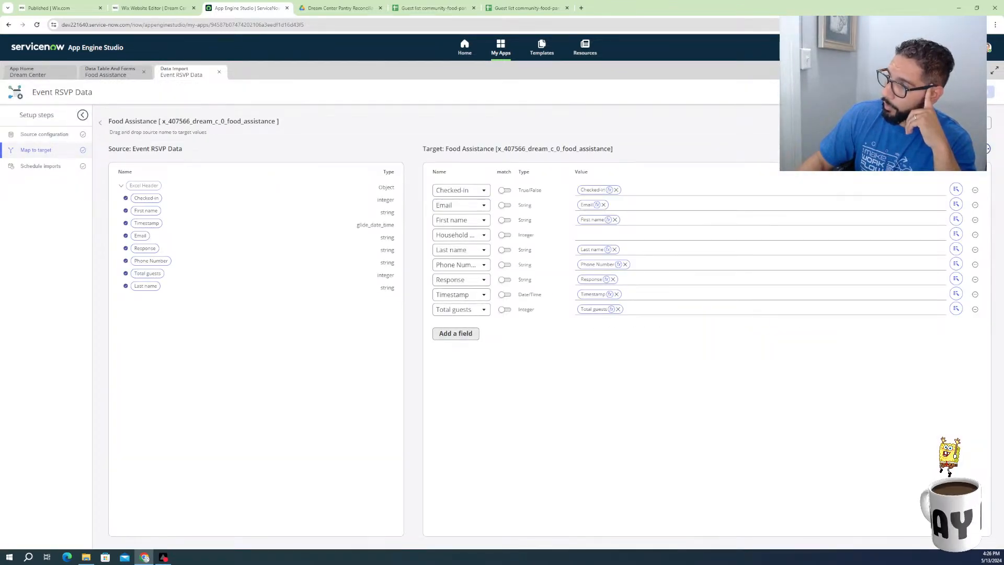
left_click(985, 149)
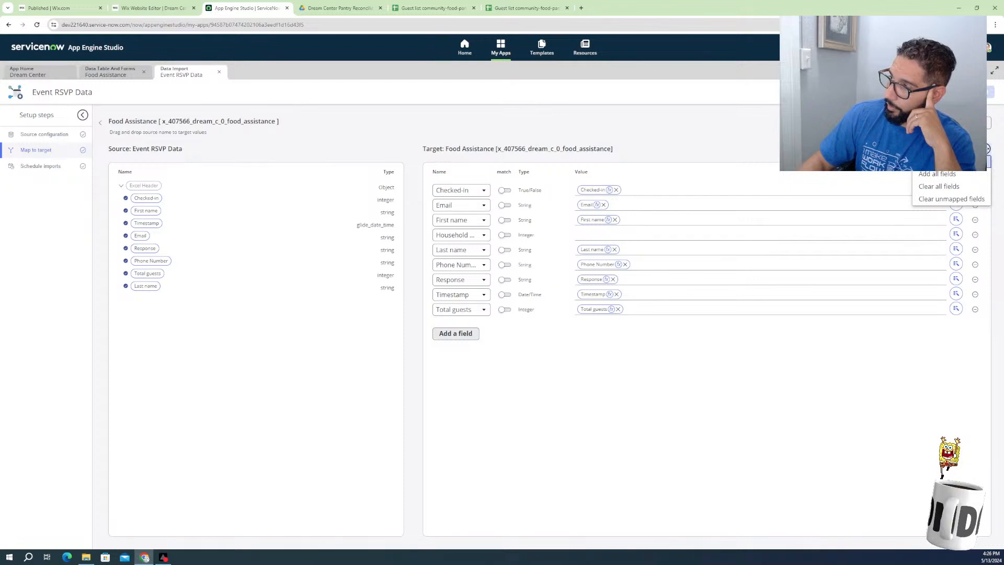
left_click(955, 191)
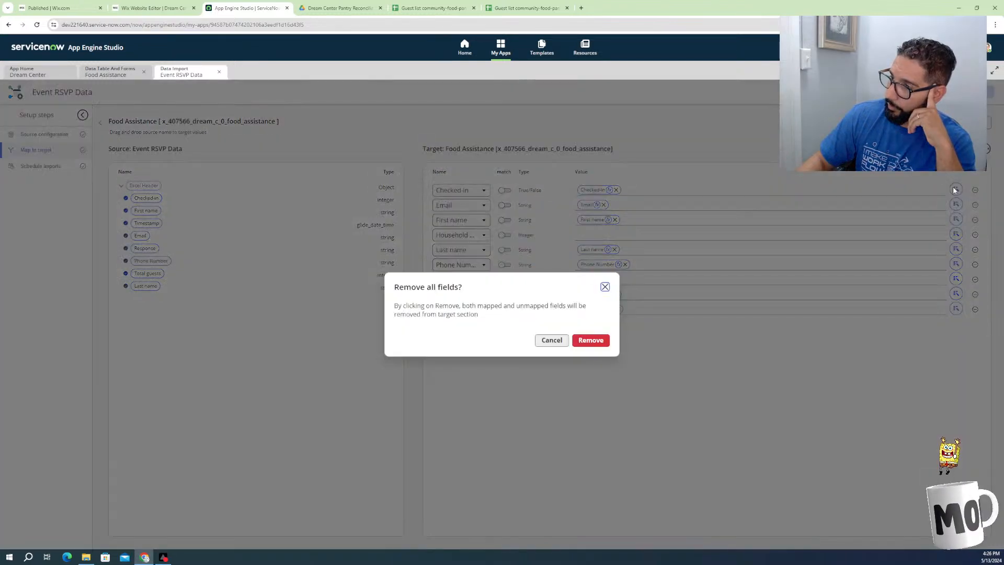
left_click(585, 340)
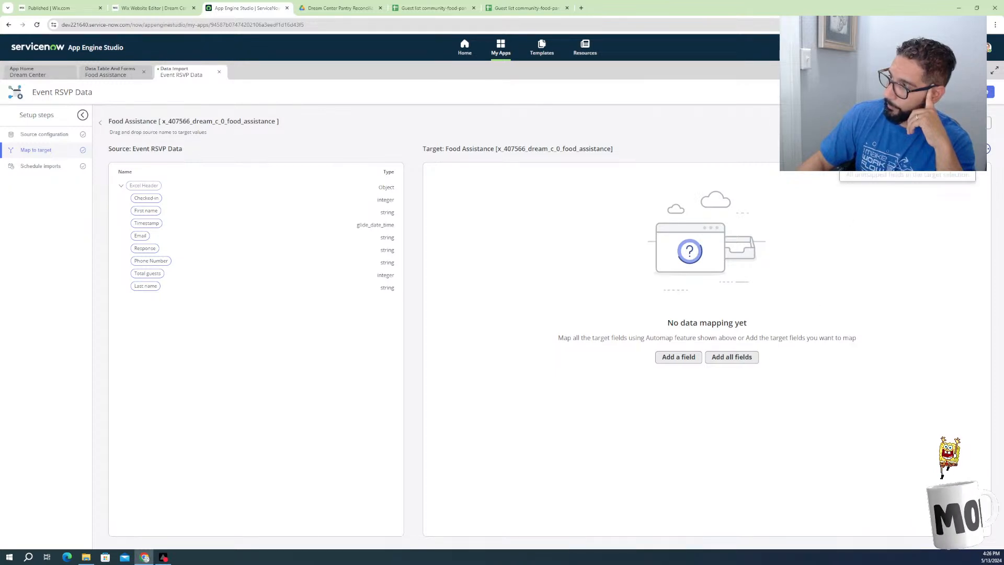
left_click(908, 143)
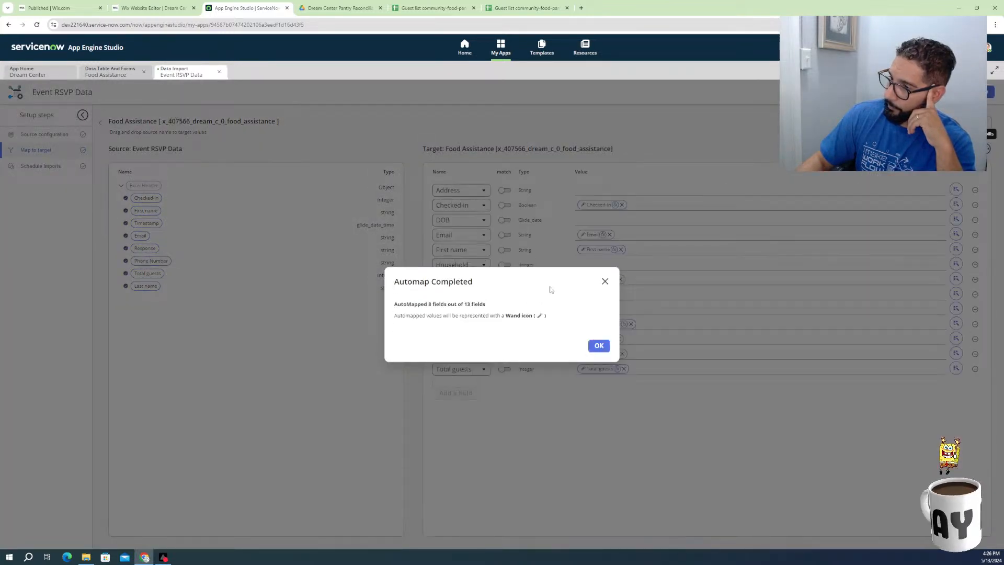
left_click(595, 346)
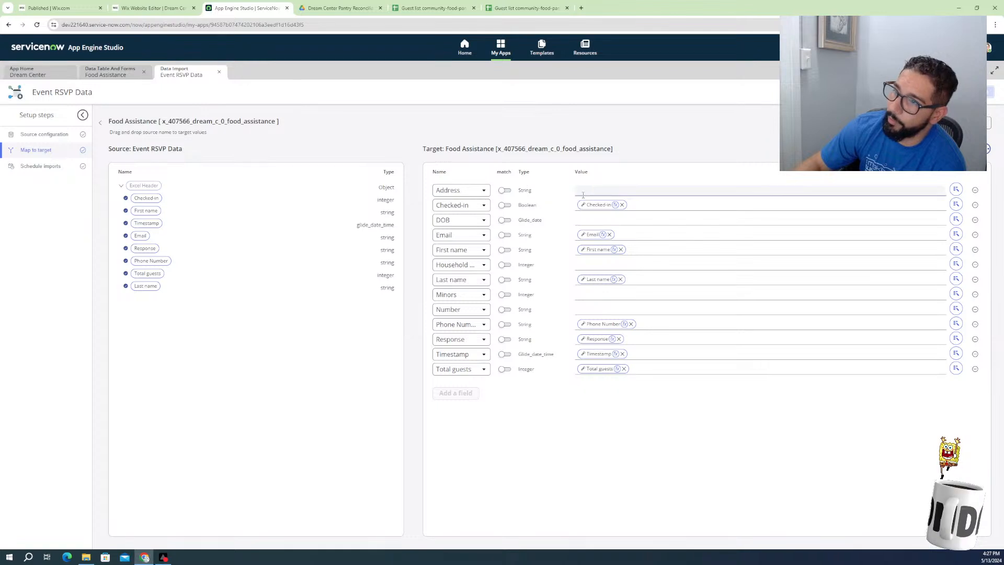
Run the Scheduled Run Once import of the Event RSVP Data and dismiss the notification
left_click(56, 168)
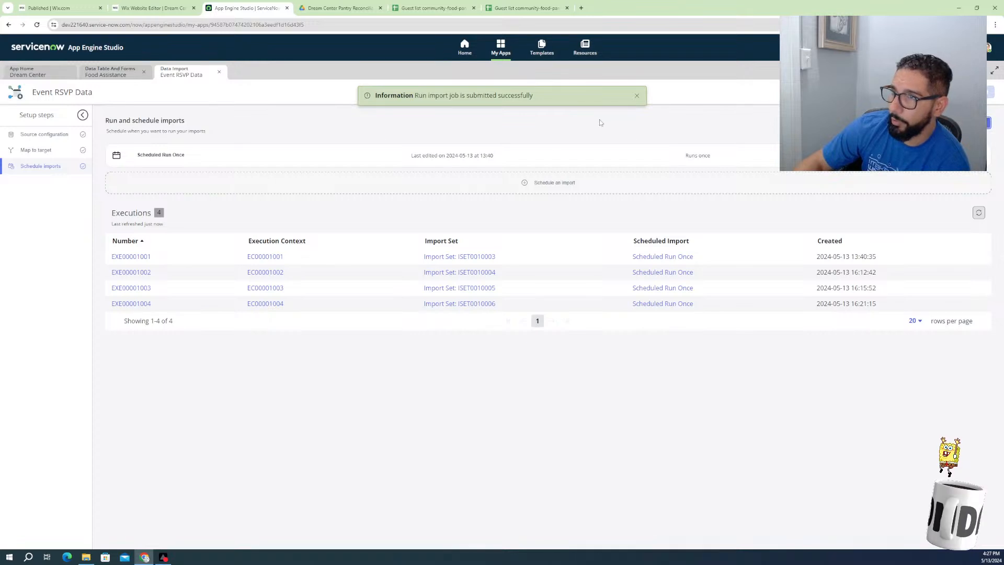
left_click(637, 97)
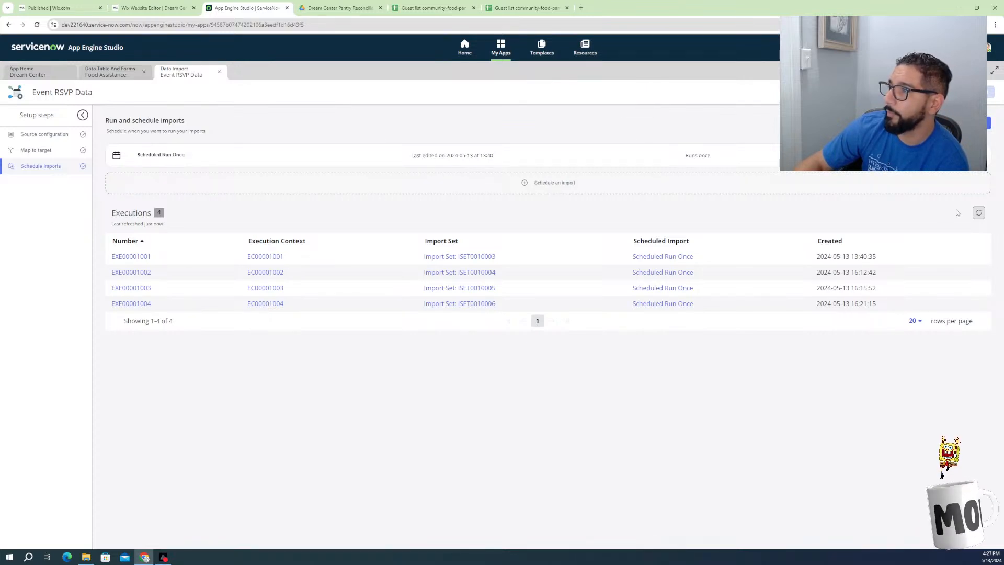
Refresh the import executions and review the row results of the newest Scheduled Run Once execution
left_click(979, 213)
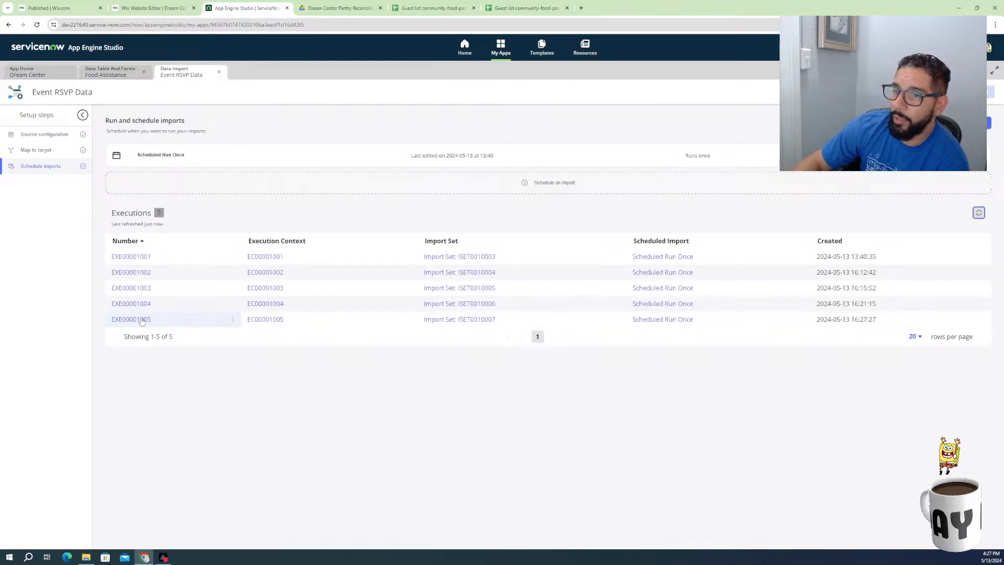
left_click(134, 319)
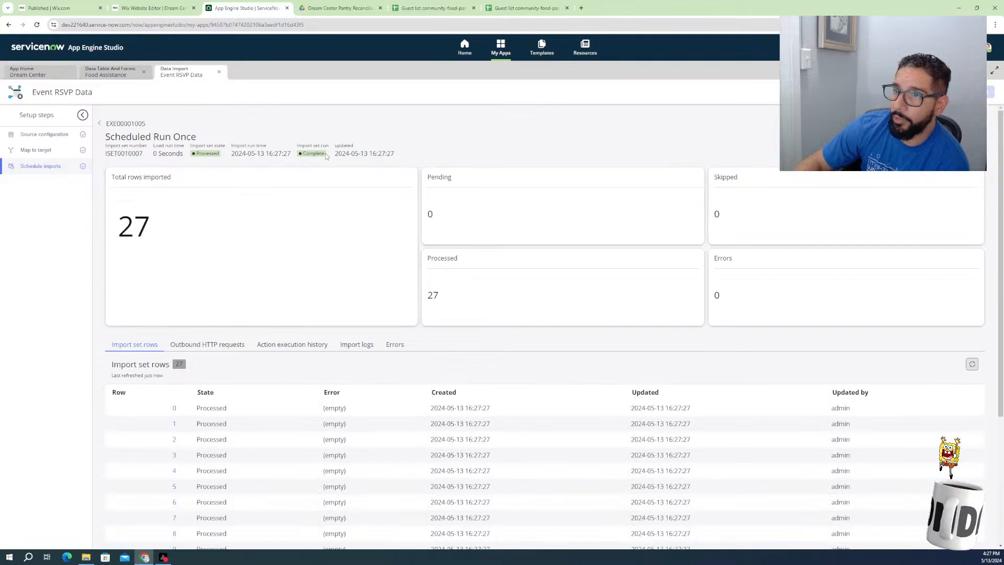
scroll(214, 471, "down", 3)
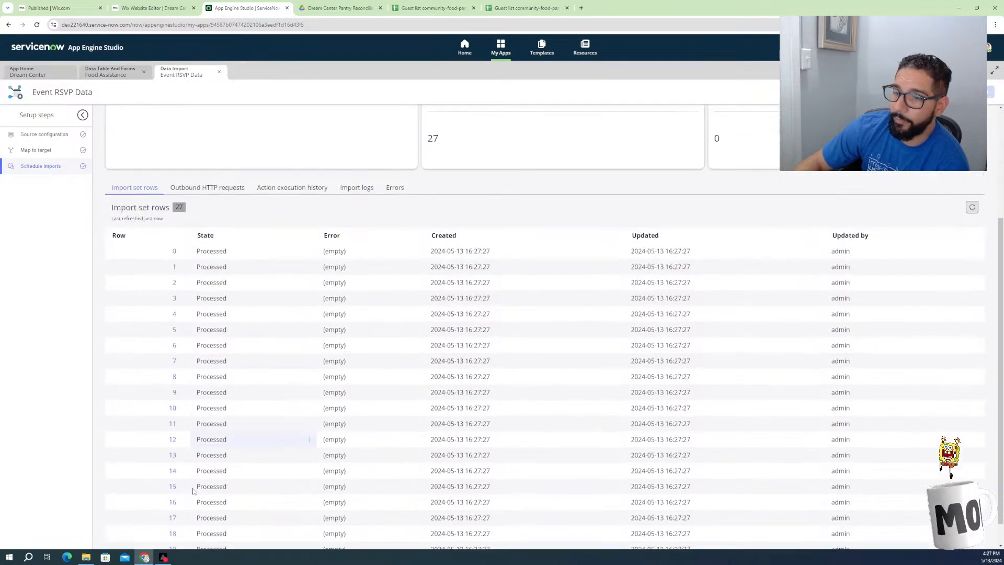
scroll(220, 269, "up", 3)
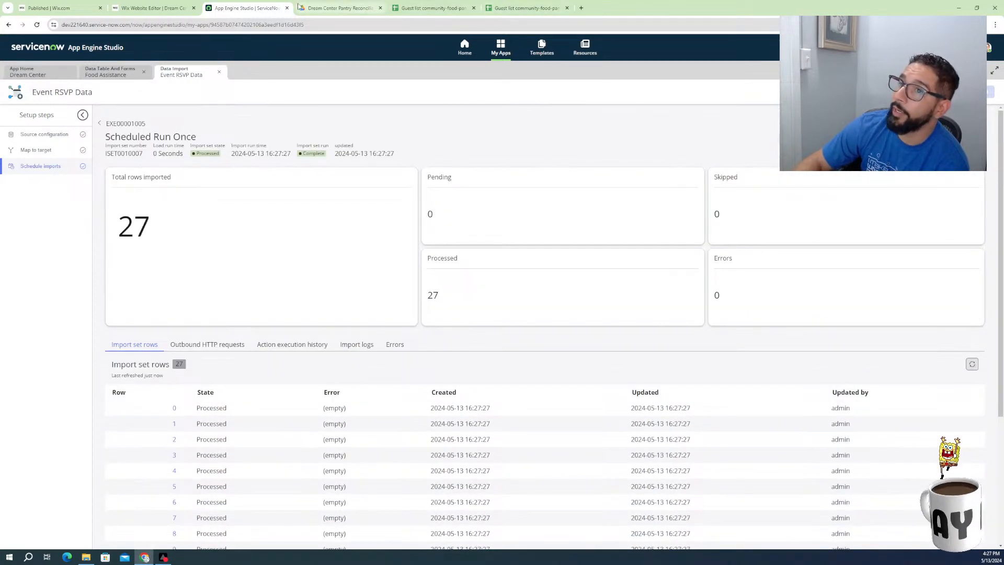
Close and reopen the Food Assistance table from the Dream Center data list, and view its last page of records
left_click(138, 71)
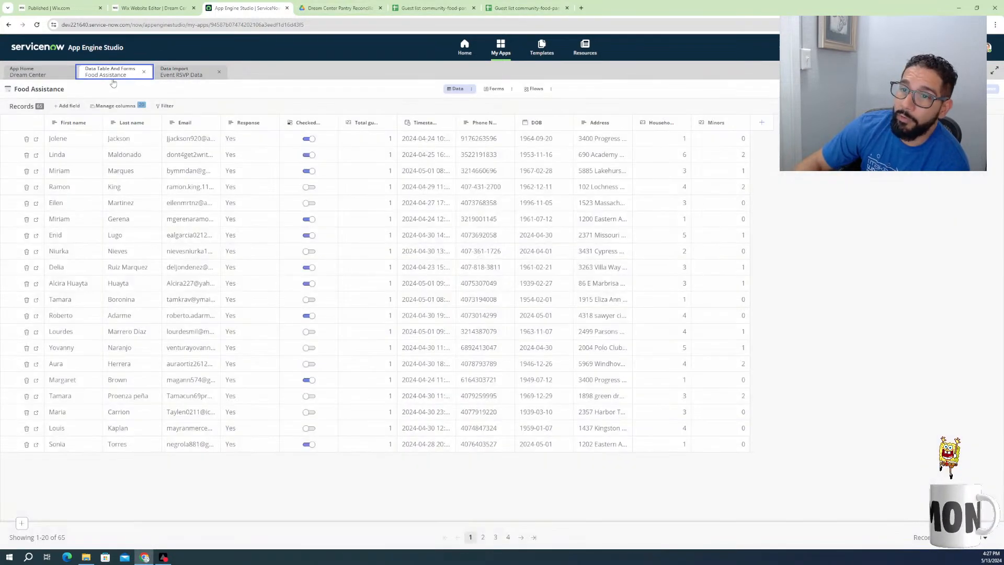
left_click(144, 72)
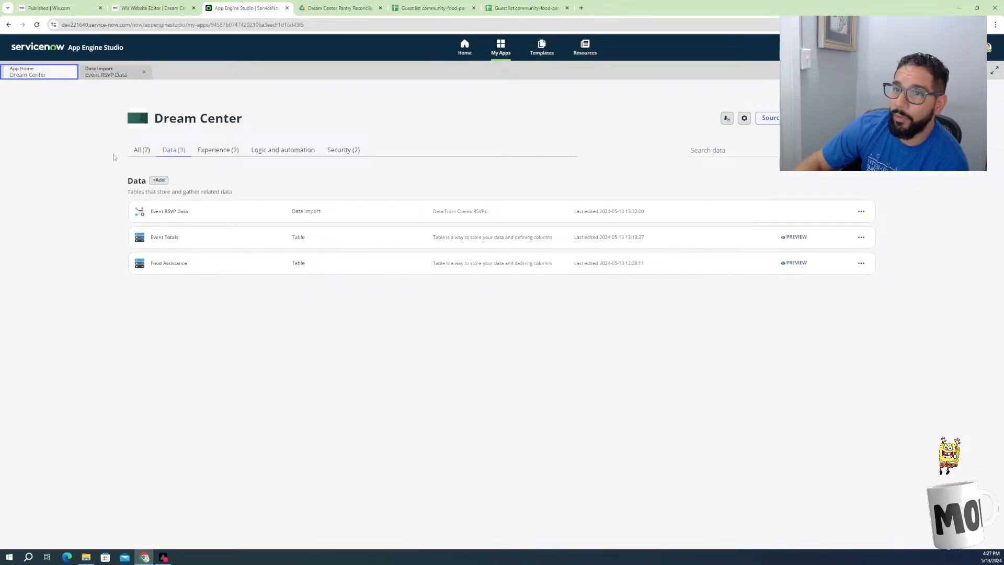
left_click(168, 263)
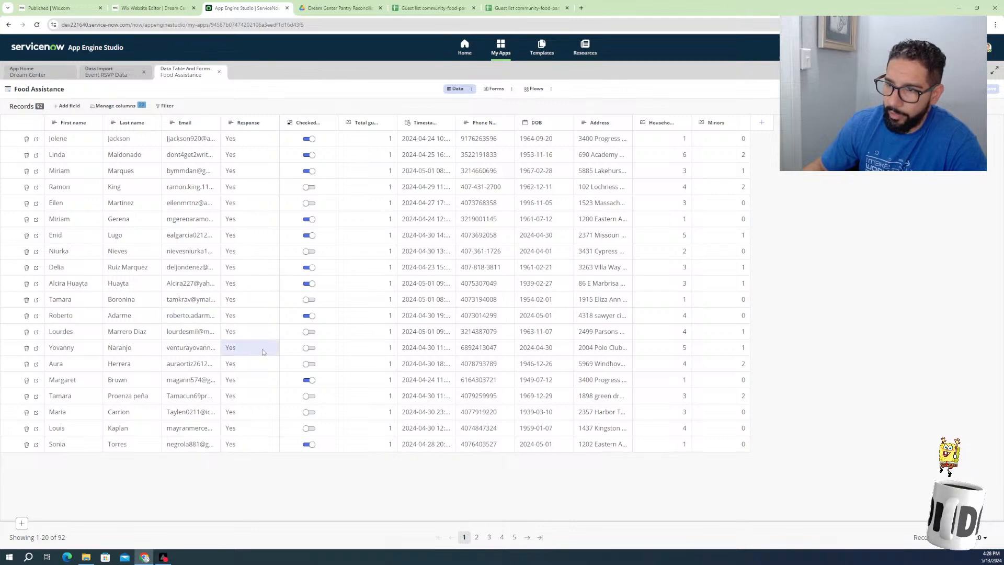
left_click(515, 538)
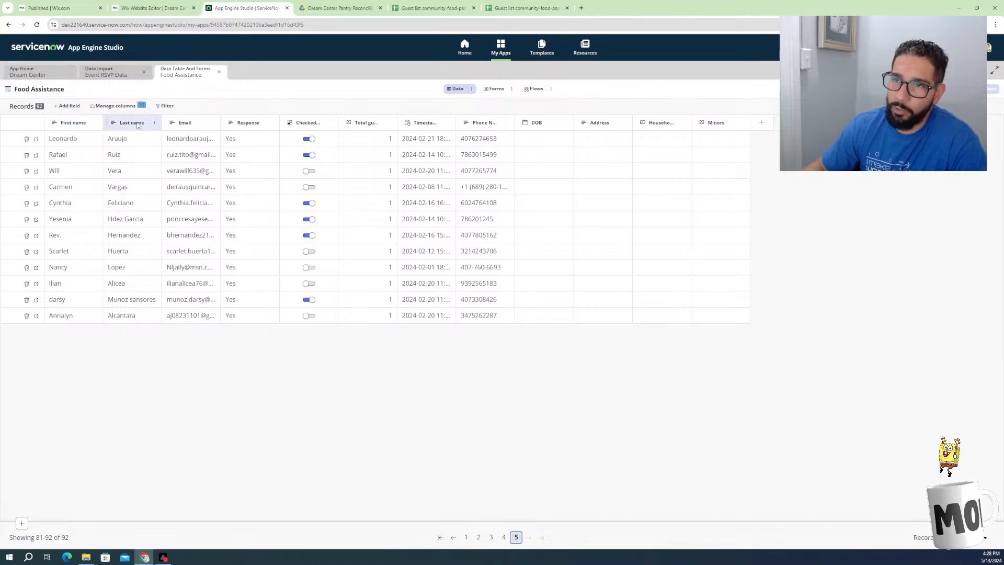
Sort the Food Assistance records by Last name A to Z and return to the first page
left_click(154, 124)
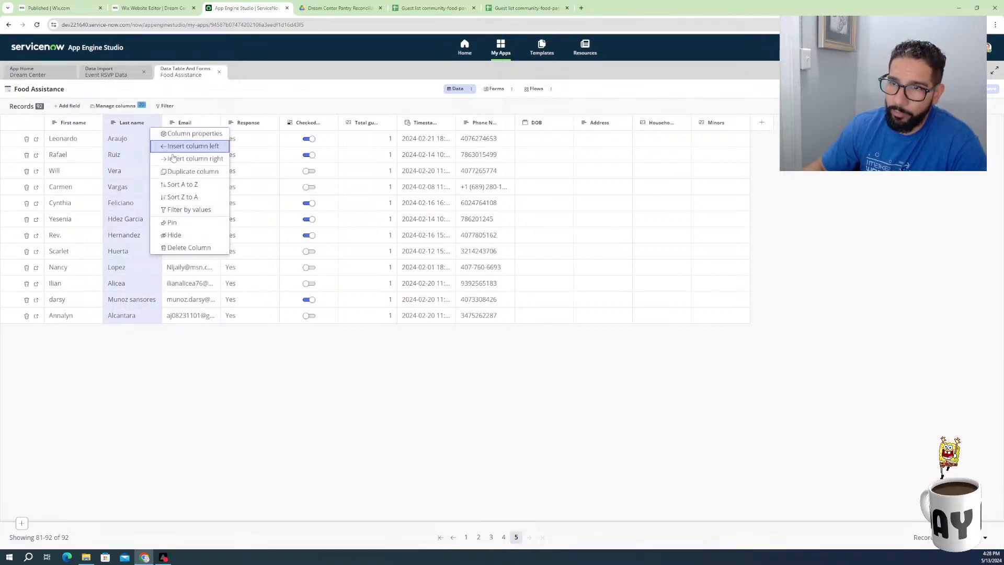
left_click(181, 186)
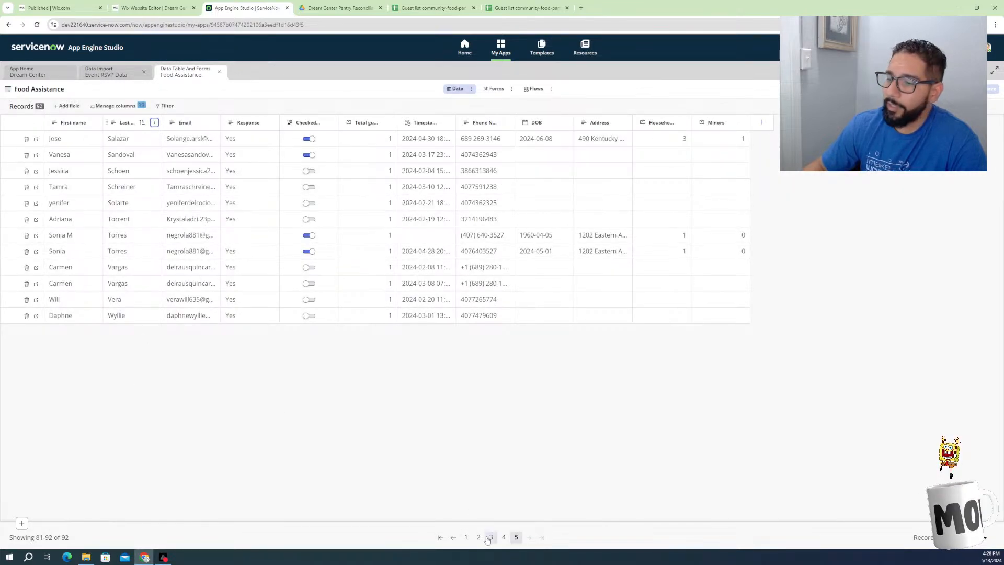
left_click(466, 538)
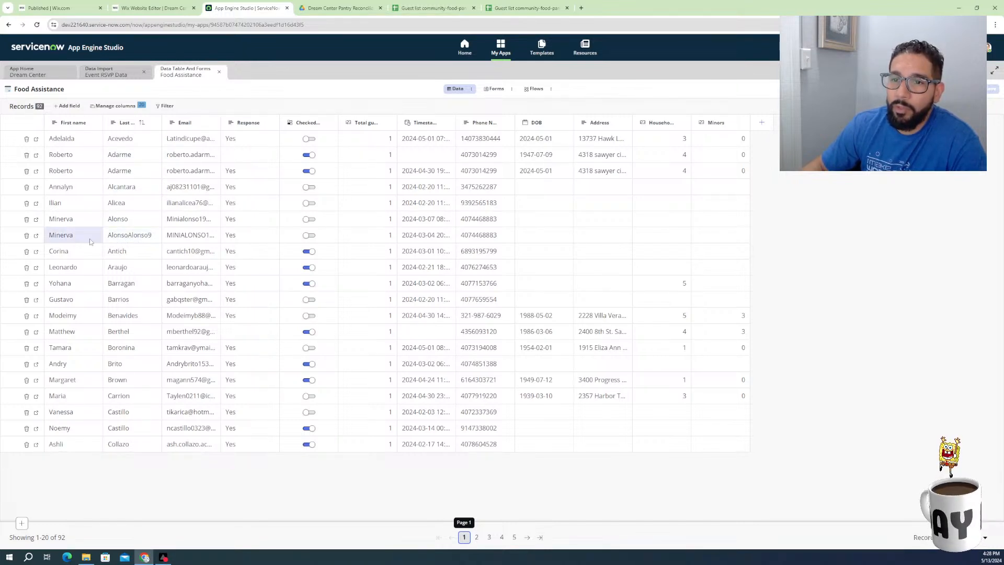
Correct the last name that is repeated and ends in a stray 9, leaving the surname only once
left_click(152, 238)
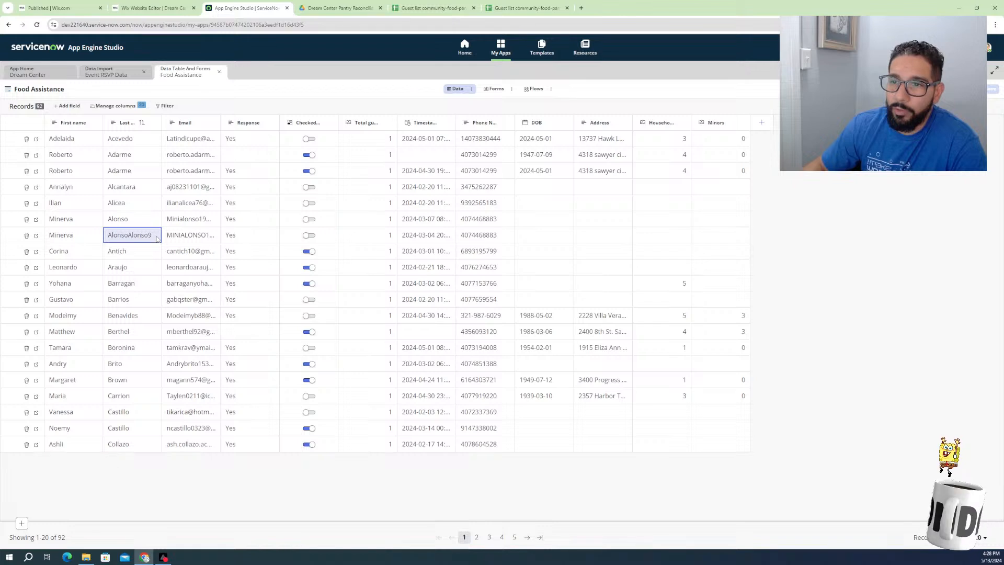
left_click(157, 238)
key("BackSpace")
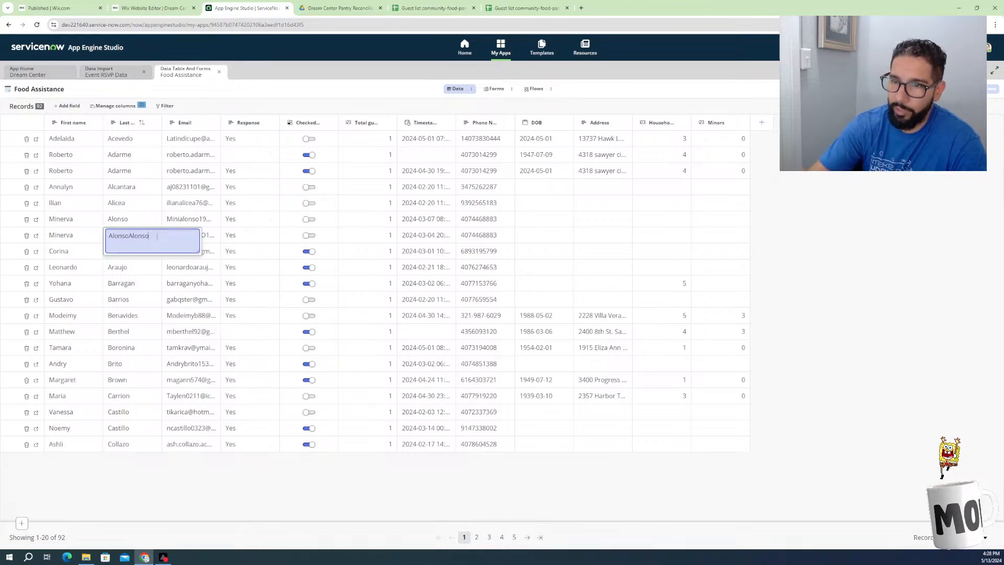
key("BackSpace")
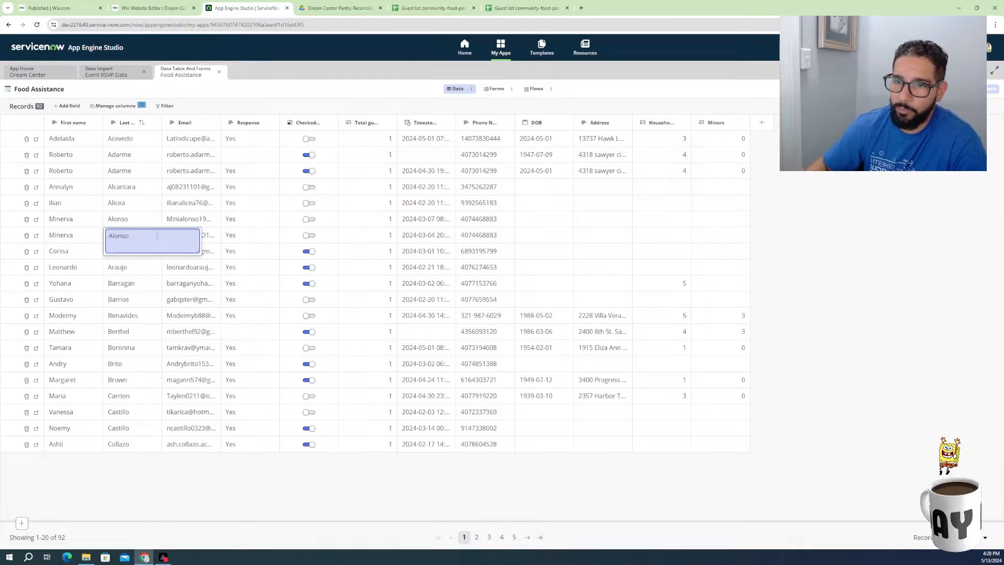
left_click(145, 272)
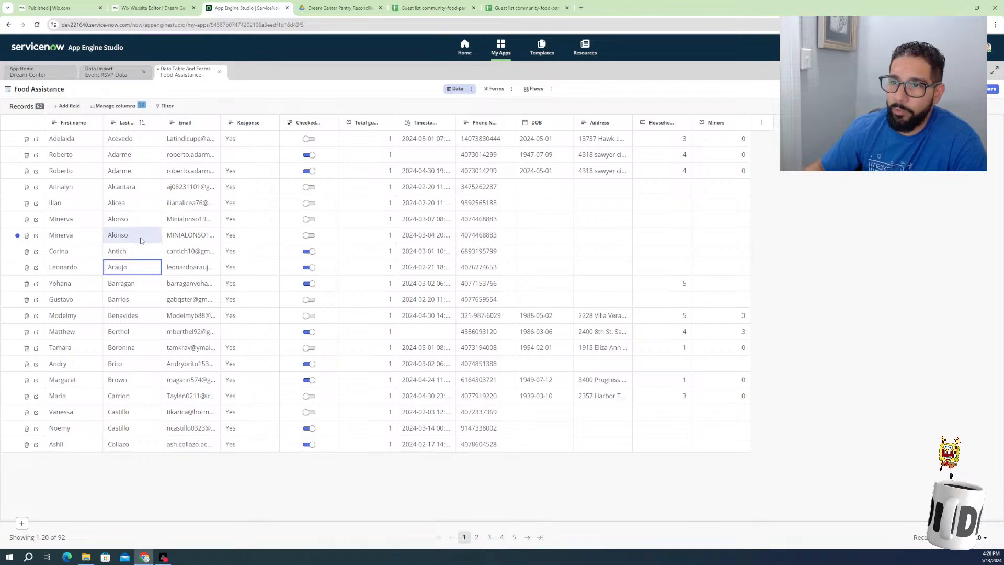
left_click(198, 238)
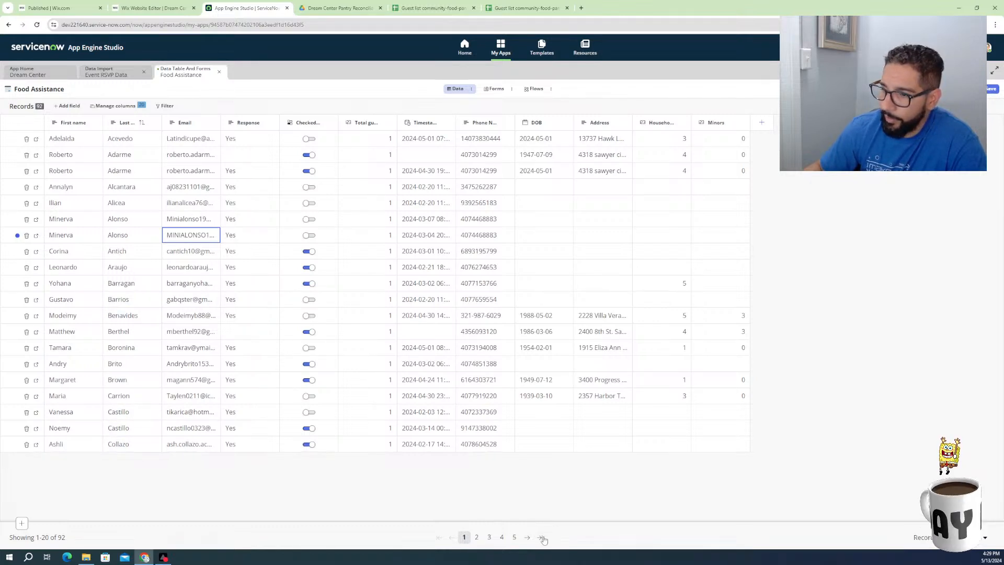
Hide the Phone Number, Email and DOB columns in the Food Assistance table
left_click(527, 537)
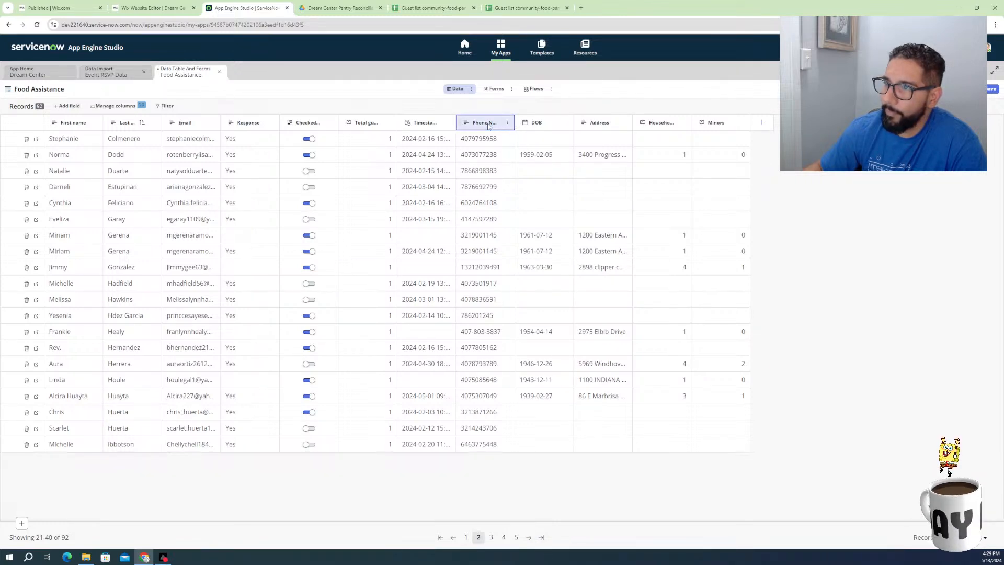
left_click(508, 124)
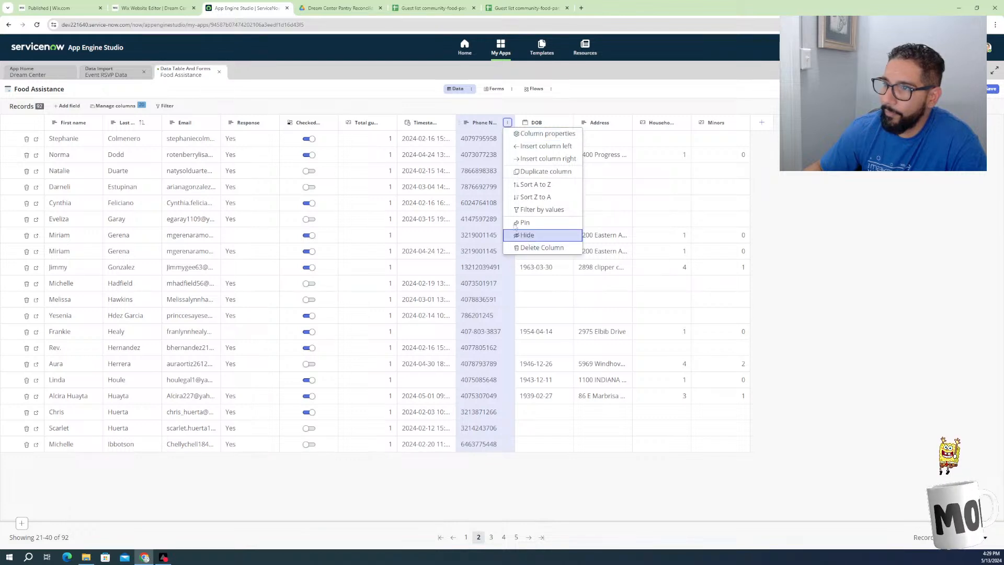
left_click(528, 236)
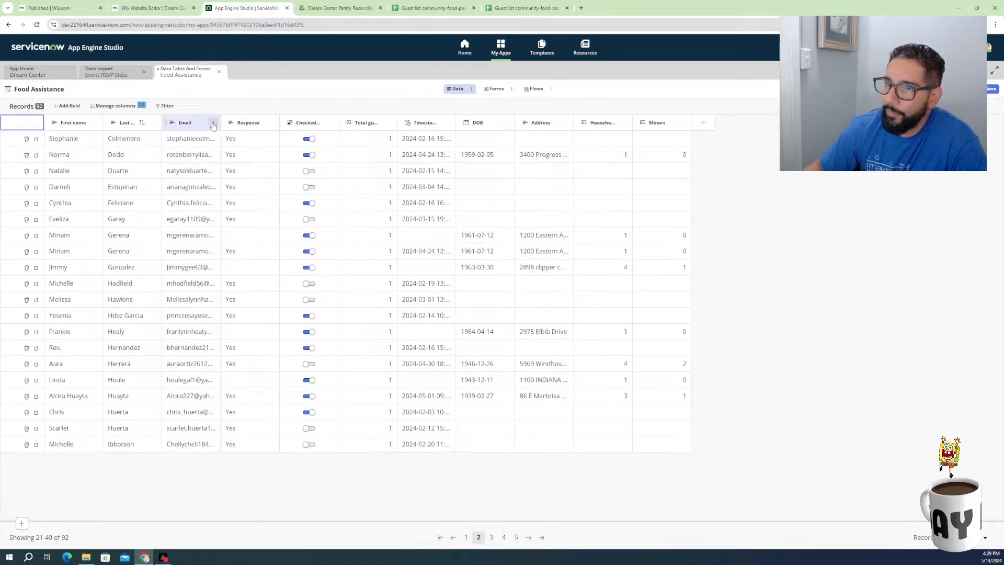
left_click(213, 124)
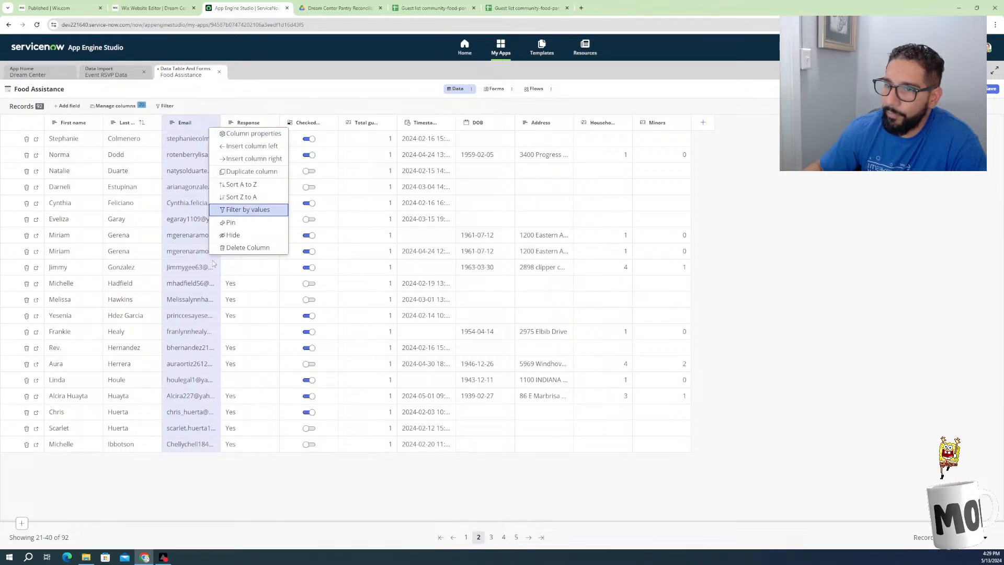
left_click(230, 235)
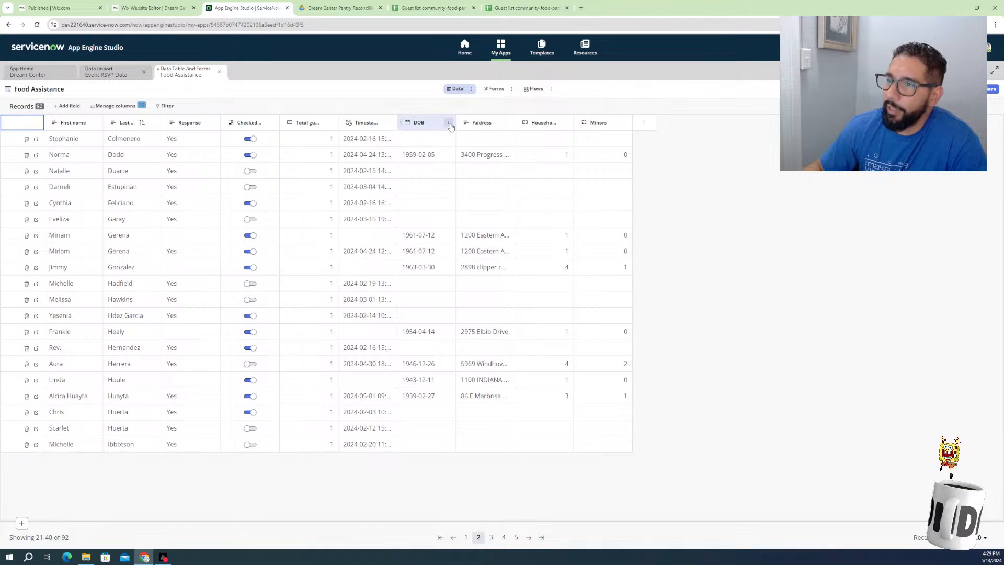
left_click(449, 123)
left_click(464, 235)
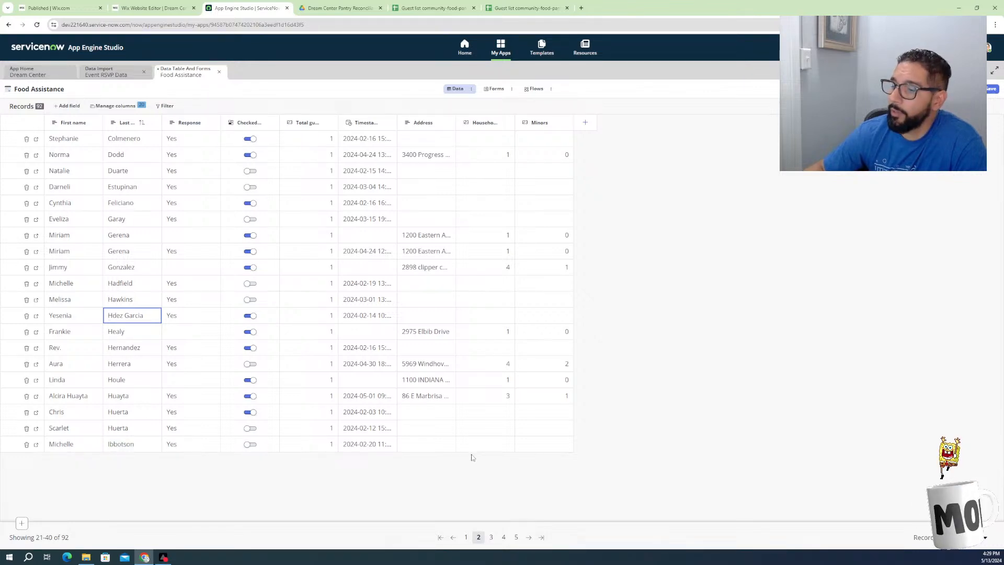
Review the remaining pages of sorted Food Assistance records for repeat guests, then check the import results and app home before returning to the table
left_click(529, 537)
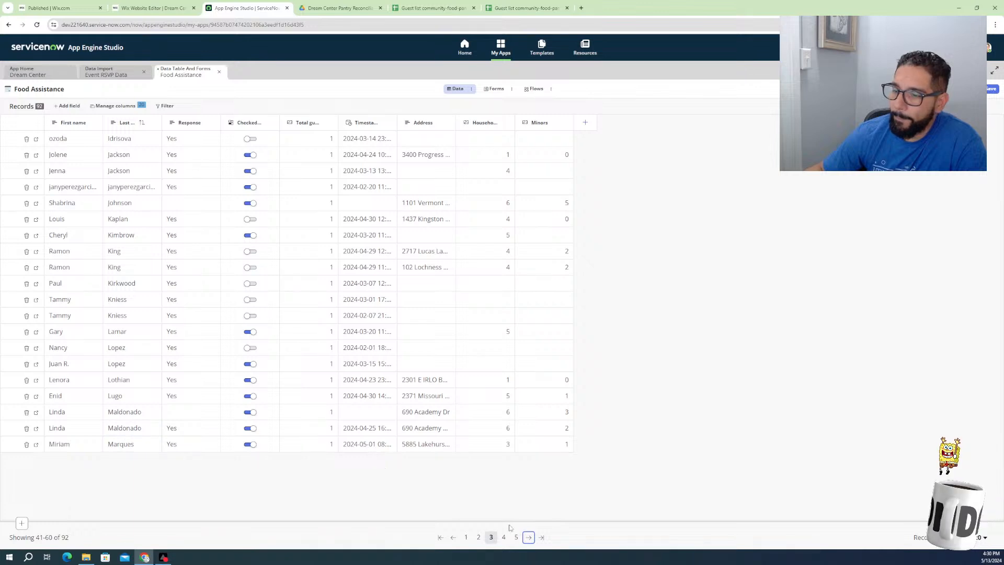
left_click(529, 538)
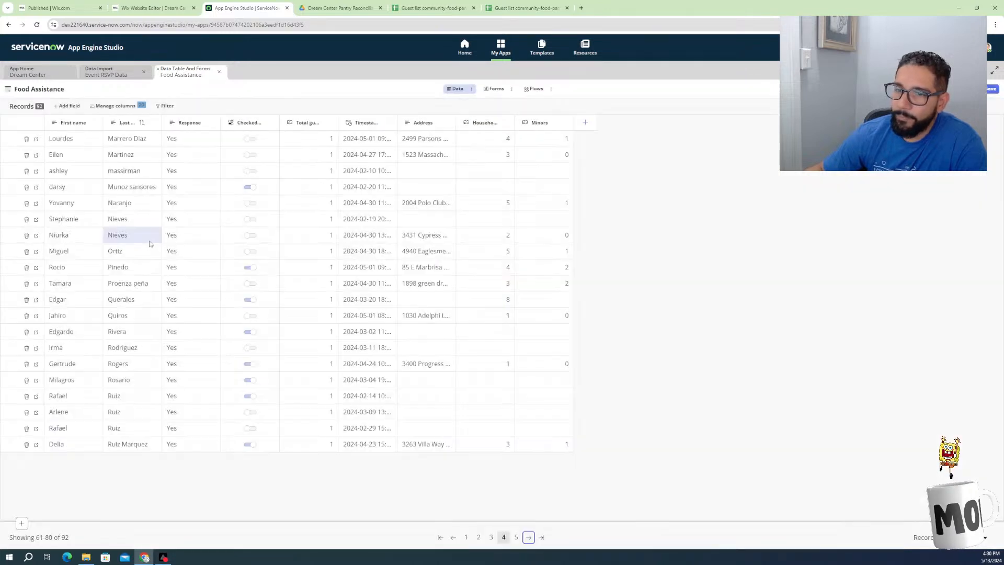
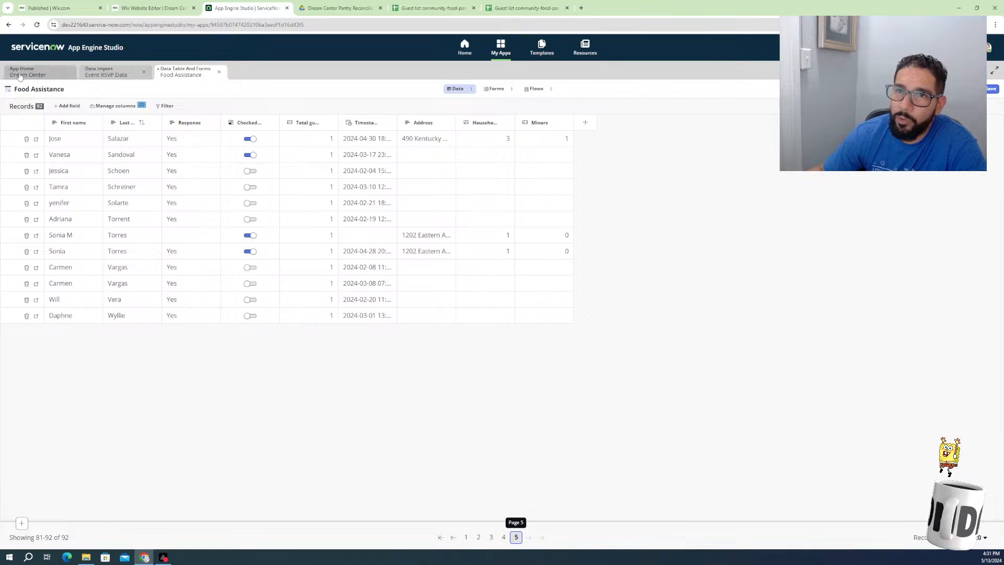
left_click(112, 80)
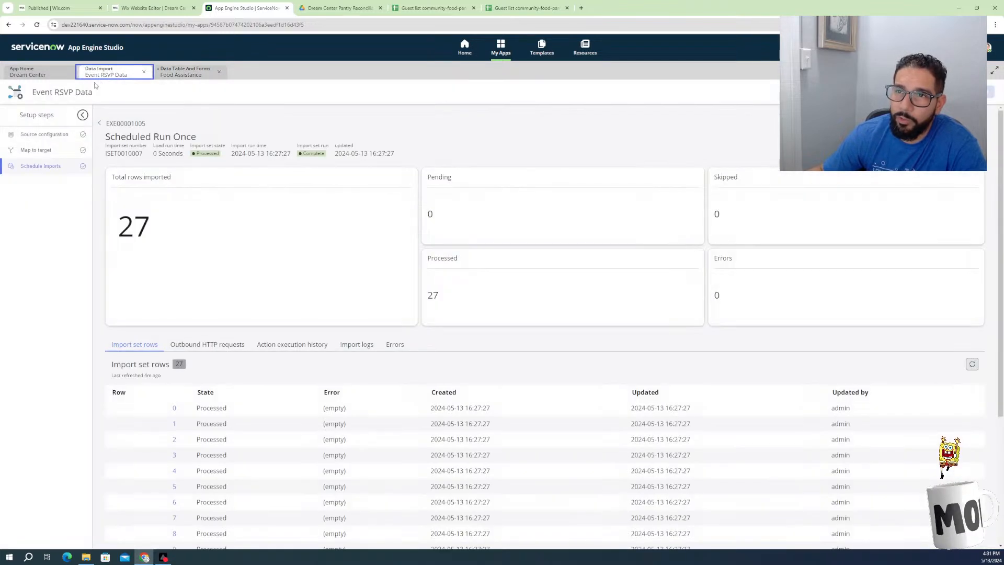
left_click(46, 72)
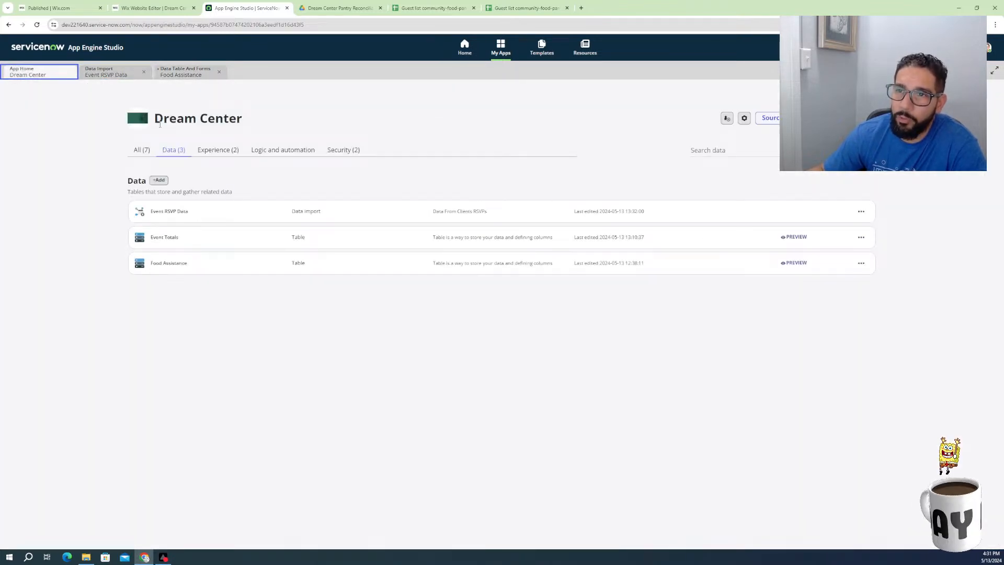
left_click(170, 266)
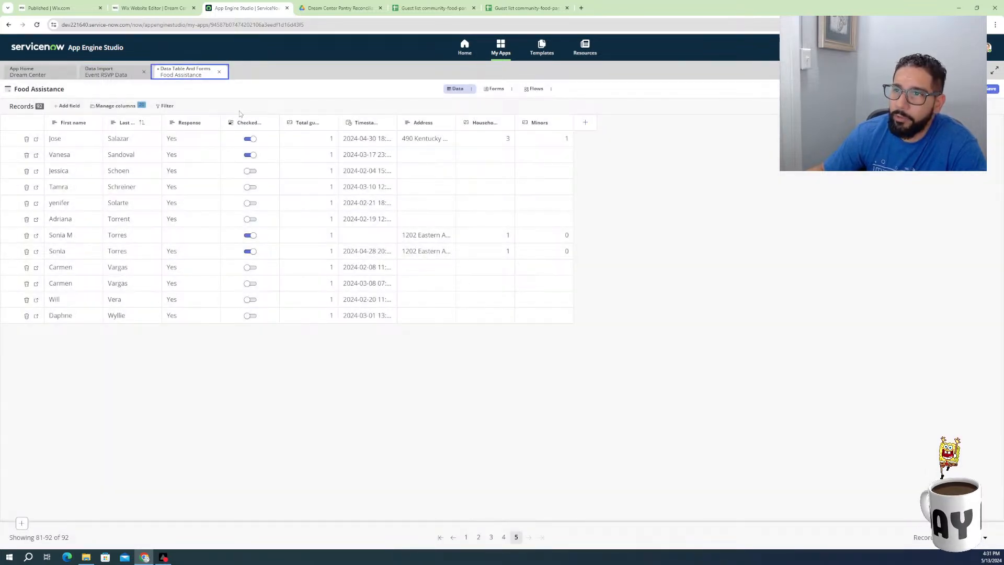
Dismiss the prompt about leaving the Food Assistance table without saving, and save the pending record change
left_click(471, 89)
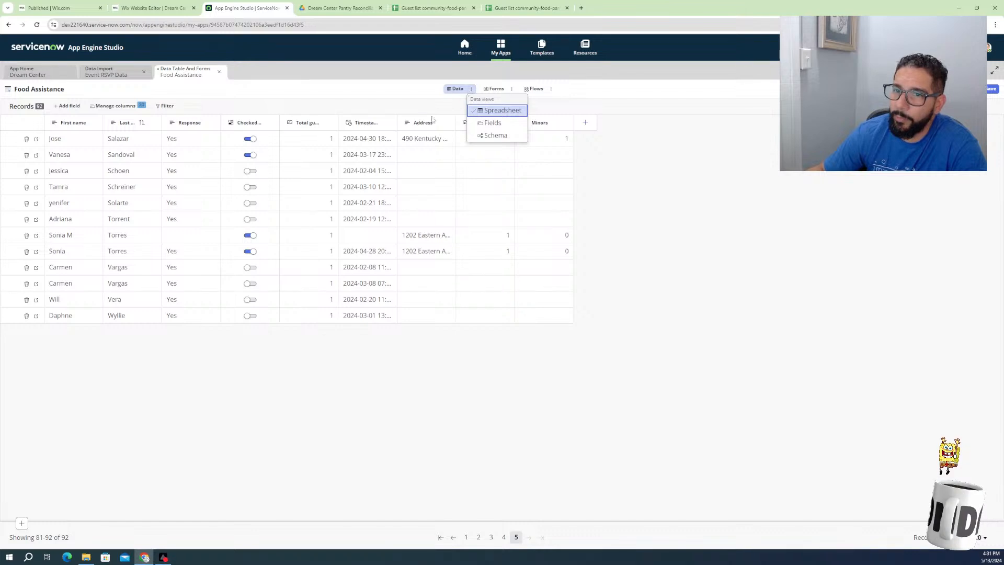
left_click(487, 125)
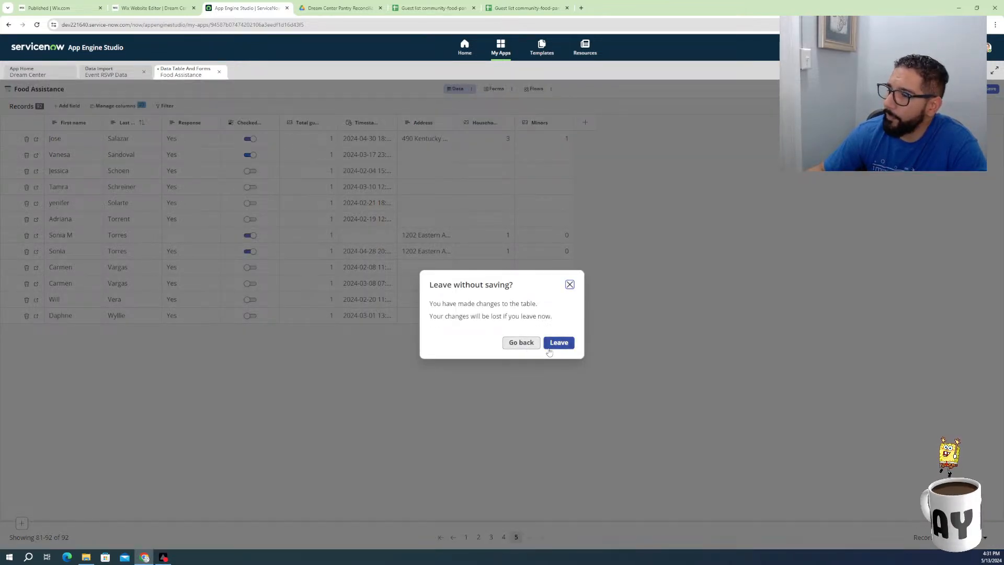
left_click(570, 288)
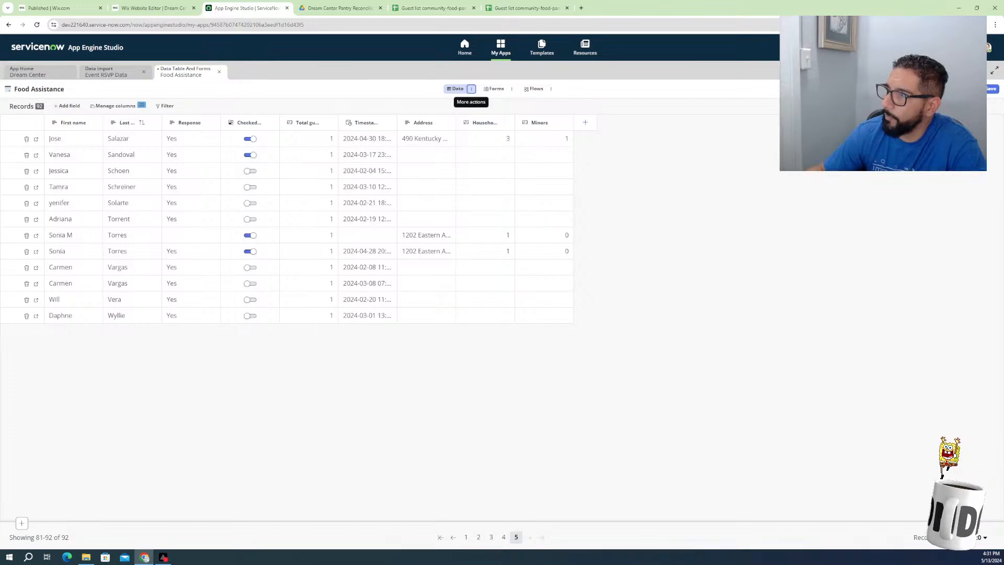
left_click(472, 91)
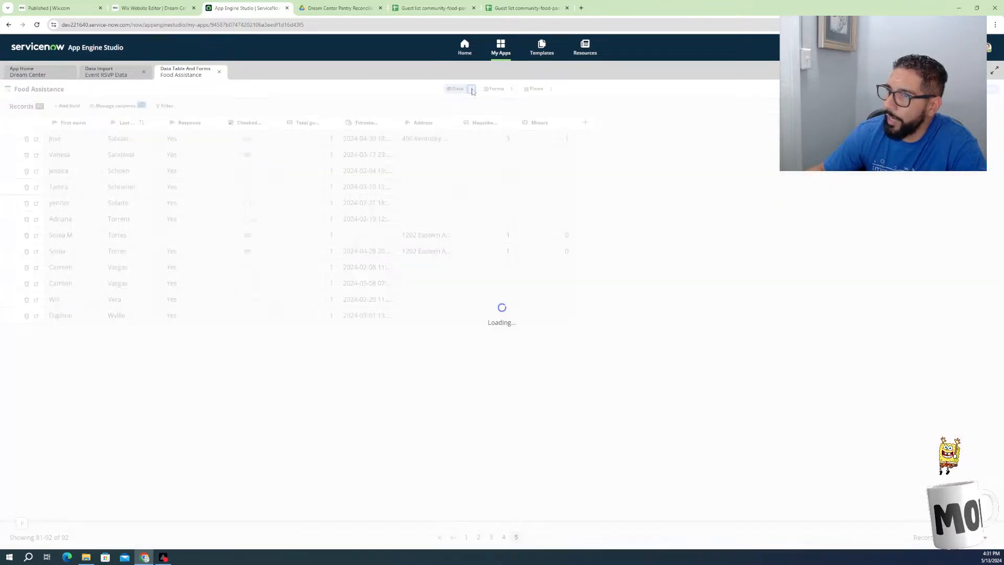
Show the Food Assistance table's fields and add a new field labelled Event
left_click(471, 90)
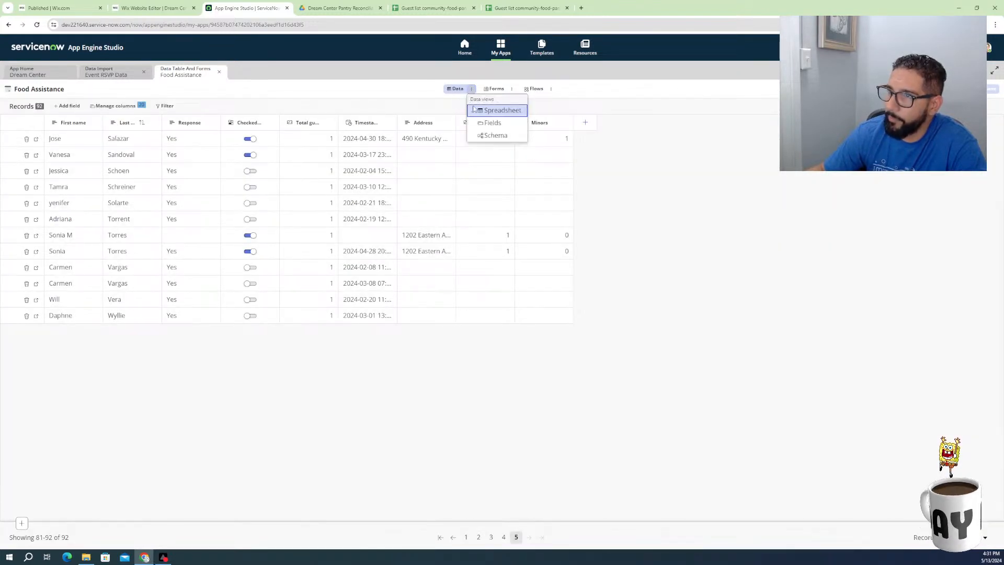
left_click(477, 125)
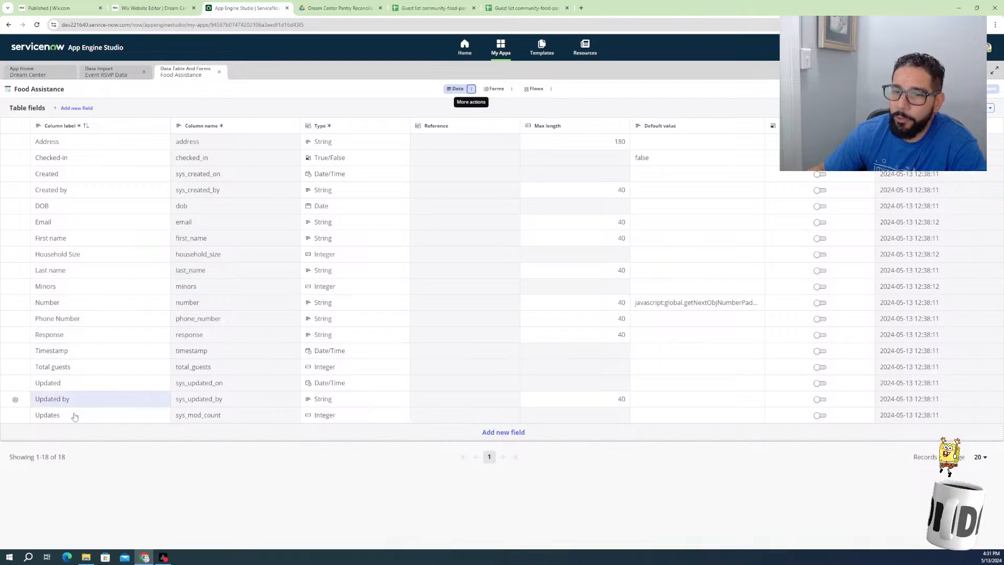
left_click(487, 433)
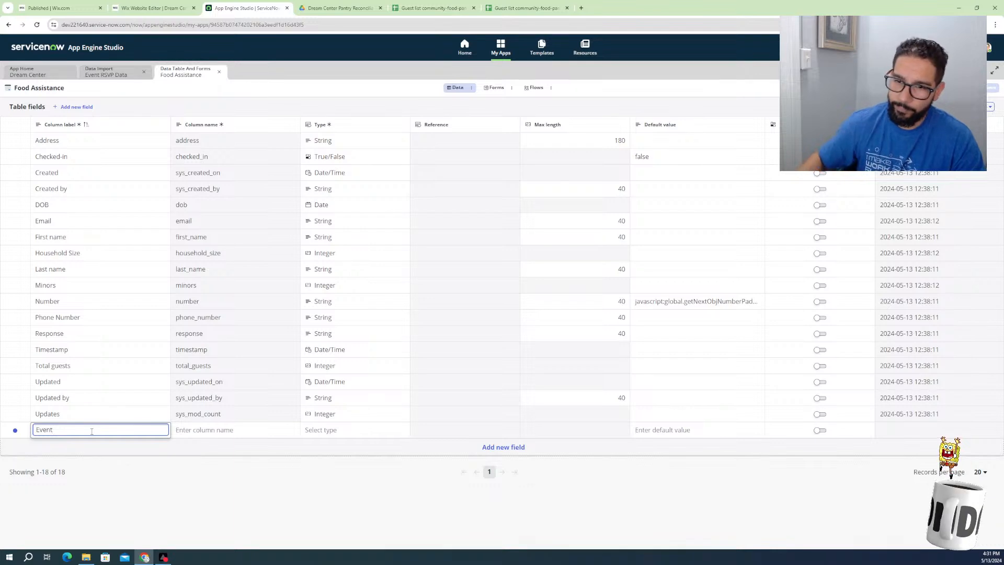
left_click(192, 428)
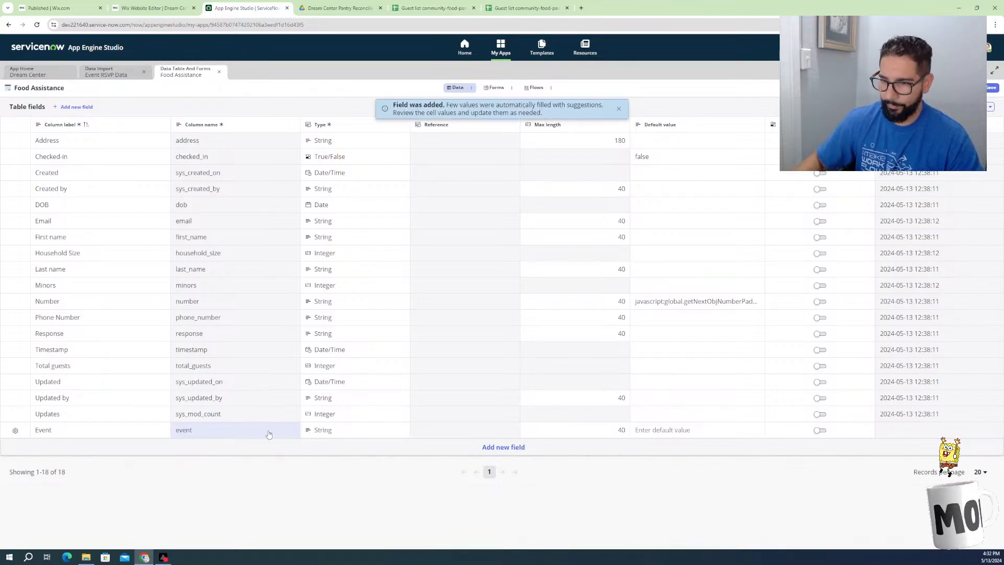
Set the Event field's type to Reference, pointing to the Event Totals table
left_click(336, 431)
type("ref")
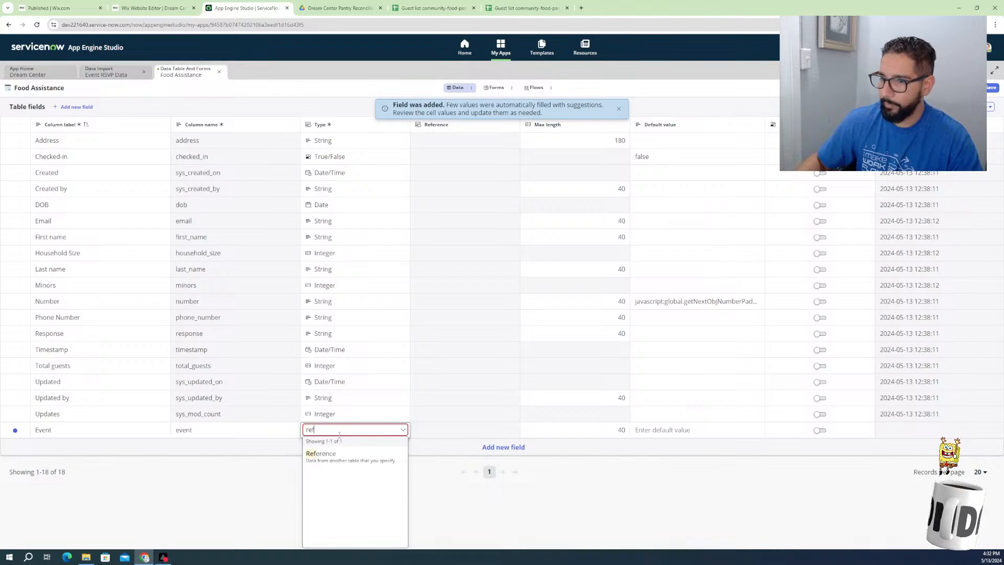
left_click(391, 456)
left_click(391, 457)
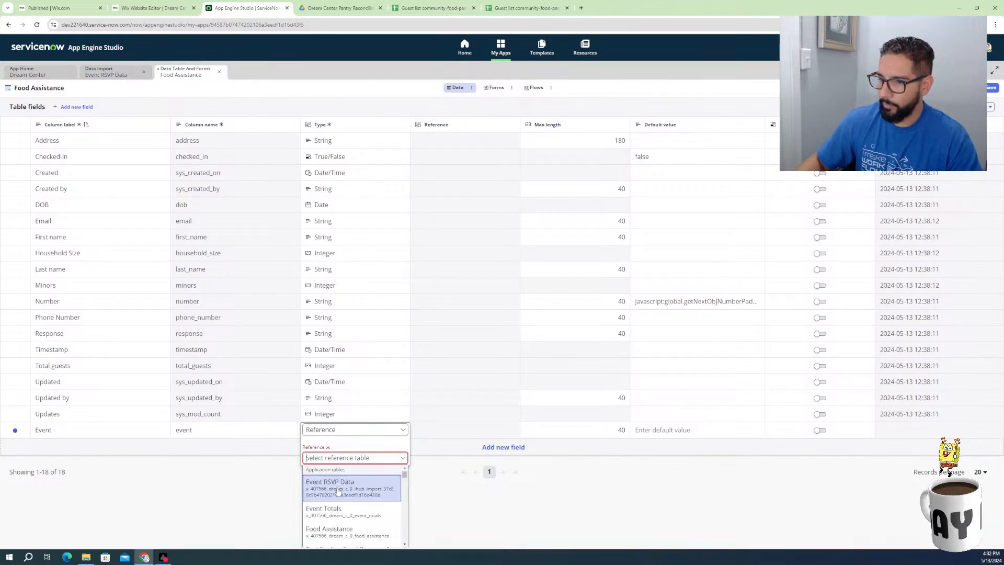
left_click(337, 517)
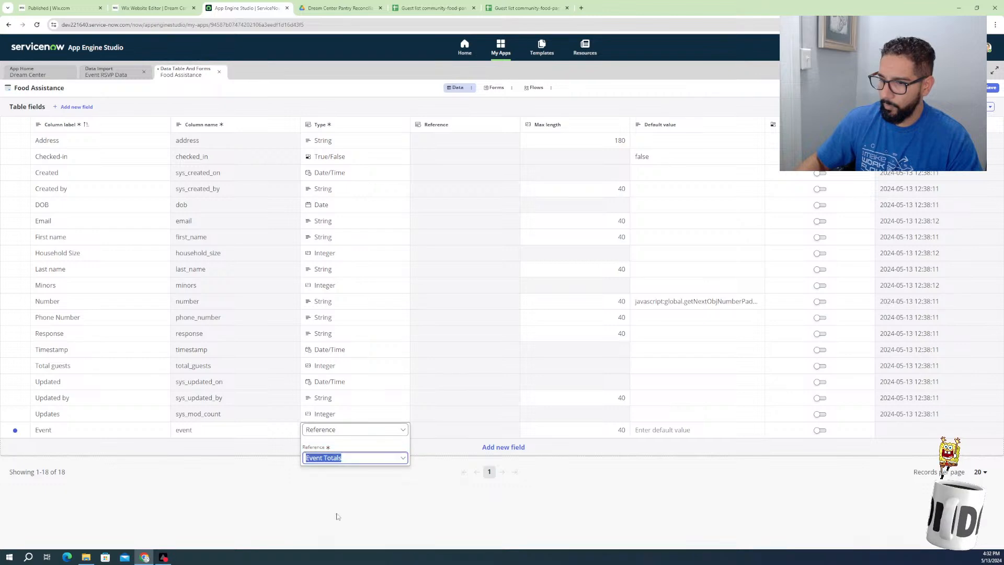
left_click(355, 490)
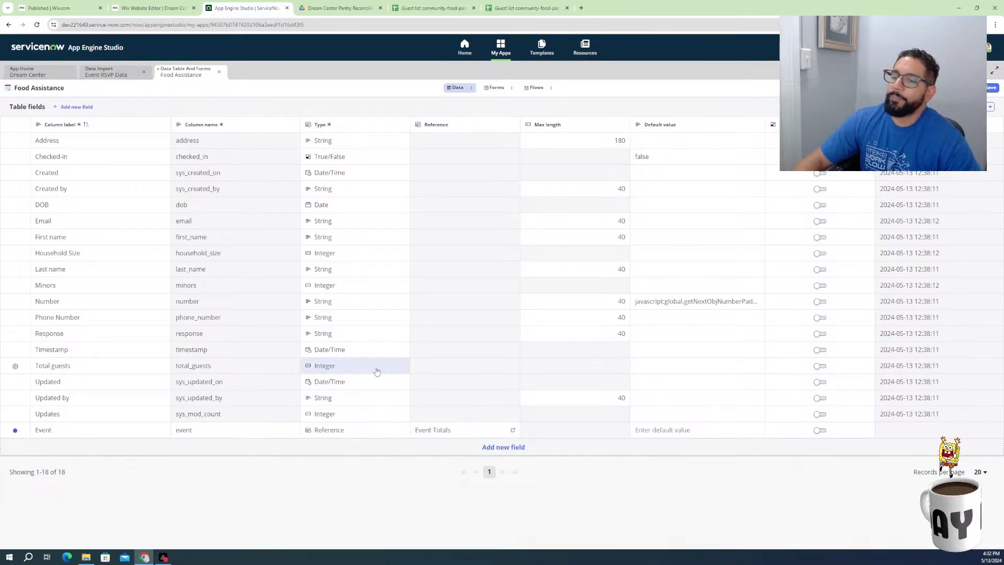
Switch to the Kissimmee location-3 guest list in Google Sheets and enter Event as a column header in L1
left_click(108, 78)
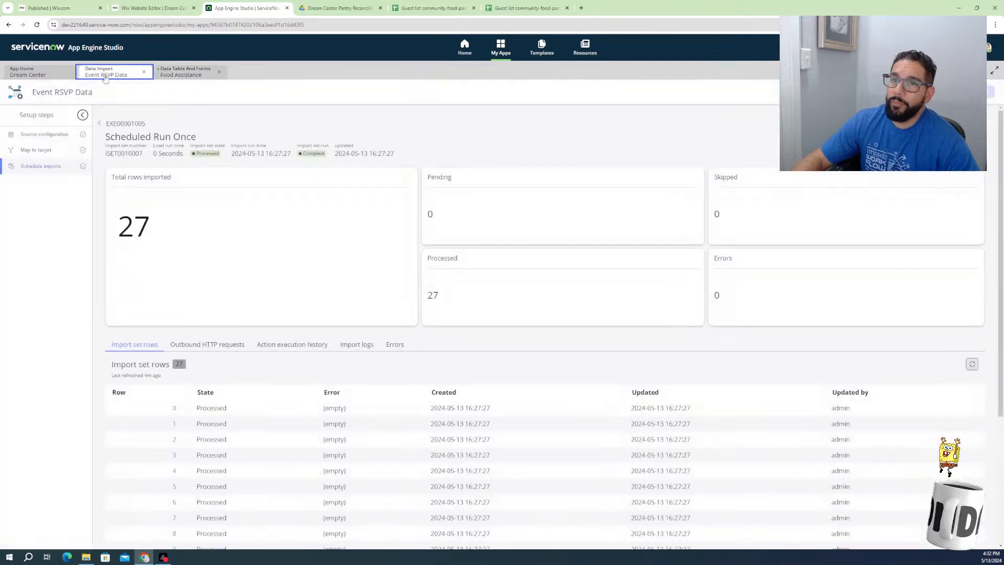
left_click(37, 74)
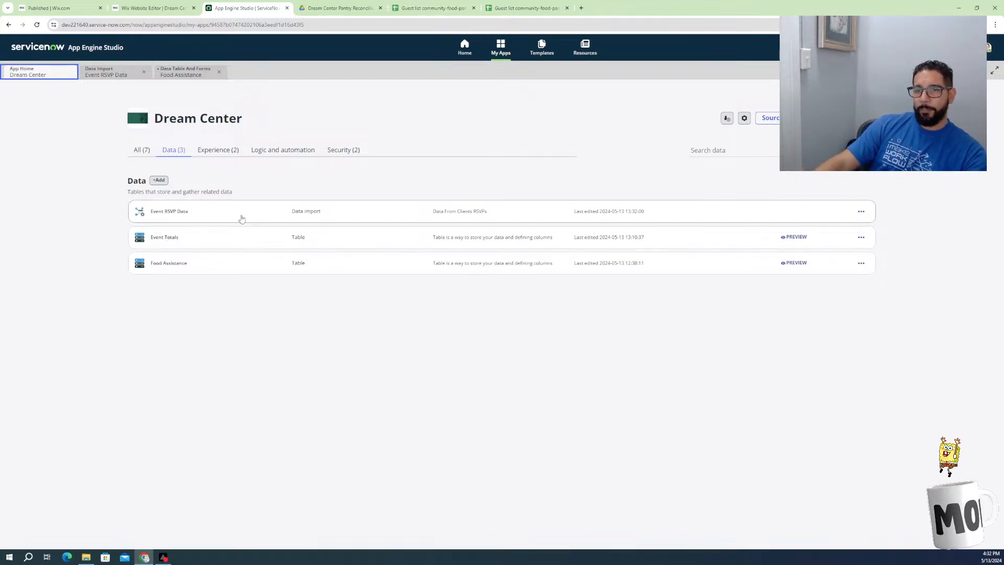
left_click(506, 9)
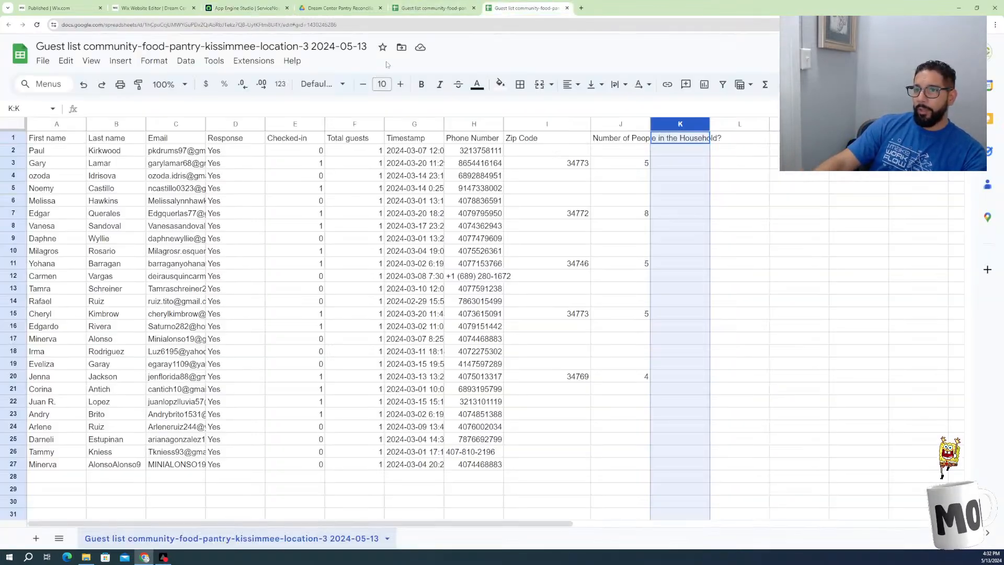
left_click(739, 125)
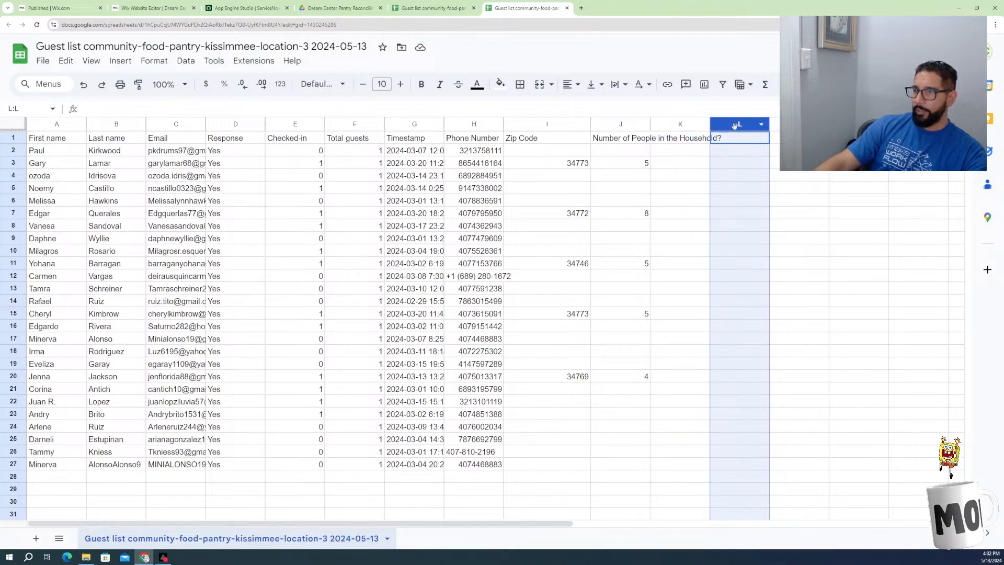
double_click(742, 139)
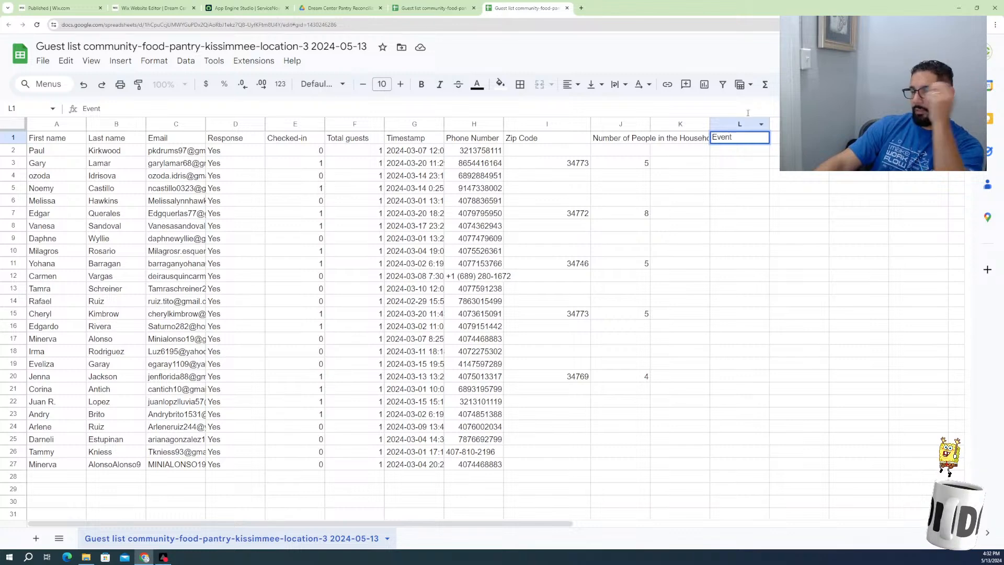
left_click(728, 138)
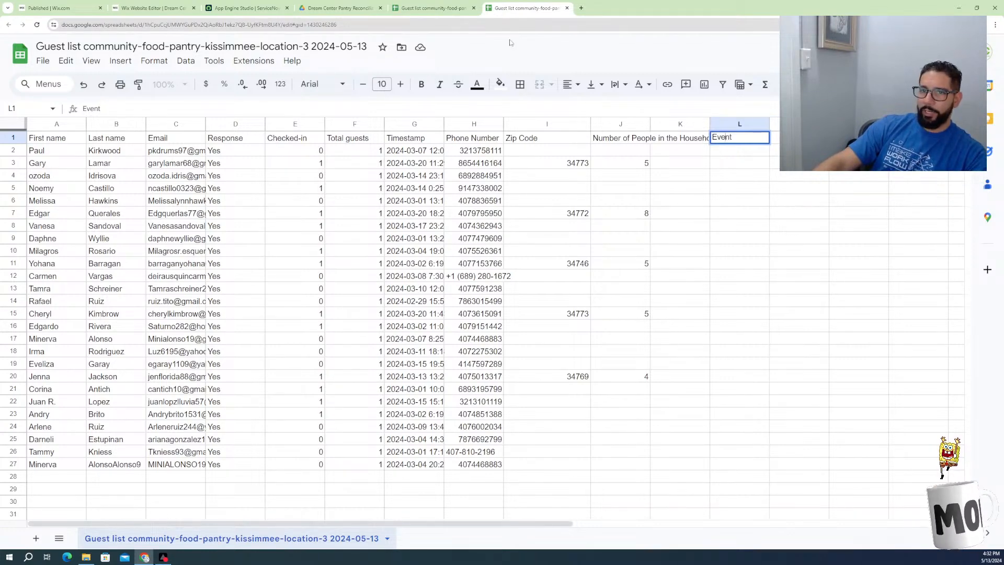
Switch back to App Engine Studio and examine which fields the Event Totals table has for identifying an event
key("ctrl+shift+Tab")
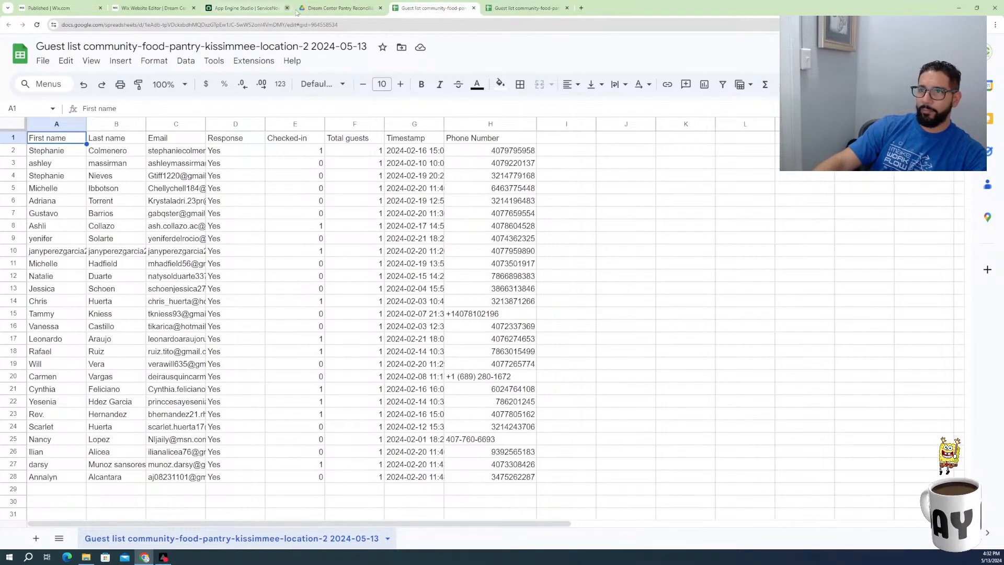
left_click(516, 10)
left_click(161, 10)
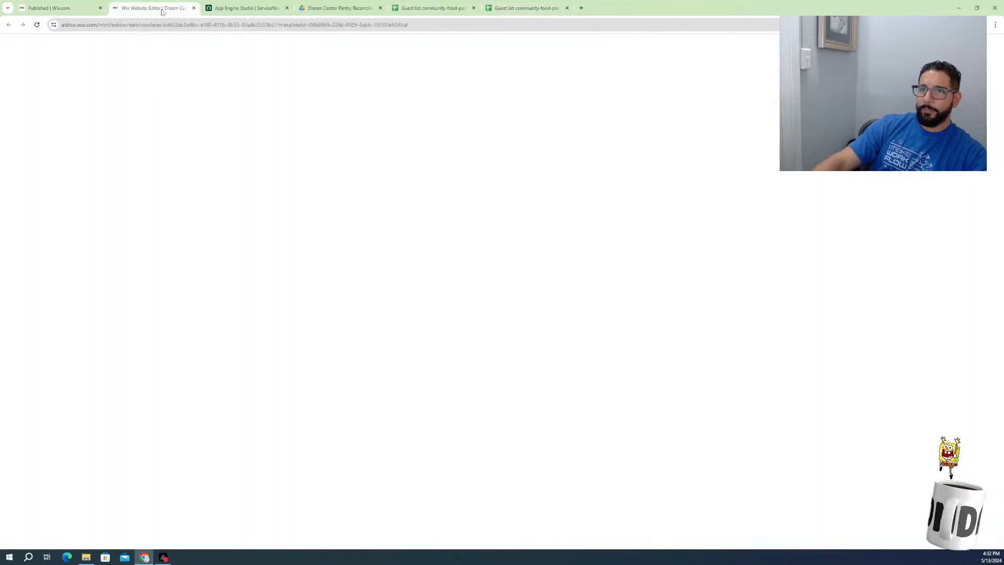
left_click(256, 7)
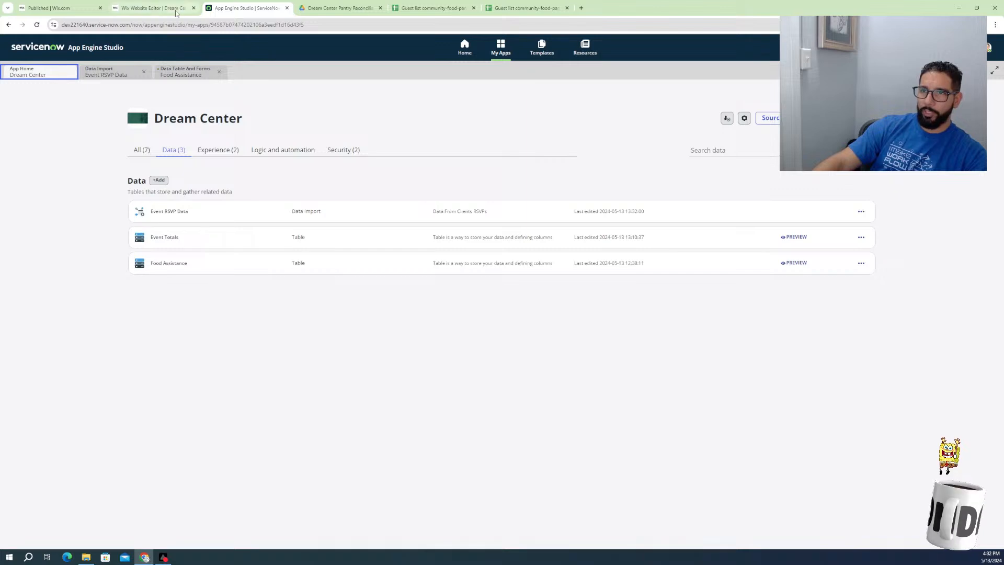
left_click(165, 238)
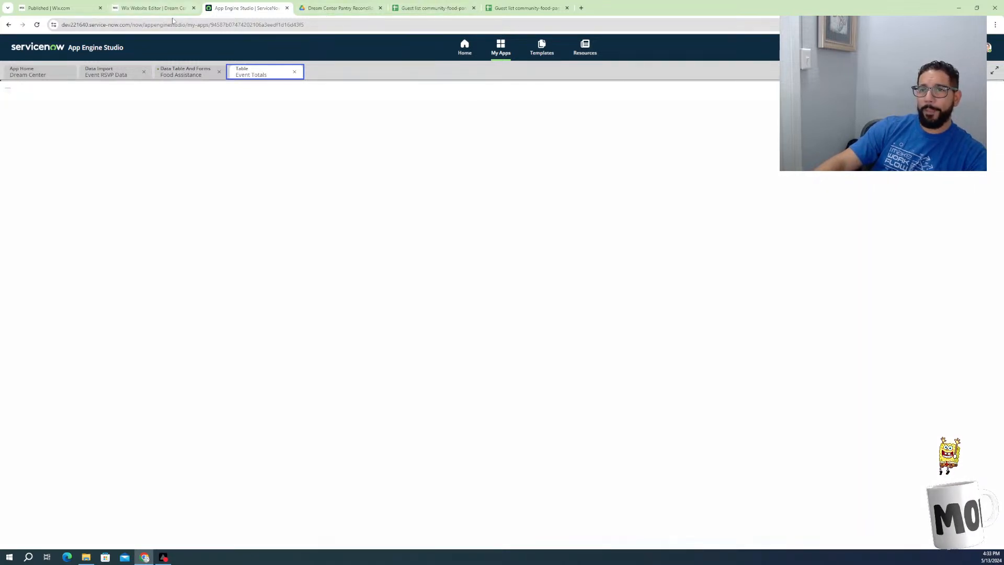
mouse_move(148, 13)
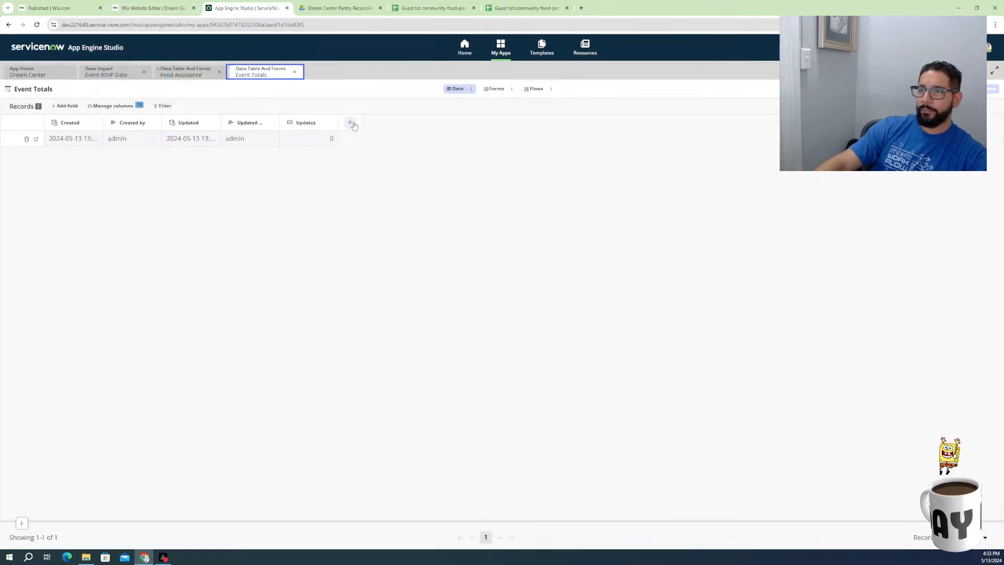
left_click(471, 89)
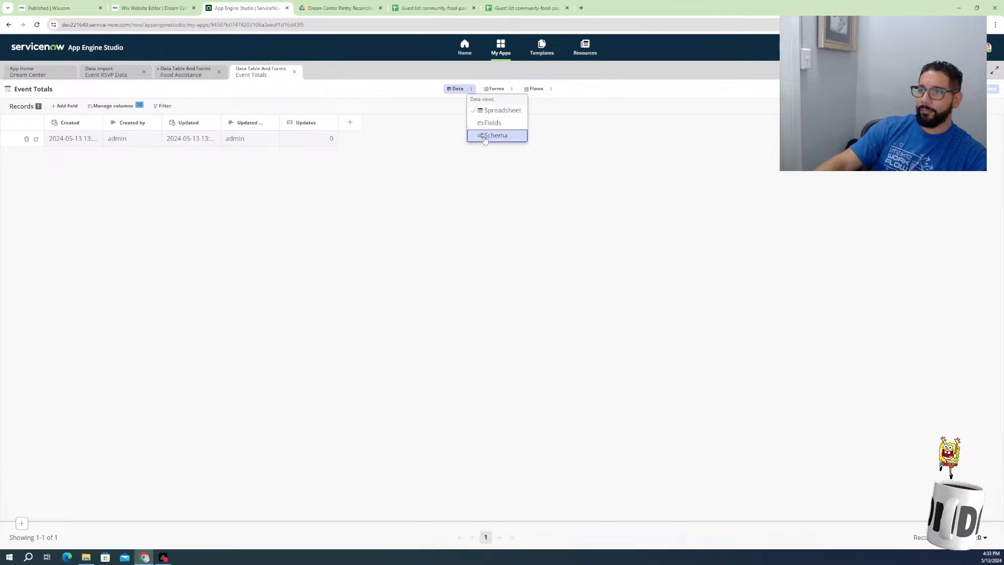
left_click(487, 124)
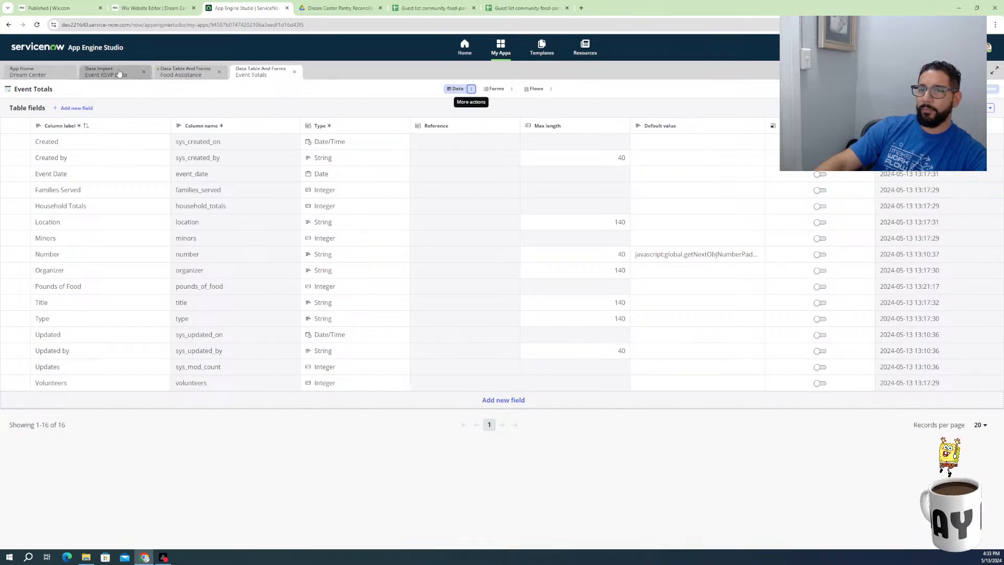
Save the new Event reference field in the Food Assistance table and return to the Dream Center app home
left_click(186, 72)
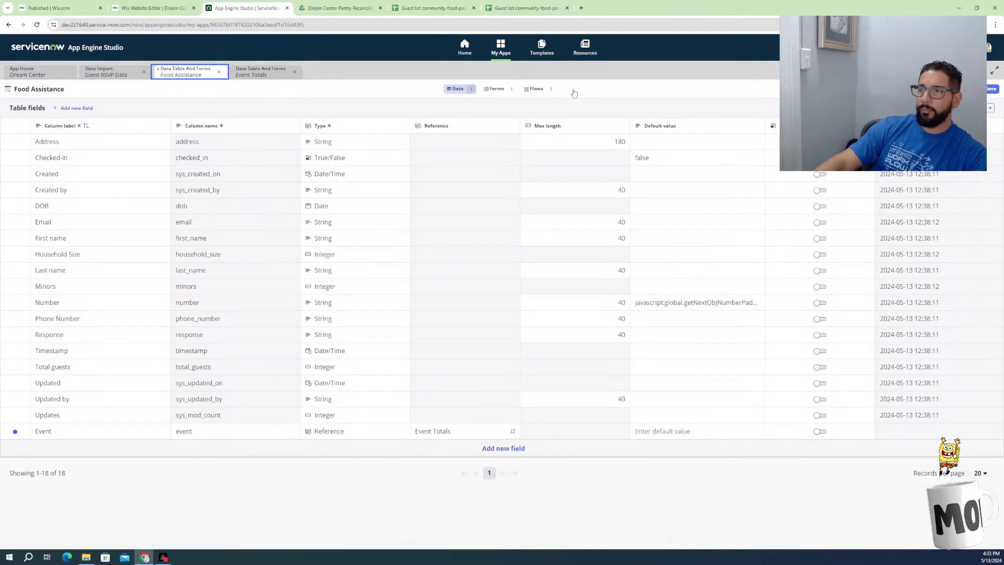
left_click(998, 88)
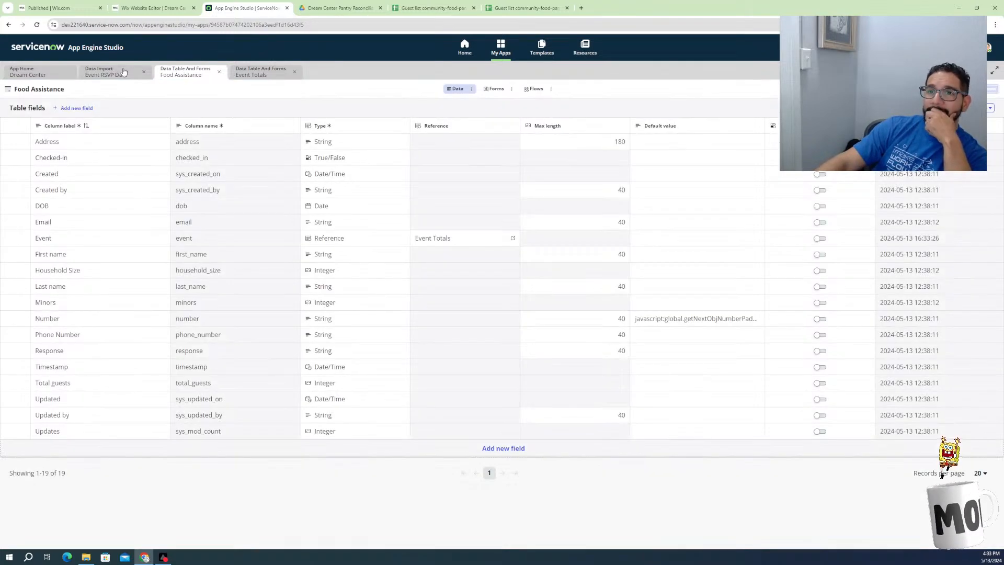
left_click(102, 73)
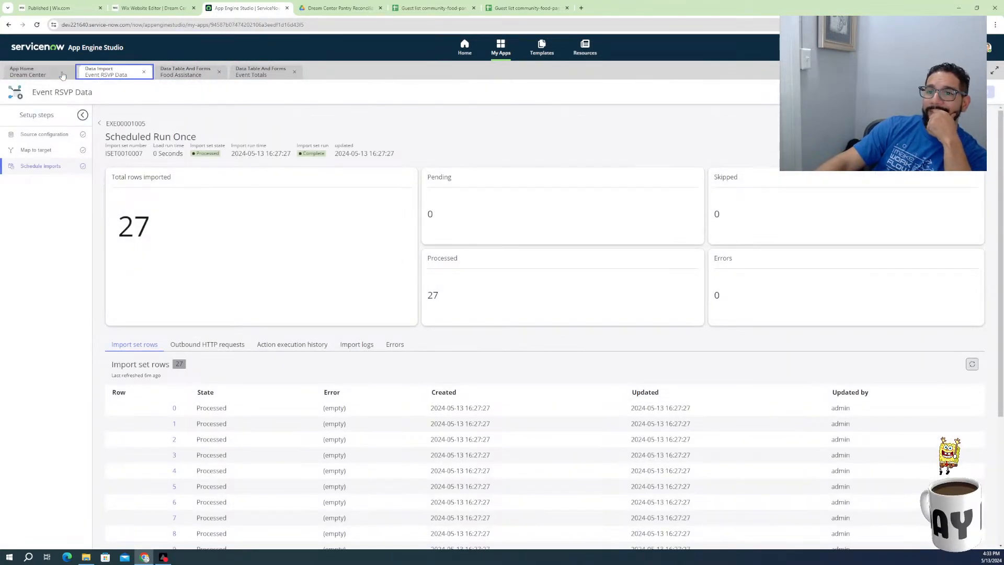
left_click(43, 75)
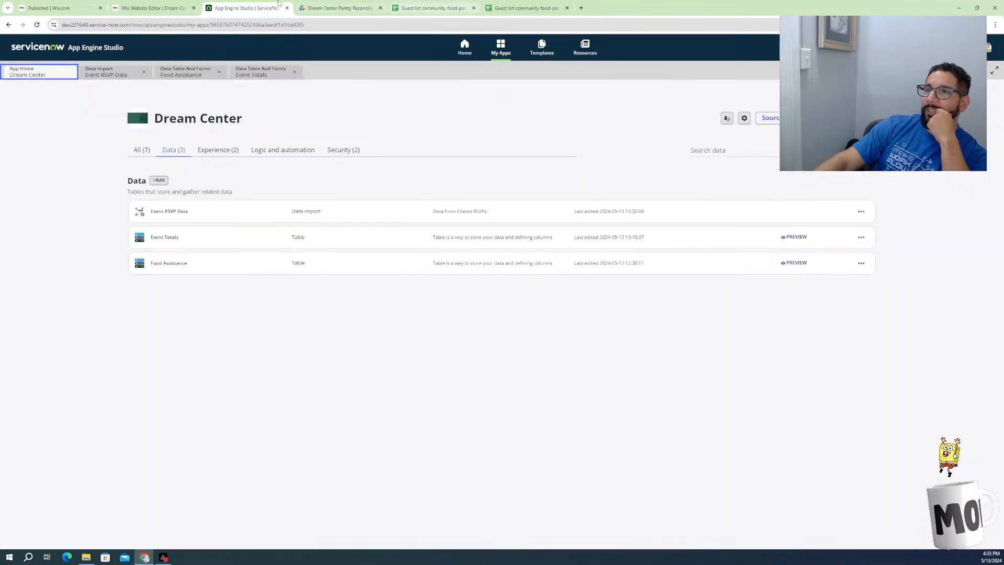
Switch to the Wix dashboard and go back from the event overview to the list of published events
left_click(156, 4)
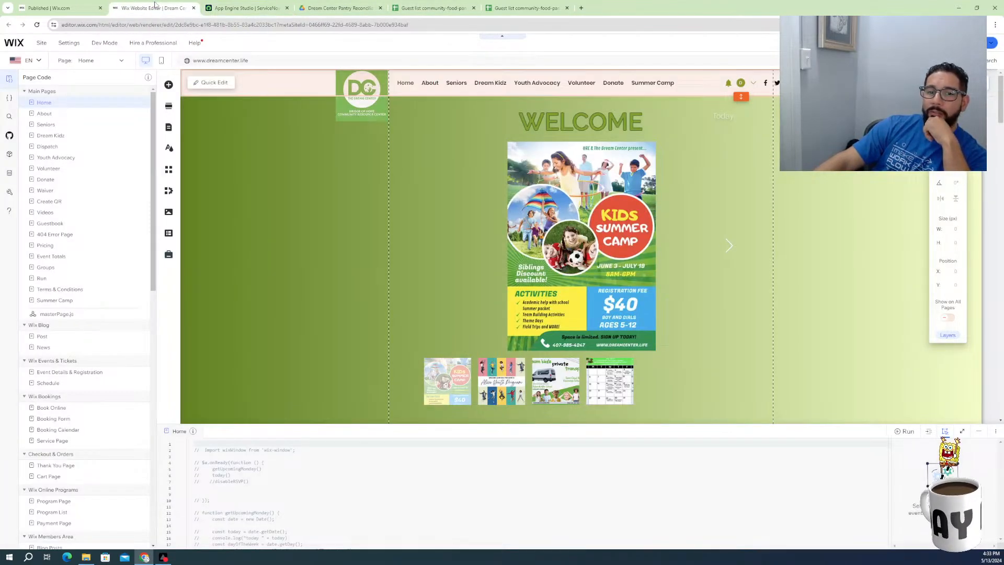
left_click(72, 7)
left_click(9, 25)
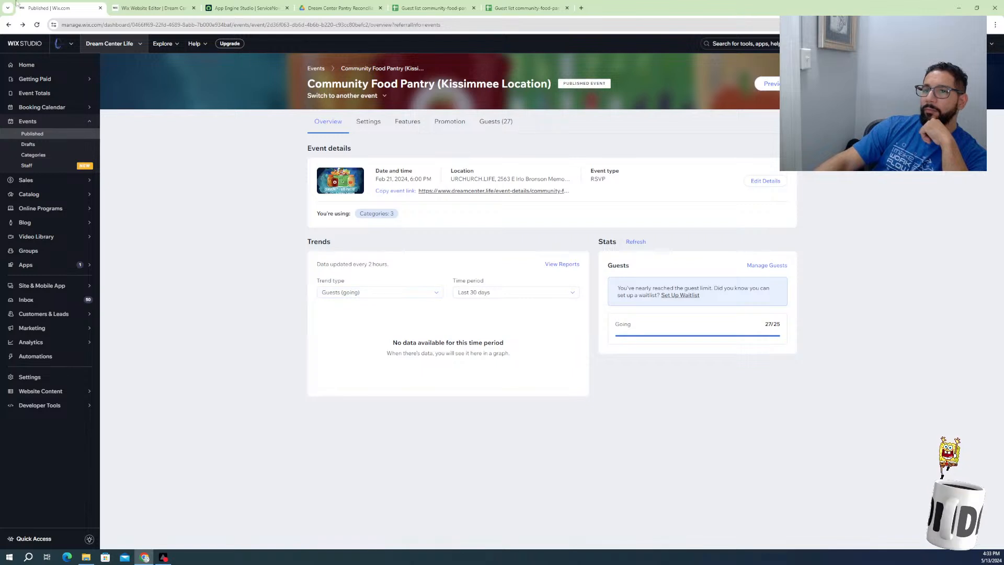
left_click(8, 24)
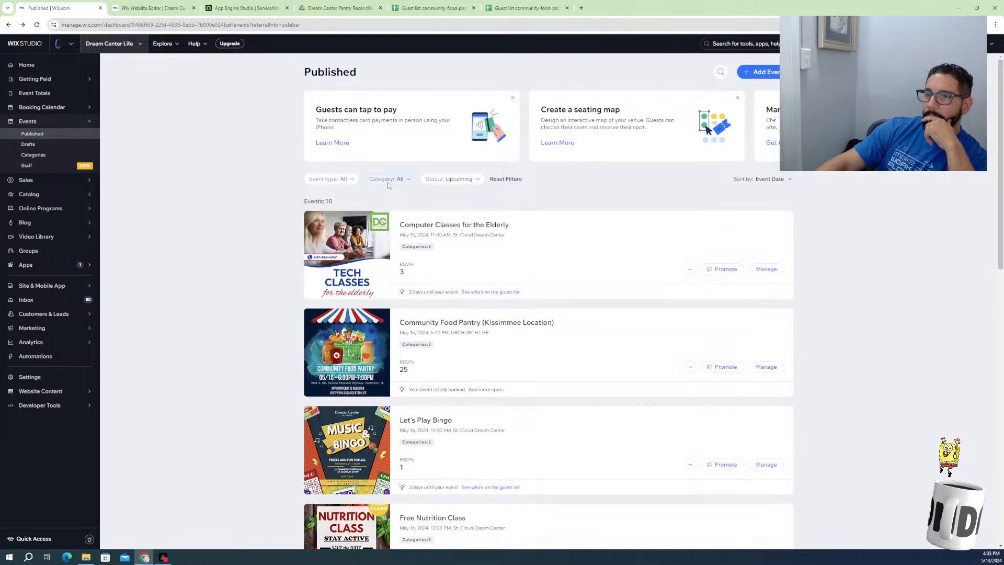
Filter the published events by status Past and category Food Pantry
left_click(445, 179)
left_click(430, 217)
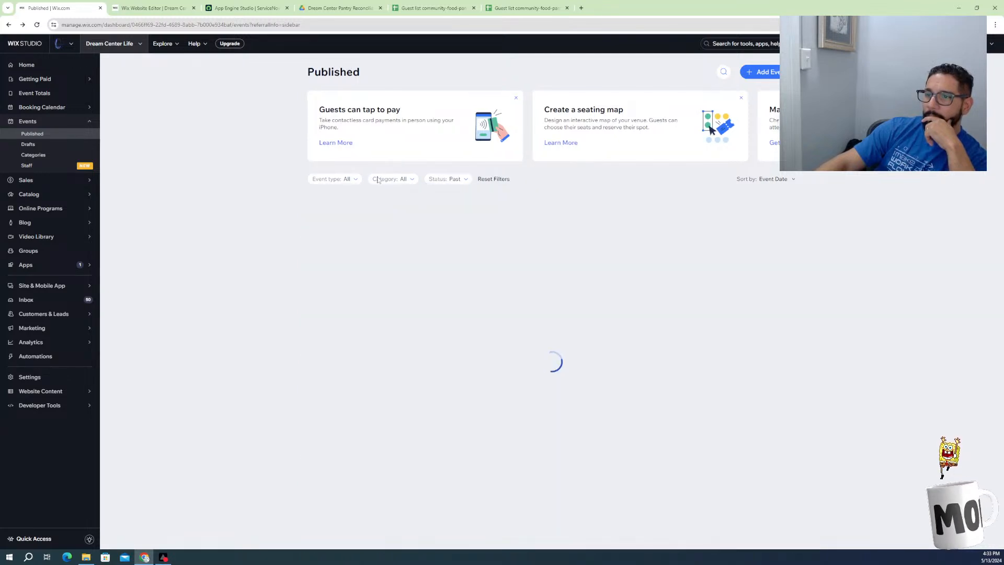
left_click(388, 179)
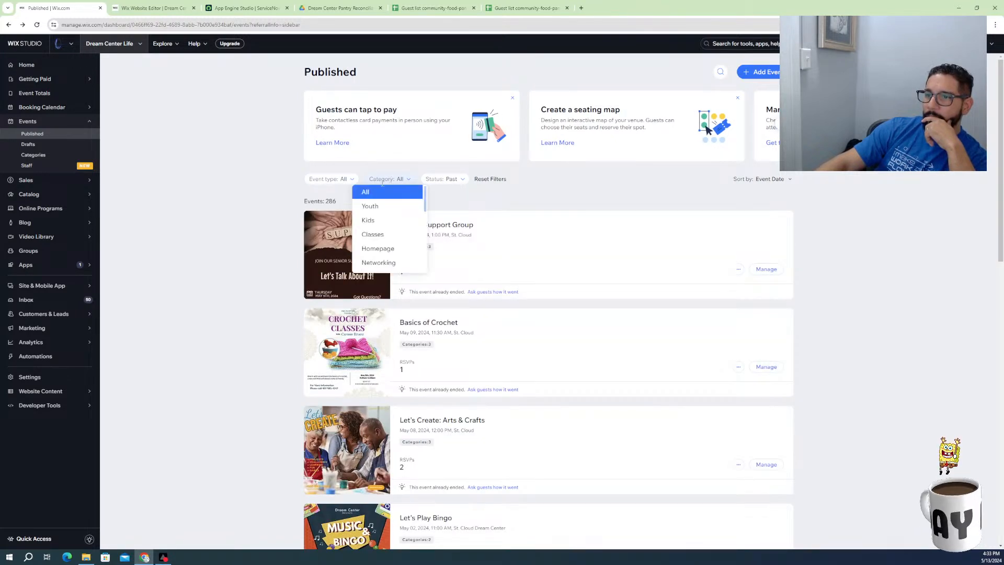
scroll(387, 235, "down", 3)
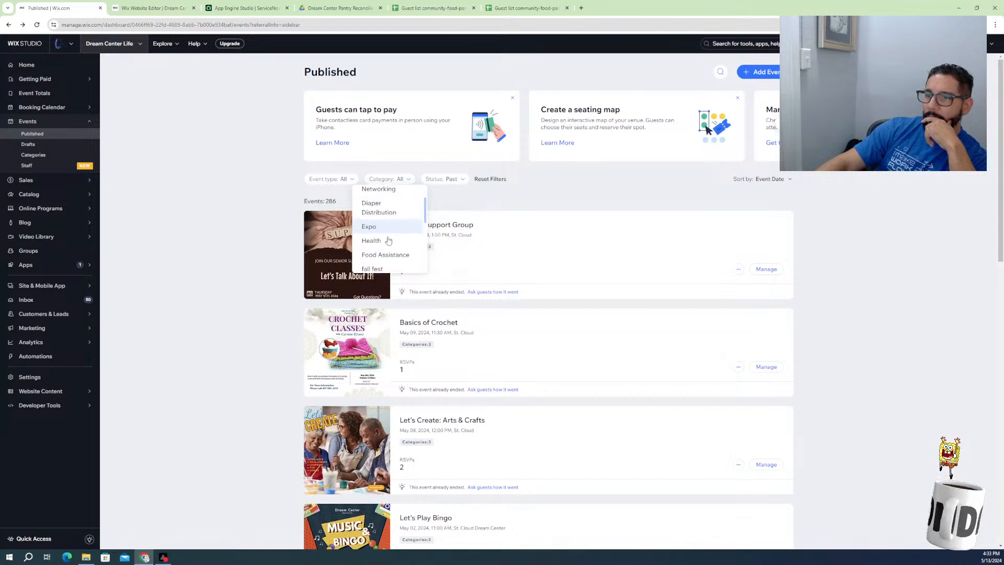
scroll(377, 251, "down", 4)
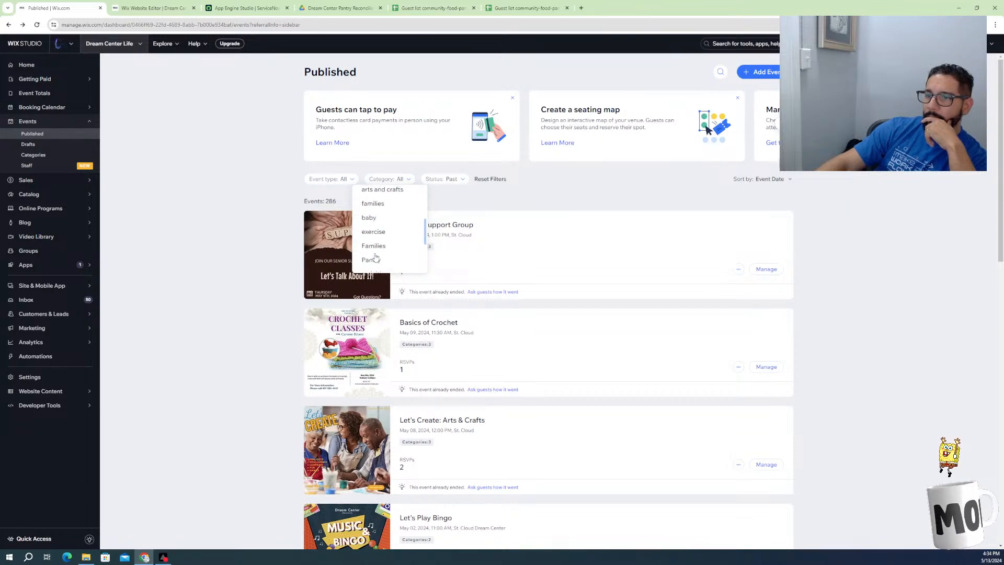
left_click(377, 249)
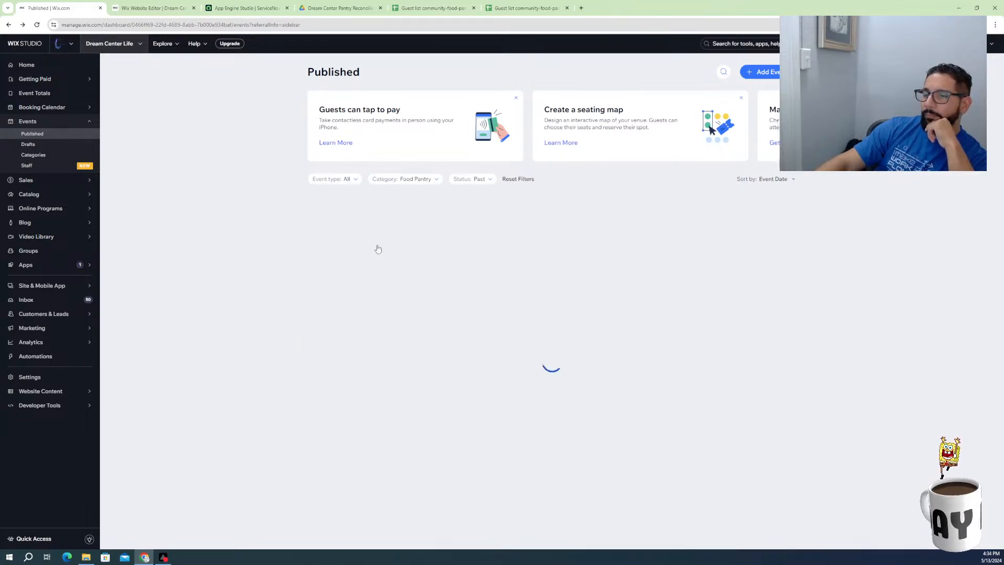
Open the management page of the Community Food Pantry (Kissimmee Location) event dated Jan 17, 2024
scroll(463, 358, "down", 6)
scroll(463, 363, "down", 4)
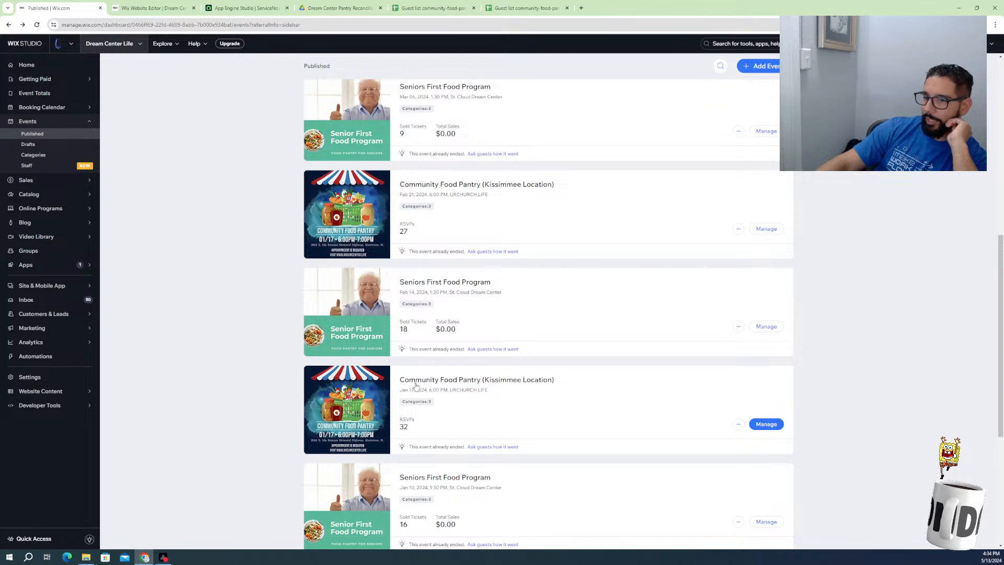
left_click(765, 425)
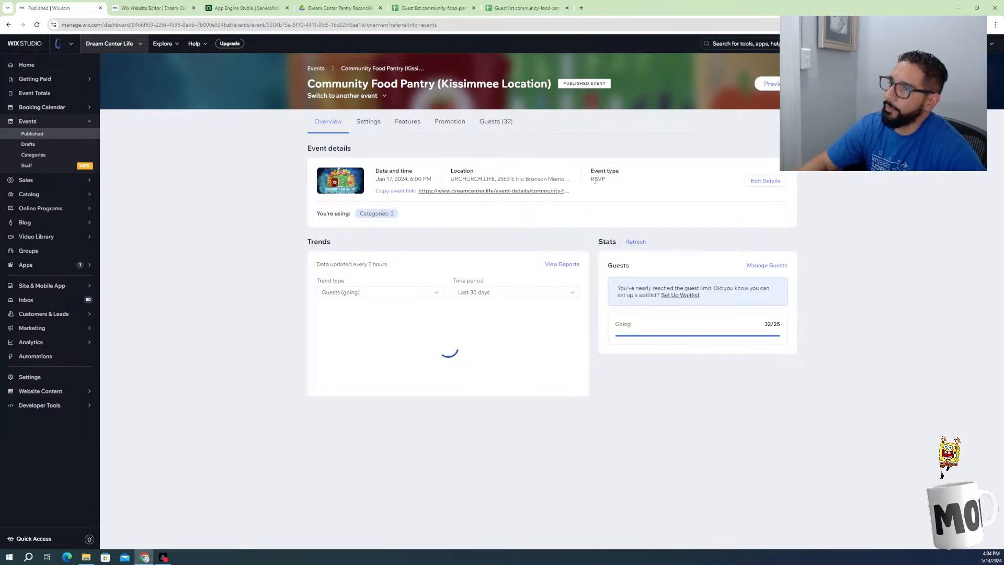
Export the event's guest list and copy the event's date and time from its overview
left_click(492, 123)
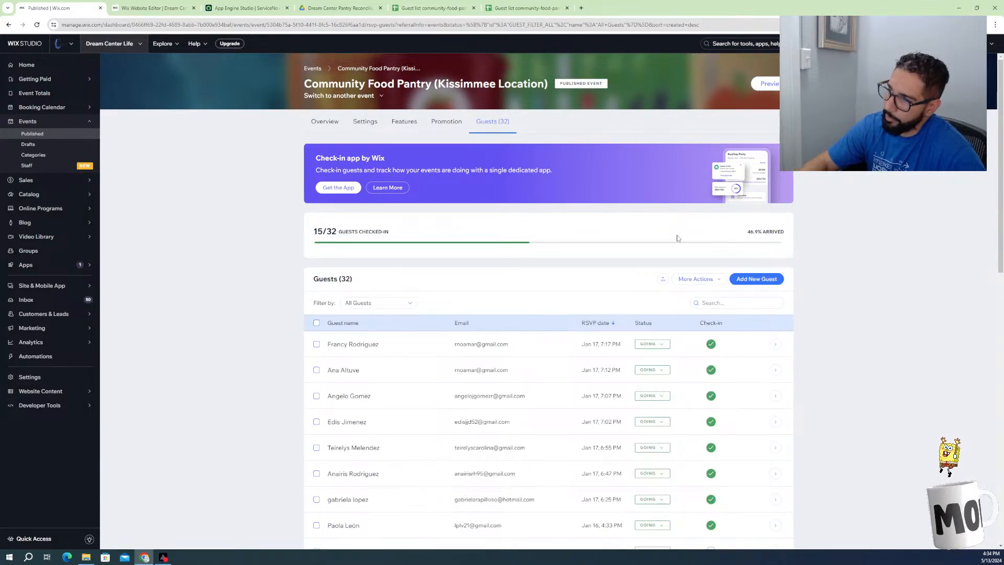
left_click(663, 279)
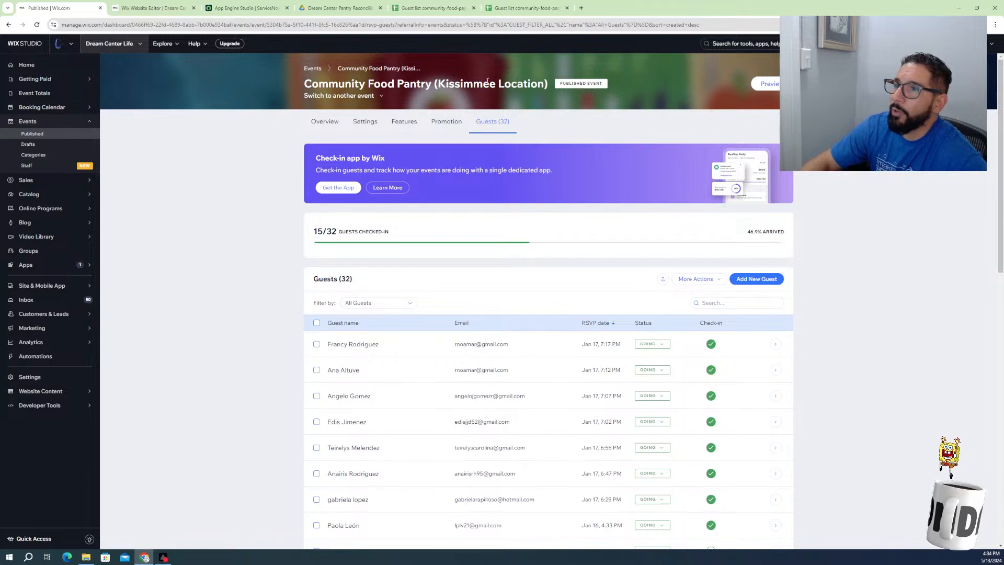
left_click(331, 126)
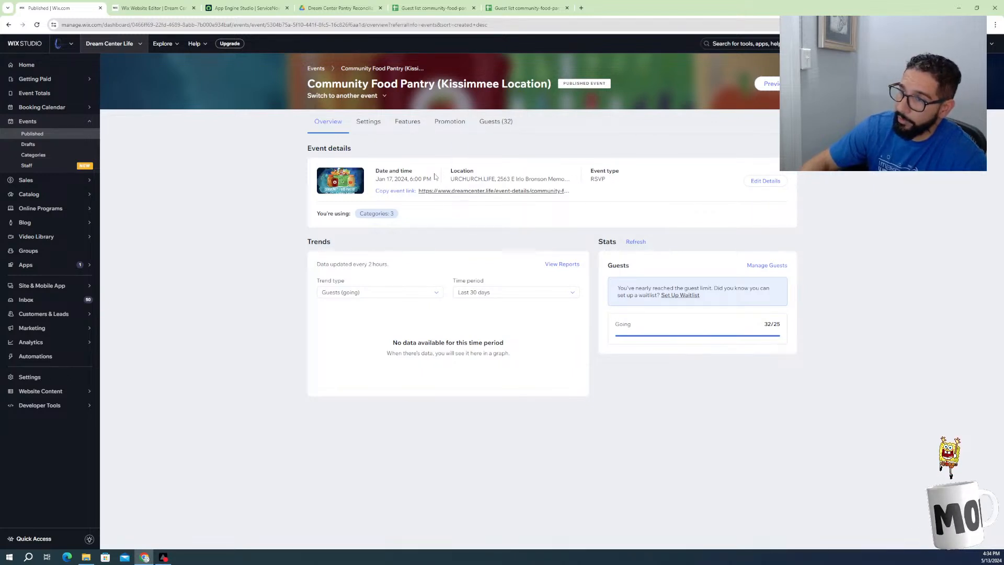
left_click_drag(433, 181, 377, 183)
key("ctrl+c")
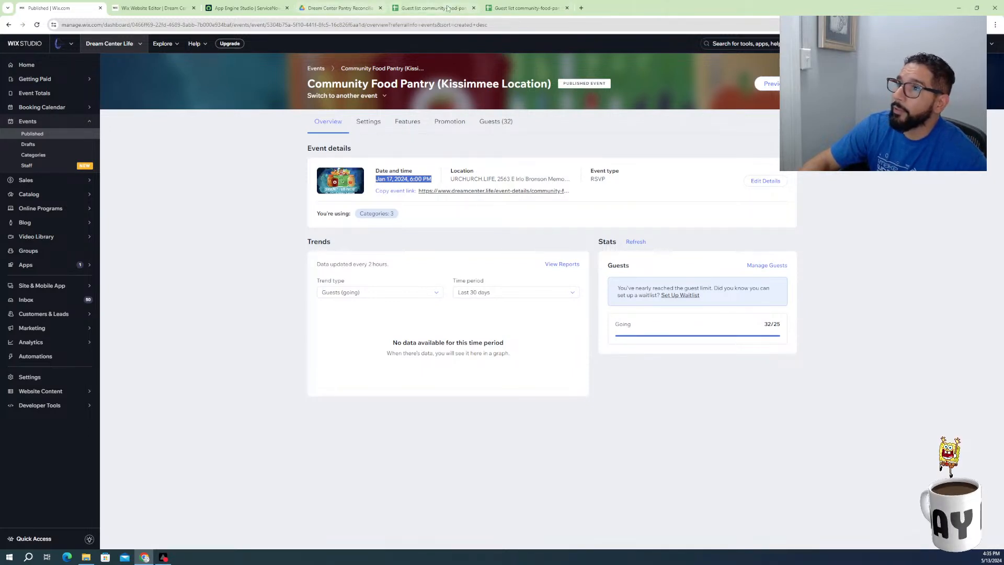
Switch to Google Drive and upload the downloaded Kissimmee guest list CSV into the Dream Center pantry folder
left_click(345, 8)
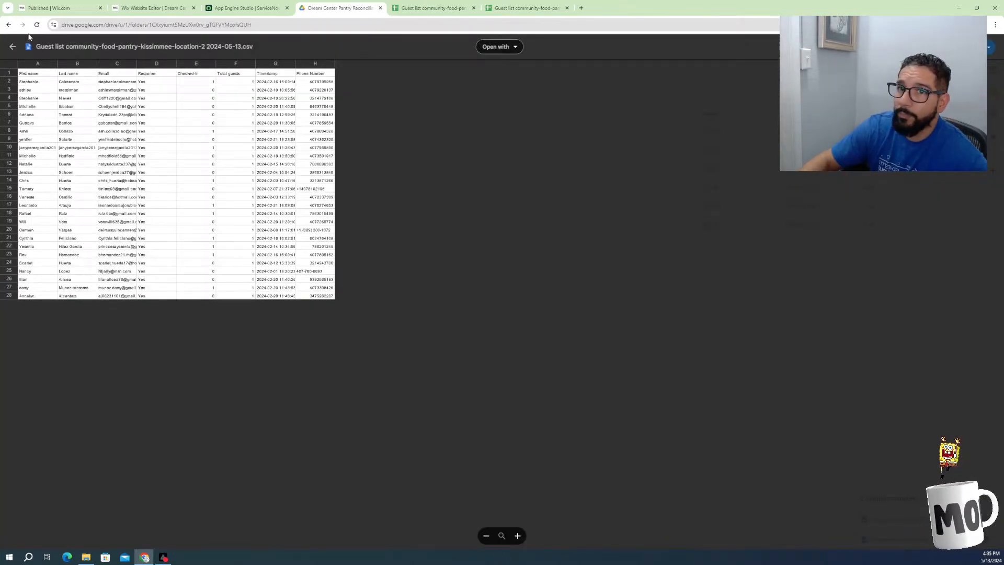
left_click(12, 46)
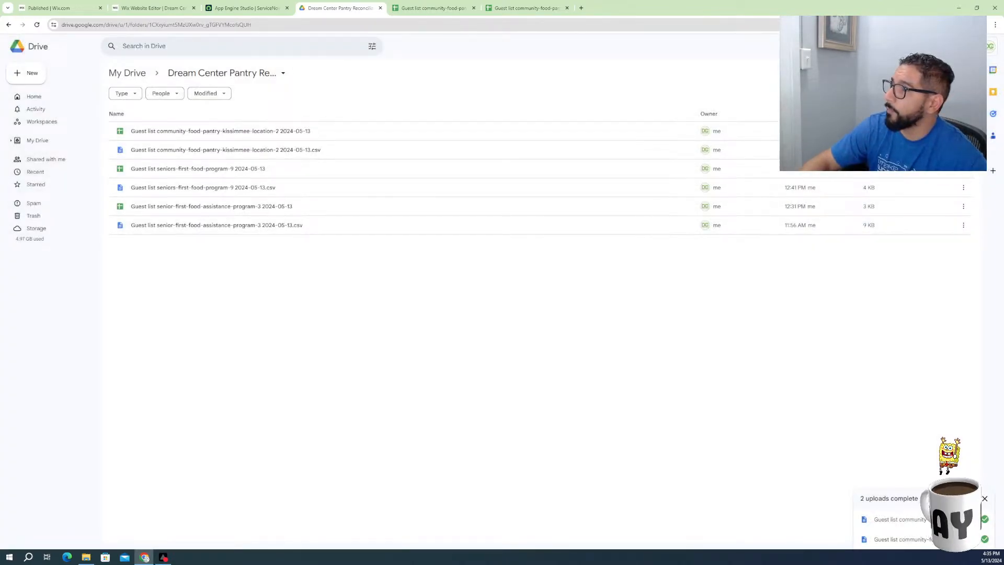
left_click(967, 24)
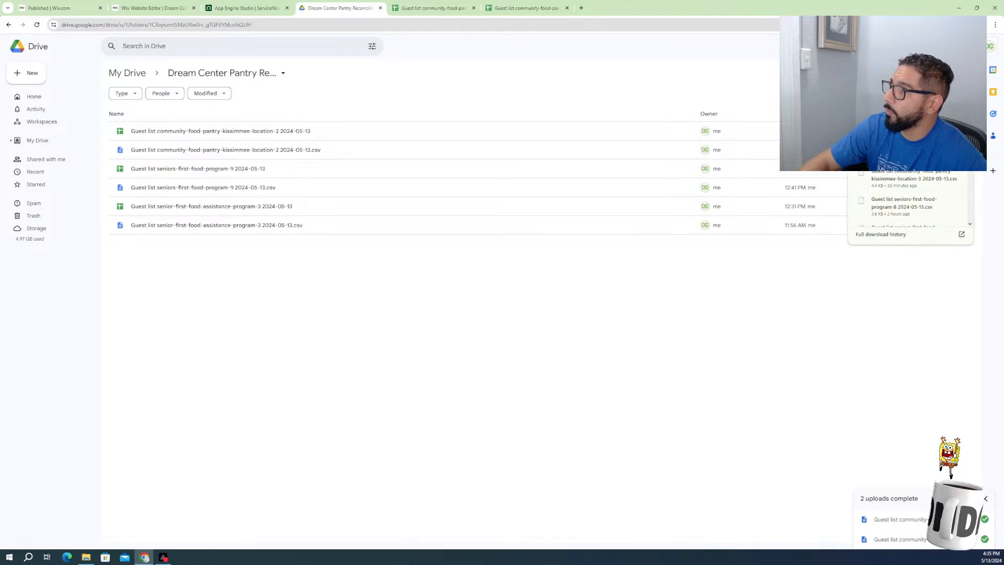
left_click_drag(910, 178, 465, 308)
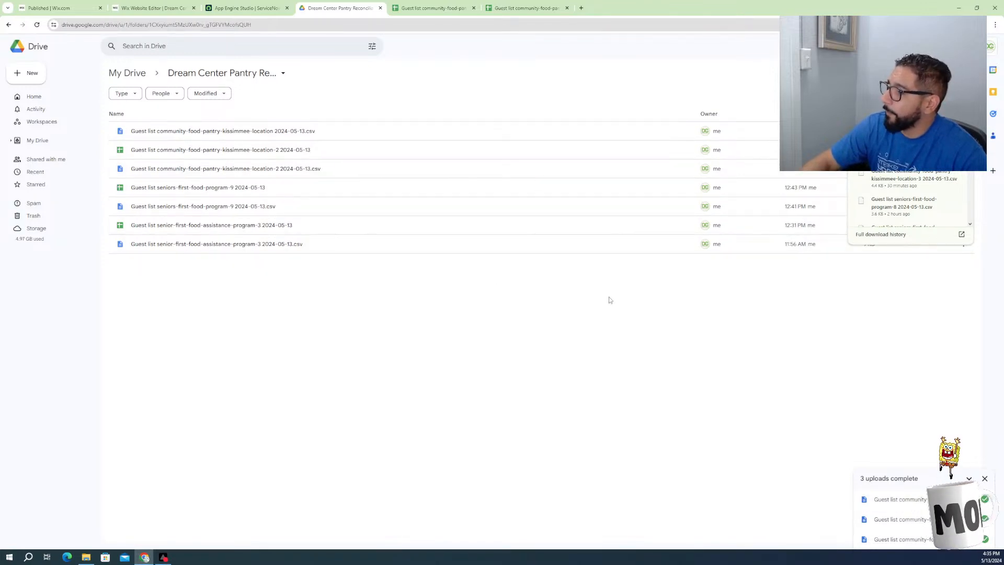
Rename the uploaded CSV, replacing 2024-05-13 in its name with the copied Jan 17, 2024, 6:00 PM
left_click(231, 134)
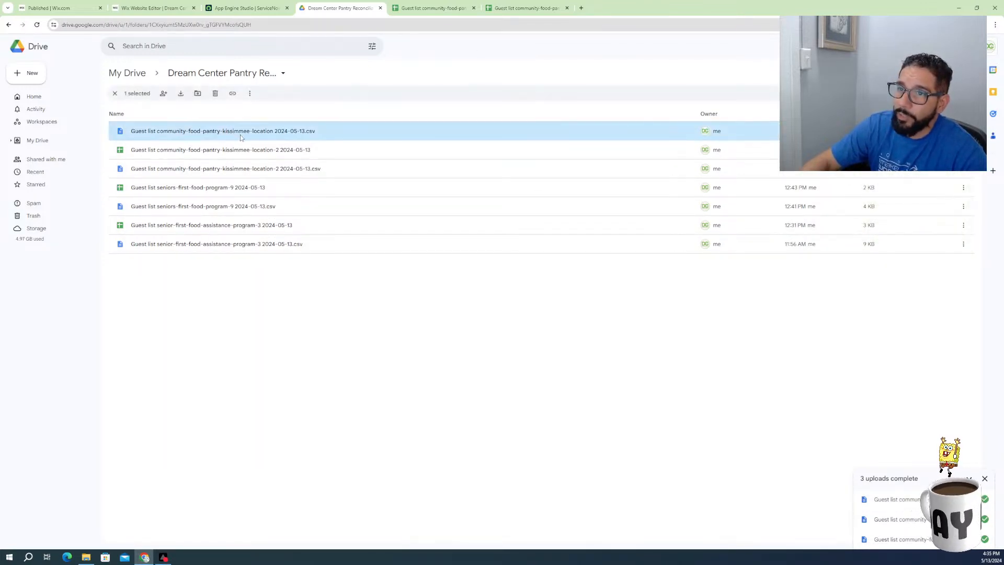
right_click(263, 132)
left_click(288, 173)
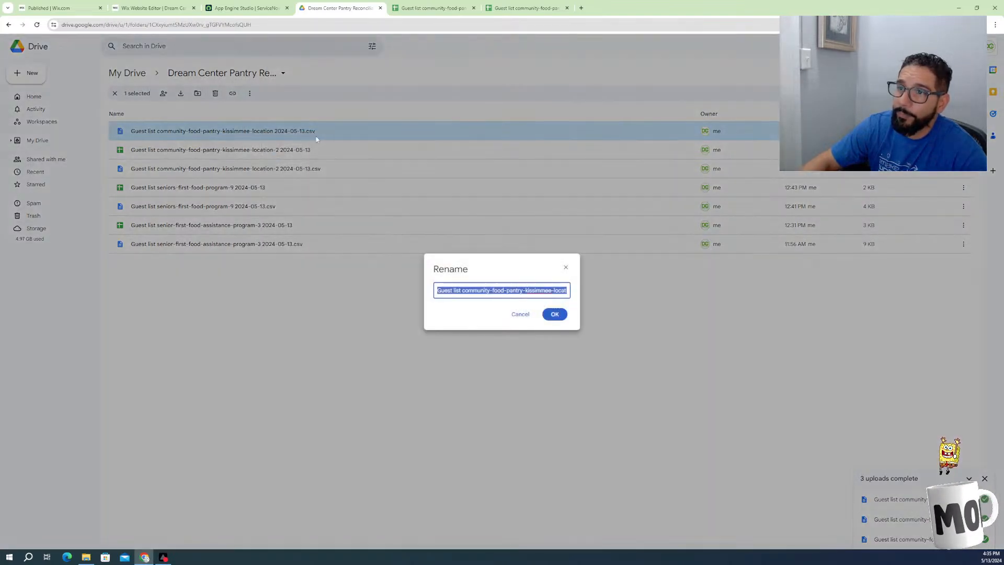
left_click(492, 290)
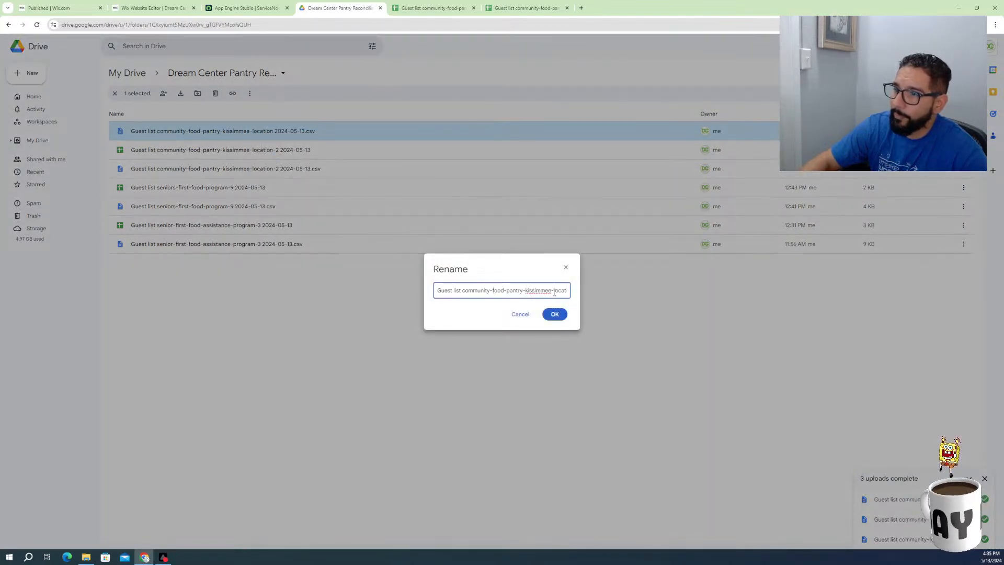
mouse_move(555, 290)
left_mouse_down()
mouse_move(596, 293)
mouse_move(565, 291)
left_mouse_up()
left_click(528, 290)
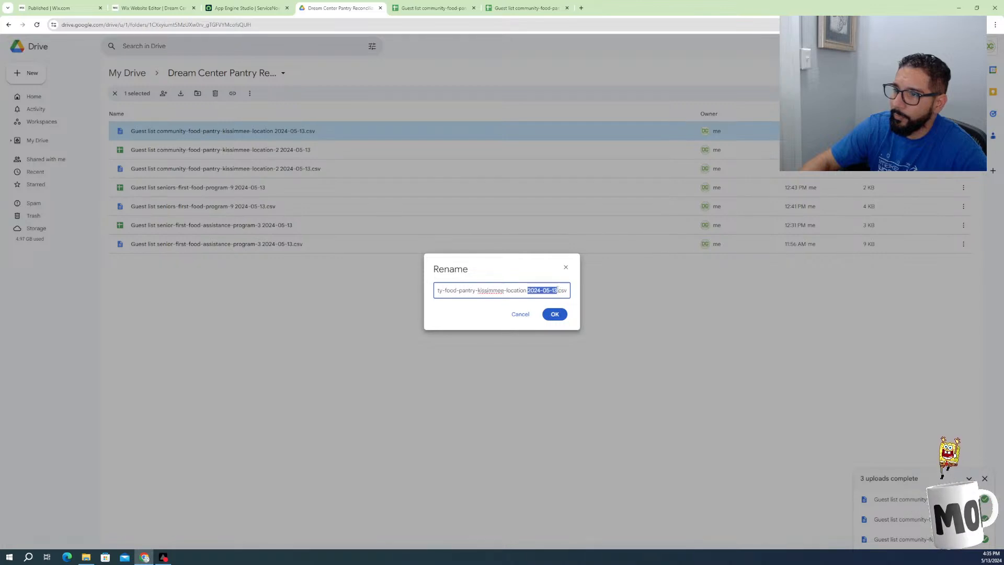
key("ctrl+v")
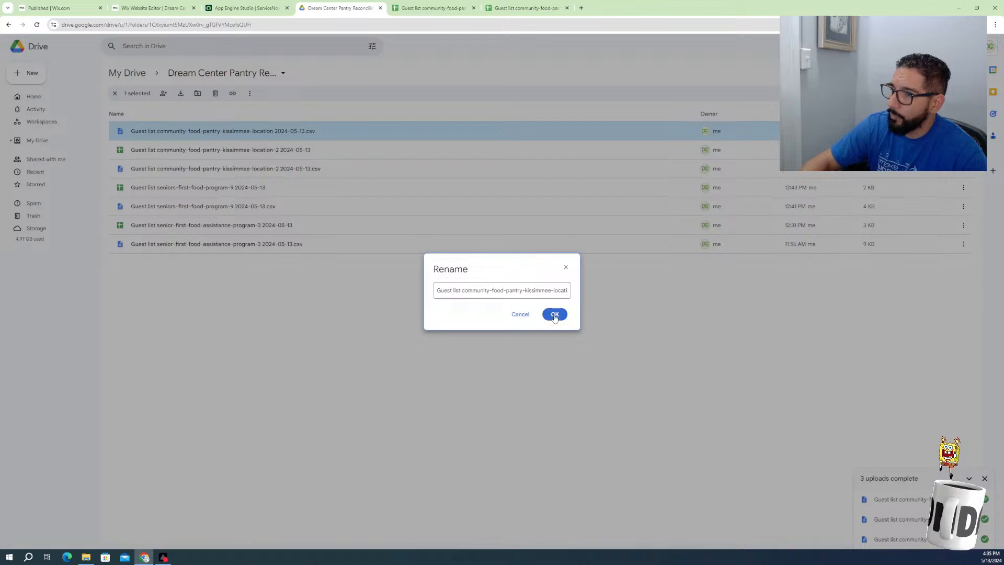
left_click(555, 314)
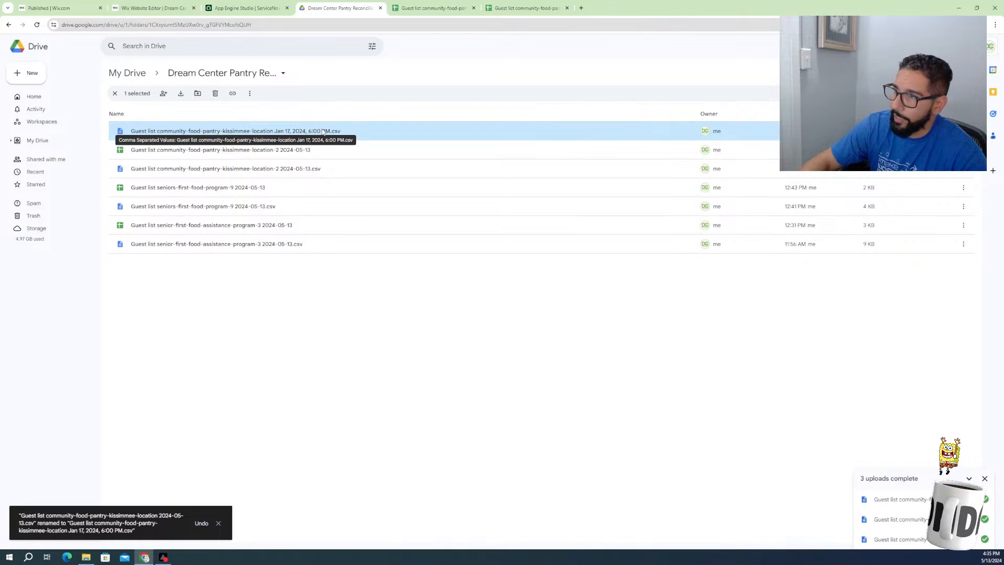
Remove the time from the file name, renaming it Guest list community-food-pantry-kissimmee-location Jan 17, 2024.csv
right_click(301, 132)
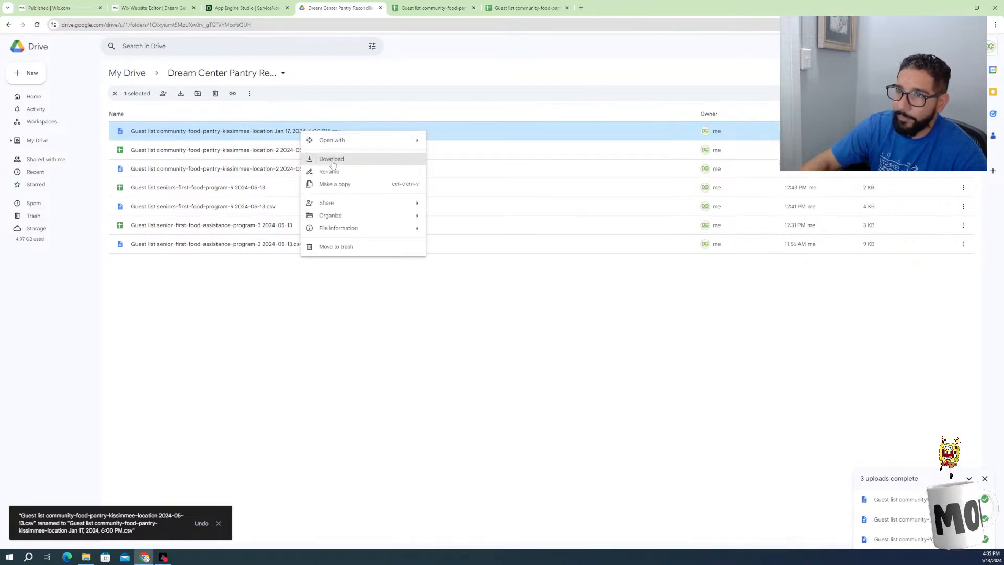
left_click(340, 169)
left_click_drag(542, 290, 595, 300)
left_click(561, 296)
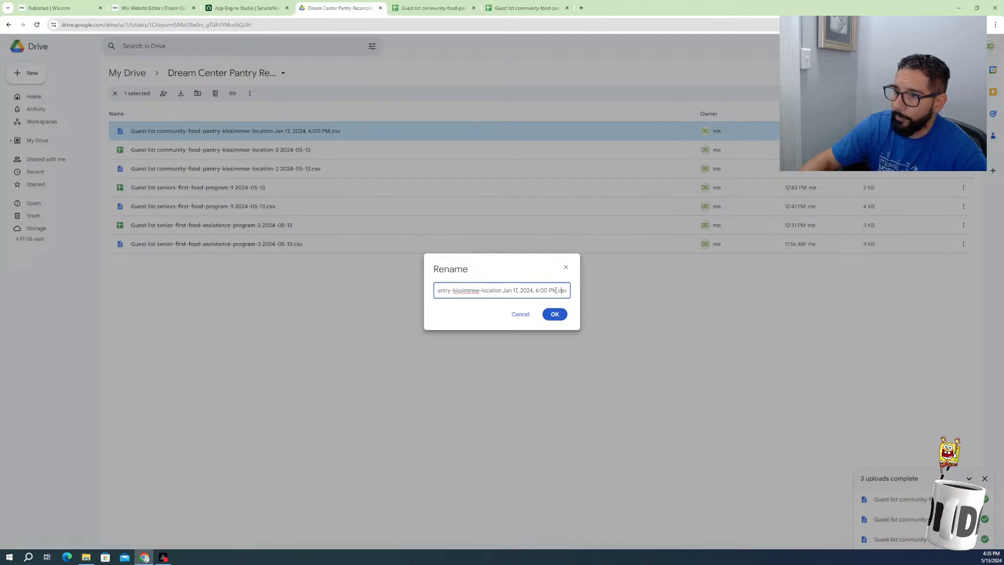
key("BackSpace")
key("BackSpace")
key("BackSpace")
key("BackSpace")
key("BackSpace")
key("BackSpace")
key("BackSpace")
key("BackSpace")
key("BackSpace")
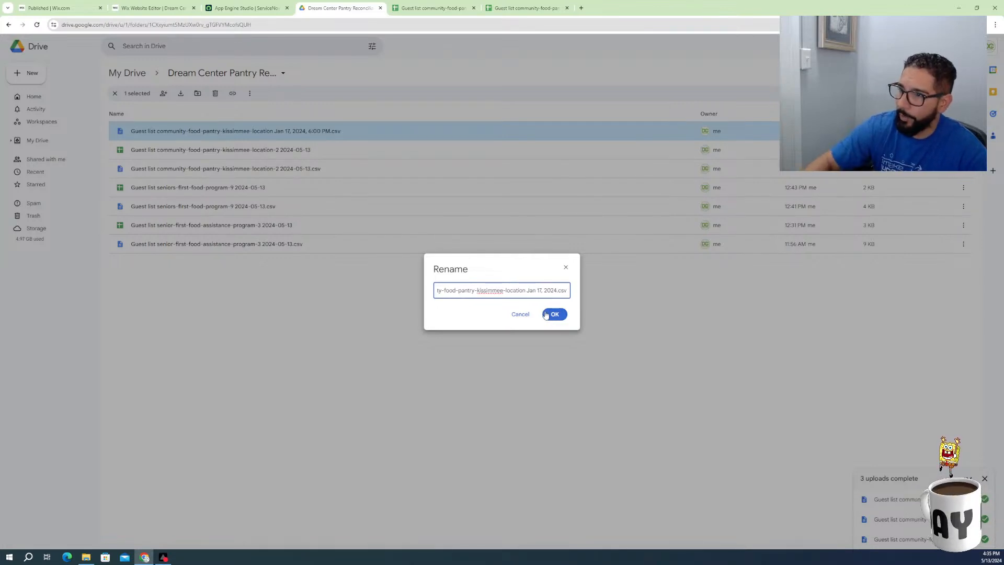
left_click(555, 314)
left_click(236, 290)
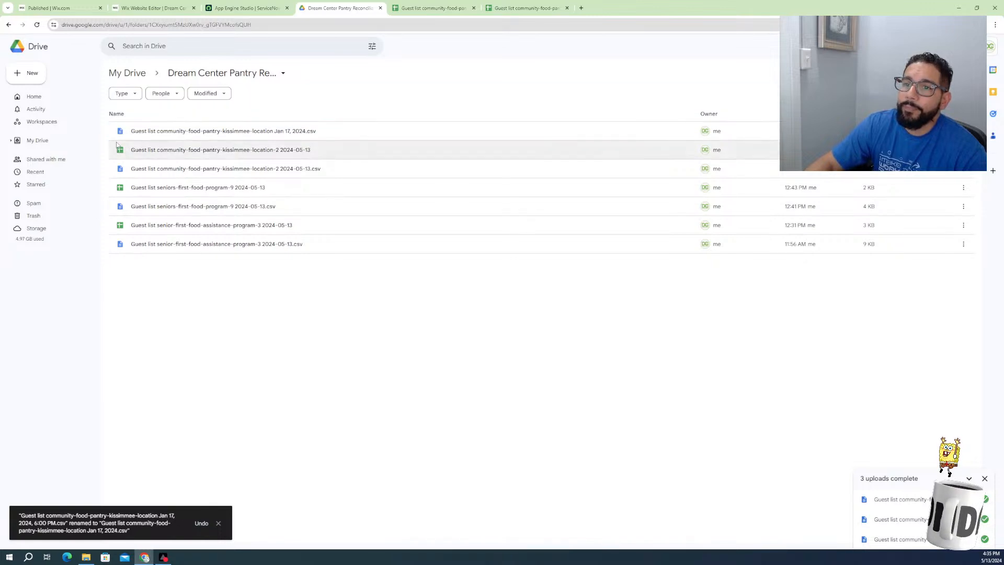
Open the Jan 17, 2024 guest list CSV in Google Sheets and close the two older guest list spreadsheets
left_click(148, 133)
double_click(149, 132)
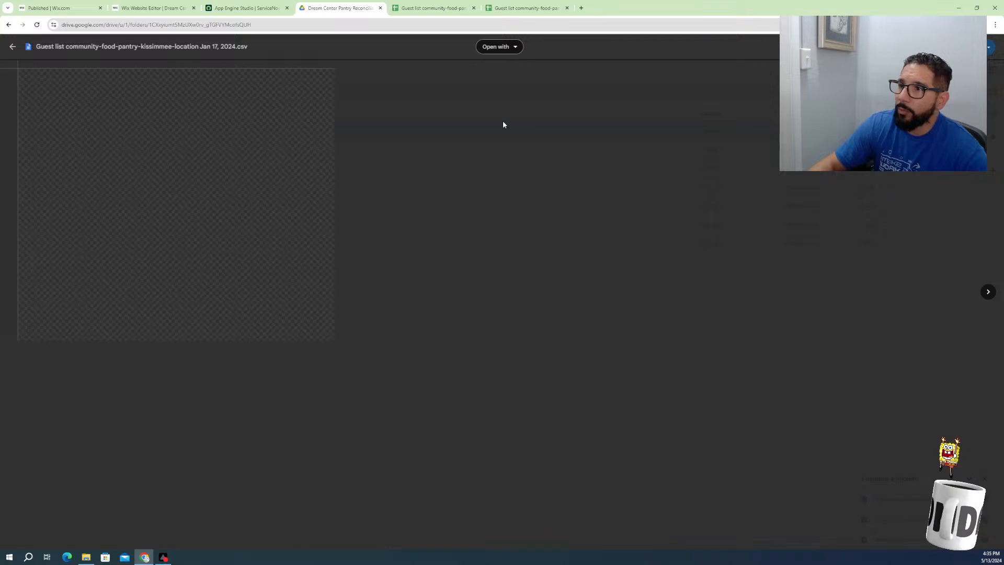
left_click(507, 48)
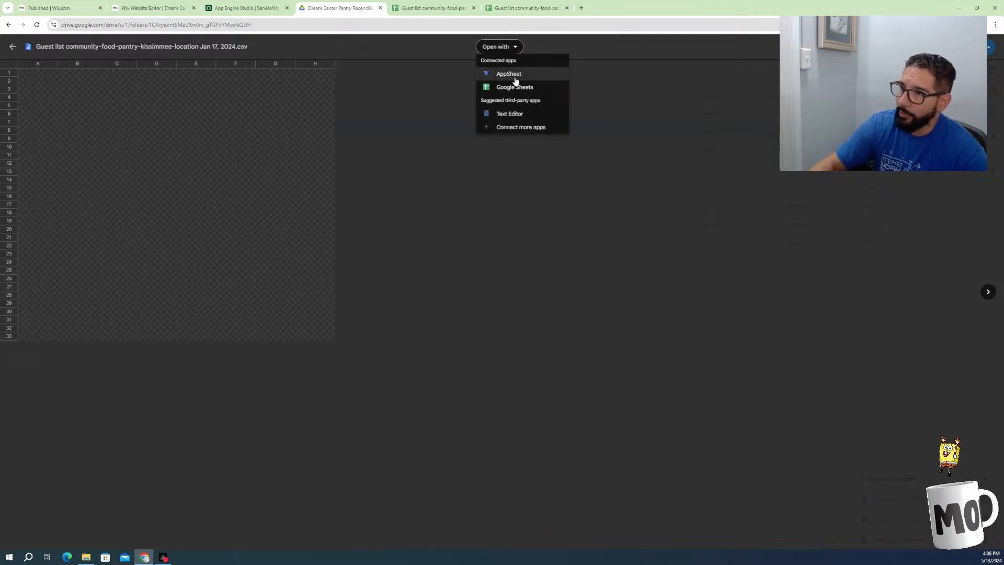
left_click(511, 85)
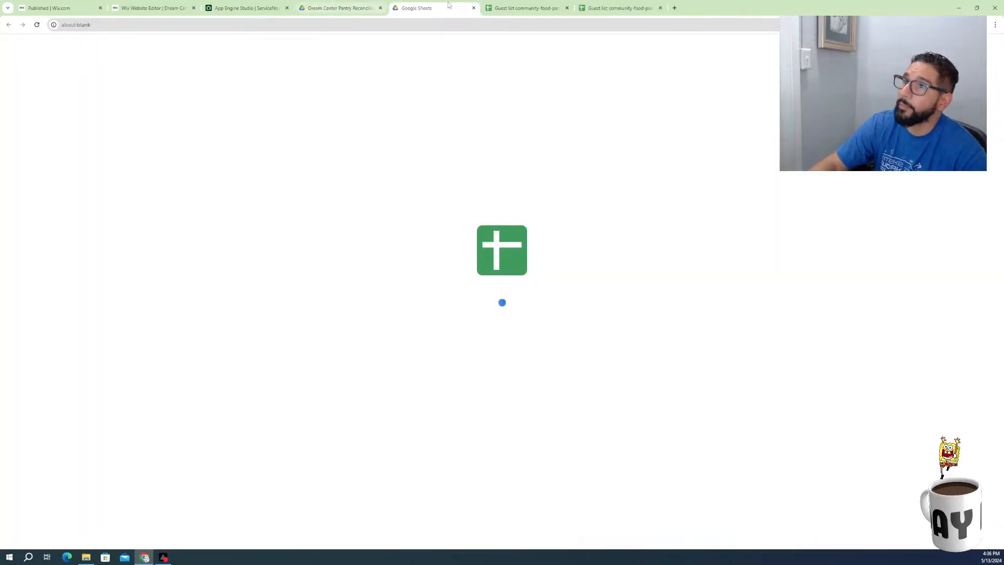
left_click(568, 8)
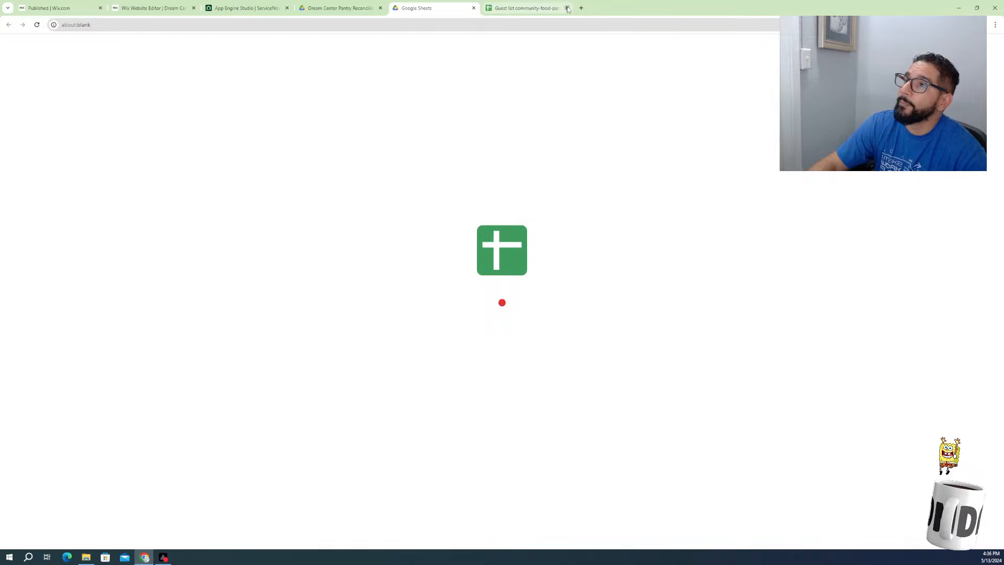
left_click(567, 7)
left_click(542, 73)
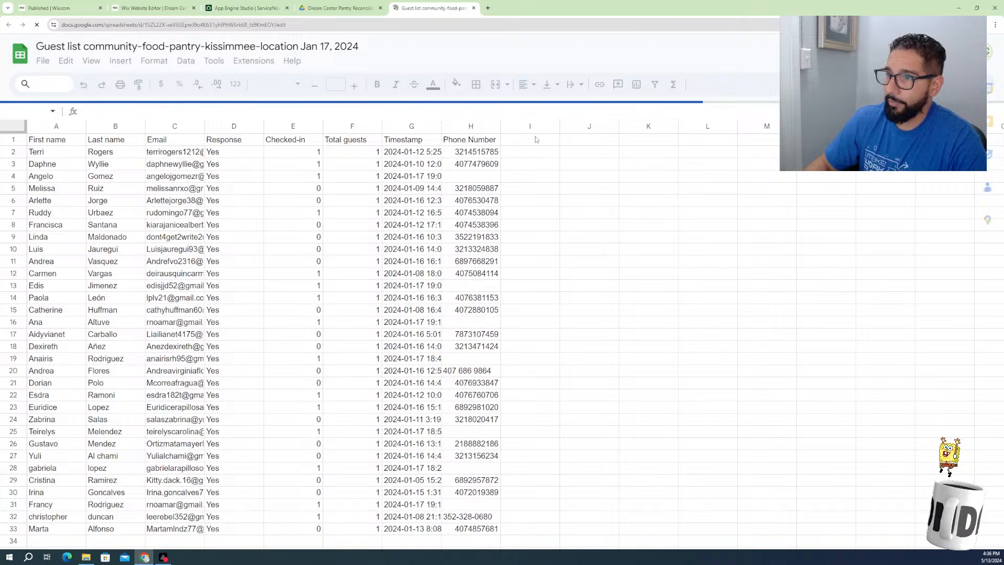
Add an Event column header in cell I1, beside Phone Number
left_click(531, 141)
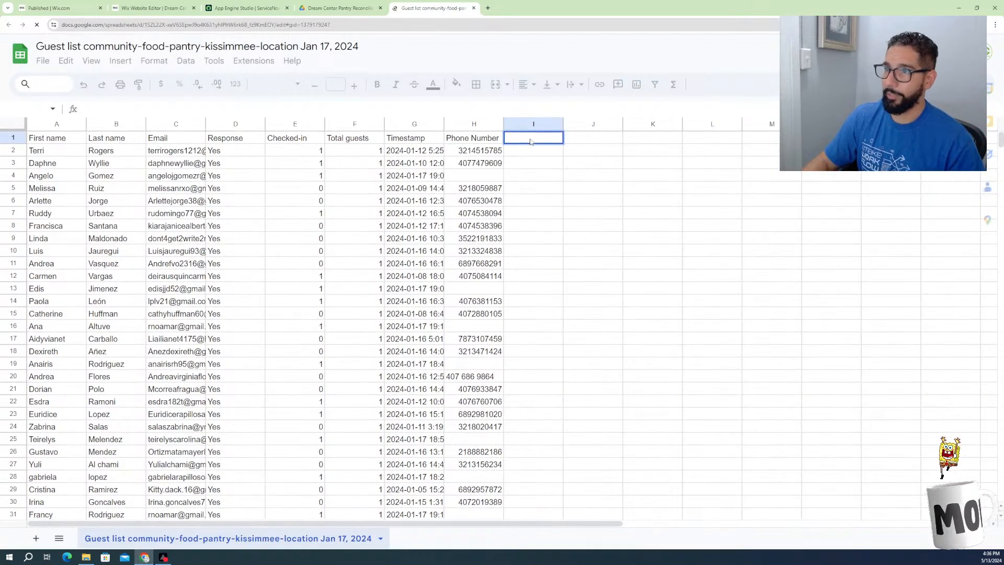
type("E")
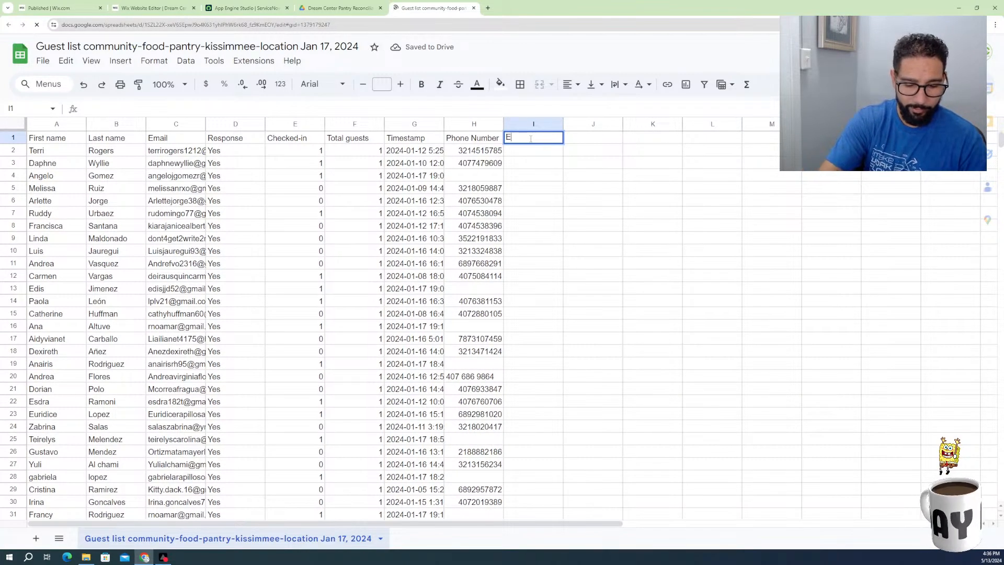
type("vent")
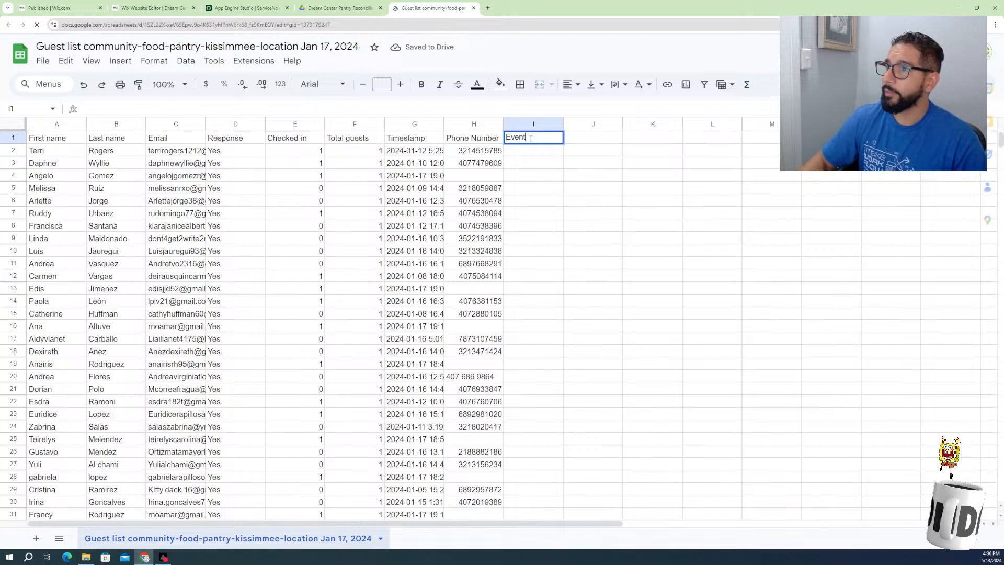
key("Return")
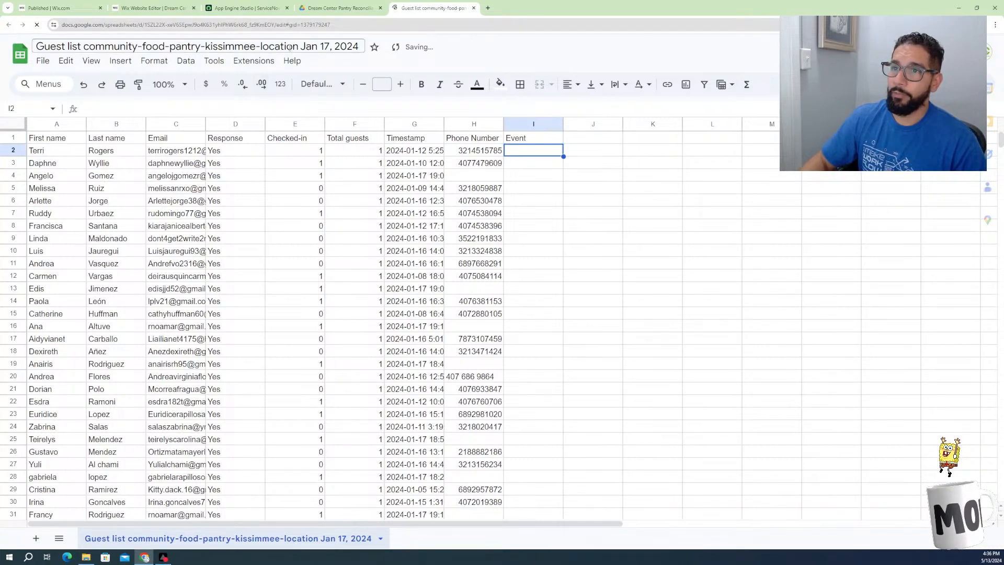
Copy the spreadsheet's title and switch to ServiceNow App Engine Studio
left_click(289, 47)
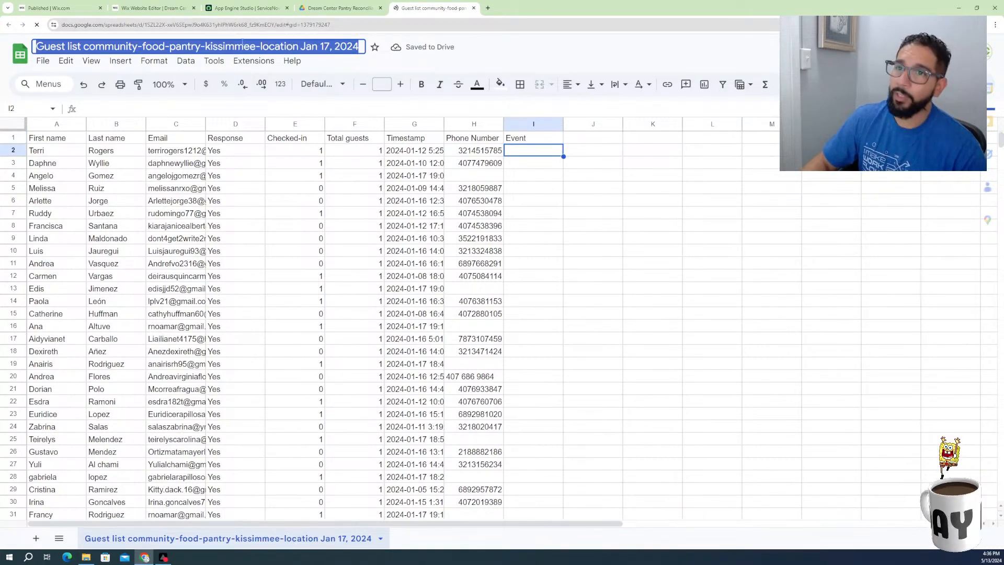
left_click(181, 10)
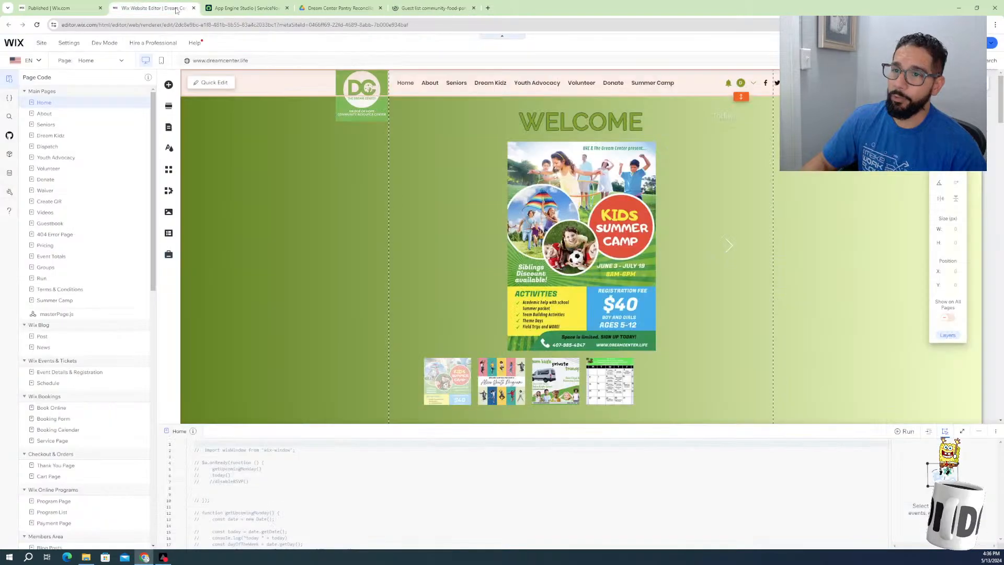
left_click(221, 9)
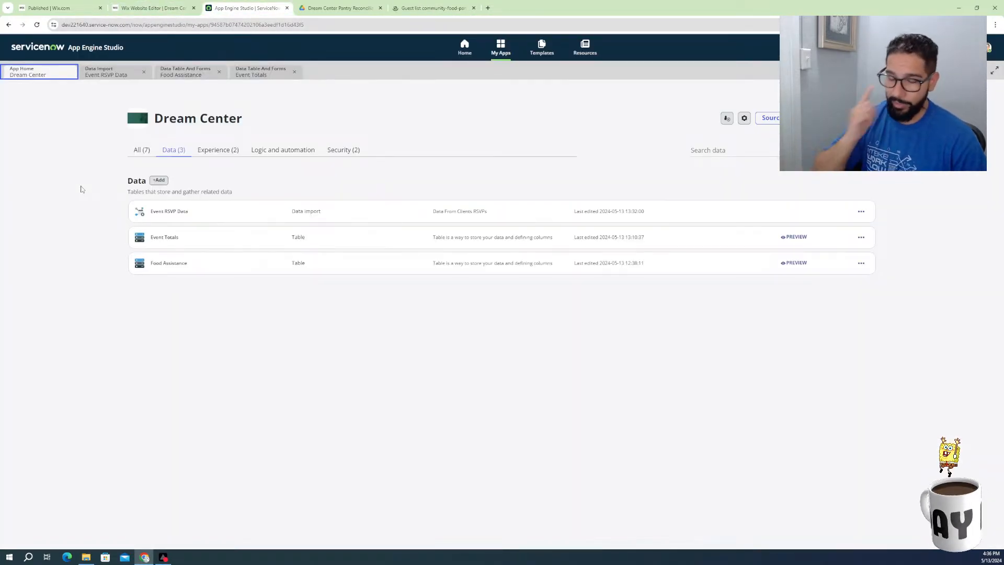
Open the Event Totals table's record preview and start a new record
left_click(175, 244)
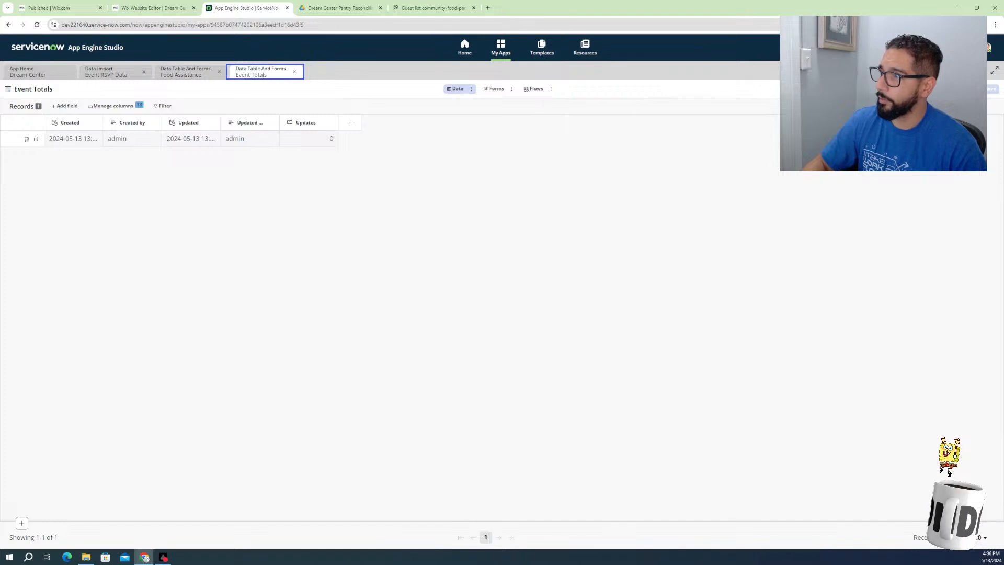
left_click(967, 89)
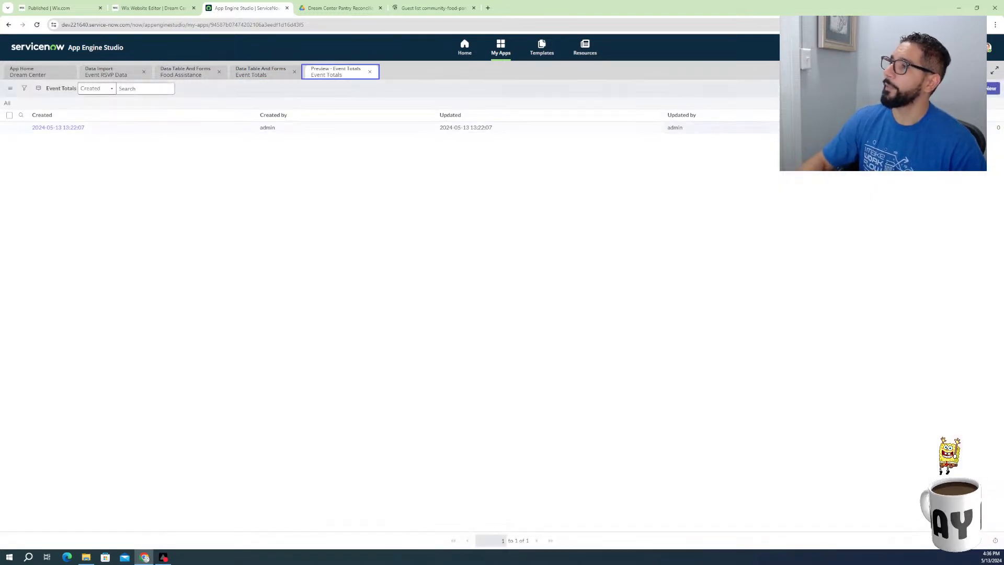
left_click(993, 89)
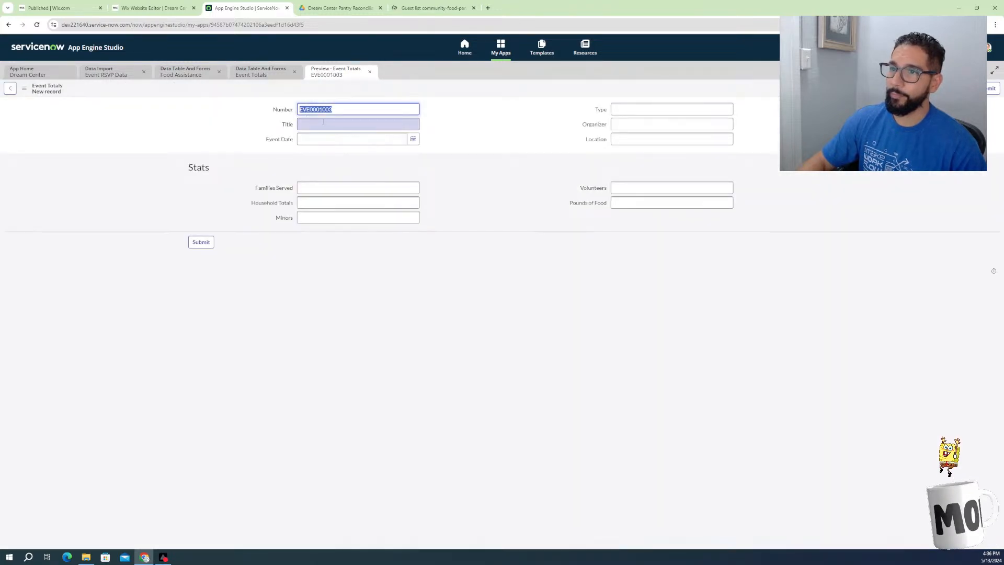
Title the new Event Totals record Food Pantry 20240117, adapting the copied guest list name
left_click(323, 123)
key("ctrl+v")
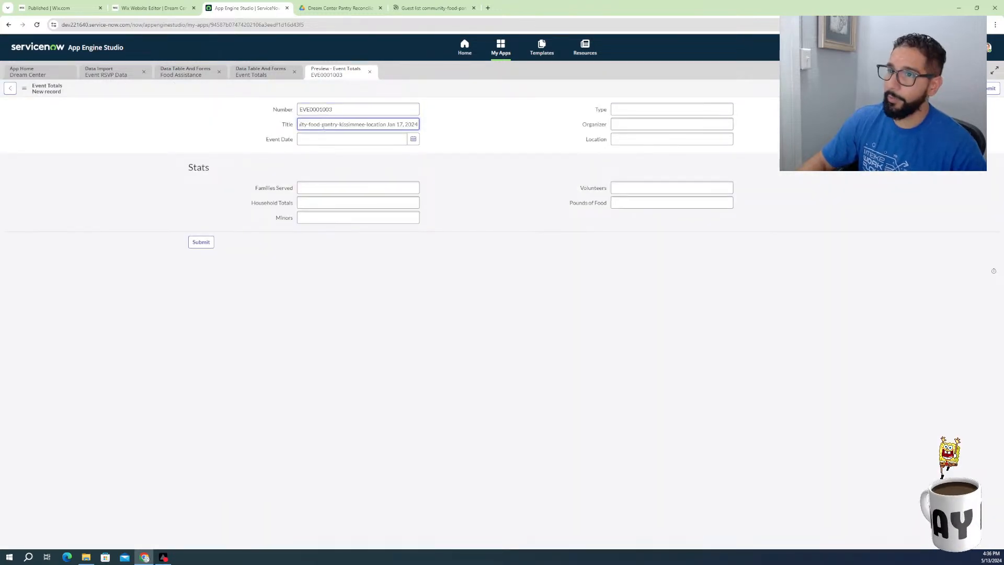
left_click_drag(387, 124, 240, 124)
type("Food ")
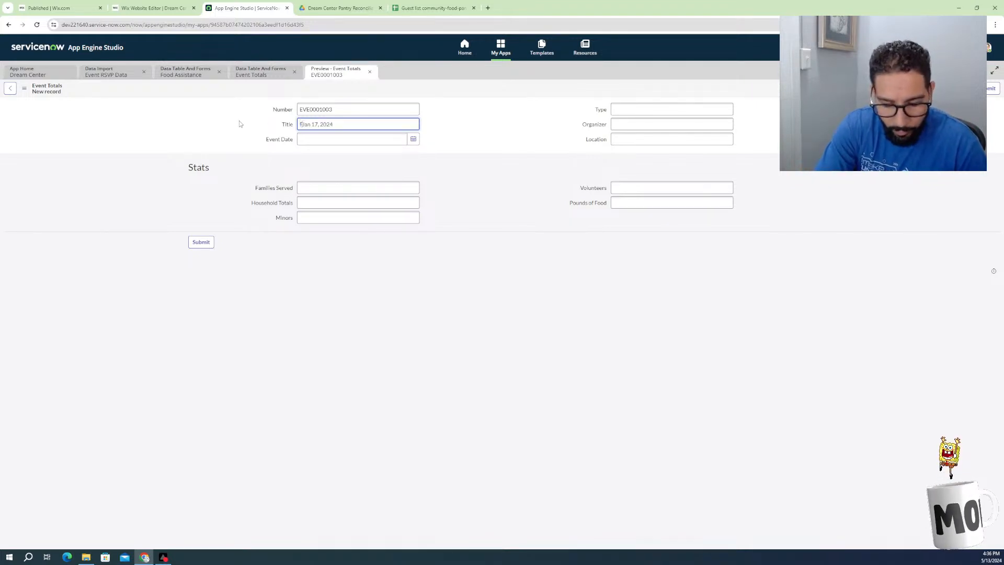
type("Fantry")
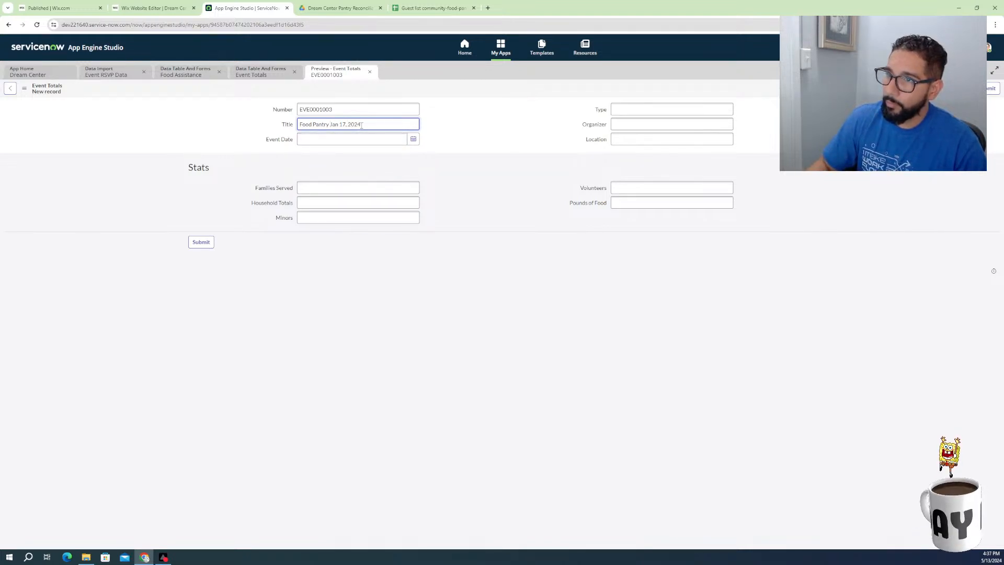
left_click_drag(330, 122, 330, 123)
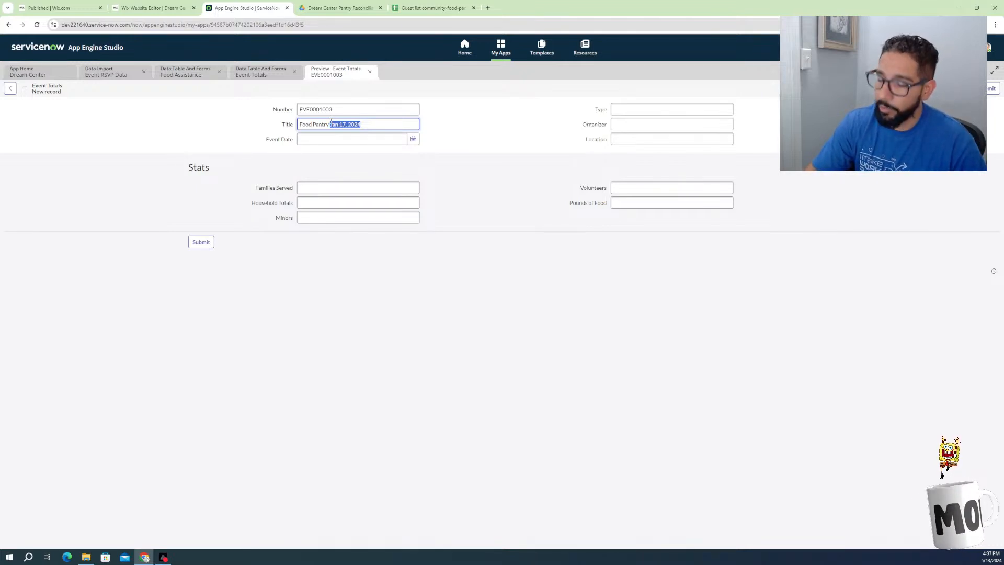
type("2024")
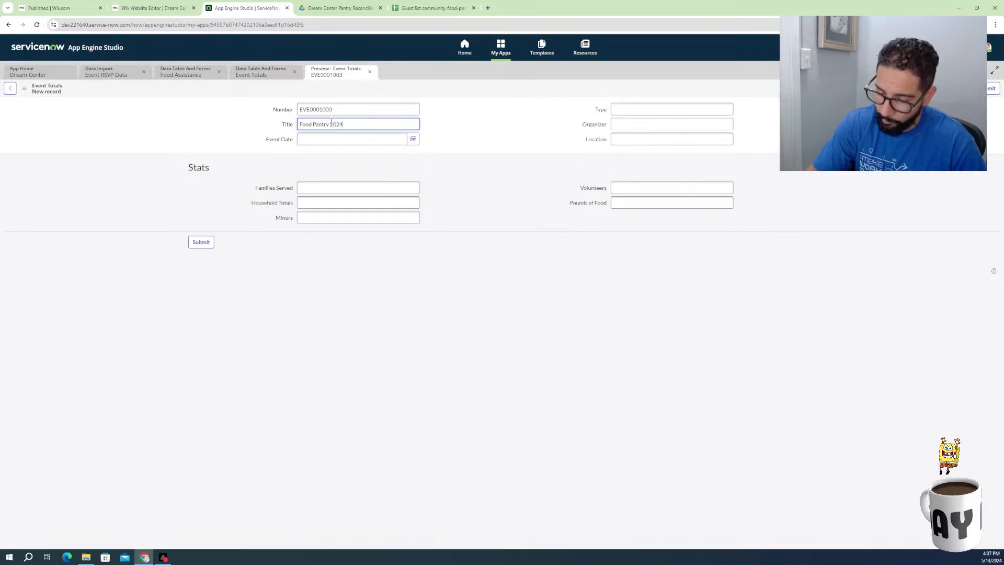
type("0117")
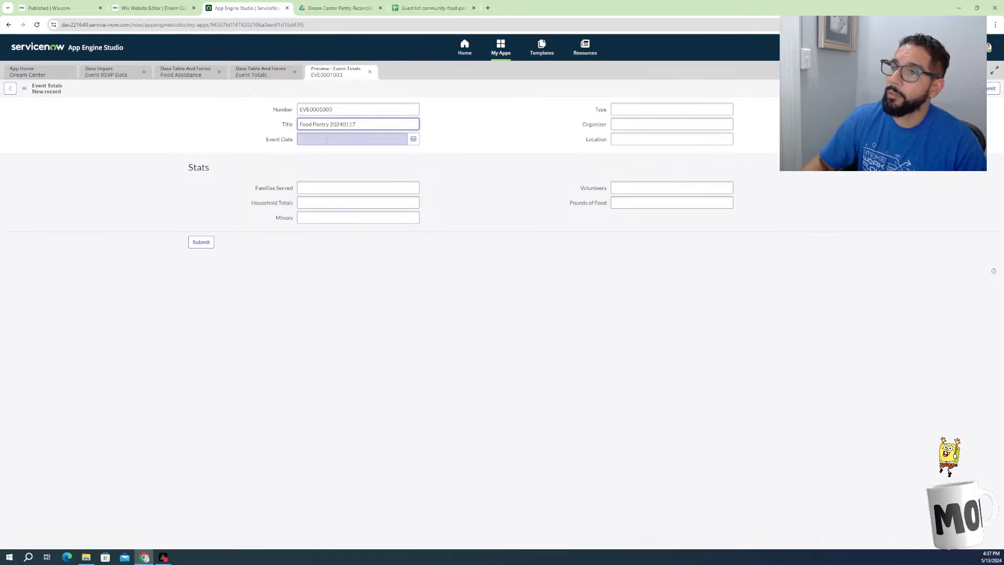
Set the record's Event Date to 2024-01-17
left_click(327, 140)
left_click(413, 138)
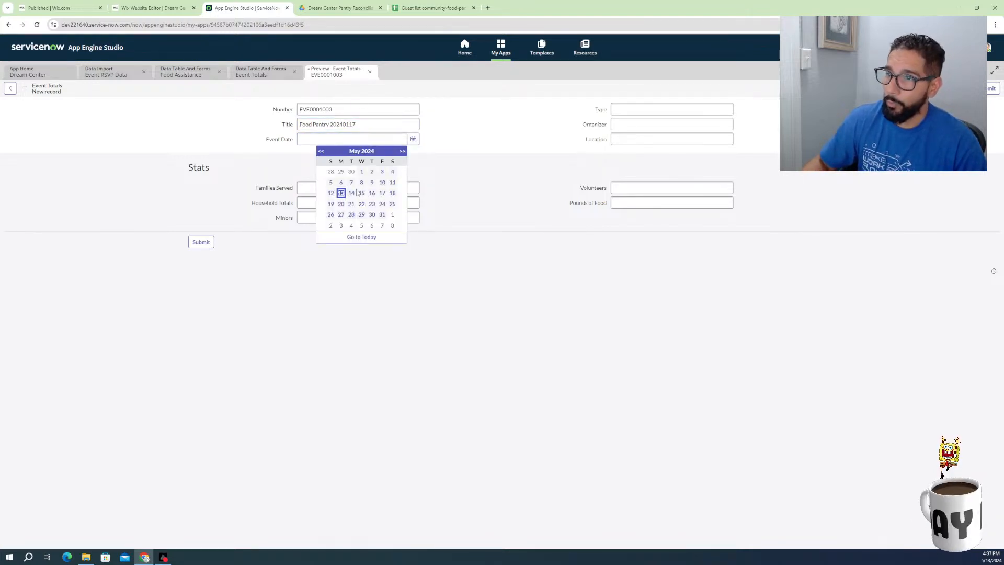
left_click(320, 151)
left_click(321, 152)
left_click(321, 151)
left_click(320, 151)
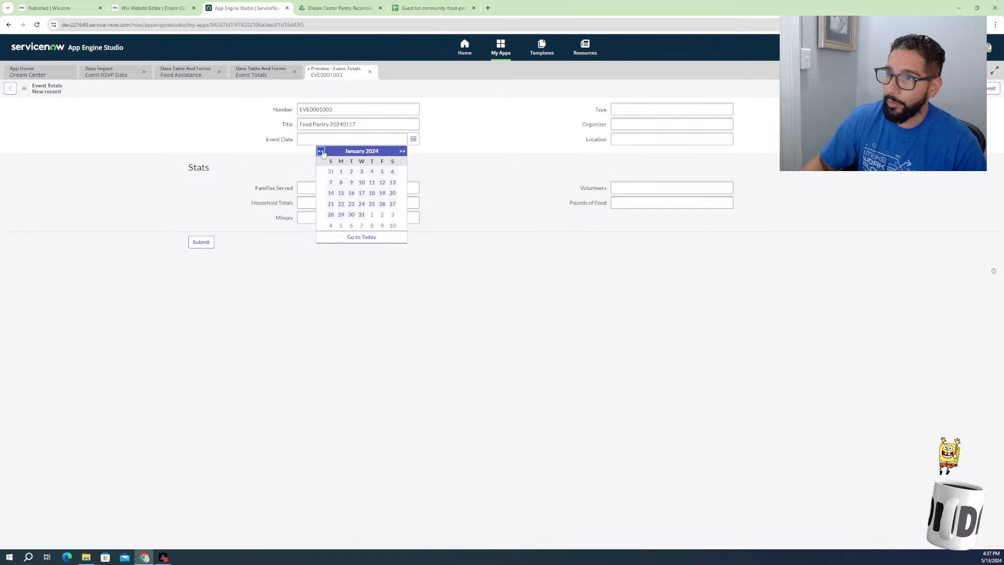
left_click(362, 193)
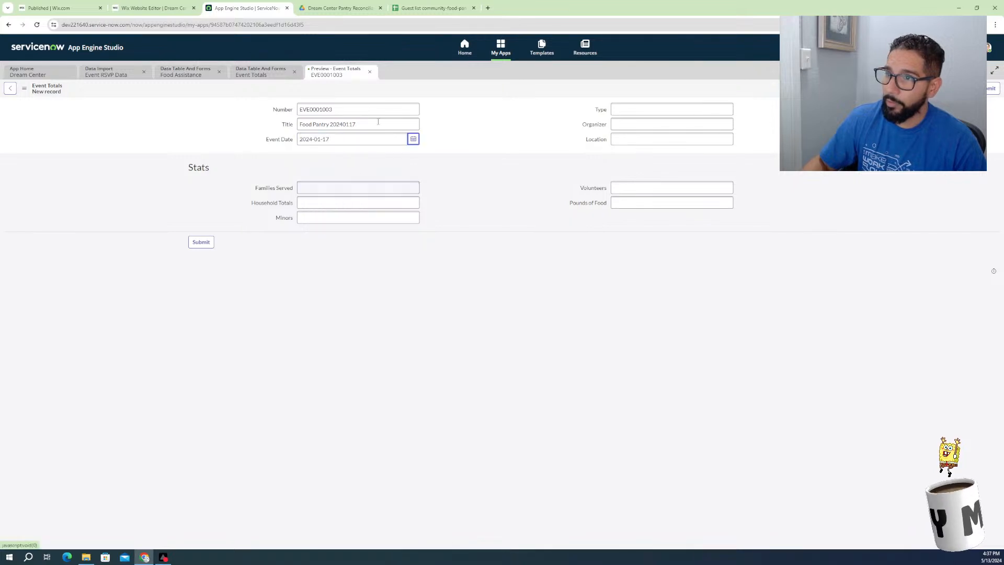
Fill in Food Pantry as the event's Type and URCHURCH as its Organizer, leaving Location blank
left_click(632, 110)
type("Foo")
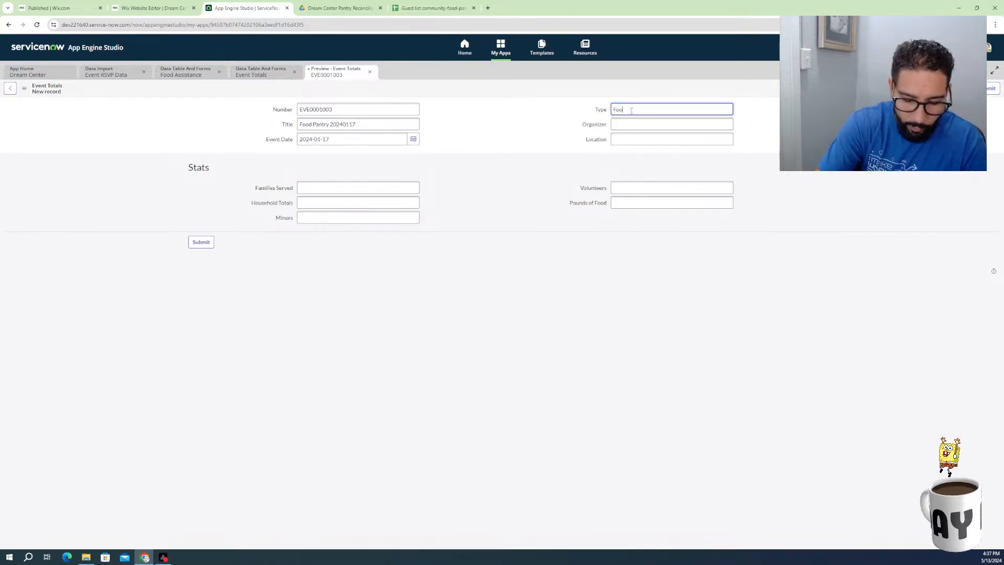
type("d Pantry")
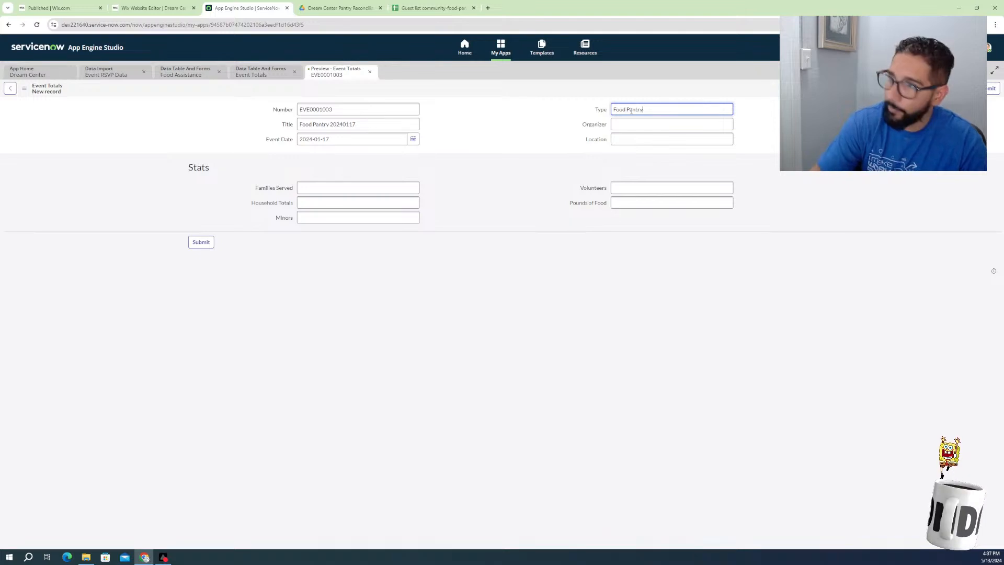
left_click(626, 124)
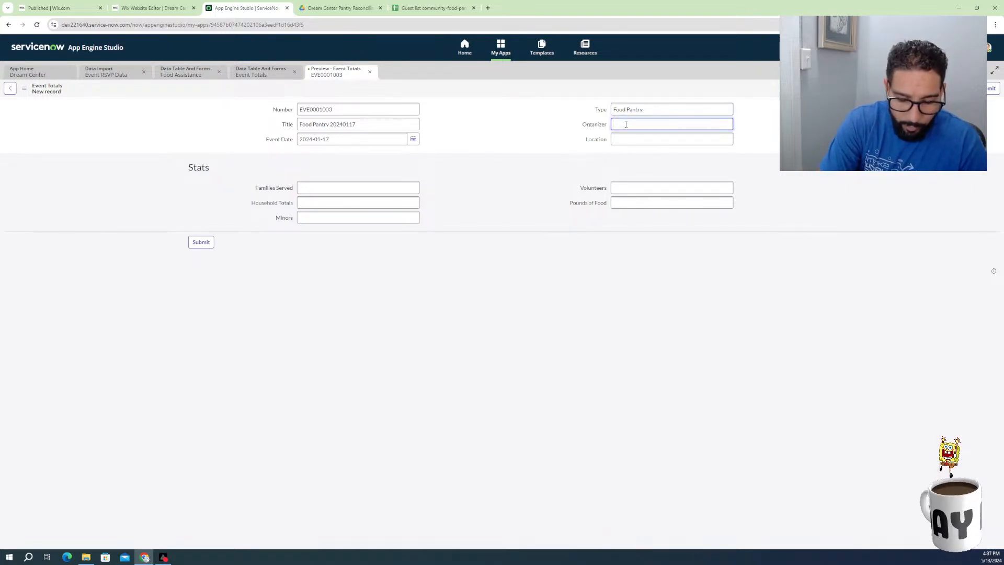
type("URCHURCH")
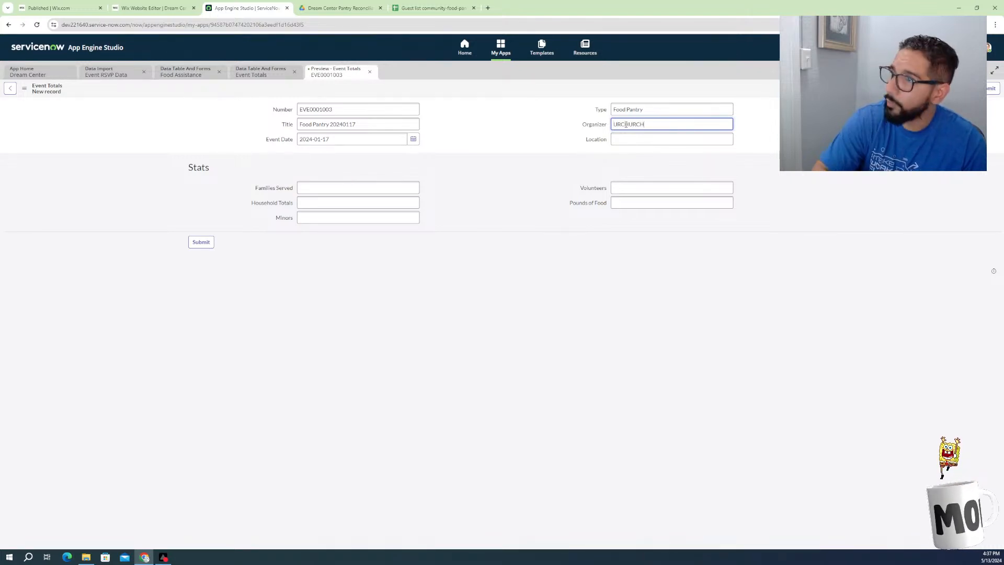
left_click(626, 138)
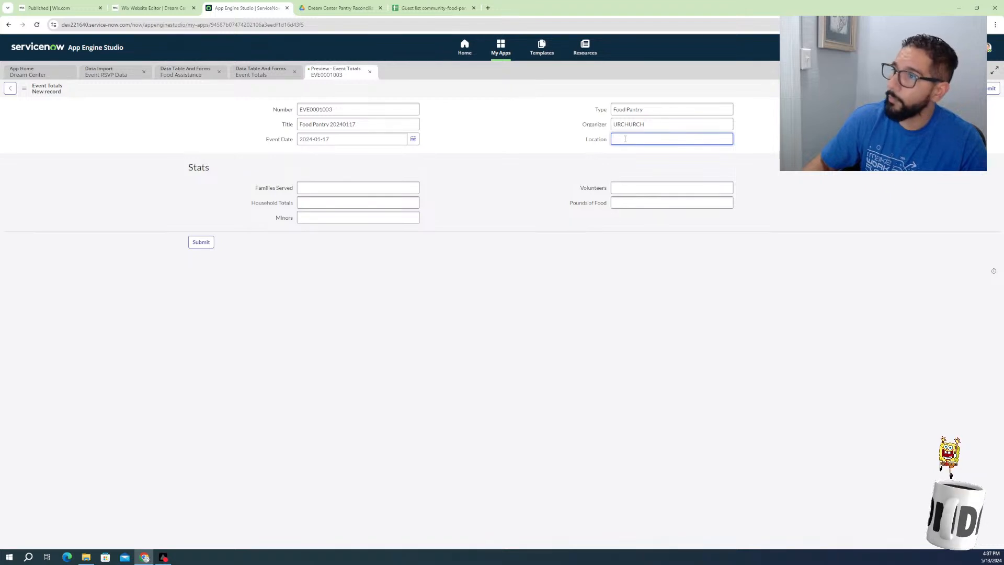
left_click(324, 186)
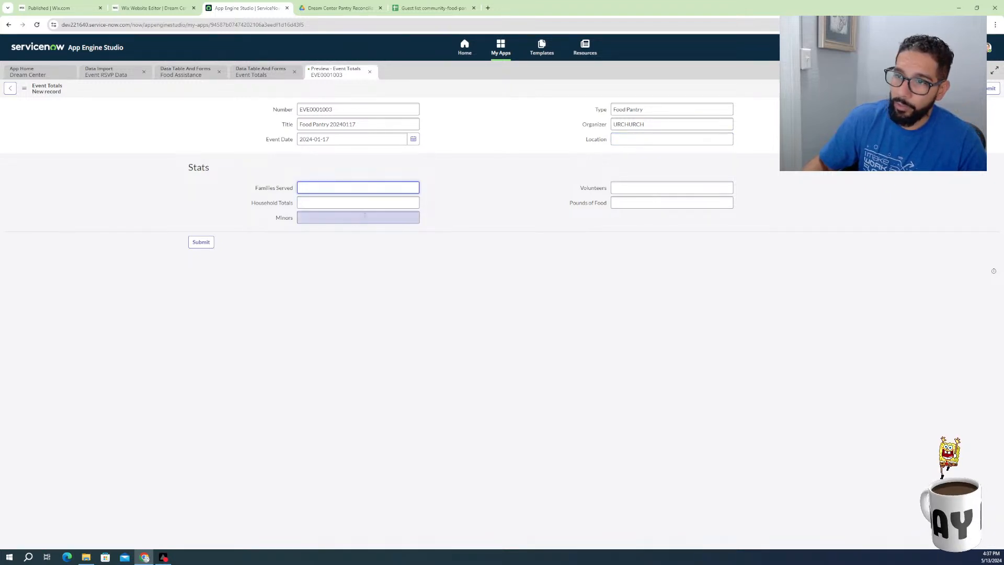
Save the new Food Pantry 20240117 event record and copy its sys_id
right_click(428, 87)
left_click(450, 142)
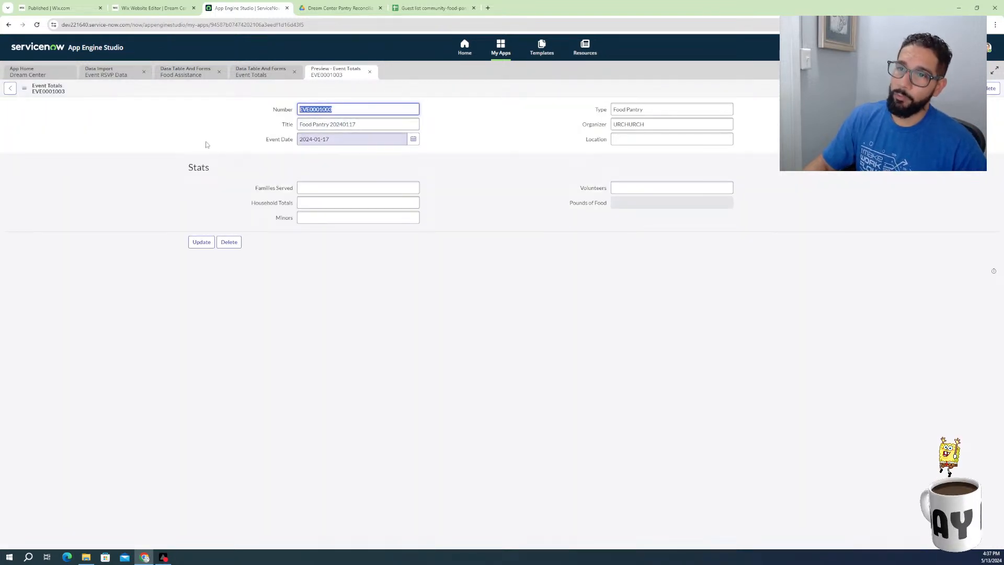
right_click(336, 90)
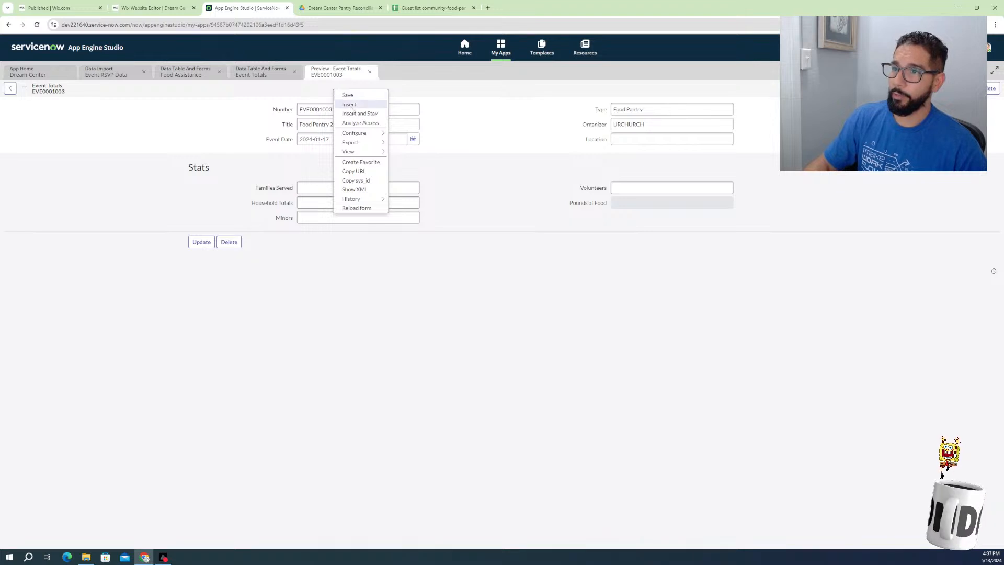
left_click(368, 183)
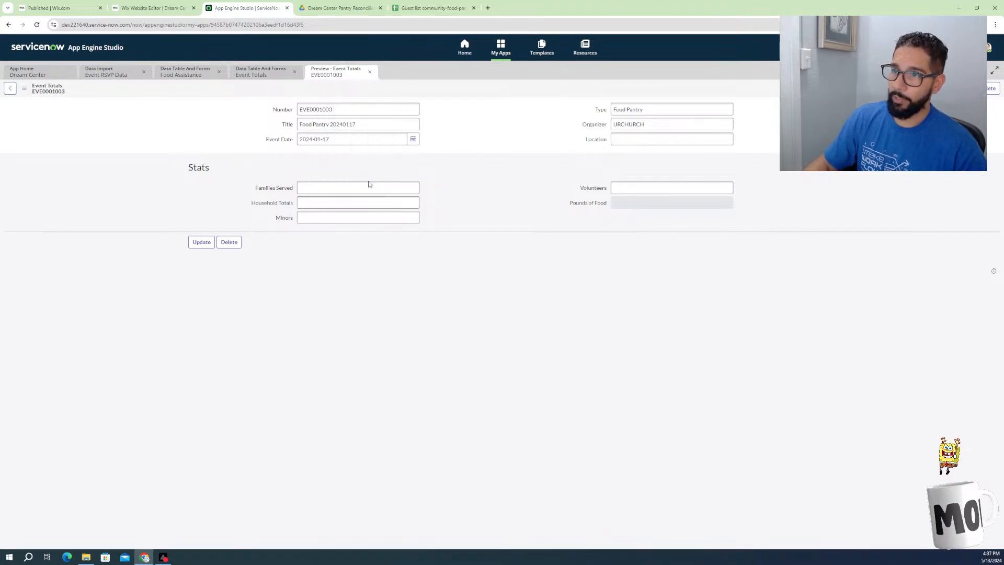
In the Jan 17, 2024 guest list spreadsheet, paste the copied sys_id into I2 and fill the Event column down to row 33
left_click(433, 7)
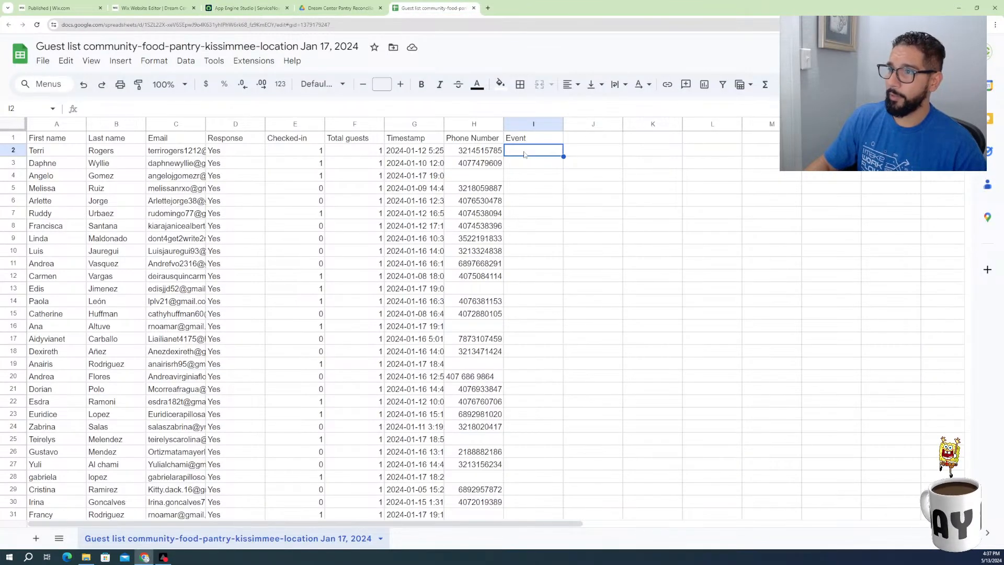
key("ctrl+v")
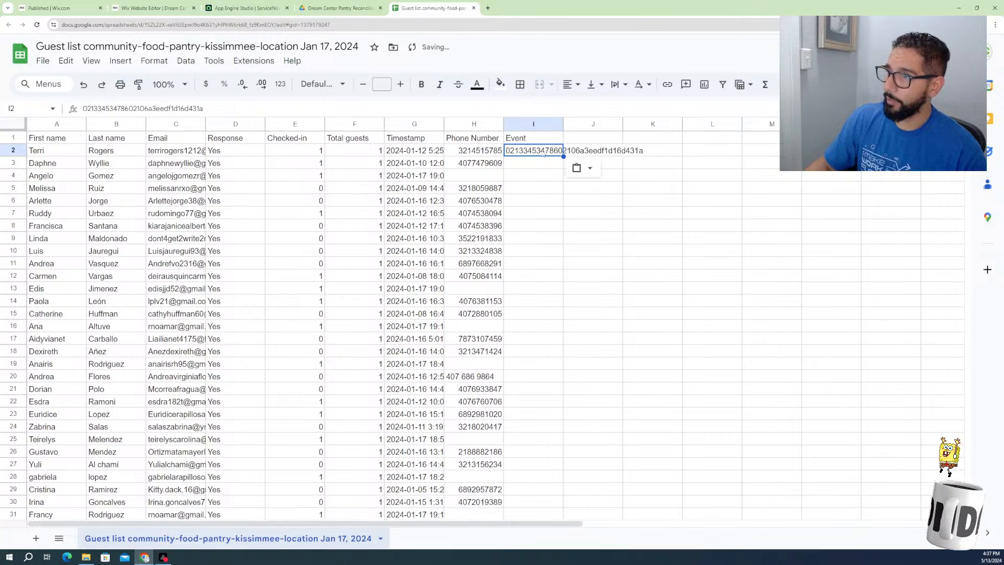
left_click_drag(564, 156, 556, 489)
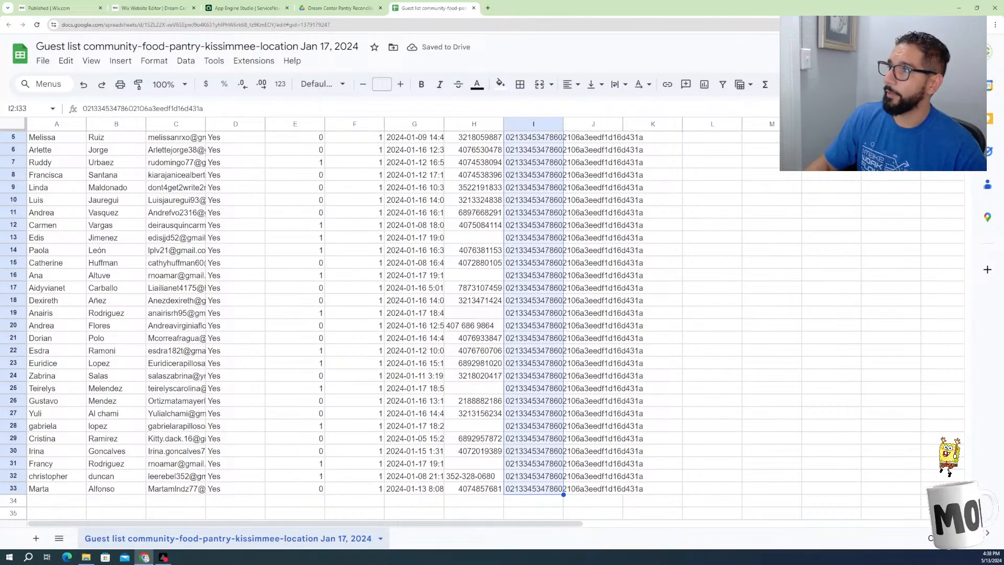
Download the guest list spreadsheet as a Microsoft Excel (.xlsx) file
left_click(43, 61)
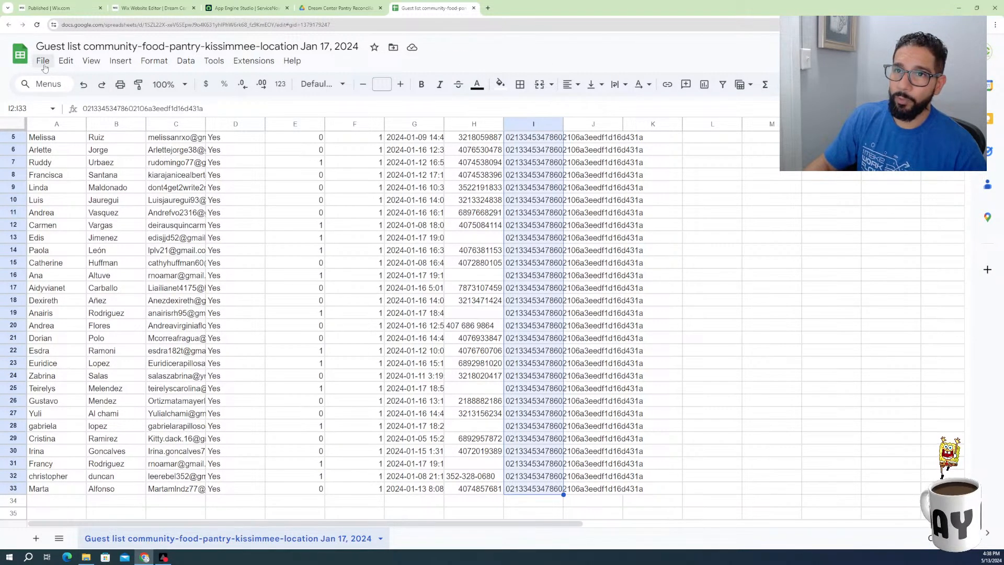
mouse_move(199, 204)
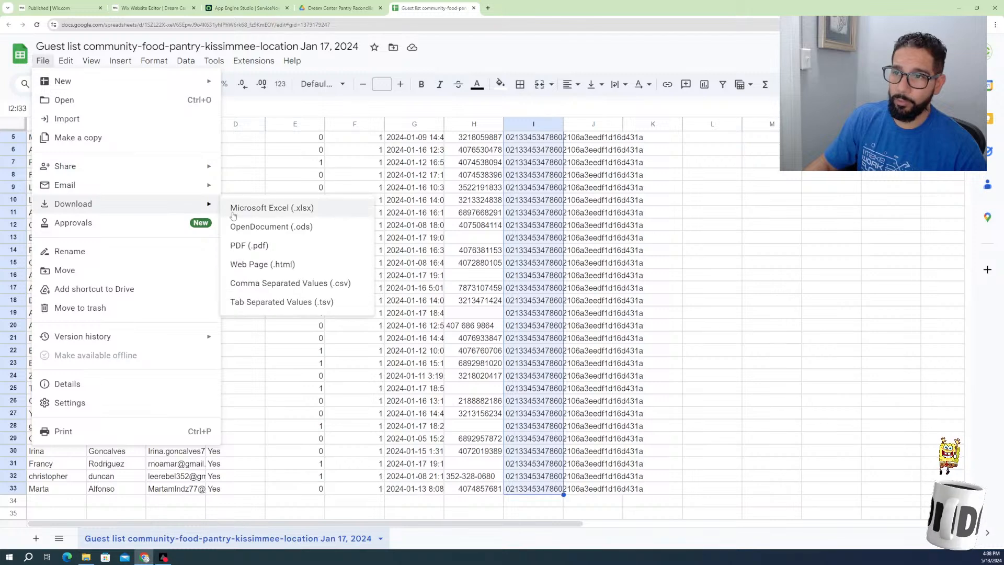
left_click(246, 212)
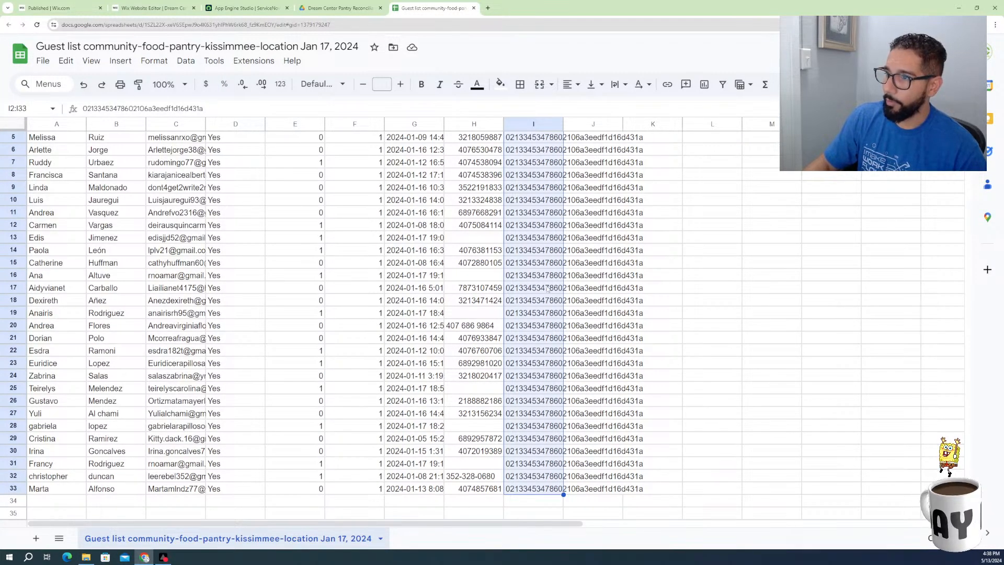
Back in App Engine Studio, remove the existing guest list file from the Event RSVP Data import's source configuration
left_click(238, 9)
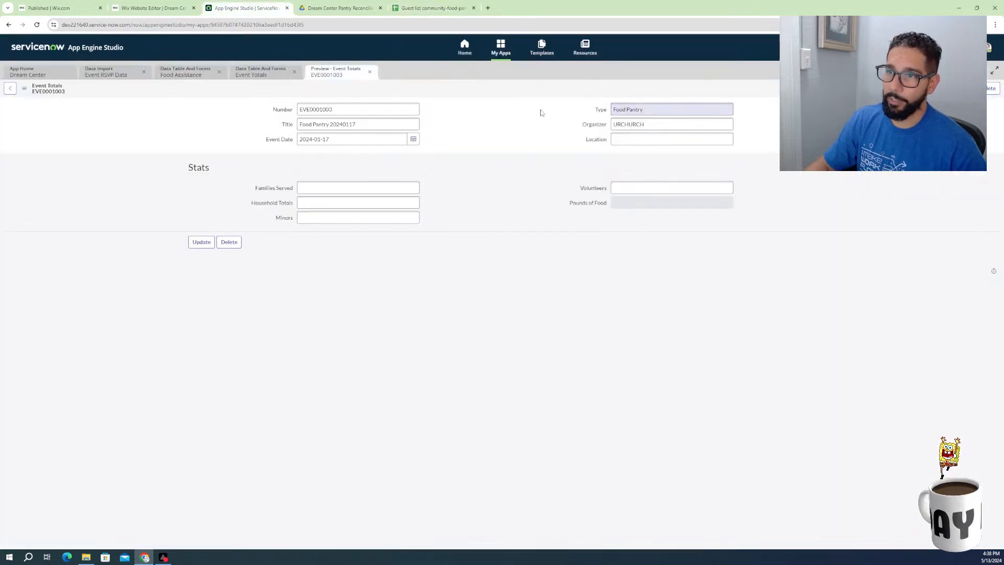
left_click(117, 77)
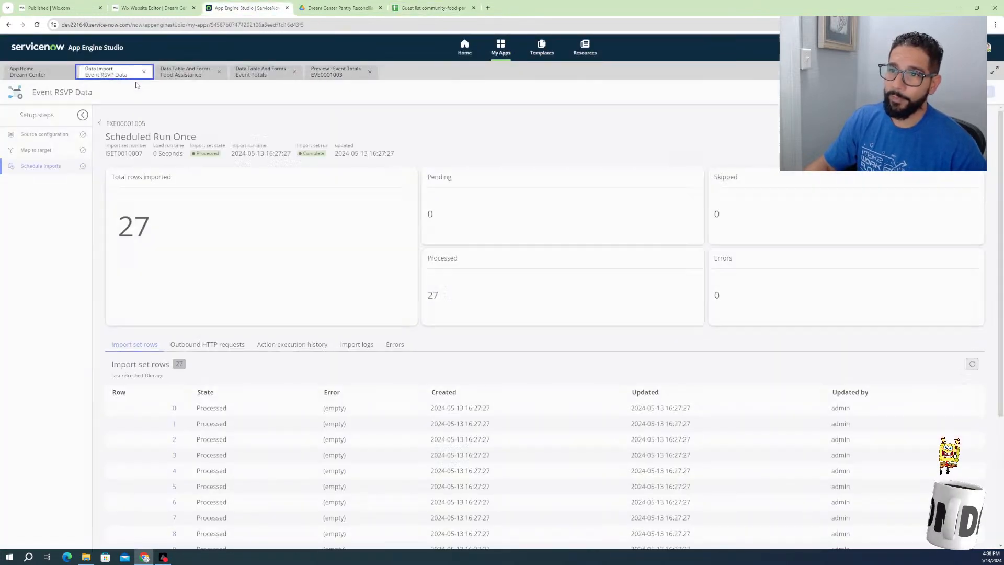
left_click(57, 136)
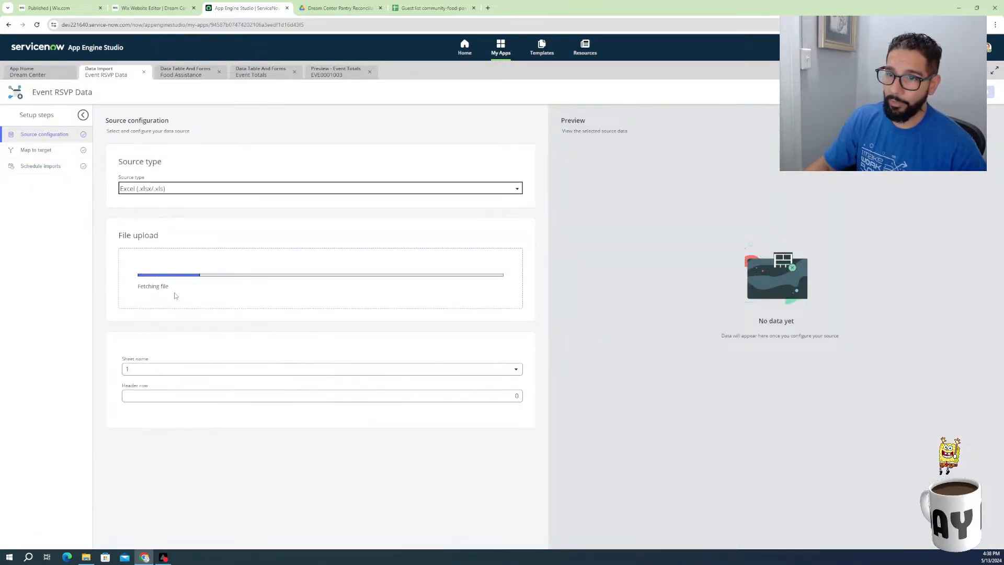
left_click(484, 283)
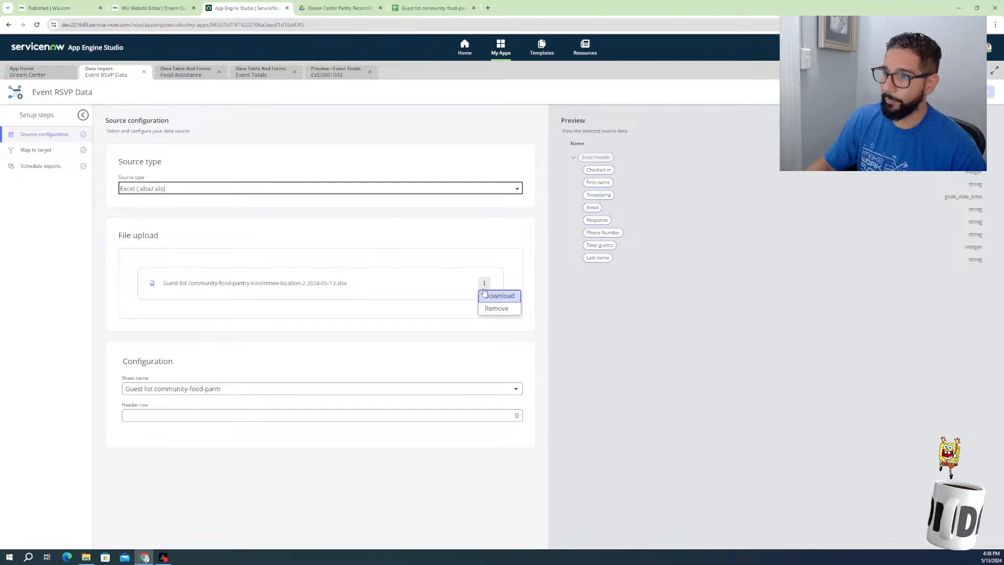
left_click(497, 309)
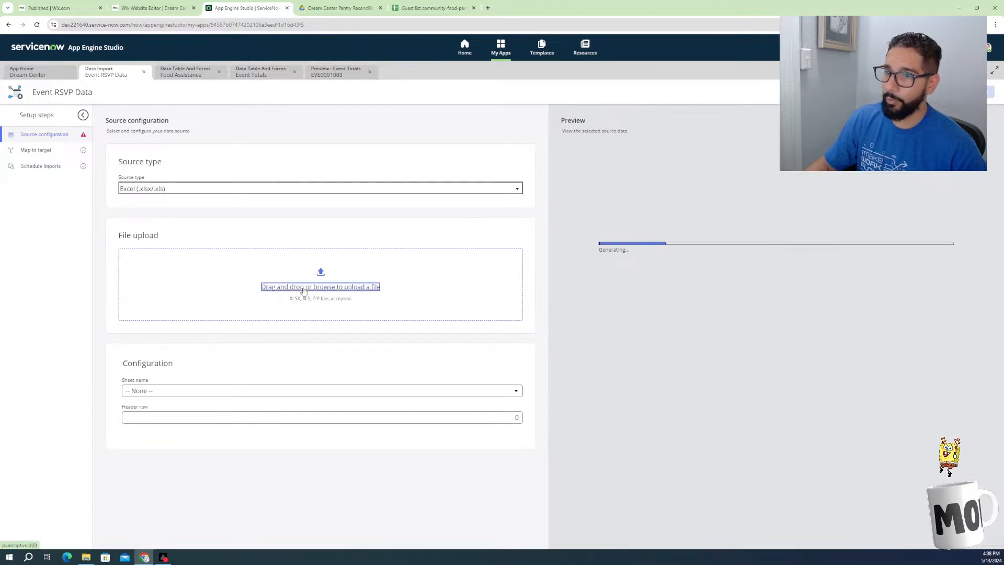
Upload "Guest list community-food-pantry-kissimmee-location Jan 17, 2024.xlsx" as the import source and dismiss the error notice
left_click(264, 262)
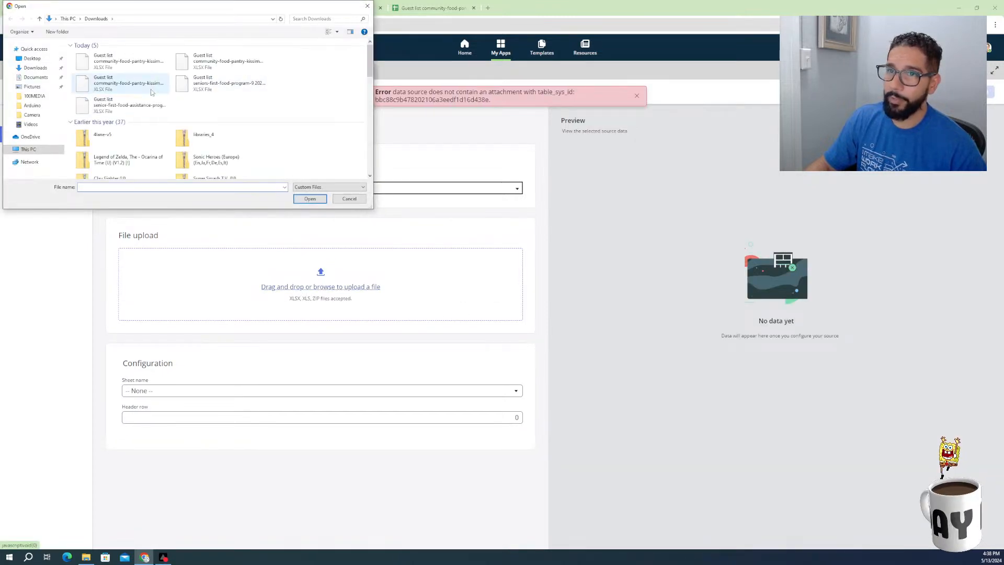
left_click(108, 64)
left_click(311, 199)
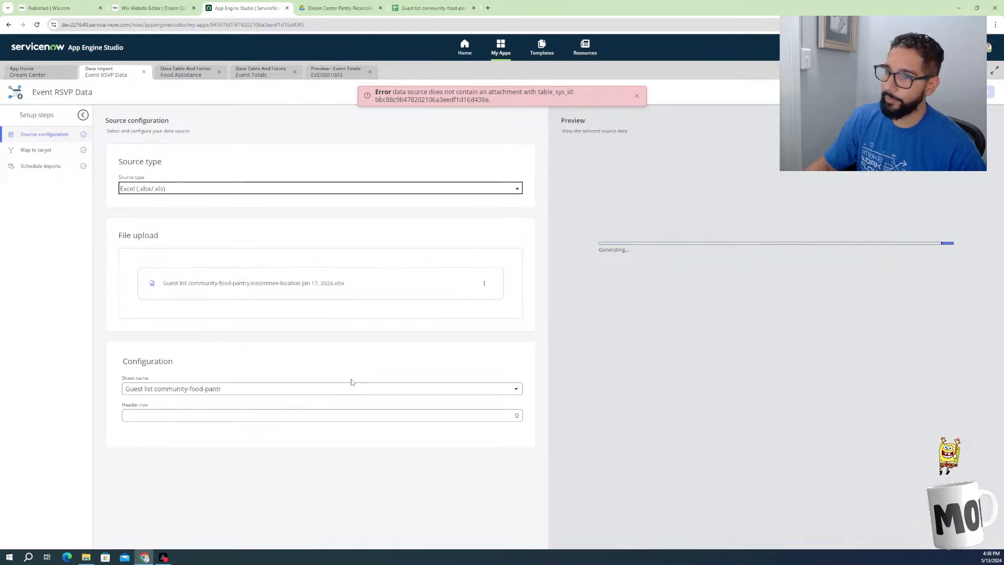
left_click(637, 95)
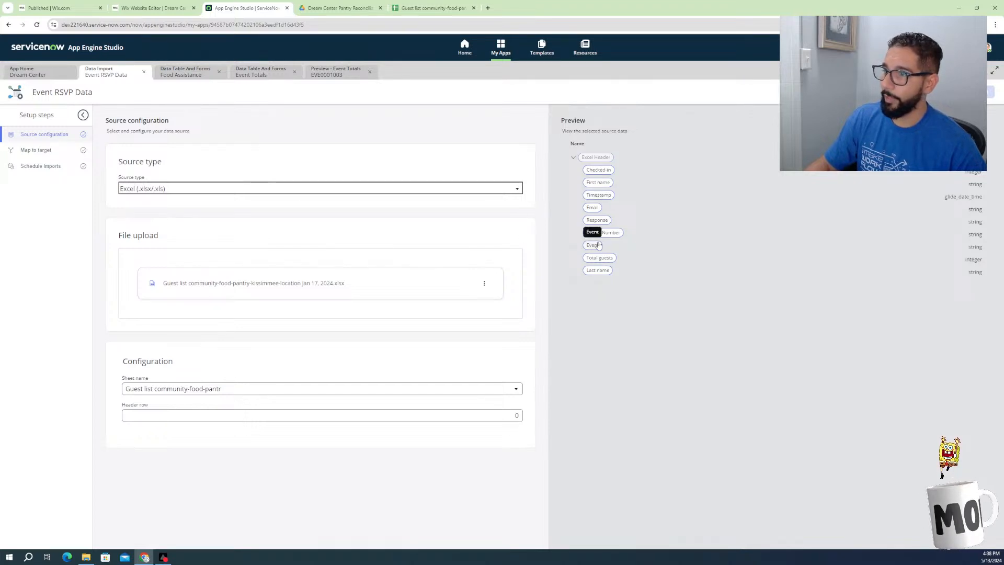
Open the Food Assistance target mapping of the Event RSVP Data import and clear all its fields
left_click(42, 150)
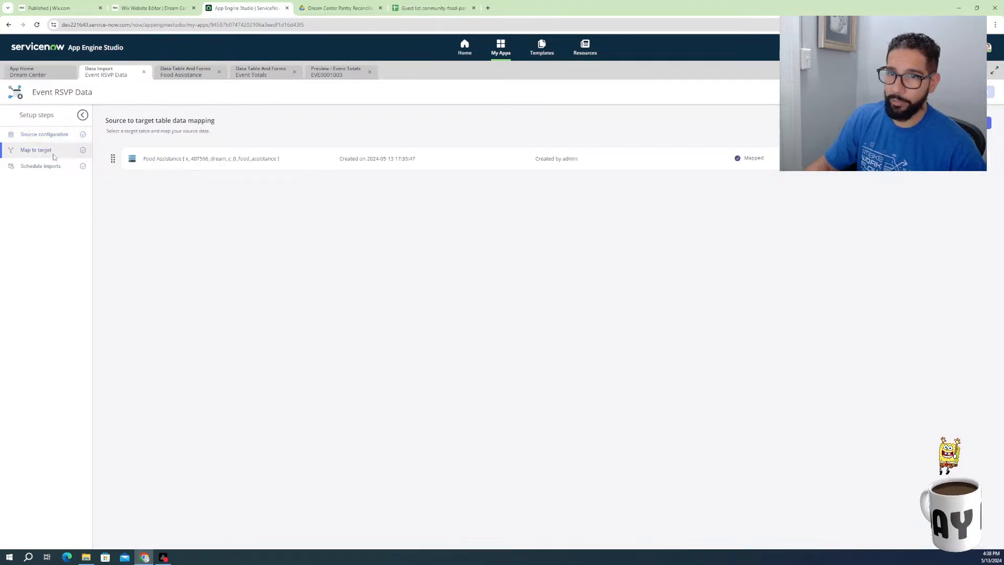
left_click(592, 364)
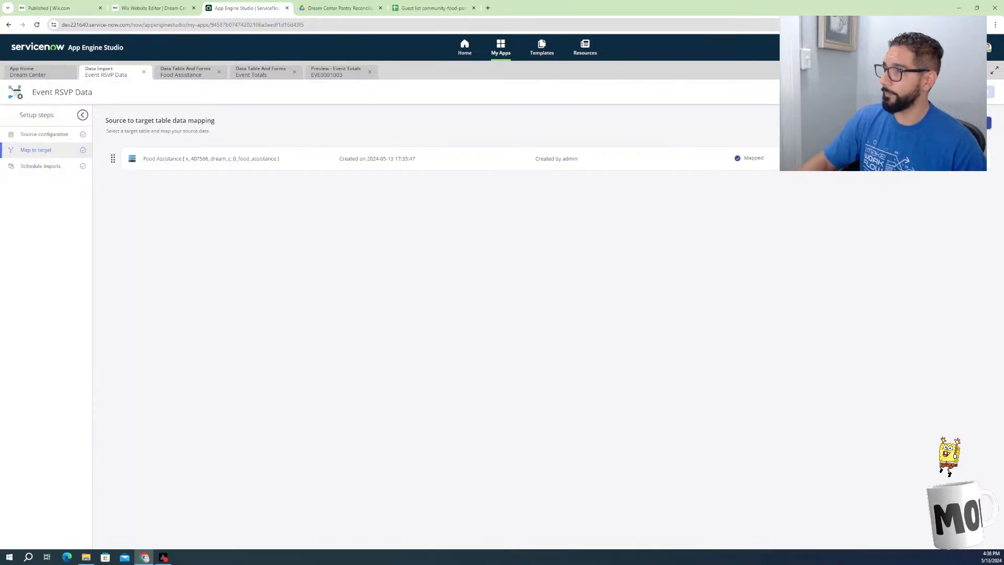
left_click(690, 160)
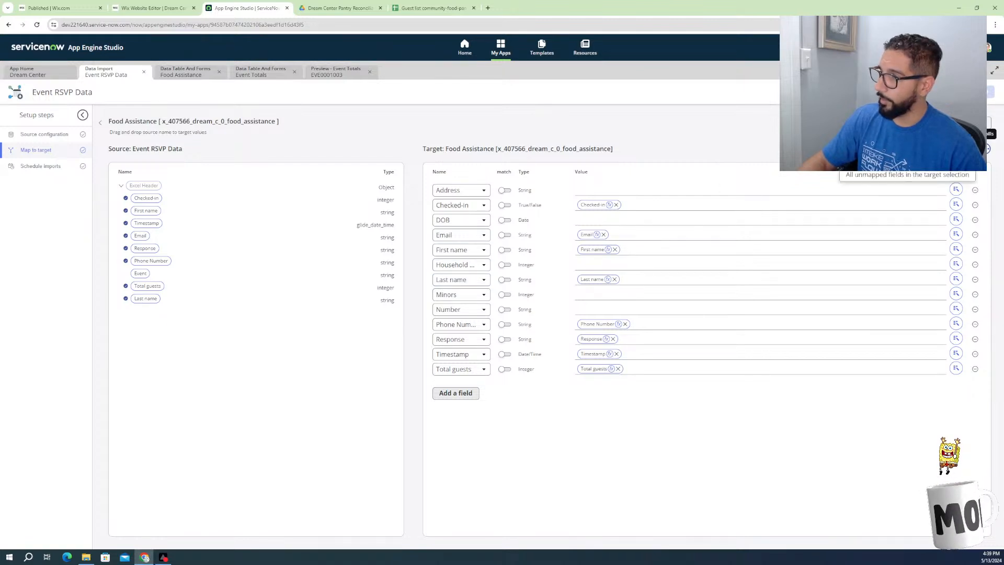
left_click(987, 149)
left_click(987, 149)
left_click(987, 148)
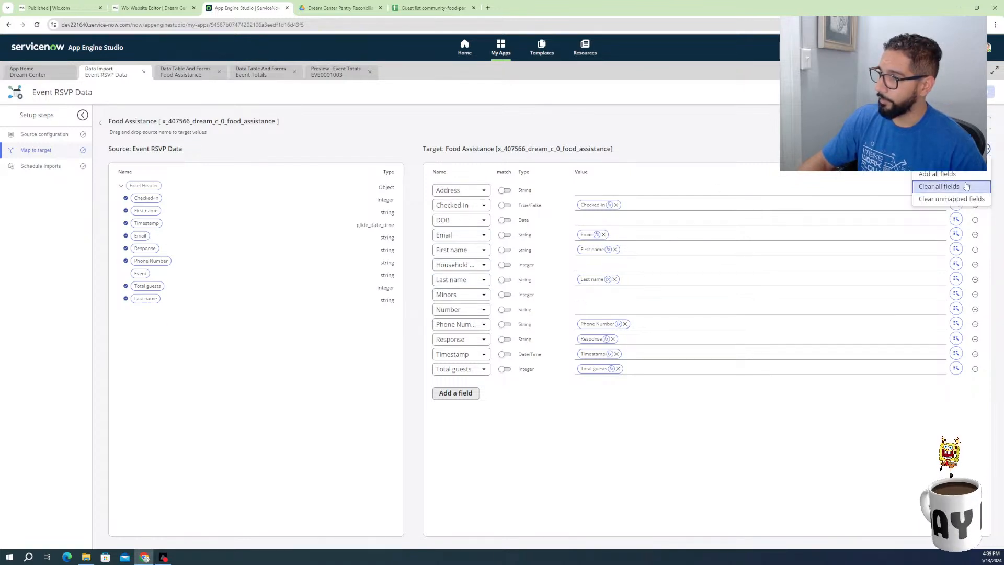
left_click(966, 187)
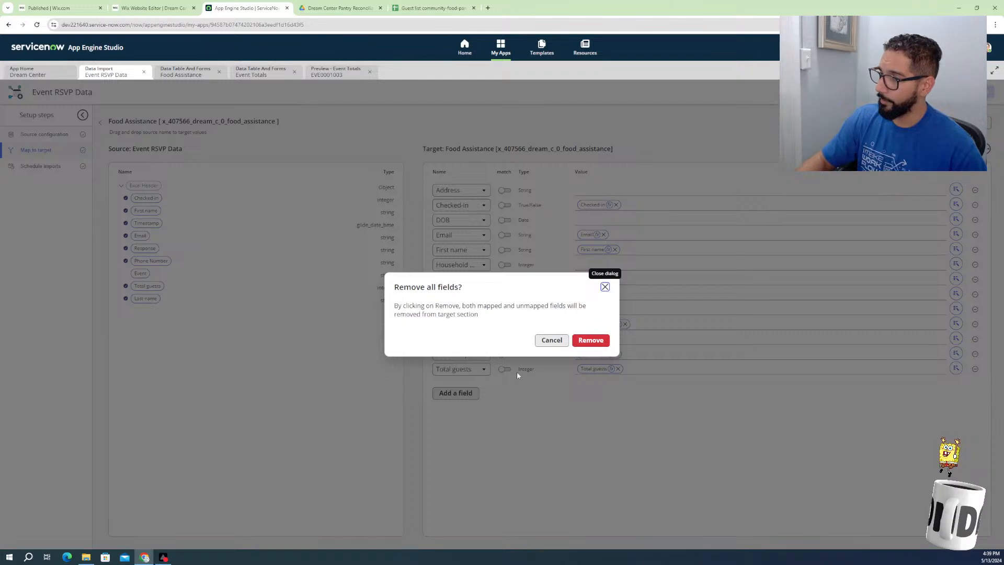
left_click(590, 340)
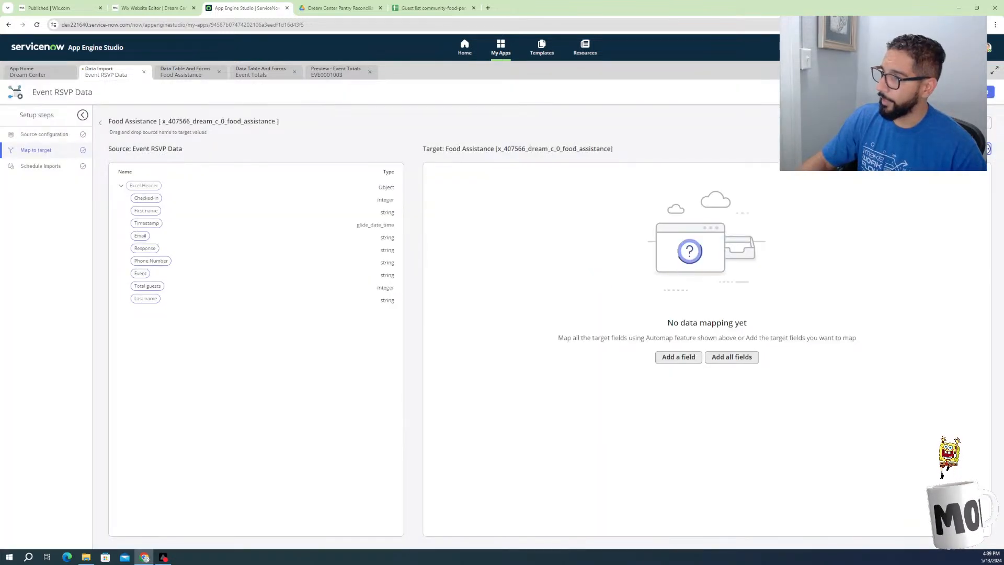
Automap the source columns, including Event, to the Food Assistance fields and save the import mapping
left_click(986, 149)
left_click(985, 149)
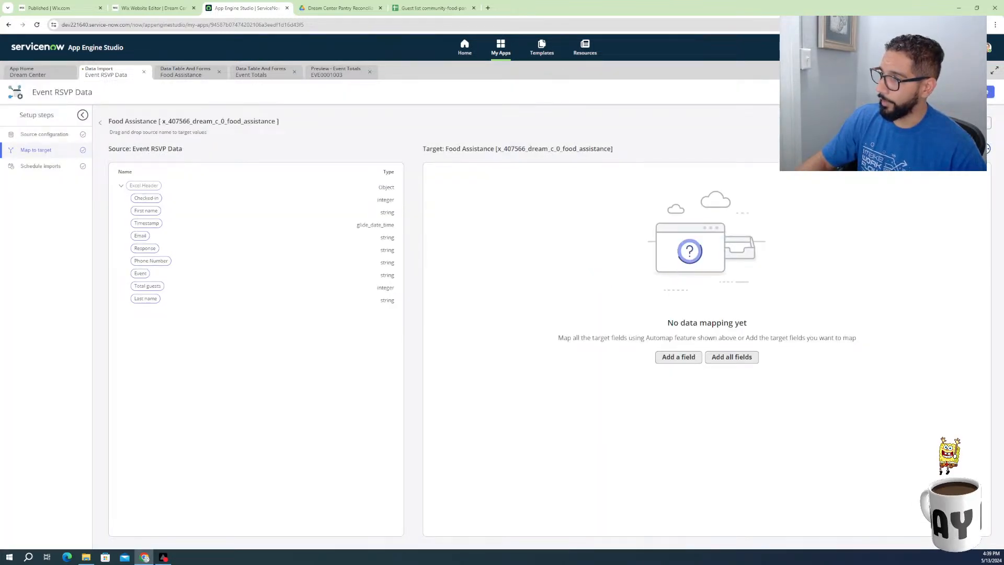
left_click(972, 124)
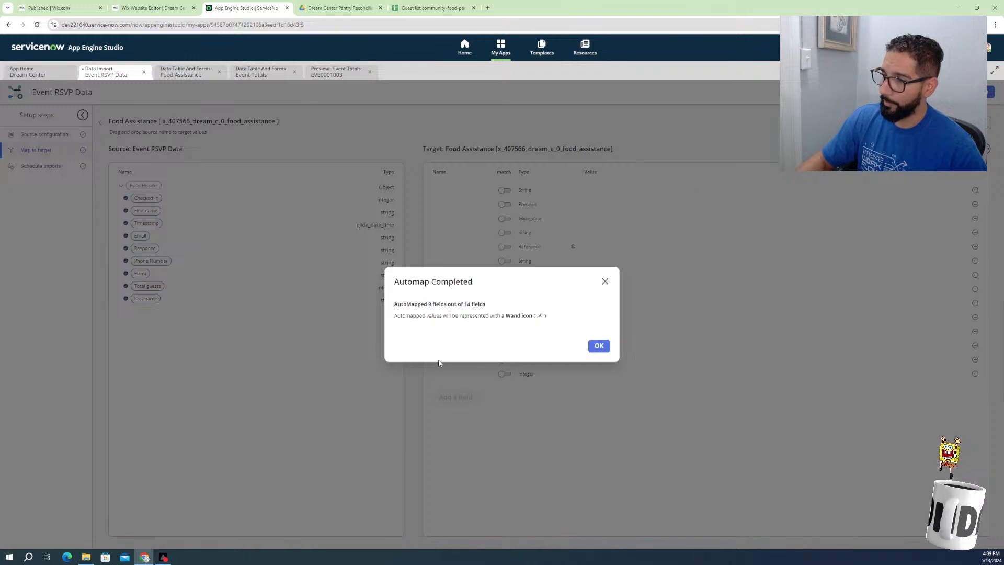
left_click(599, 346)
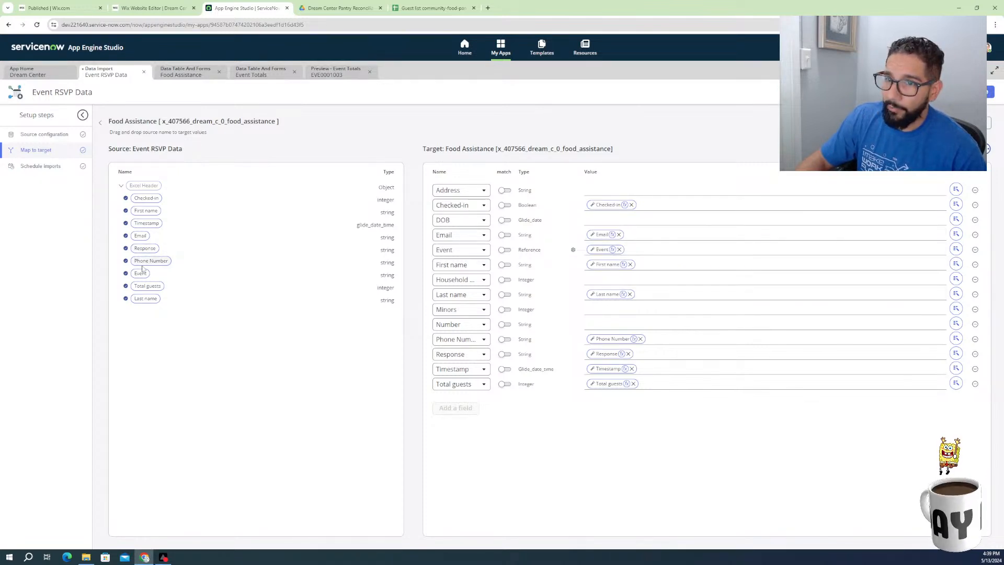
left_click_drag(142, 277, 627, 244)
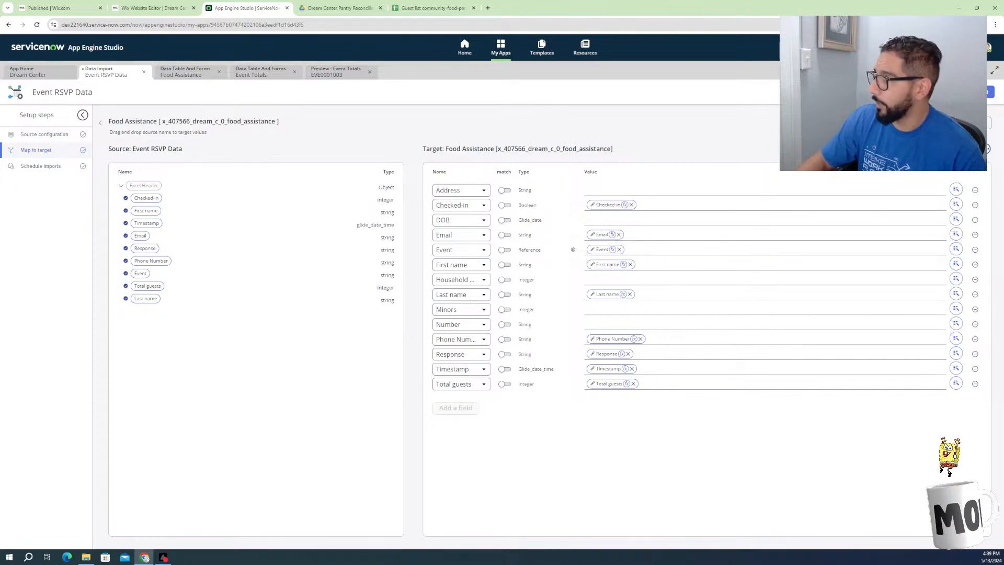
left_click(991, 93)
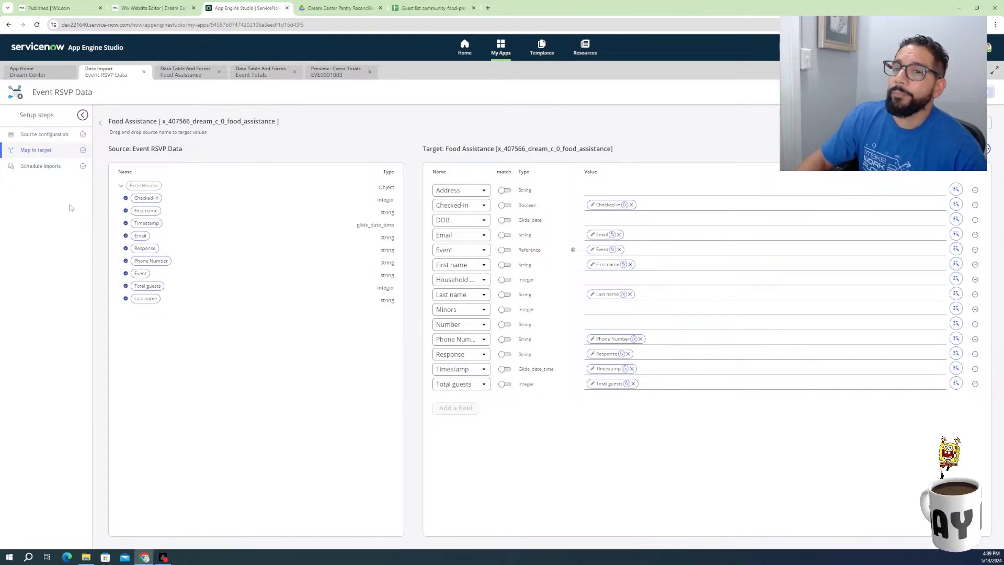
Run the Event RSVP Data import, refresh the executions list and open the newest execution's details
left_click(49, 169)
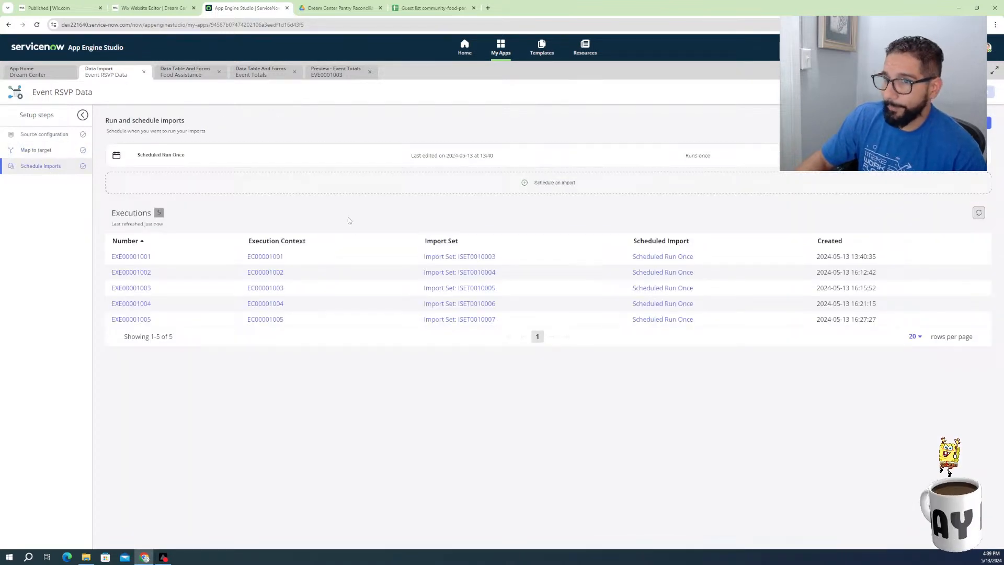
left_click(971, 123)
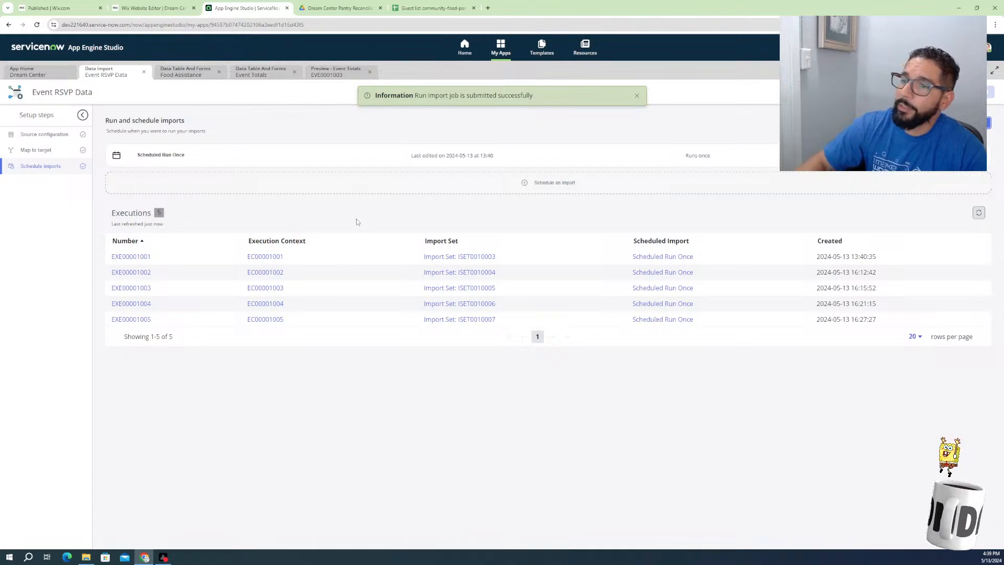
left_click(979, 214)
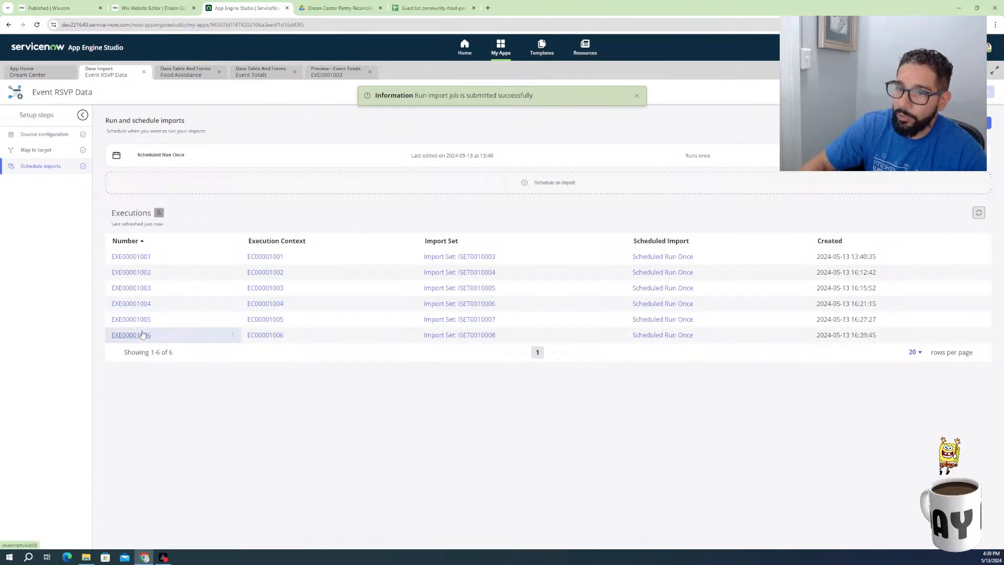
left_click(142, 335)
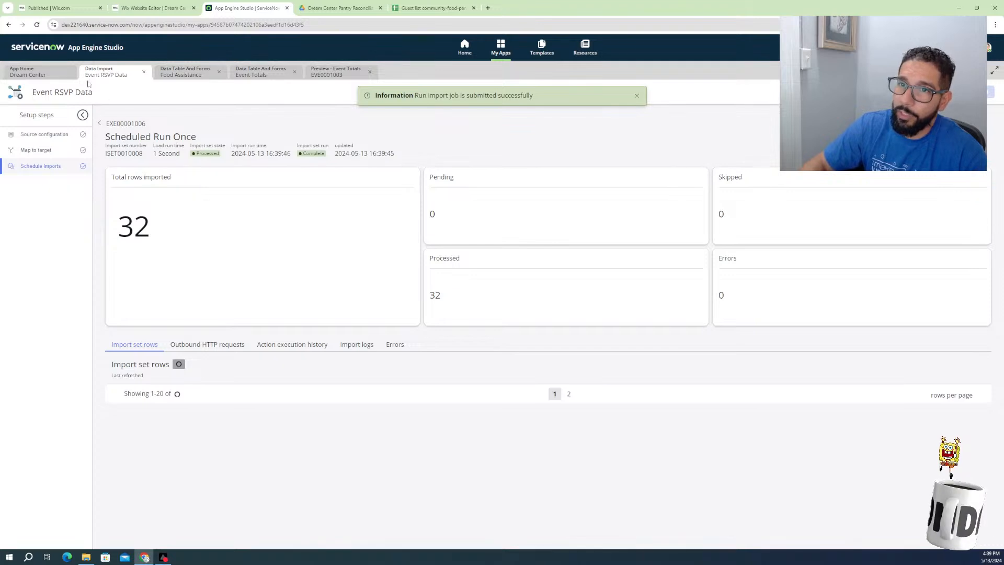
Close the open Food Assistance, Event Totals and event record pages, and return to the Dream Center app home
left_click(188, 73)
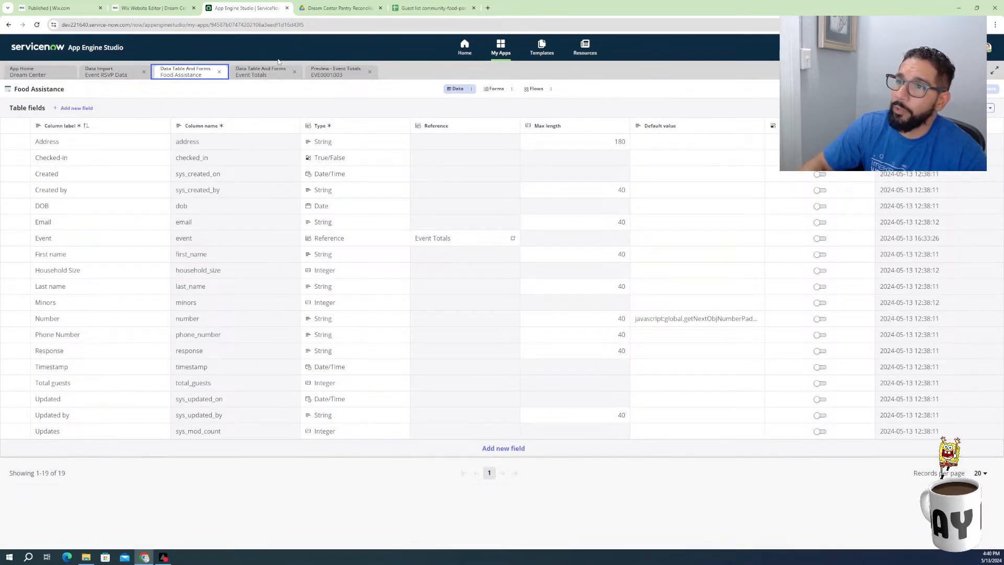
left_click(220, 73)
left_click(220, 74)
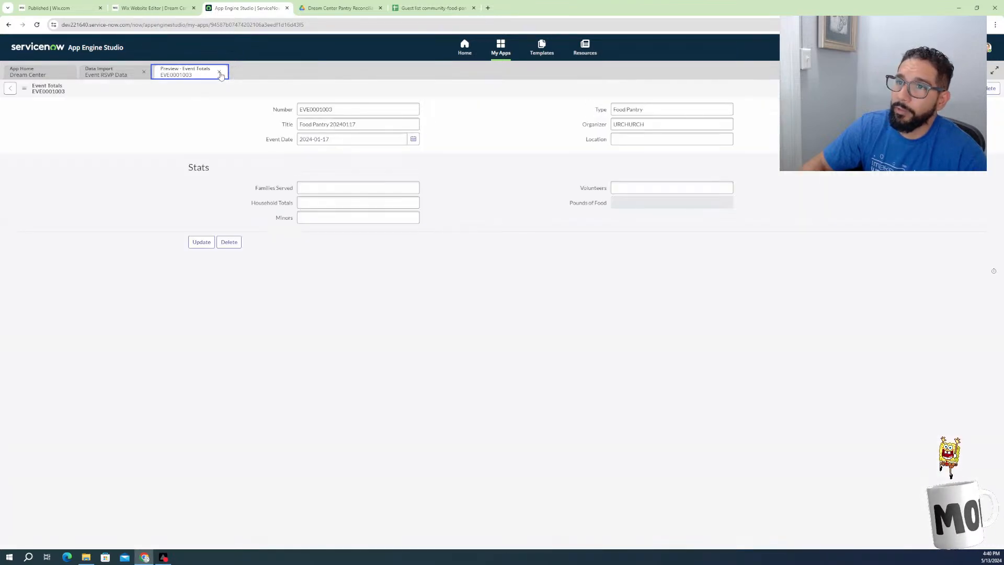
left_click(220, 74)
left_click(39, 73)
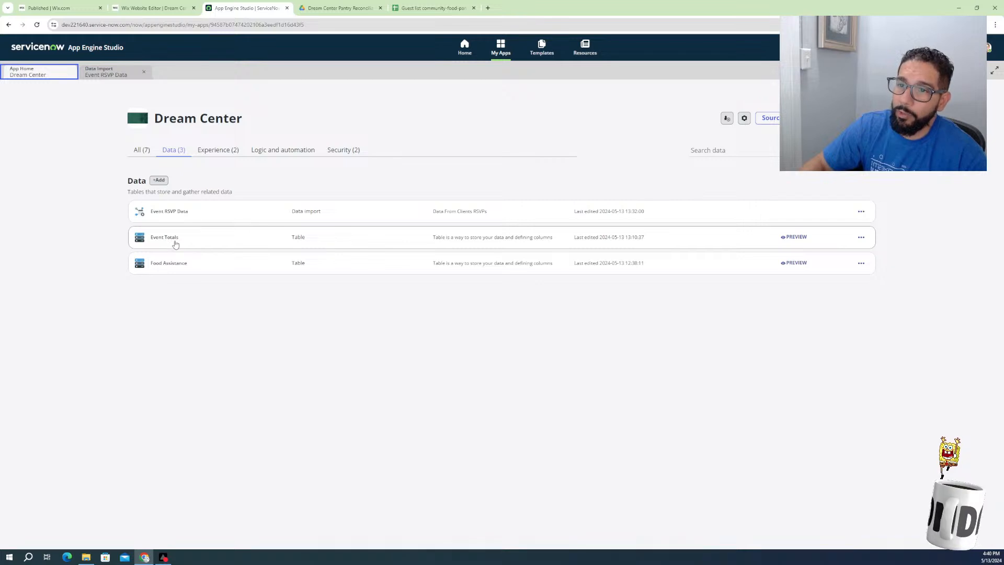
Open the Food Assistance table, go to page 7 of its records and add the Event column to the displayed columns
left_click(173, 263)
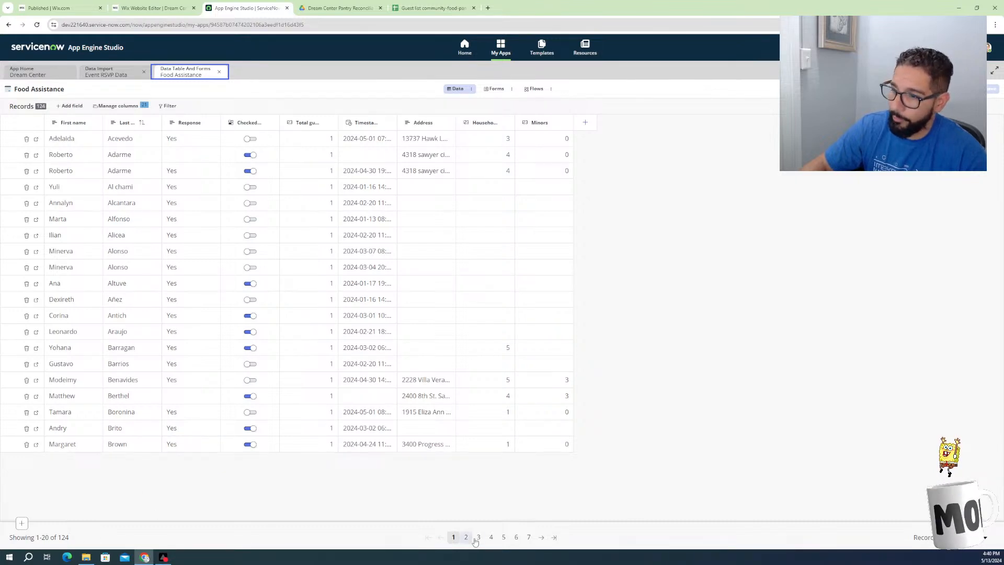
left_click(529, 538)
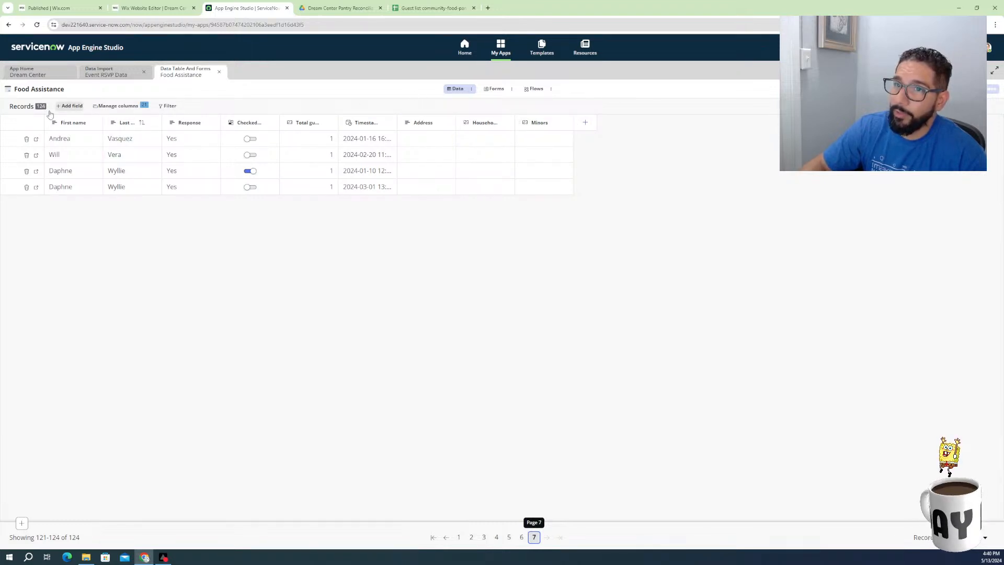
left_click(129, 107)
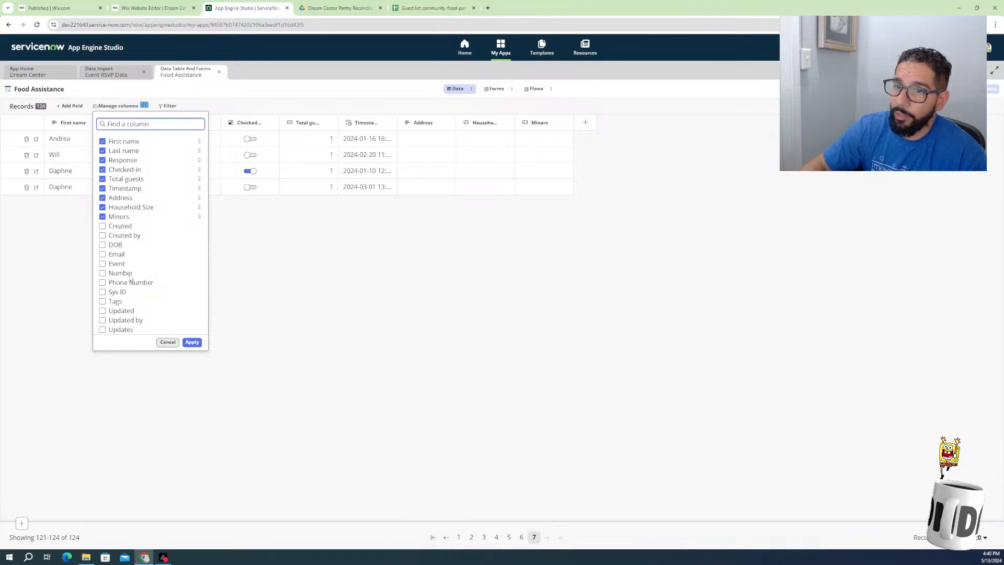
left_click(102, 265)
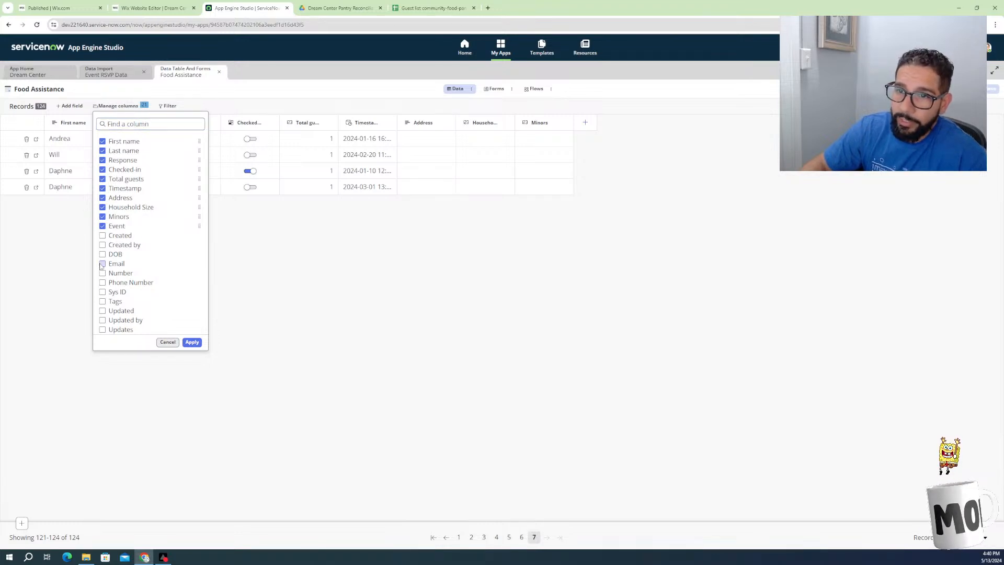
left_click(192, 342)
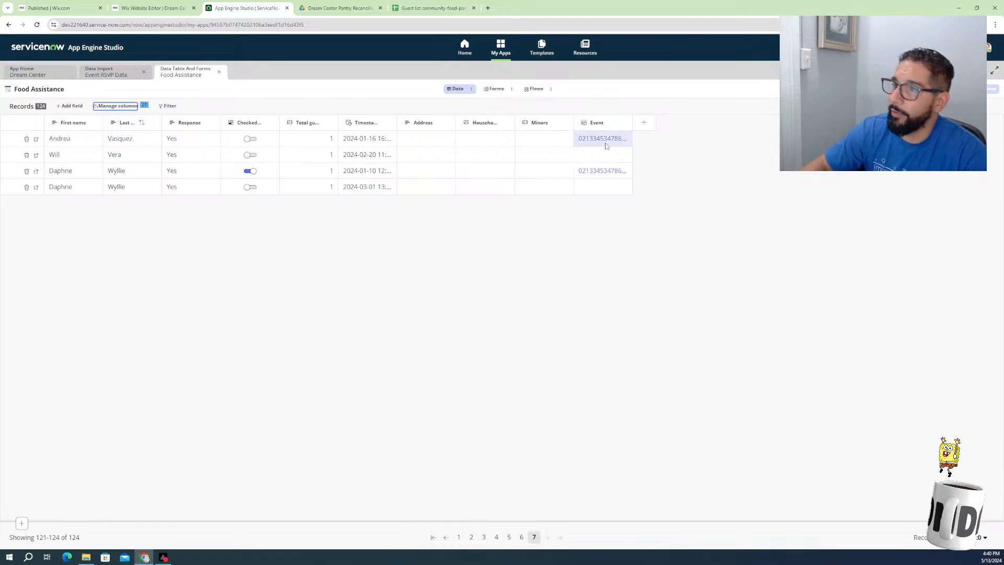
Open the Event Totals record linked in the first listed row's Event field, and return to the Food Assistance table
left_click(600, 139)
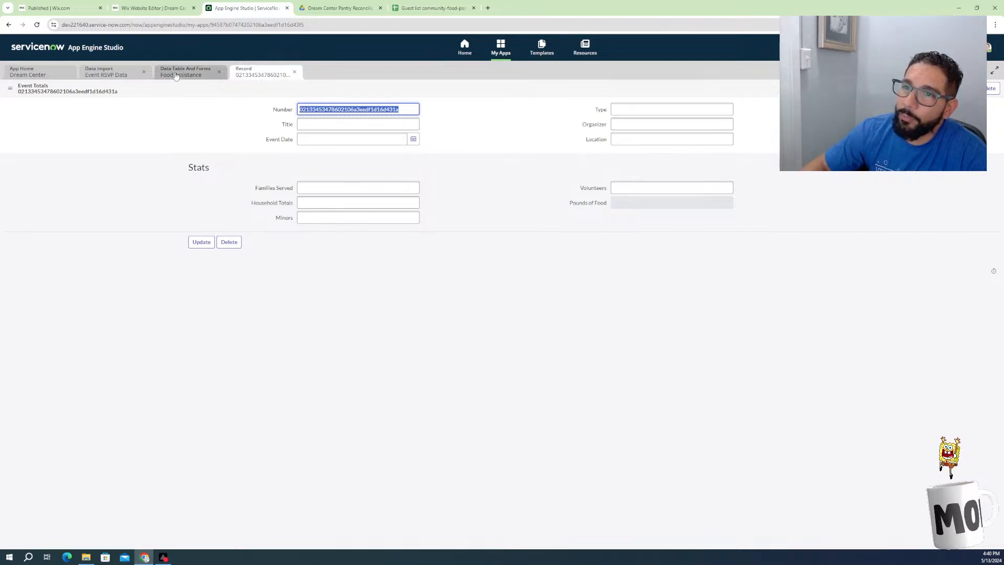
left_click(68, 72)
left_click(169, 75)
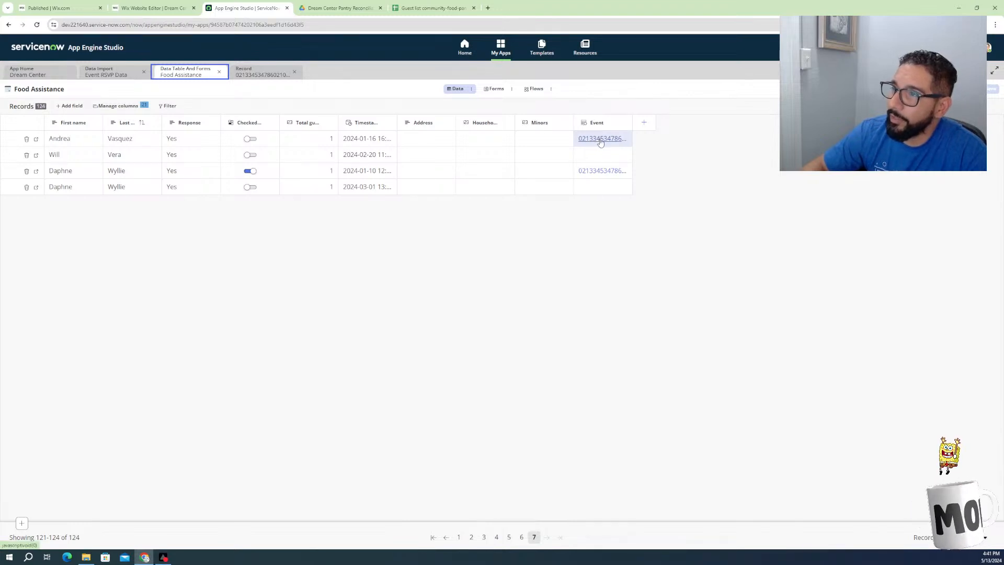
left_click(611, 159)
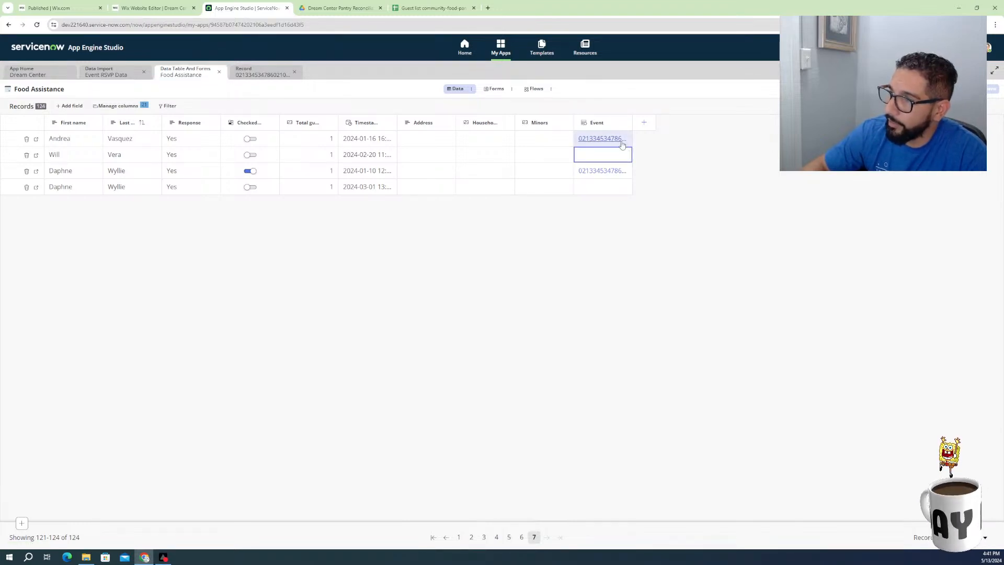
Look through the Dream Center app's experience and data lists, open the Event Totals table and return to Food Assistance
left_click(32, 73)
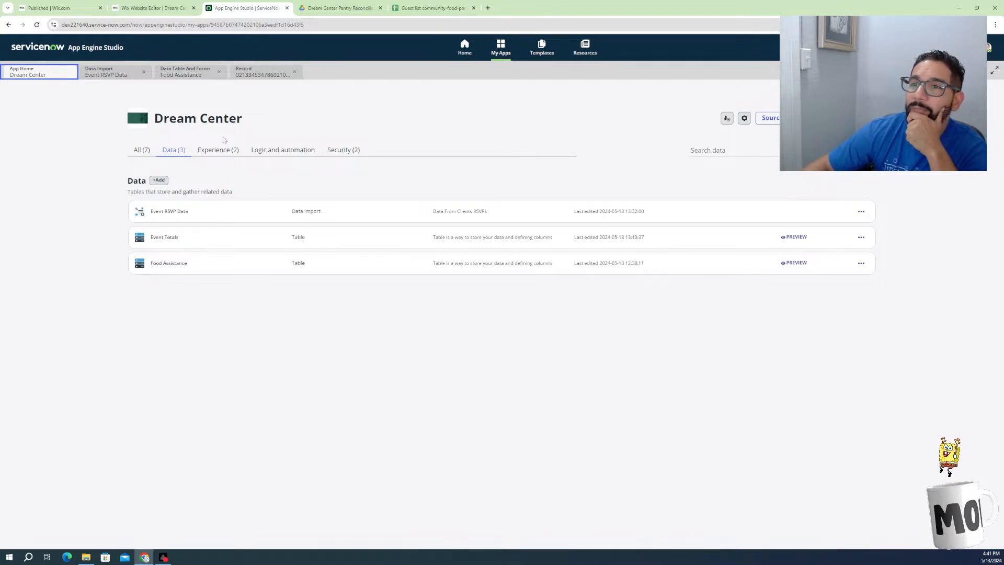
left_click(293, 150)
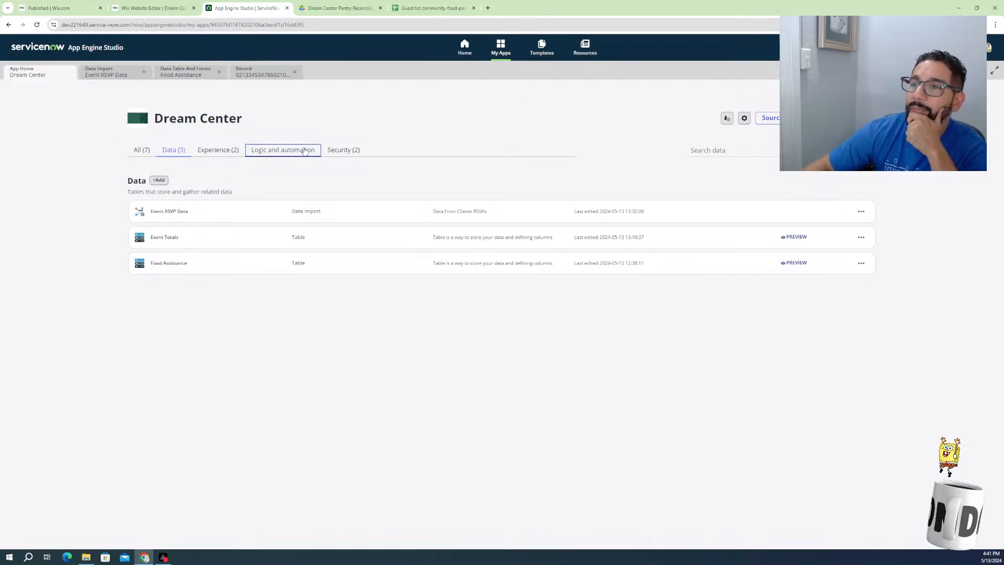
left_click(213, 152)
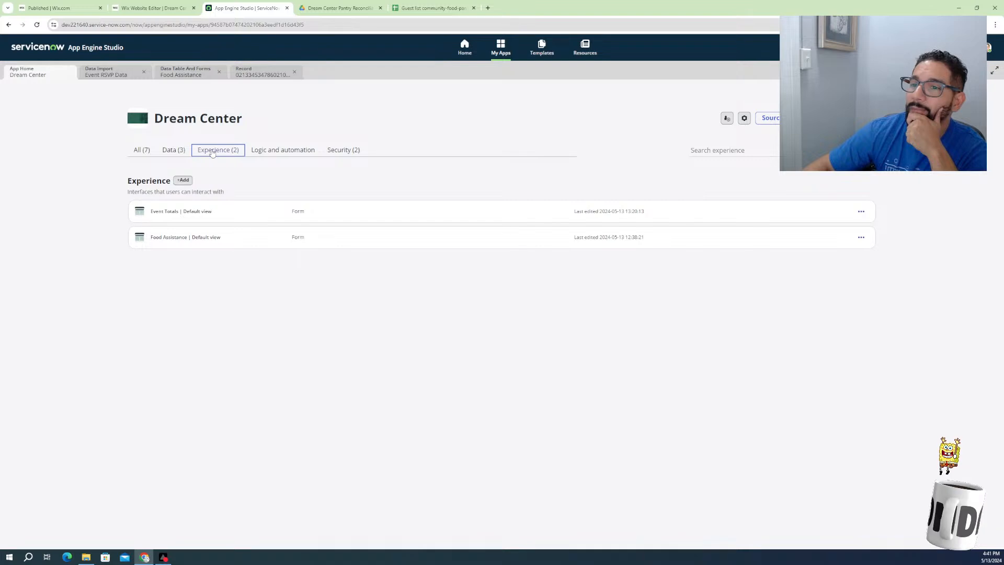
left_click(174, 152)
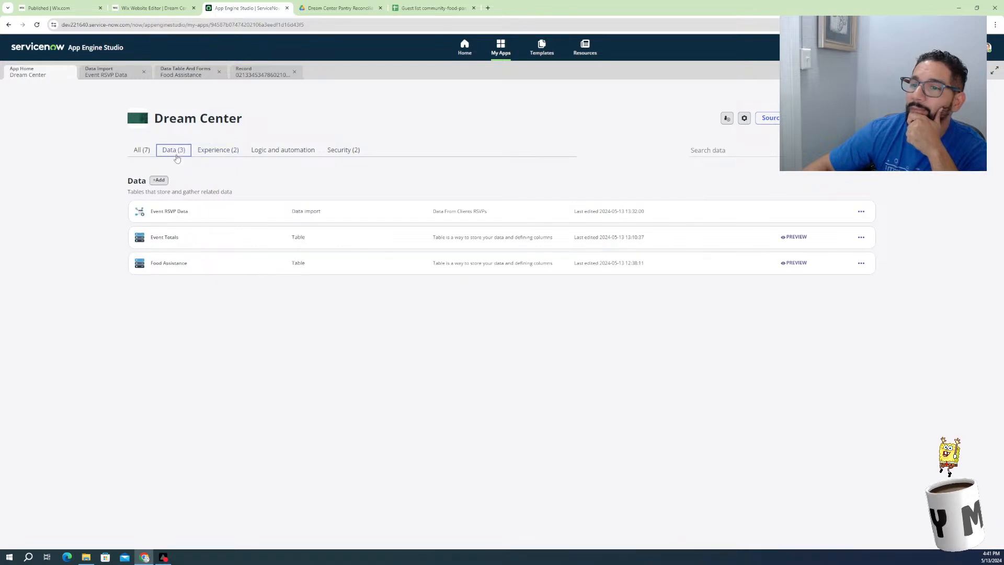
left_click(165, 239)
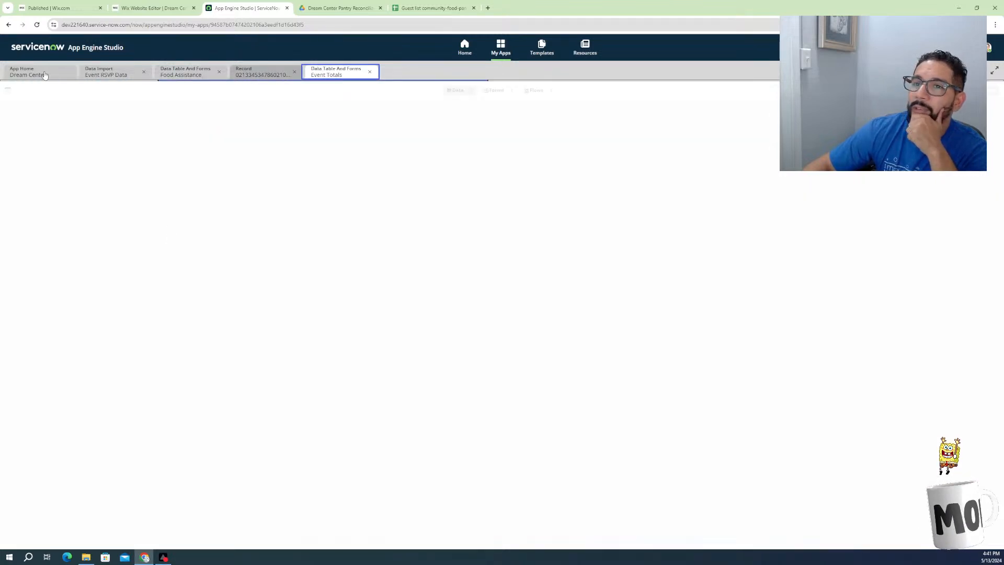
left_click_drag(101, 74, 180, 77)
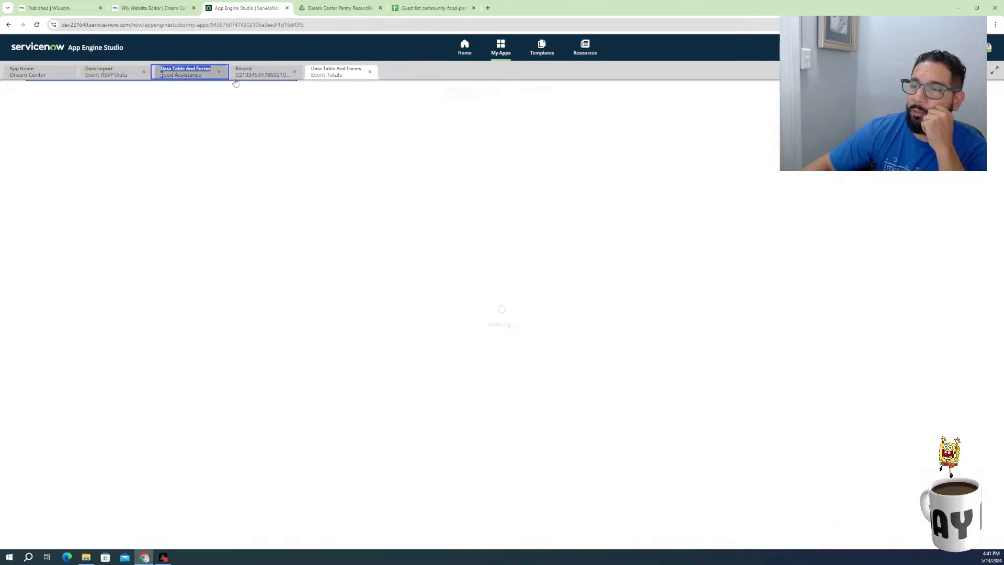
left_click(183, 73)
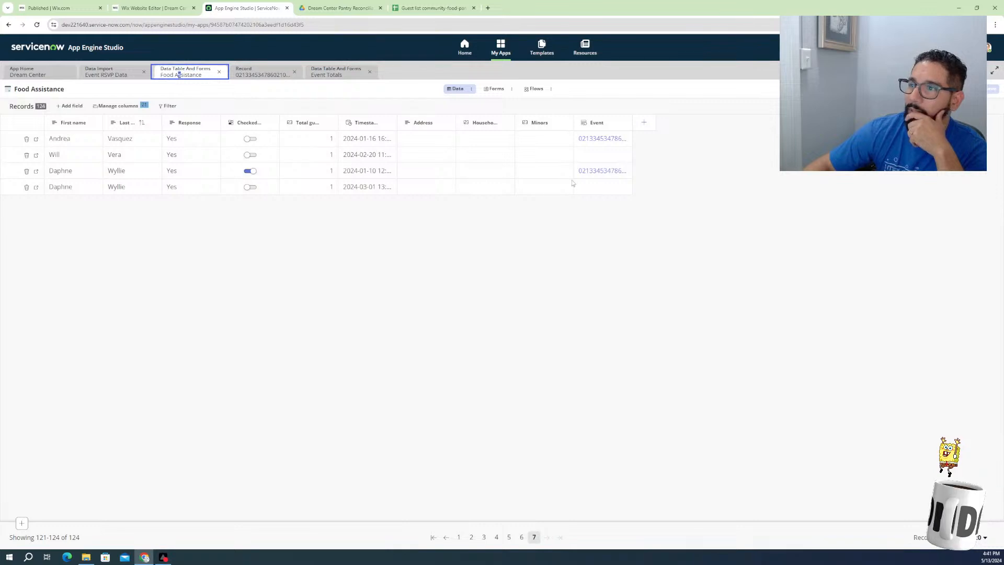
Set the Event reference of the second listed Food Assistance row to EVE0001003
left_click(596, 157)
left_click(595, 157)
left_click(670, 156)
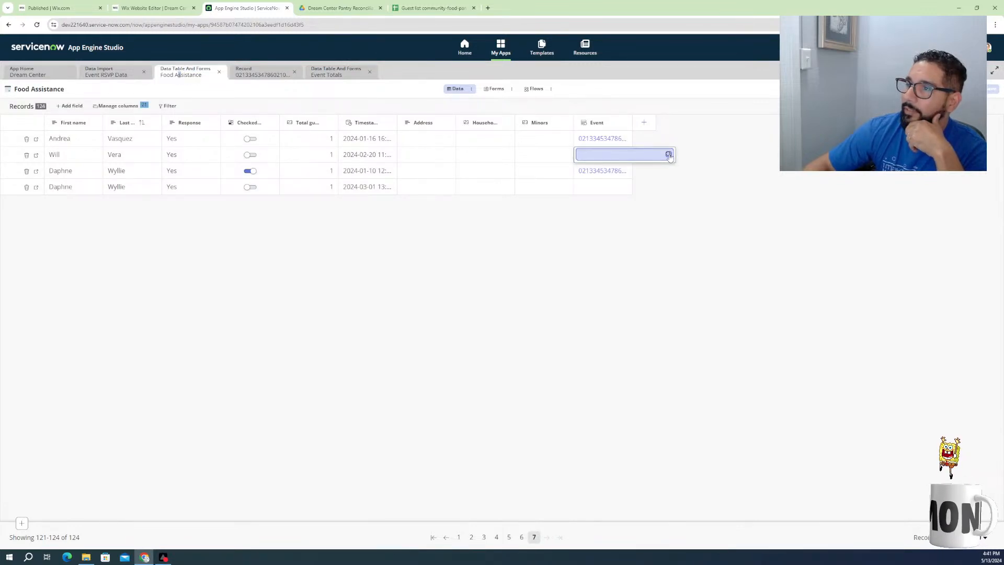
left_click(612, 159)
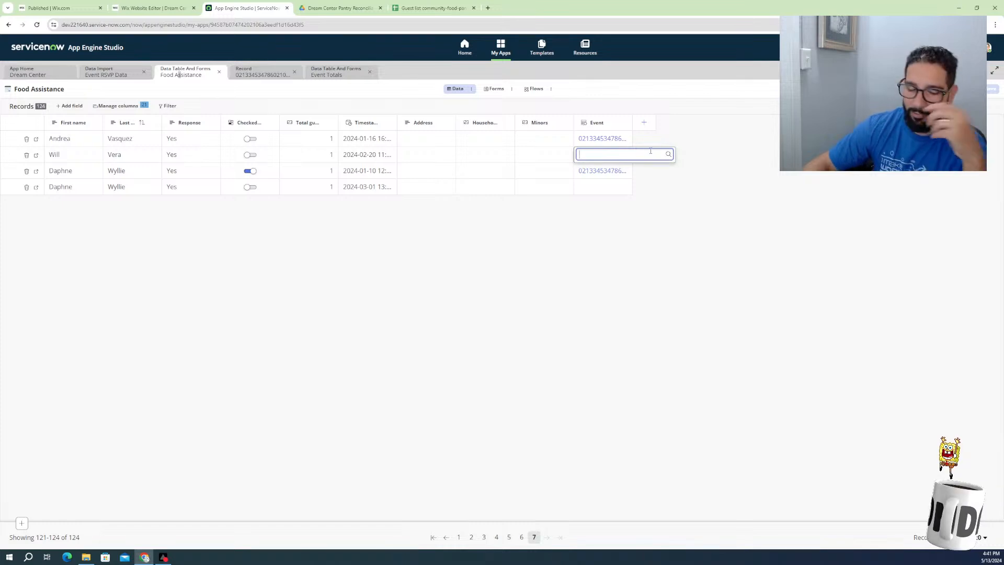
type("e")
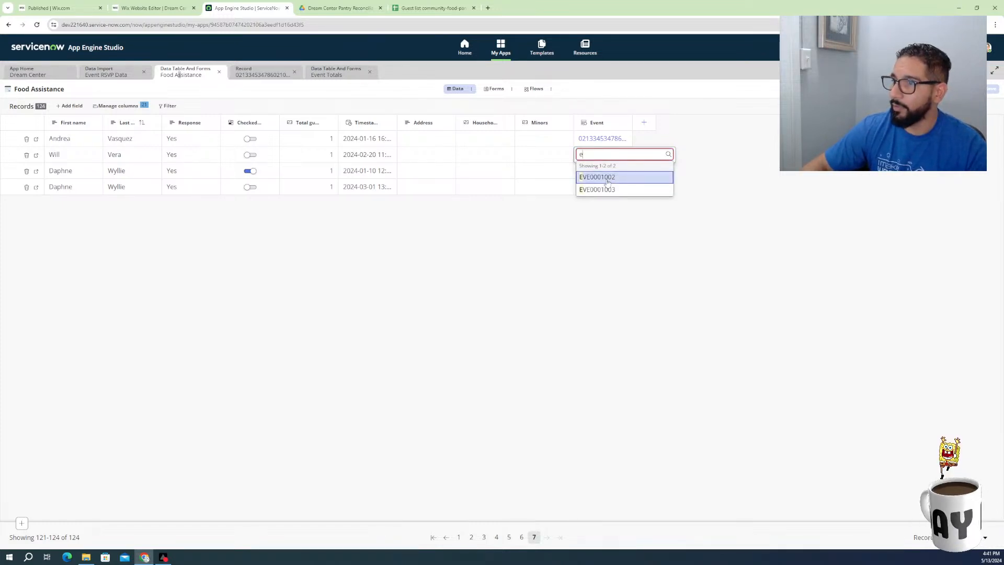
left_click(606, 189)
left_click(593, 207)
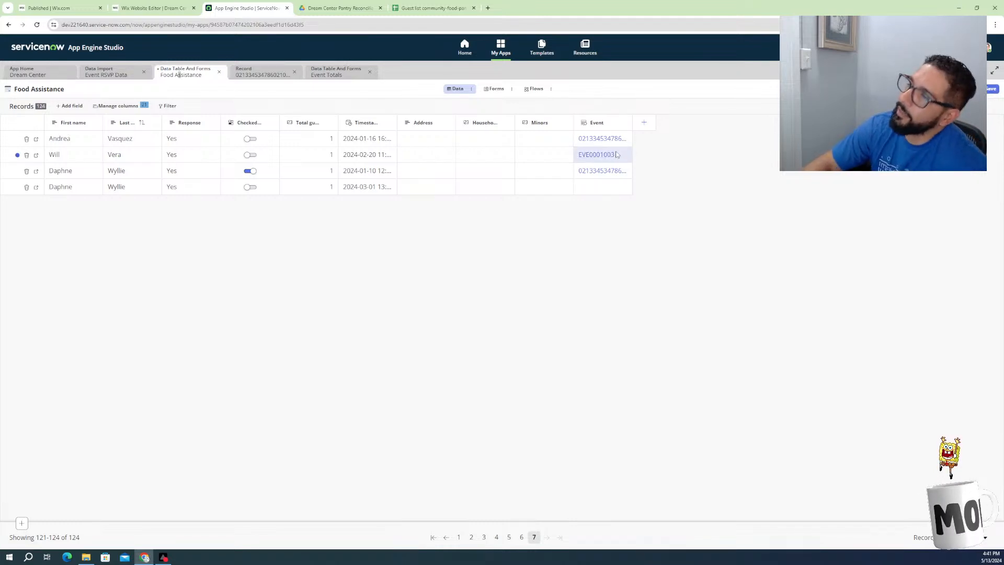
Copy event number EVE0001003 from the edited row and paste it over the ID in cell I5 of the guest list in Google Sheets
left_click(594, 158)
left_click(584, 156)
key("ctrl+c")
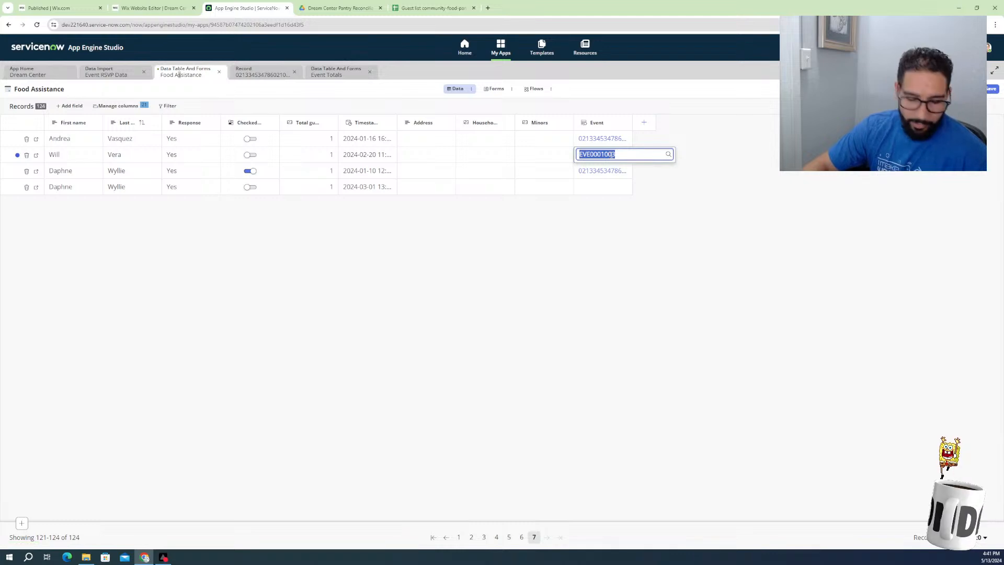
left_click(424, 8)
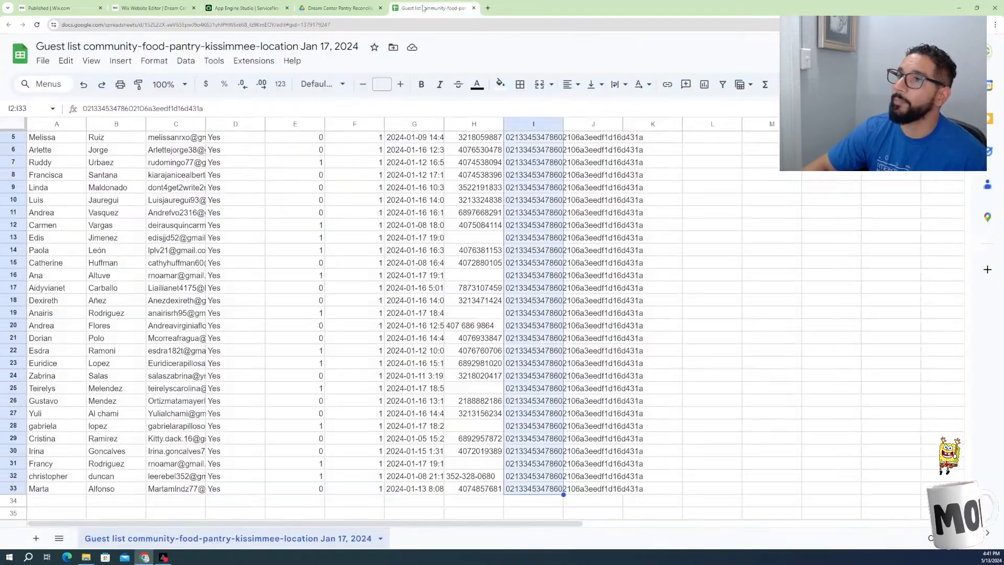
left_click(515, 139)
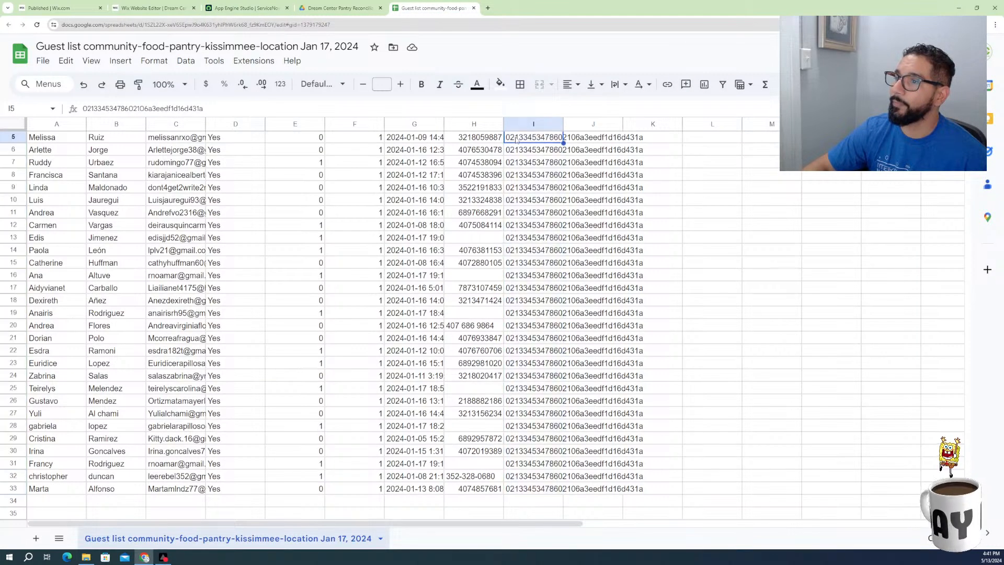
left_click(228, 110)
key("ctrl+a")
key("ctrl+v")
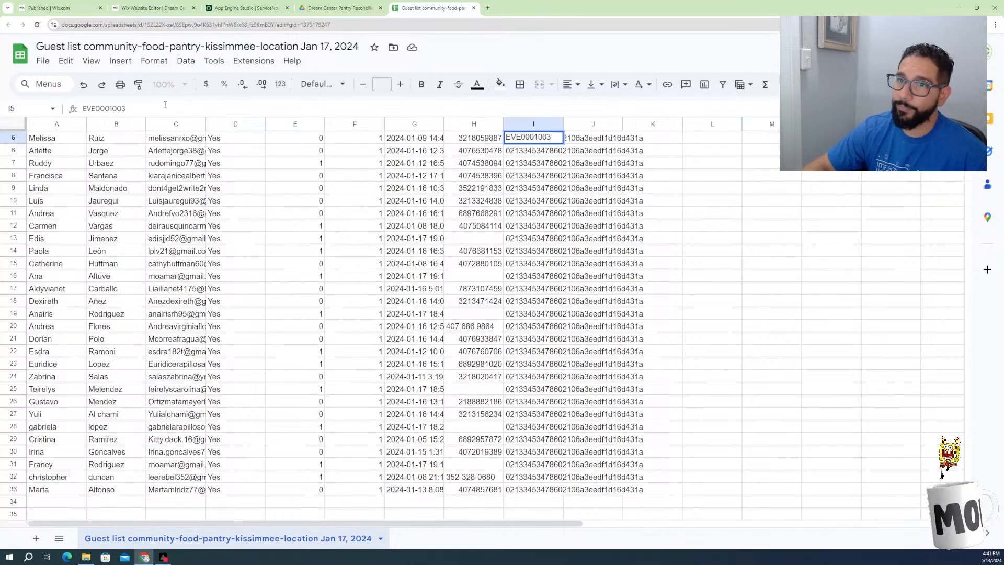
Try to fill the event number from cell I5 down through I33, and undo the fill
left_click(554, 138)
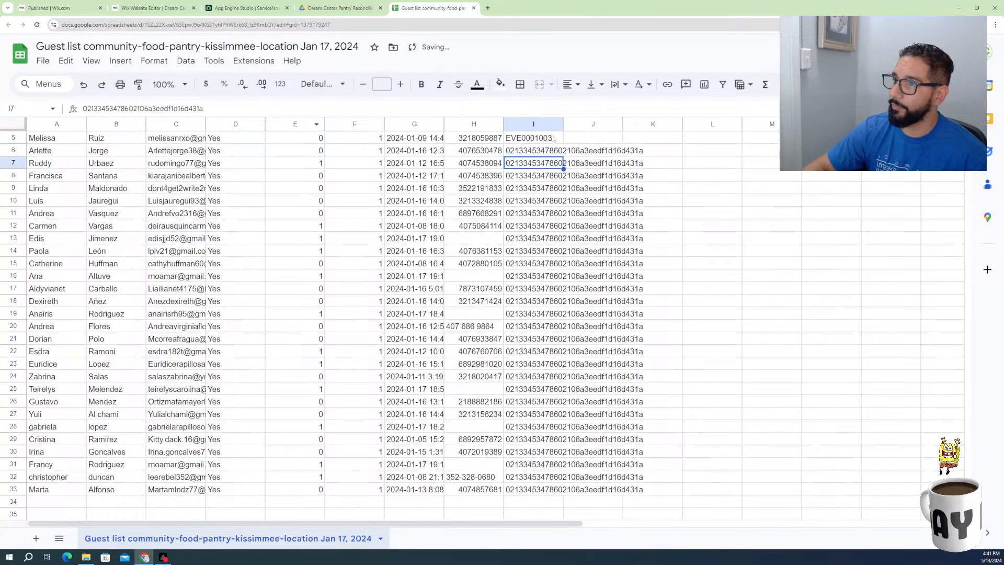
left_click_drag(563, 143, 570, 495)
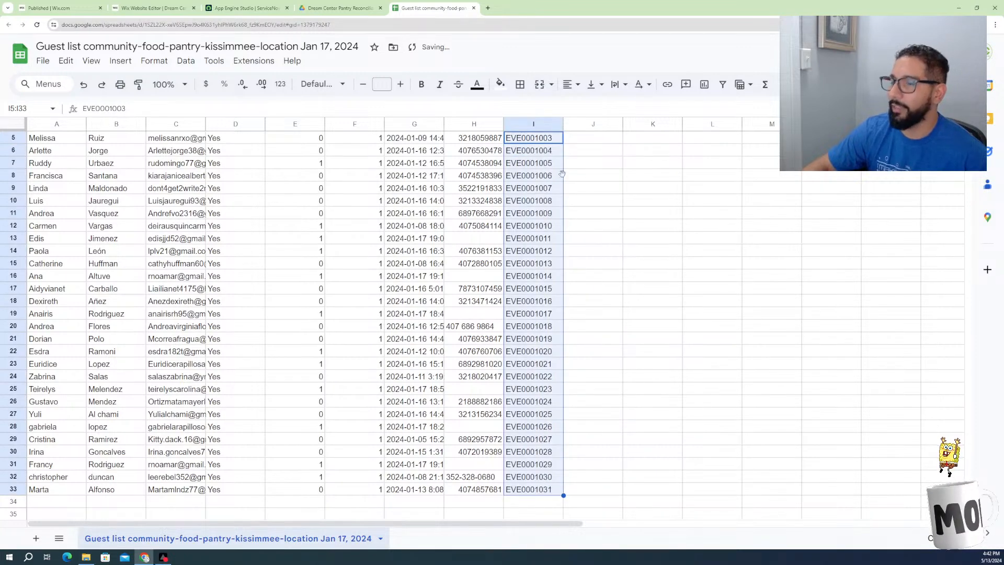
key("ctrl+z")
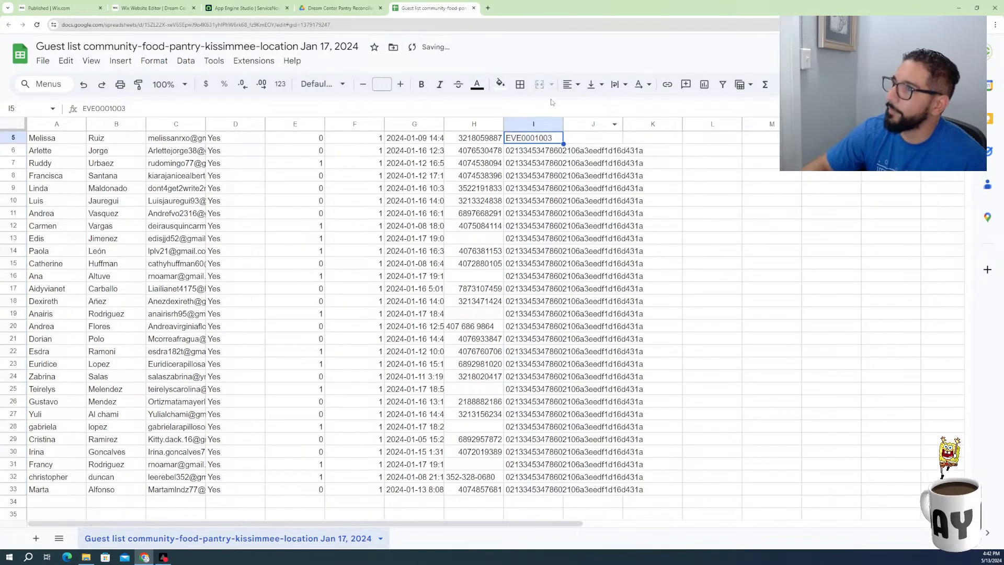
Select cells I6 to I33 and paste the copied event number EVE0001003 over them, using the values-only paste option
left_click(552, 153)
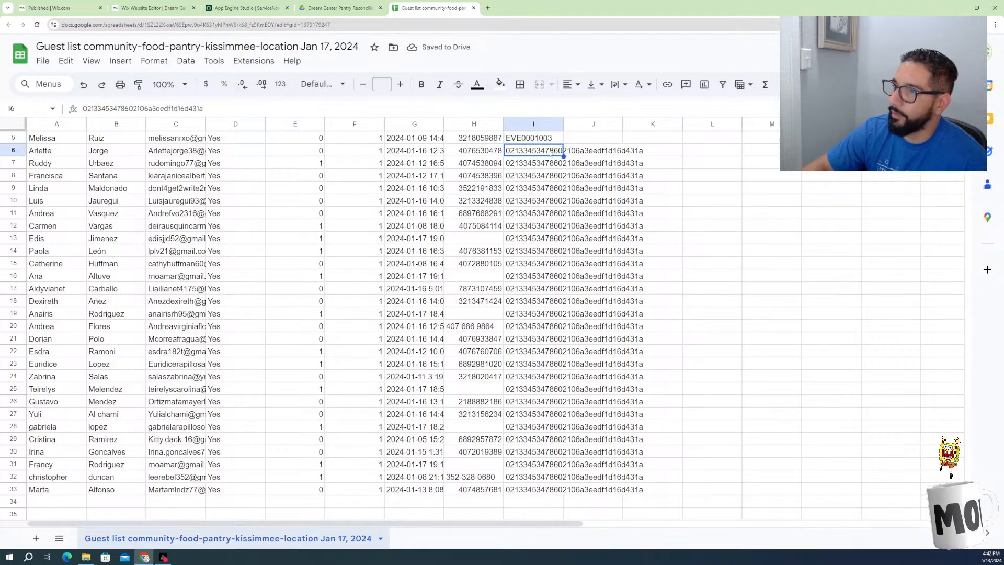
left_click(547, 489, "shift")
key("ctrl+v")
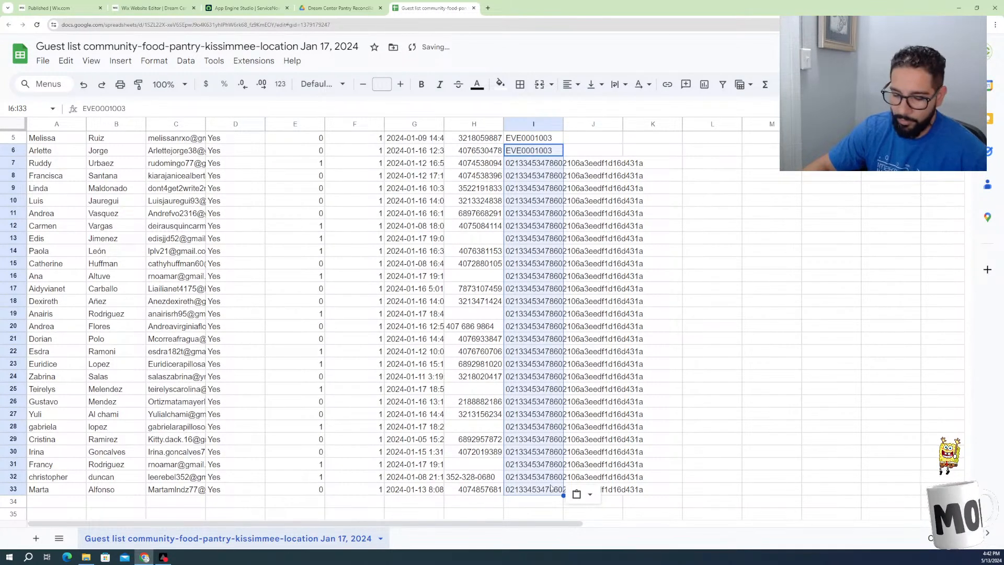
left_click(581, 494)
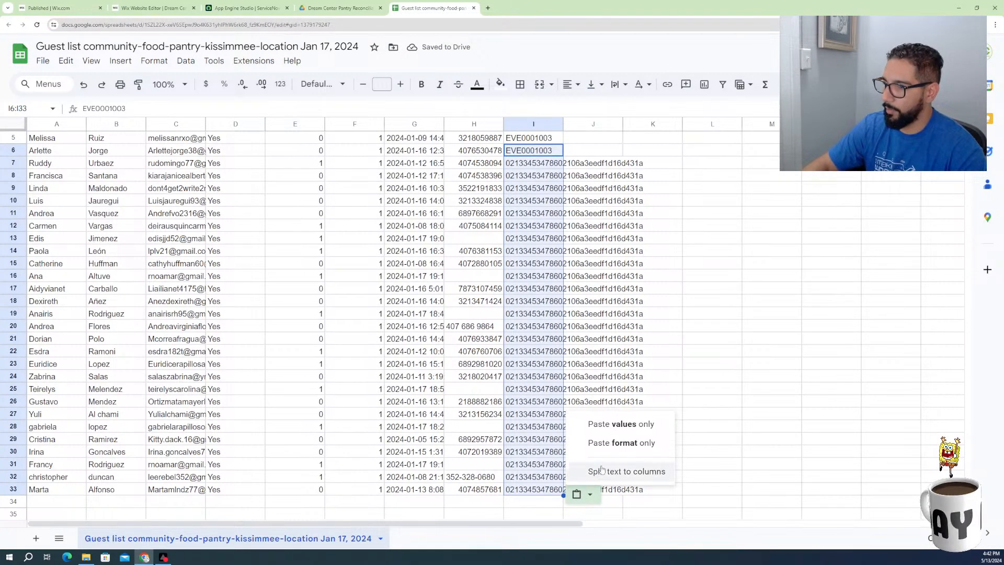
left_click(613, 425)
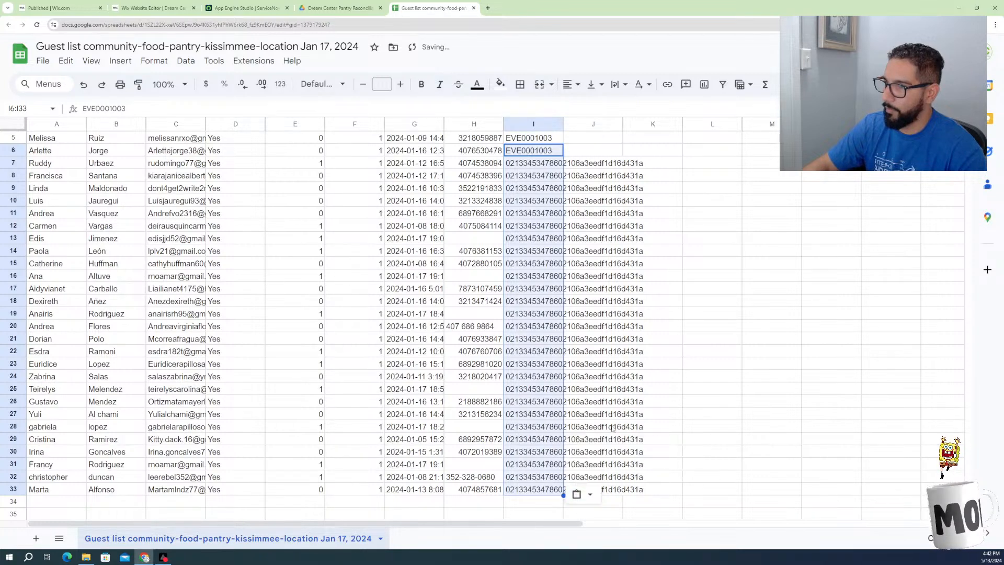
Try to fill the event number from cell I6 down through I19, and undo the fill
left_click(549, 416)
left_click(547, 166)
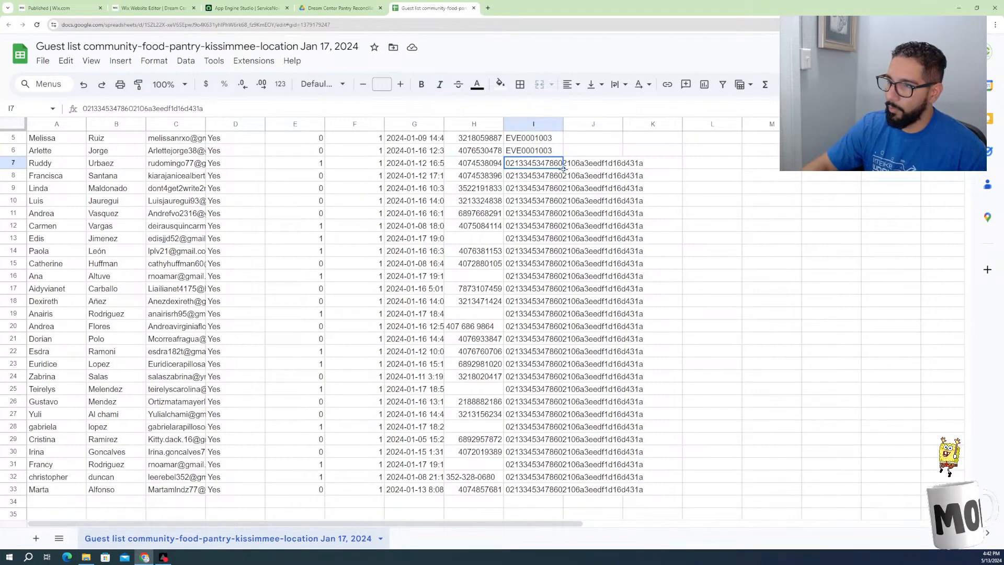
left_click(558, 142)
left_click(559, 152)
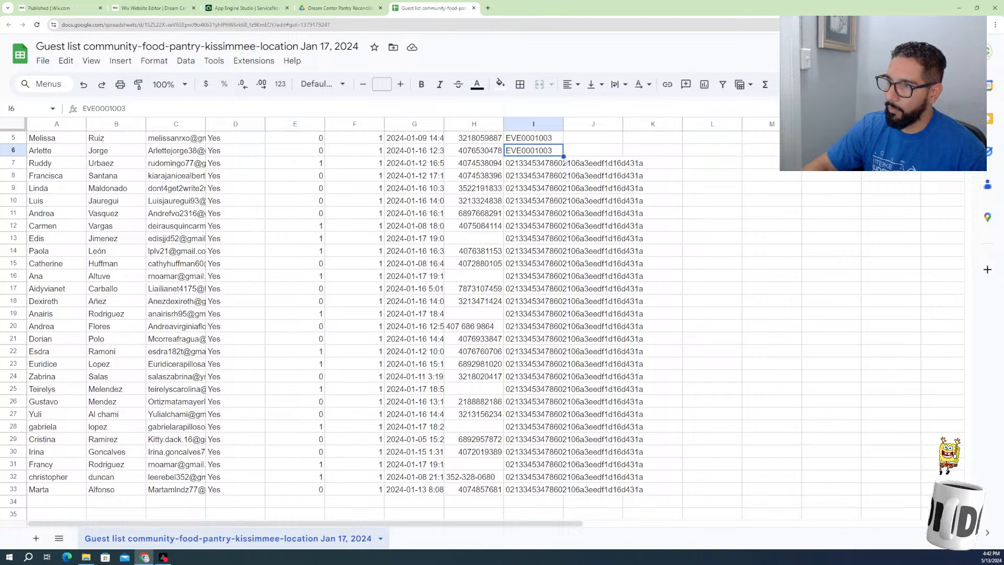
left_click_drag(563, 173, 559, 314)
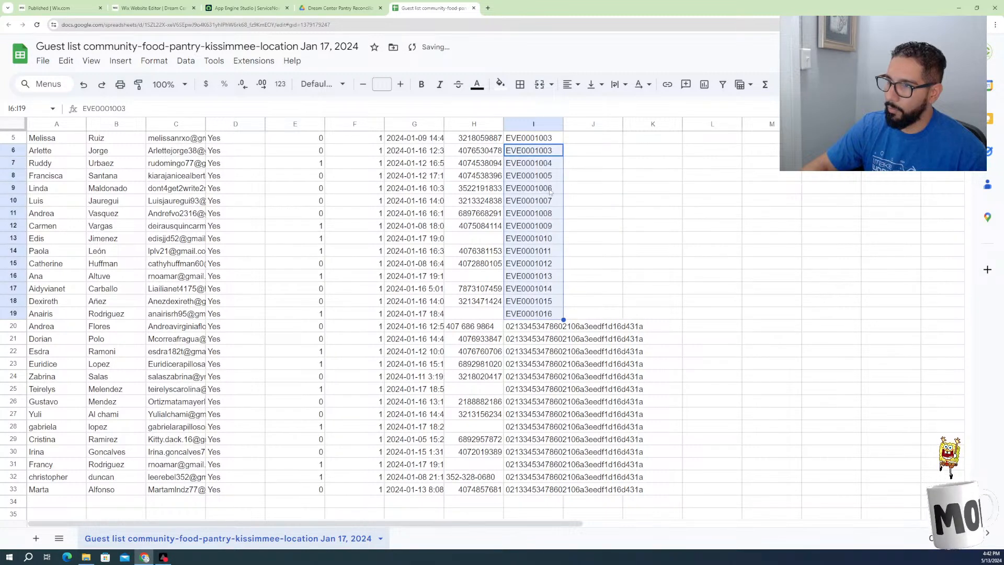
key("ctrl+z")
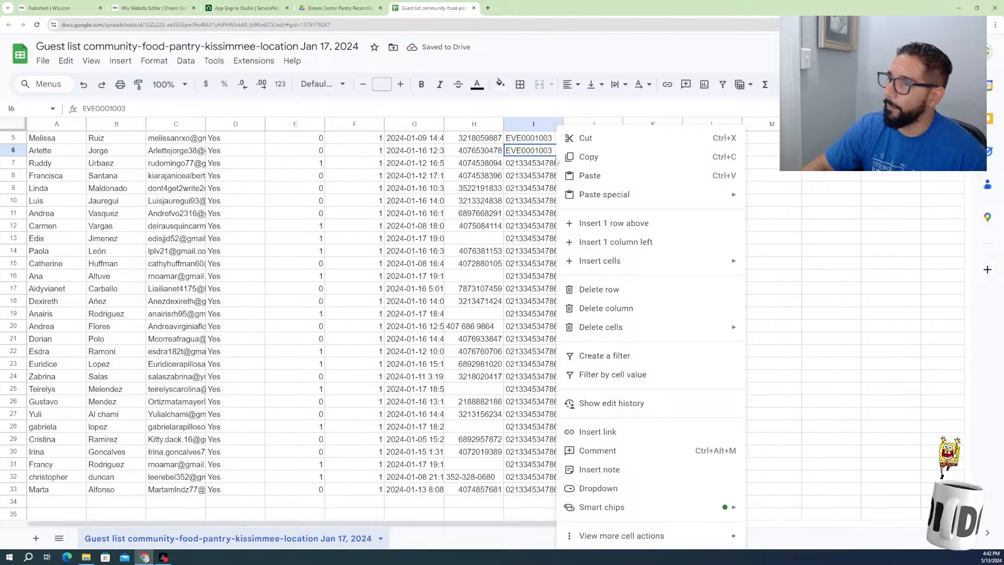
left_click(546, 202)
double_click(538, 164)
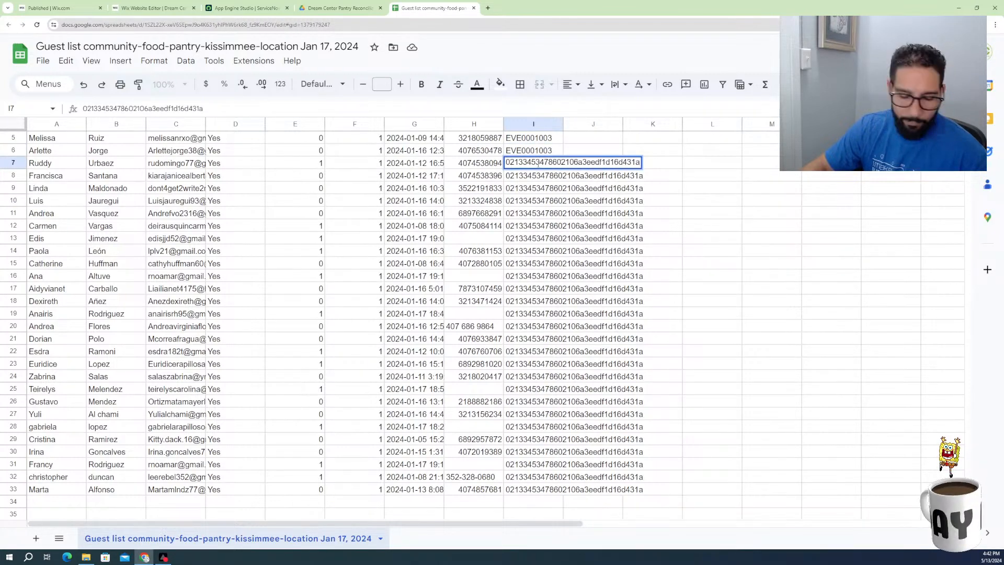
key("ctrl+a")
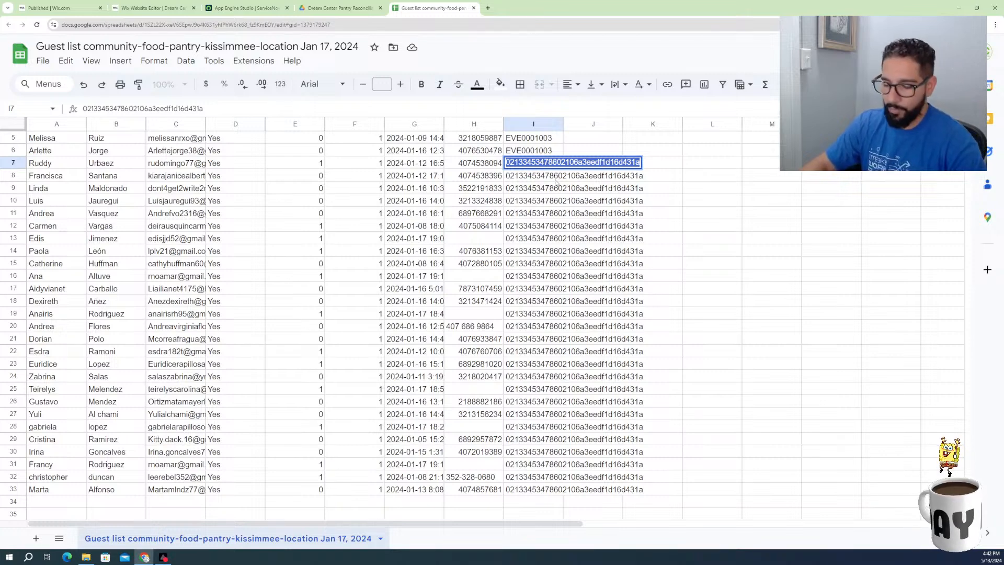
left_click(544, 149)
Clear the old event IDs from cells I7 through I33 of the guest list
left_click(559, 167)
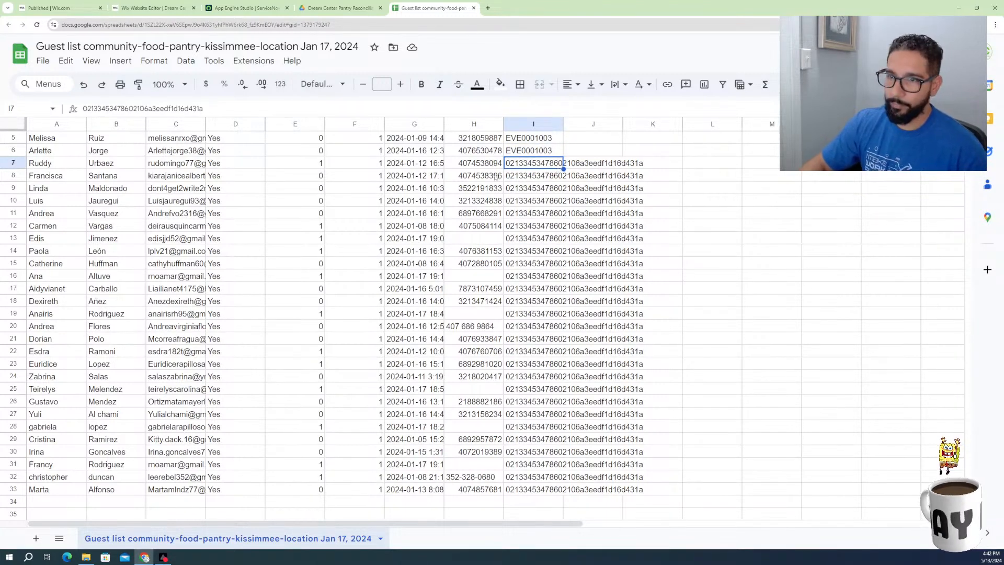
left_click(556, 490, "shift")
key("Delete")
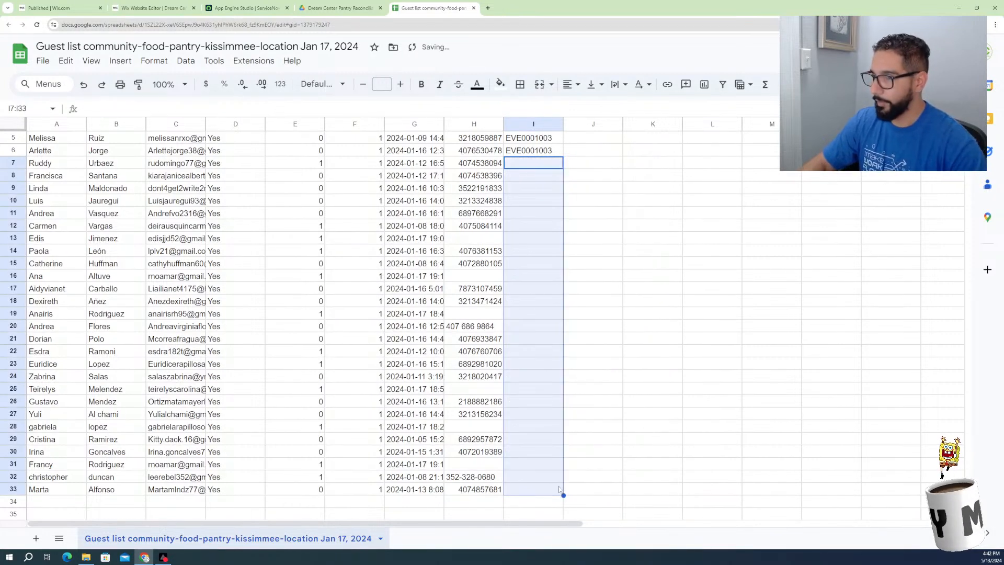
Fill event number EVE0001003 from cells I5 and I6 down column I through I34
left_click(543, 152)
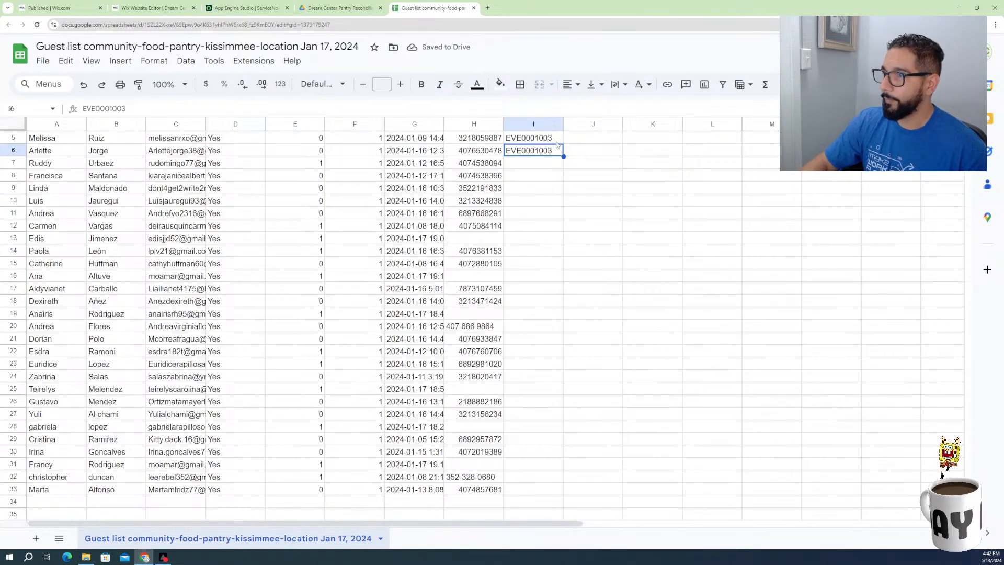
left_click(556, 140)
left_click(559, 154, "shift")
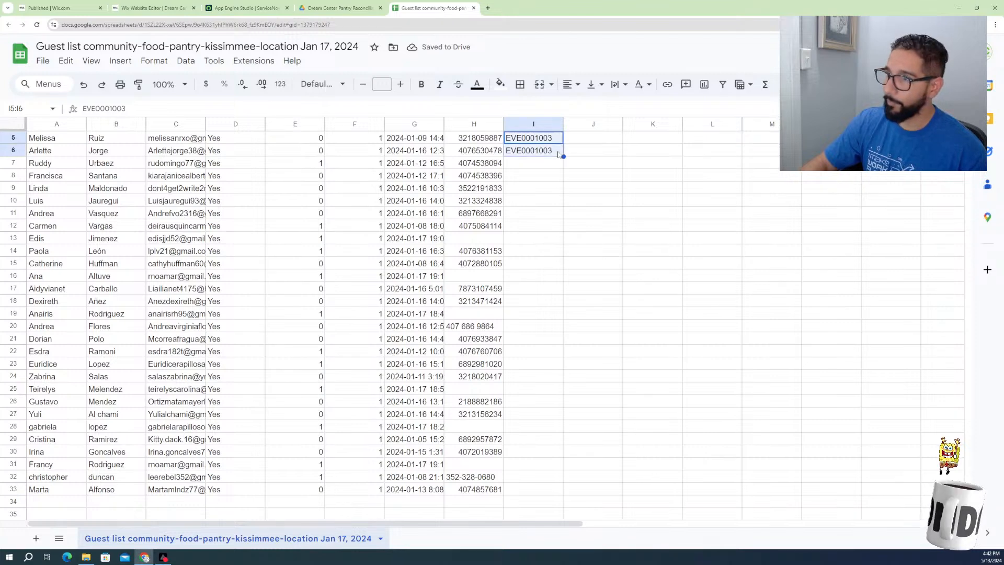
left_click_drag(565, 160, 562, 500)
Delete the extra event number from cell I34 below the last guest row
left_click(558, 501)
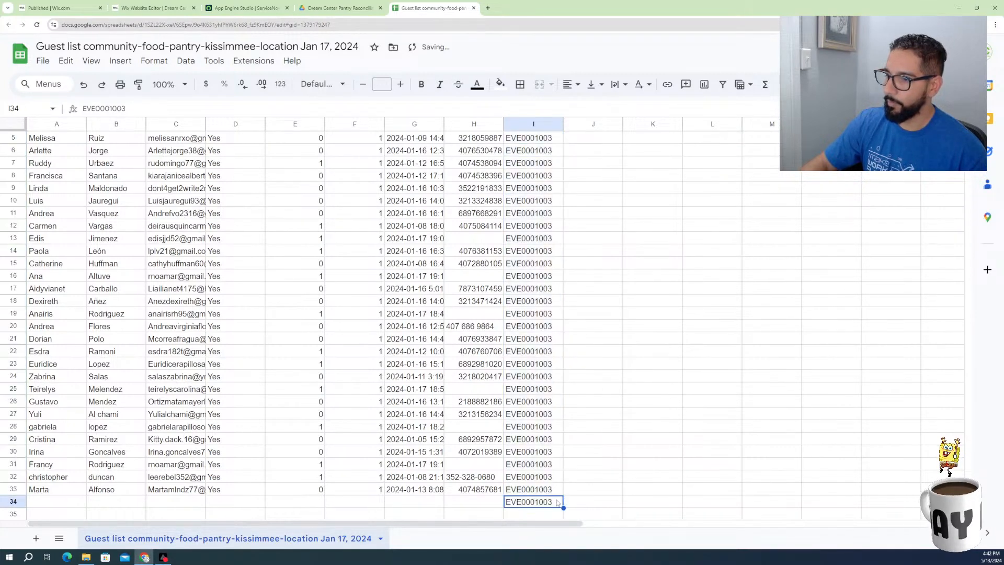
double_click(557, 503)
key("BackSpace")
key("BackSpace")
key("BackSpace")
key("BackSpace")
key("BackSpace")
key("BackSpace")
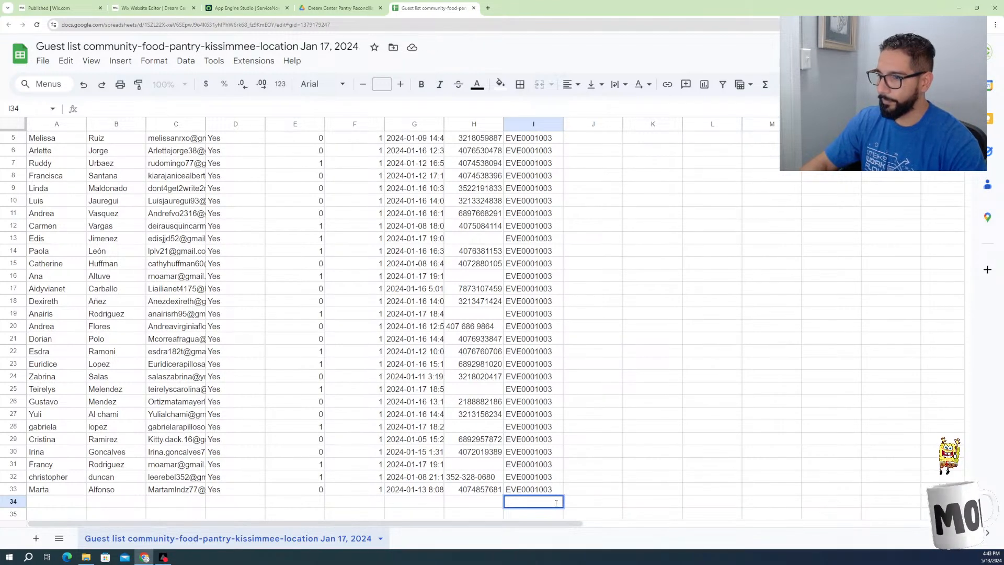
left_click(562, 491)
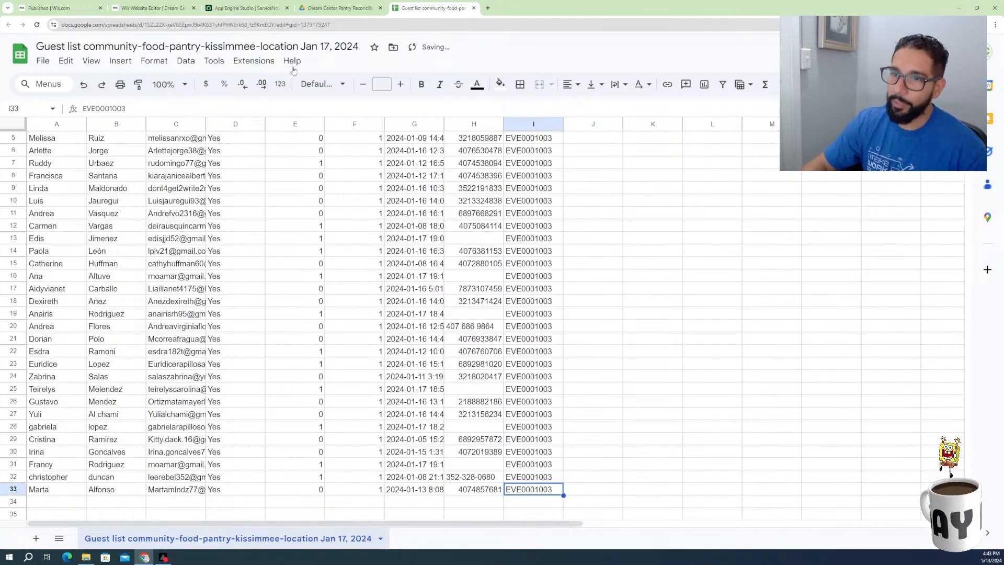
Download the guest list as a Microsoft Excel (.xlsx) file
left_click(43, 61)
mouse_move(74, 208)
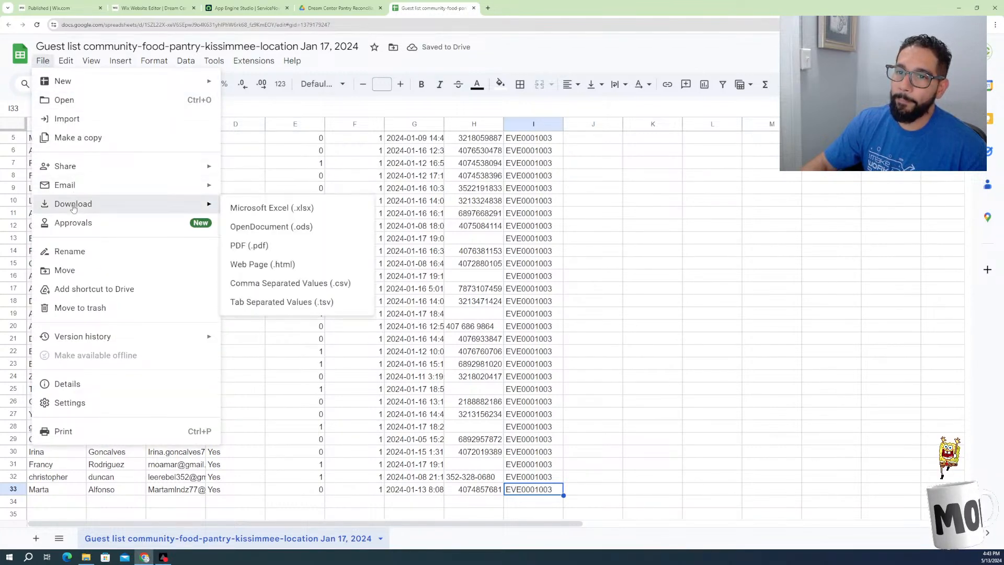
left_click(271, 207)
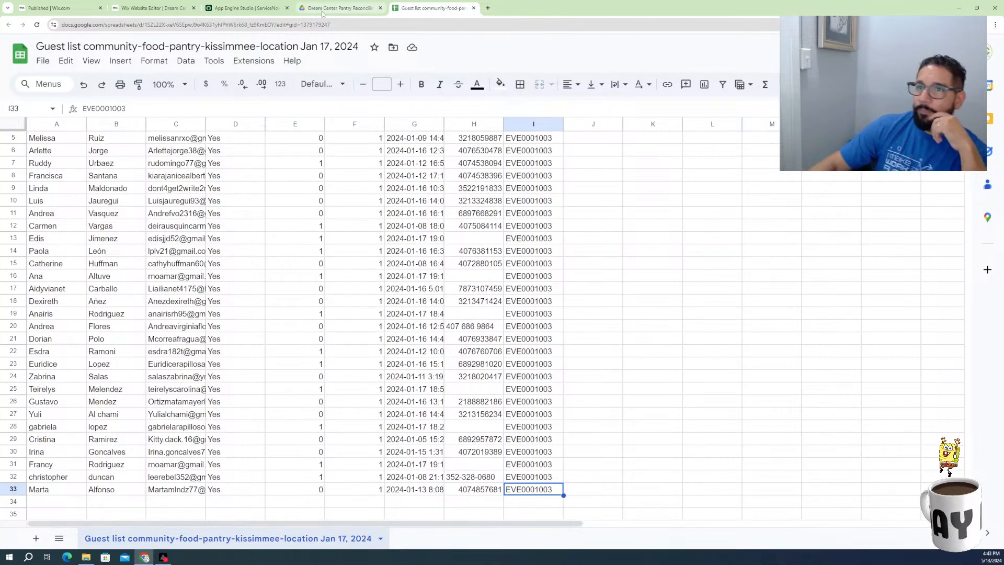
Look over the open Wix, Google Drive and guest list pages, and return to the Food Assistance table in ServiceNow App Engine Studio
left_click(248, 9)
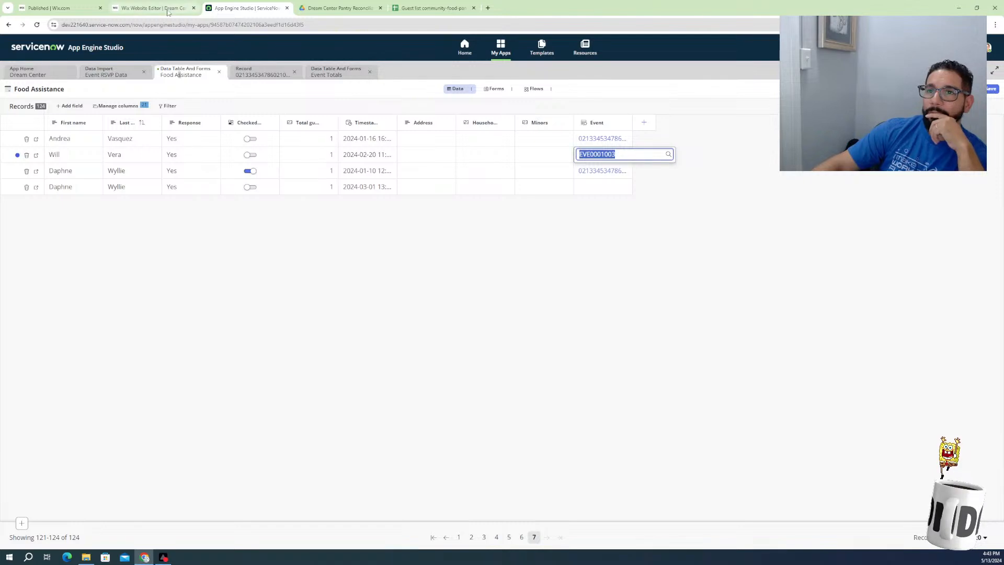
left_click(155, 9)
left_click(84, 9)
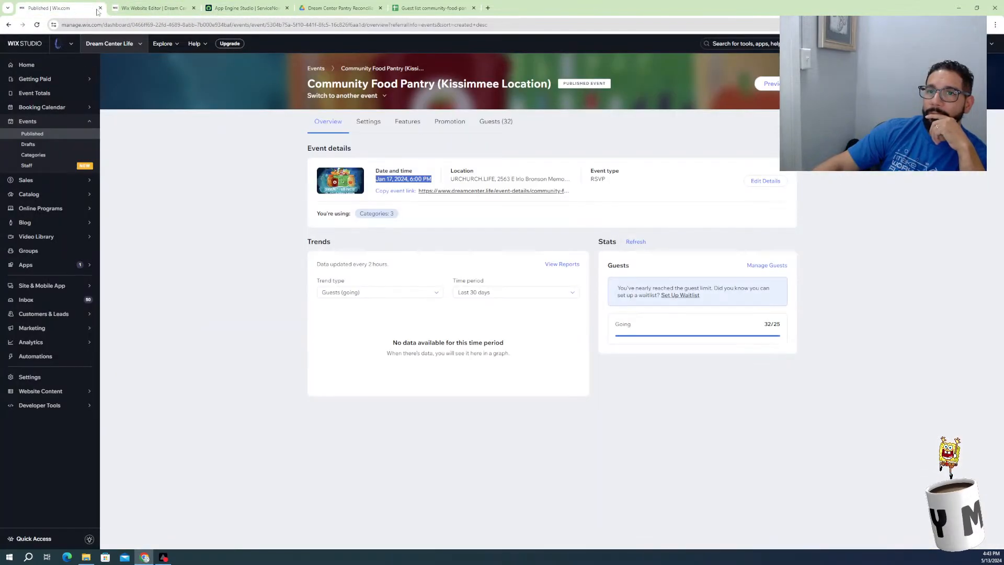
left_click(164, 8)
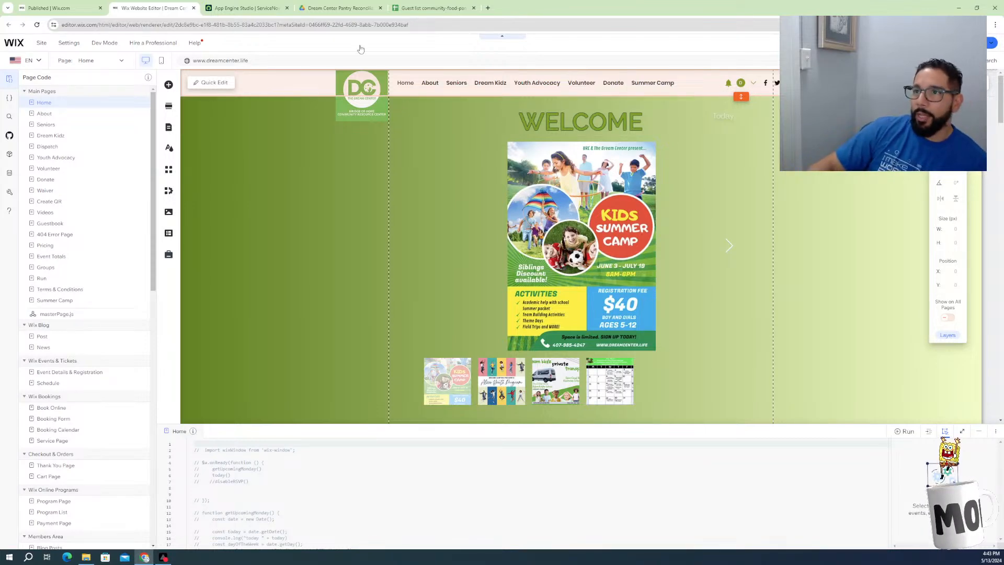
left_click(419, 9)
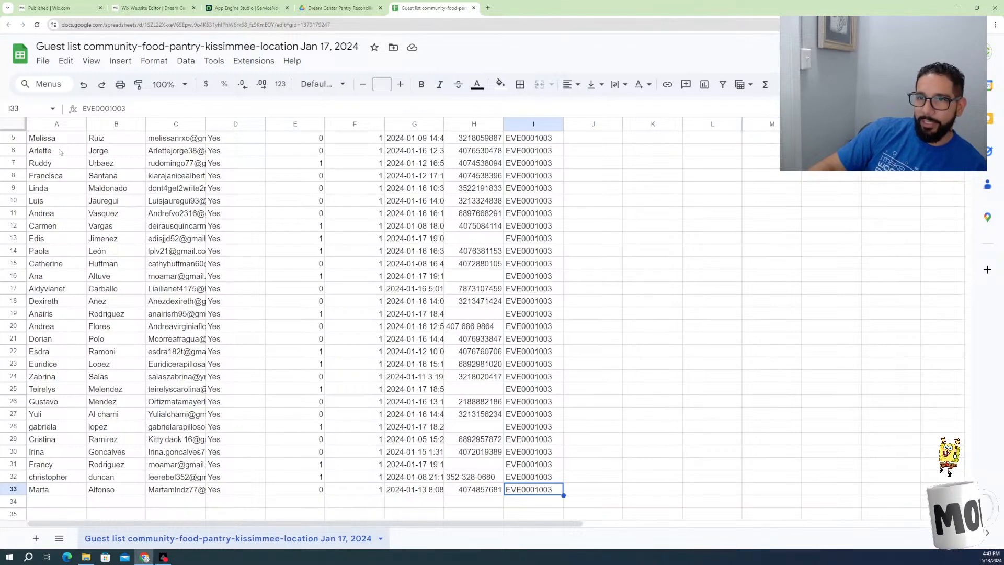
left_click(327, 9)
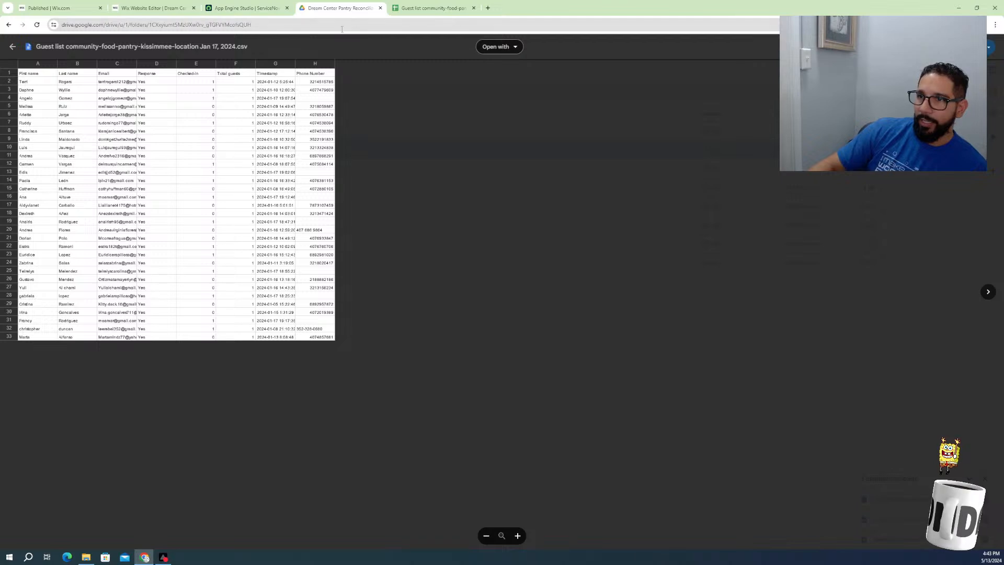
left_click(237, 7)
left_click(174, 9)
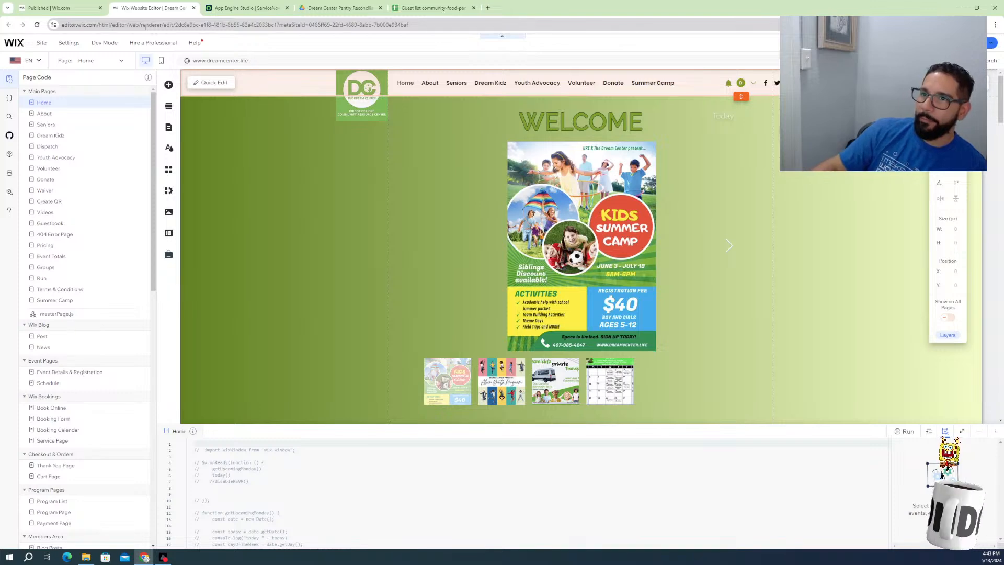
left_click(42, 8)
left_click(245, 8)
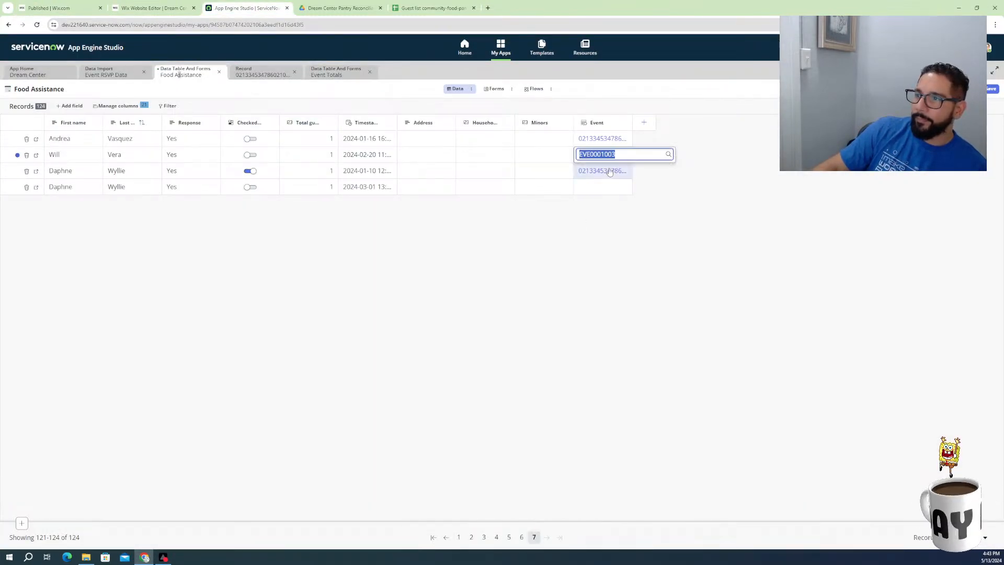
View the Event Totals record linked from the first Food Assistance row, and return to the table to check the third row's event options
left_click(621, 139)
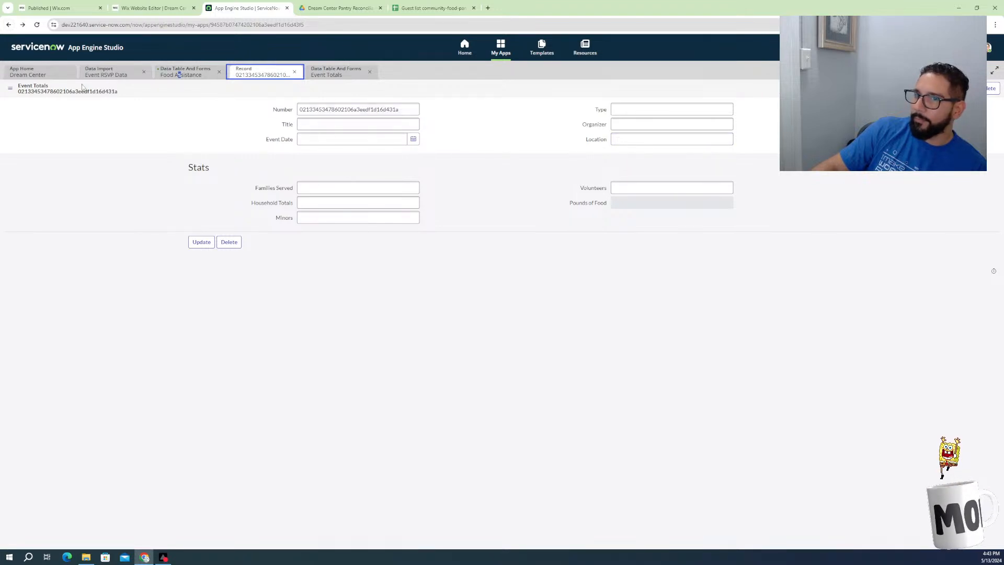
left_click(179, 75)
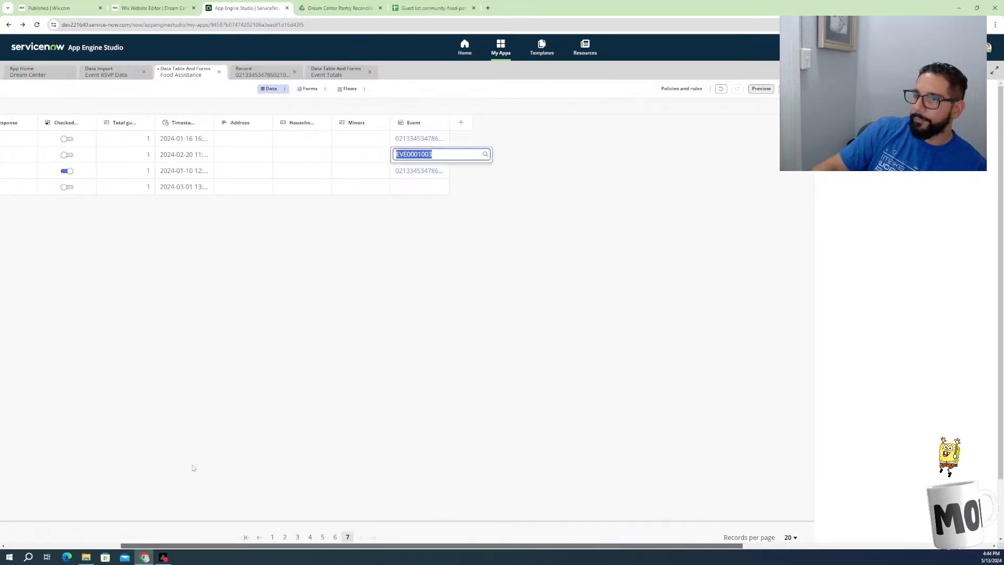
left_click(412, 177)
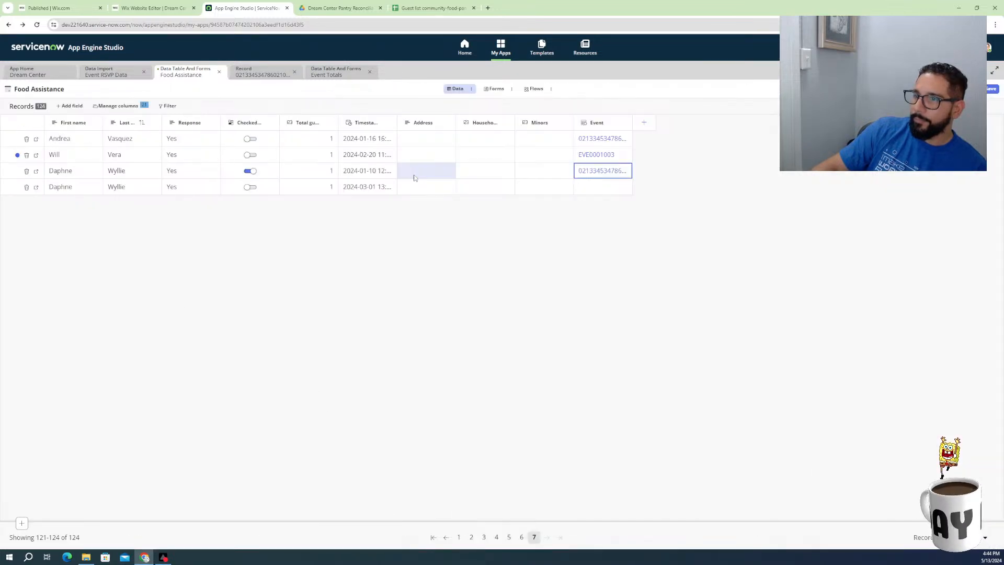
right_click(579, 173)
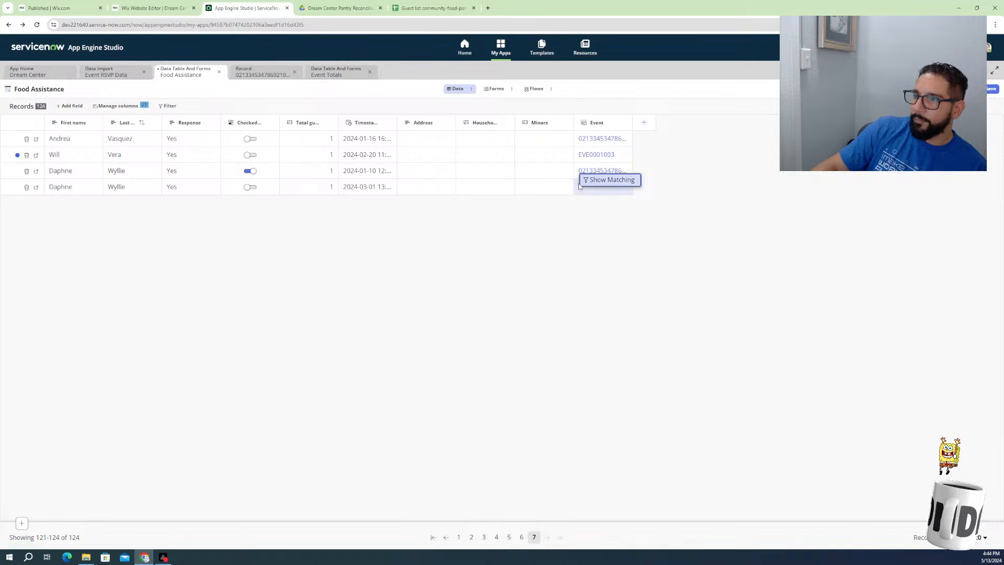
left_click(579, 178)
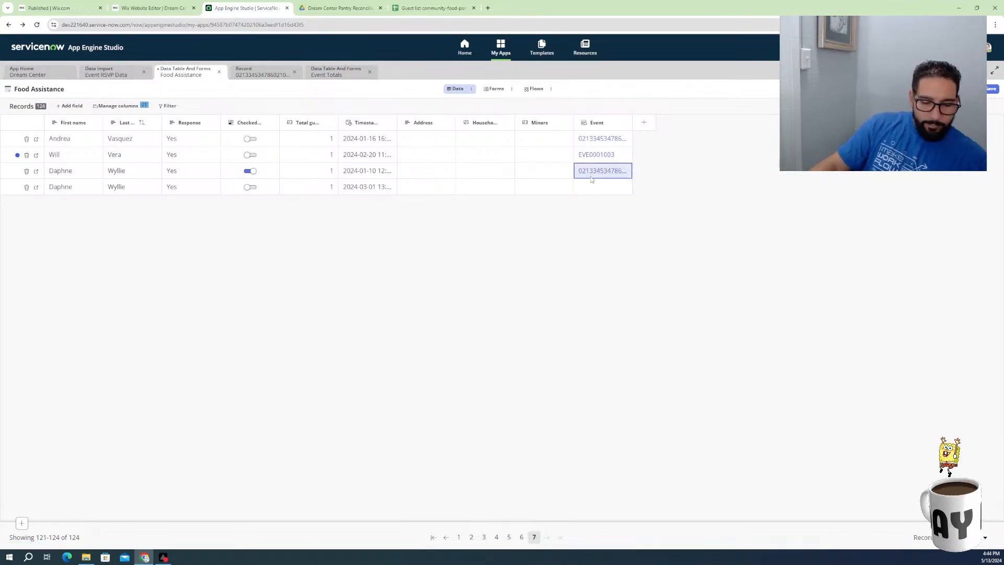
Try to replace the long event ID in the first Food Assistance row with EVE0001003
left_click(580, 143)
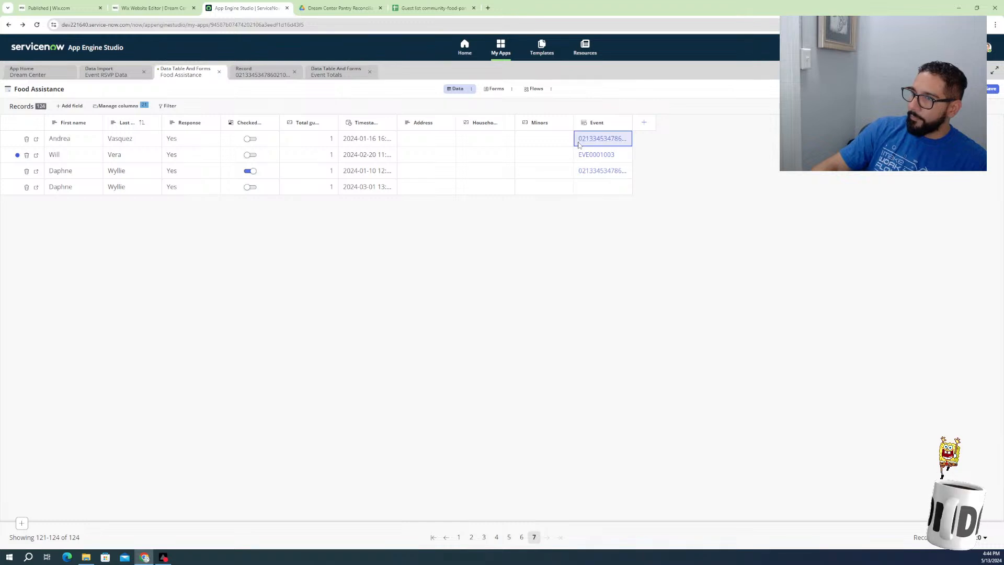
right_click(578, 143)
double_click(579, 141)
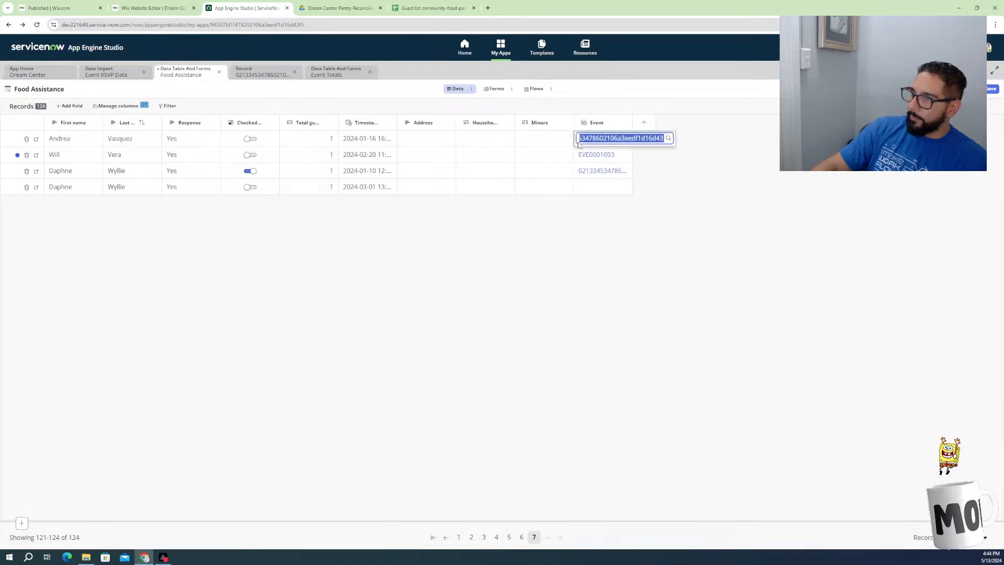
key("ctrl+v")
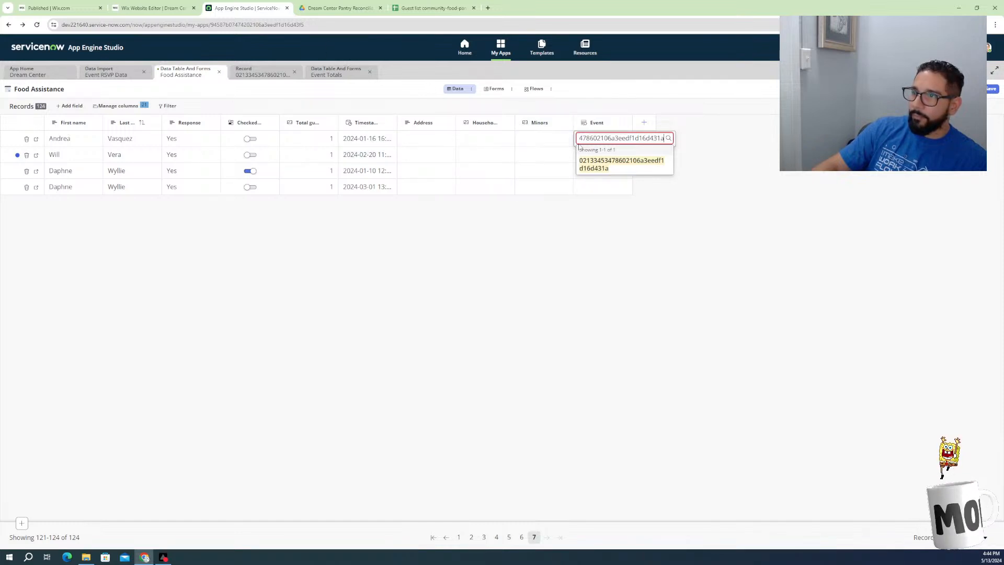
key("Return")
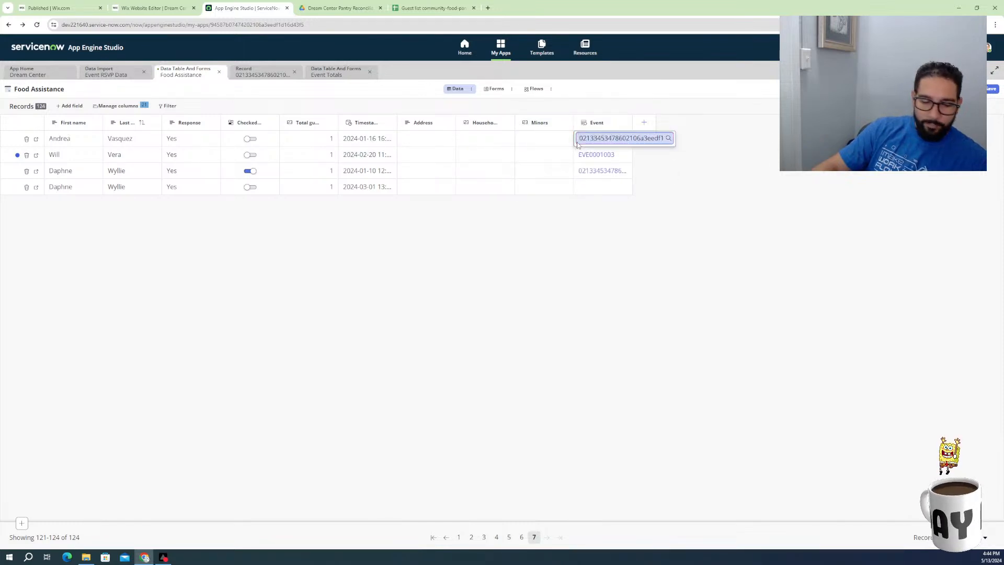
double_click(581, 139)
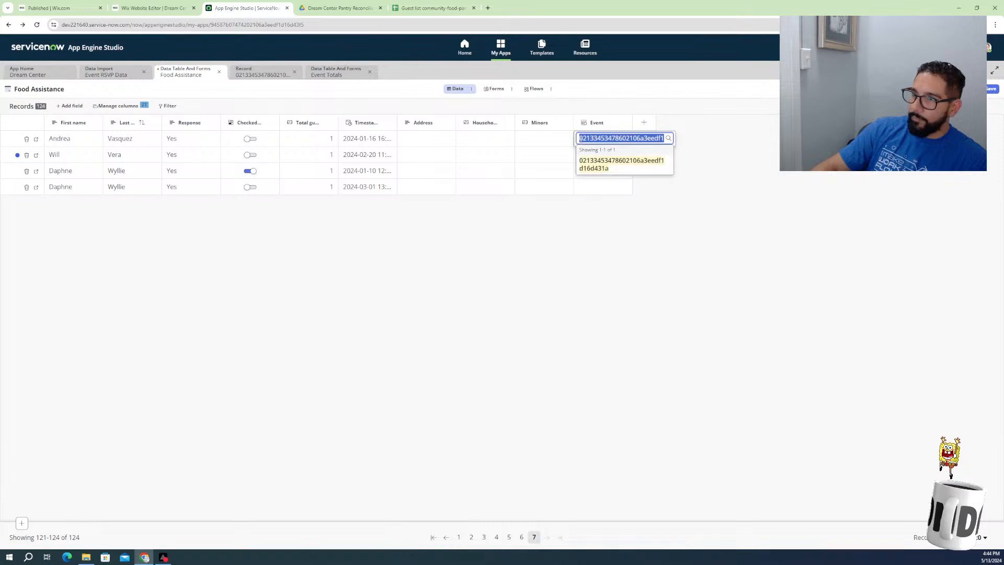
type("e")
left_click(597, 173)
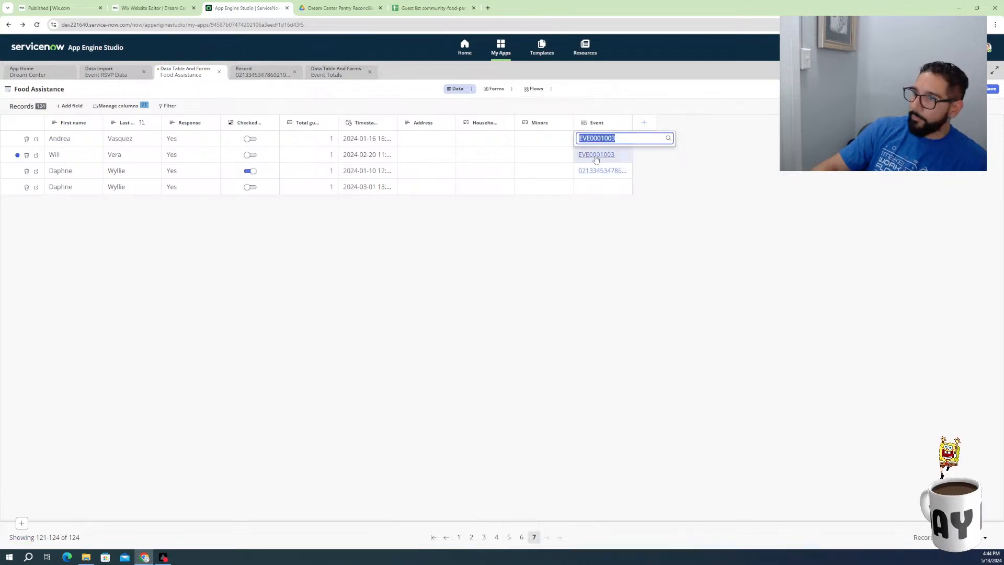
Open the Event Totals record linked from the third Food Assistance row and compare it with the table
left_click(581, 171)
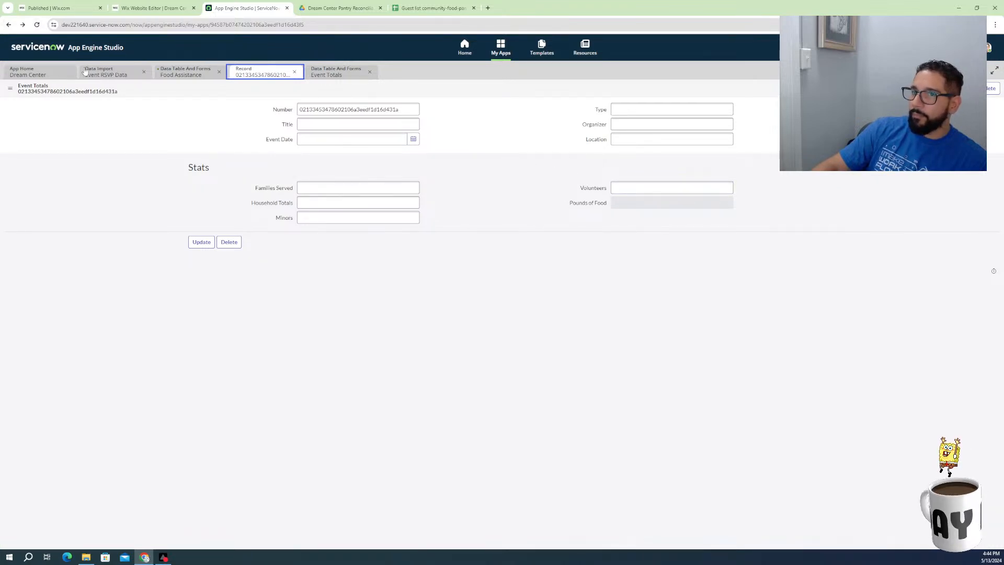
left_click(212, 76)
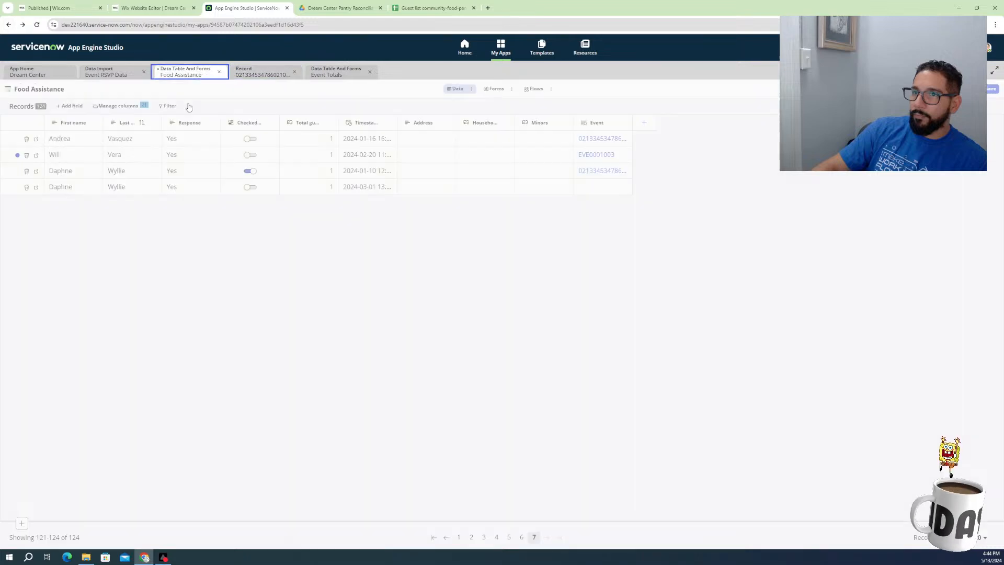
left_click(257, 74)
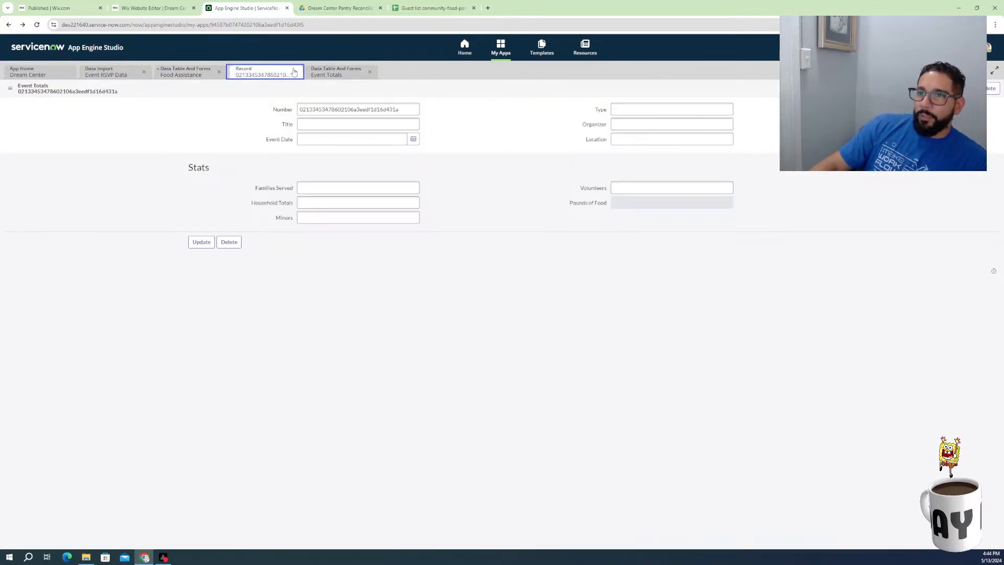
Close the open Event Totals record and the Food Assistance table, discarding the table's unsaved changes
left_click(294, 73)
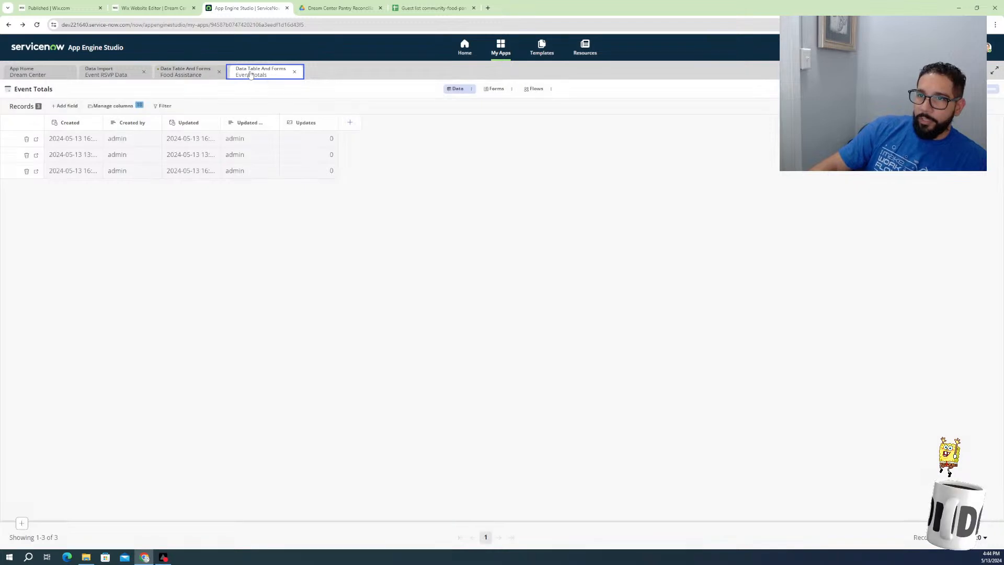
left_click(189, 73)
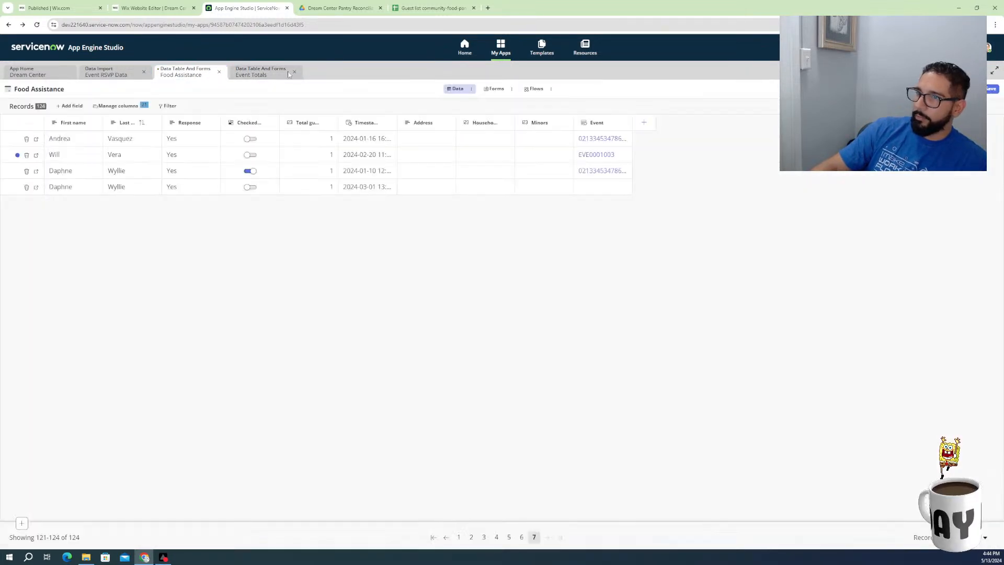
left_click(218, 74)
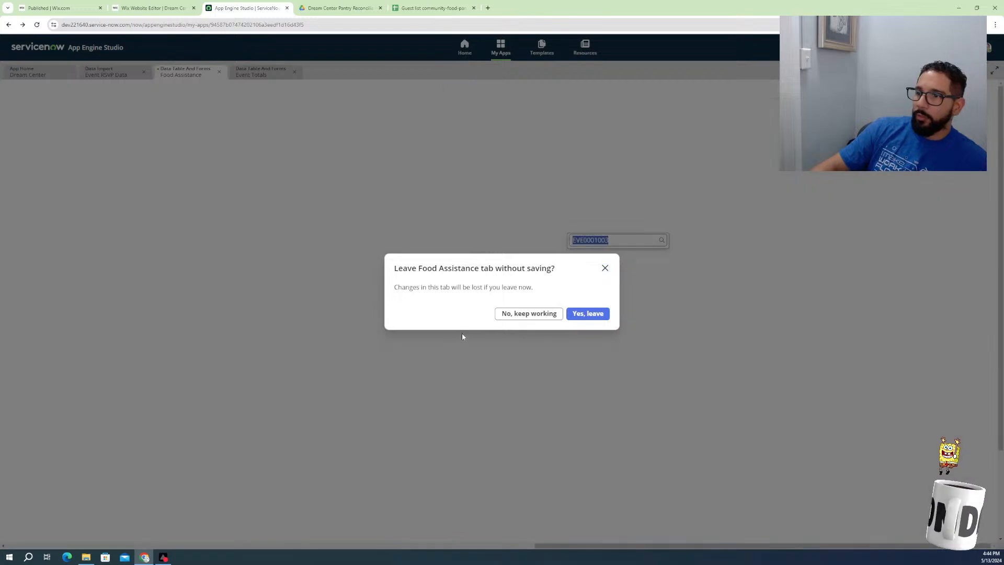
left_click(588, 313)
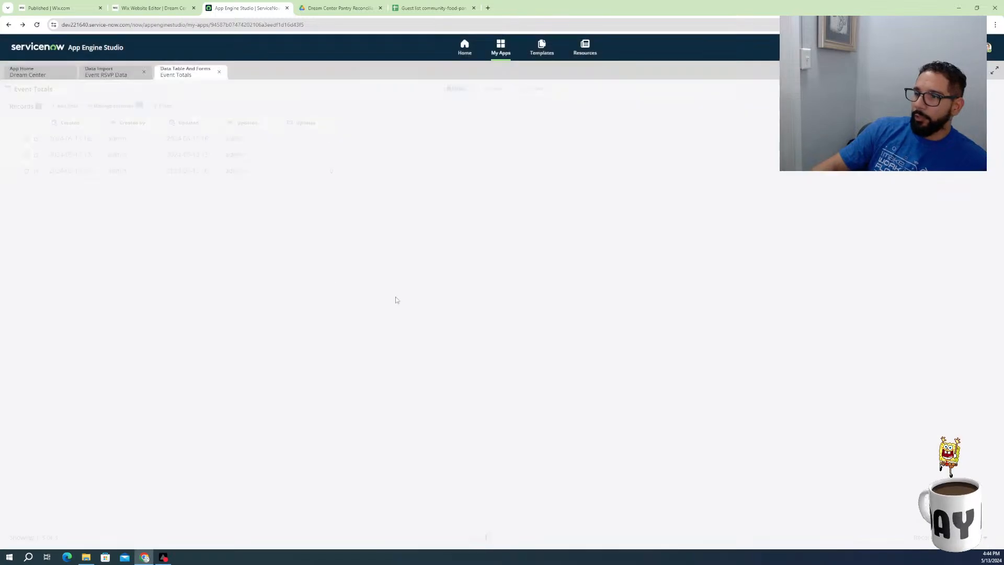
Replace the Event RSVP Data import's source file with "Guest list community-food-pantry-kissimmee-location Jan 17, 2024 (1).xlsx"
left_click(104, 76)
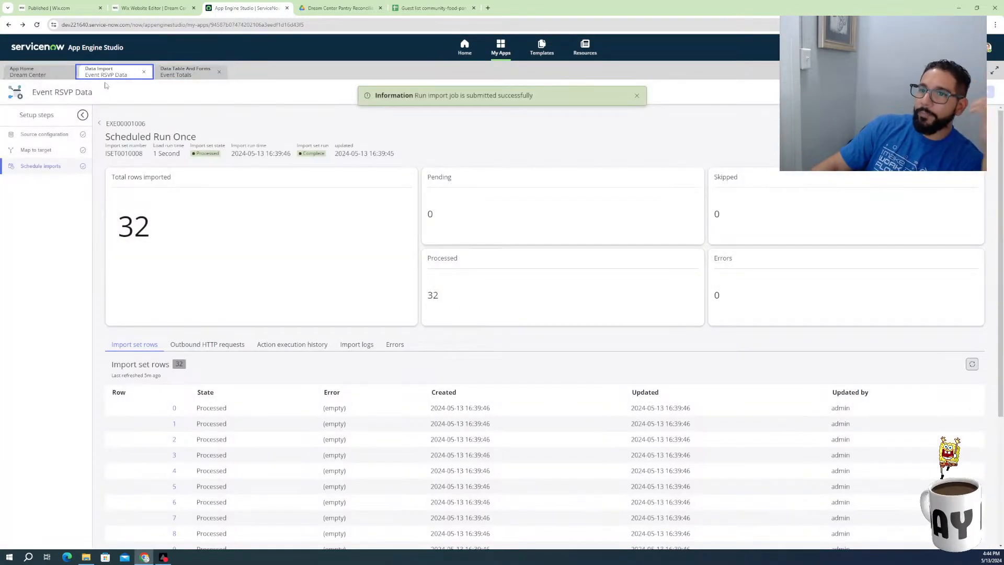
left_click(41, 135)
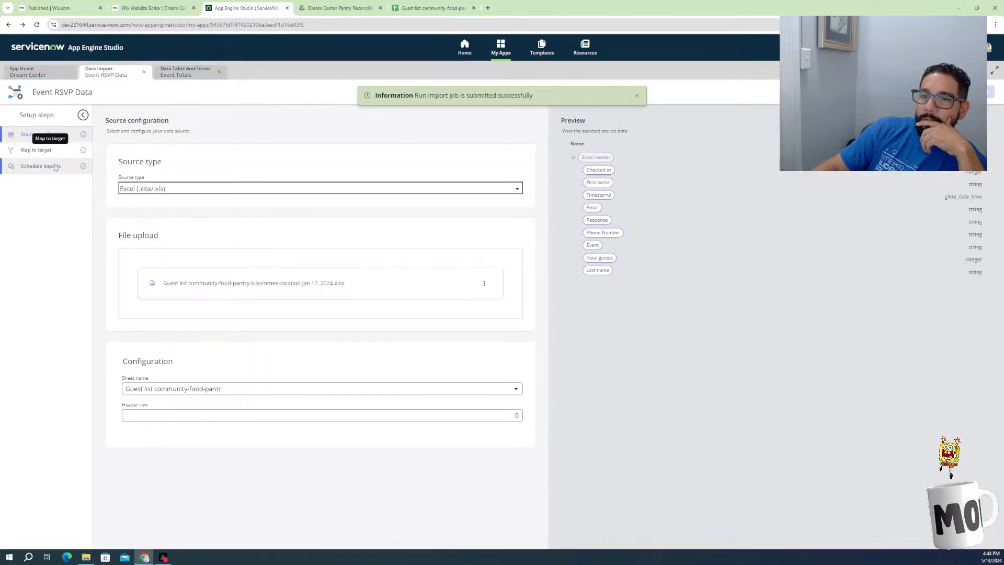
left_click(484, 283)
left_click(495, 309)
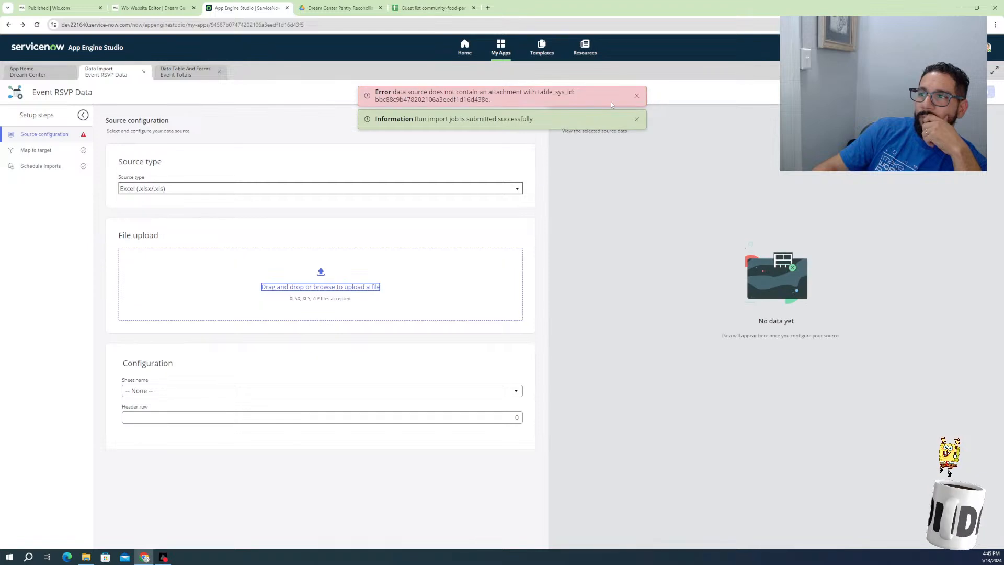
left_click(637, 96)
left_click(637, 95)
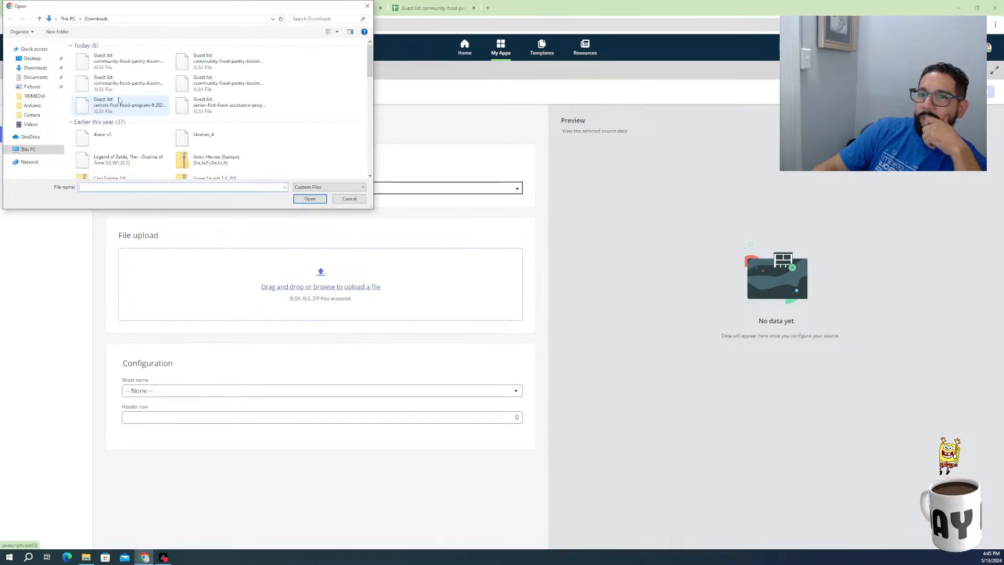
left_click(105, 65)
left_click(309, 199)
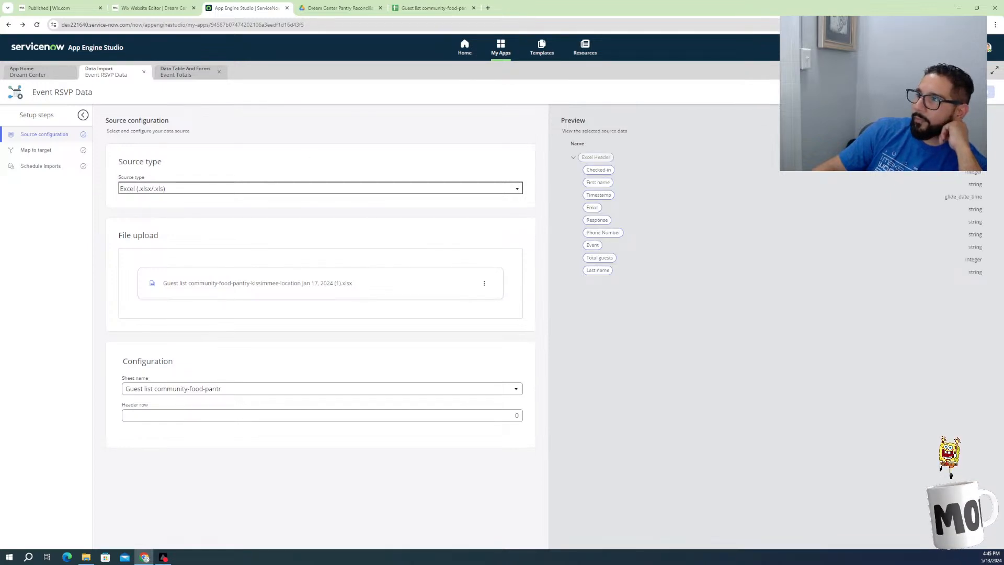
Clear all fields from the Food Assistance target mapping, automap them again and save the mapping
left_click(32, 152)
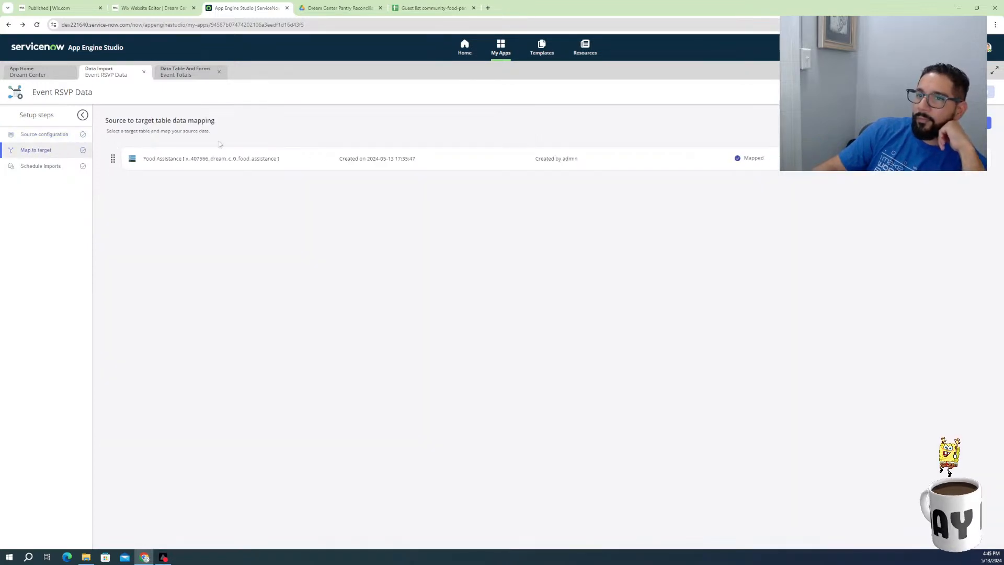
left_click(338, 157)
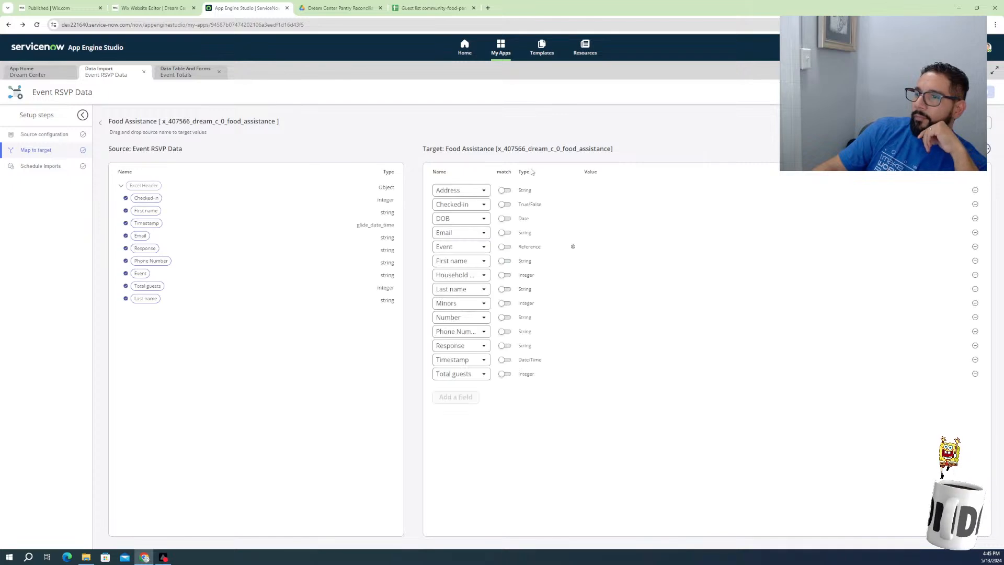
left_click(986, 149)
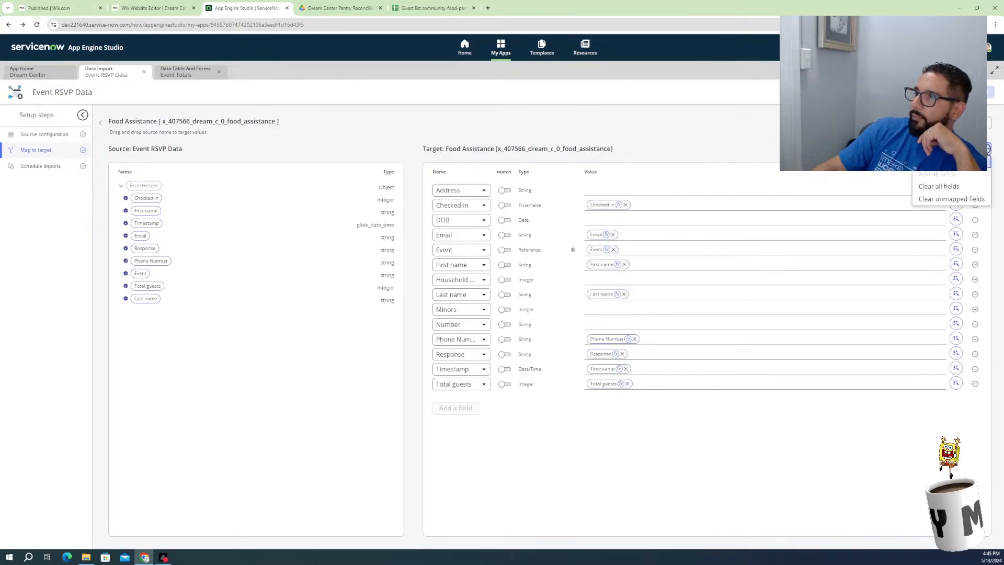
left_click(943, 191)
left_click(590, 341)
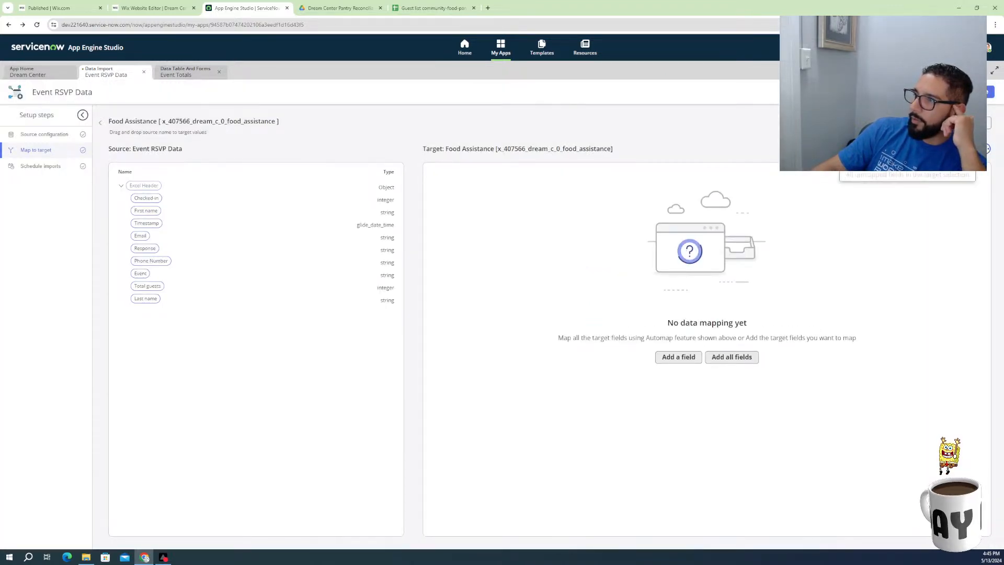
left_click(907, 160)
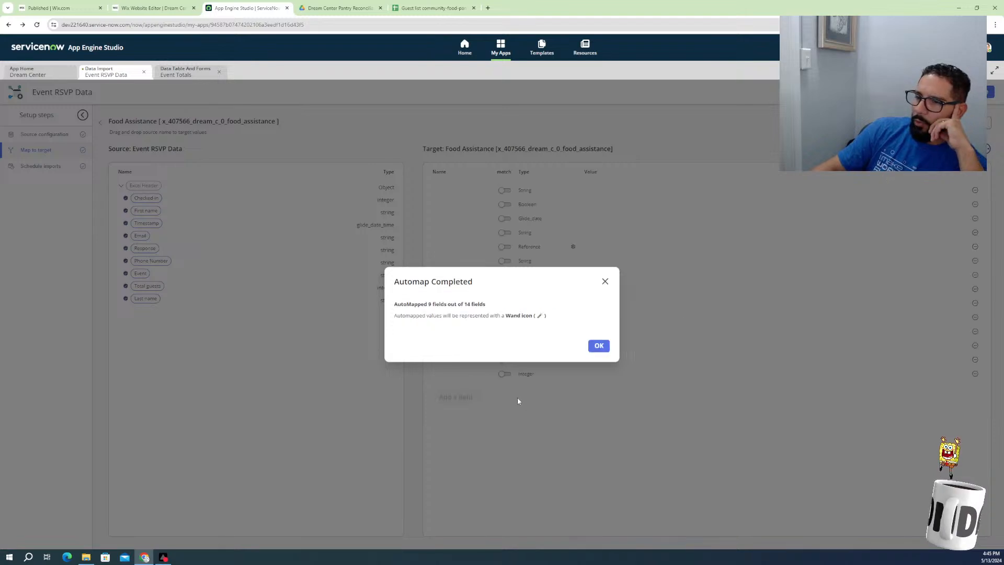
left_click(598, 347)
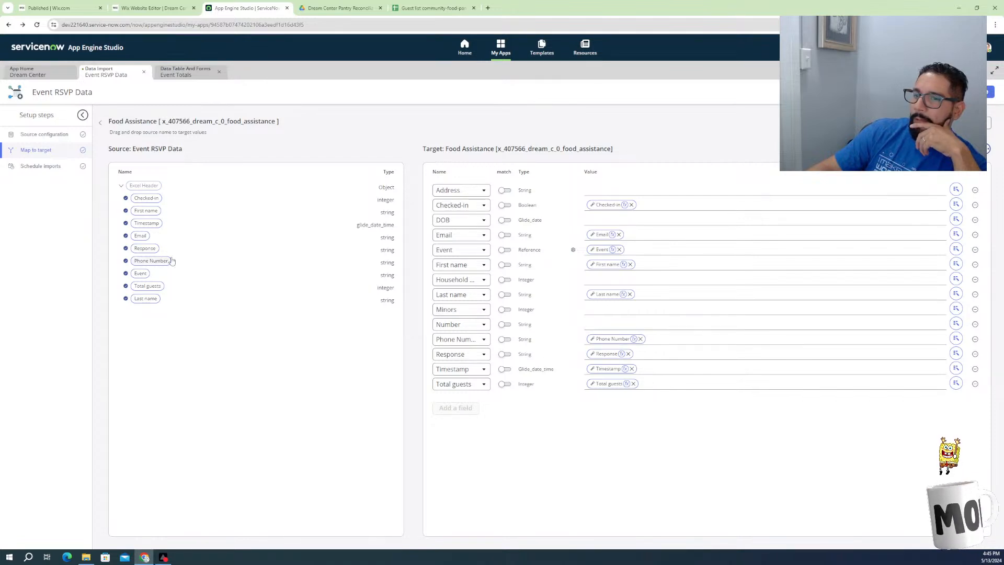
left_click(56, 167)
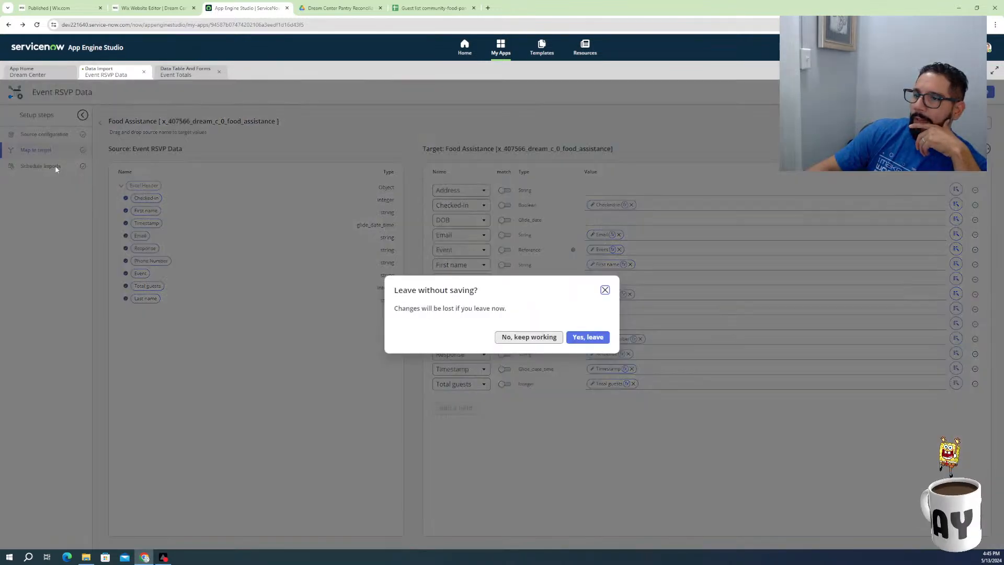
left_click(605, 290)
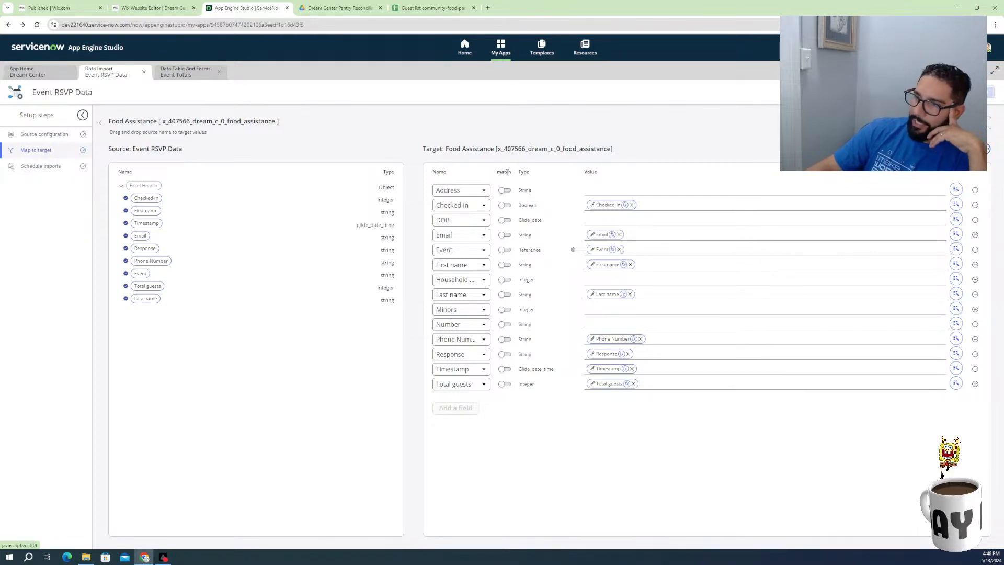
Turn on matching for the Email and Timestamp target fields, and check the mapping properties without changing them
left_click_drag(510, 170, 487, 174)
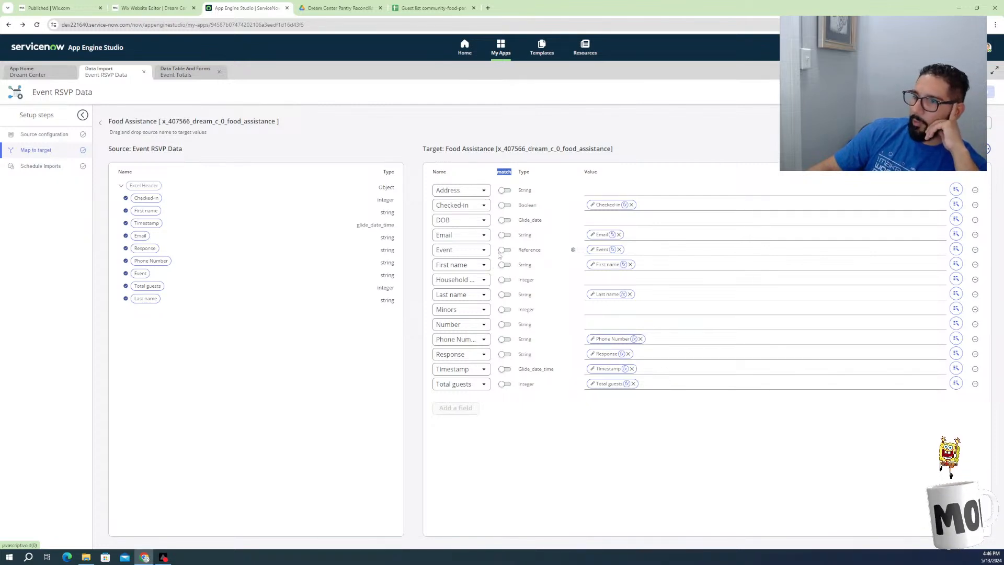
left_click(505, 235)
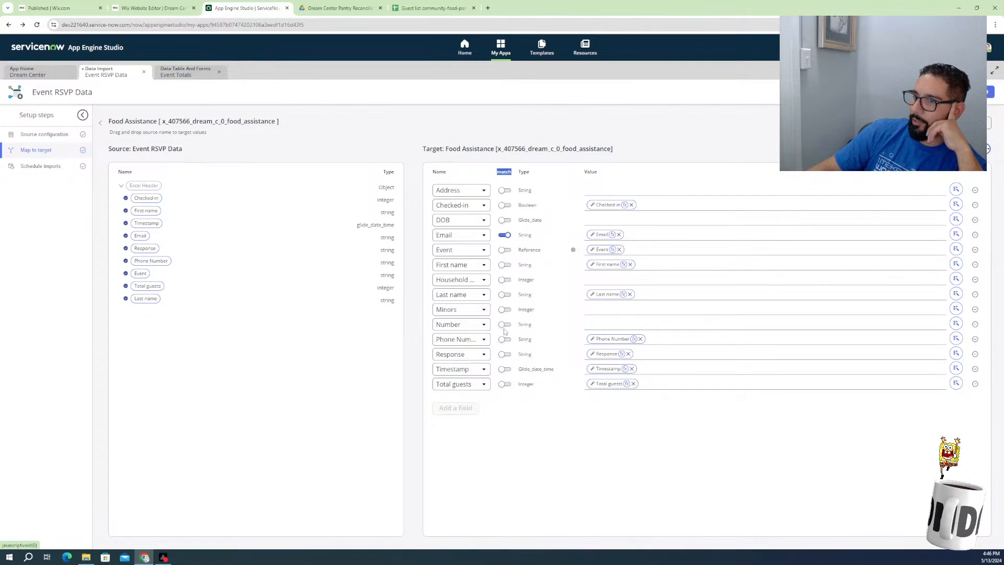
left_click(505, 369)
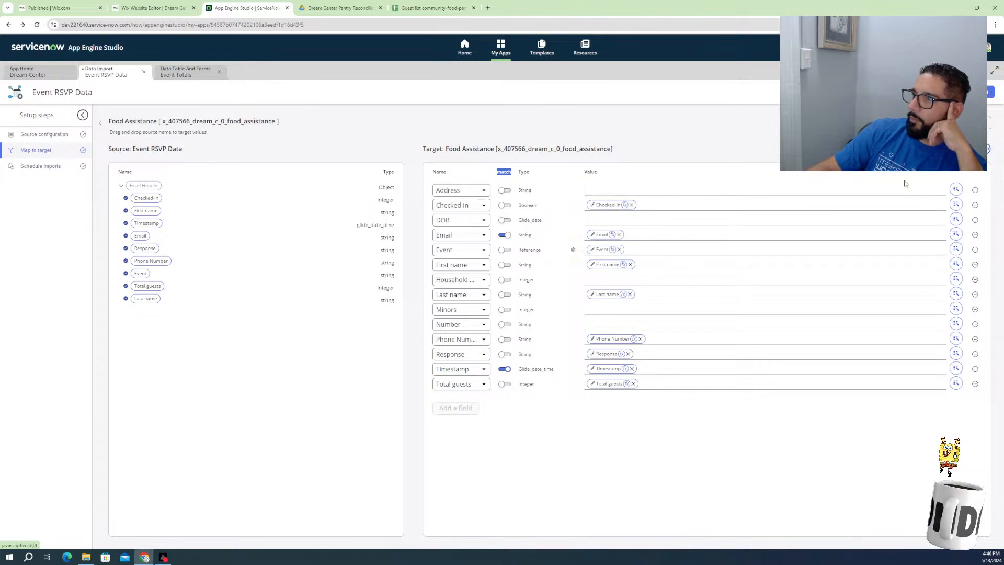
left_click(962, 123)
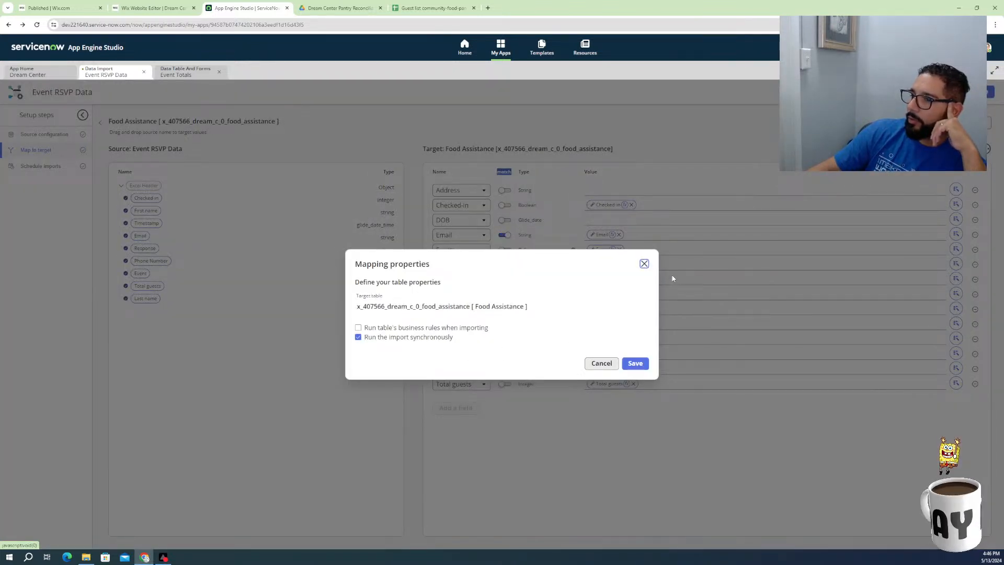
left_click(644, 263)
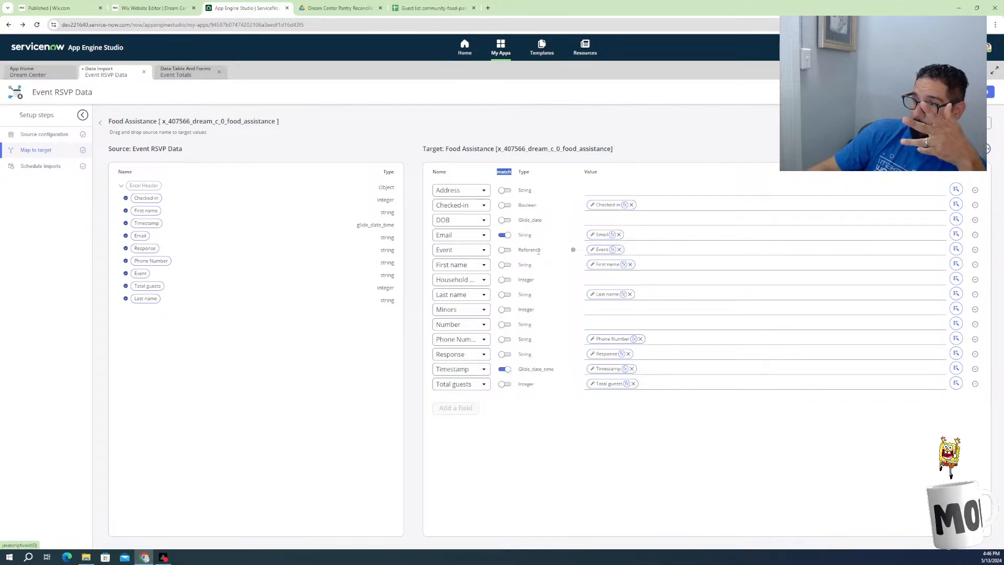
Keep the Event reference matched on Number and set it to "Ignore this field" when no matching record exists
left_click(573, 251)
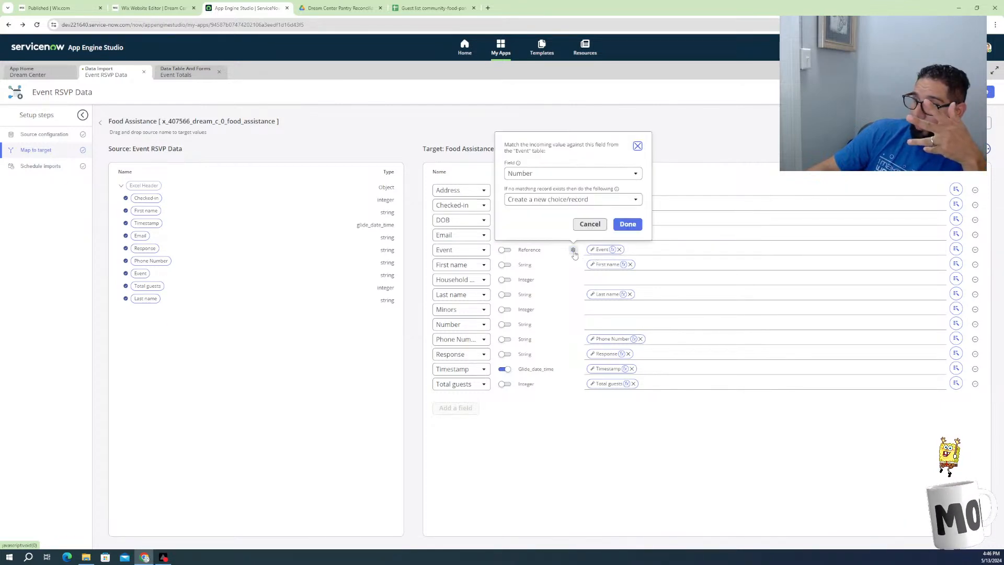
left_click(579, 178)
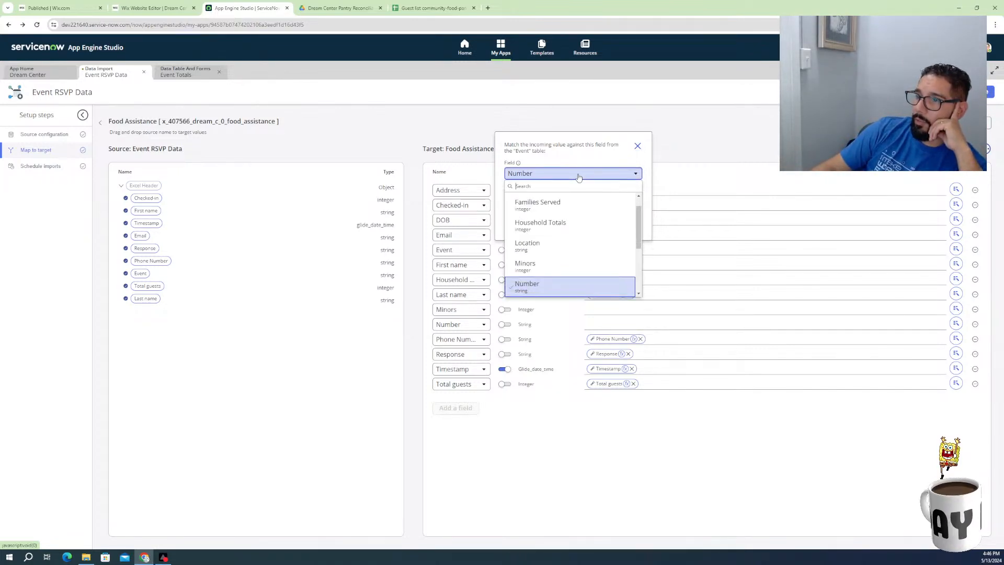
scroll(567, 267, "down", 1)
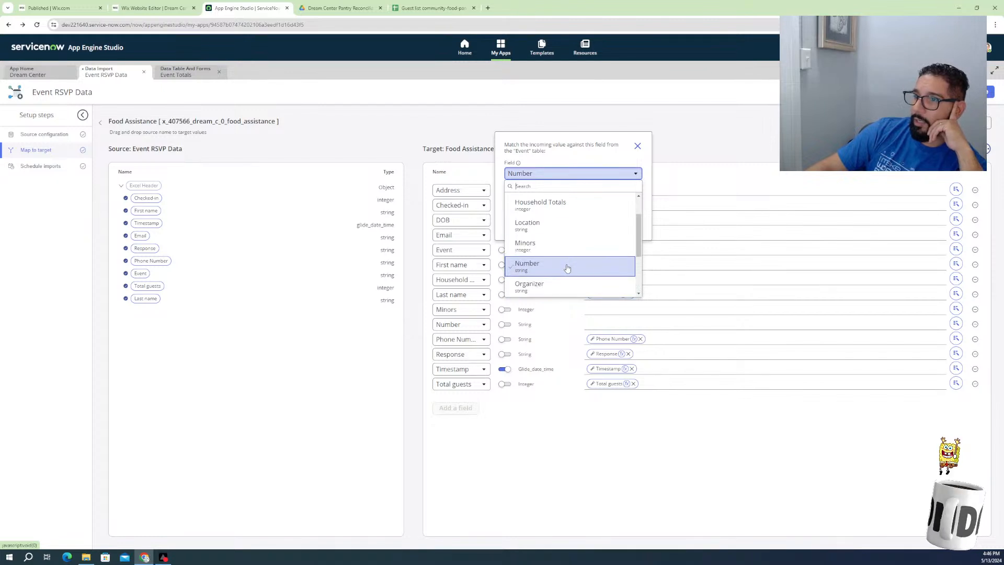
scroll(566, 267, "down", 3)
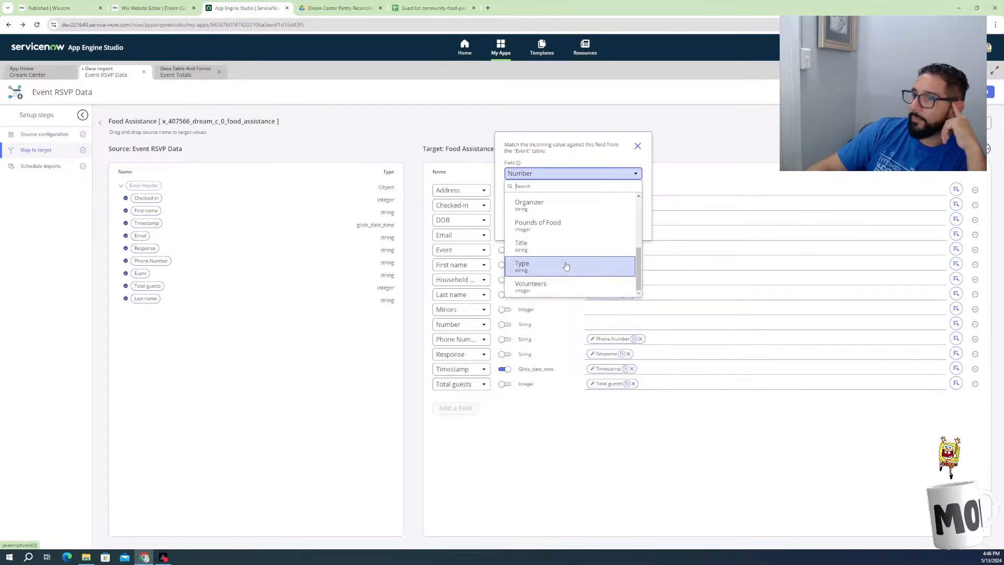
scroll(566, 263, "up", 5)
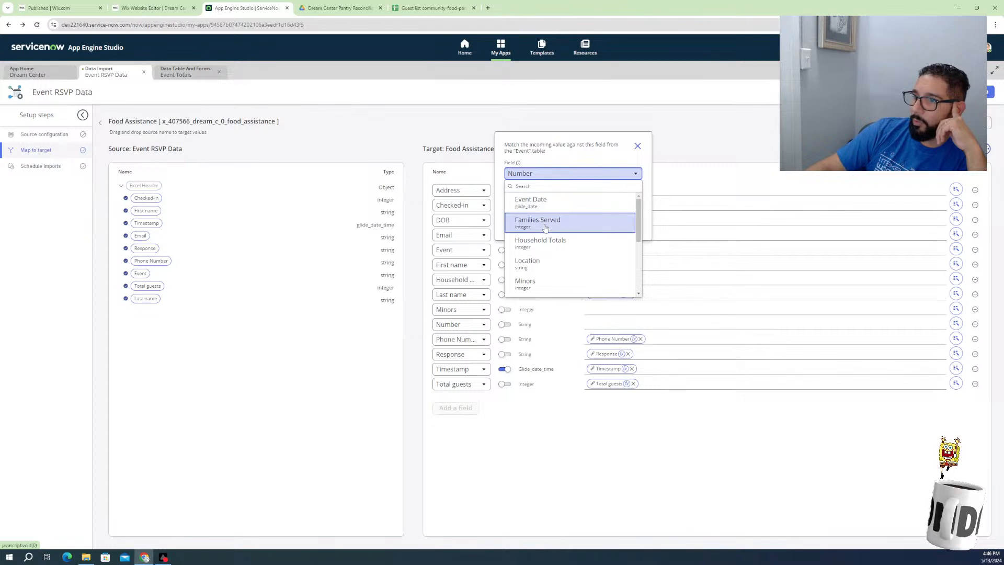
scroll(546, 231, "down", 2)
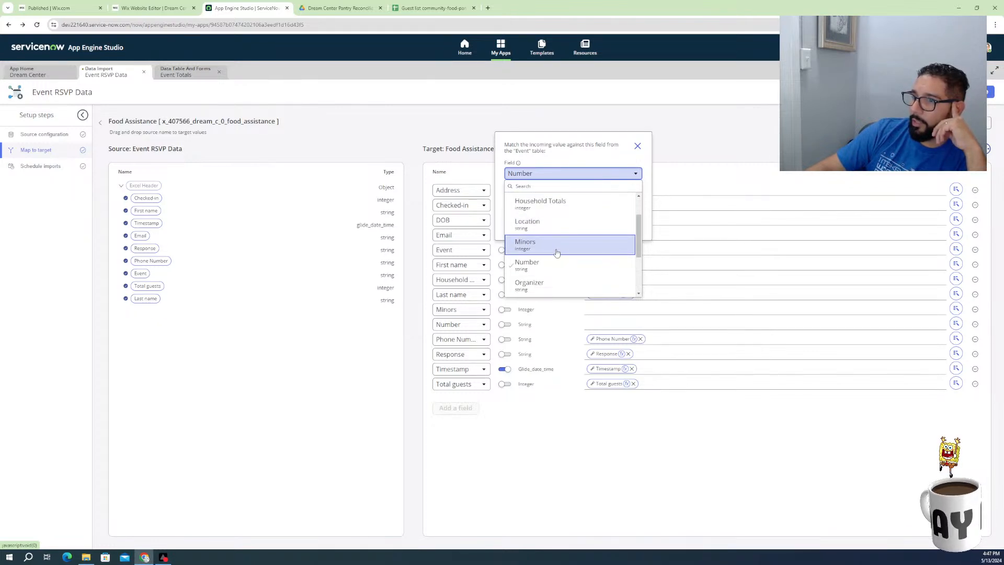
scroll(558, 278, "down", 3)
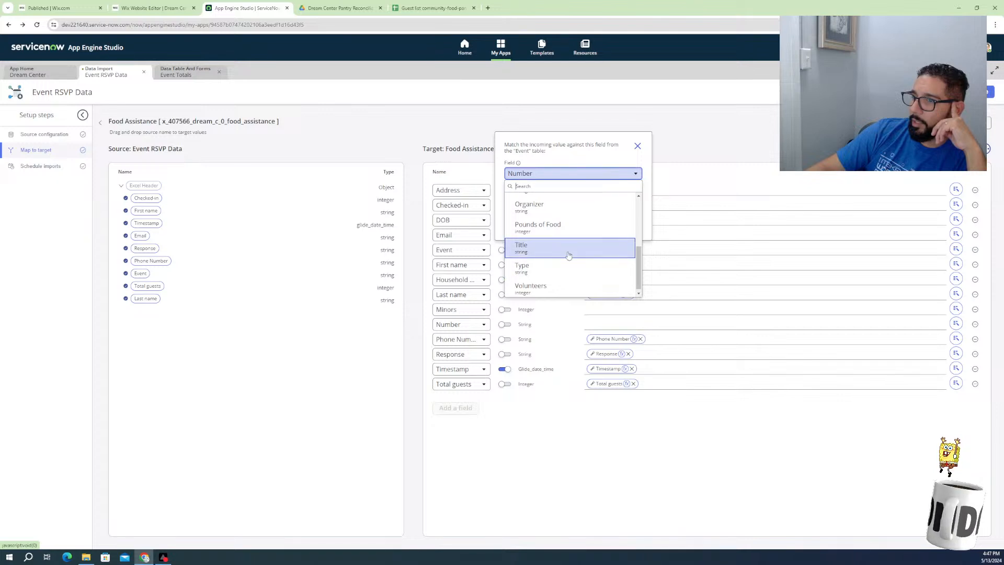
scroll(559, 287, "up", 3)
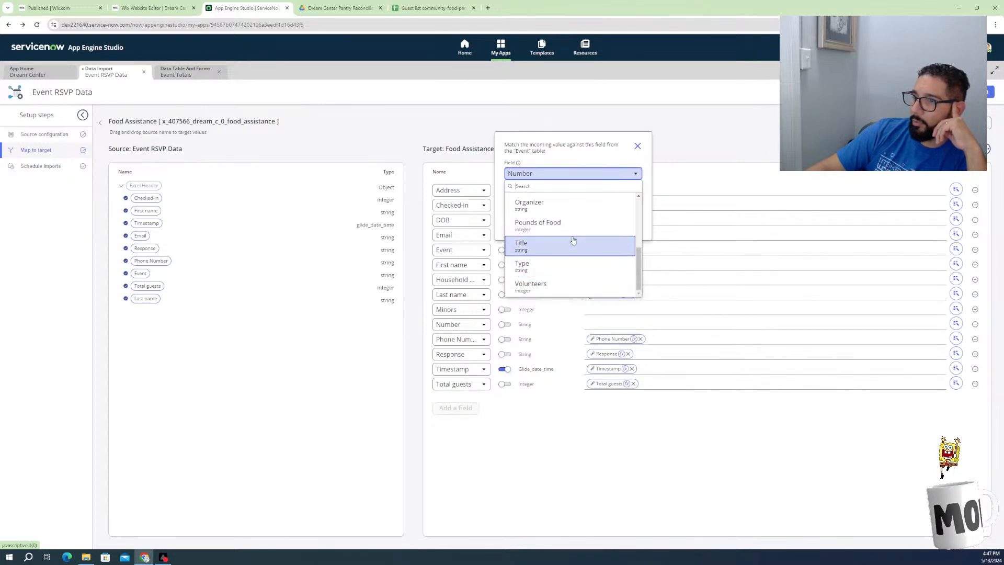
left_click(541, 265)
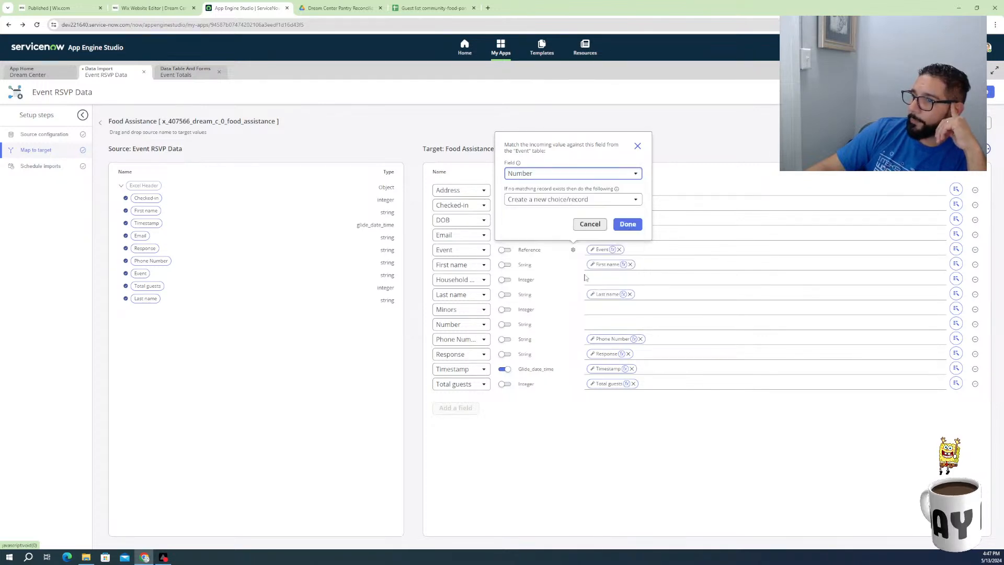
left_click(569, 200)
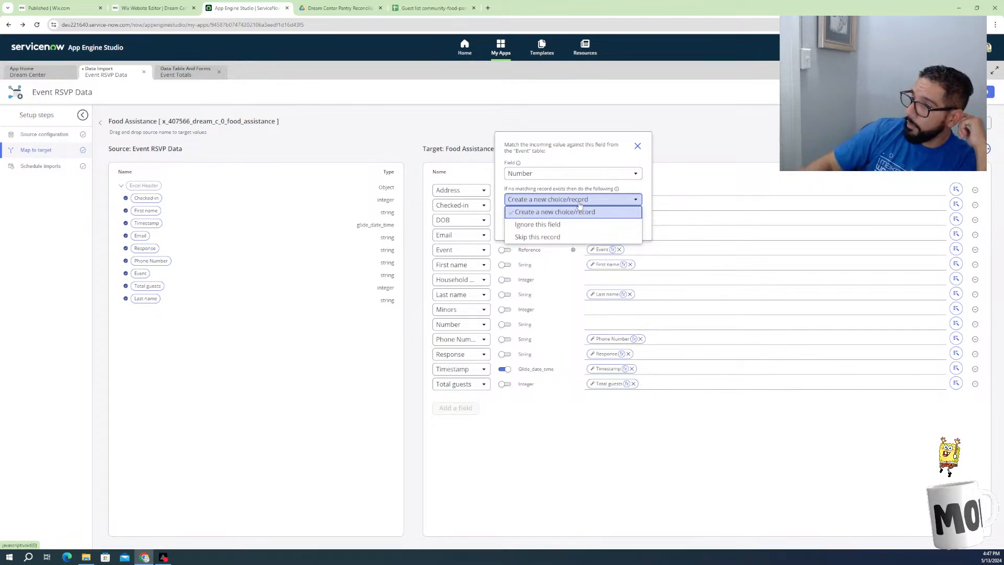
left_click(547, 225)
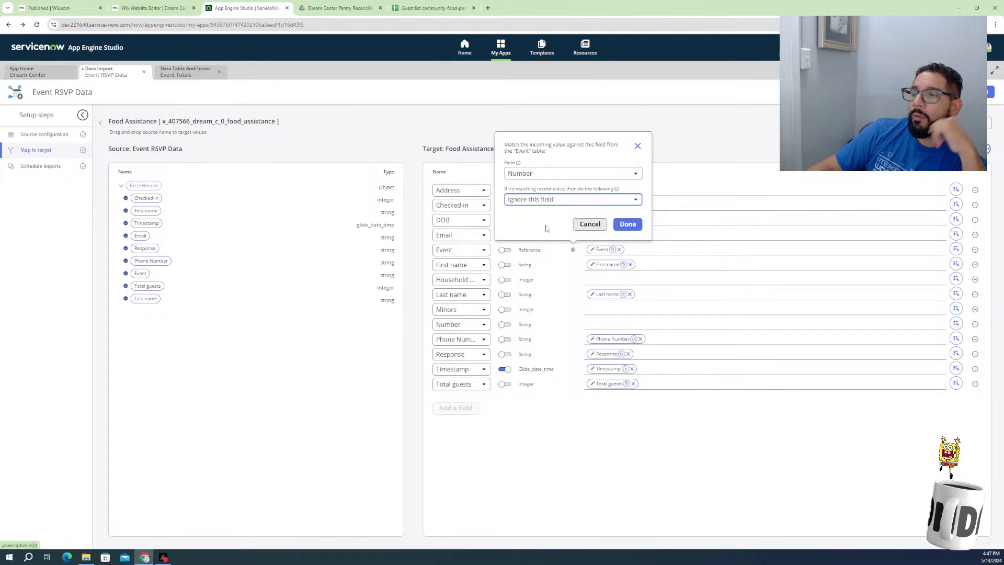
left_click(627, 225)
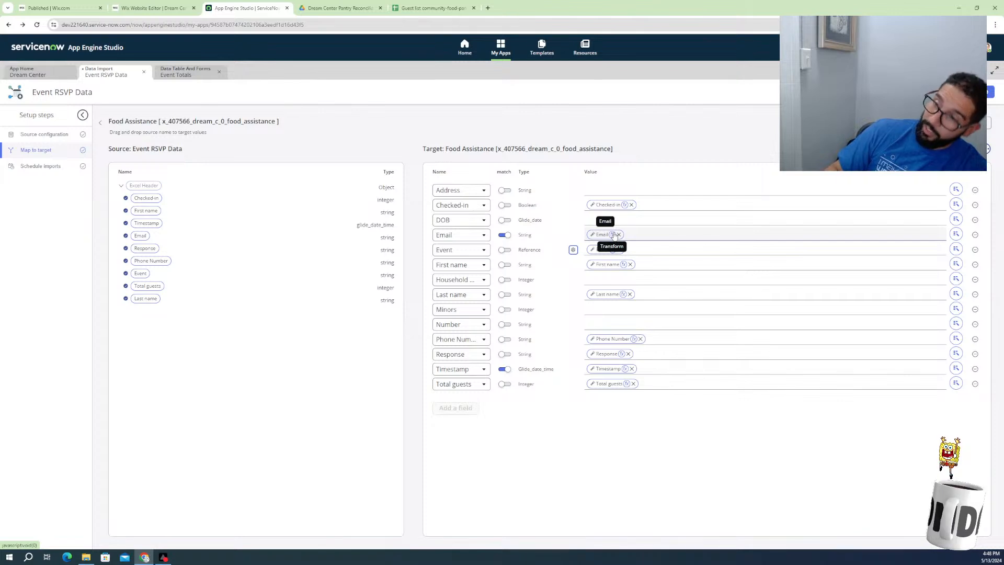
Review the Event reference's matching field and no-match option, and close the settings without changing them
left_click(573, 250)
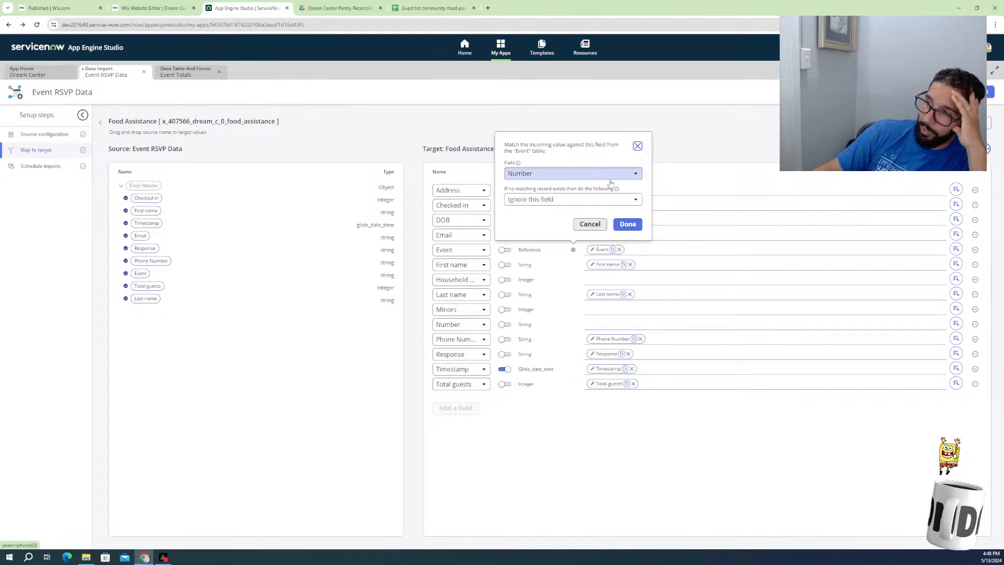
left_click(590, 200)
left_click(597, 173)
scroll(594, 199, "up", 1)
scroll(567, 236, "down", 1)
scroll(567, 235, "down", 3)
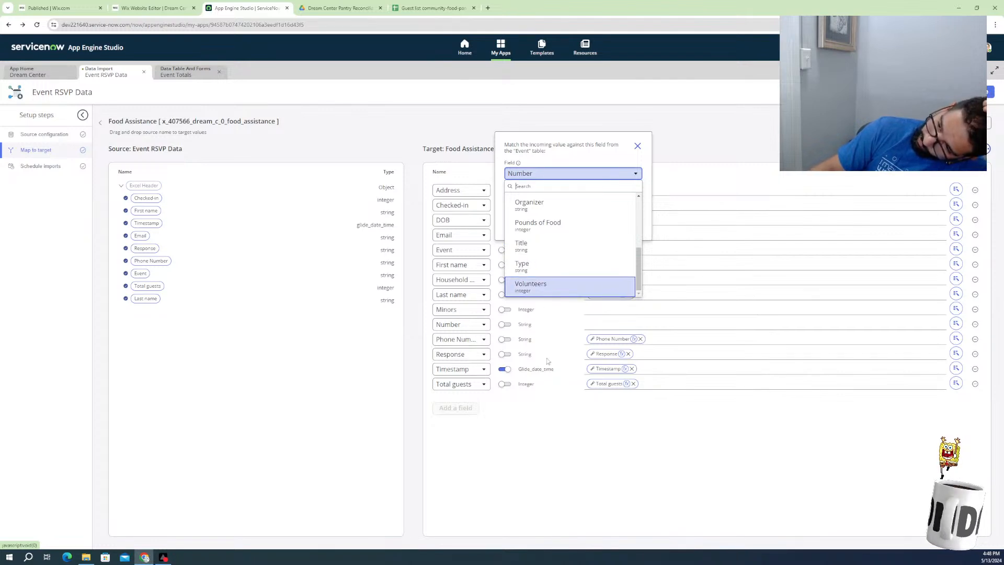
left_click(522, 458)
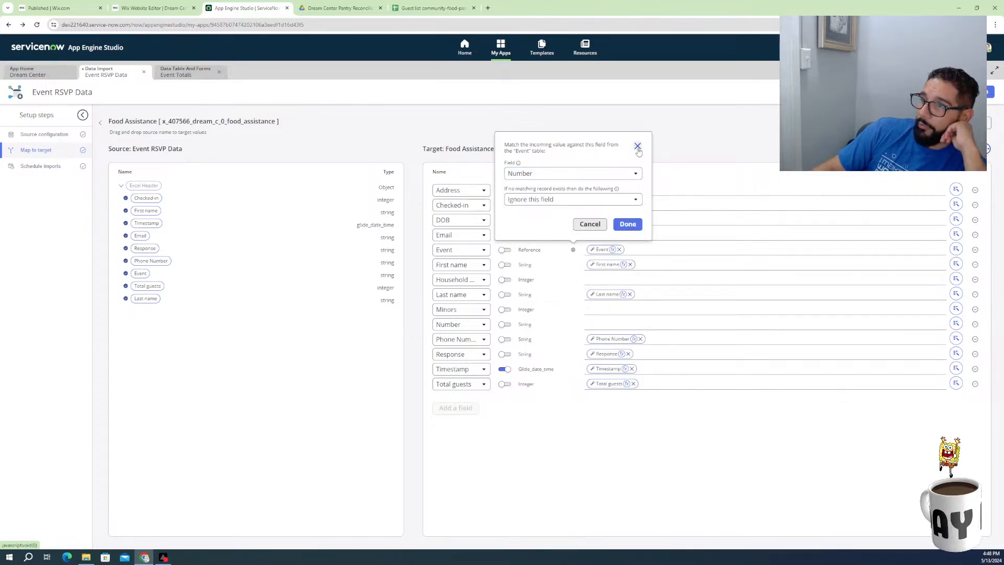
left_click(637, 147)
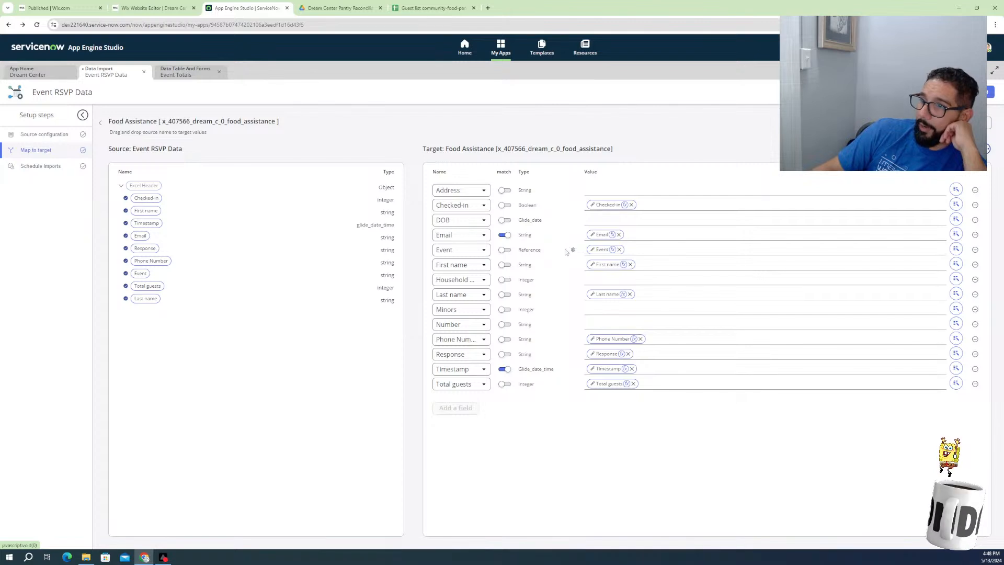
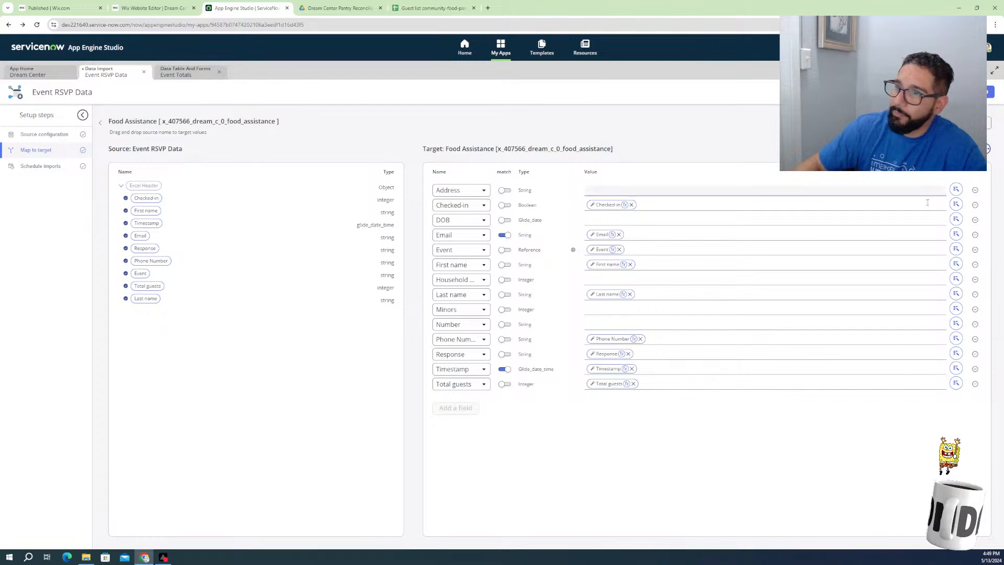
Save the Food Assistance mapping and run the Event RSVP Data import again, refreshing its executions list
left_click(988, 94)
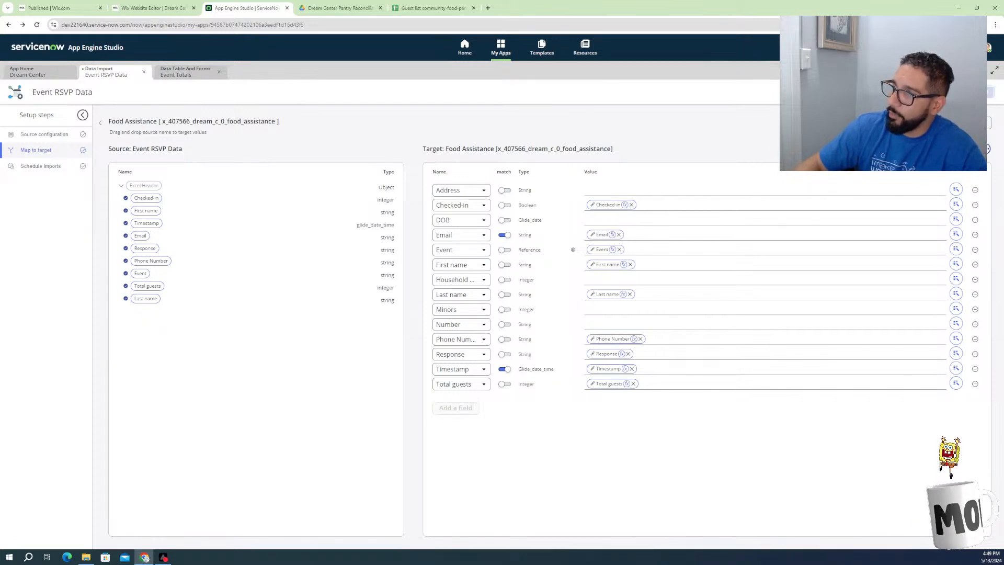
left_click(34, 167)
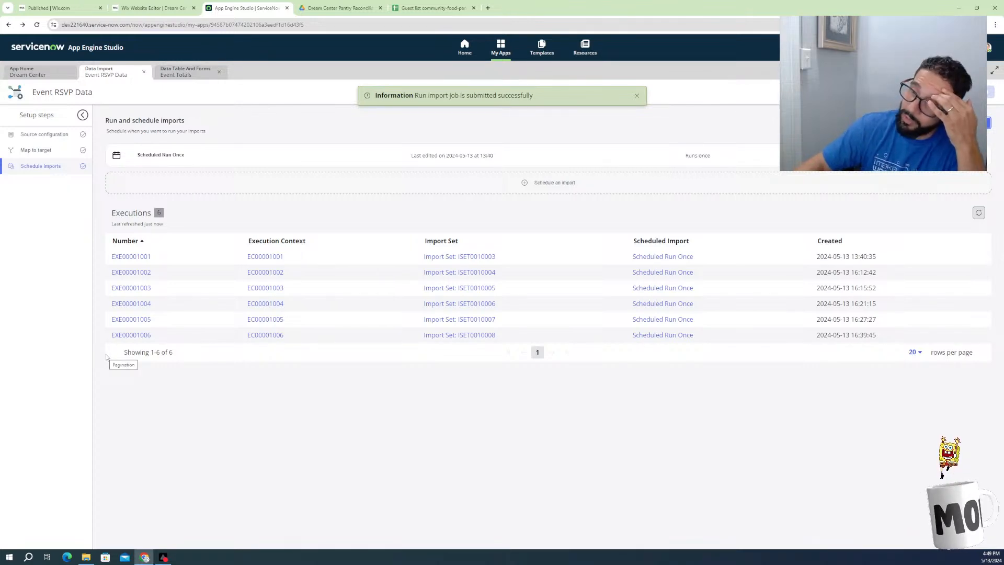
left_click(978, 212)
Examine the newest import execution's set rows, action execution history, outbound HTTP requests and import logs
left_click(137, 350)
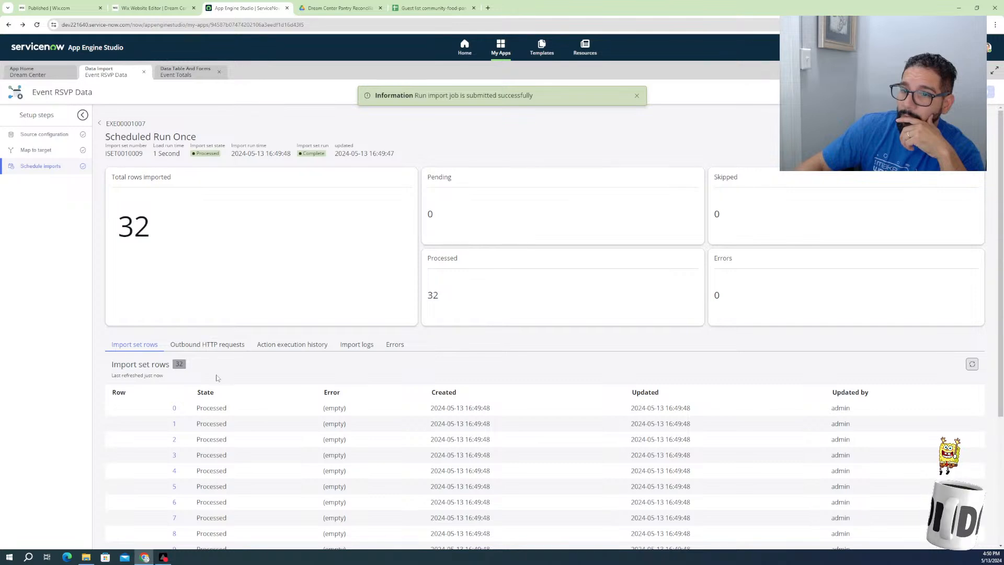
scroll(251, 387, "down", 2)
scroll(266, 394, "down", 3)
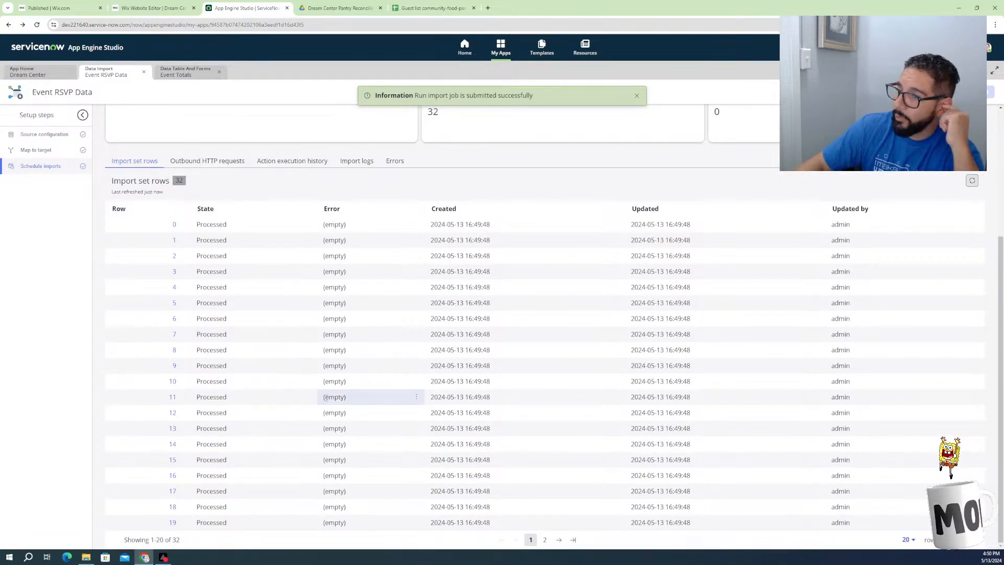
left_click(279, 163)
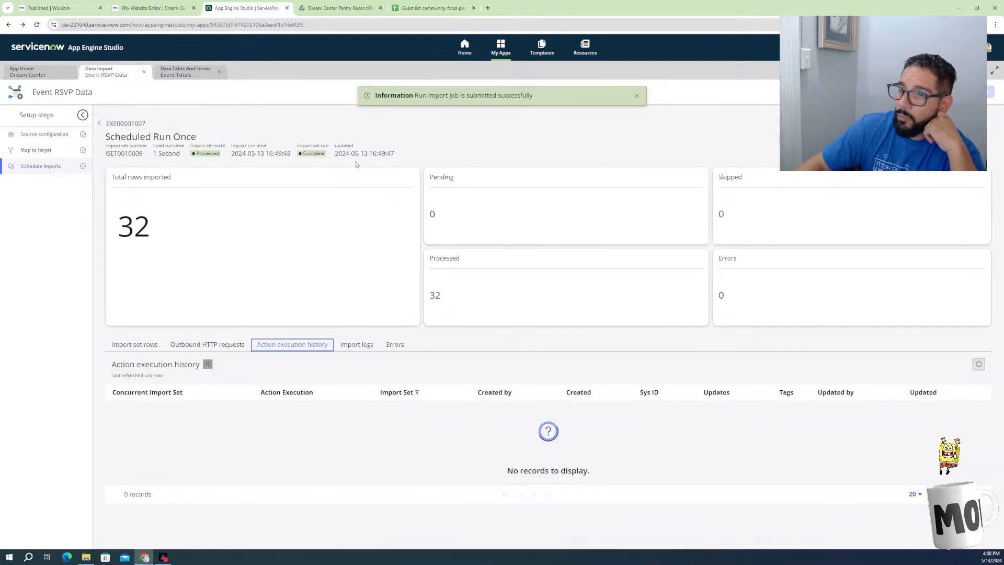
left_click(217, 343)
left_click(360, 344)
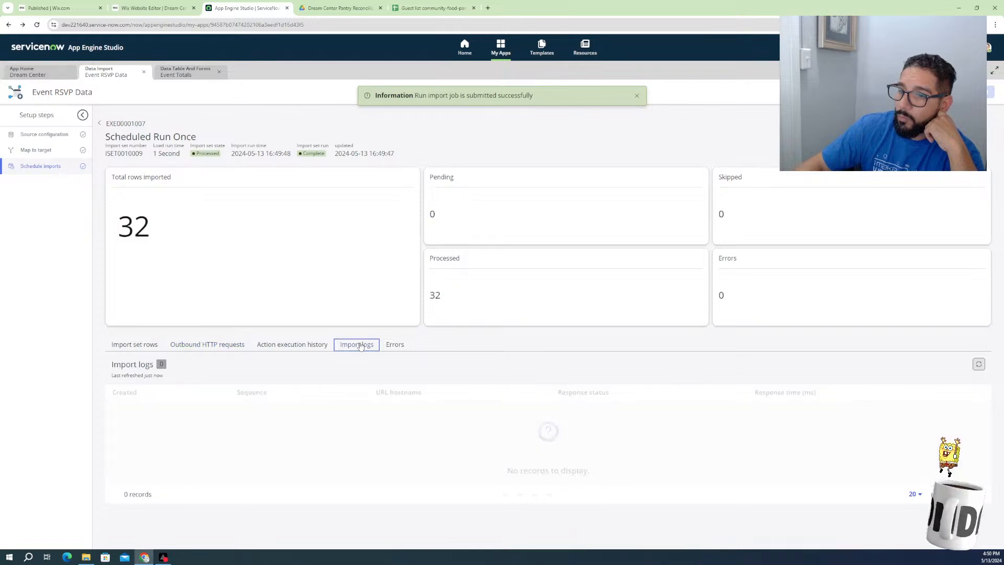
Check the Event values on the last two pages of the Food Assistance table and open a linked EVE0001003 record
left_click(184, 73)
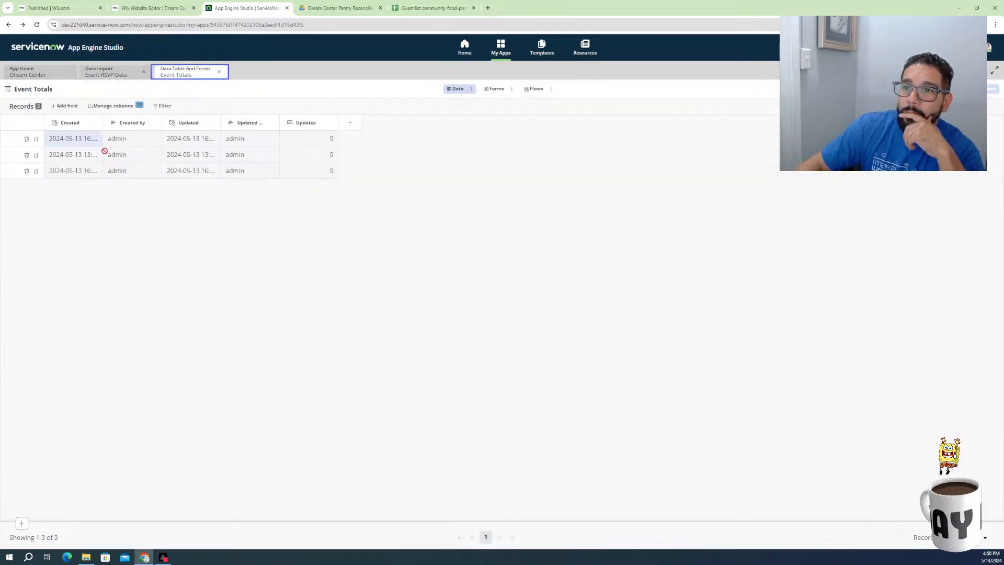
left_click(37, 75)
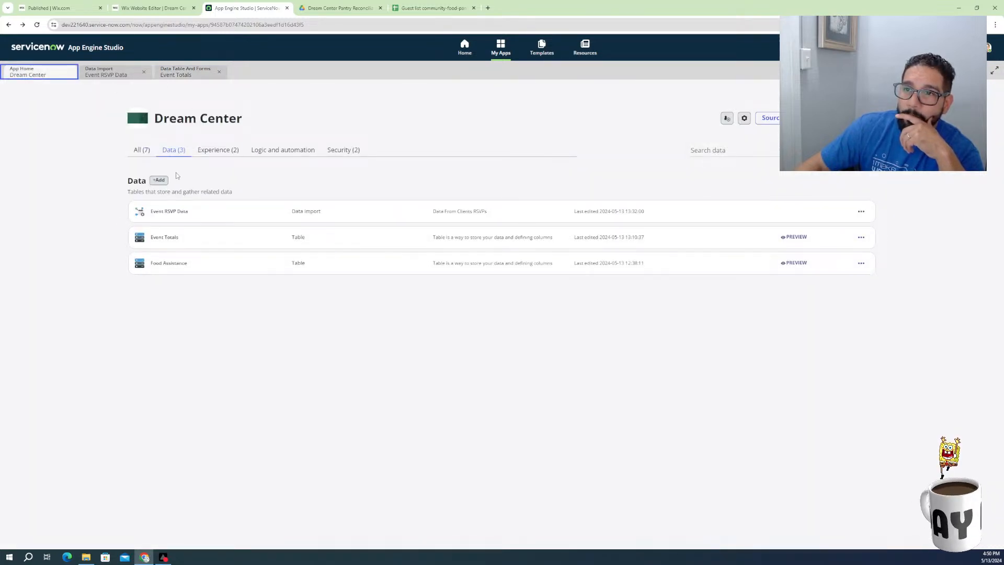
left_click(164, 265)
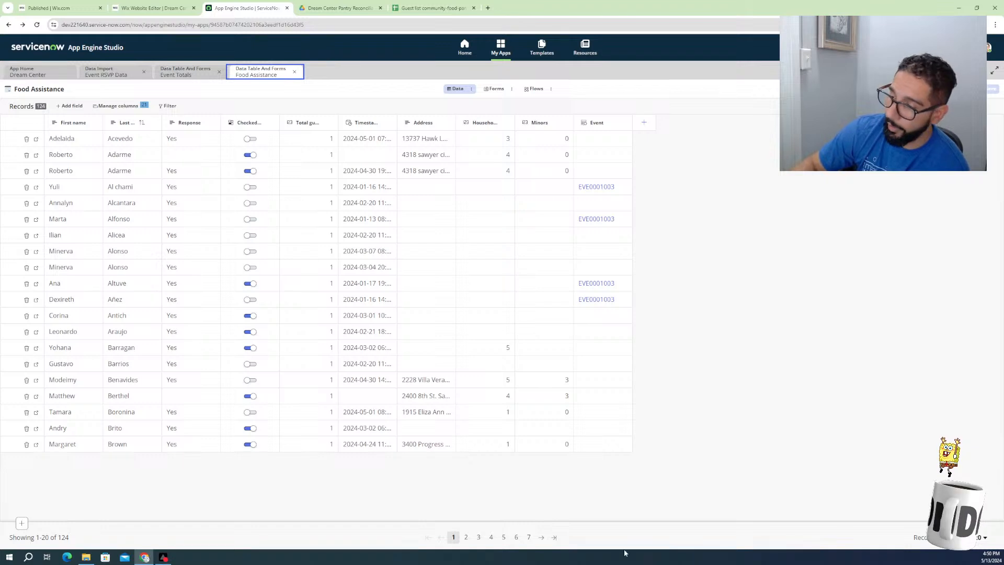
left_click(529, 537)
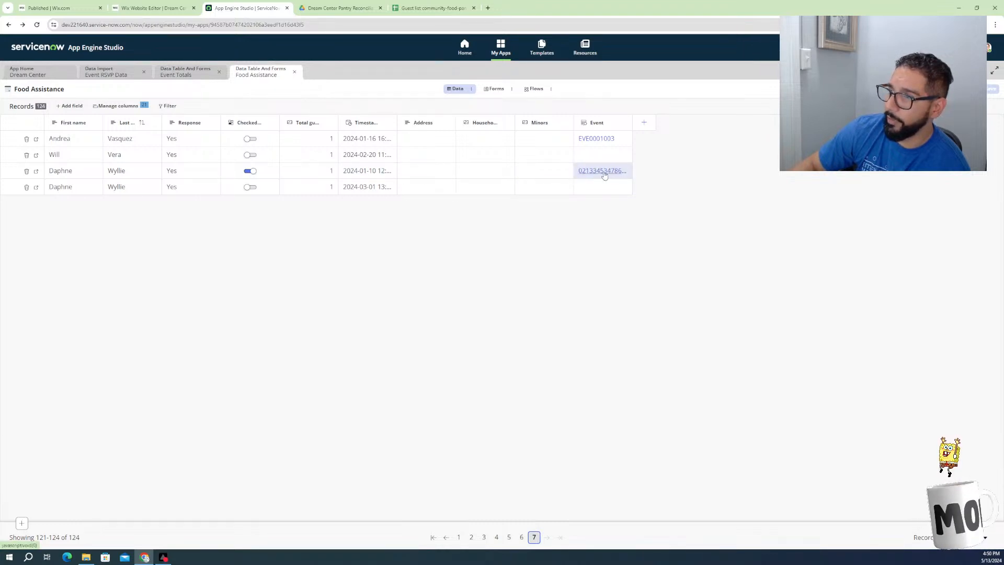
left_click(521, 538)
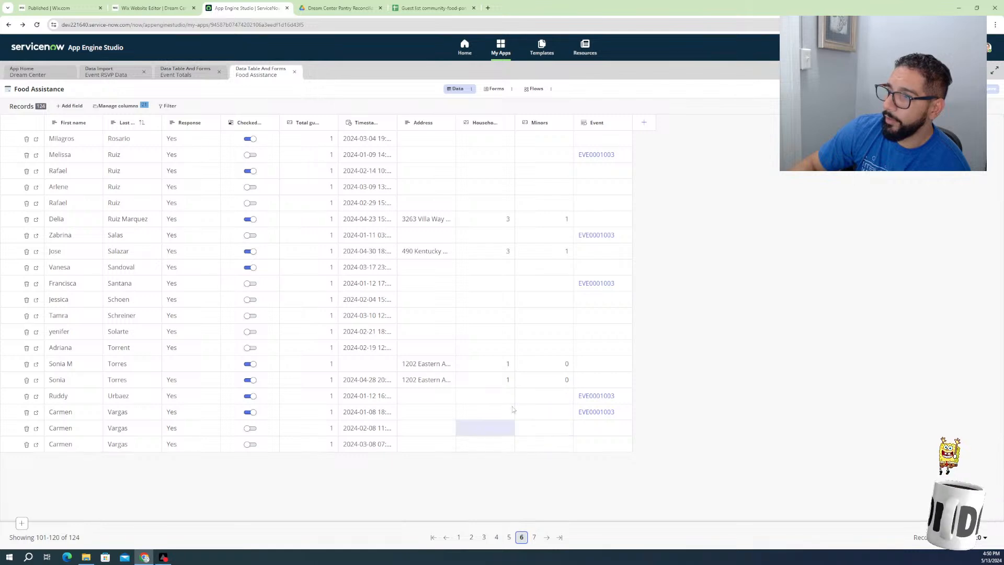
left_click(608, 399)
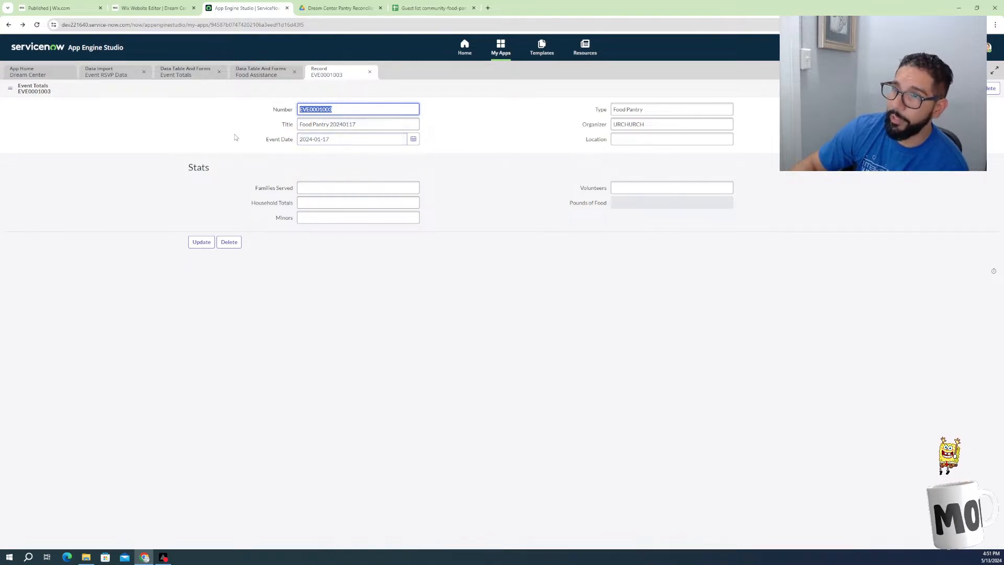
Compare the event record with the Jan 17, 2024 guest list in Google Sheets, and return to App Engine Studio
left_click(422, 11)
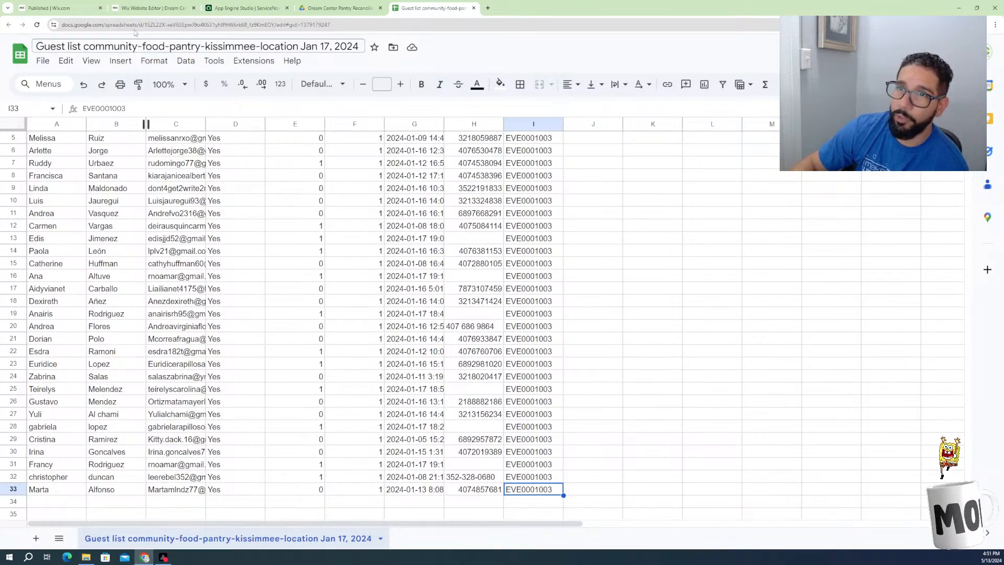
left_click_drag(151, 46, 377, 52)
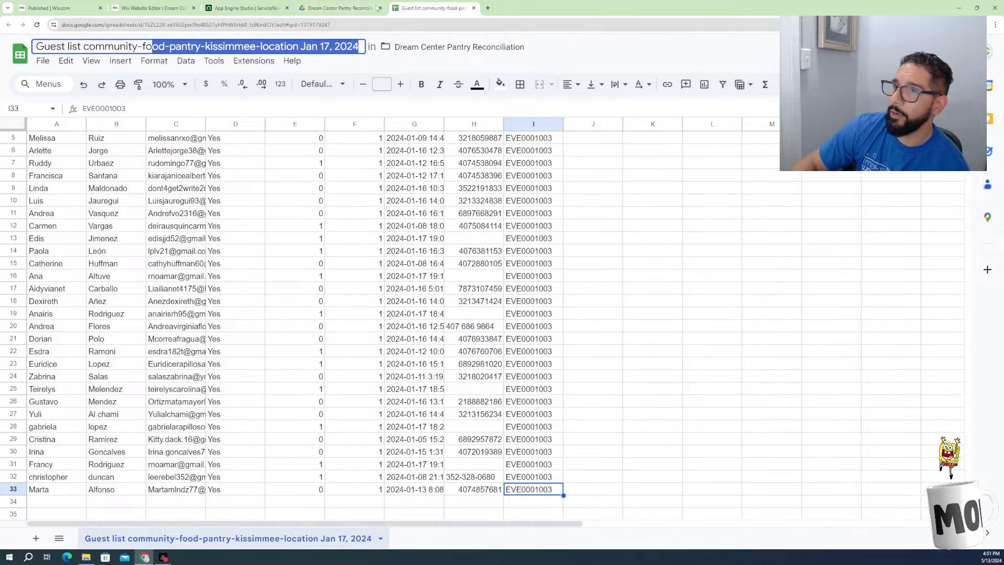
left_click(244, 8)
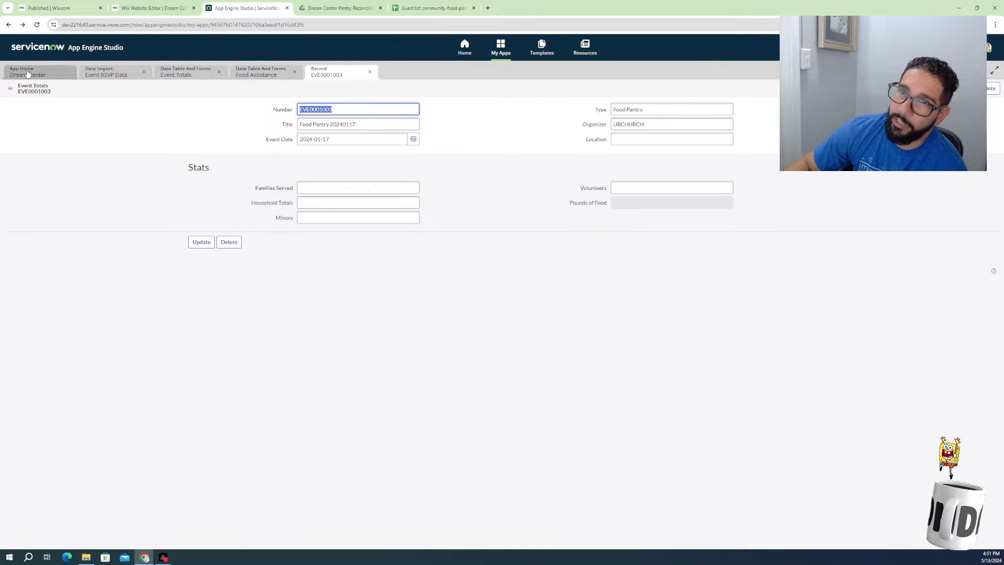
Add a flow to the Dream Center app's logic and automation and name it "Update Event Stats Totals"
left_click(48, 74)
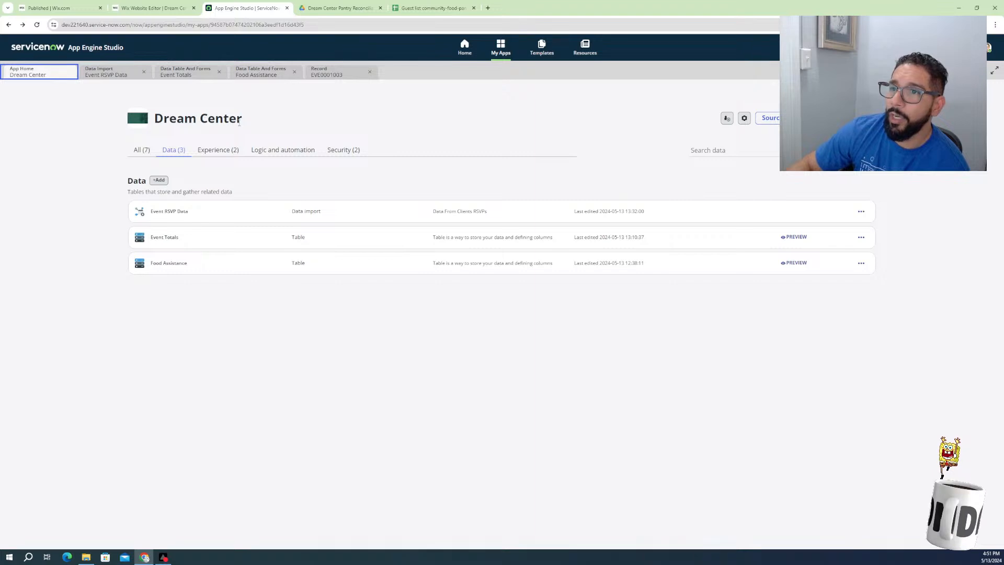
left_click(272, 148)
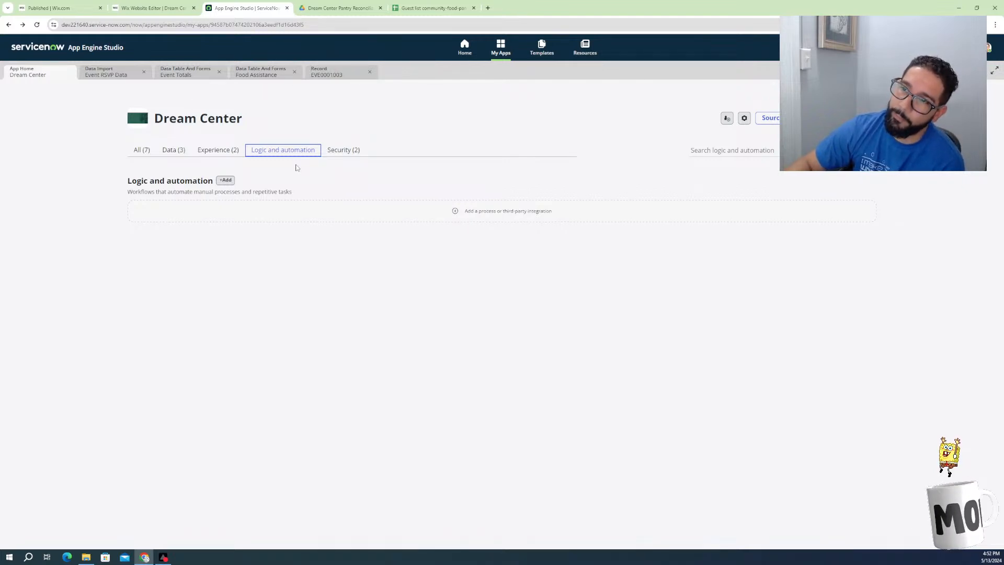
left_click(226, 180)
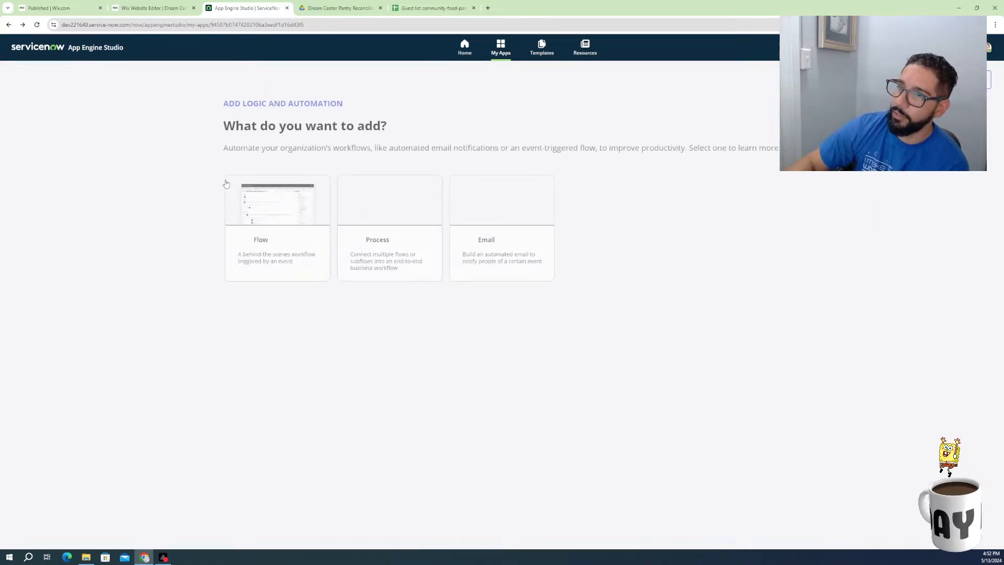
left_click(292, 216)
left_click(278, 222)
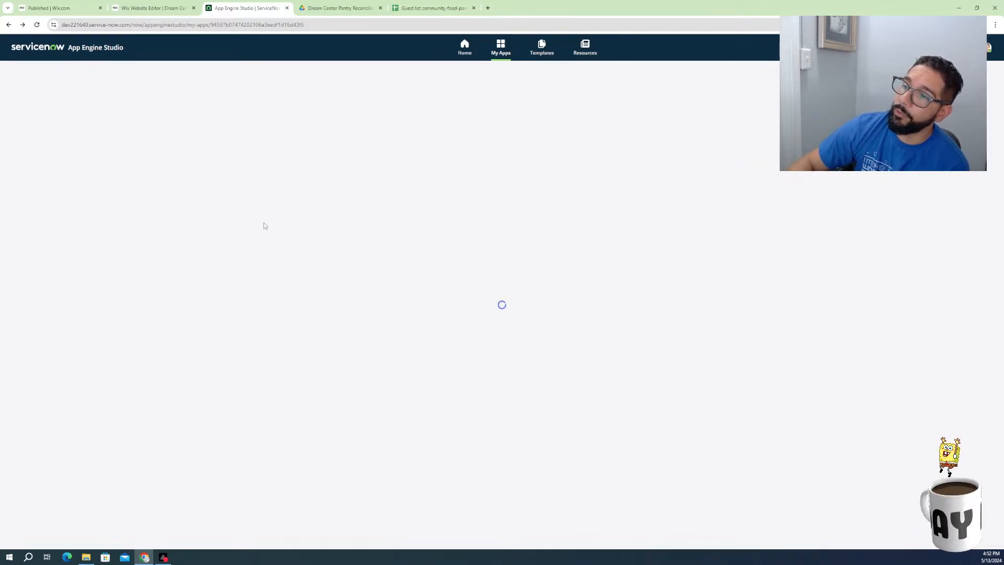
left_click(329, 207)
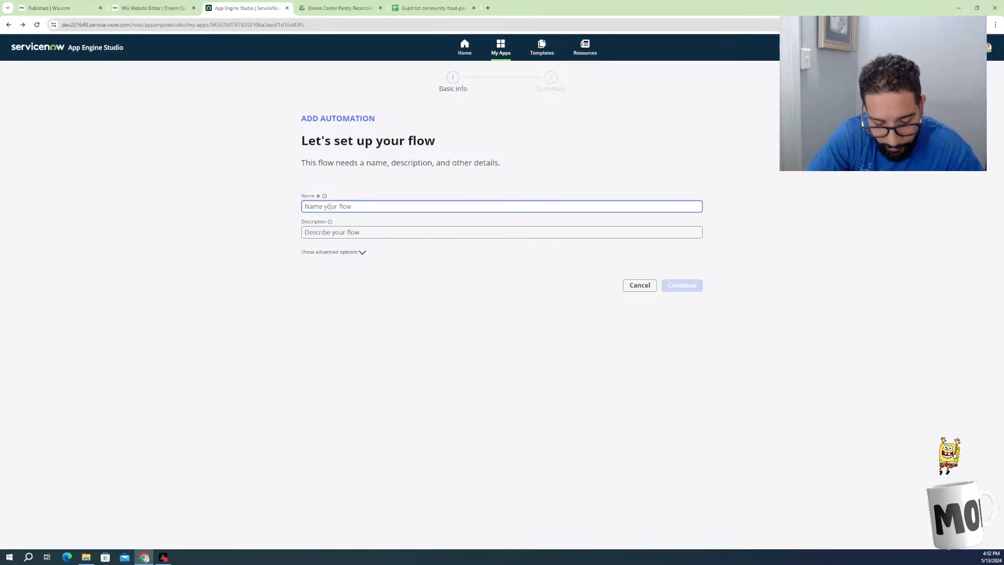
type("Upda")
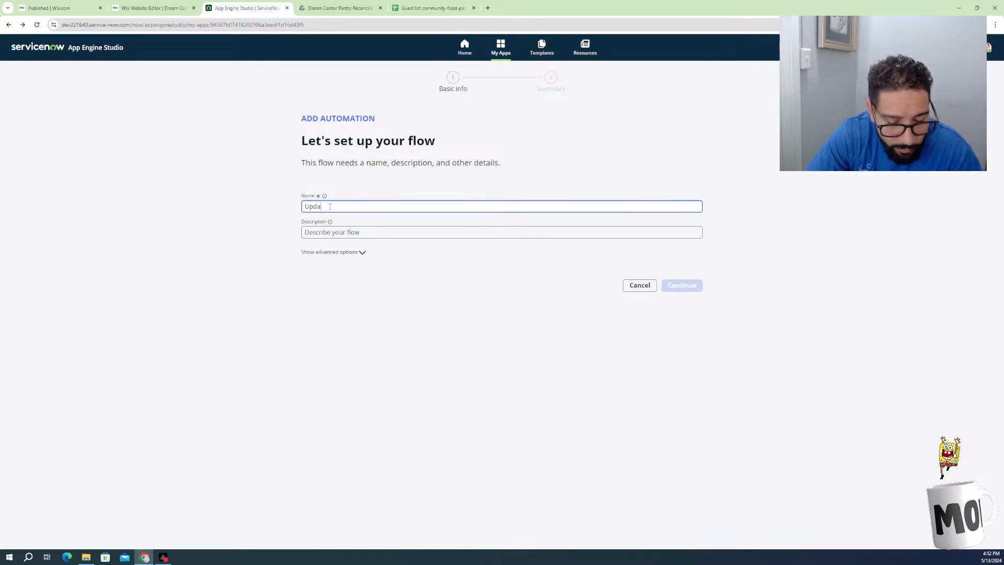
type("te Event ")
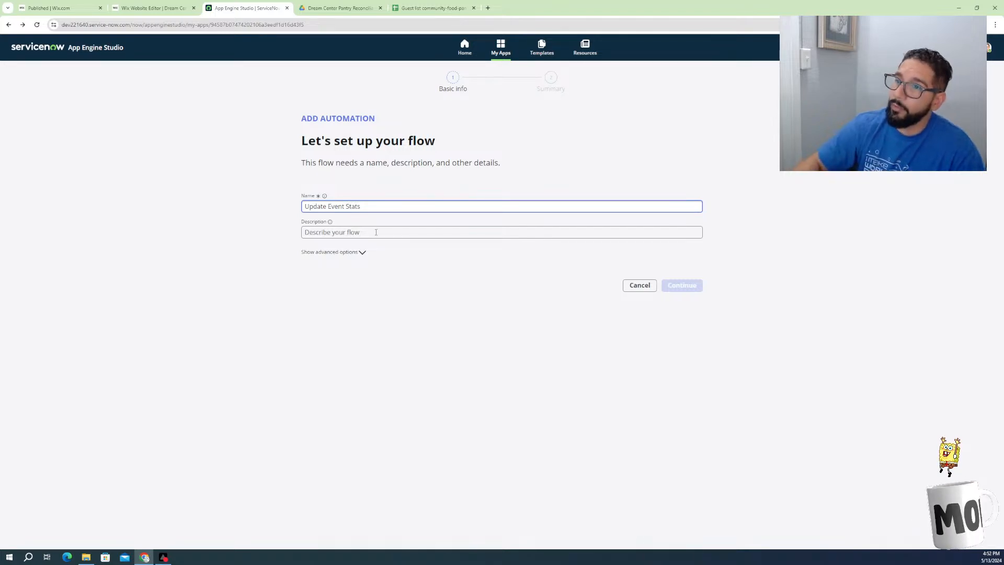
type("Stats Totals")
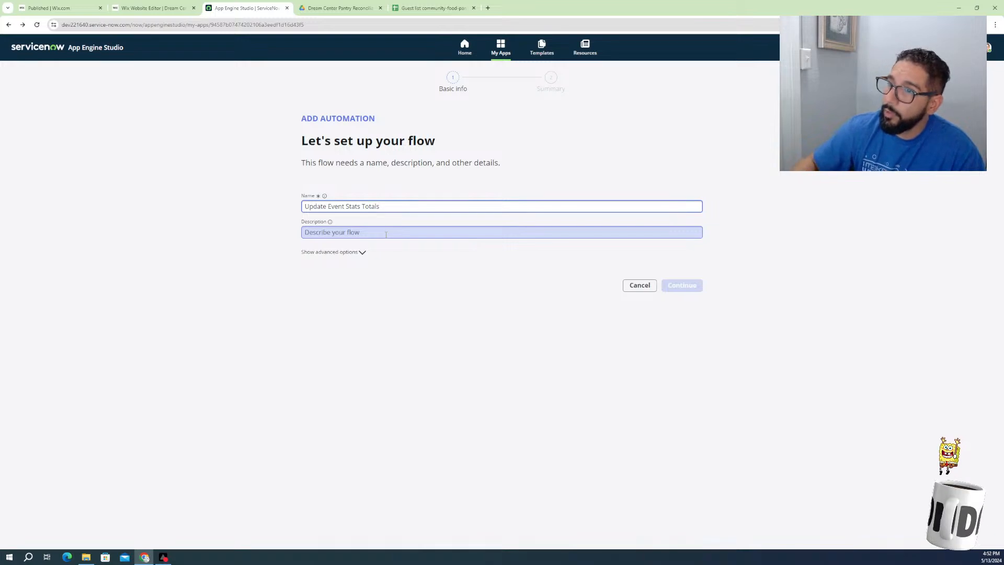
key("Tab")
key("Tab")
Give the flow the description "Will update imported event totals" and create it
left_click(381, 232)
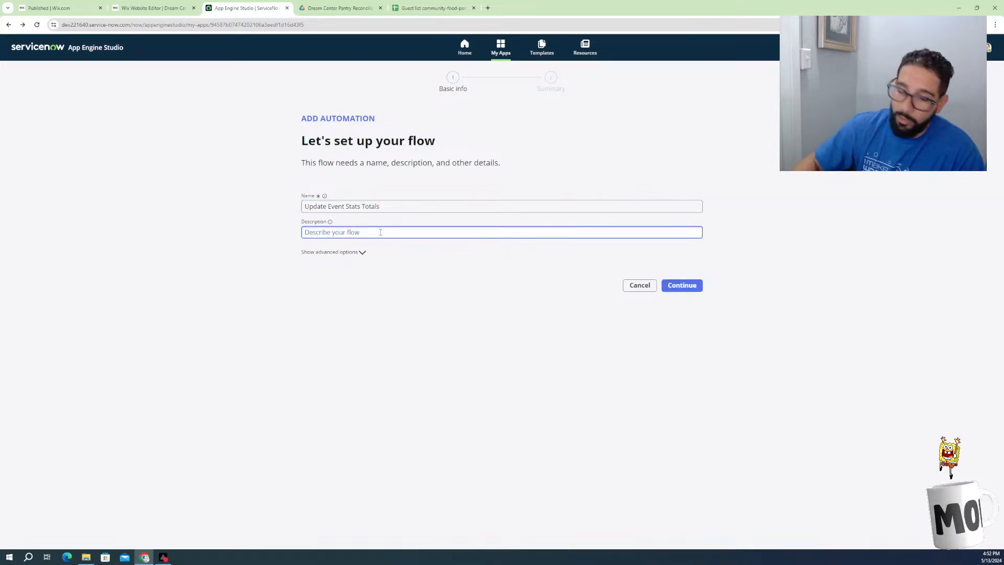
type("Wio")
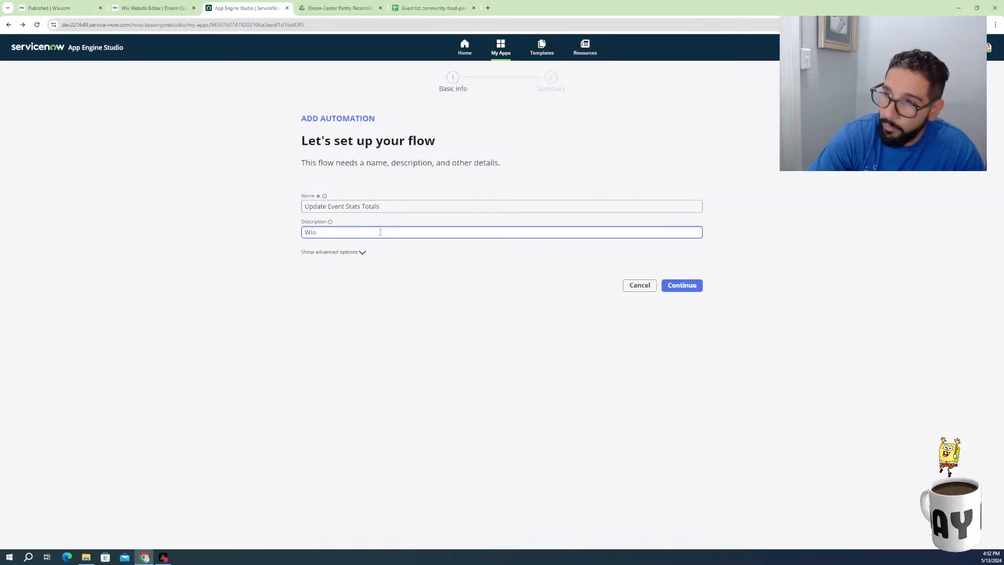
type("l update imported event to")
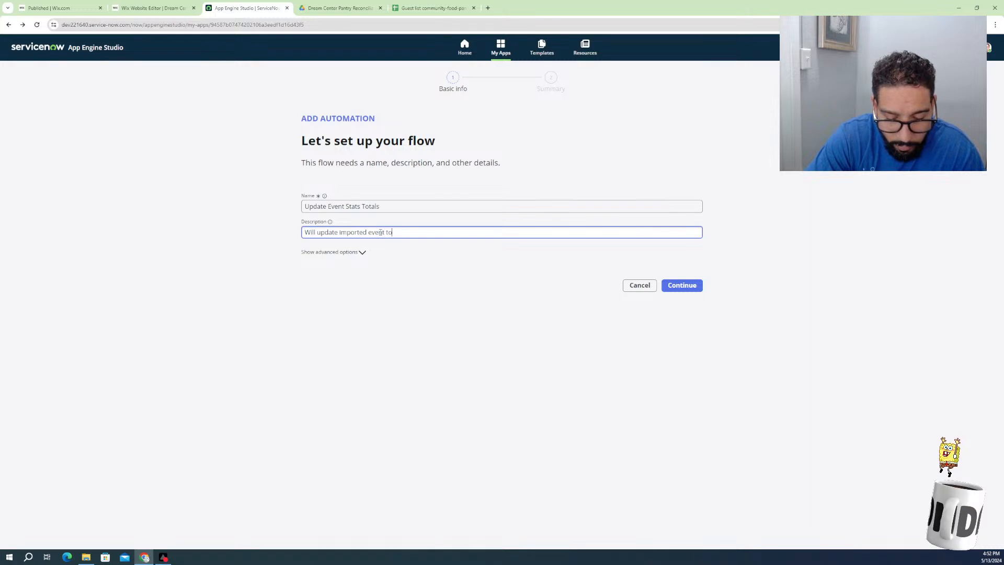
type("ls")
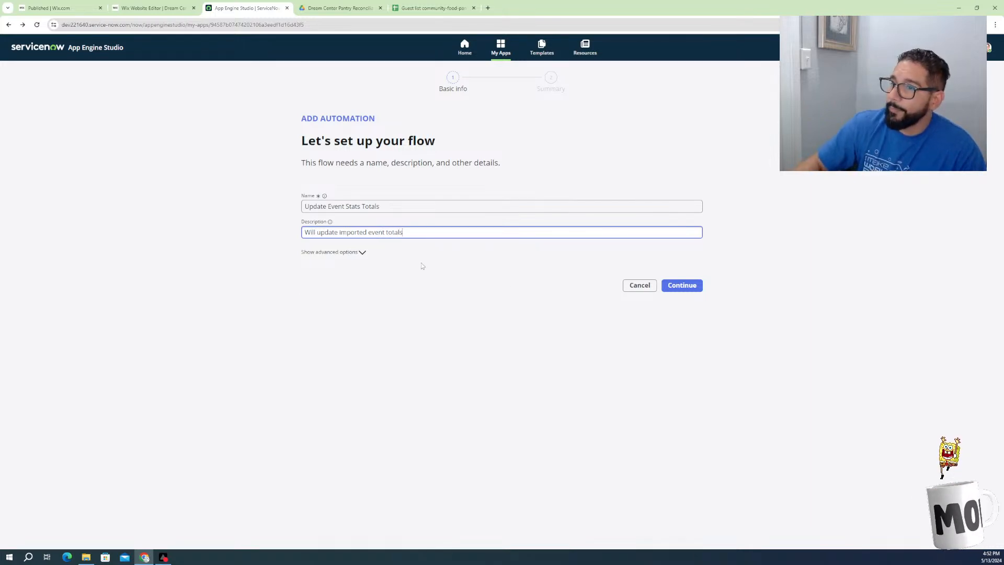
left_click(686, 287)
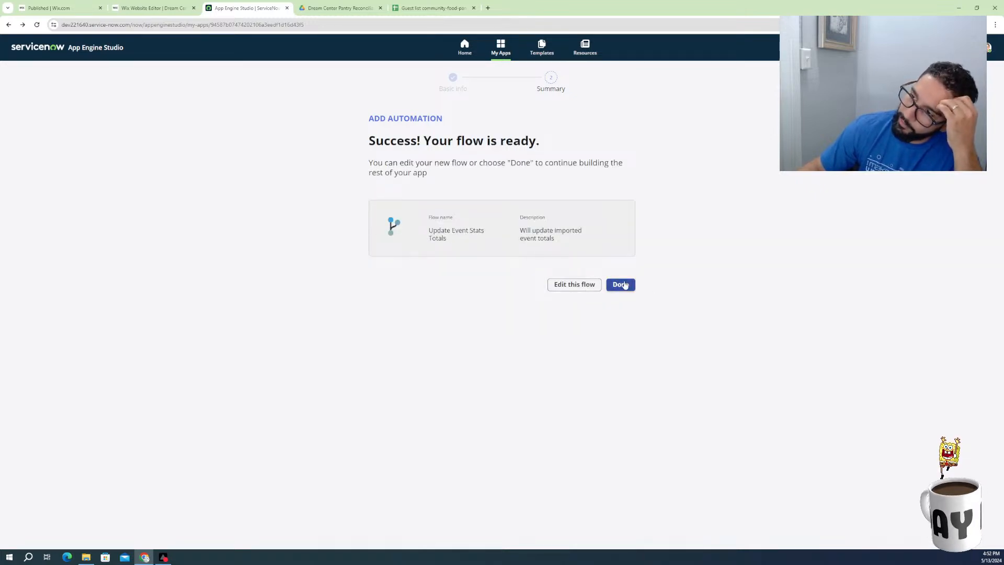
Open the new Update Event Stats Totals flow for editing and give it a record Updated trigger
left_click(586, 286)
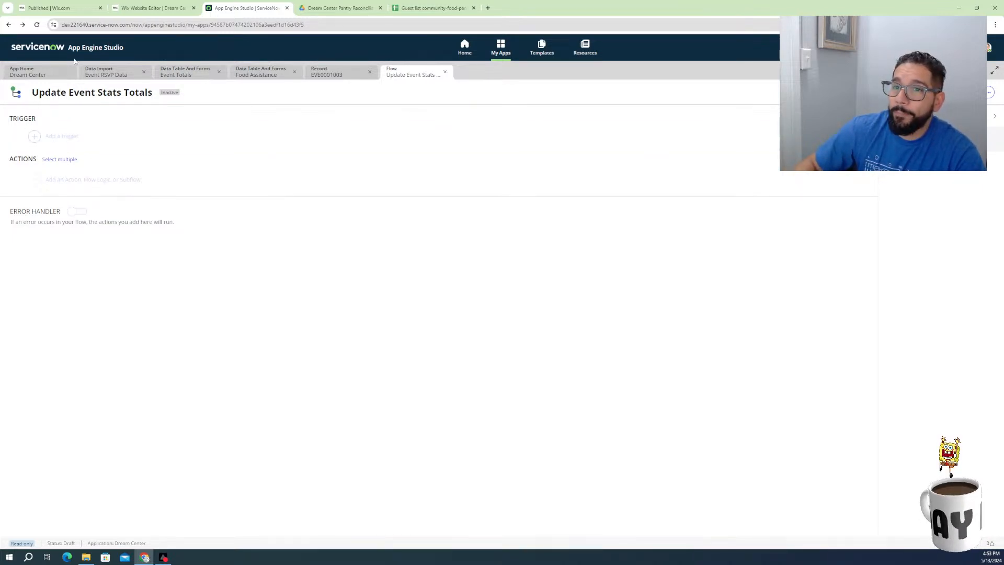
left_click(58, 139)
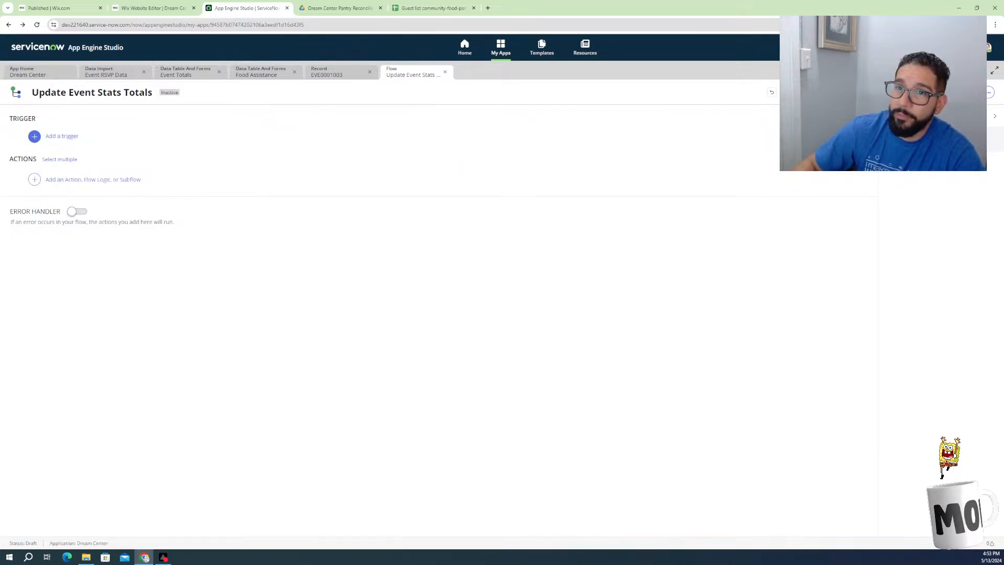
left_click(34, 142)
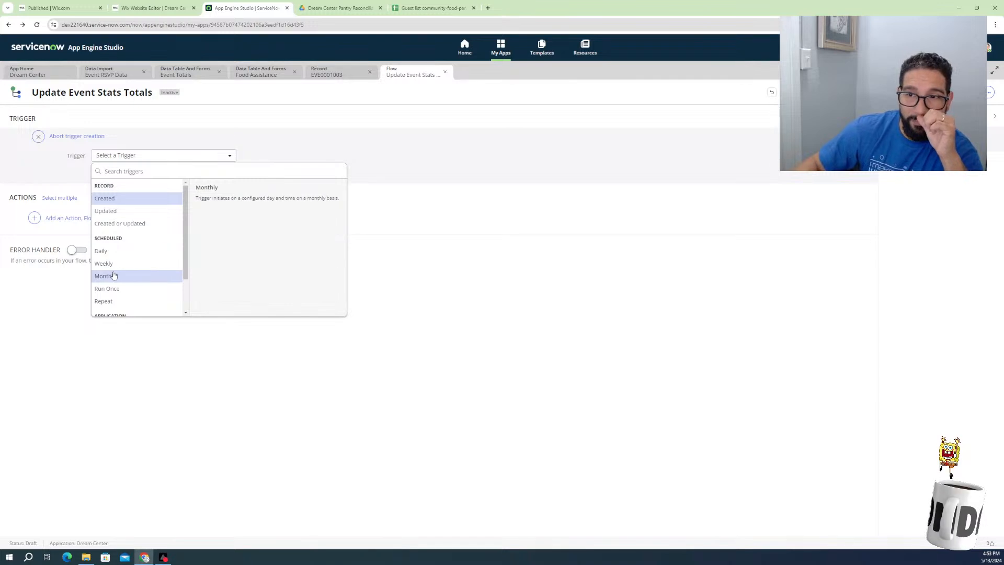
scroll(135, 288, "down", 1)
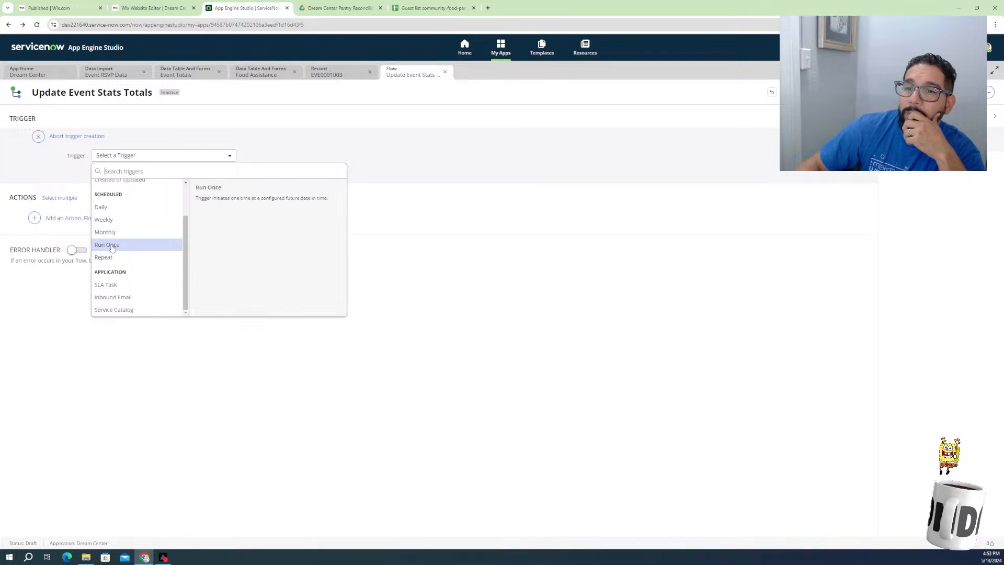
scroll(115, 246, "up", 1)
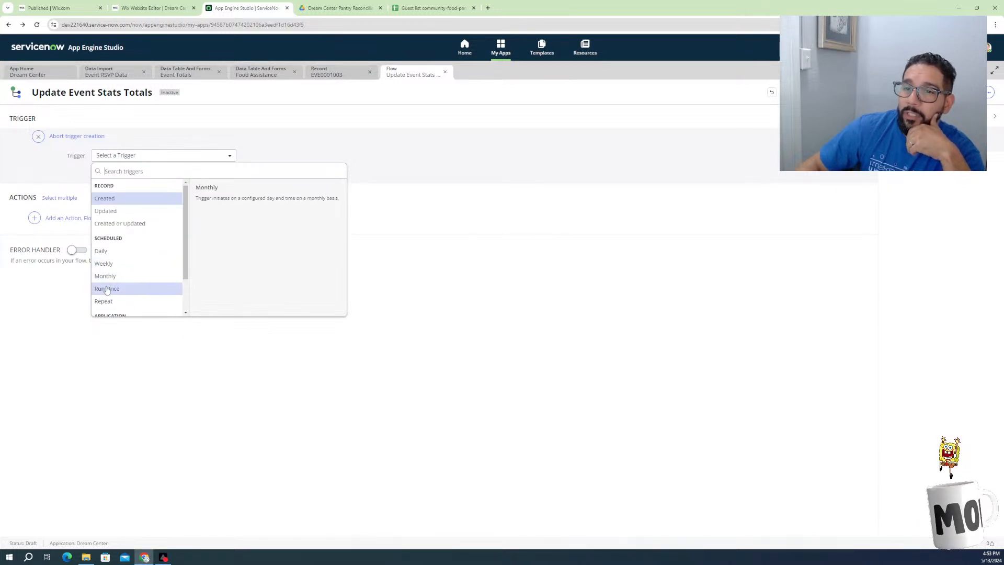
left_click(114, 213)
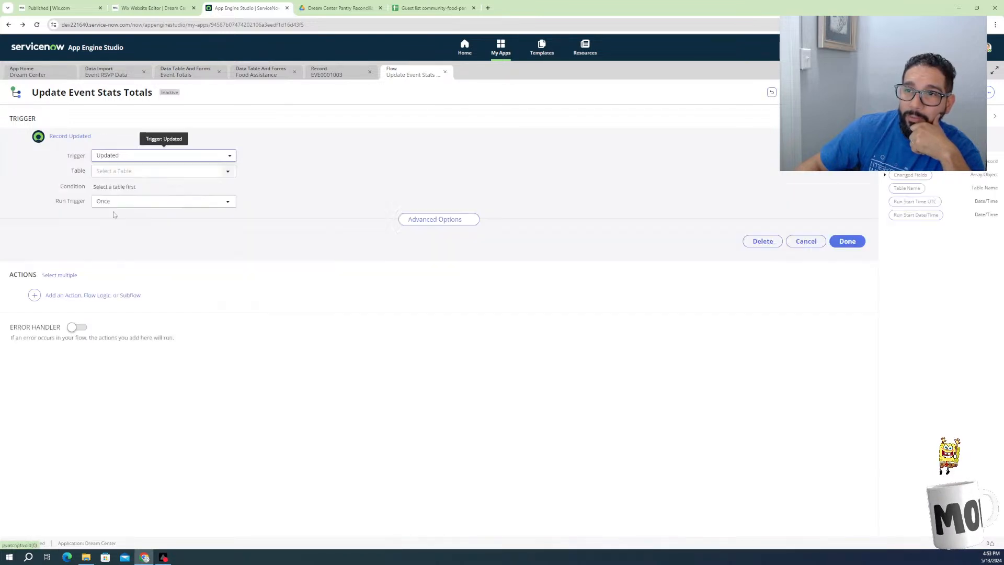
Set the trigger's table to Food Assistance
left_click(193, 173)
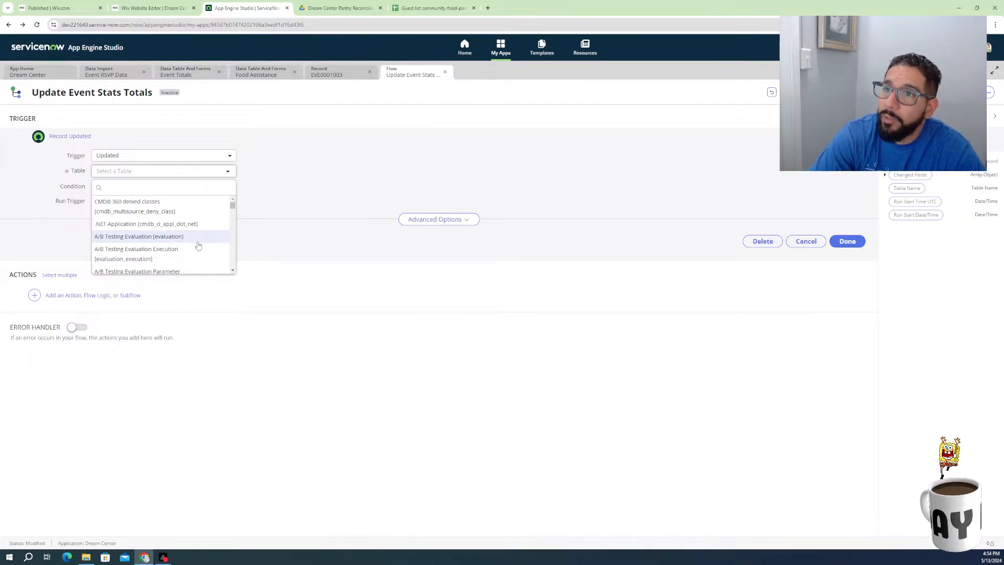
type("food s")
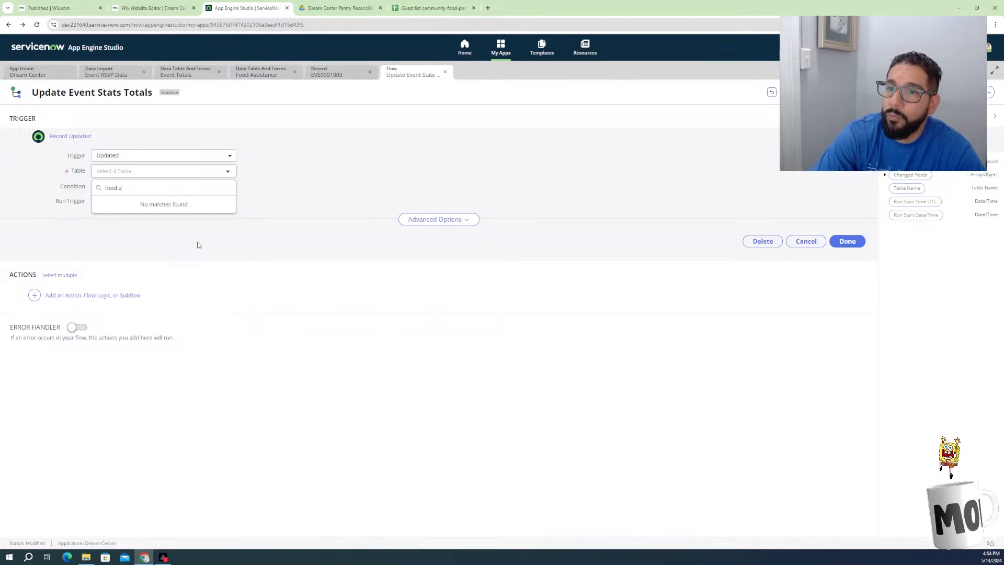
key("BackSpace")
key("BackSpace")
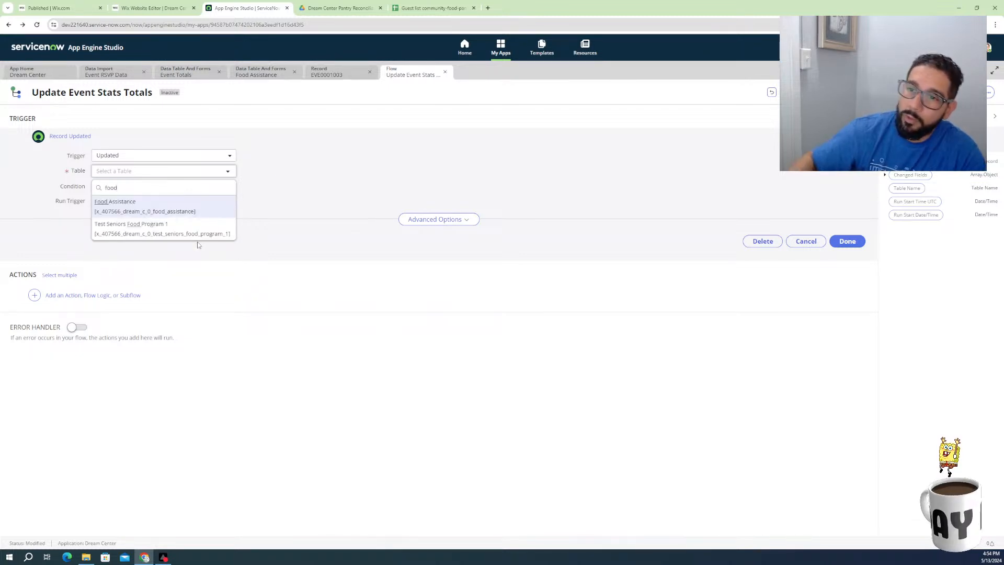
left_click(122, 208)
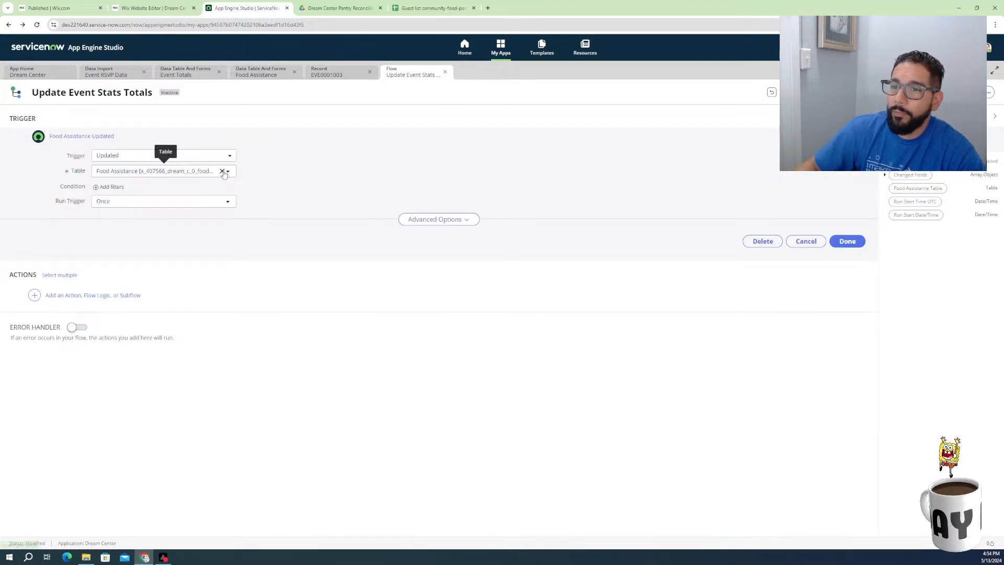
Review the source configuration, target table mapping and scheduled imports of the Event RSVP Data import
left_click(122, 82)
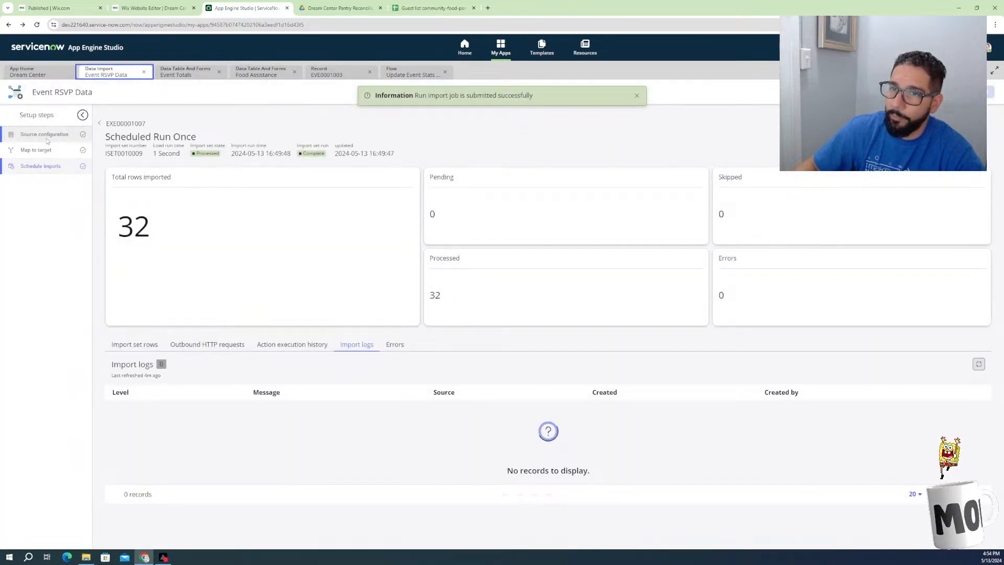
left_click(47, 135)
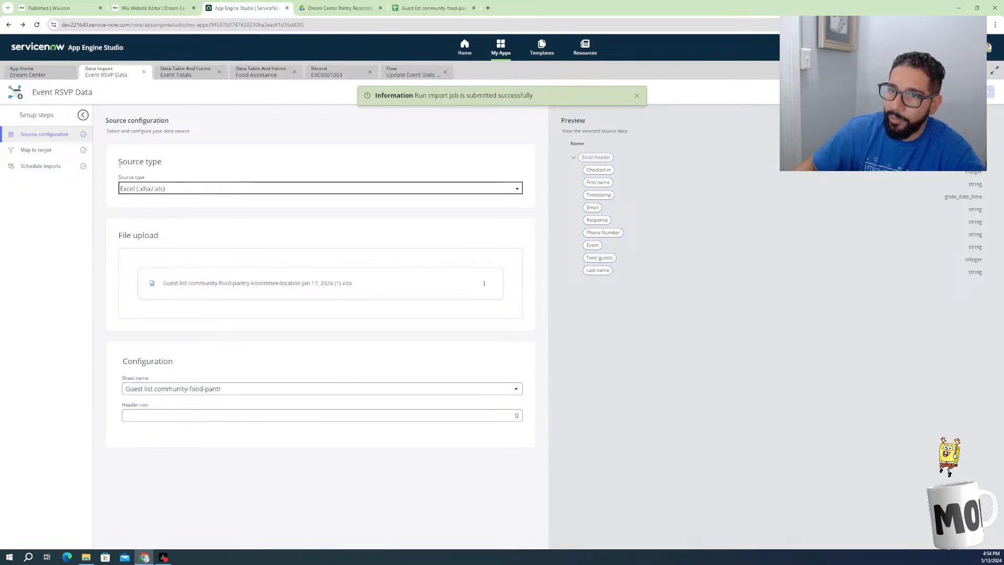
left_click(47, 153)
left_click(42, 166)
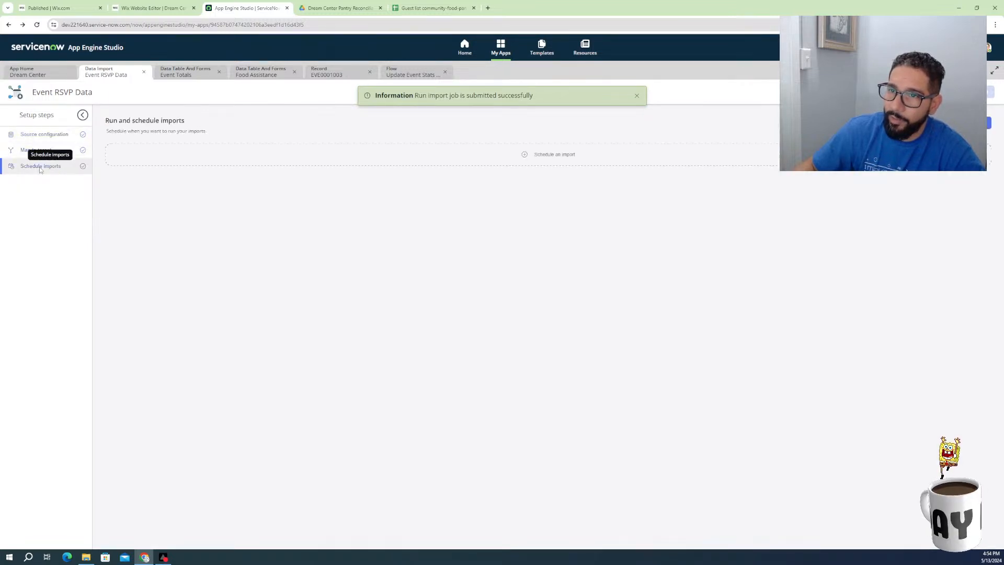
left_click(36, 149)
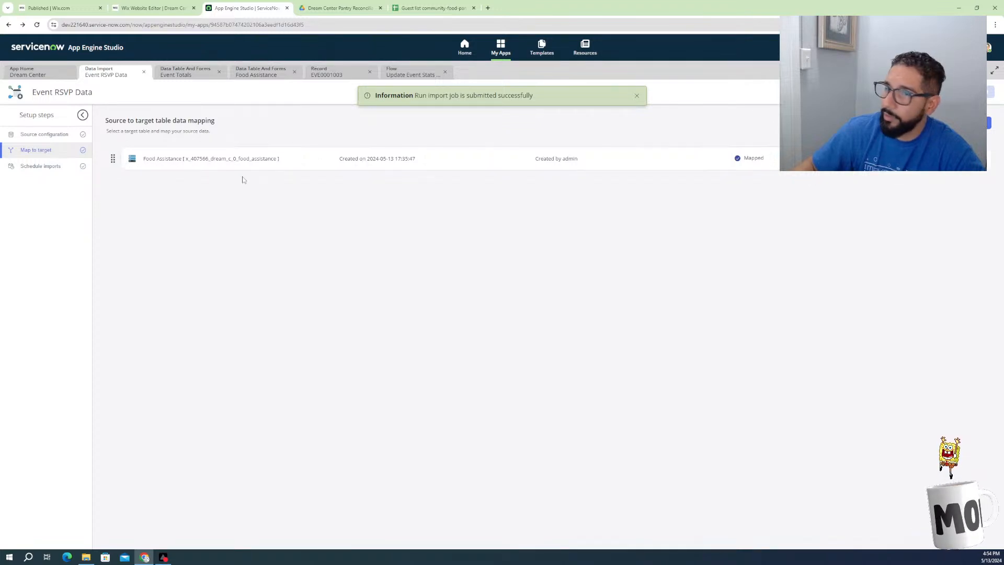
left_click(54, 168)
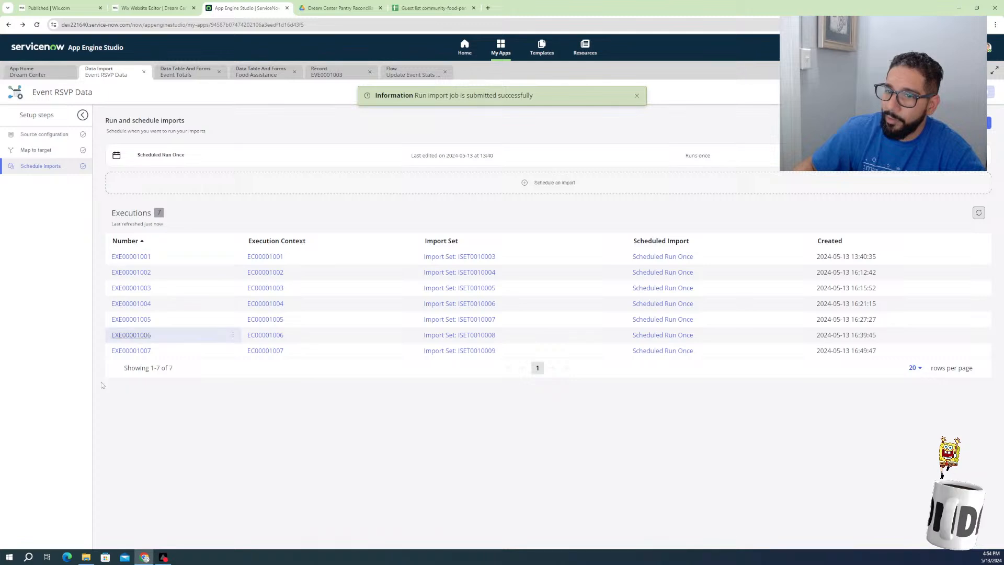
Inspect import execution EXE00001007 and the record of its import set row 0, and return to App Engine Studio
left_click(131, 351)
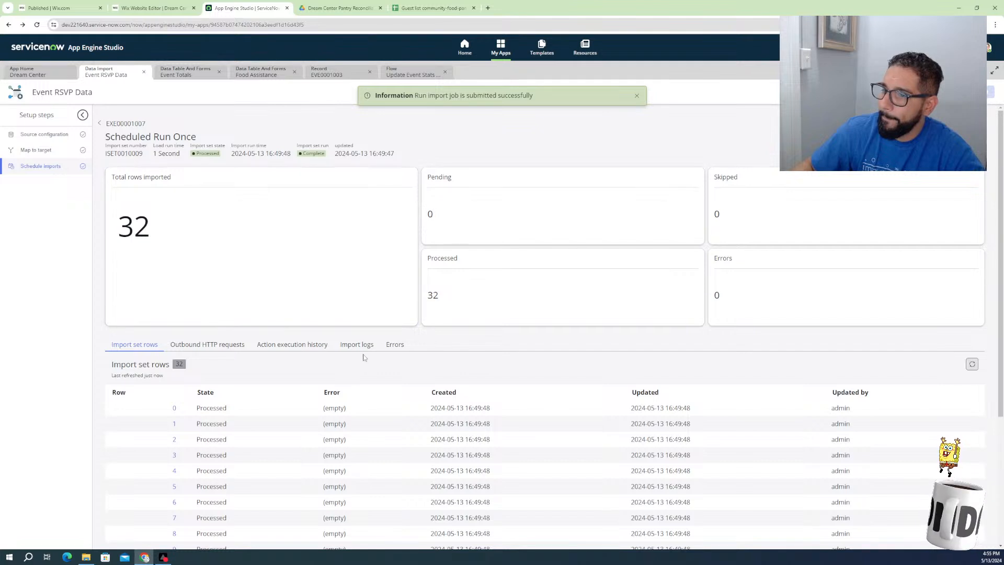
scroll(386, 379, "down", 1)
scroll(386, 379, "down", 3)
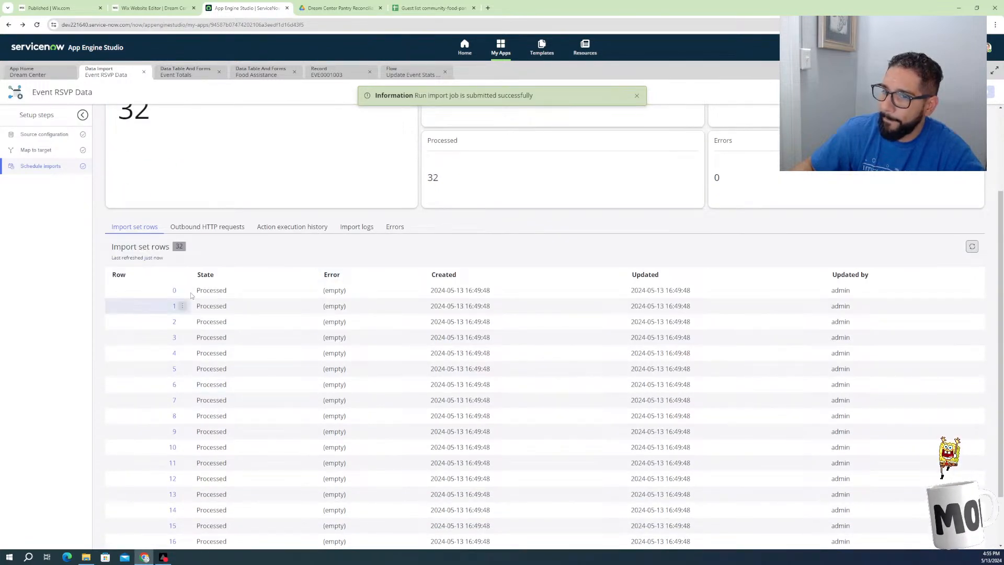
left_click(174, 291)
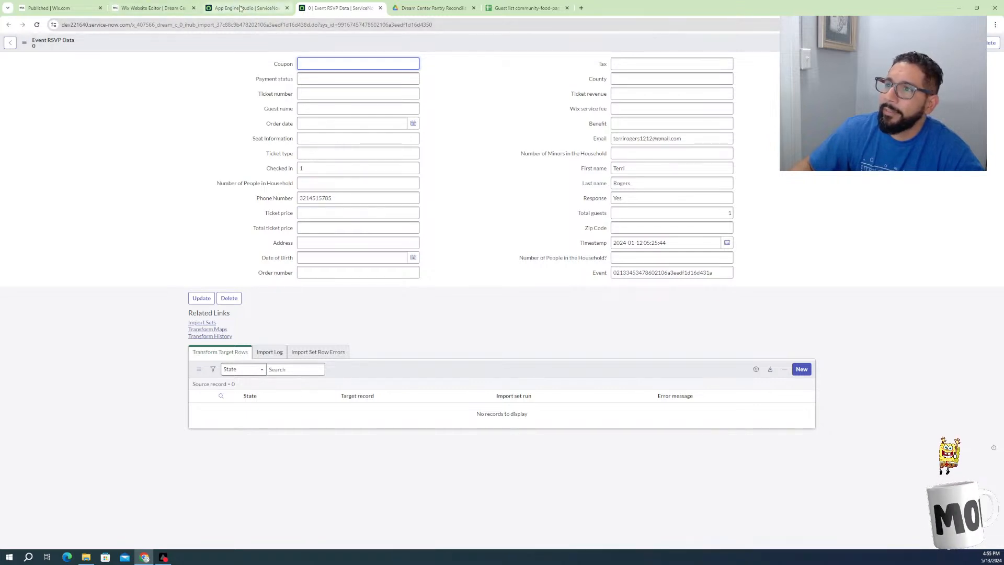
left_click(283, 8)
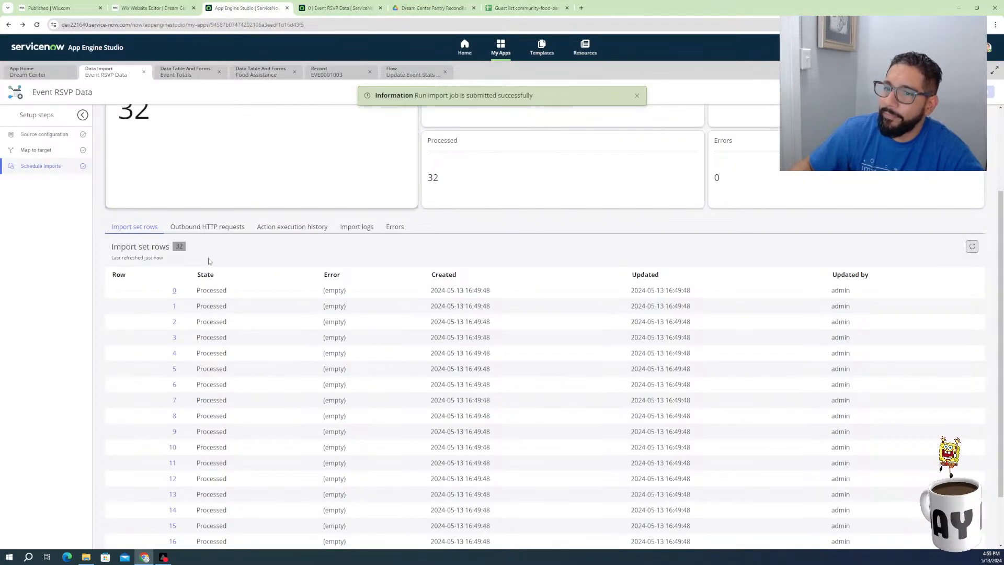
Return to the Update Event Stats Totals flow and change its trigger type to Created or Updated
left_click(397, 74)
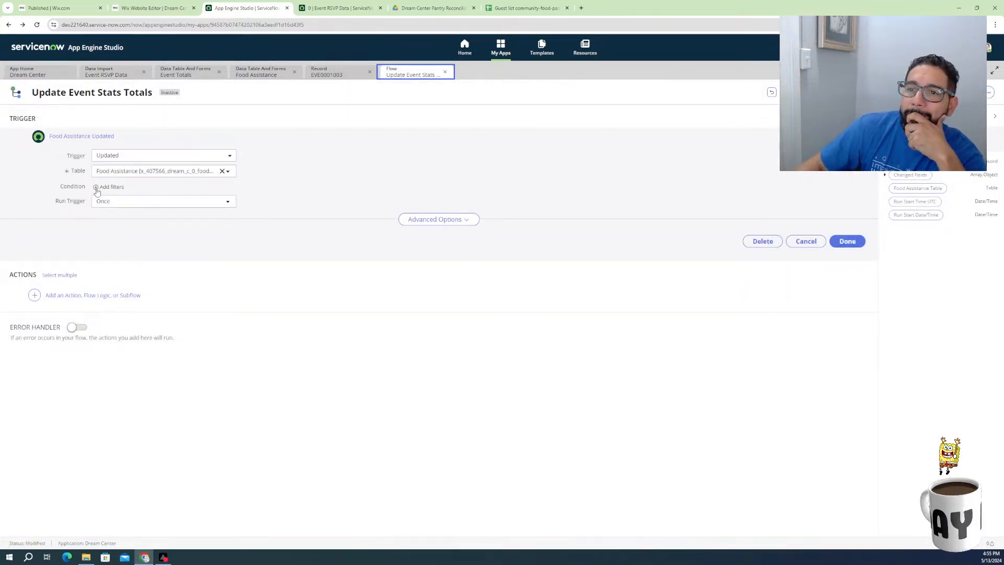
left_click(128, 156)
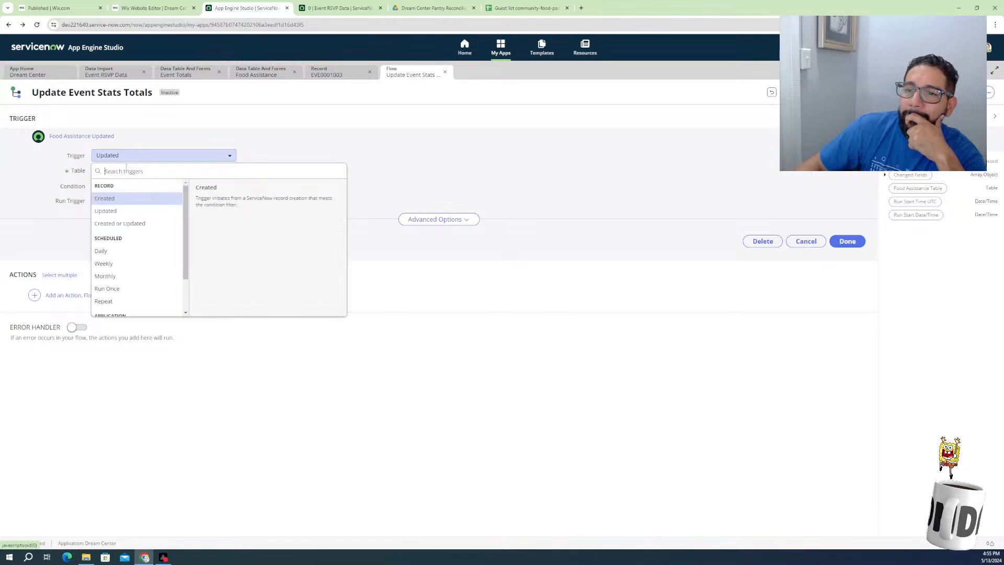
left_click(119, 223)
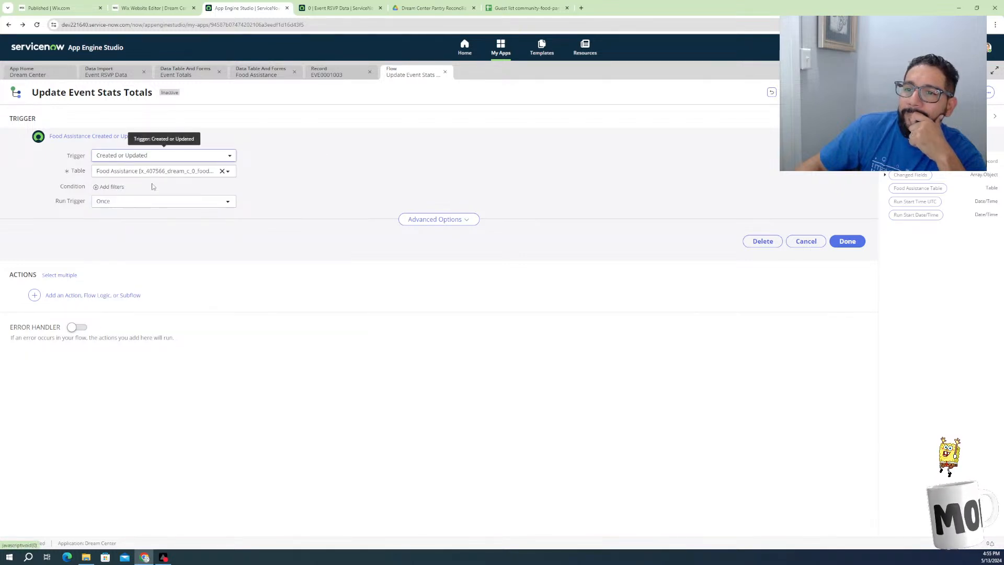
left_click(98, 188)
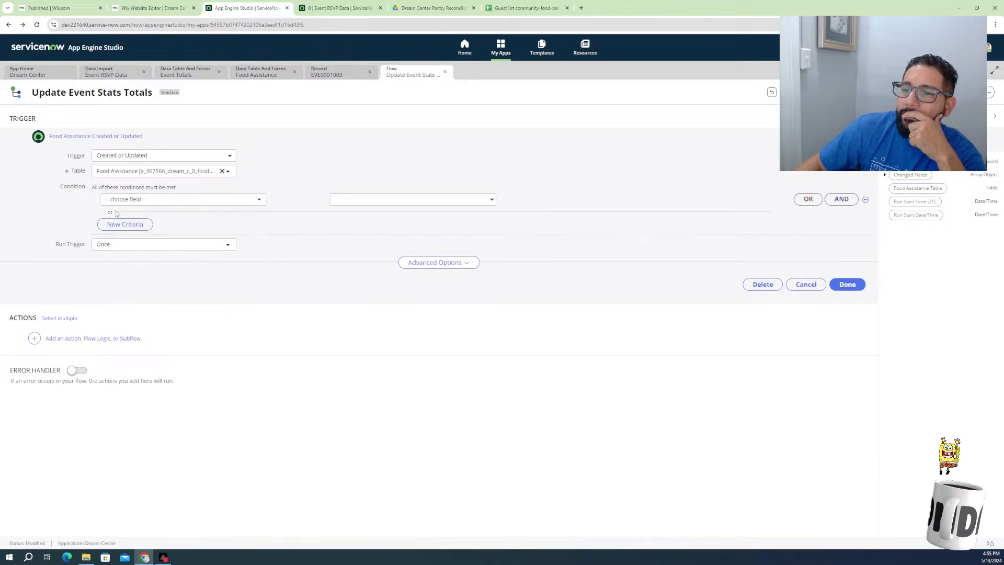
left_click(172, 200)
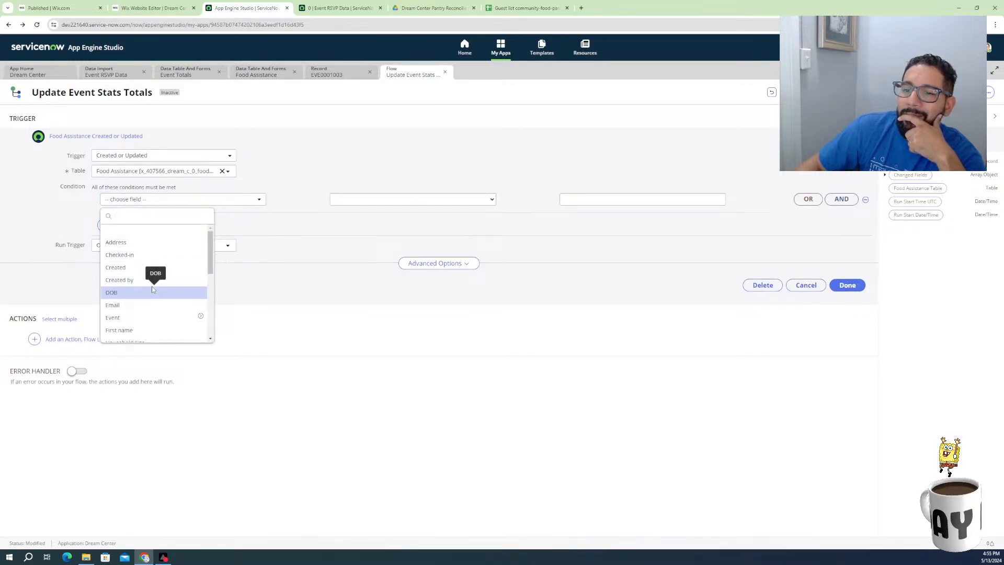
scroll(152, 289, "down", 2)
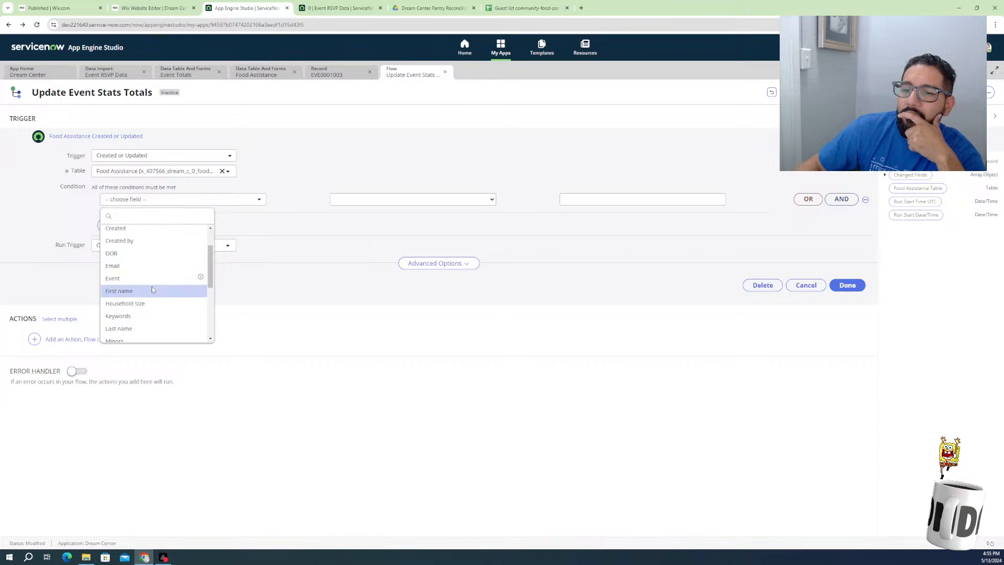
scroll(152, 287, "down", 1)
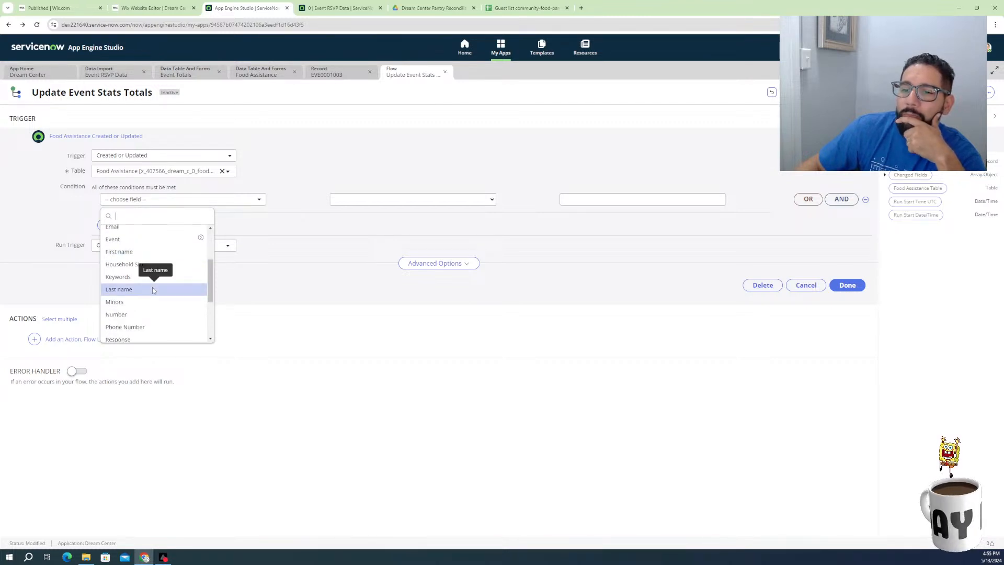
scroll(148, 294, "down", 1)
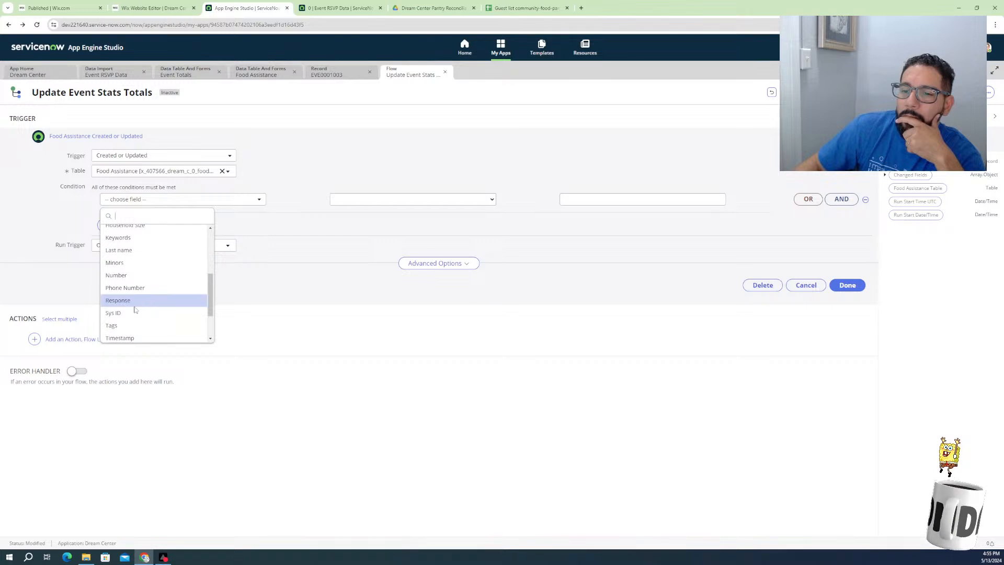
scroll(135, 316, "down", 1)
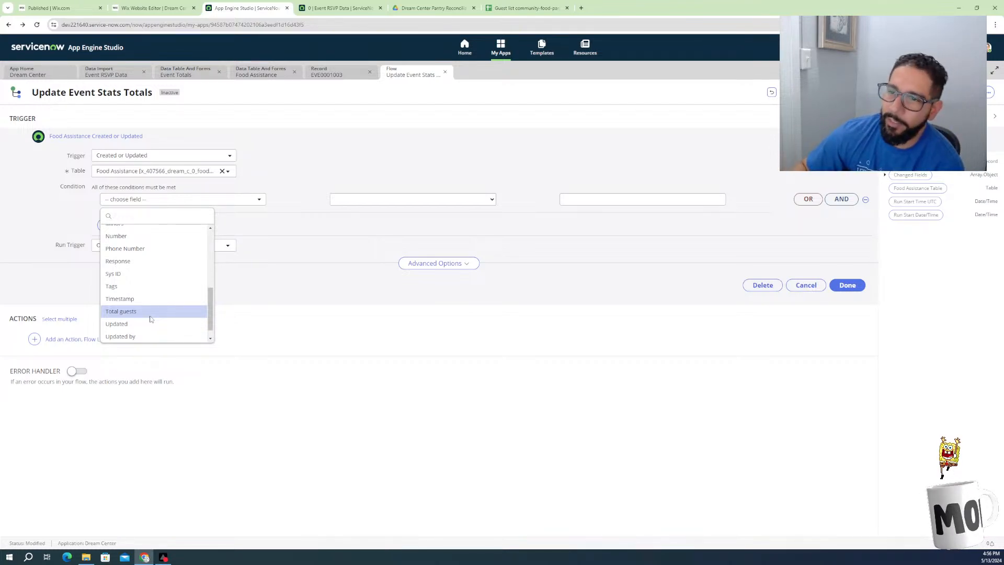
left_click(351, 298)
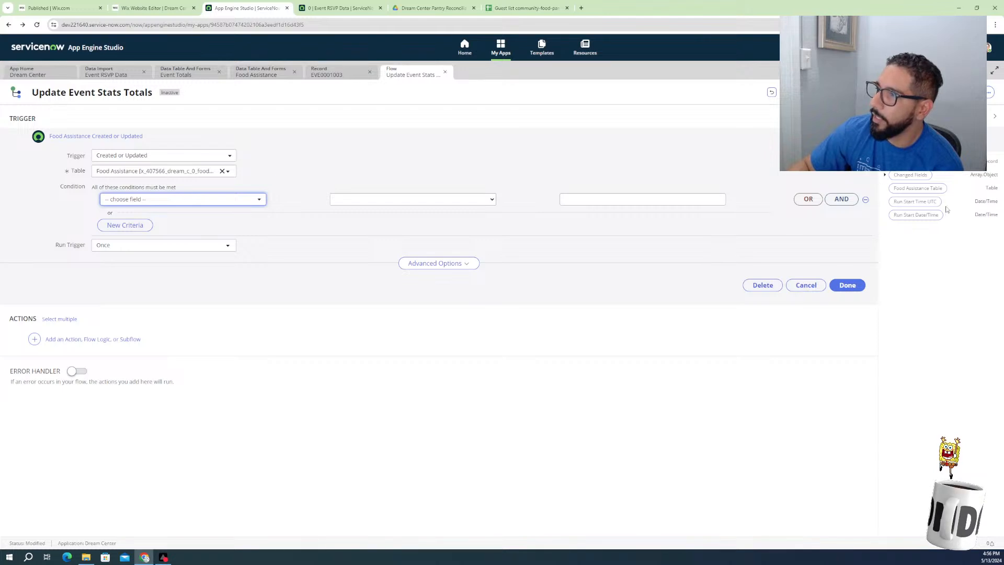
left_click(866, 200)
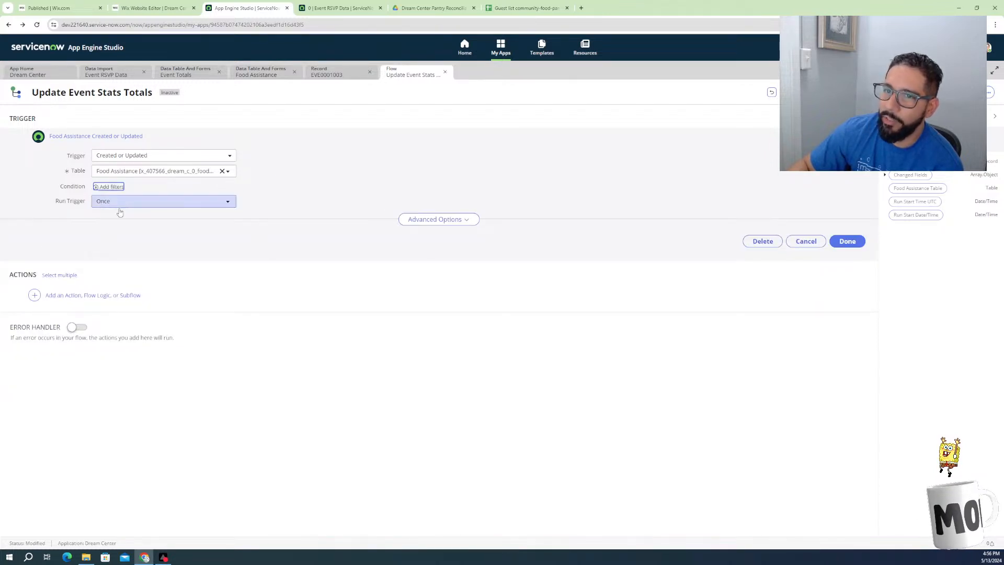
Add a Look Up Record action as the flow's first action
left_click(68, 295)
left_click(67, 295)
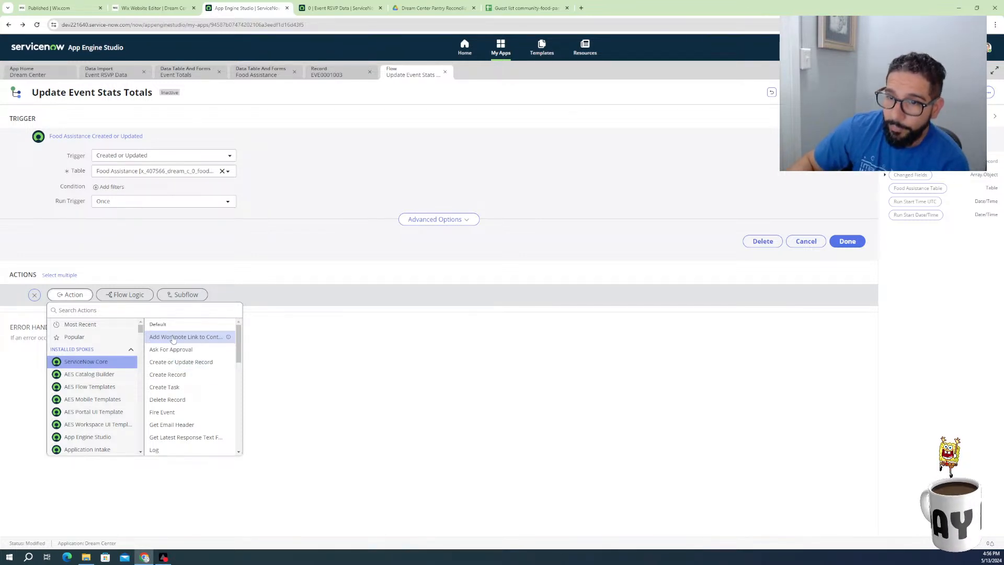
left_click(165, 314)
type("look")
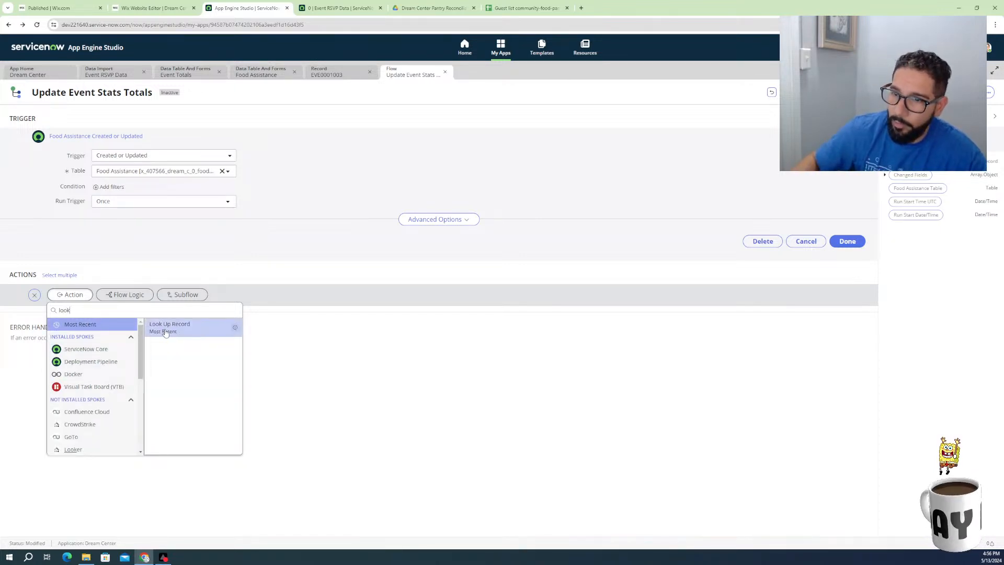
left_click(166, 330)
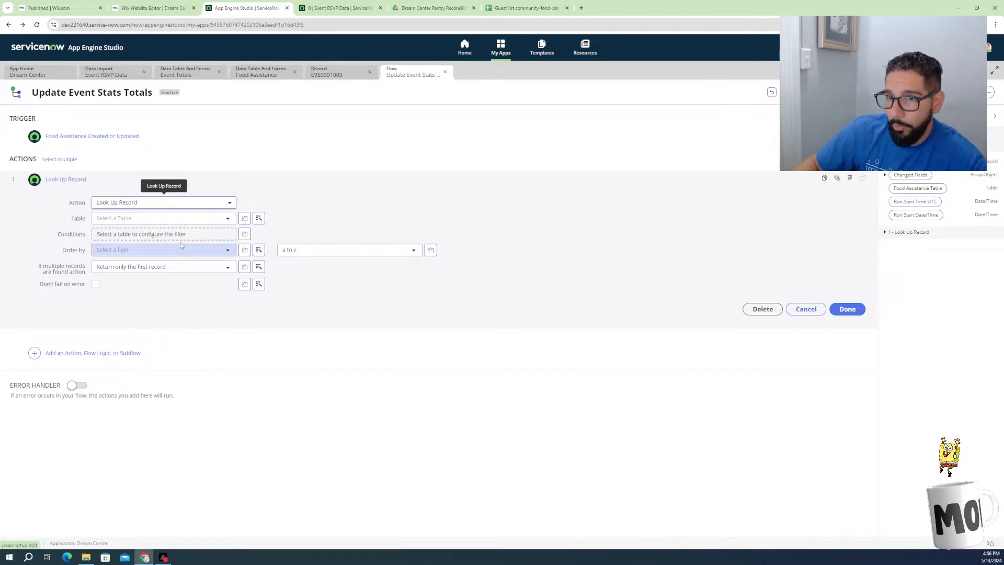
Set the Look Up Record action's table to Event Totals
left_click(189, 222)
type("event")
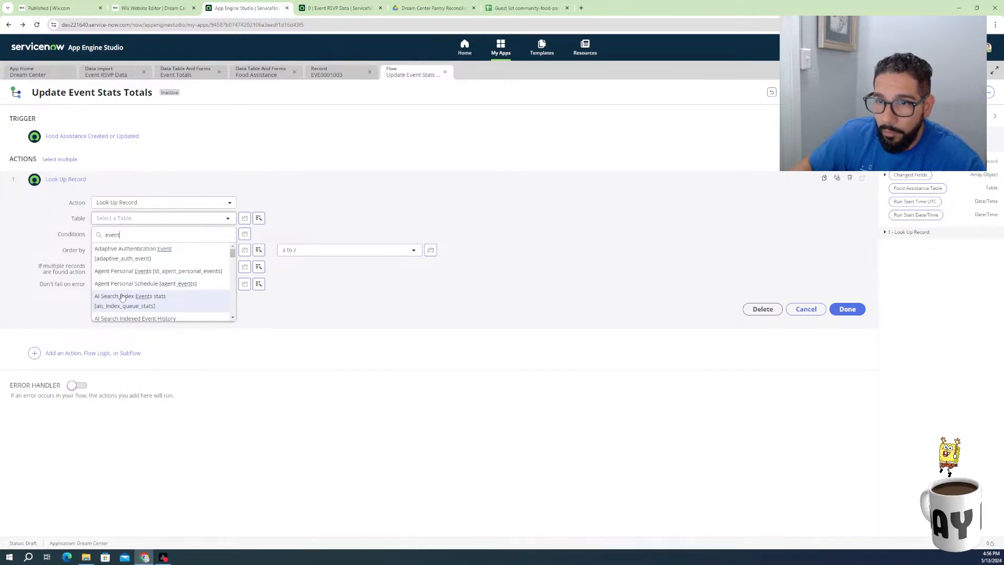
type("to")
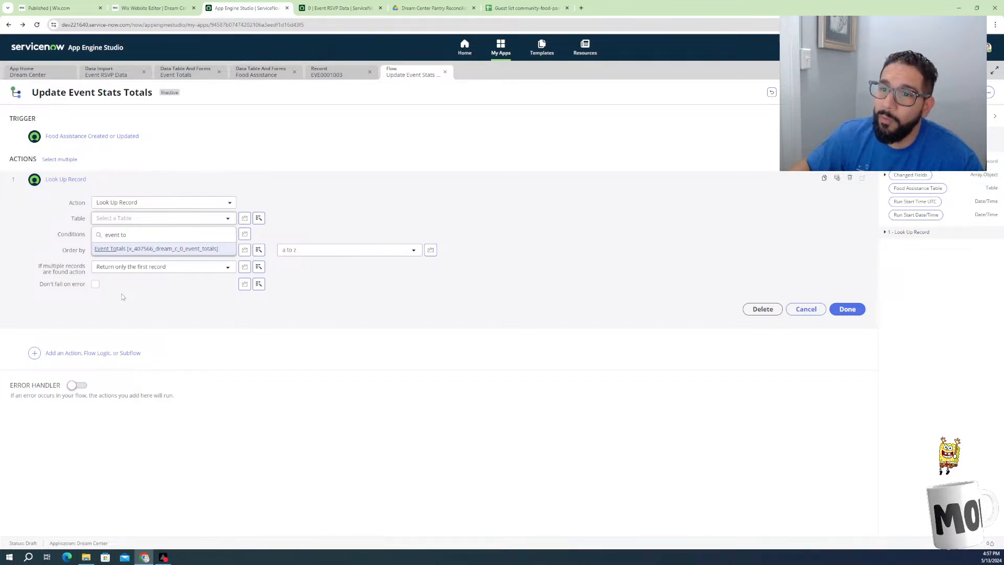
left_click(126, 250)
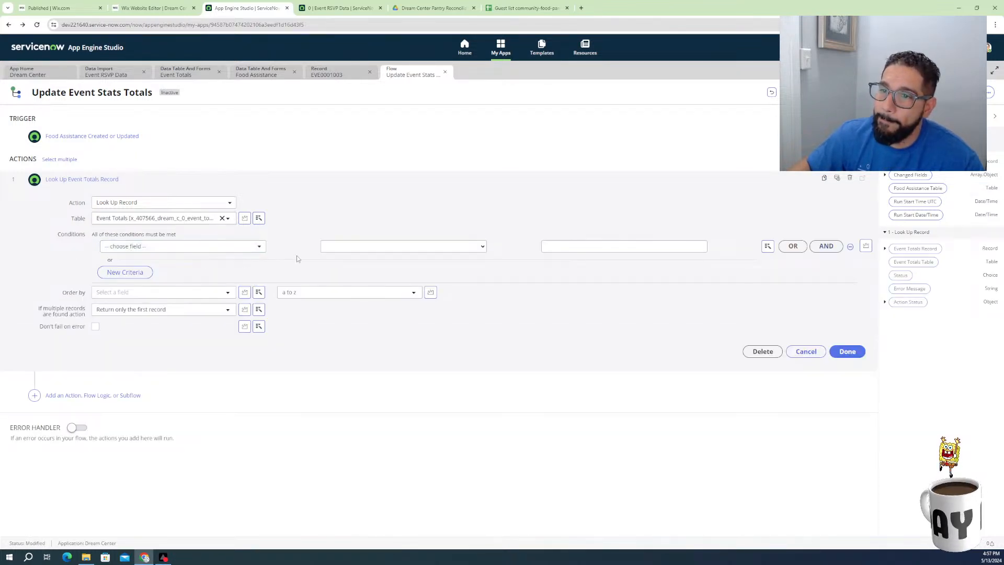
left_click(210, 249)
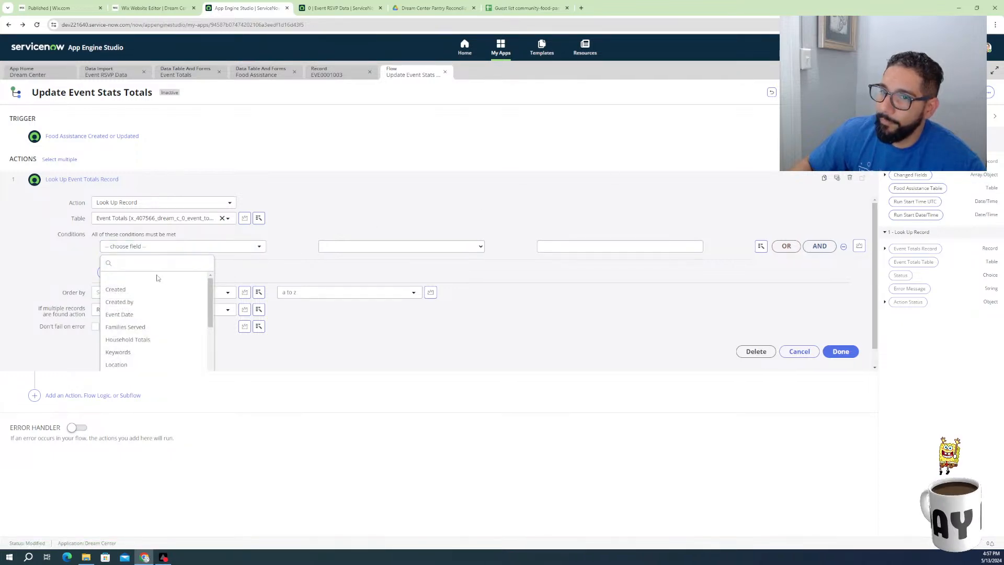
scroll(152, 339, "down", 3)
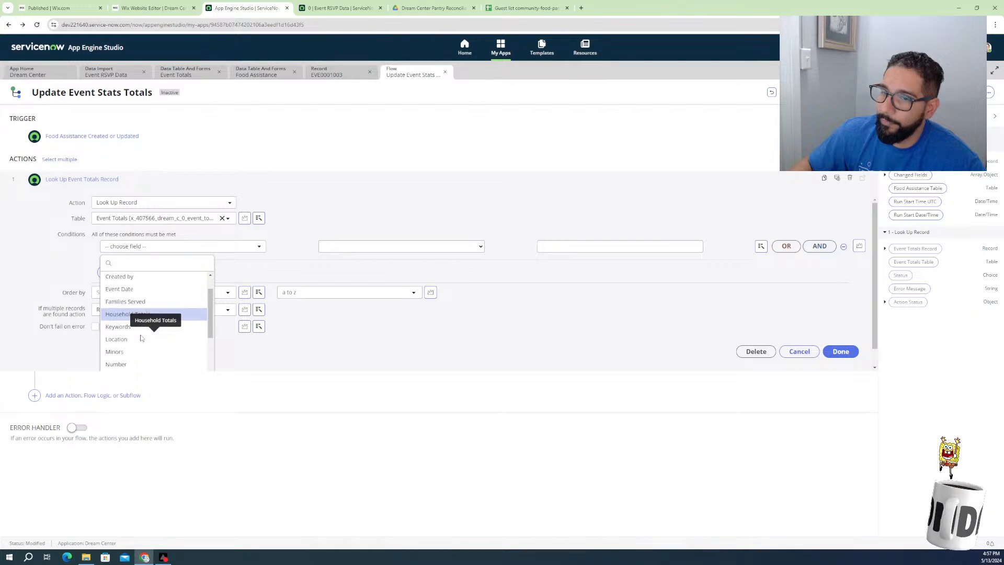
scroll(125, 345, "down", 2)
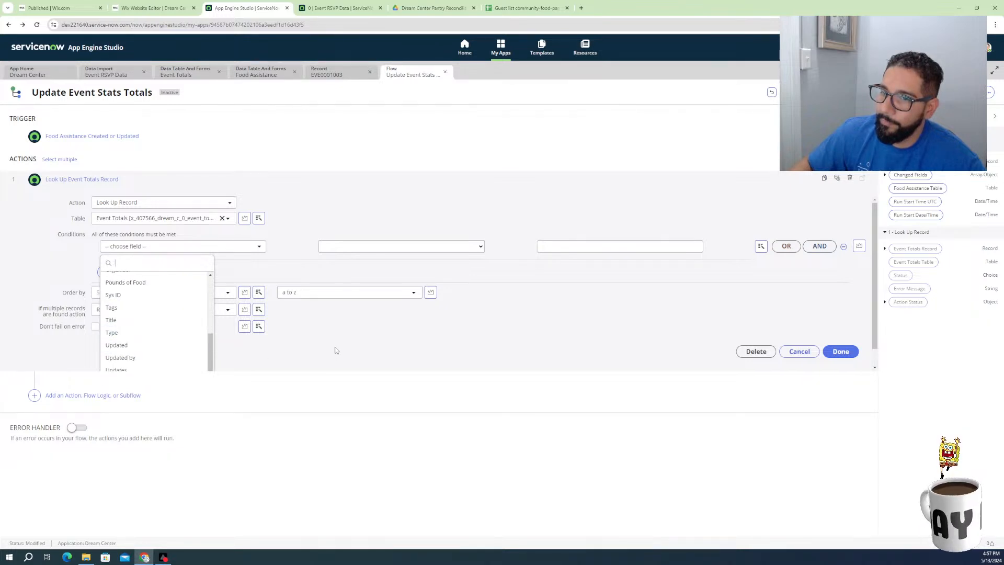
scroll(175, 328, "up", 5)
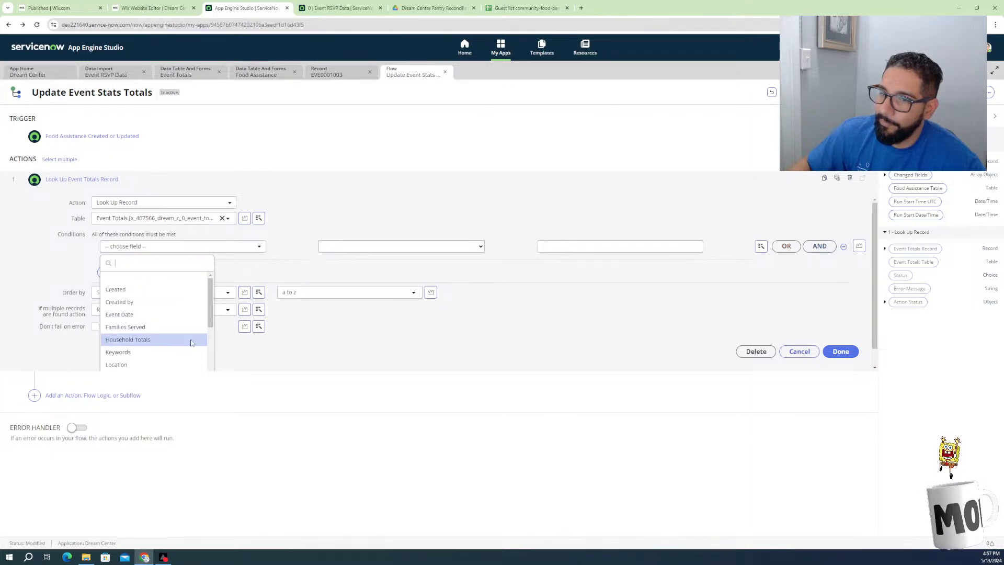
left_click(255, 361)
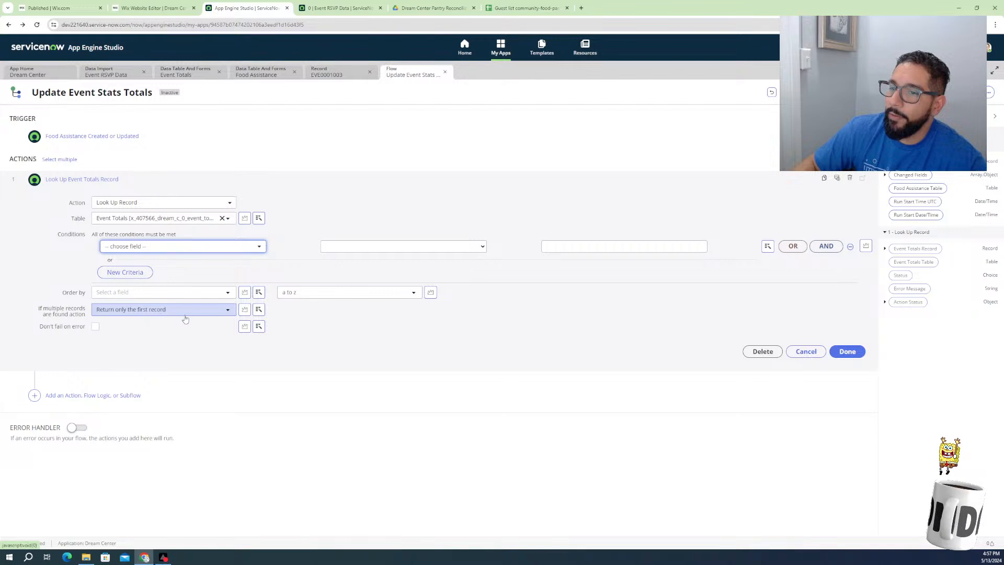
left_click(208, 312)
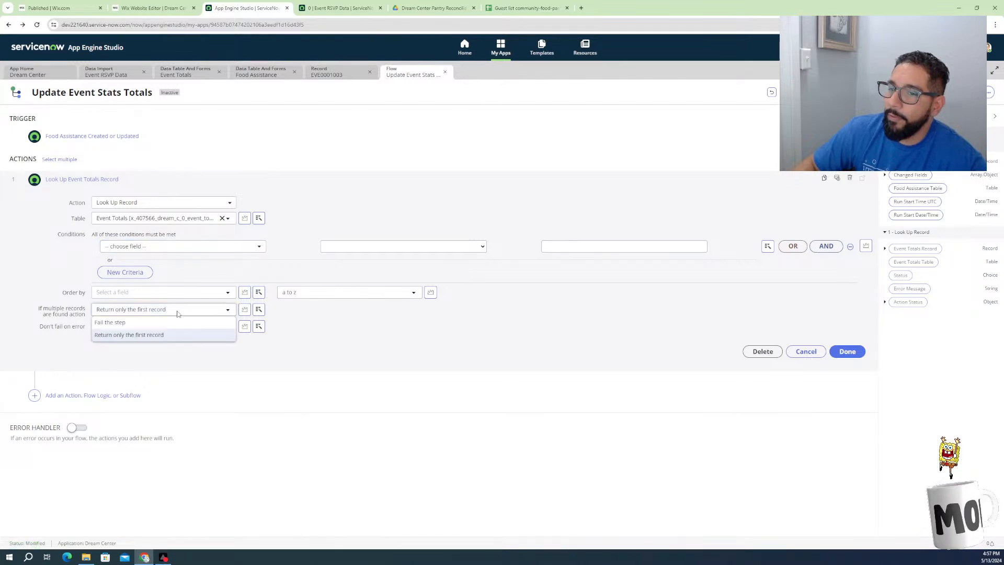
left_click(193, 353)
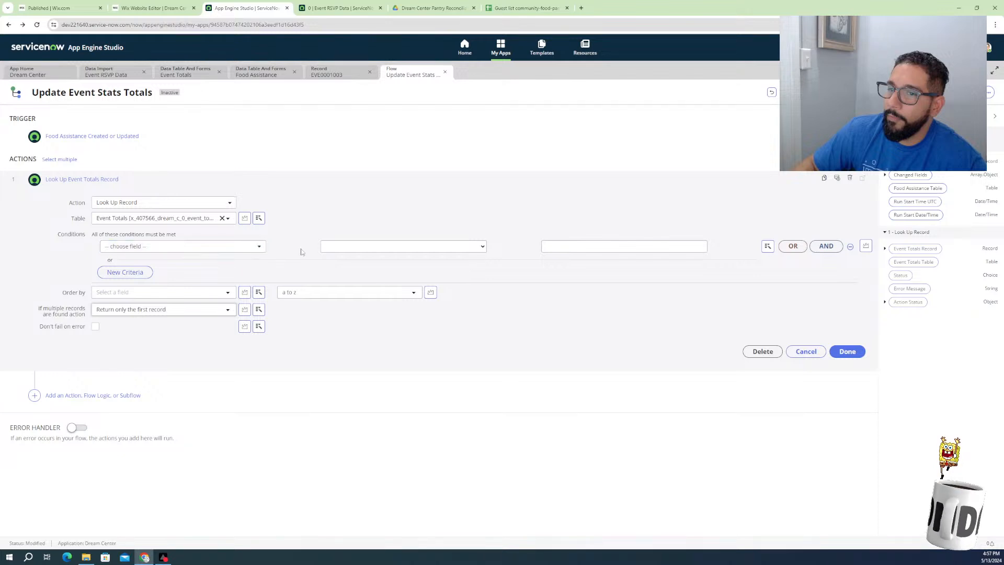
Choose Number as the field of the Event Totals lookup condition
left_click(227, 249)
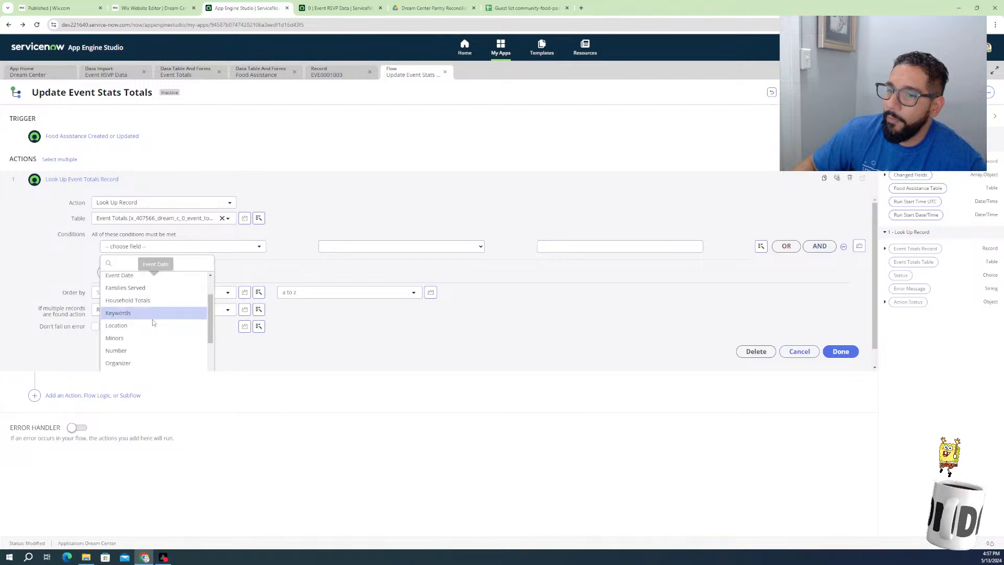
scroll(151, 322, "down", 1)
scroll(149, 323, "down", 1)
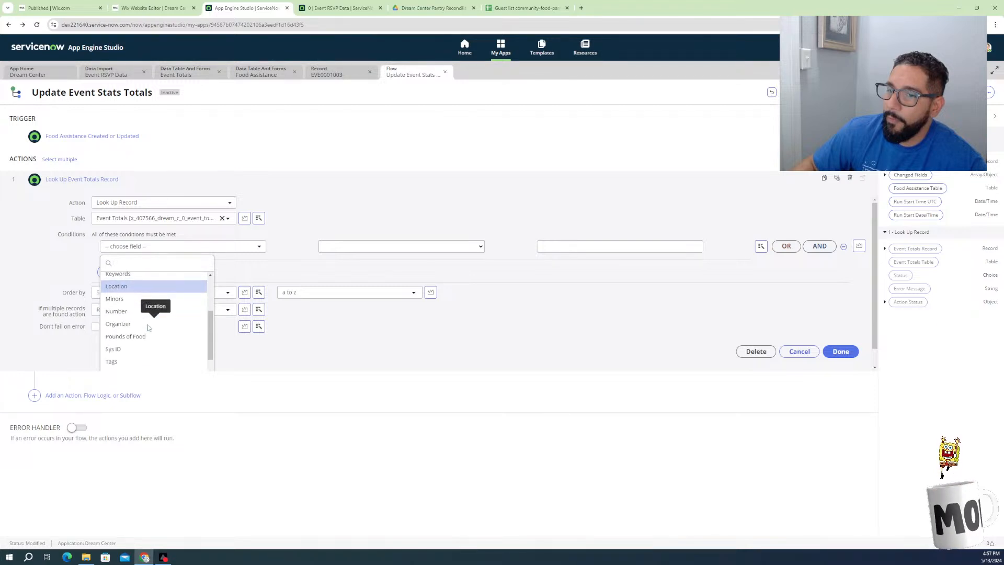
left_click(117, 311)
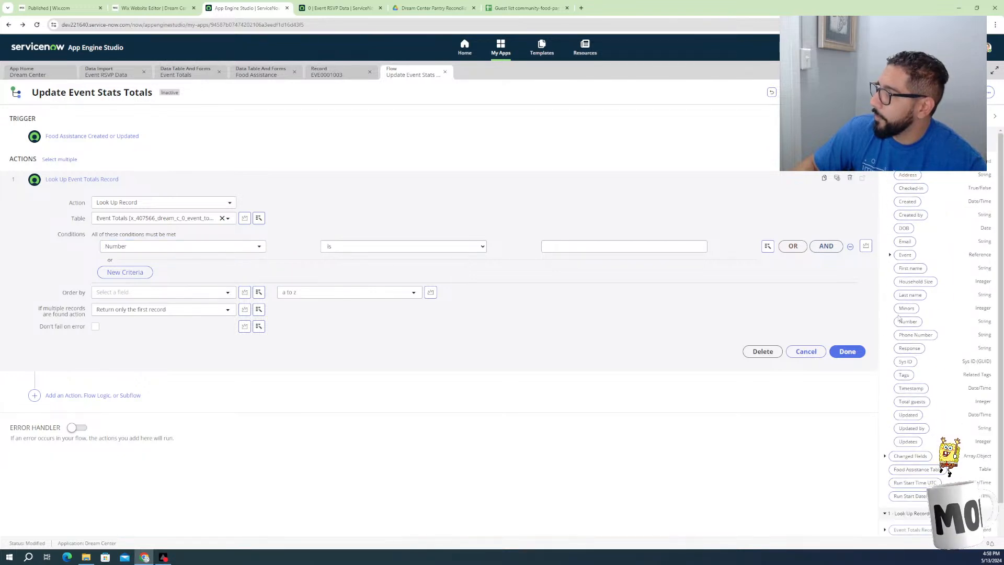
Try to fill the Number condition's value with Event data from the triggering Food Assistance record
left_click_drag(904, 256, 580, 249)
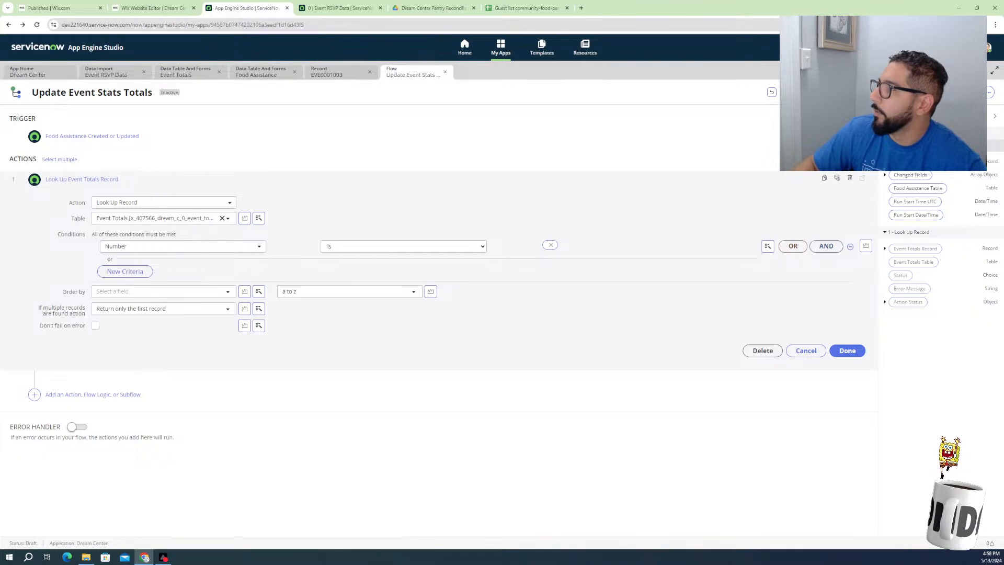
left_click(885, 162)
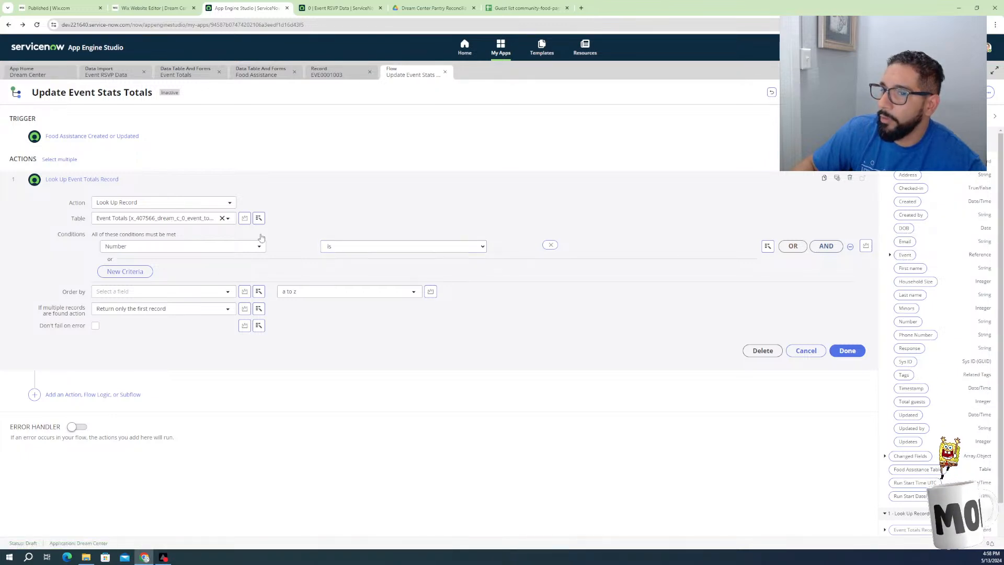
left_click(892, 256)
left_click_drag(913, 365, 554, 247)
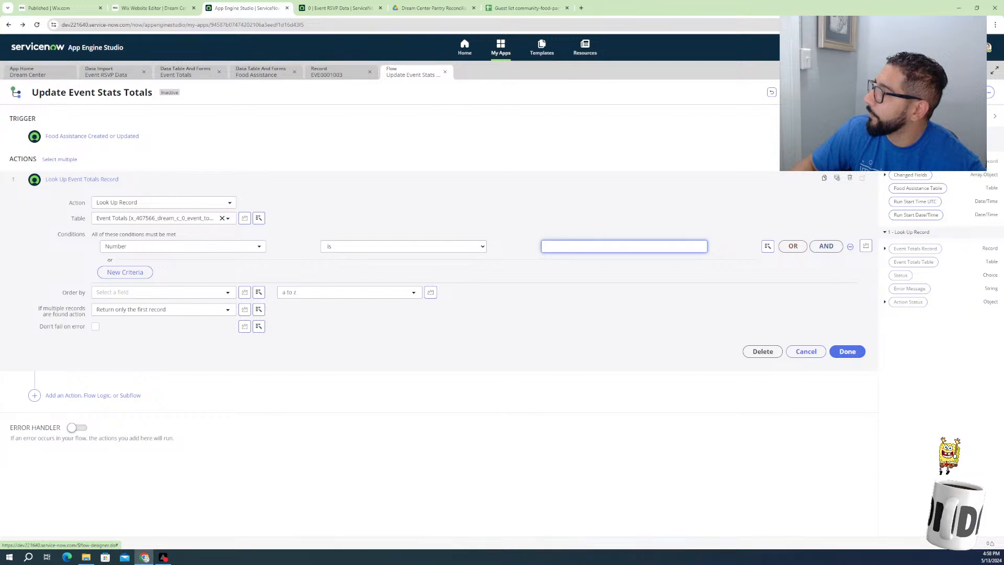
Set the Number condition's value to the Number of the Event referenced by the trigger record
scroll(918, 289, "up", 5)
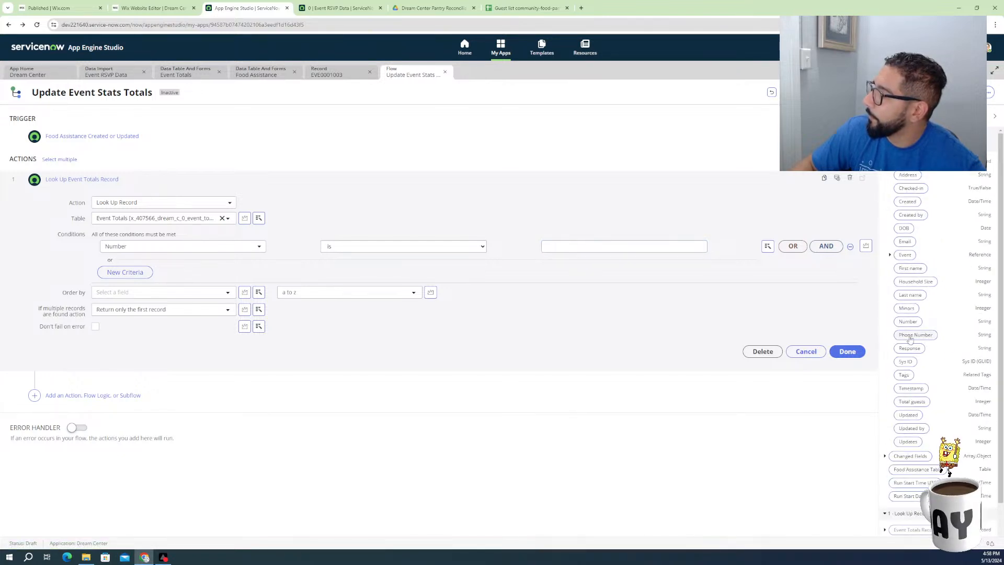
mouse_move(910, 324)
left_mouse_down()
mouse_move(687, 299)
mouse_move(637, 251)
mouse_move(911, 322)
left_mouse_up()
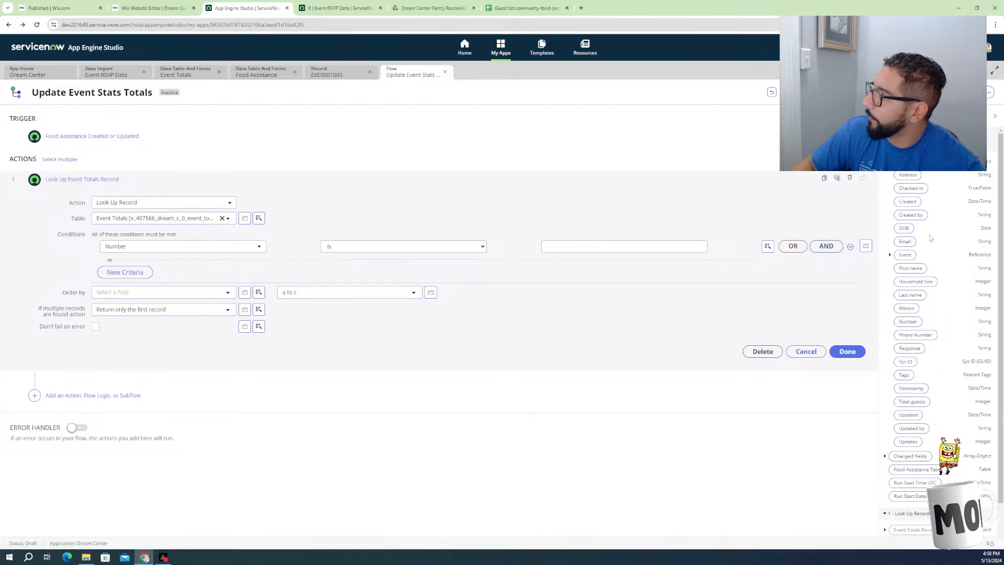
left_click(891, 255)
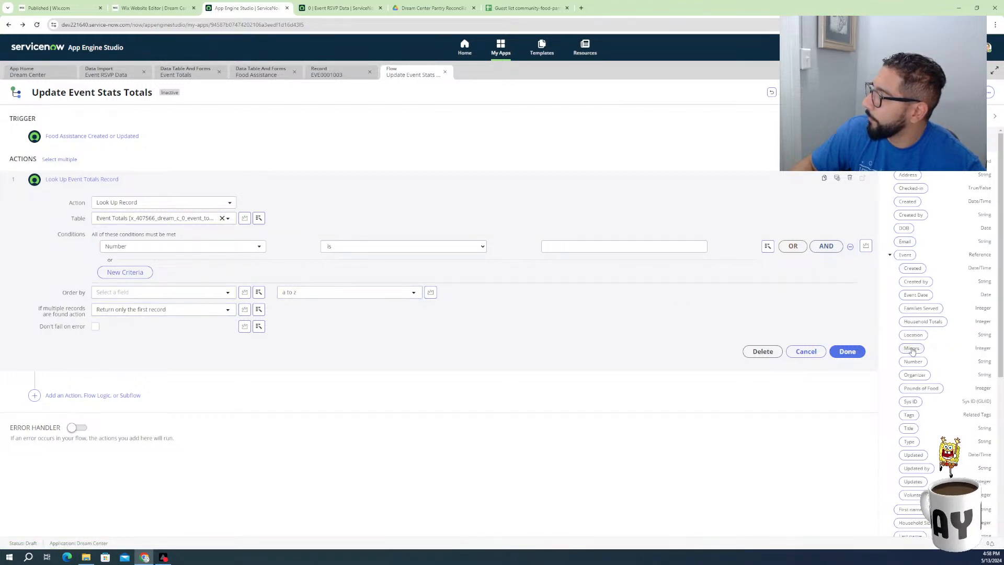
left_click_drag(911, 364, 606, 248)
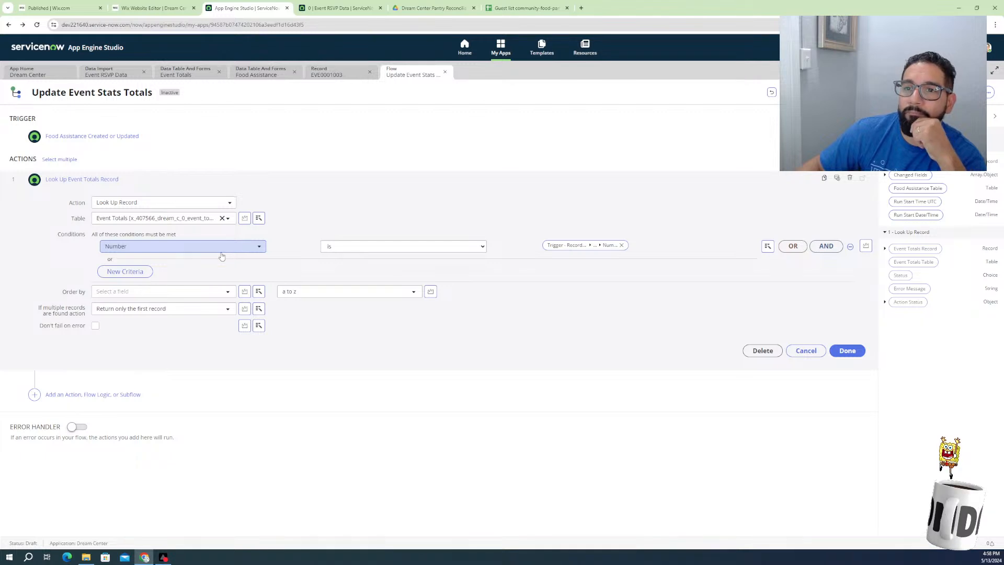
Add a condition on the Event field to the Food Assistance Created or Updated trigger
left_click(104, 137)
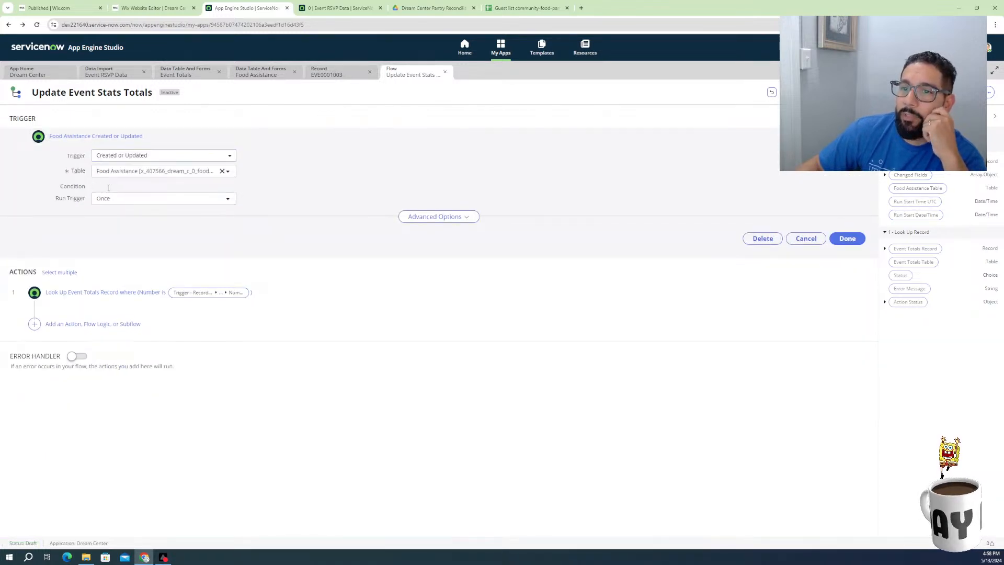
left_click(102, 188)
left_click(258, 200)
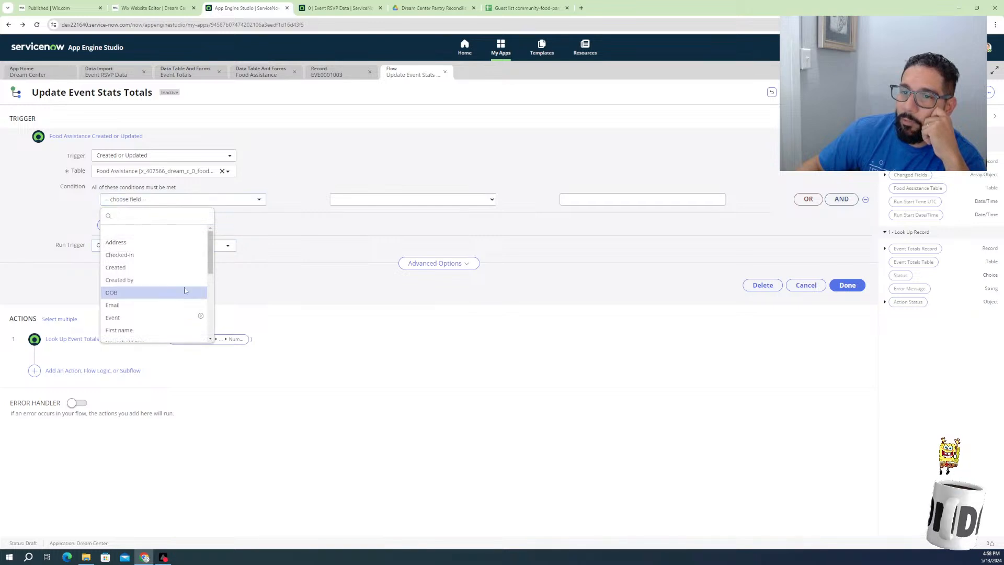
scroll(184, 286, "down", 1)
scroll(129, 311, "down", 2)
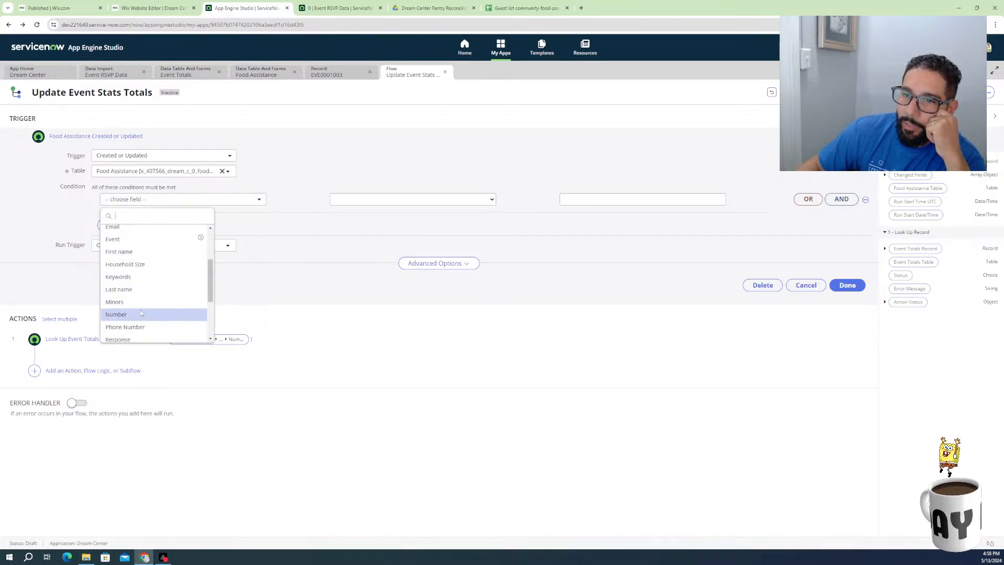
scroll(131, 311, "down", 1)
scroll(131, 298, "up", 3)
scroll(131, 291, "up", 1)
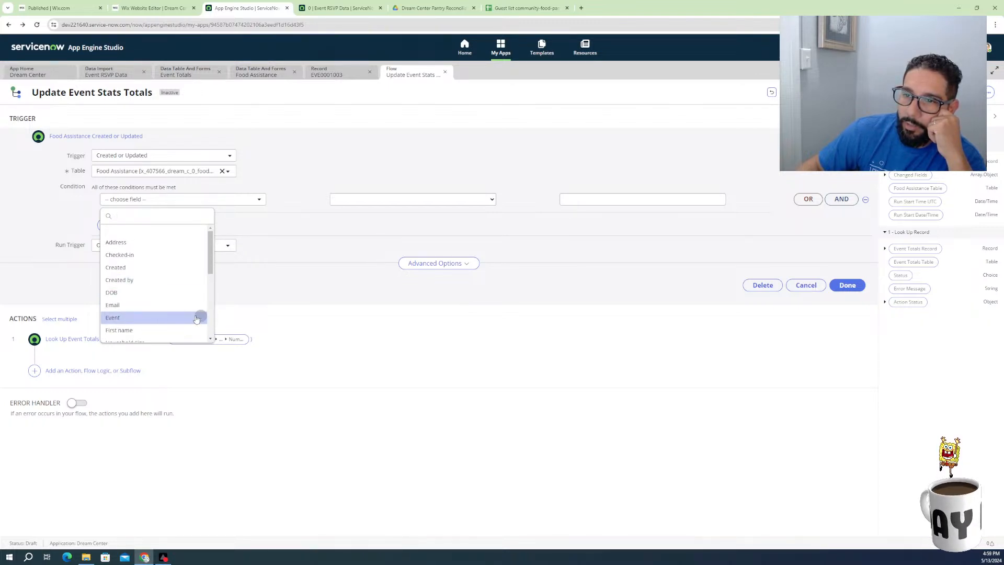
left_click(201, 315)
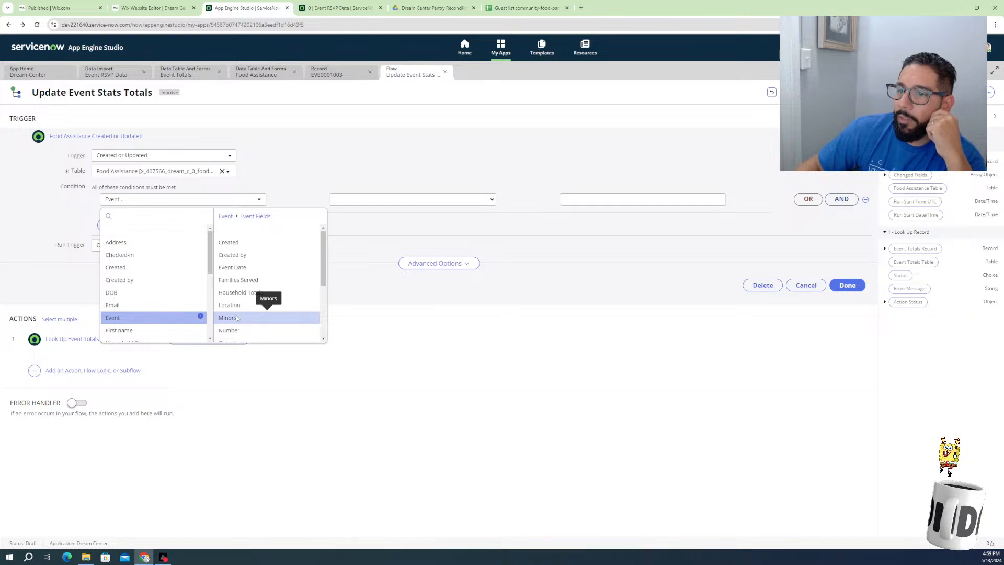
left_click(161, 316)
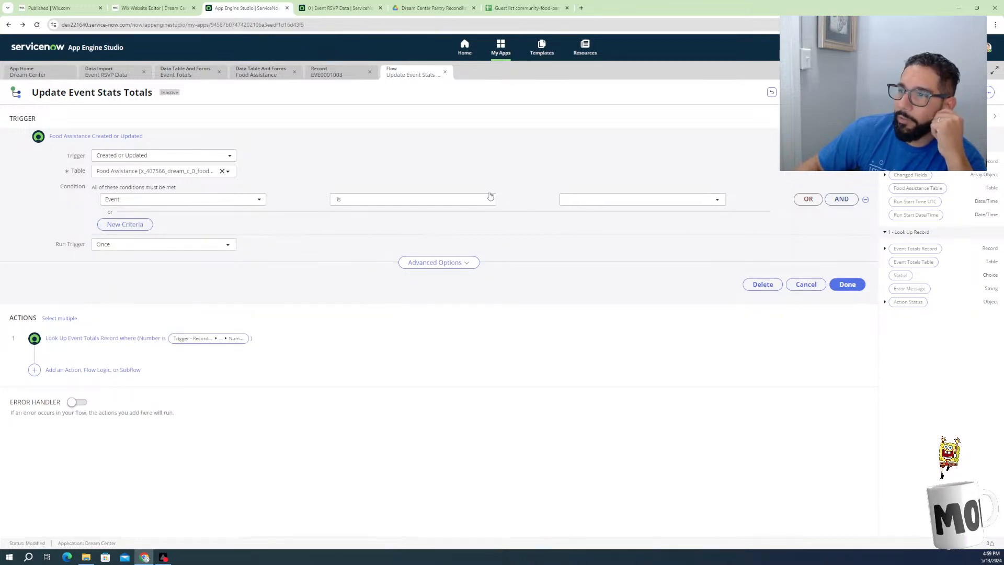
Set the trigger's Event condition to "is not empty" and save the trigger settings
left_click(573, 200)
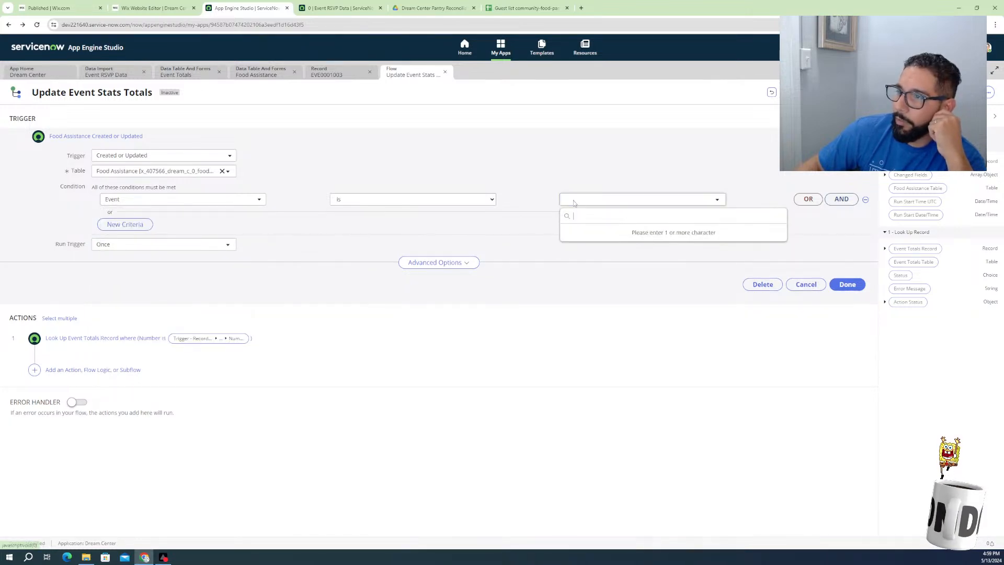
left_click(399, 204)
left_click(376, 232)
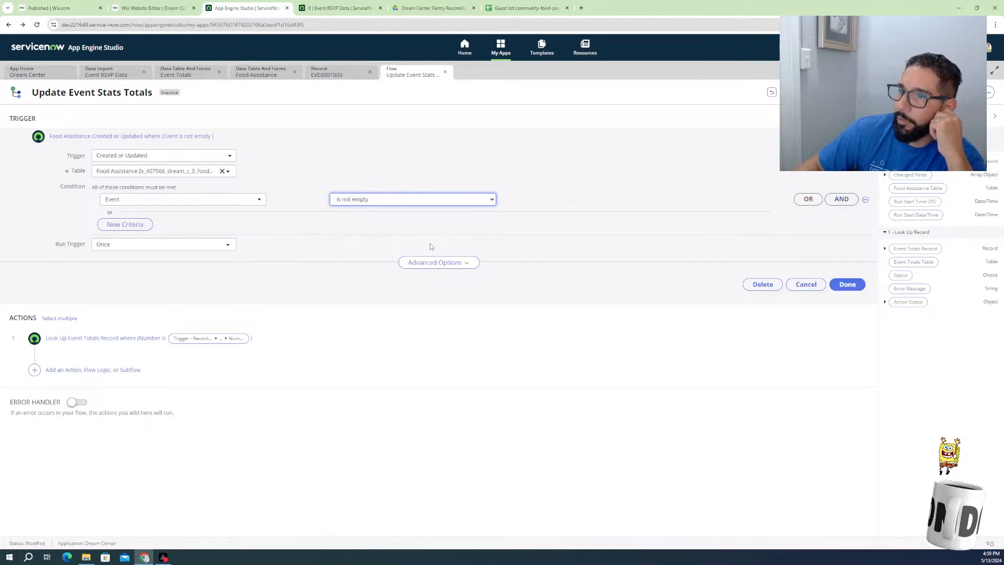
left_click(846, 285)
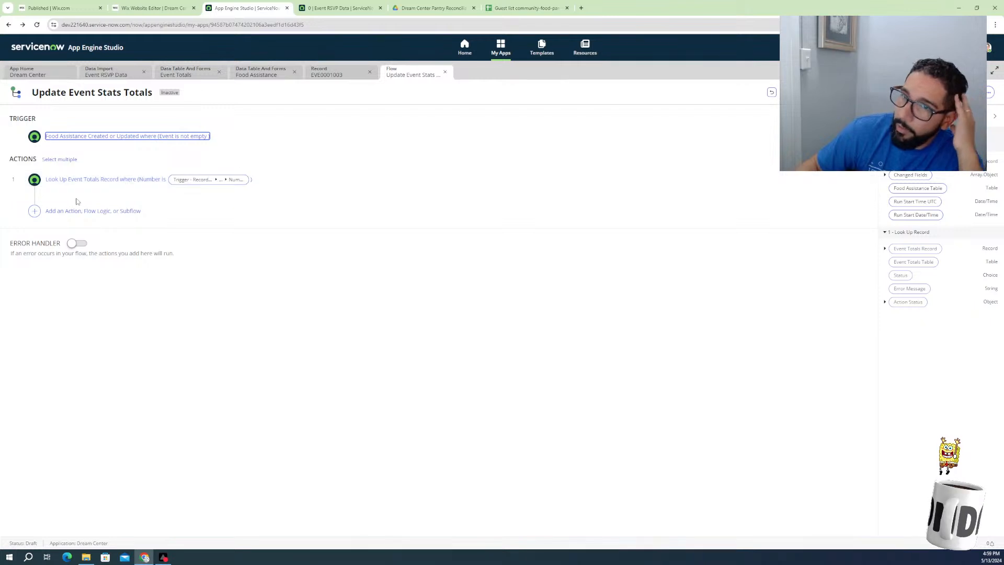
Add a Look Up Records action as the flow's second action, finding it by searching for "look up records"
left_click(35, 212)
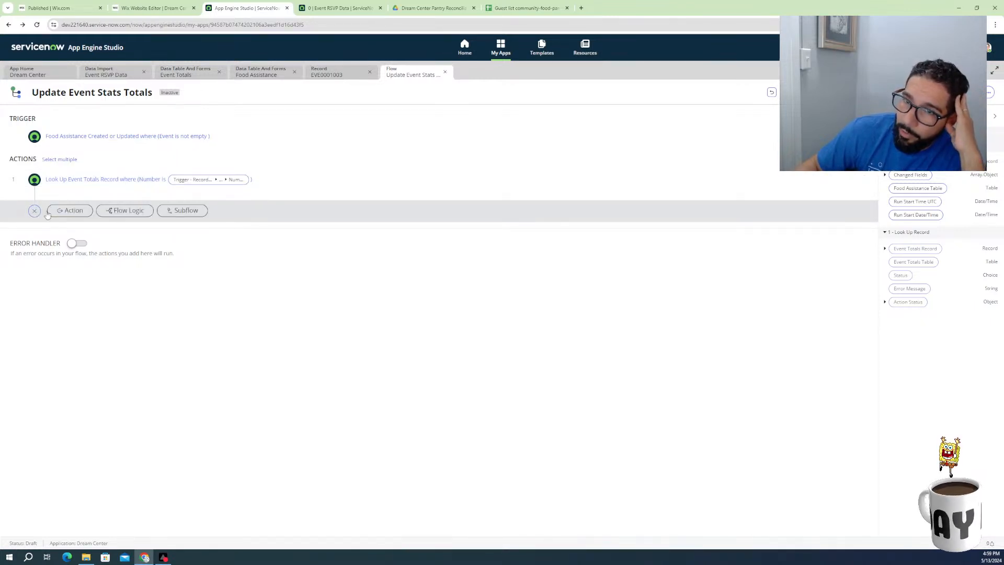
left_click(73, 212)
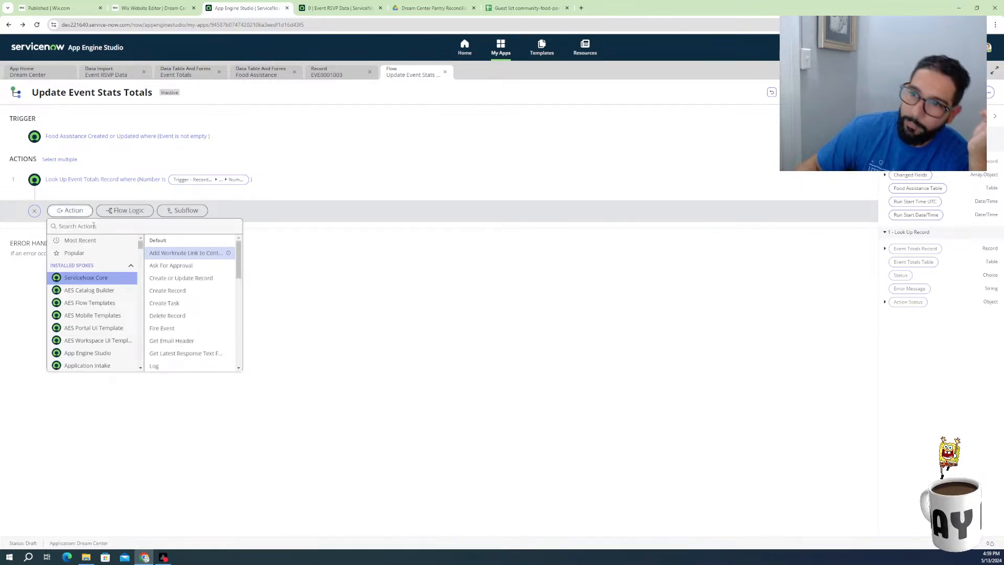
left_click(158, 230)
type("look")
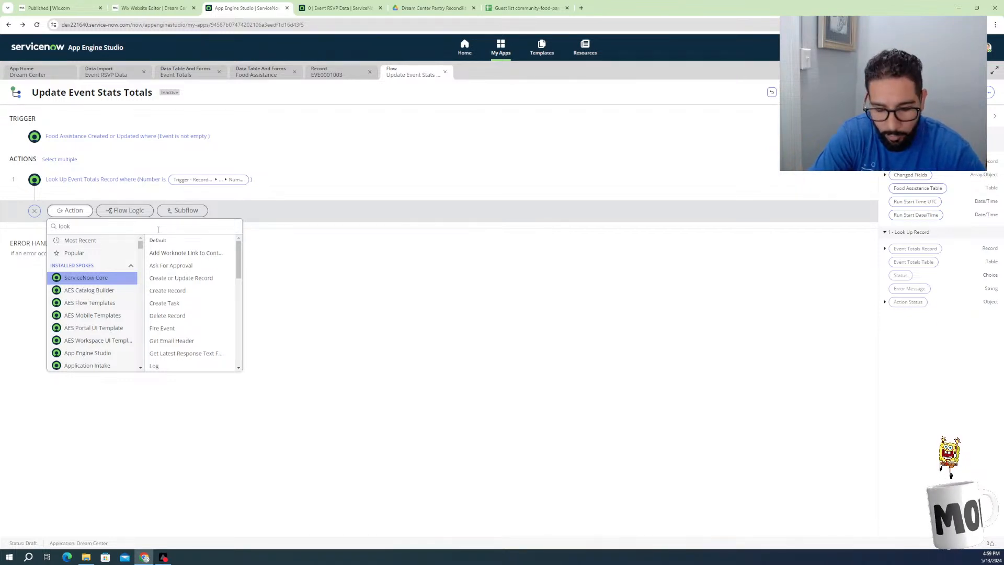
type("up reco")
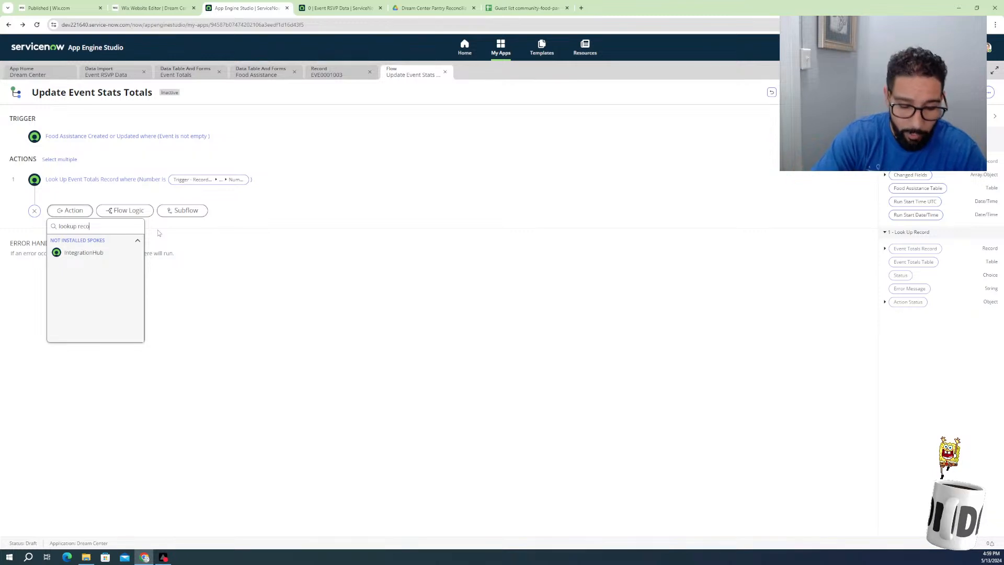
key("BackSpace")
key("BackSpace")
key("BackSpace")
key("BackSpace")
key("BackSpace")
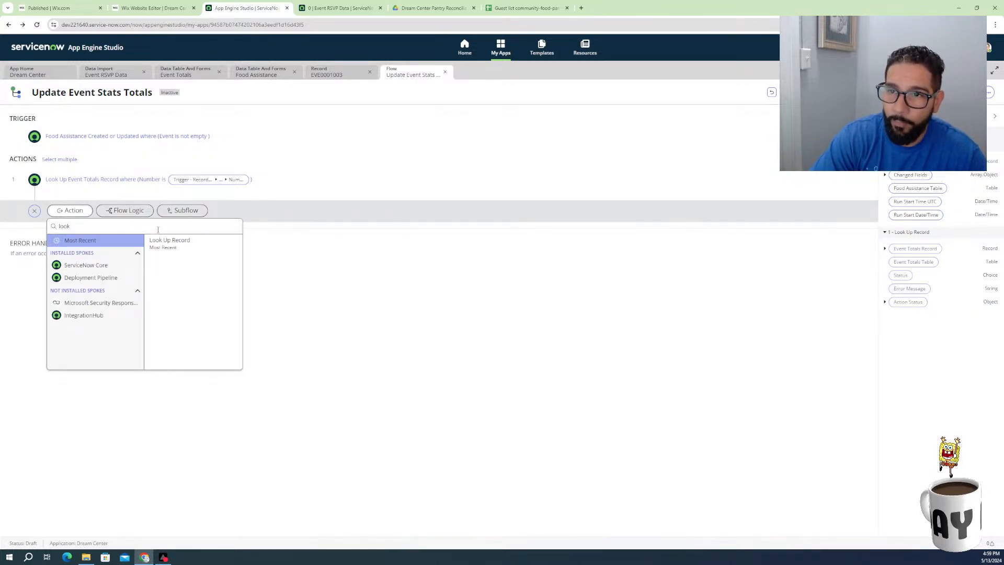
type("up reco")
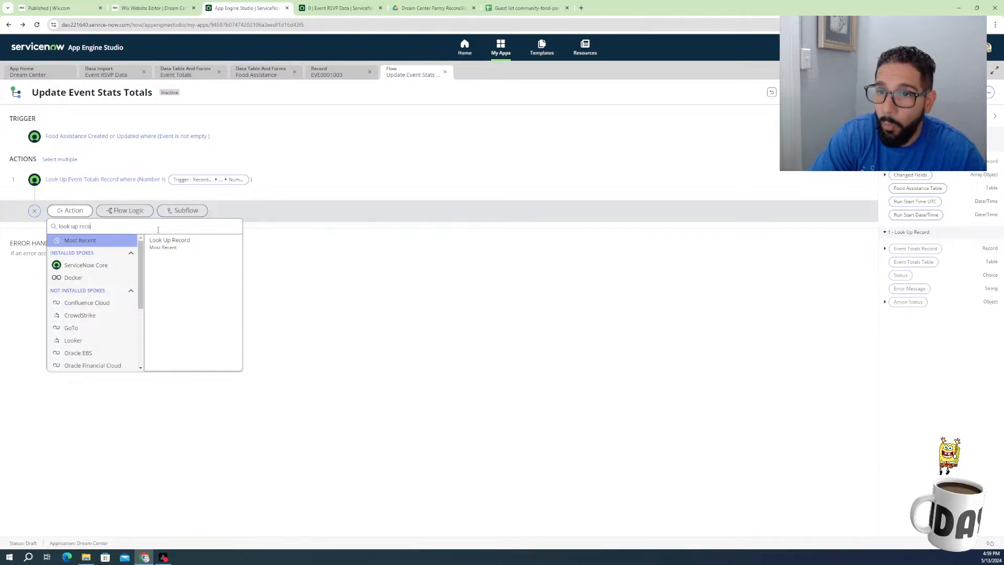
key("BackSpace")
type("ord")
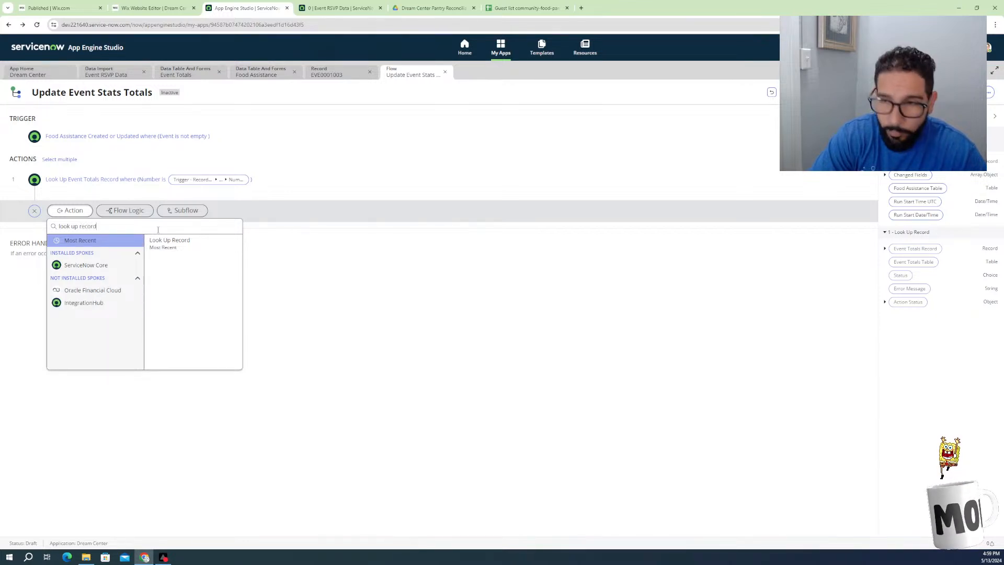
type("s")
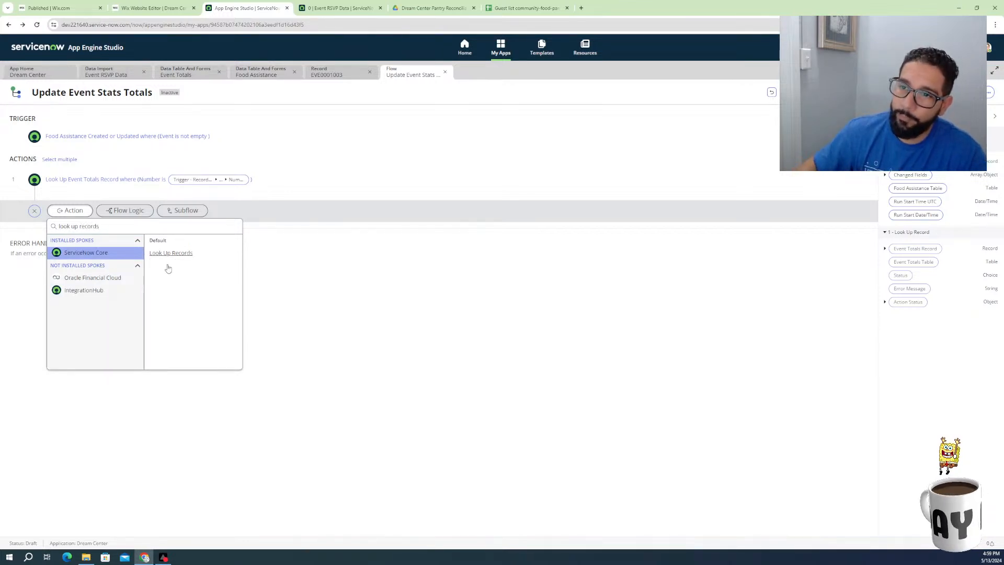
left_click(178, 253)
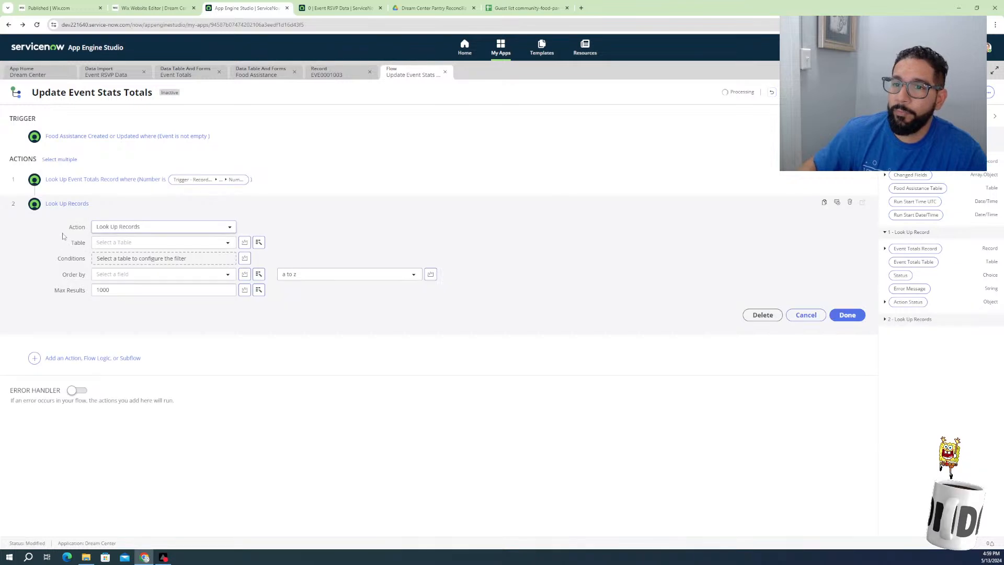
Set the Look Up Records action's table to Food Assistance
left_click(171, 243)
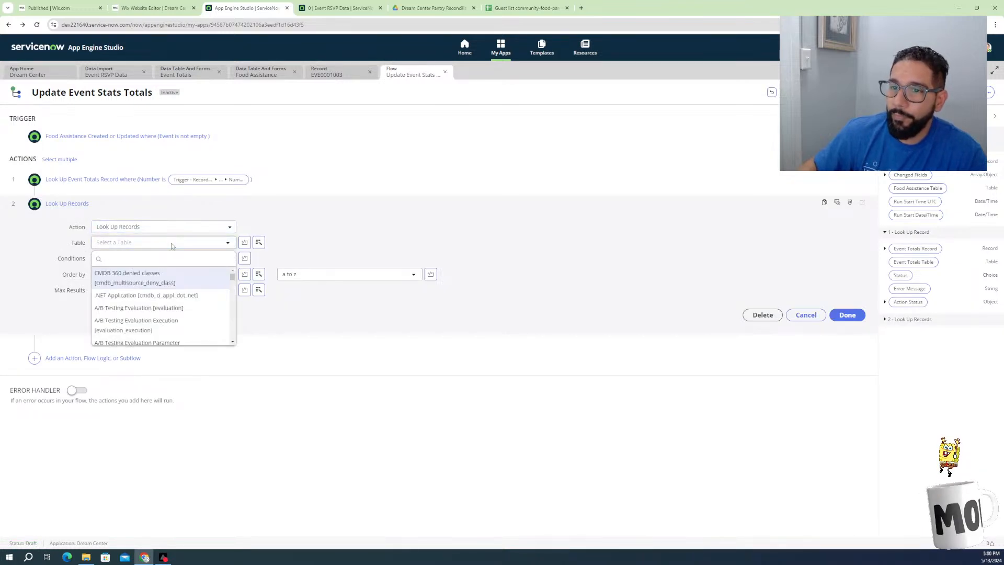
type("food")
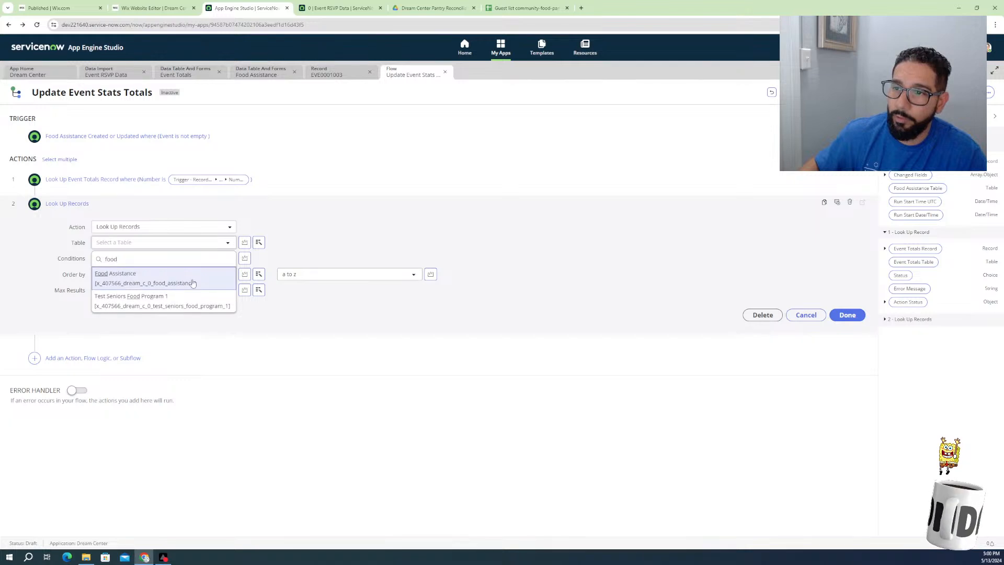
left_click(131, 282)
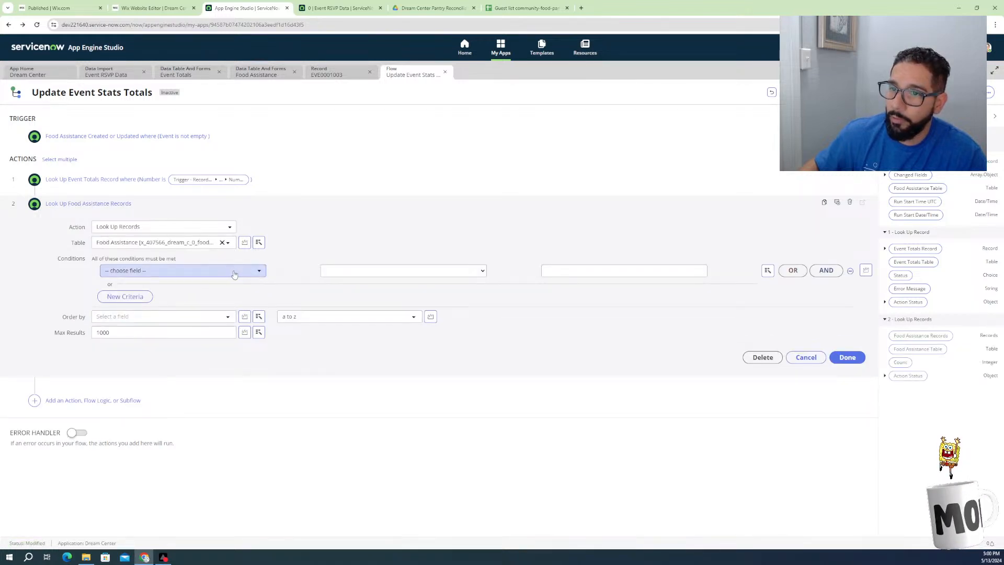
Set the lookup condition's field to the Number of the referenced Event
left_click(235, 272)
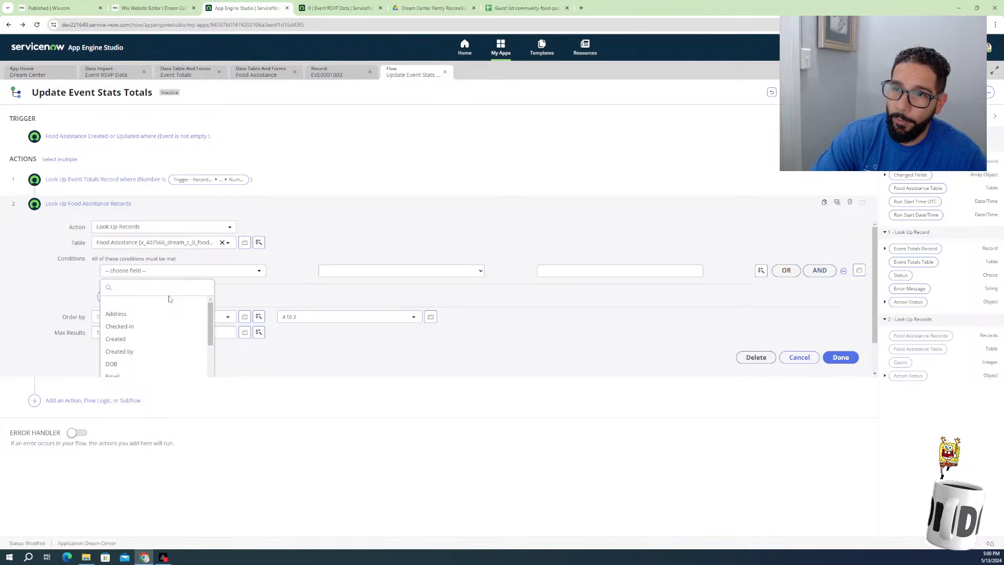
type("even")
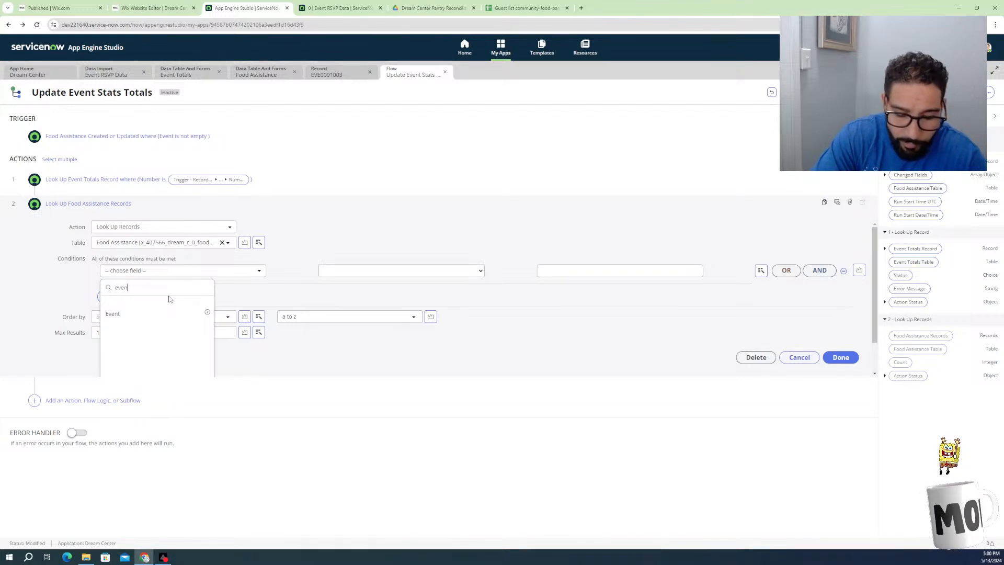
left_click(207, 312)
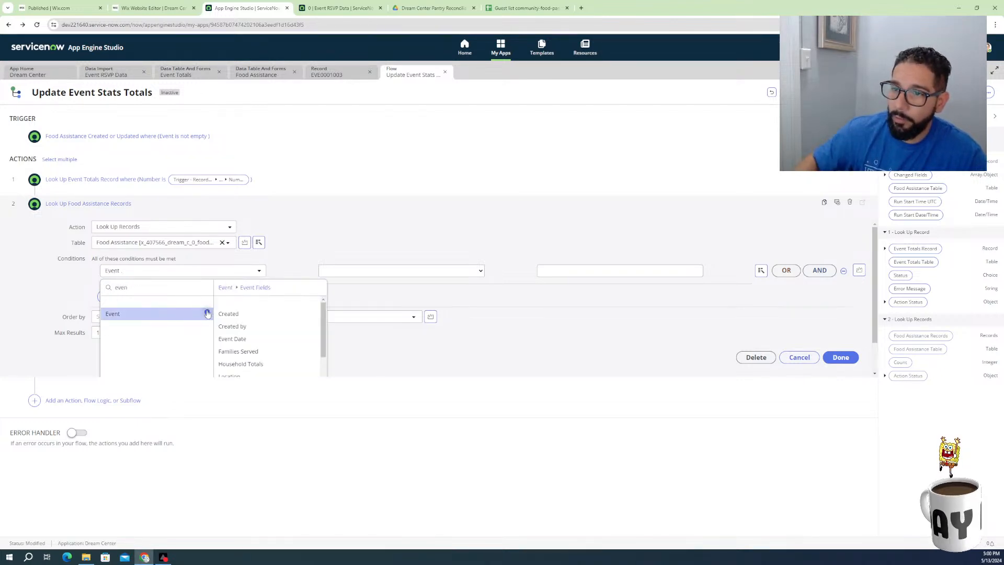
scroll(235, 325, "down", 1)
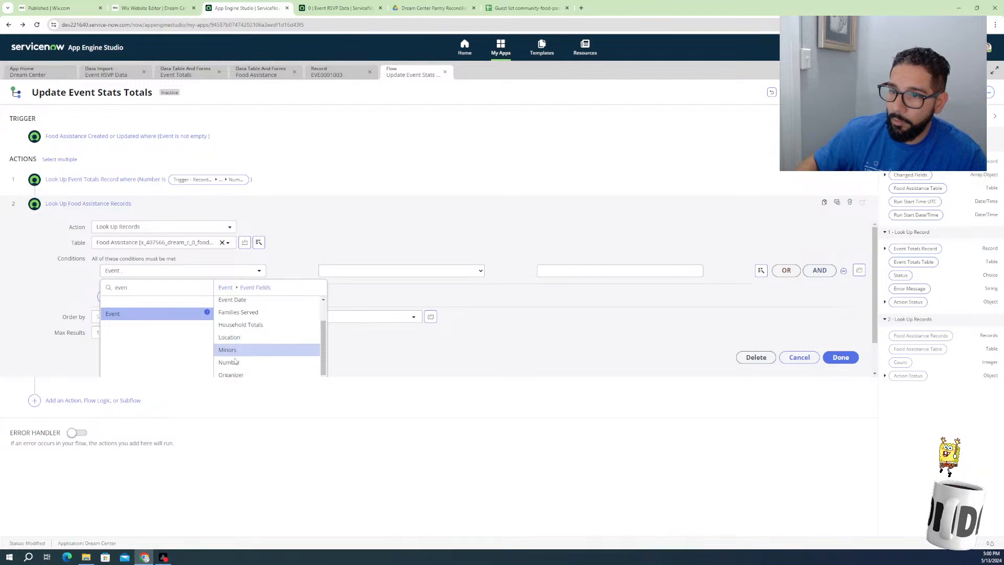
left_click(235, 362)
Try to fill the Event Number condition's value with the Event Totals Record from the first lookup, and remove it
left_click(658, 270)
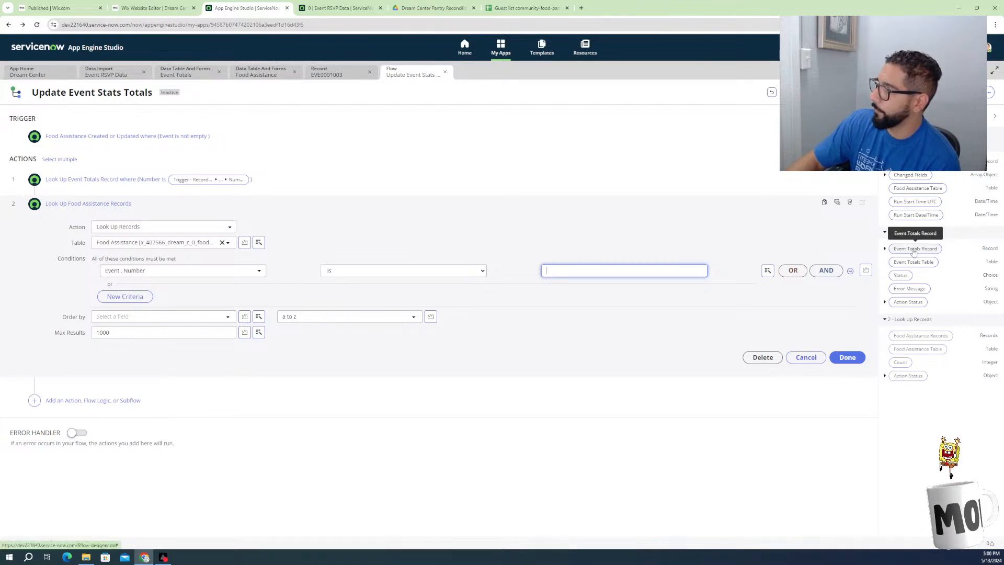
left_click_drag(915, 252, 494, 289)
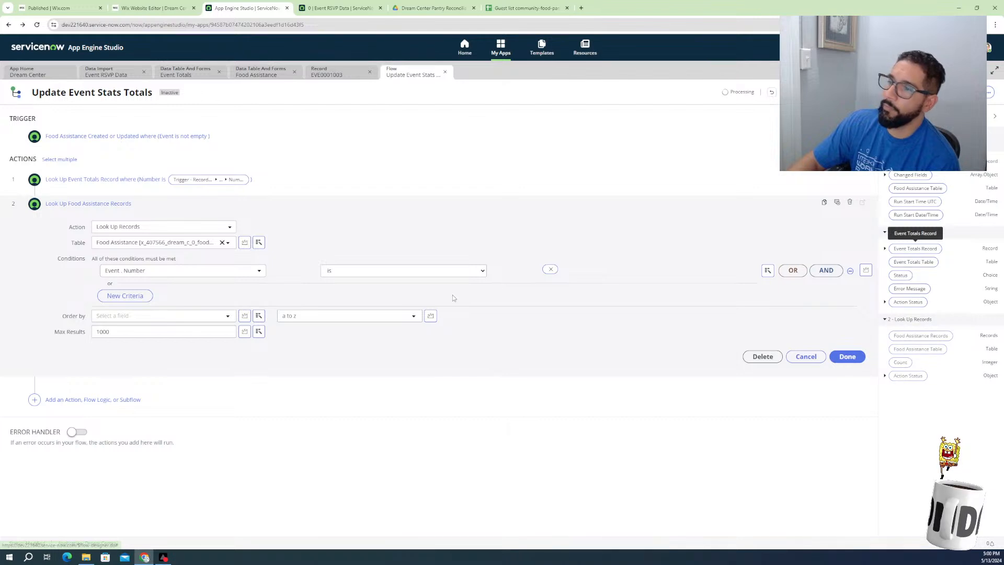
left_click(550, 271)
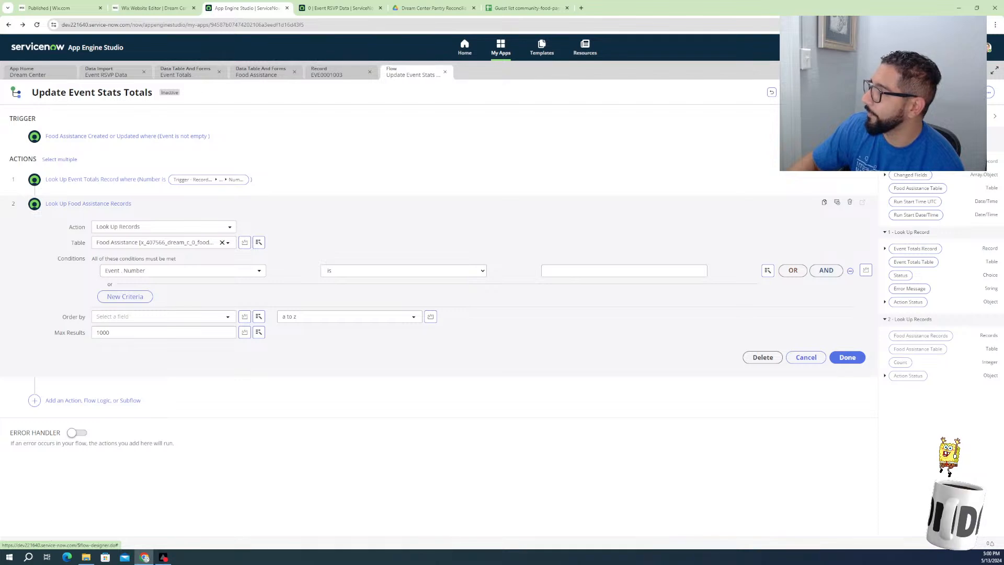
Set the Event Number condition's value to the Number of the trigger record's Event and save the lookup action
scroll(907, 274, "up", 5)
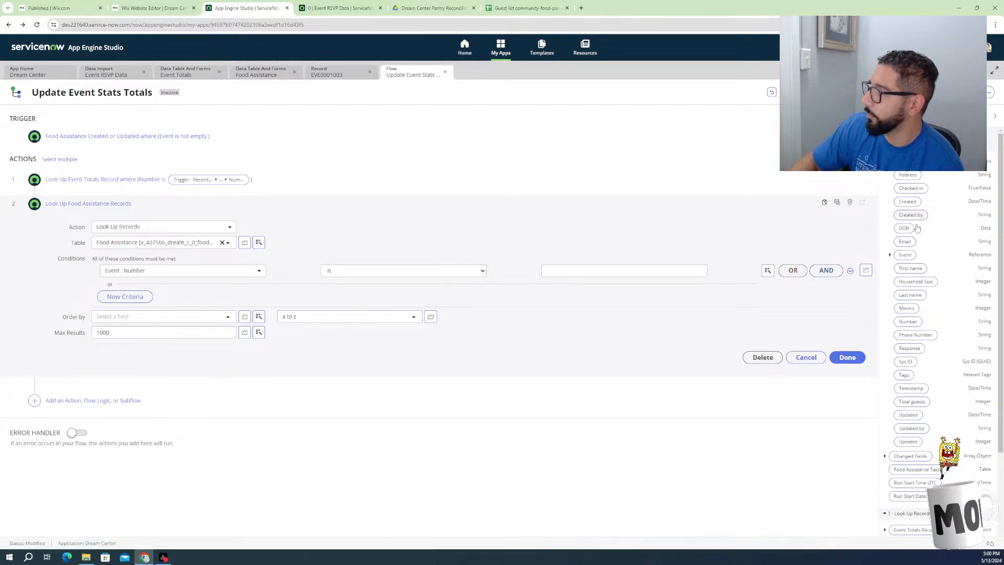
left_click(890, 255)
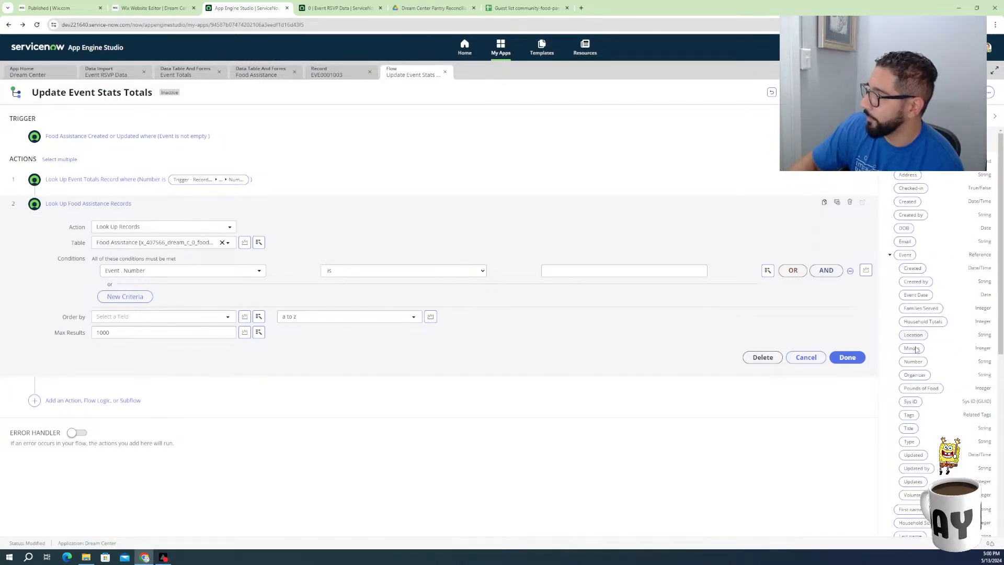
left_click_drag(913, 361, 612, 271)
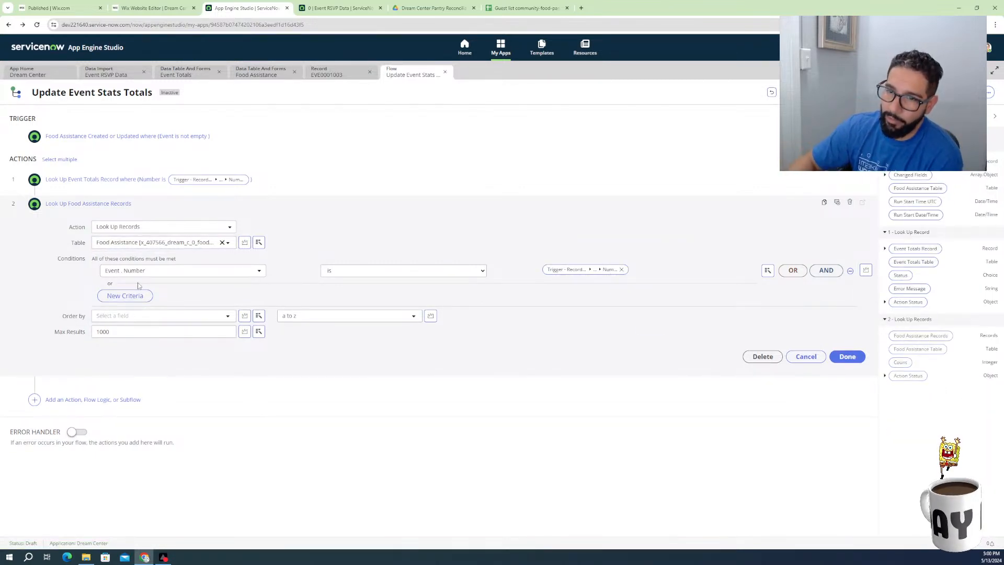
left_click(848, 356)
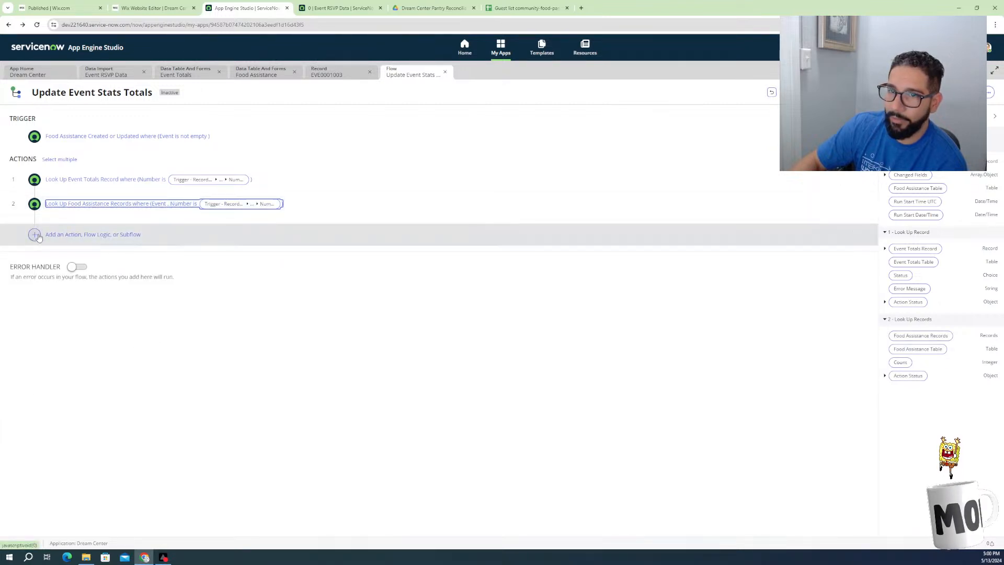
Add a Create or Update Record action as the flow's third action, finding it by searching for "update"
left_click(36, 236)
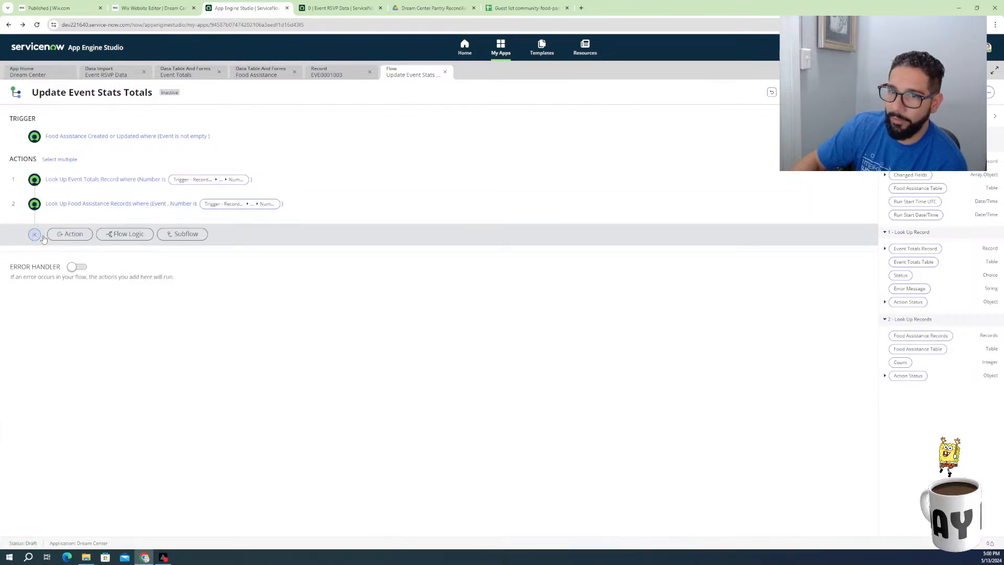
left_click(65, 236)
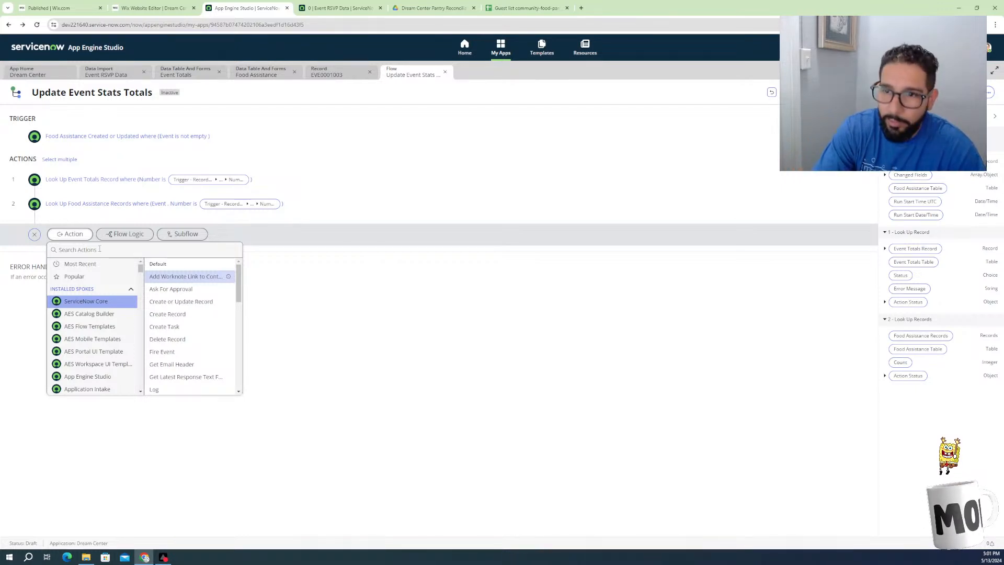
type("update")
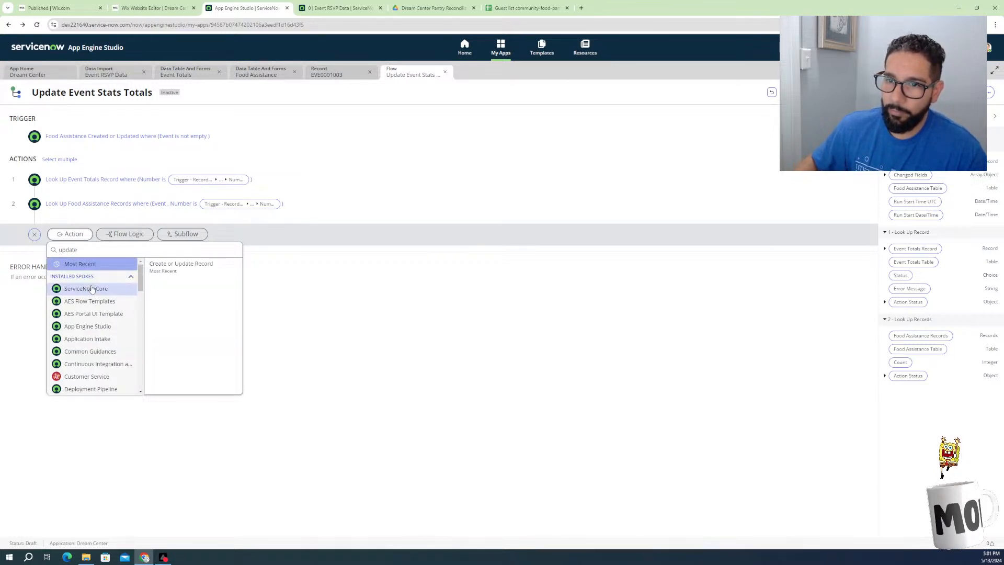
left_click(177, 273)
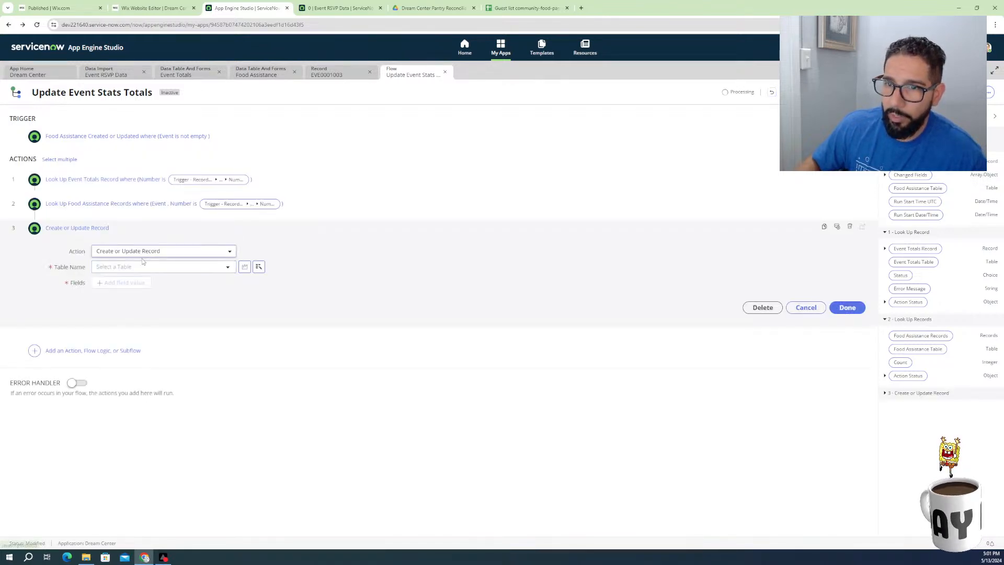
Look through the available actions for the third action, search for "update r", and choose Create or Update Record again
left_click(138, 255)
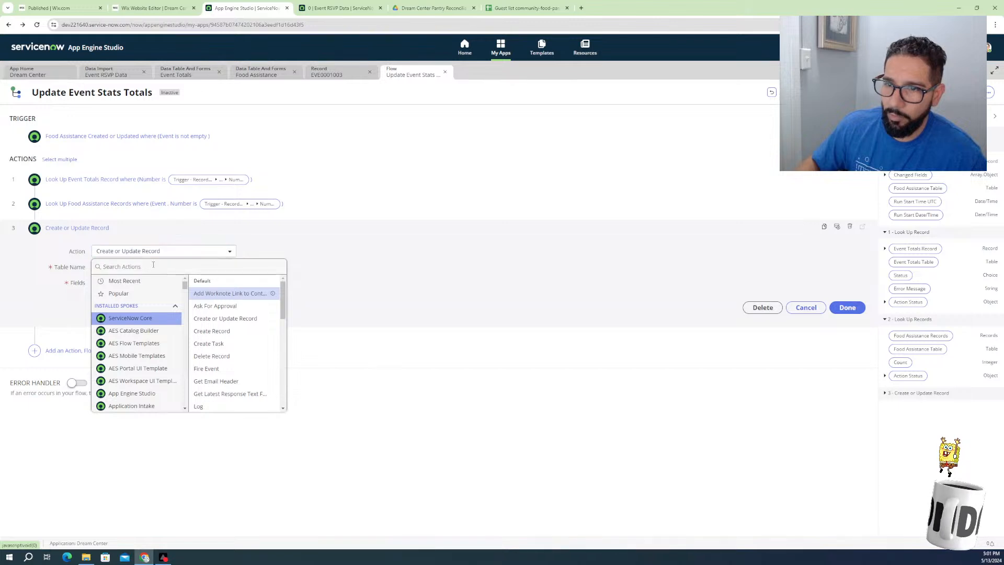
scroll(245, 337, "down", 3)
scroll(242, 346, "down", 2)
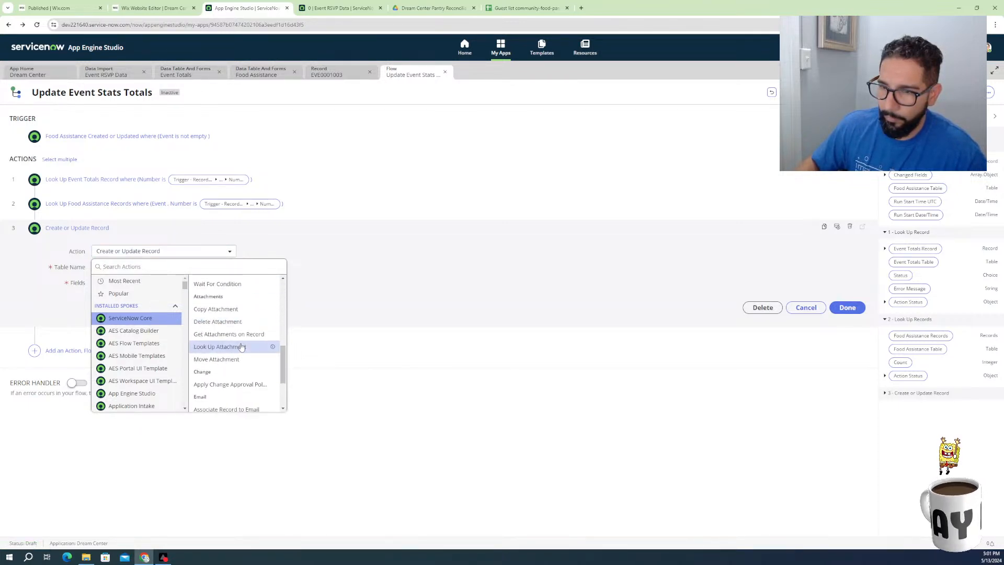
scroll(241, 347, "down", 1)
scroll(242, 348, "down", 1)
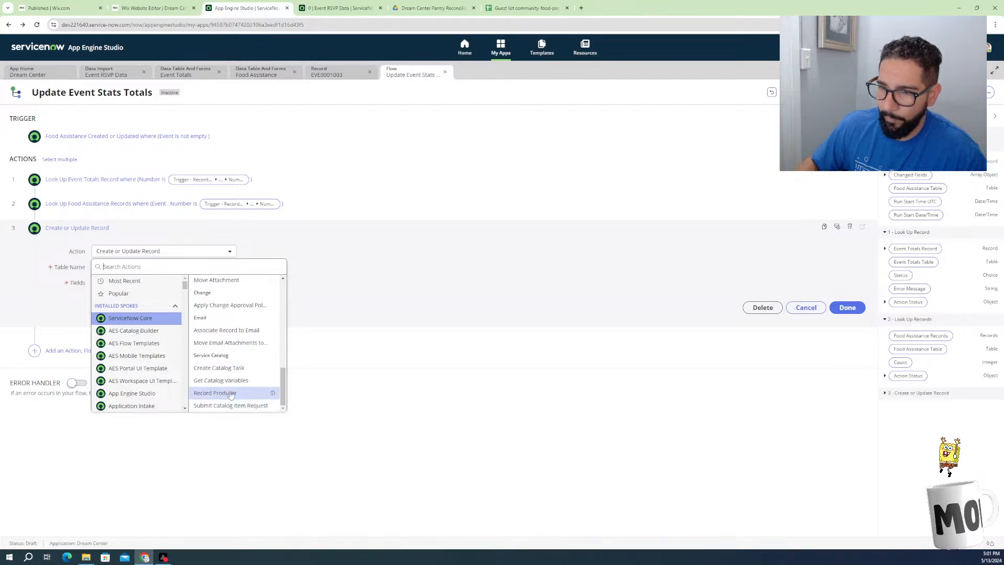
scroll(234, 369, "up", 2)
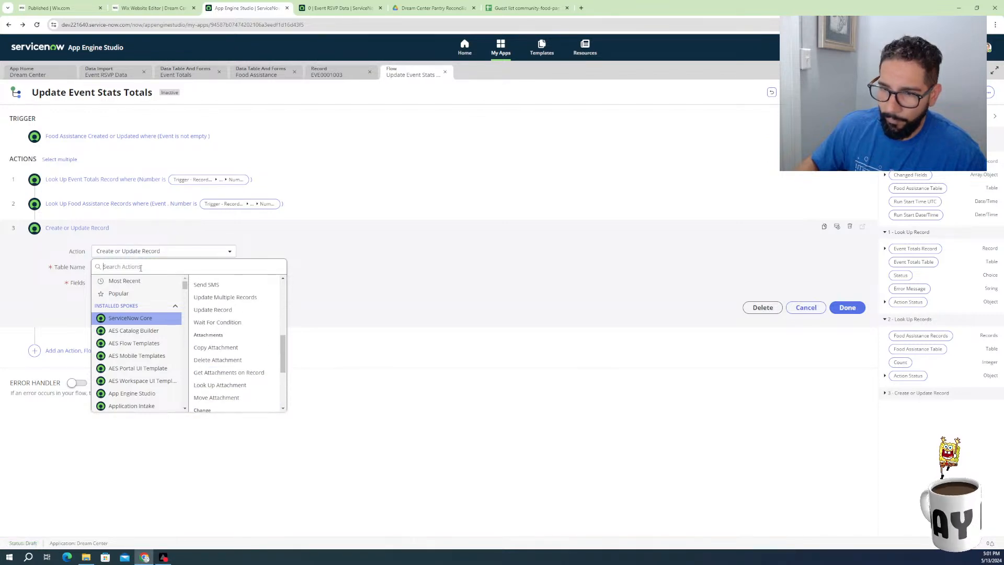
type("upda")
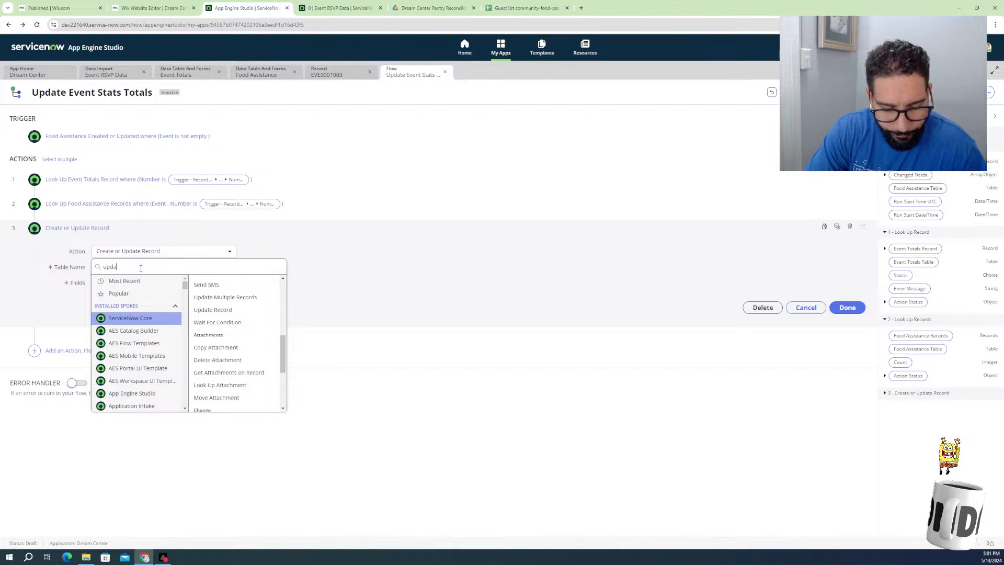
type("te")
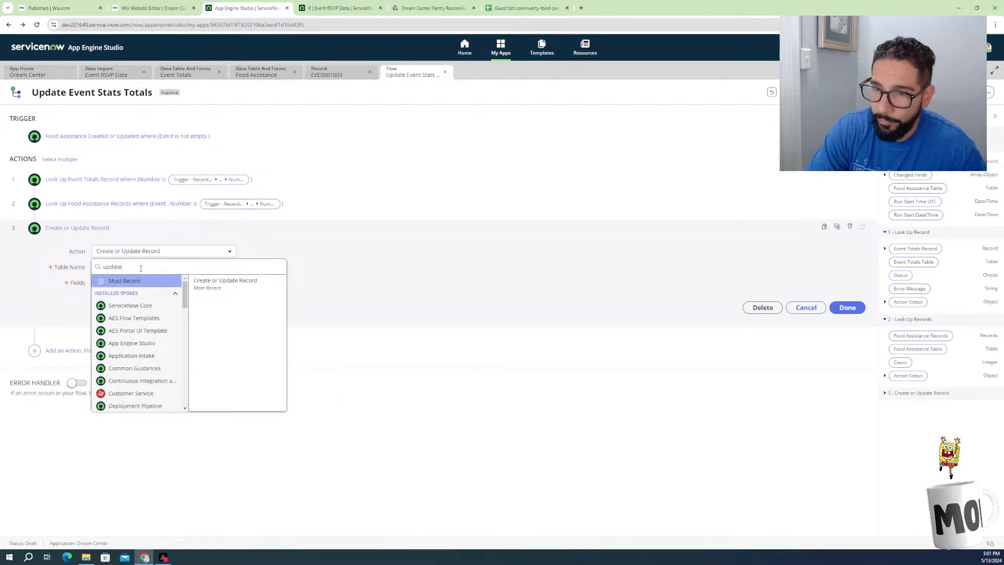
type(" r")
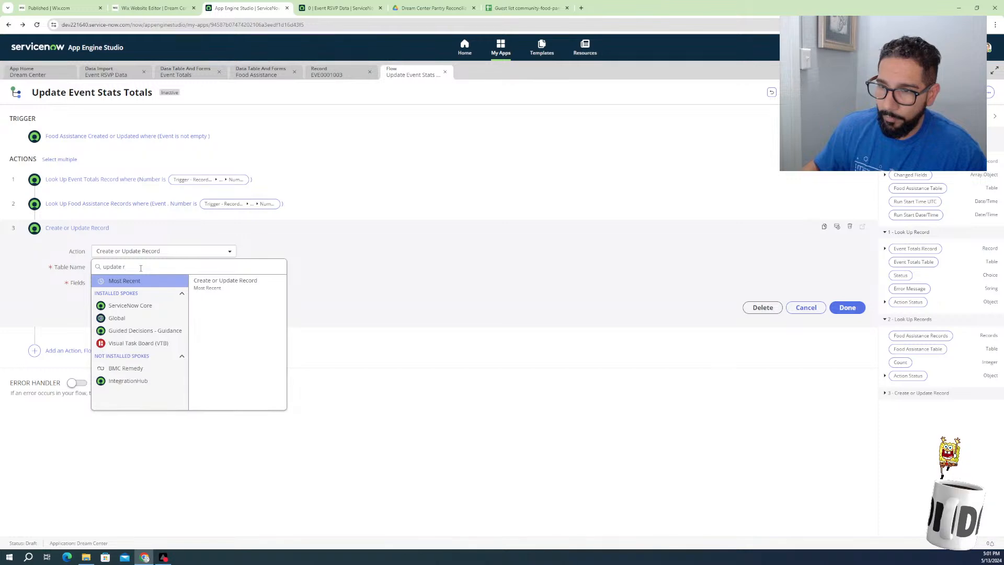
left_click(230, 285)
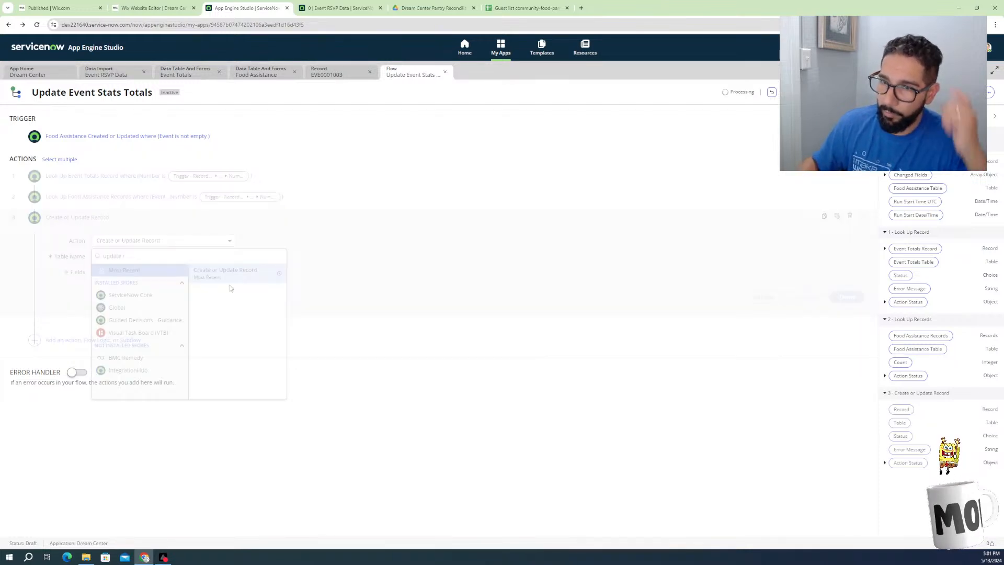
Set the table of the third action, Create or Update Record, to Event Totals, finding it by searching for "event t"
left_click(124, 268)
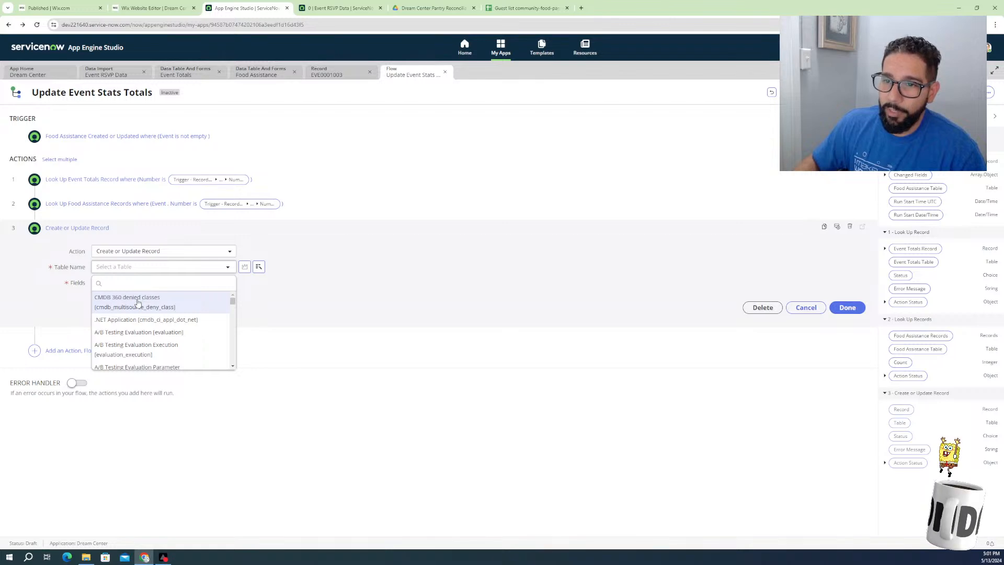
type("even")
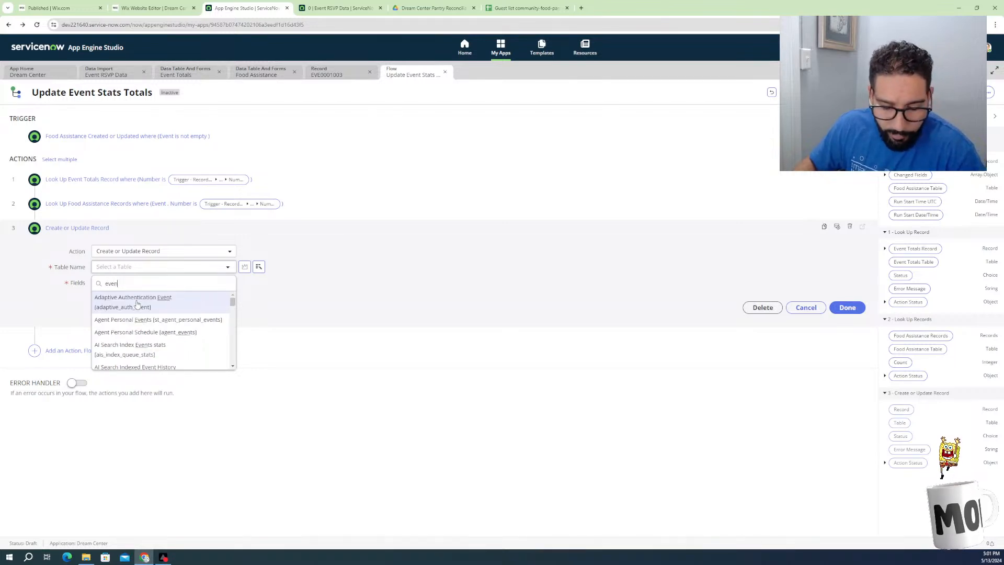
type("t ")
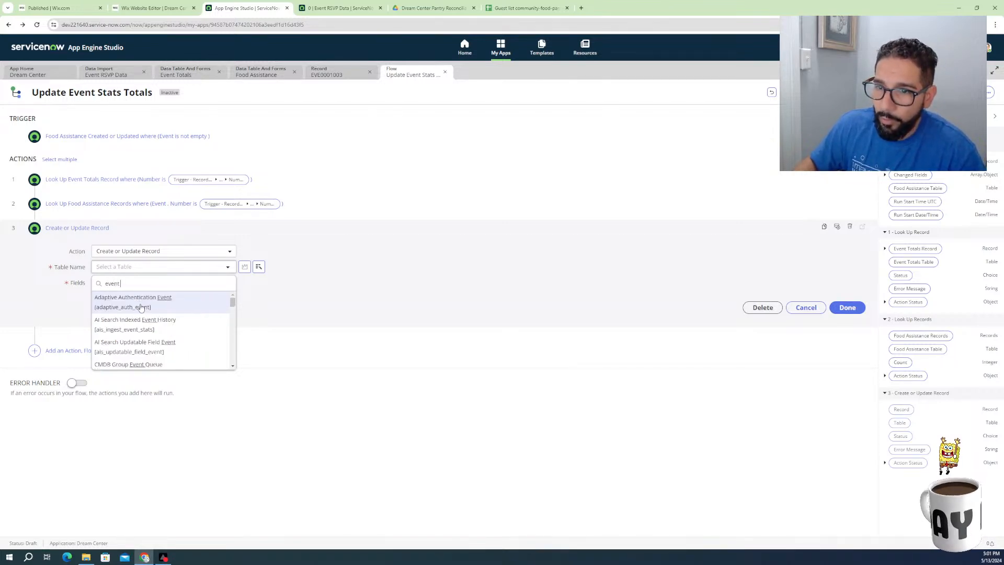
type("to")
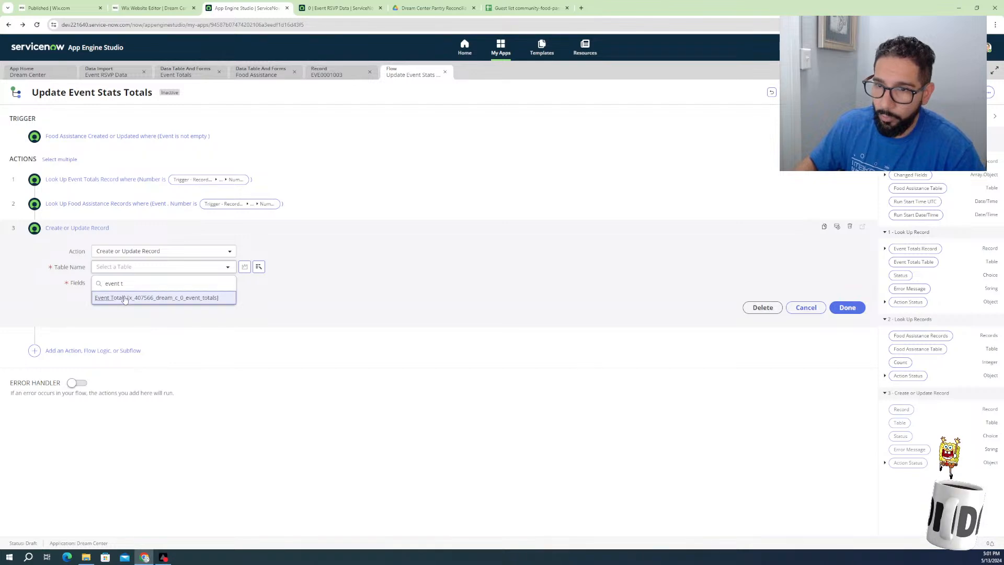
left_click(141, 302)
left_click(133, 283)
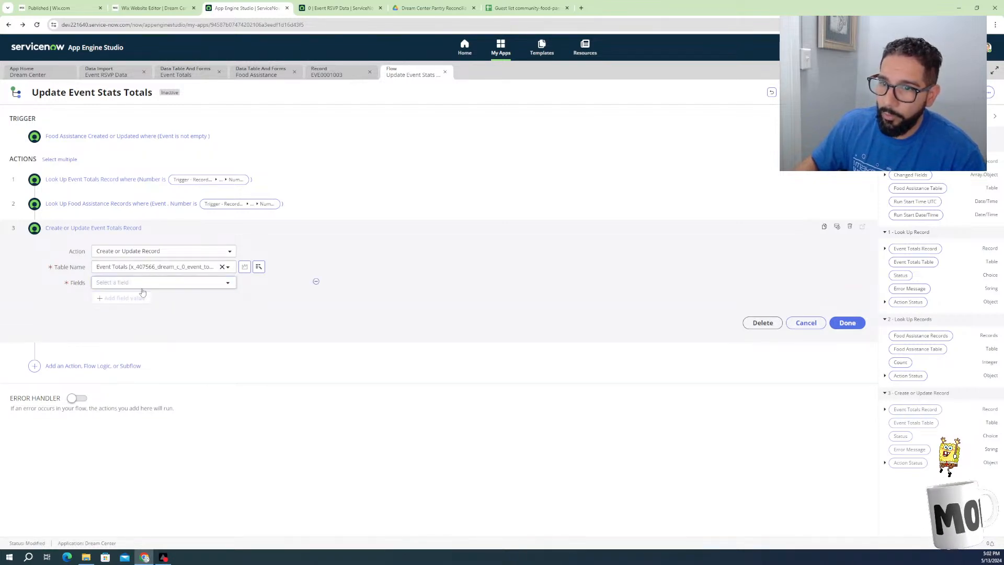
left_click(140, 287)
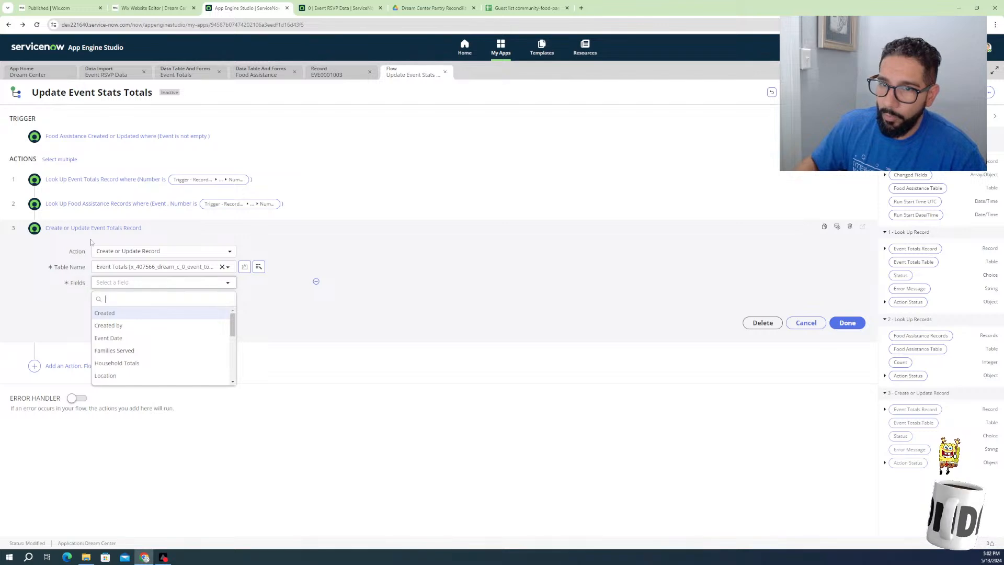
Start inserting an action between the second and third actions, search the available actions for "agg", and clear the search
left_click(37, 219)
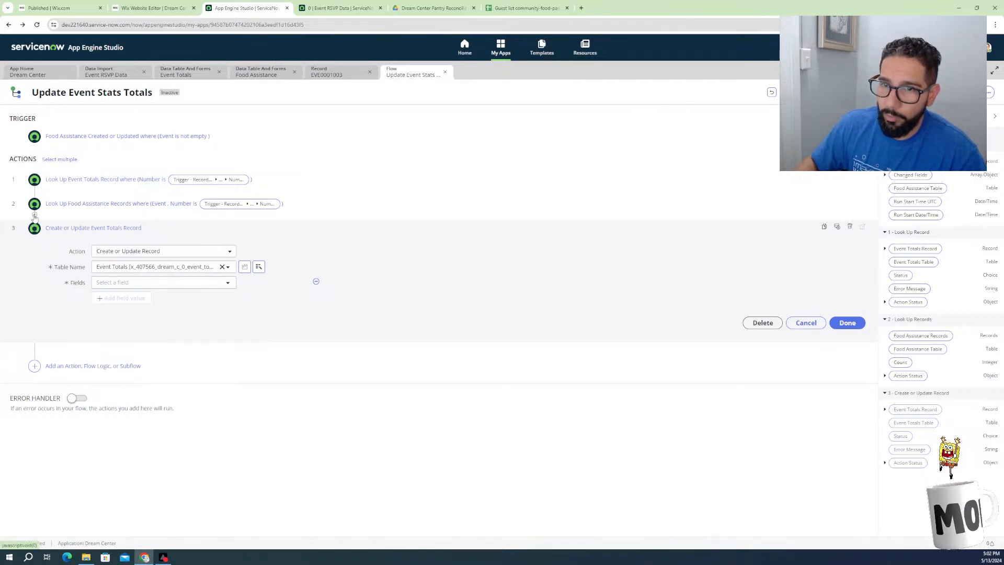
left_click(34, 216)
left_click(76, 226)
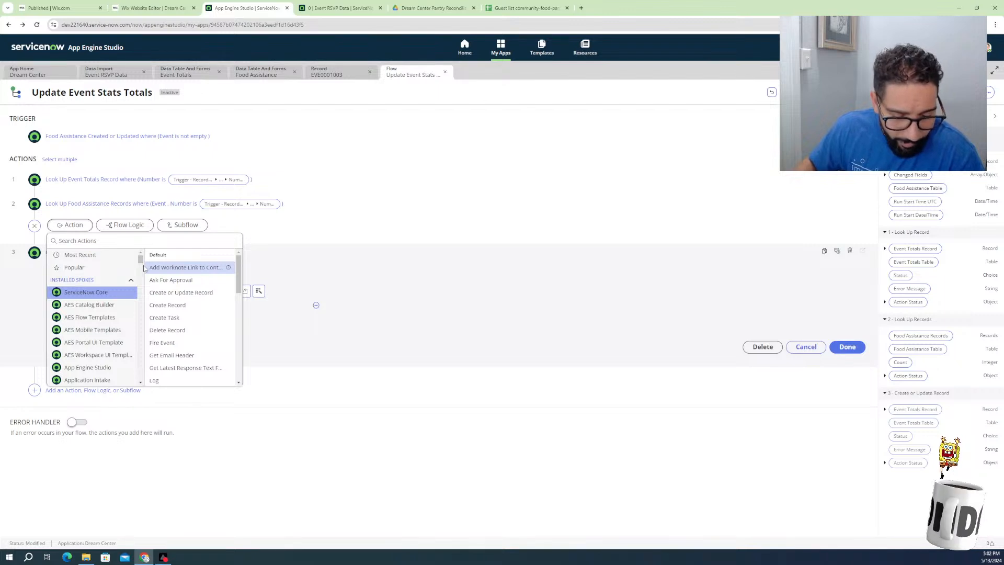
left_click(111, 245)
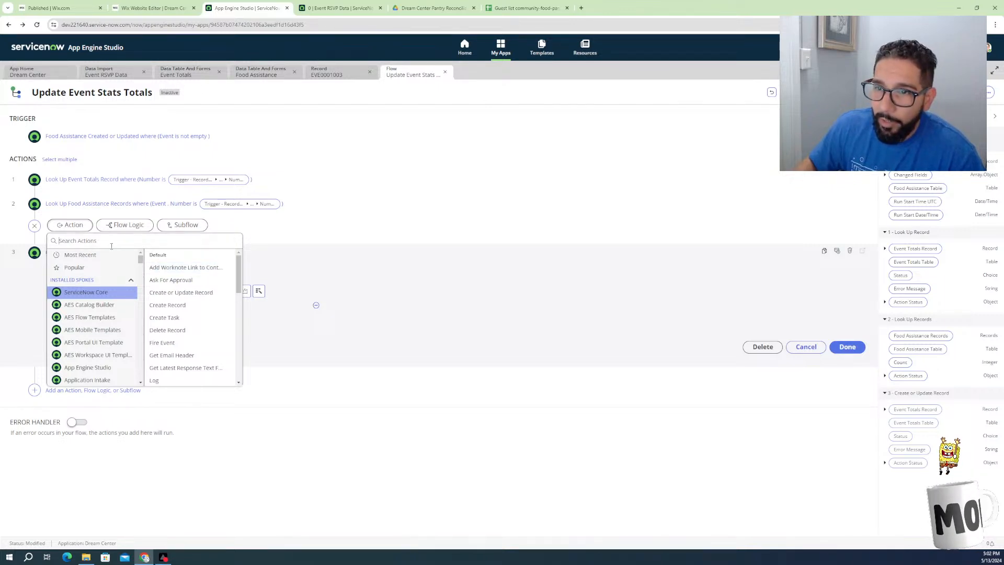
type("agg")
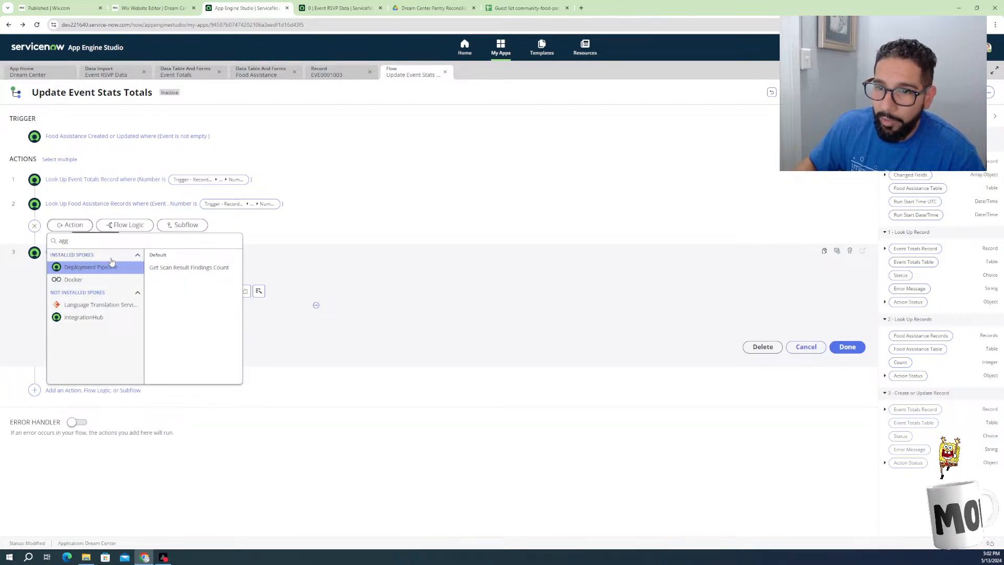
key("BackSpace")
key("BackSpace")
key("BackSpace")
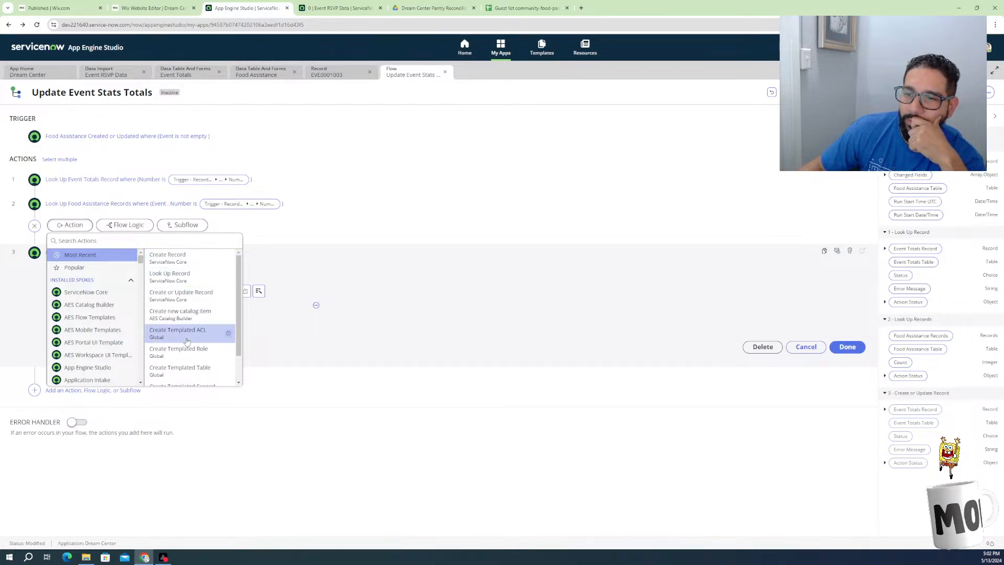
Look through the recently used and ServiceNow Core actions for one to insert after the Food Assistance lookup
scroll(199, 374, "down", 1)
scroll(188, 297, "up", 2)
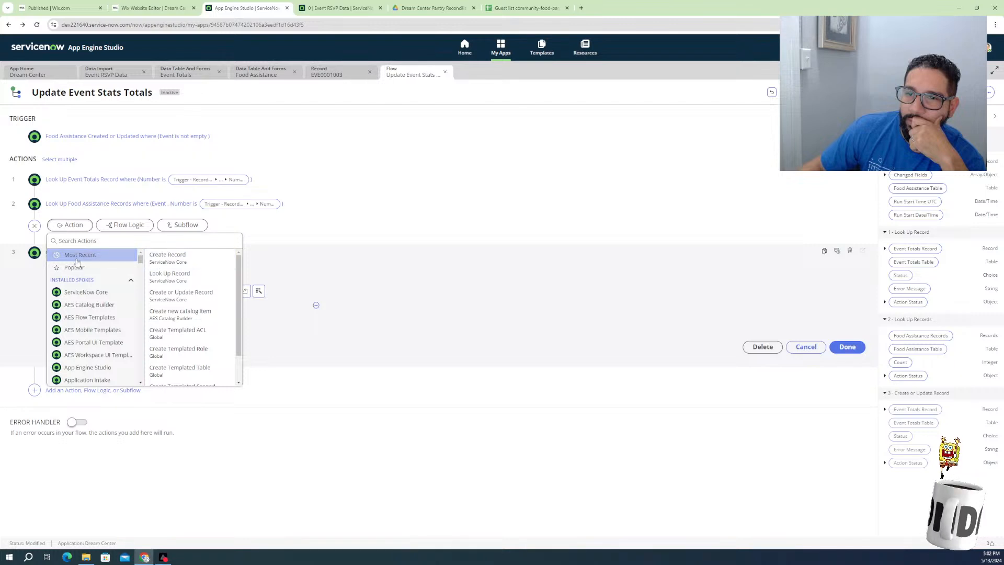
left_click(87, 292)
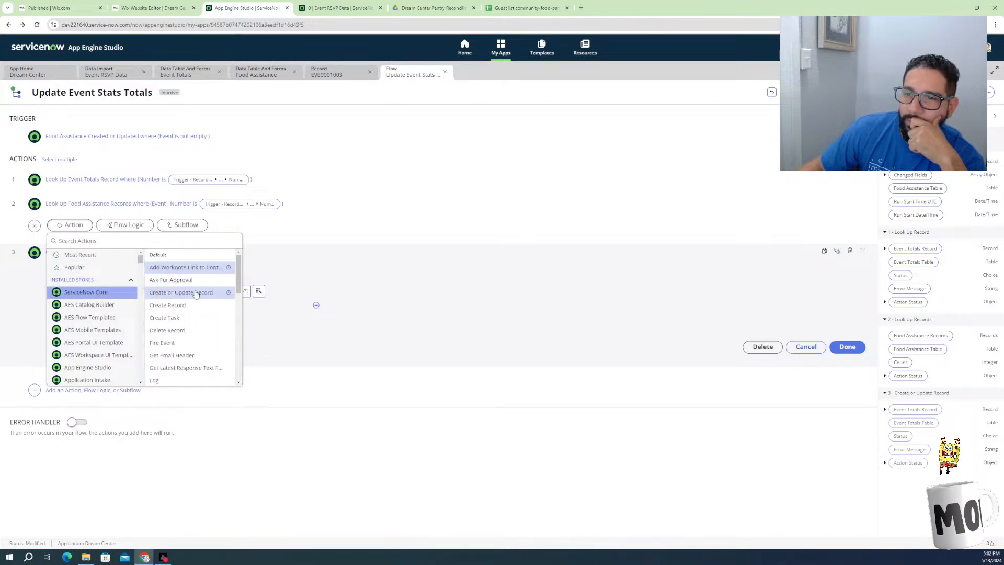
scroll(199, 305, "down", 1)
scroll(185, 306, "down", 3)
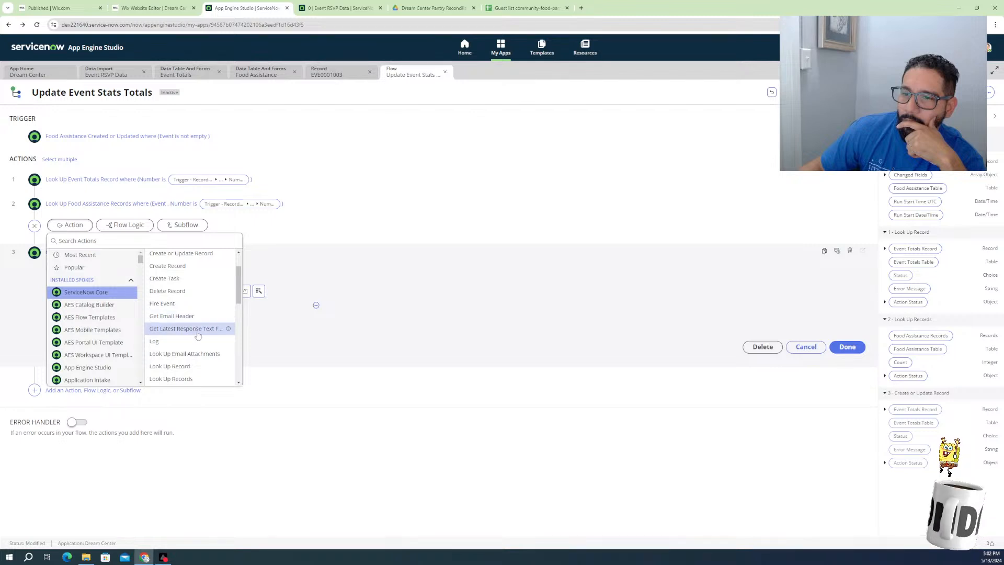
scroll(172, 349, "down", 1)
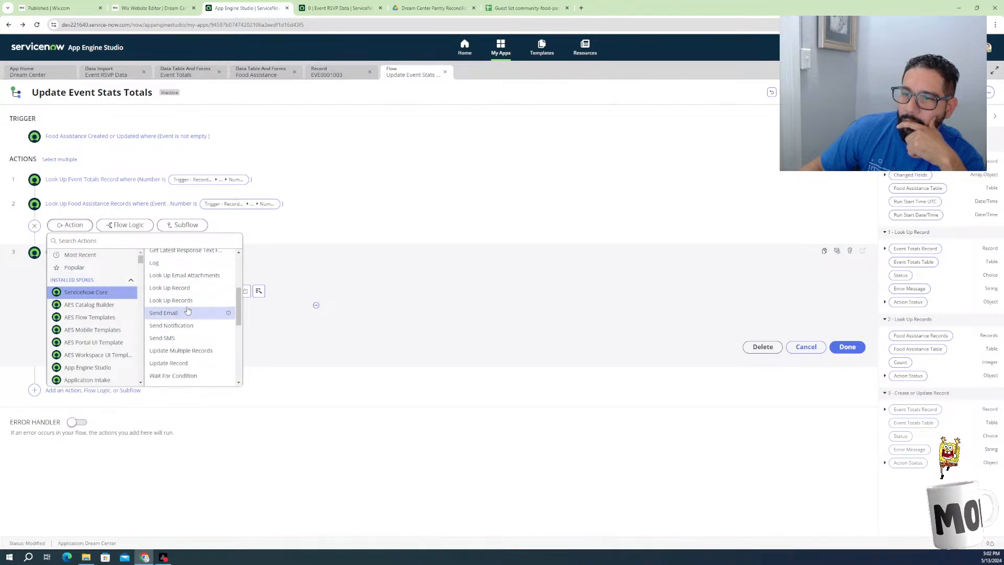
scroll(188, 352, "down", 3)
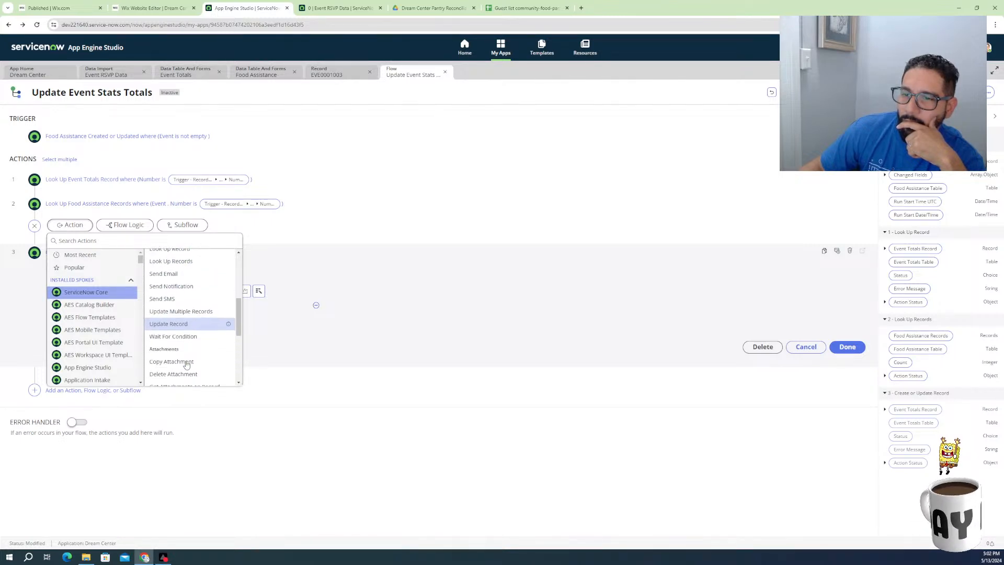
scroll(194, 347, "down", 3)
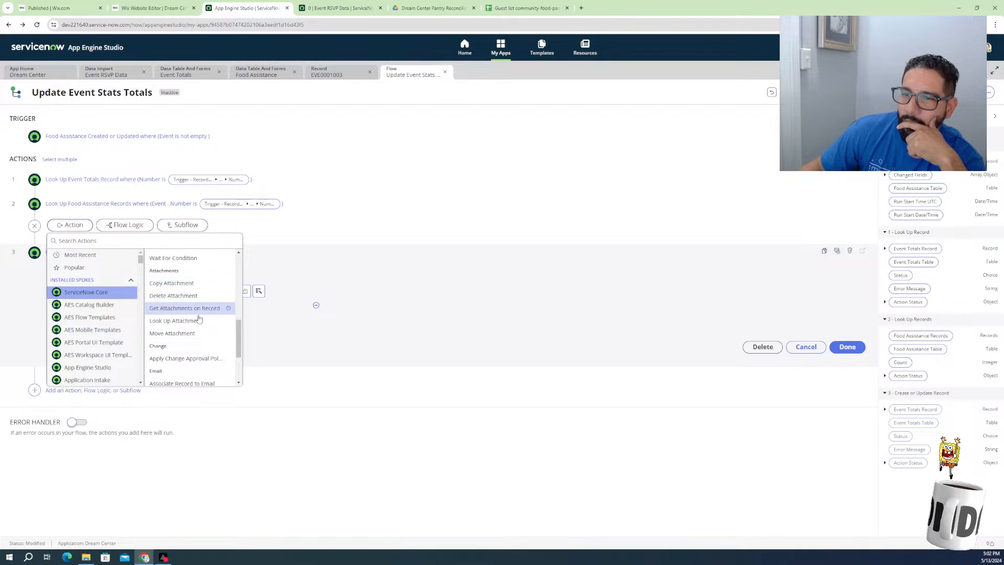
scroll(197, 345, "down", 2)
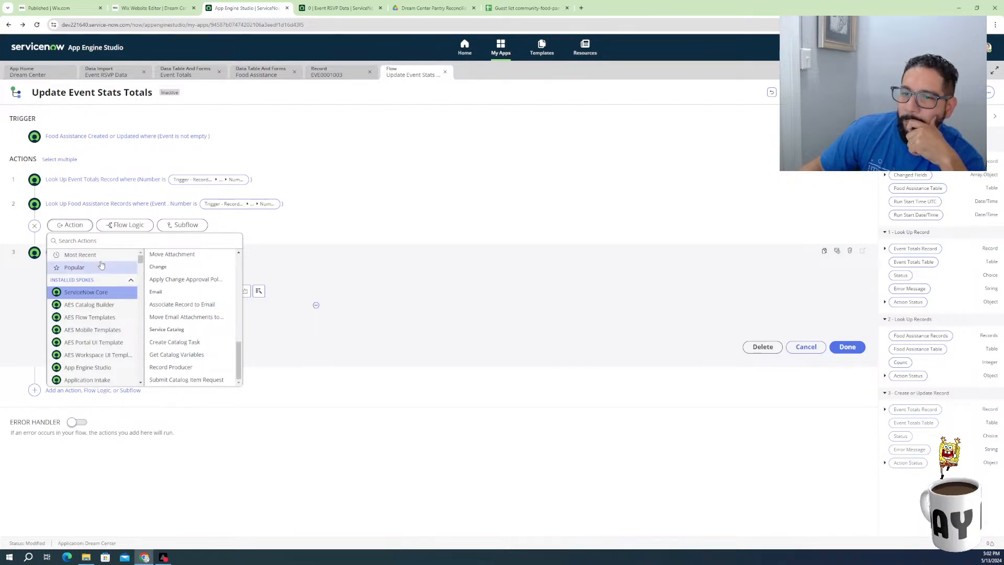
Look through the flow logic options and the Global subflows for one to insert after the Food Assistance lookup, and close the list
left_click(127, 228)
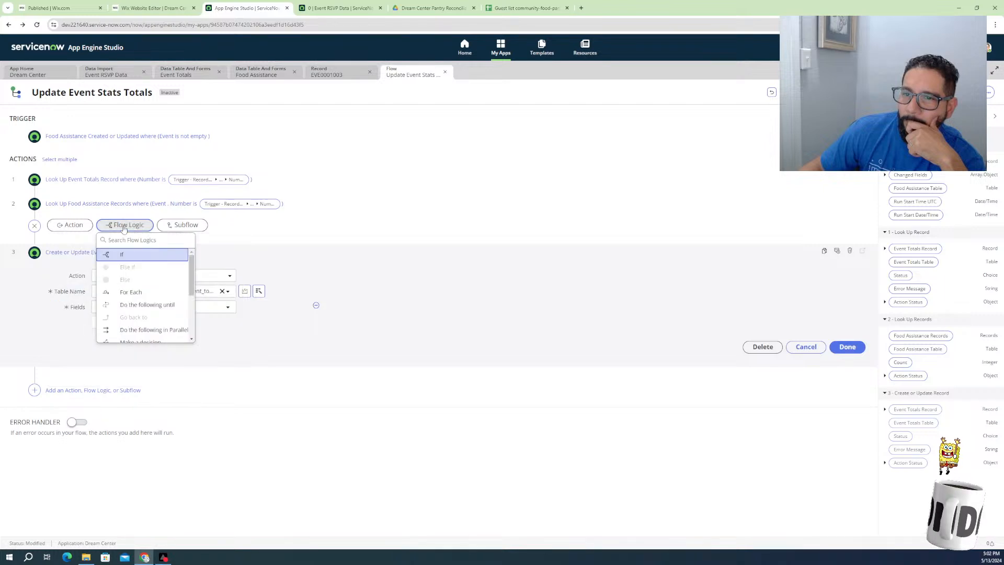
scroll(142, 283, "down", 1)
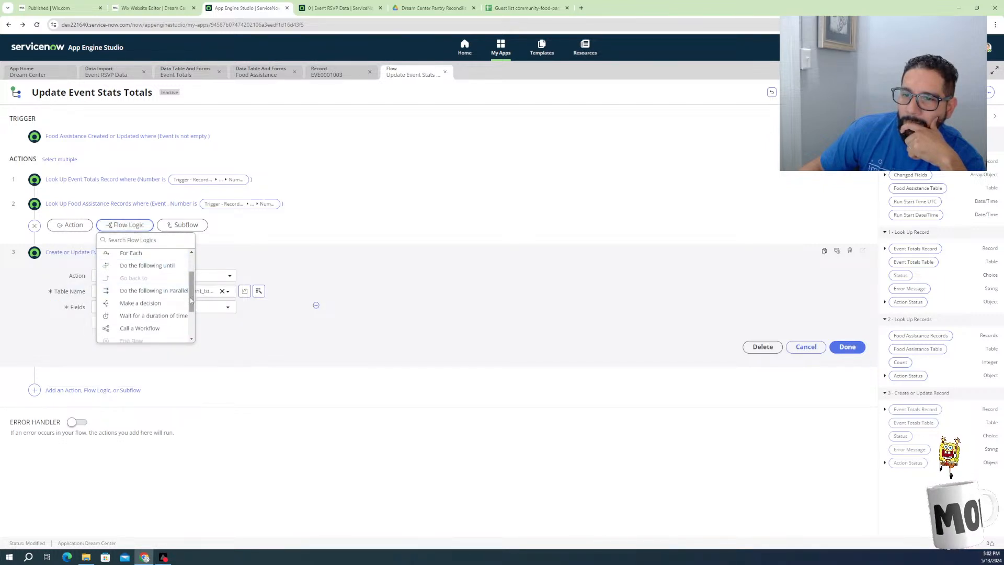
scroll(173, 306, "down", 1)
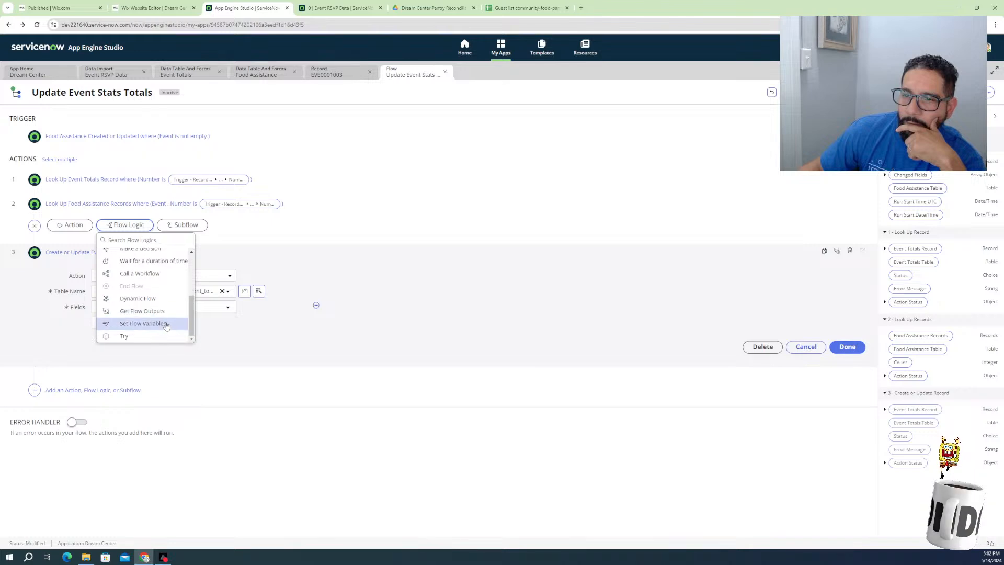
scroll(155, 329, "down", 1)
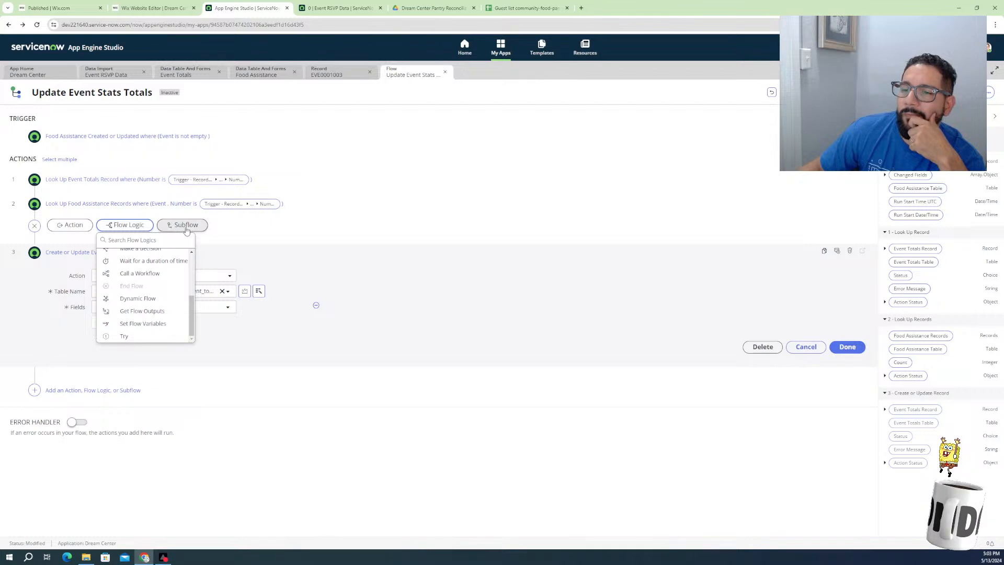
left_click(188, 226)
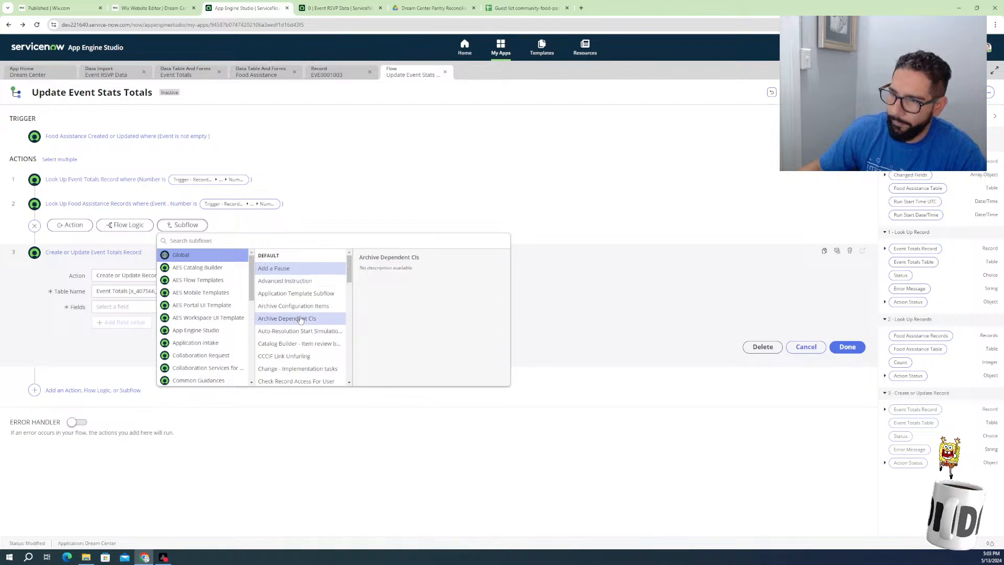
scroll(306, 325, "down", 3)
scroll(306, 325, "down", 6)
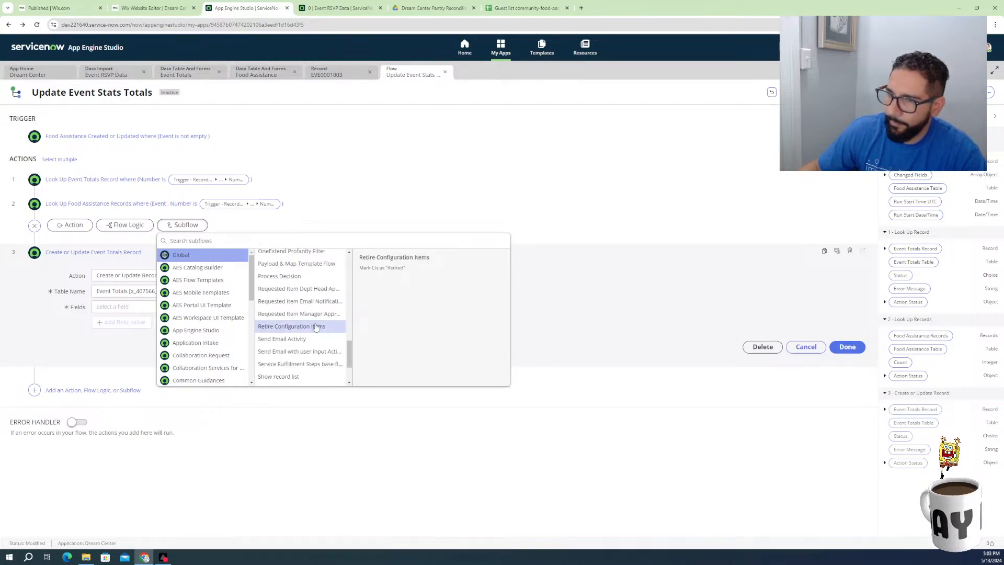
scroll(316, 327, "down", 3)
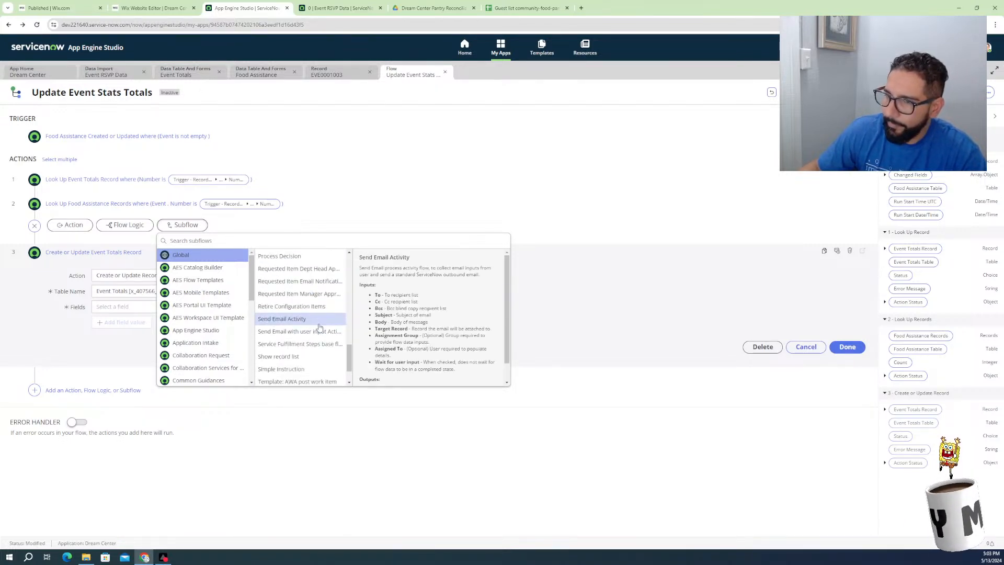
left_click(318, 418)
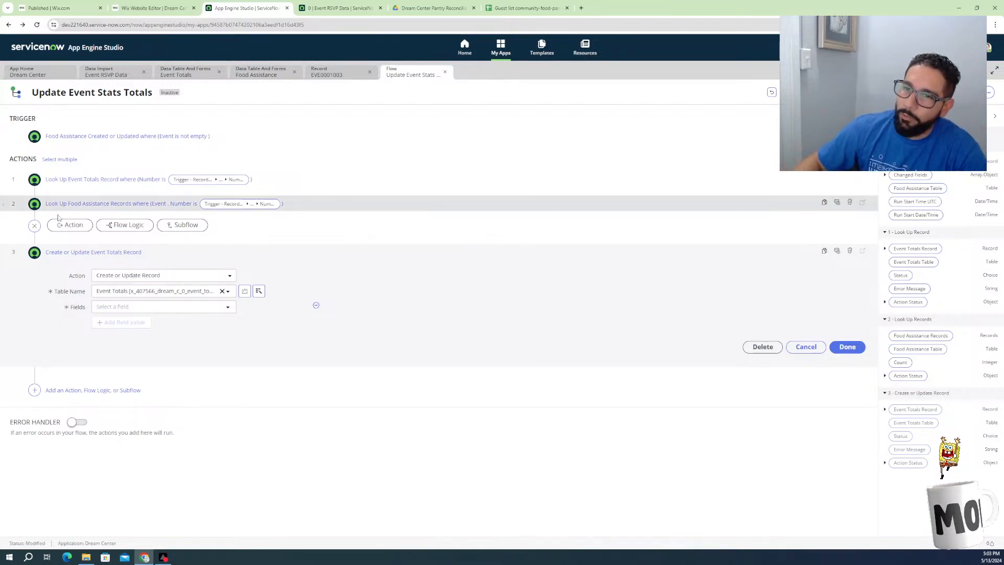
Check the Food Assistance lookup's settings, and set Families Served in the Create or Update Record action to that lookup's Count
left_click(98, 205)
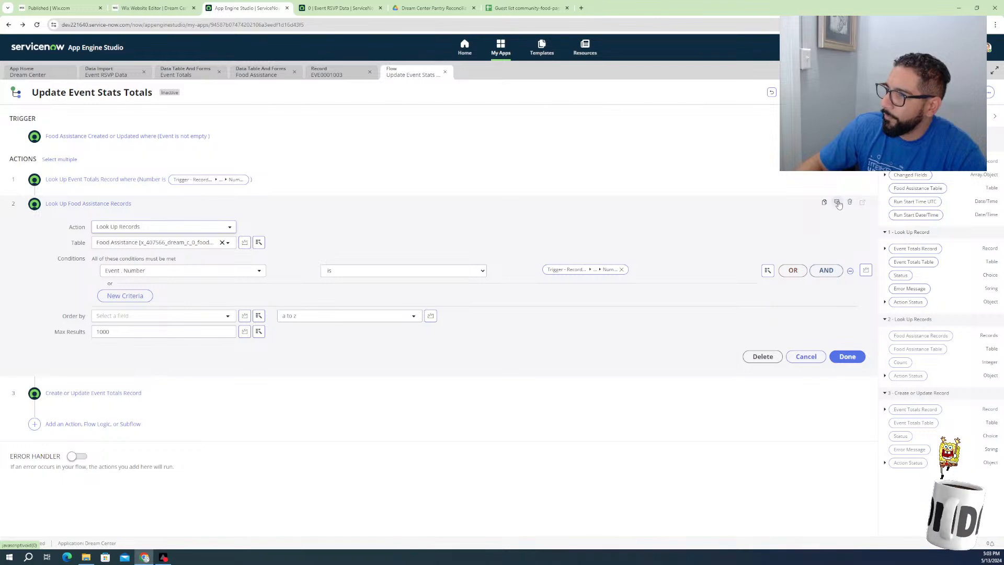
left_click(847, 356)
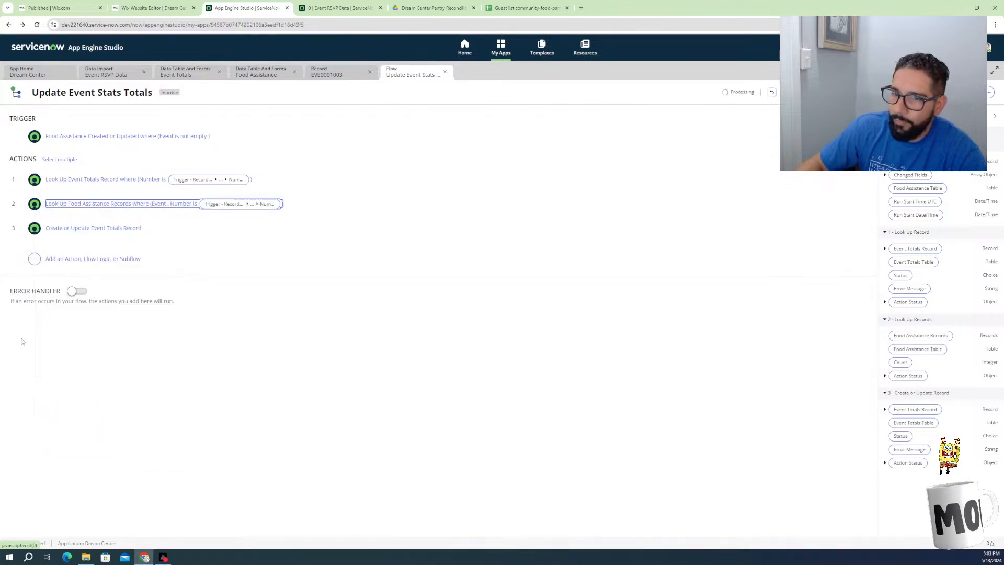
left_click(69, 230)
left_click(156, 283)
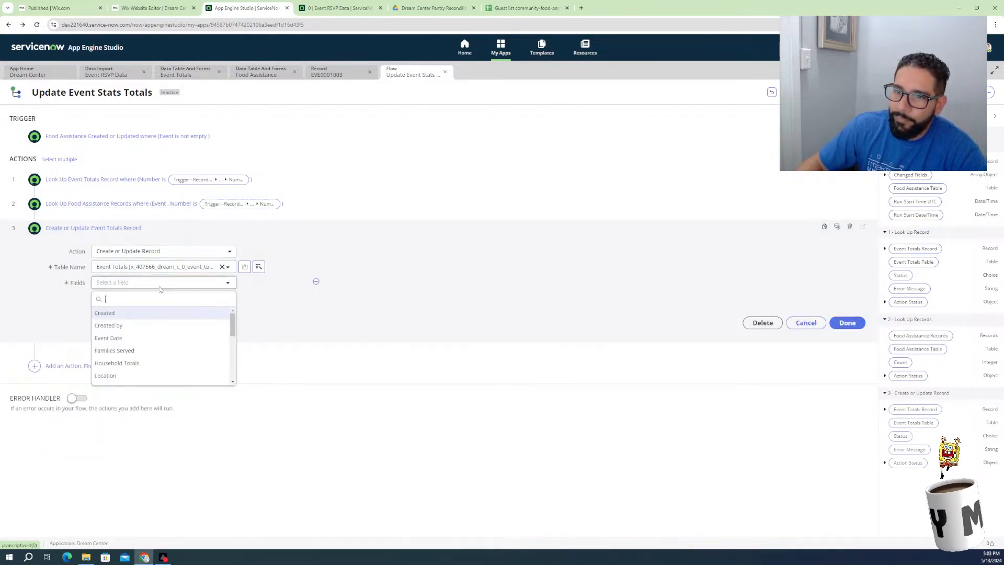
left_click(126, 351)
left_click(272, 283)
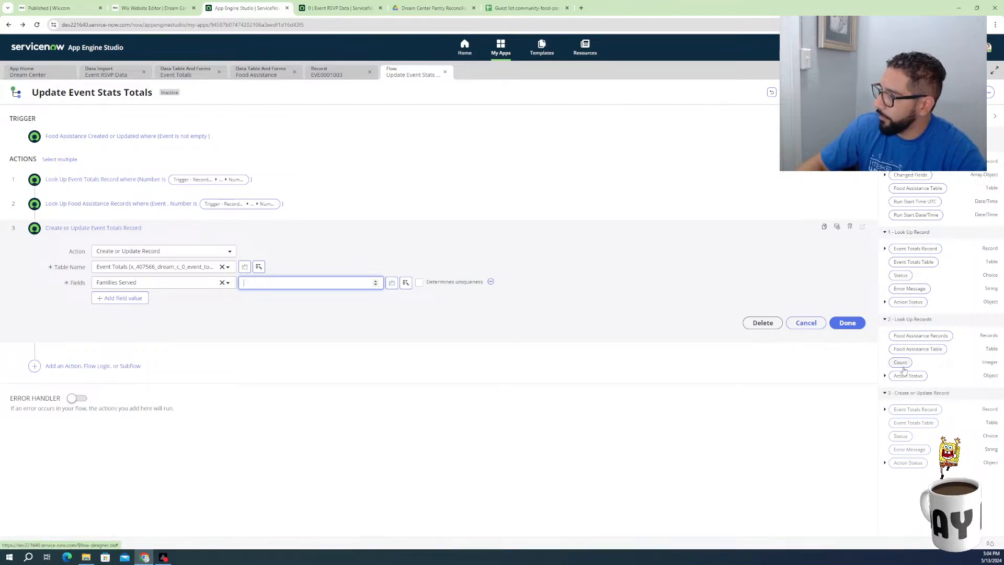
left_click_drag(902, 363, 317, 287)
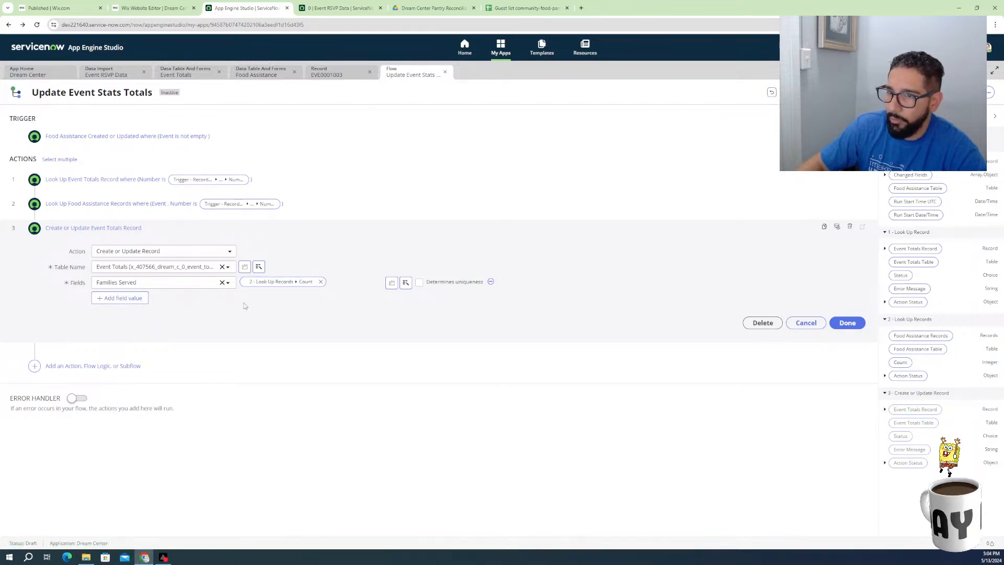
left_click(885, 376)
left_click(886, 377)
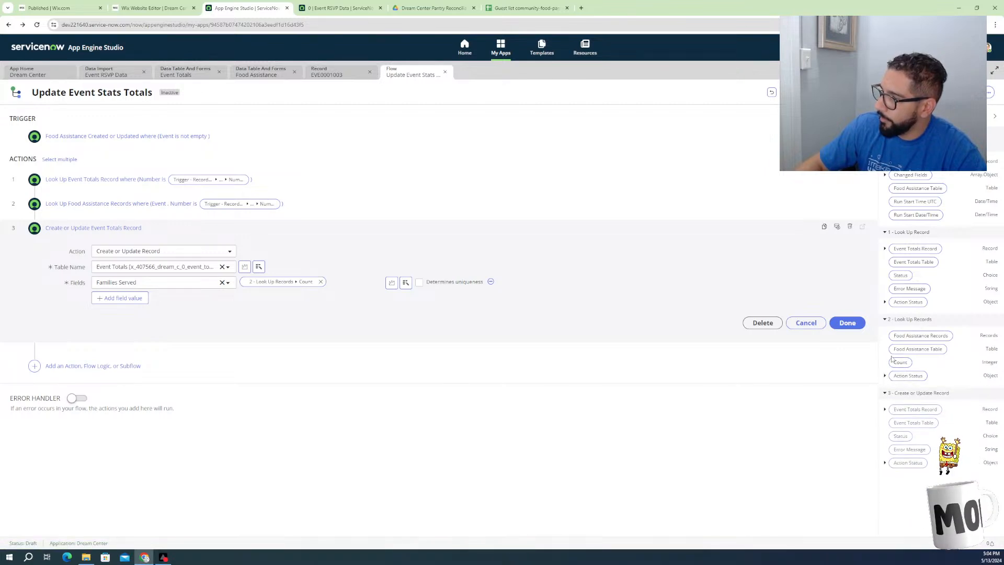
Add Household Totals as the second field in the Create or Update Record action
left_click(100, 299)
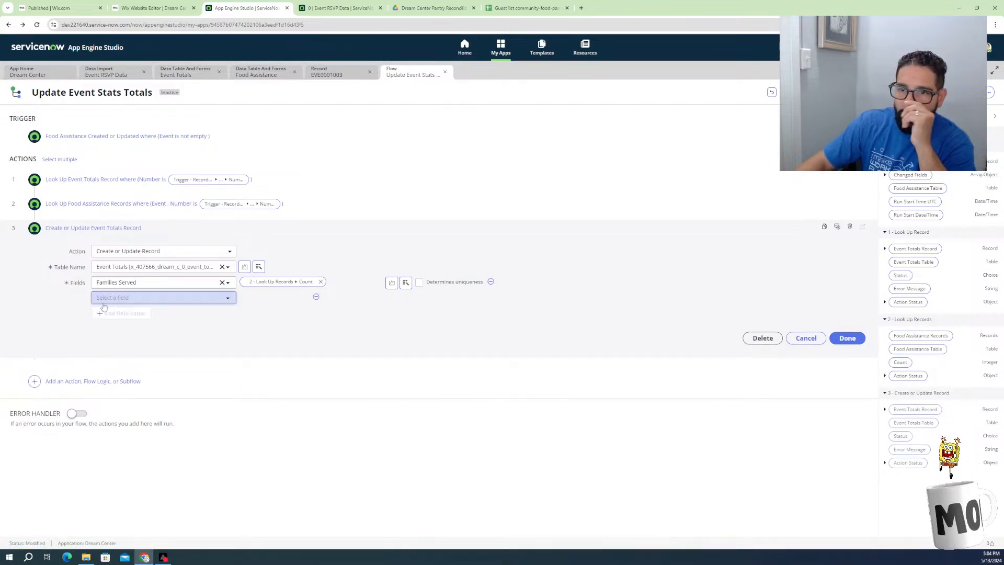
left_click(142, 300)
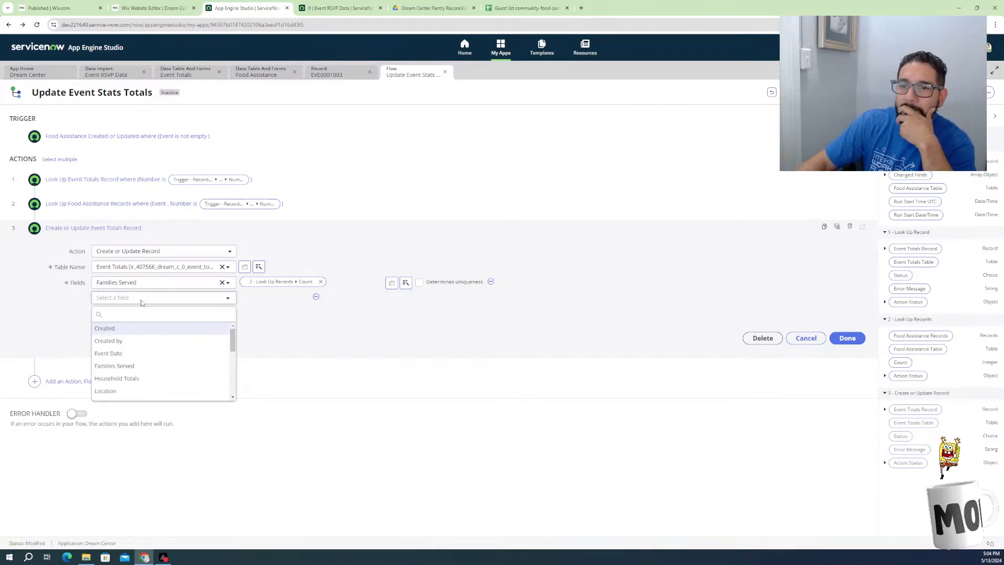
left_click(142, 380)
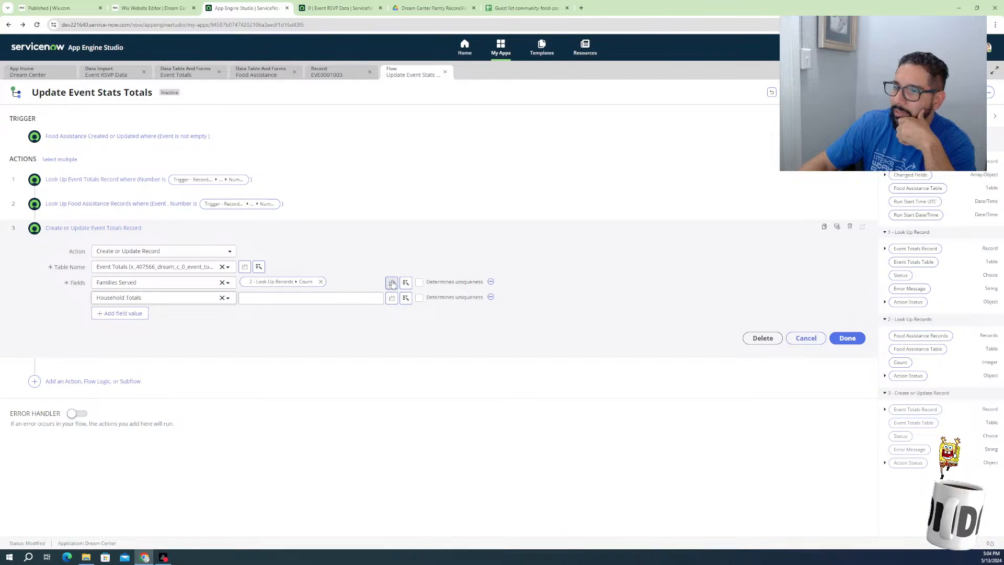
Insert a For Each loop after the Food Assistance lookup, iterating over that lookup's Food Assistance Records
left_click(419, 283)
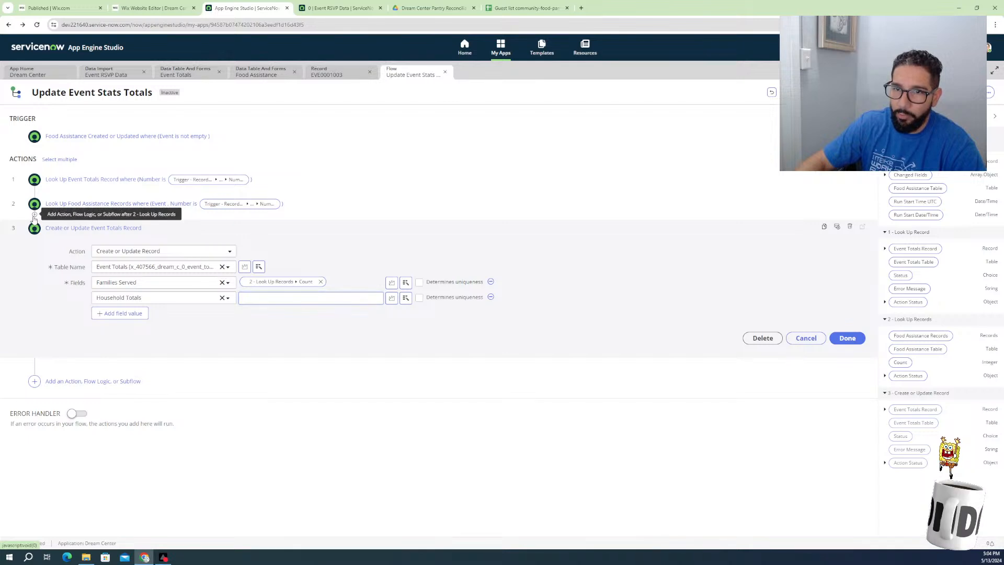
left_click(34, 216)
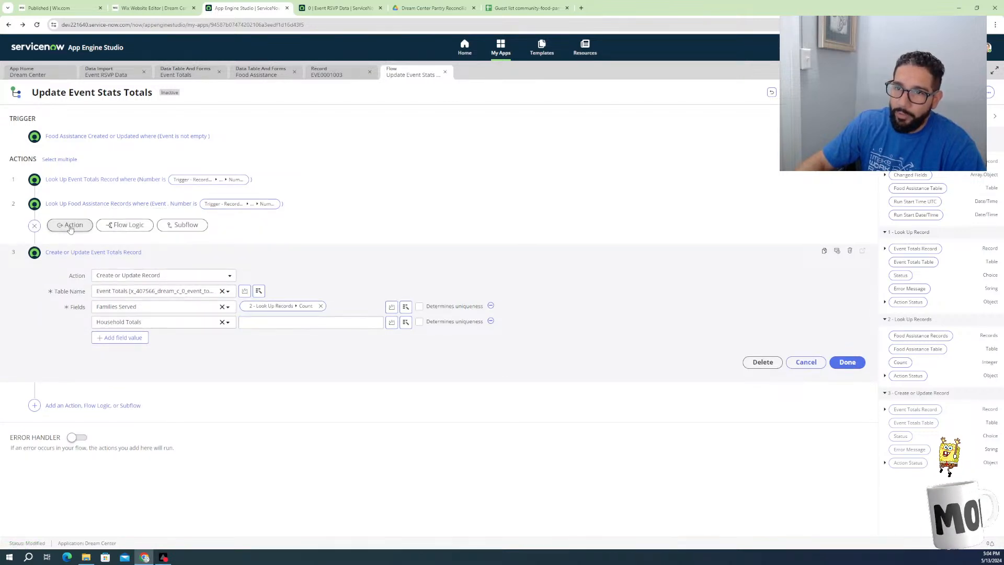
left_click(124, 225)
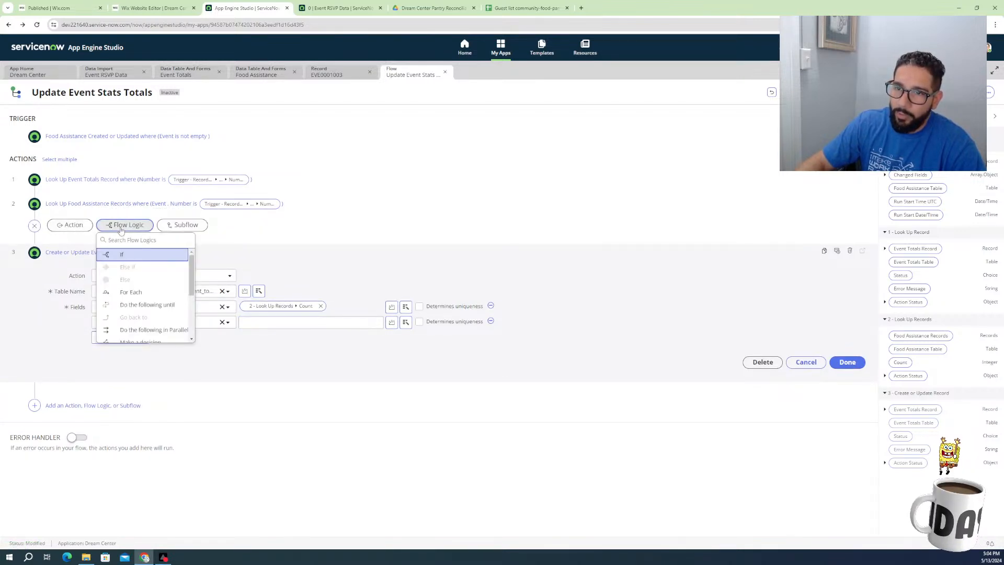
left_click(128, 291)
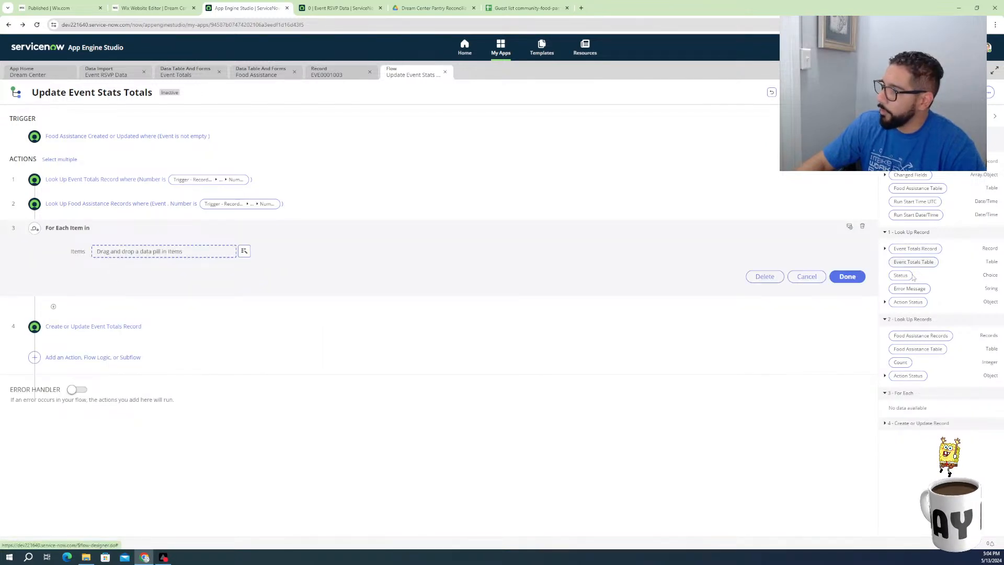
left_click_drag(919, 338, 193, 256)
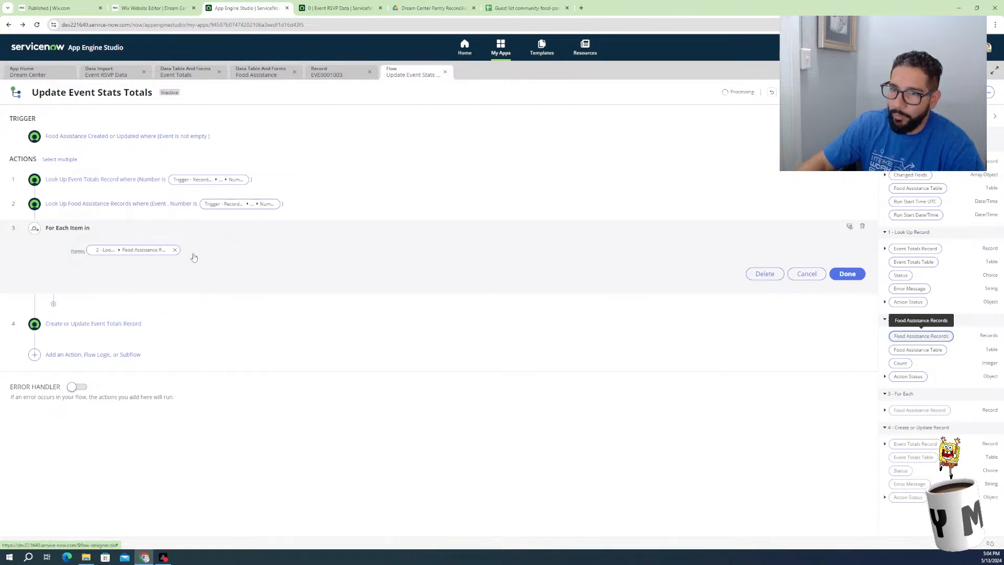
Add a Set Flow Variables step inside the For Each loop, with one variable row
left_click(55, 305)
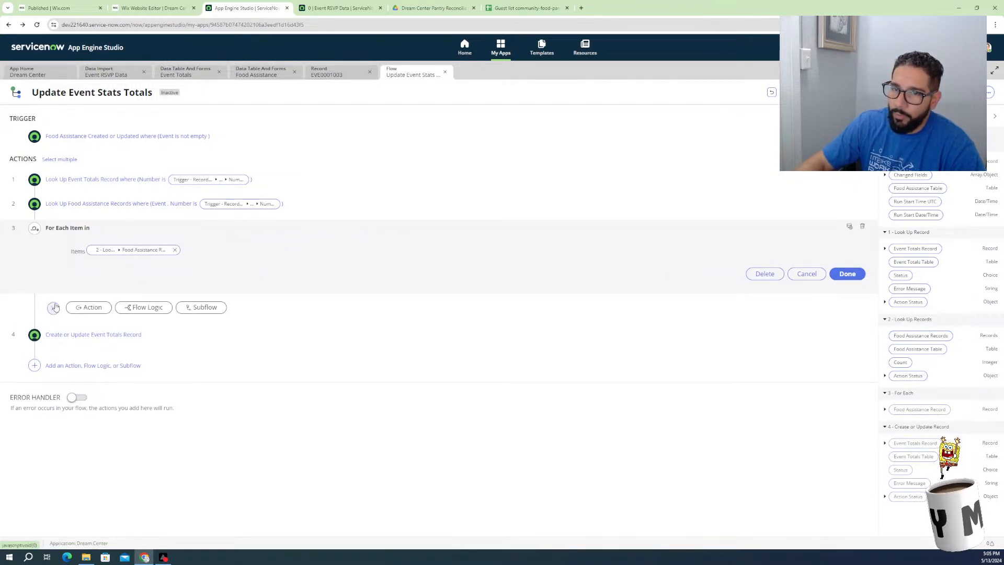
left_click(140, 308)
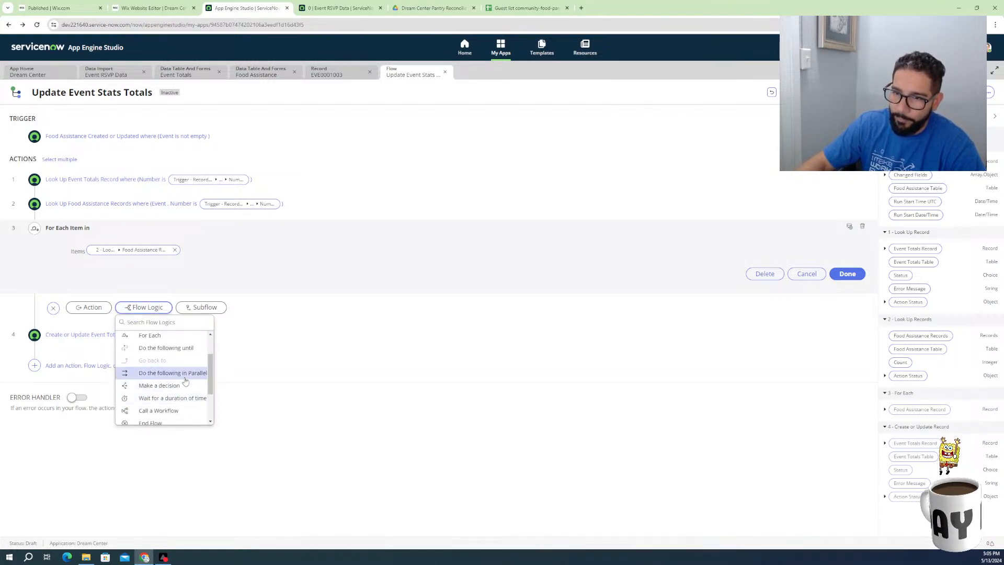
scroll(180, 398, "down", 2)
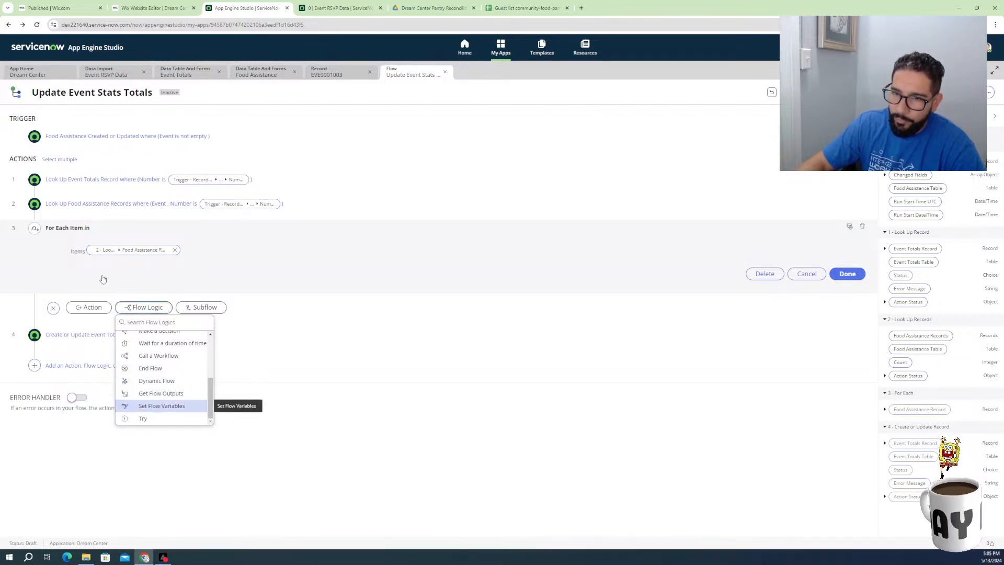
left_click(162, 406)
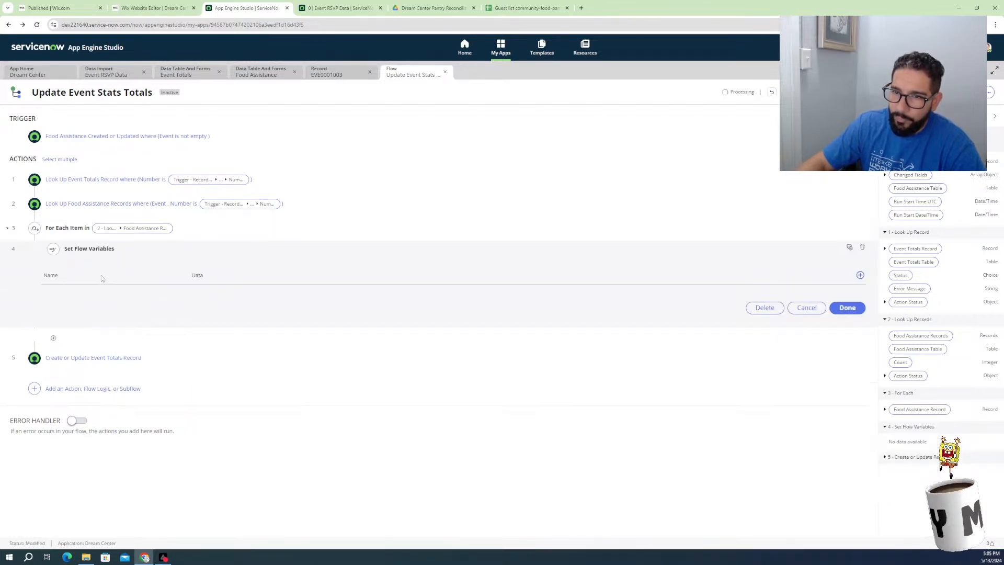
left_click(860, 275)
left_click(125, 303)
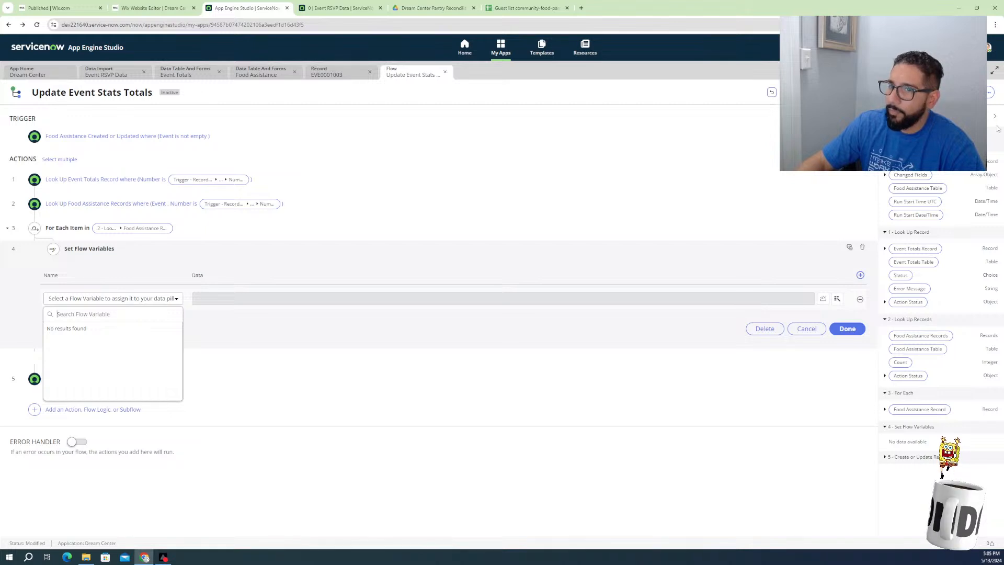
Create an Integer flow variable labelled HouseholdCount and choose it as the variable in the Set Flow Variables step
left_click(990, 93)
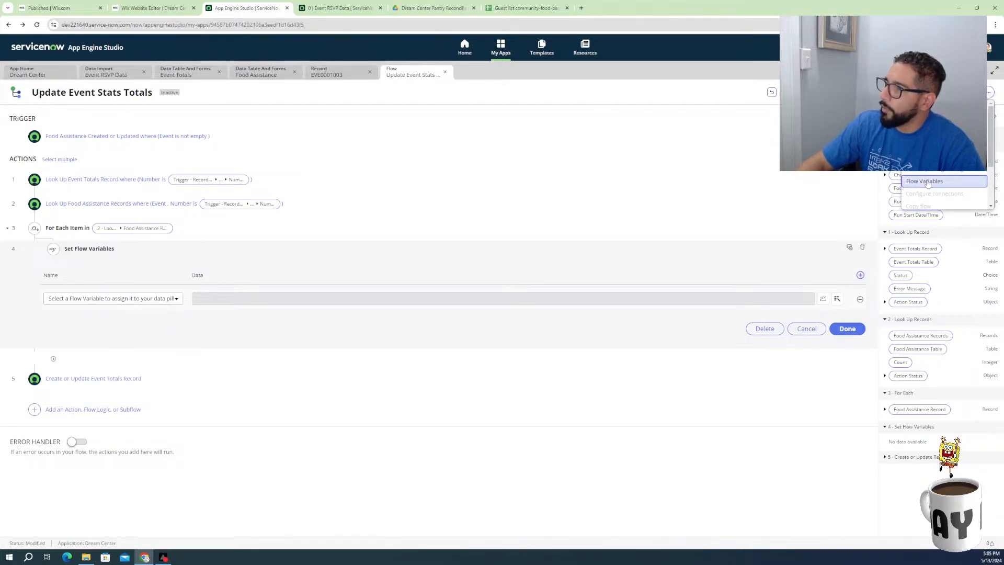
left_click(896, 181)
left_click(631, 141)
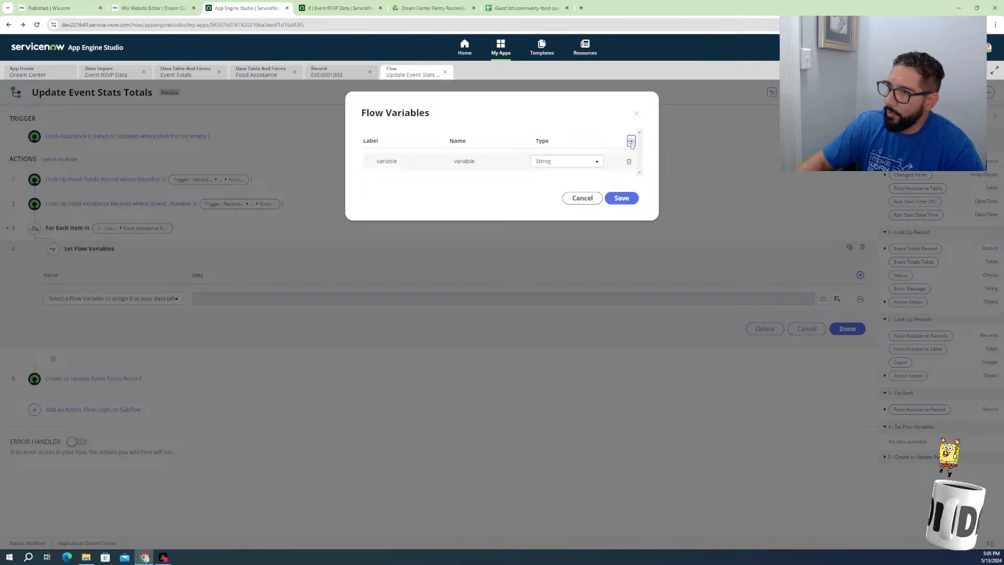
left_click(407, 162)
double_click(407, 162)
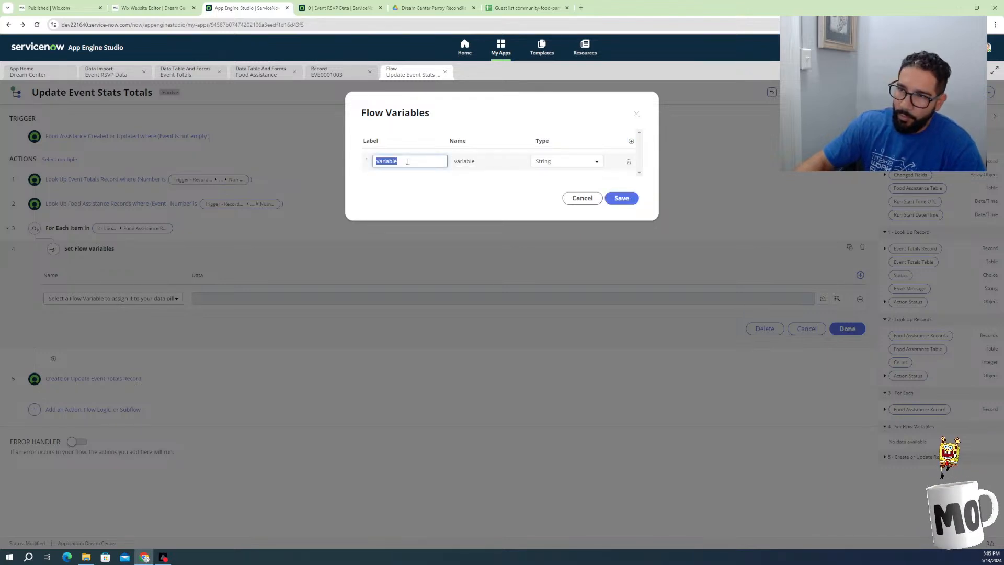
type("Househ")
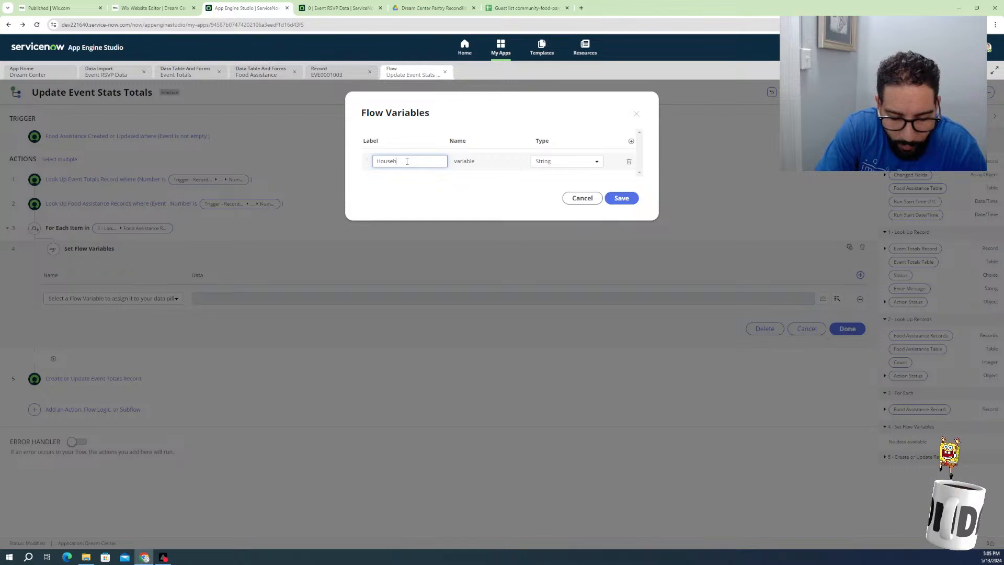
type("oldCount")
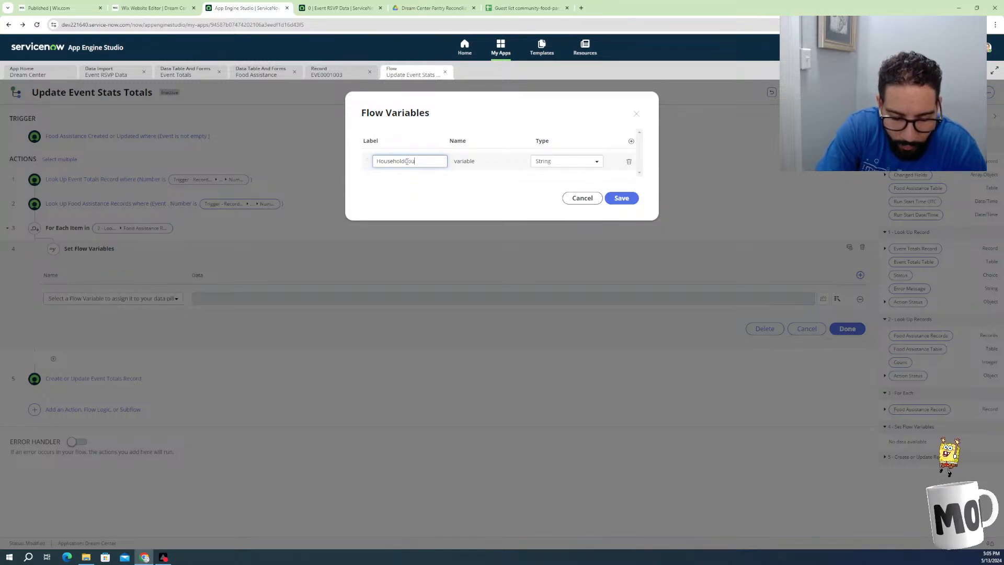
left_click(538, 163)
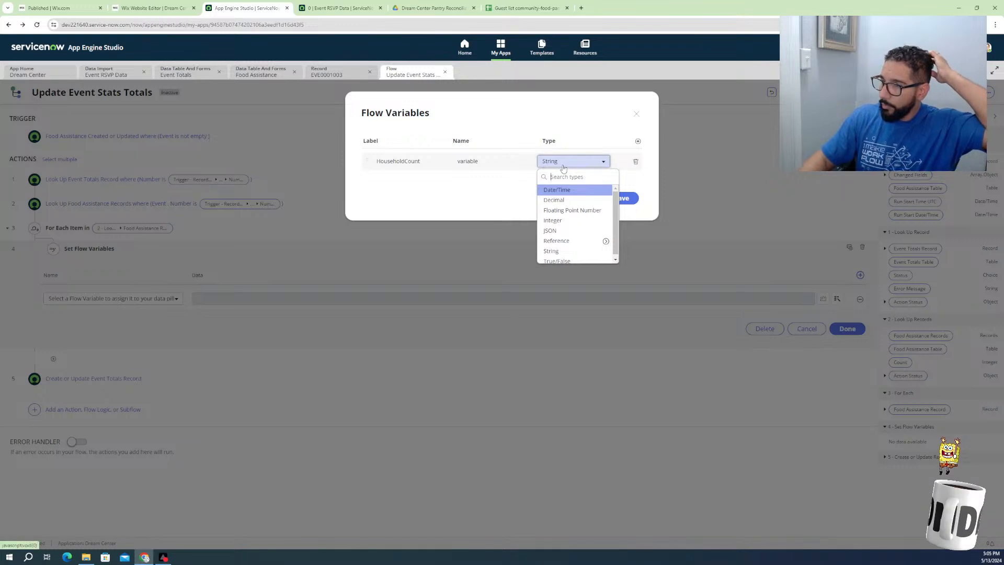
left_click(561, 220)
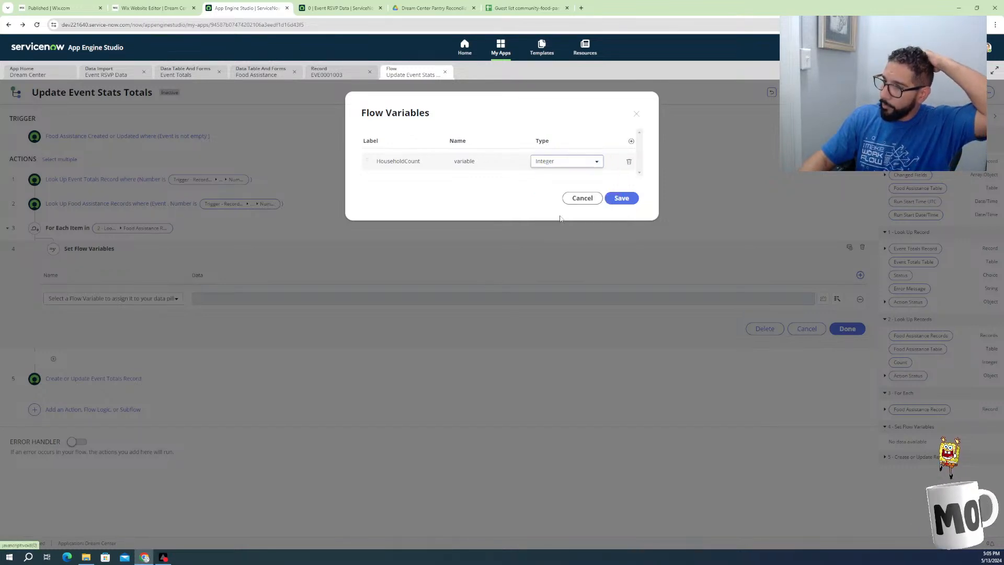
left_click(622, 202)
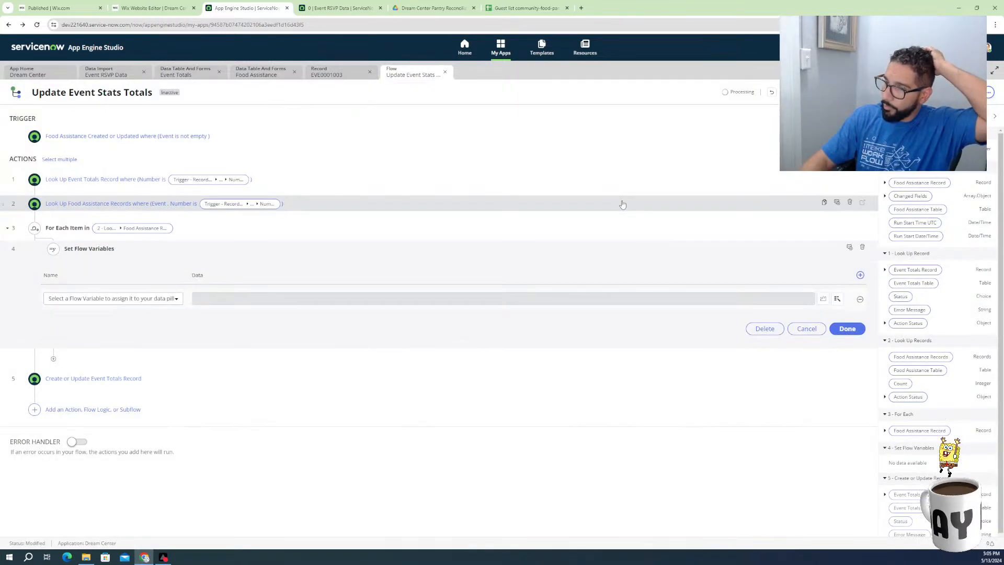
left_click(164, 299)
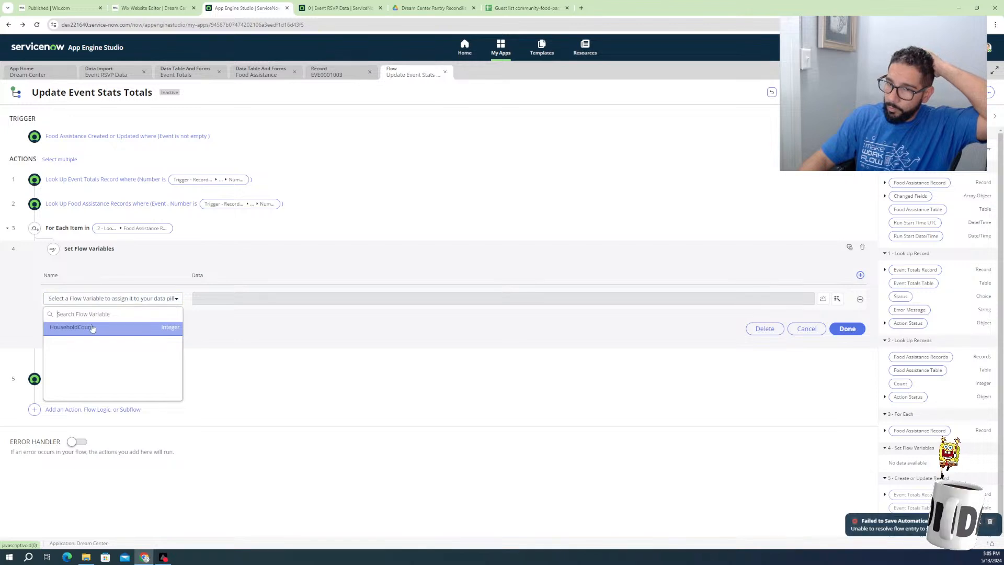
left_click(90, 327)
Set the HouseholdCount data to Household Totals from the looked-up Event Totals record
left_click(274, 299)
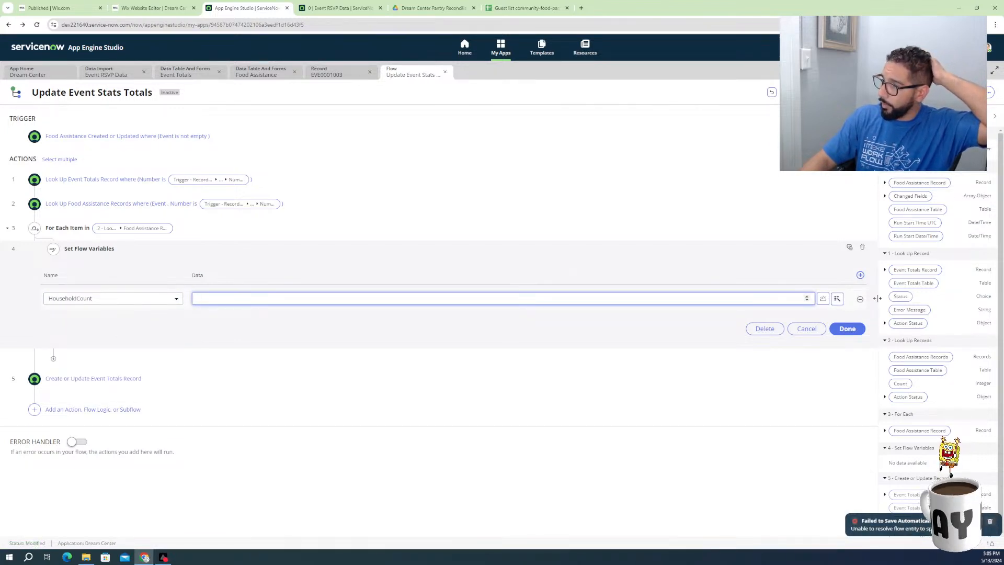
left_click(886, 271)
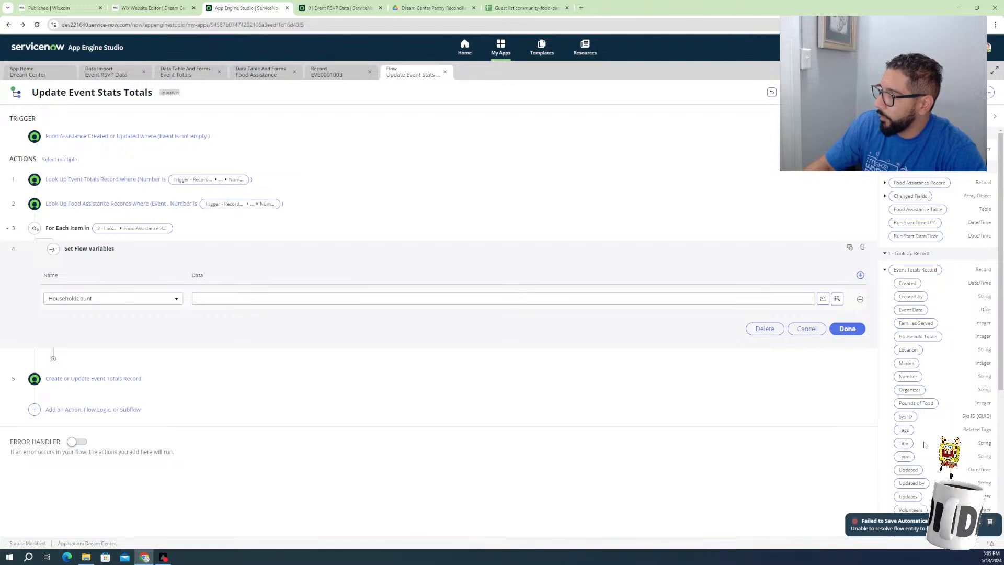
left_click_drag(928, 339, 543, 300)
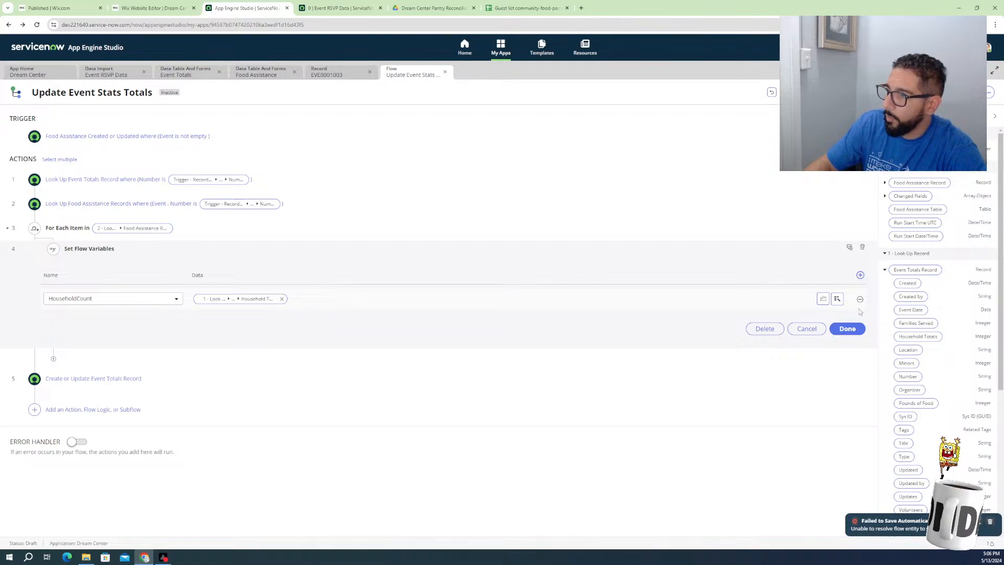
Examine the Math transforms available for the Household Totals value, including Add, Round, Subtract and To Fixed, and cancel without applying one
left_click(275, 299)
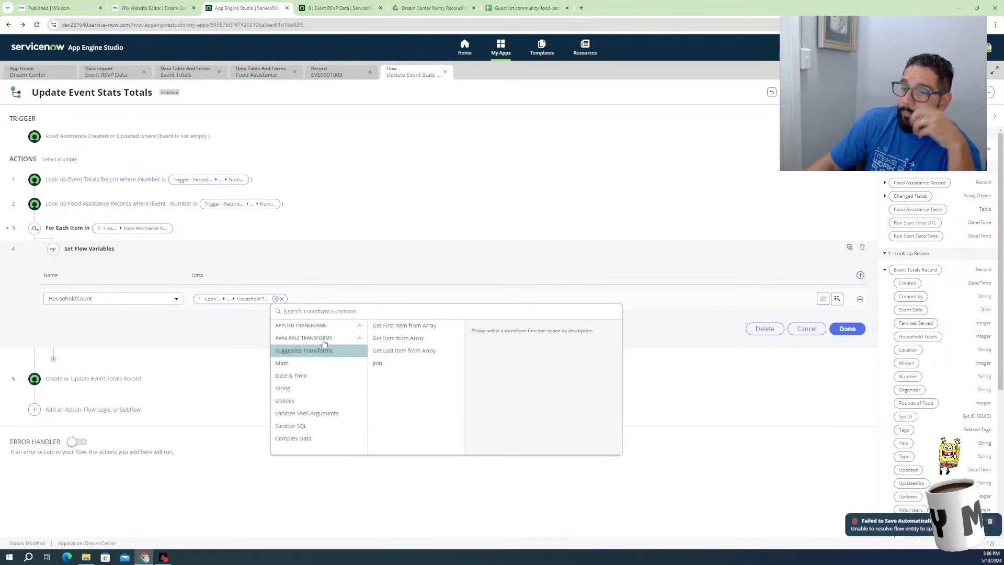
left_click(289, 363)
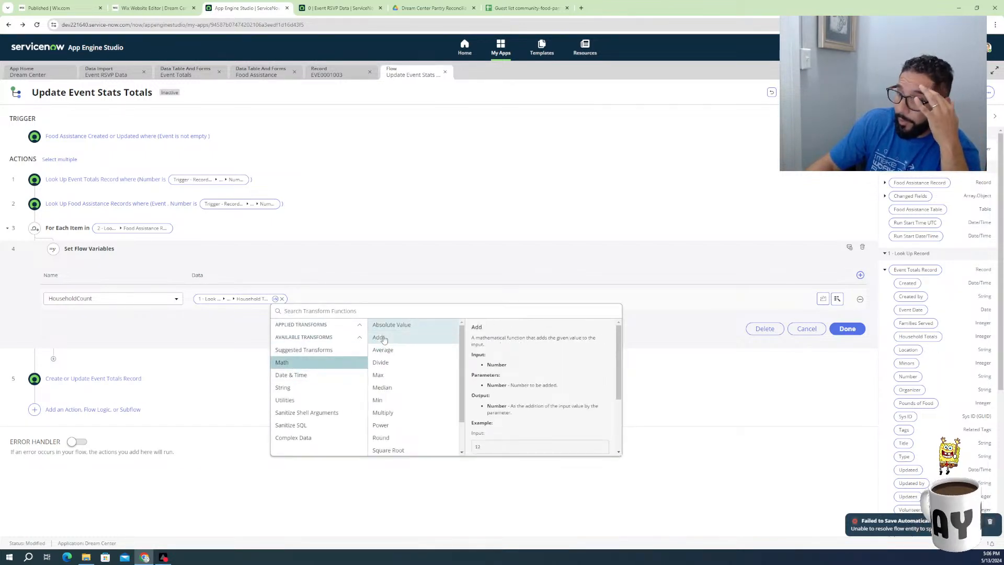
left_click(384, 339)
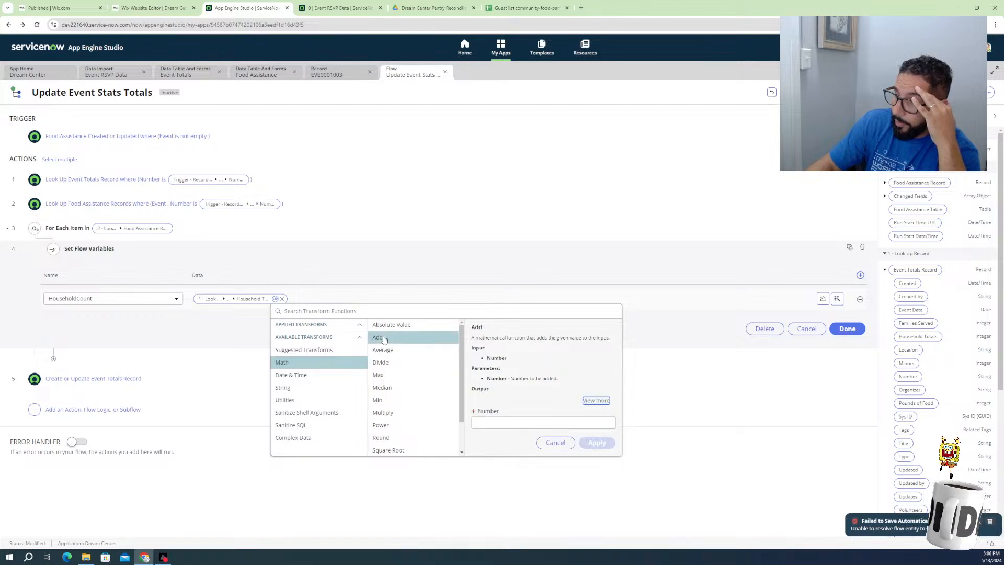
left_click(499, 422)
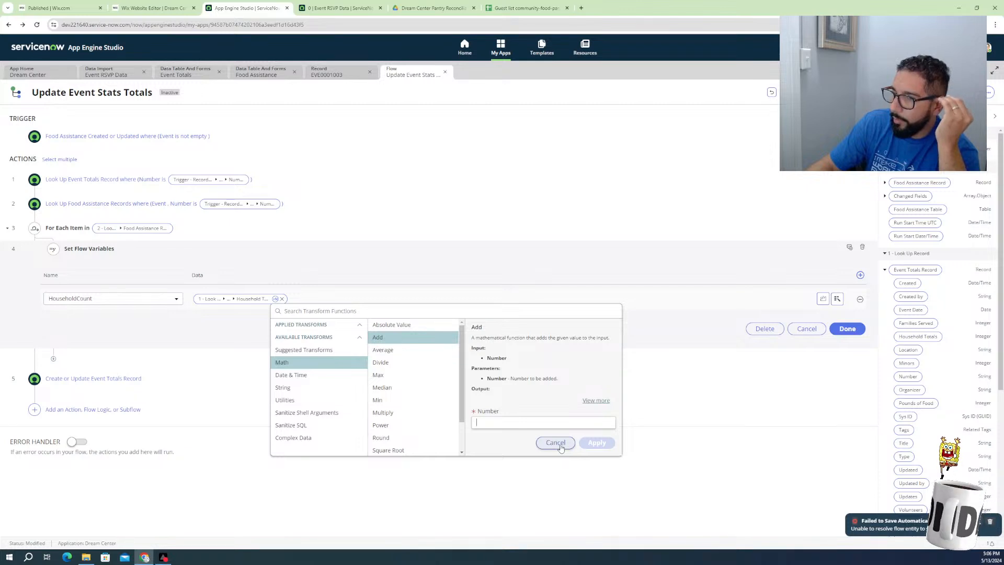
scroll(413, 397, "down", 2)
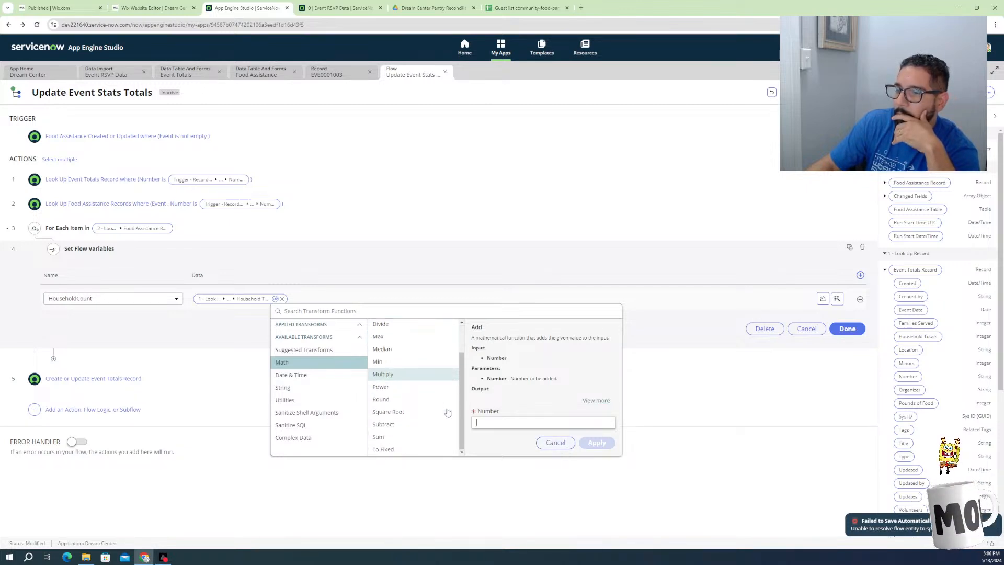
left_click(381, 400)
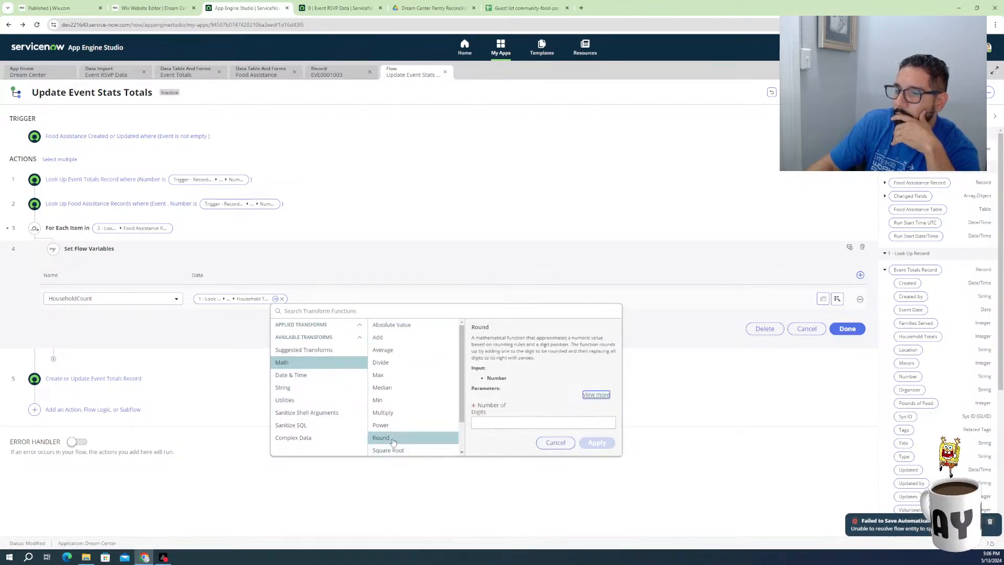
left_click(392, 437)
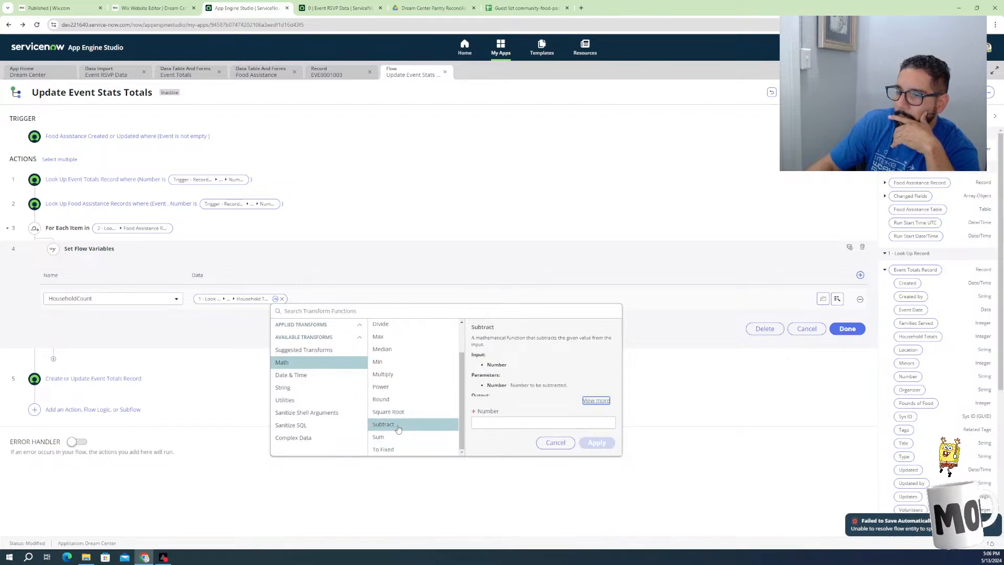
left_click(393, 450)
scroll(406, 376, "up", 3)
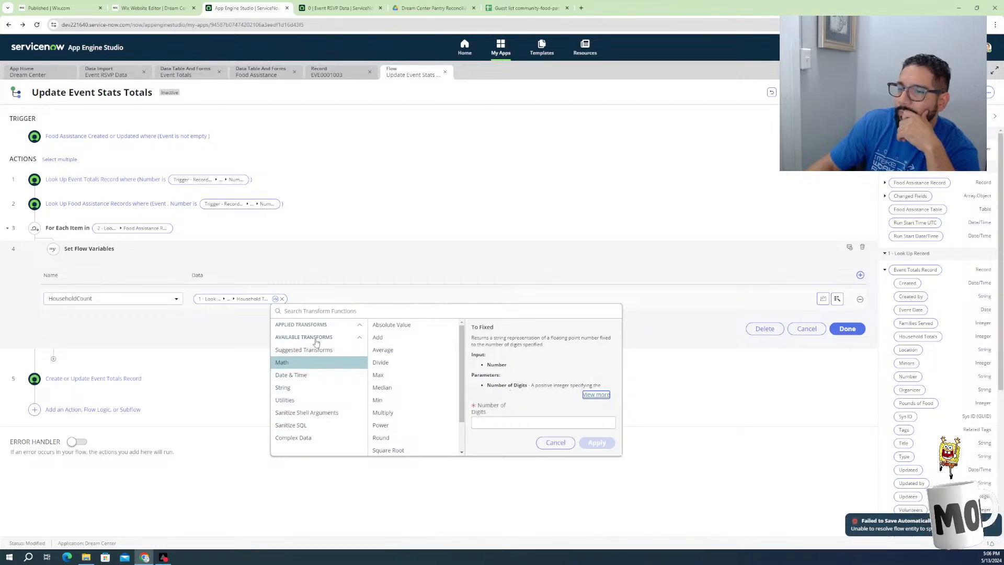
left_click(555, 443)
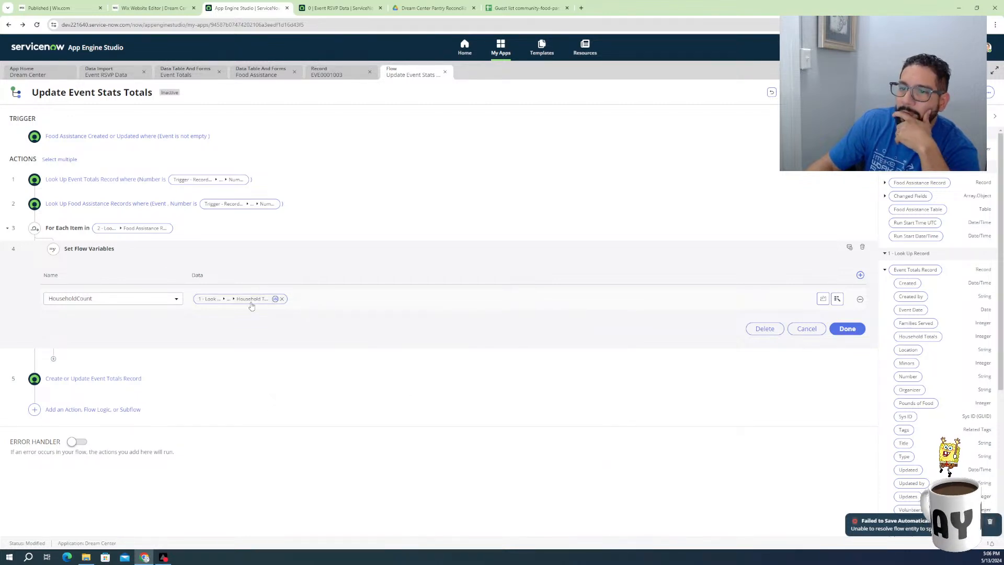
Clear the HouseholdCount data value and switch it to a script, starting a new line below the comment block
left_click(283, 300)
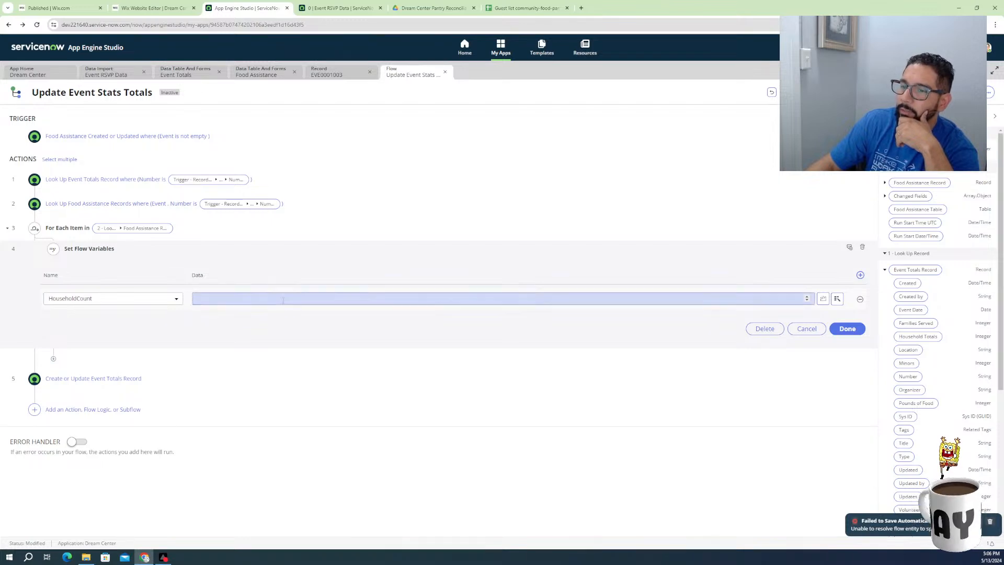
left_click(823, 299)
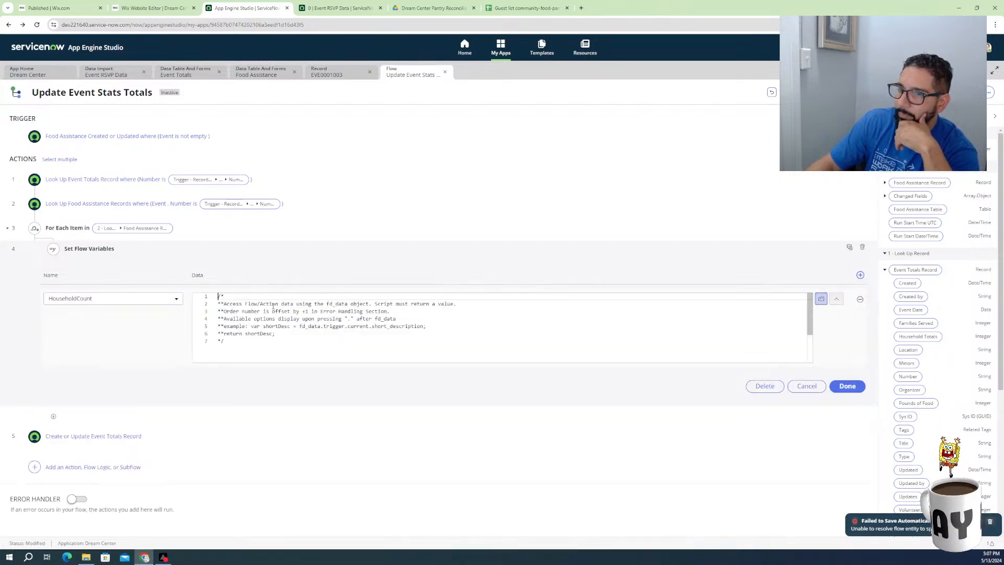
left_click(232, 346)
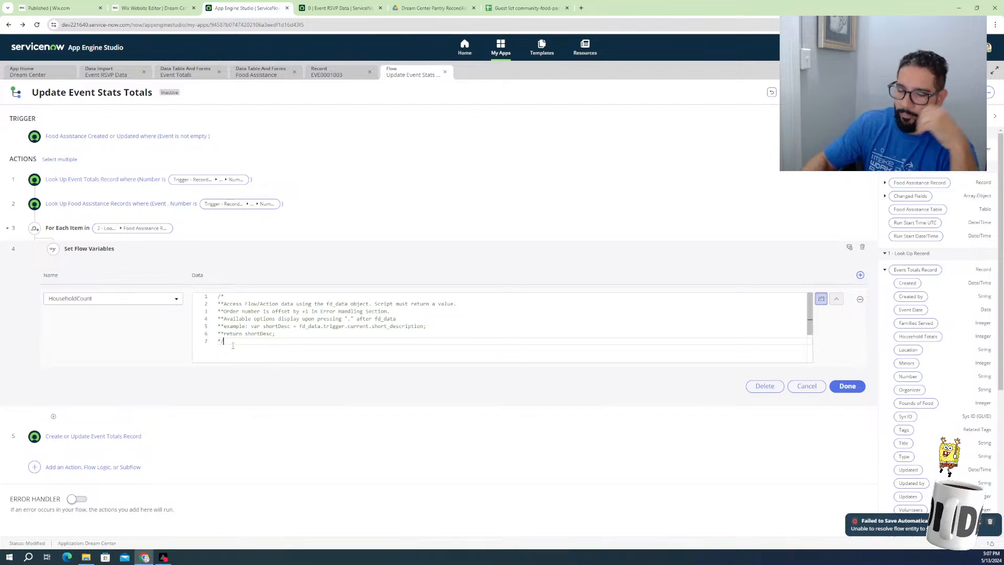
key("Return")
key("Return")
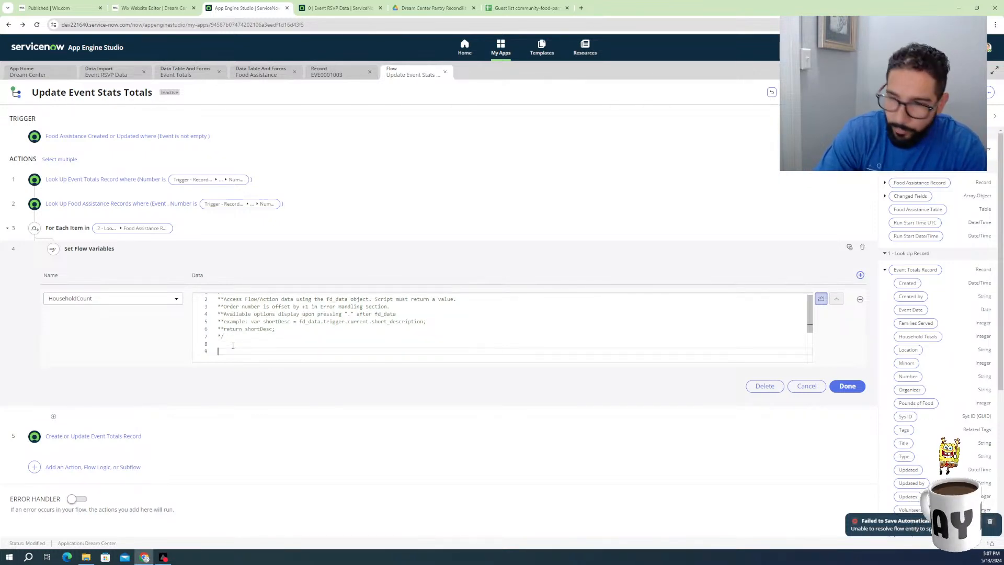
Begin a return statement in the HouseholdCount script that references the second lookup, fd_data and _2__look_up_records
type("return")
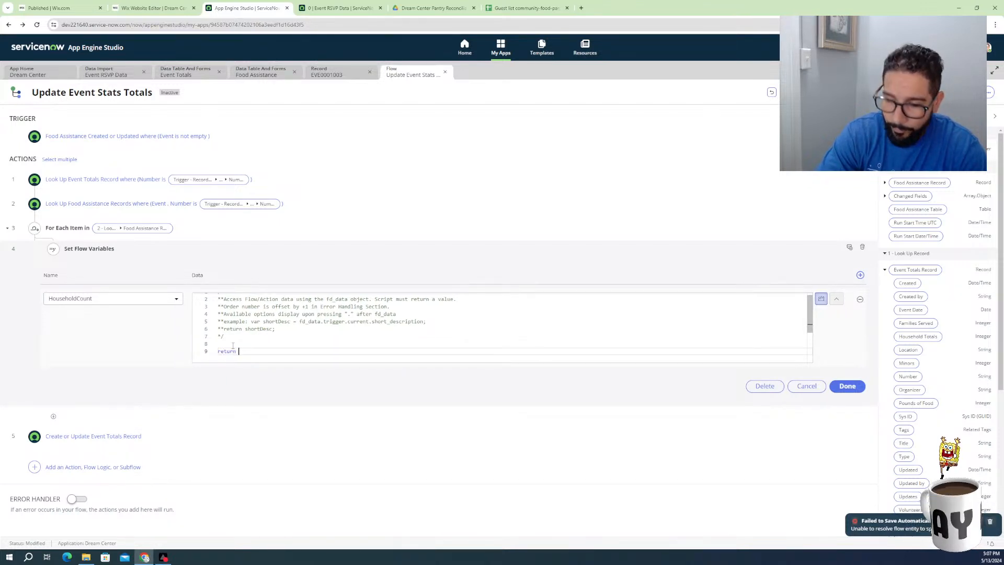
type("fd")
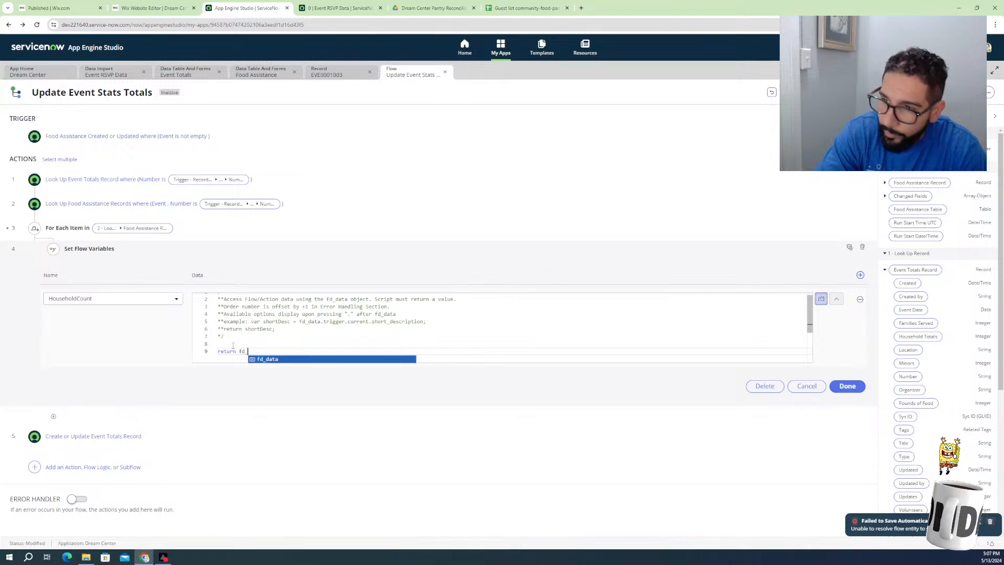
type("_")
key("Return")
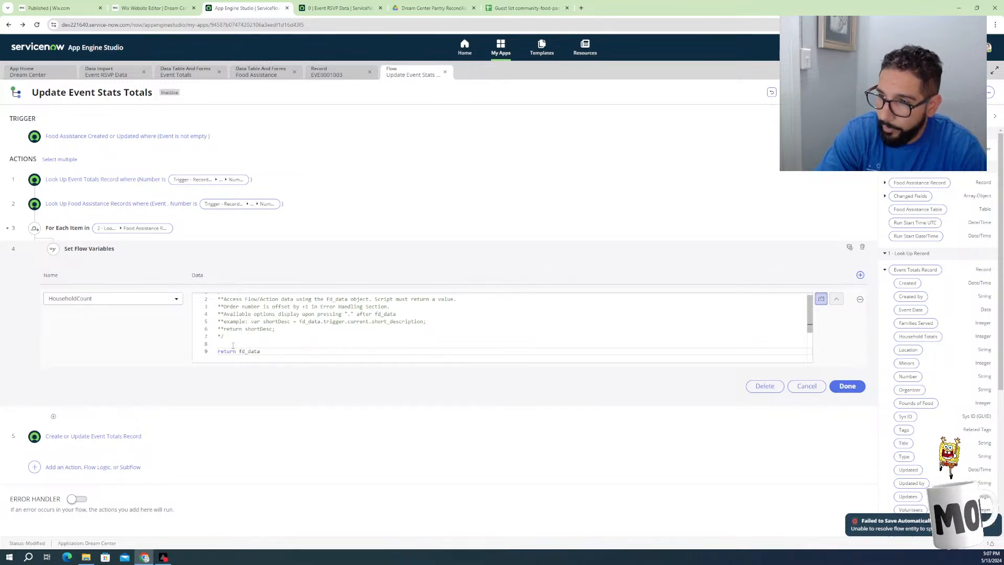
type(".")
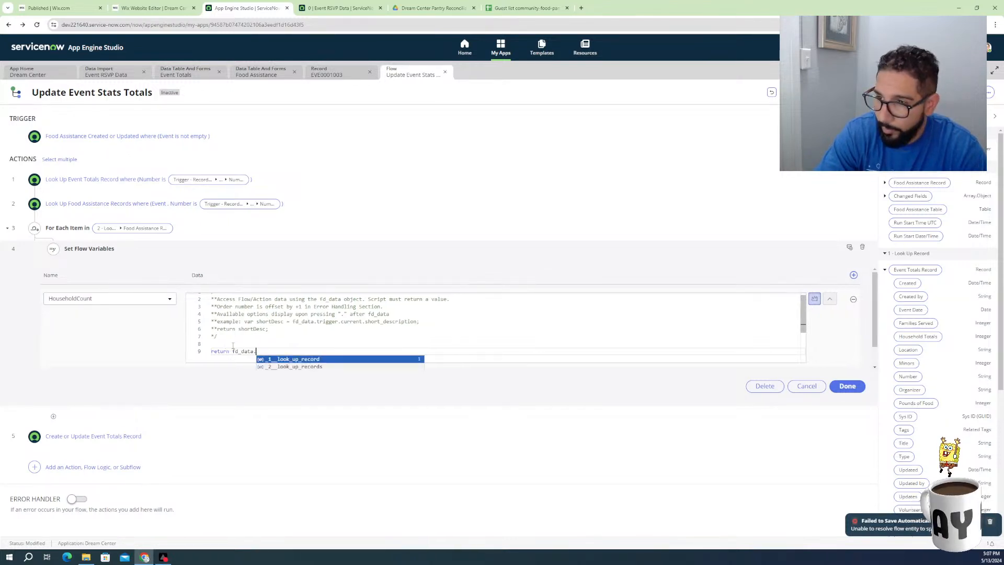
key("Down")
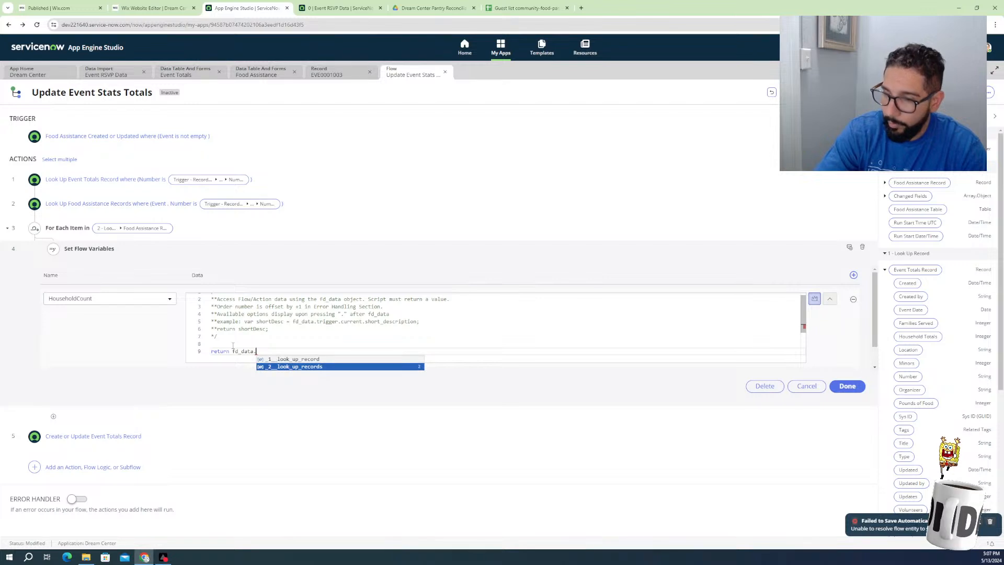
type(".")
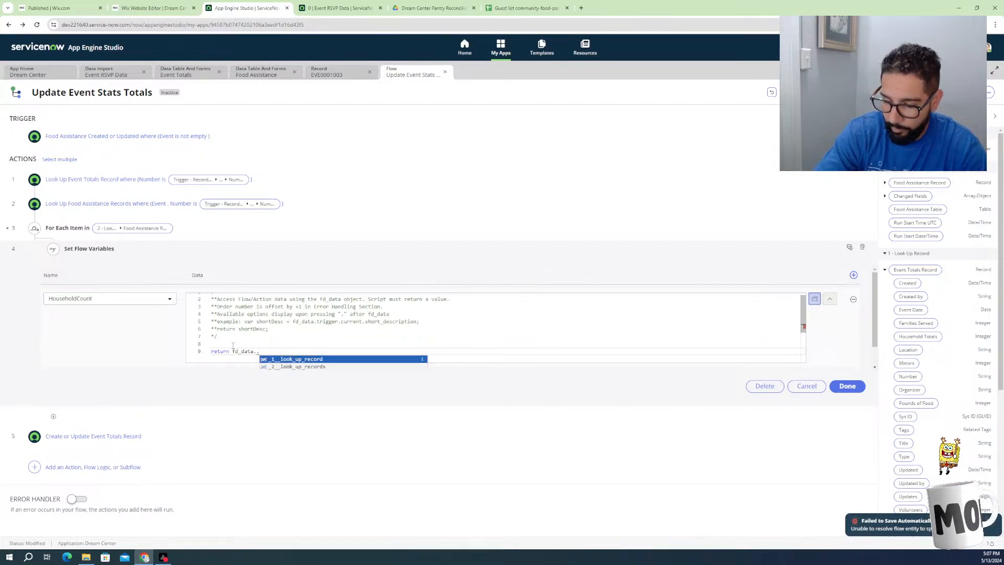
key("Down")
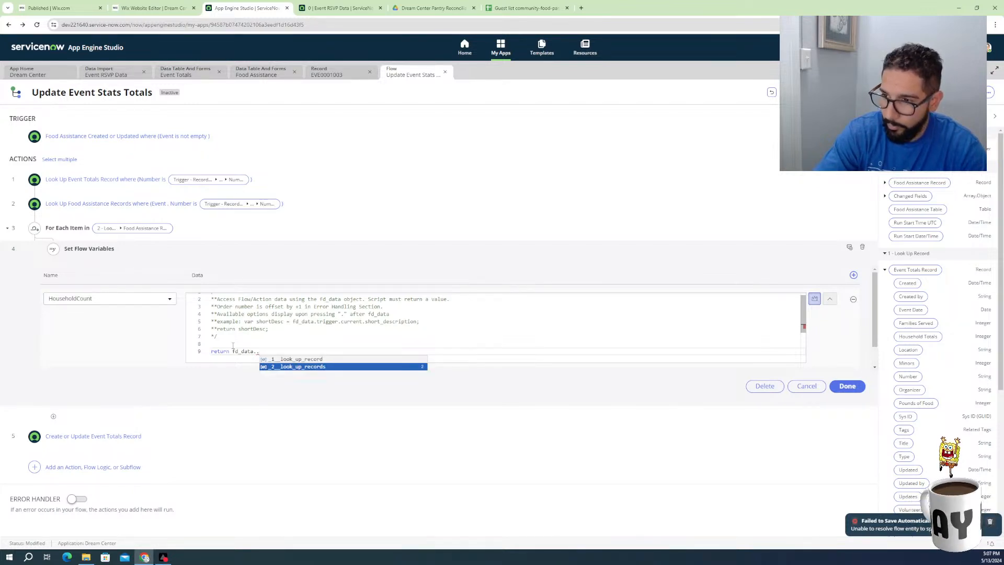
key("Return")
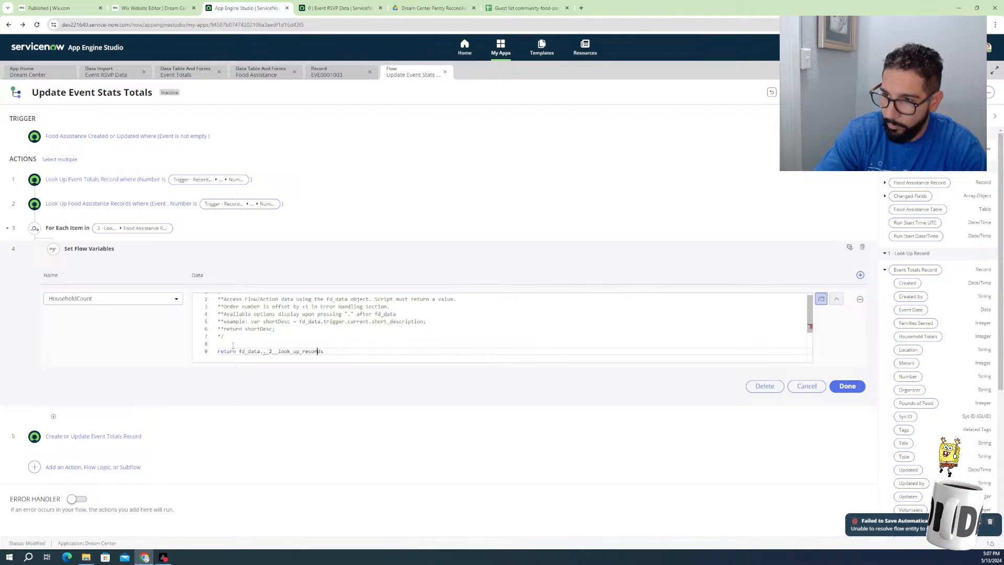
Remove the extra dot before _2__look_up_records in the return statement and go back to the end of the line
key("Left")
key("Left")
key("Left")
key("Left")
key("Left")
key("Left")
key("Left")
key("Left")
key("Left")
key("Left")
key("Left")
key("Left")
key("Left")
key("Left")
key("Left")
key("Left")
key("BackSpace")
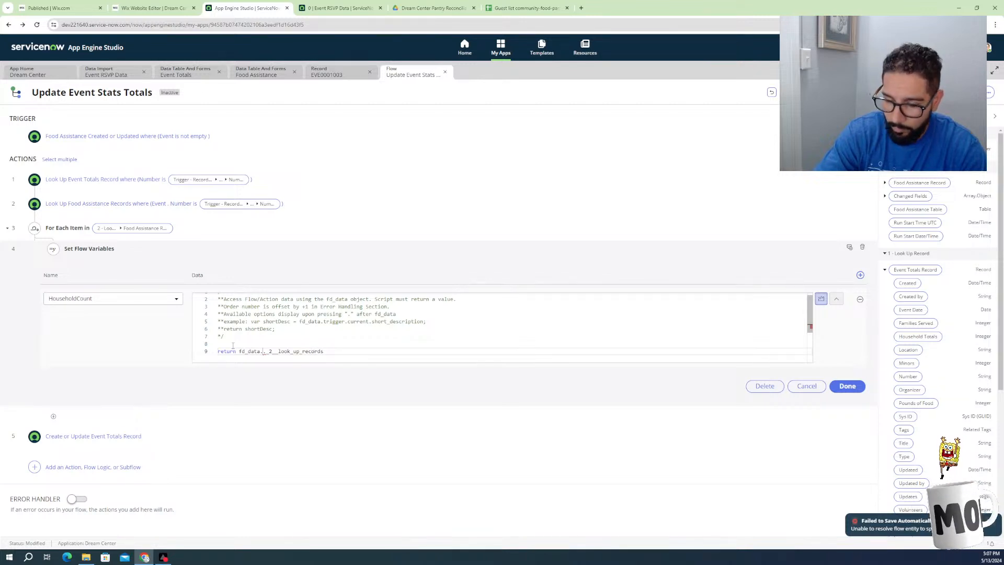
key("Right")
key("Right")
key("Right")
key("Right")
key("Right")
key("Right")
key("Right")
key("Right")
key("Right")
key("Right")
key("Right")
key("Right")
key("Right")
key("Right")
key("Right")
key("Right")
key("Right")
key("Right")
key("Right")
key("Right")
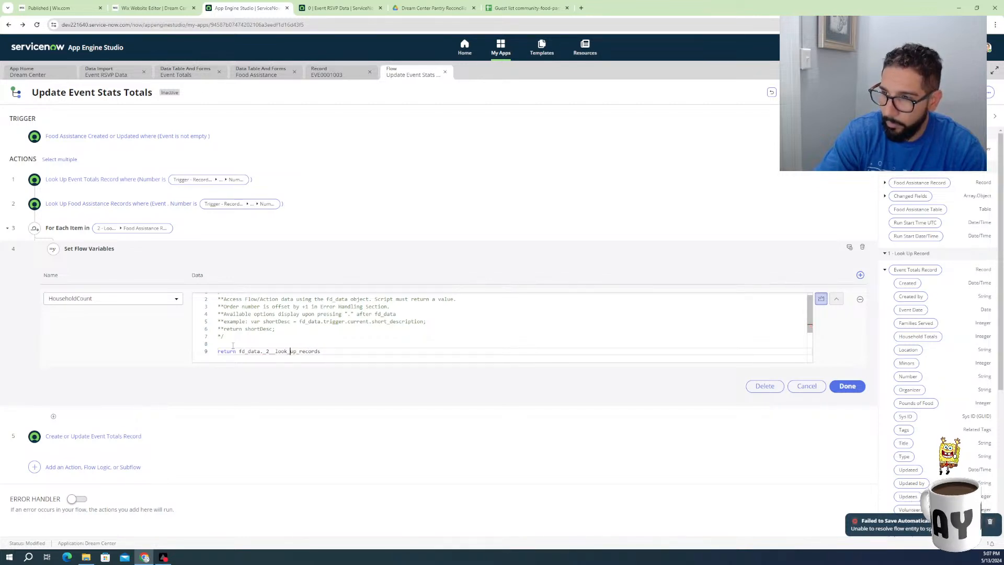
Extend the _2__look_up_records reference with its records property
type(".")
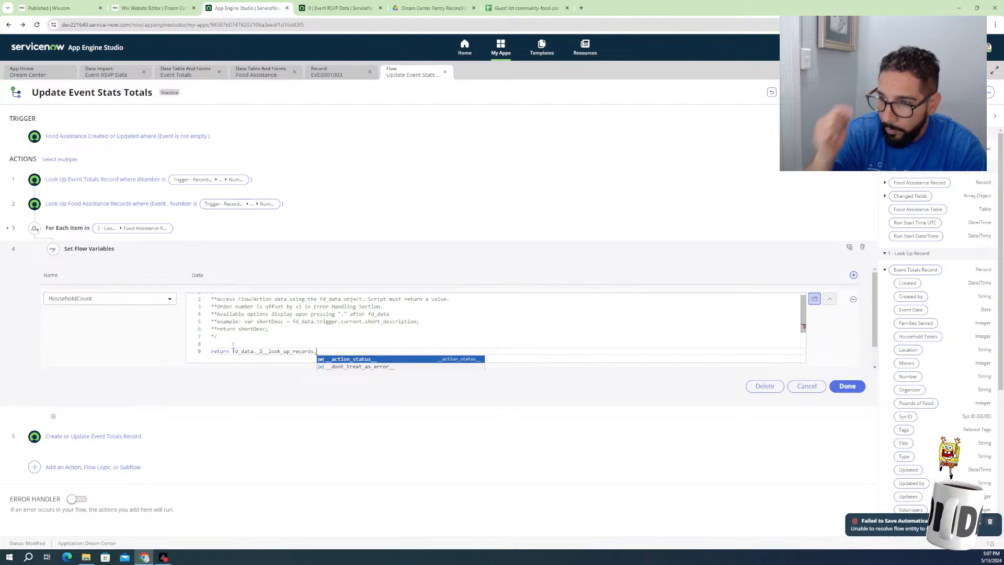
key("Down")
key("Down")
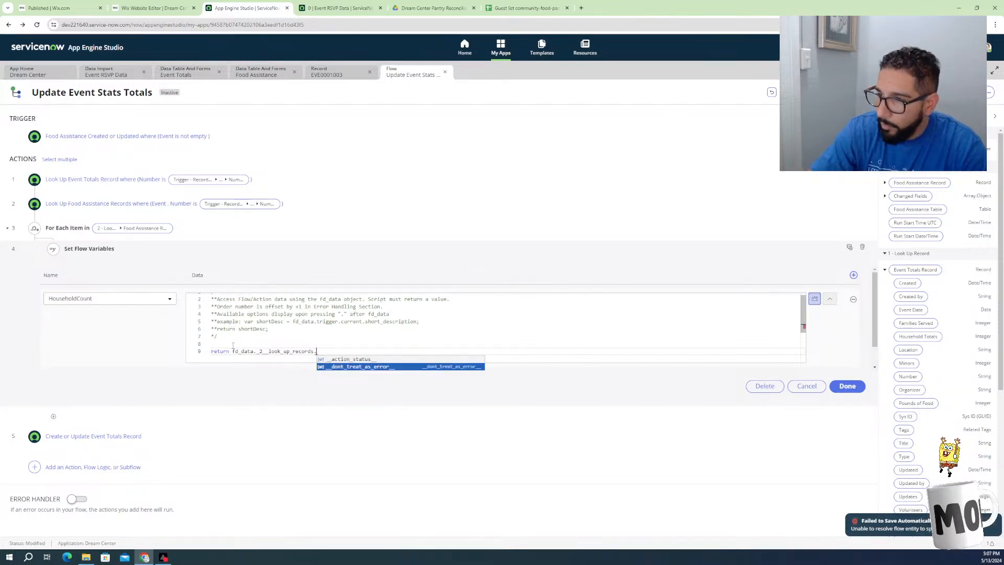
key("Up")
key("Up")
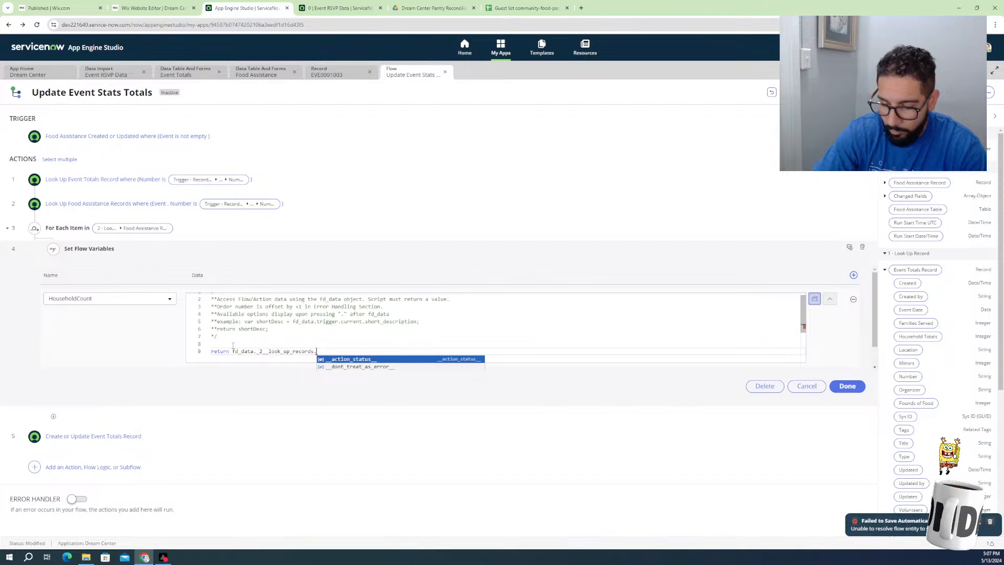
key("BackSpace")
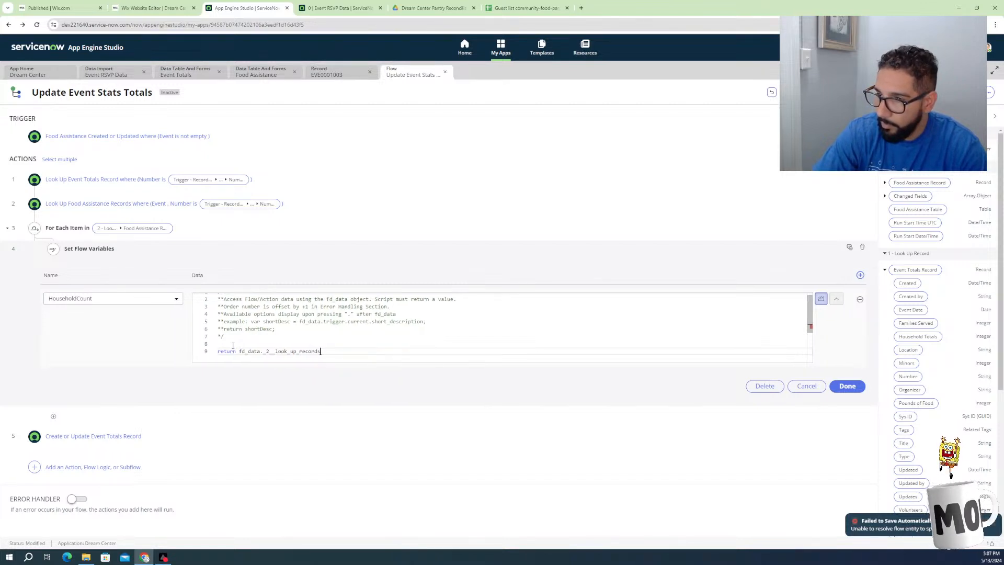
type(".")
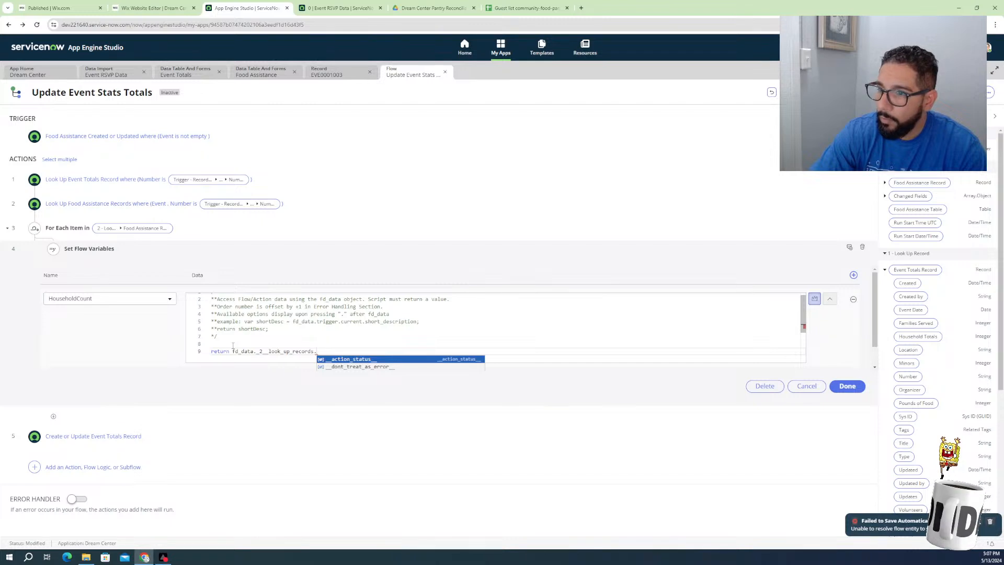
key("Down")
key("Up")
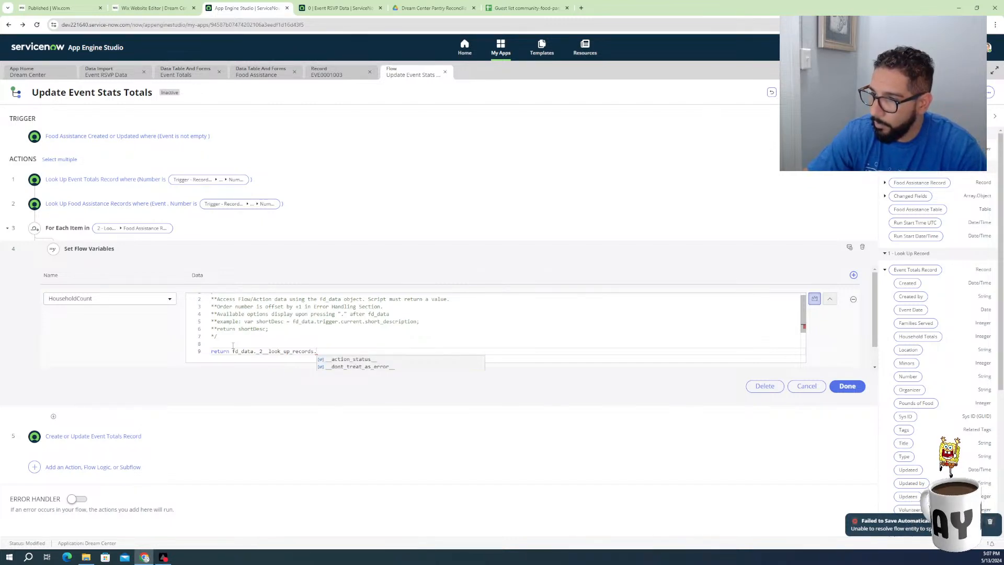
scroll(668, 347, "down", 2)
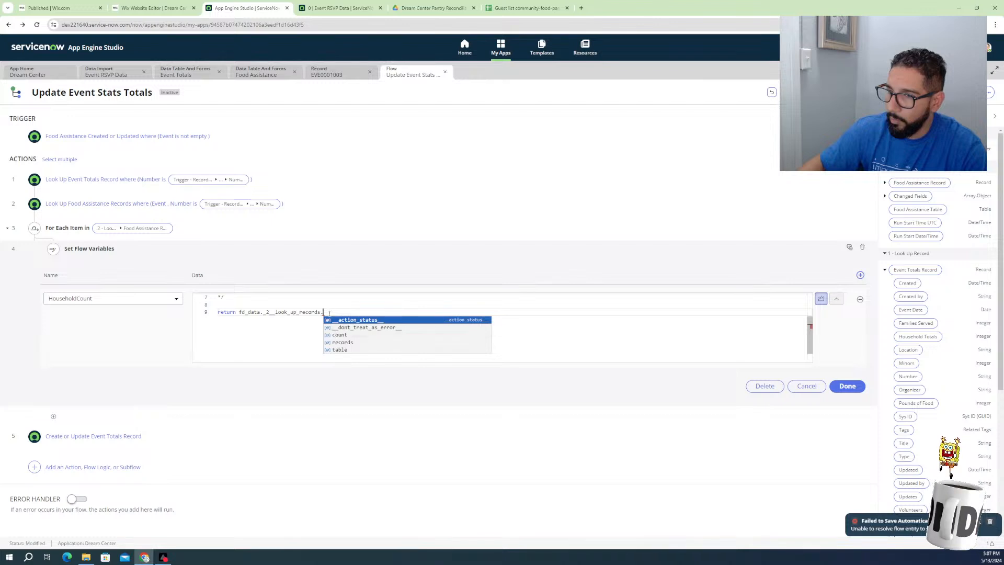
left_click(345, 343)
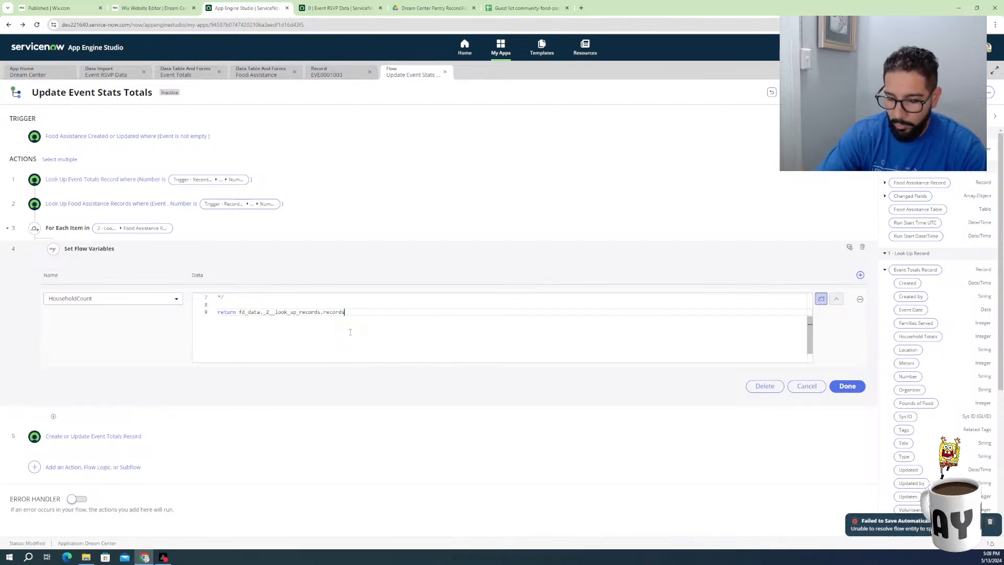
Complete the returned reference with the household_size field of the Food Assistance records
type(".")
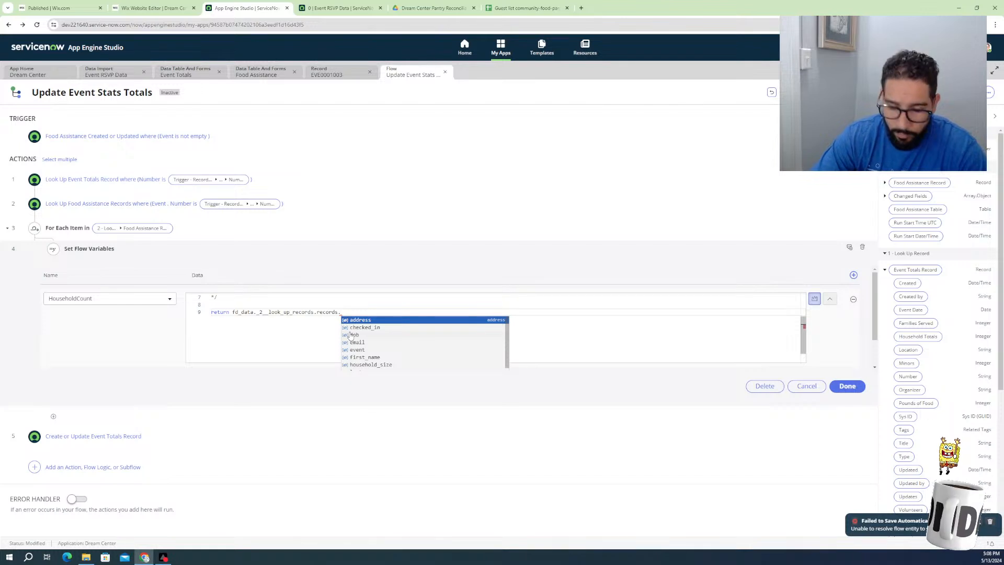
scroll(352, 335, "down", 1)
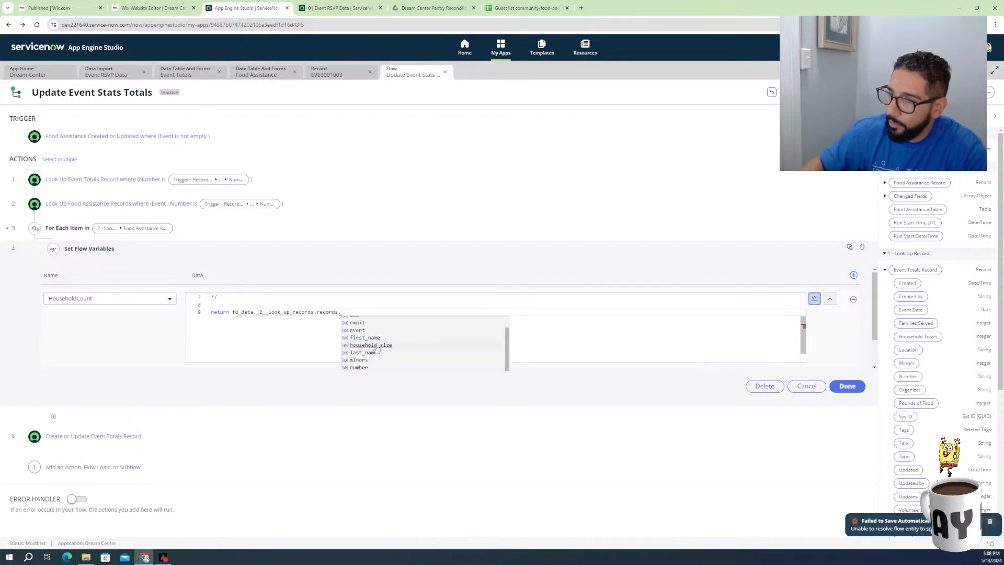
left_click(375, 346)
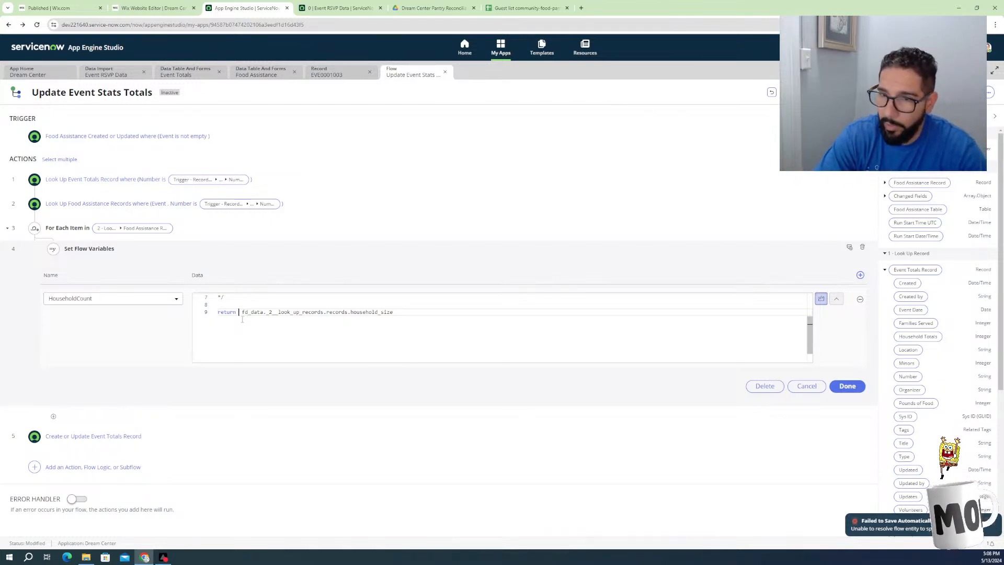
type("hou")
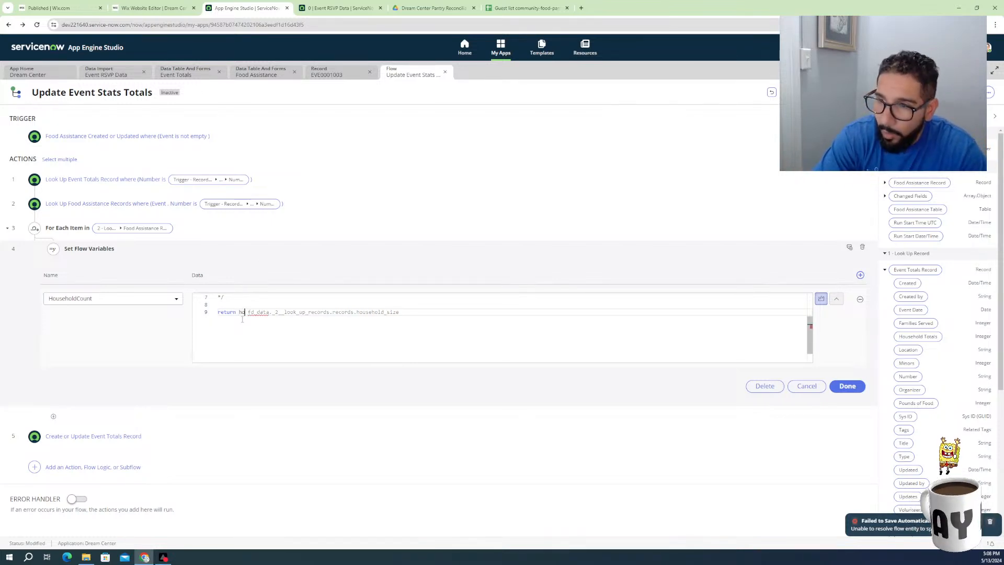
type("se")
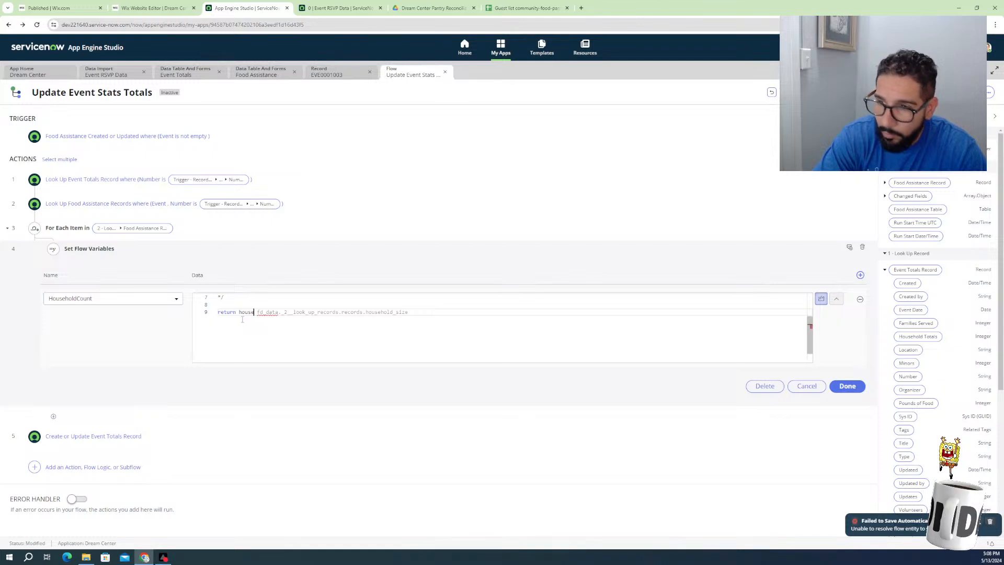
key("BackSpace")
key("BackSpace")
key("BackSpace")
key("BackSpace")
key("BackSpace")
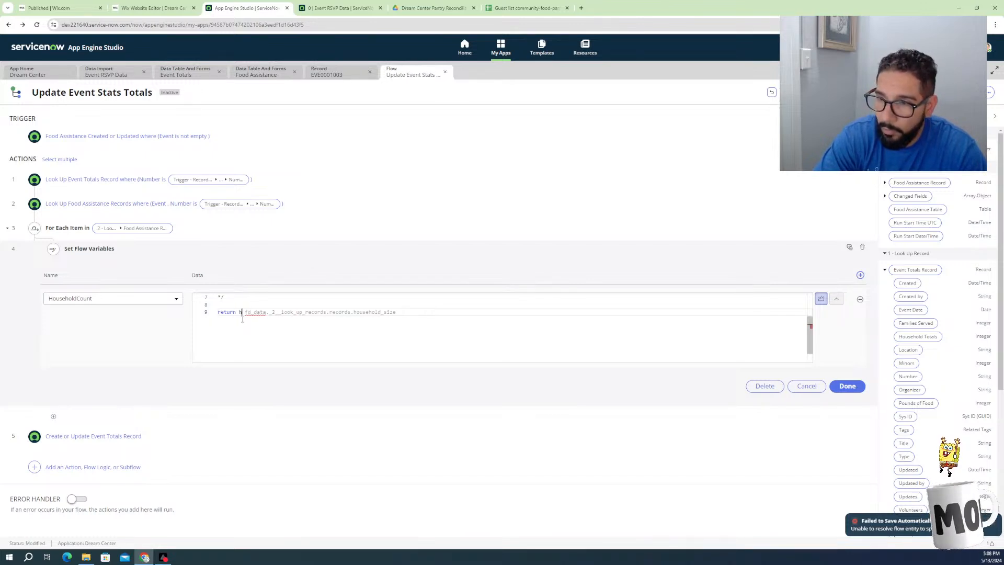
Insert fd_data.flow_var.variable in the return statement, ahead of the household_size reference
type("fd")
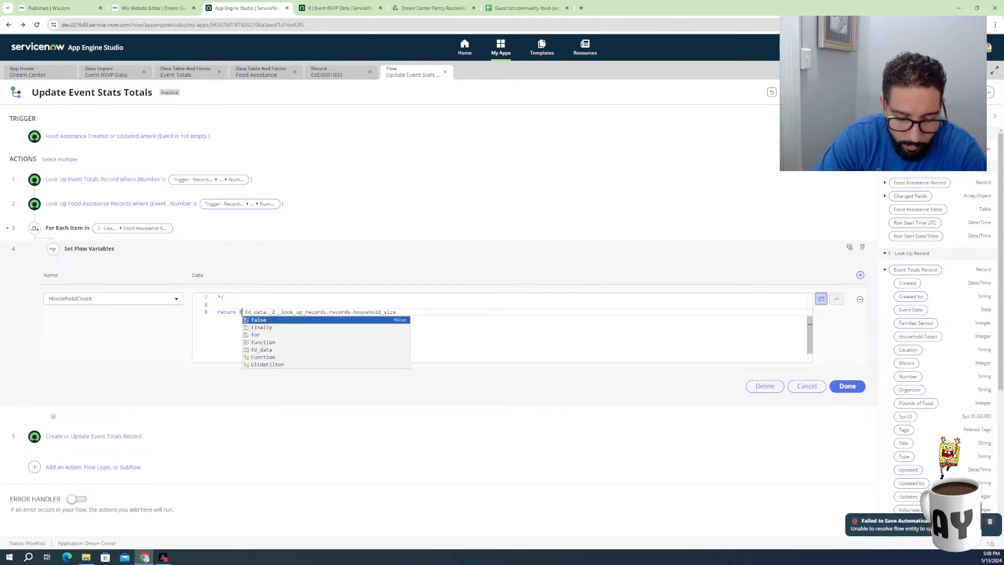
type("_")
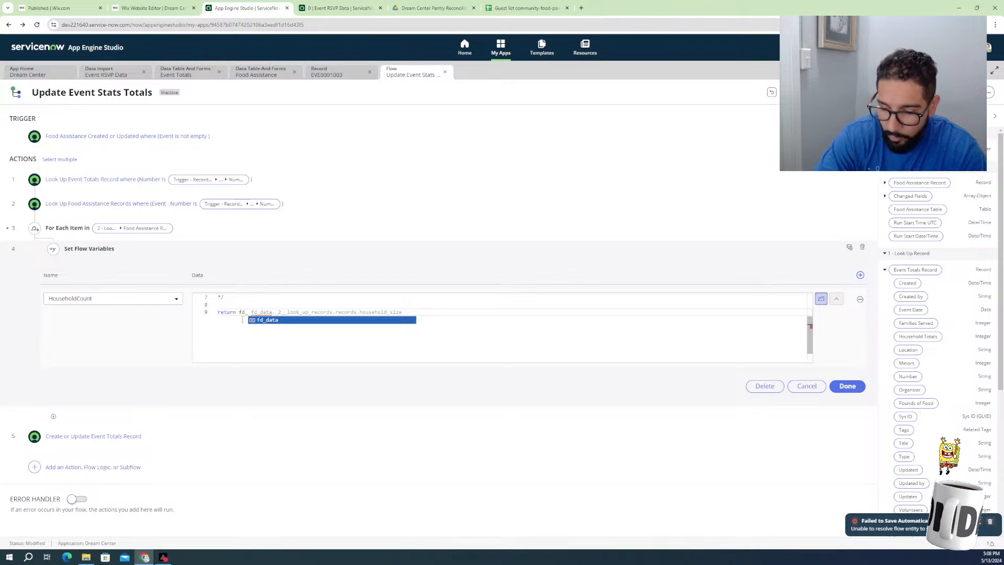
type("data.")
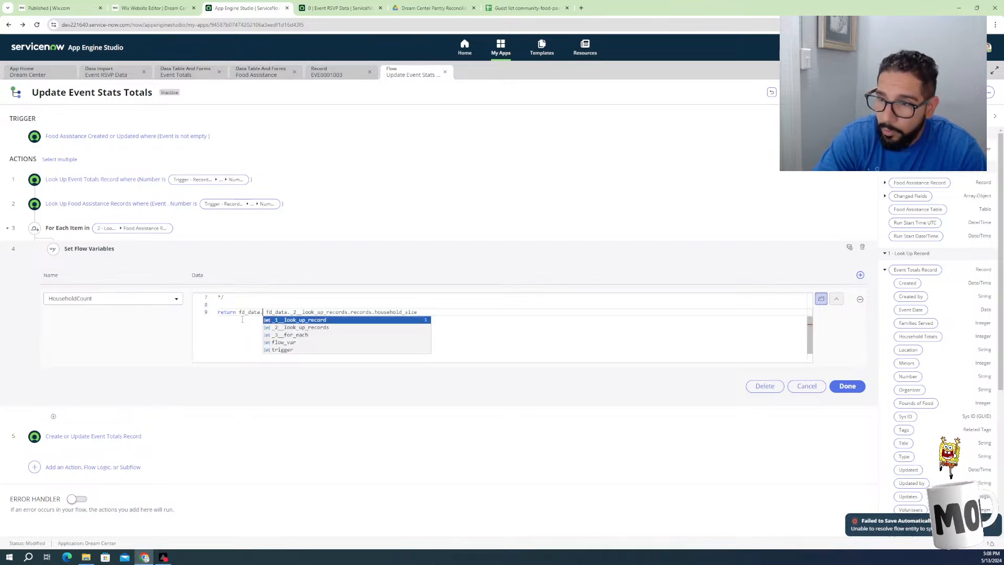
key("Down")
key("Down")
key("Down")
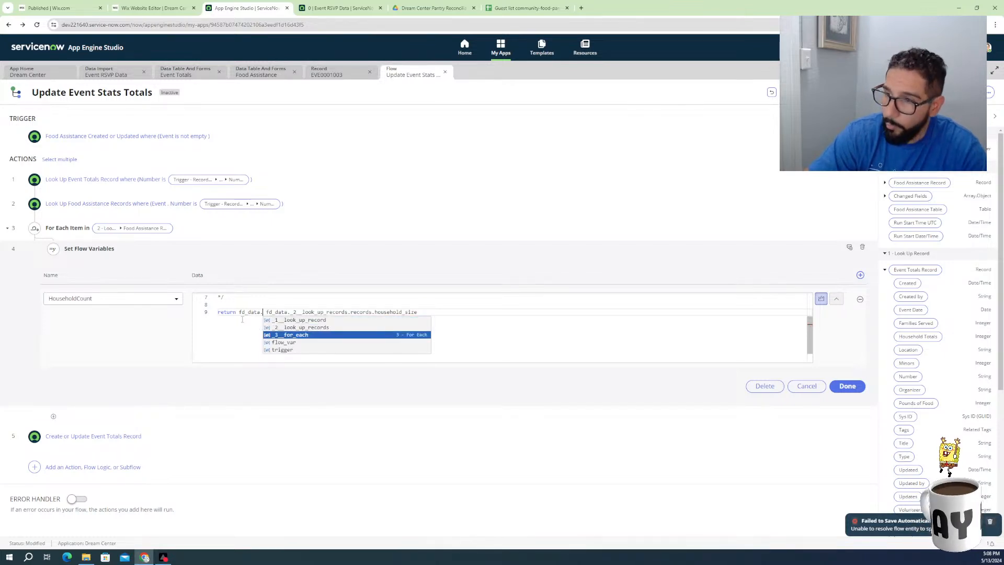
key("Return")
type(".flow_var")
key("Return")
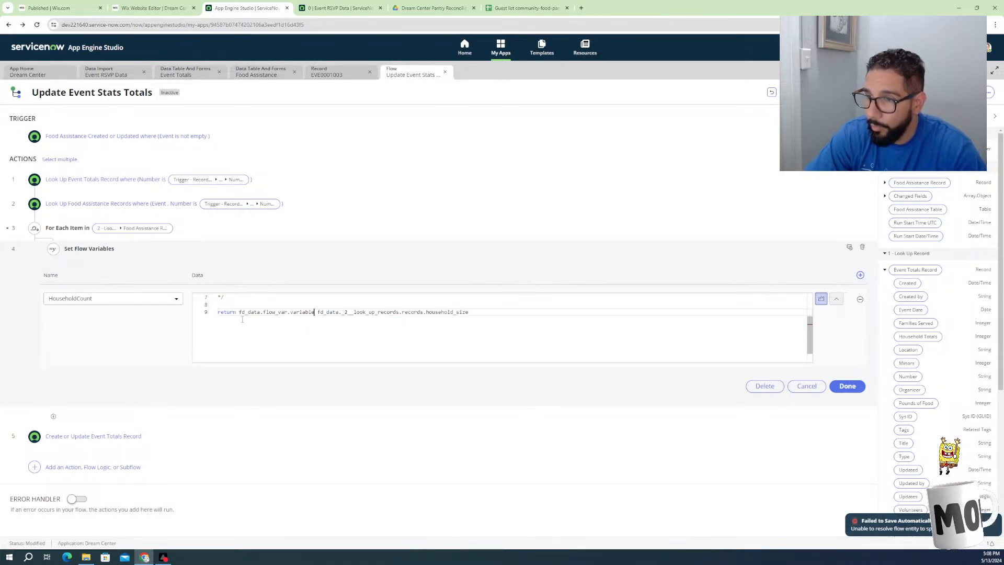
Strip the variable property off fd_data.flow_var in the return statement and bring up its property suggestions again
type(".h")
key("BackSpace")
key("BackSpace")
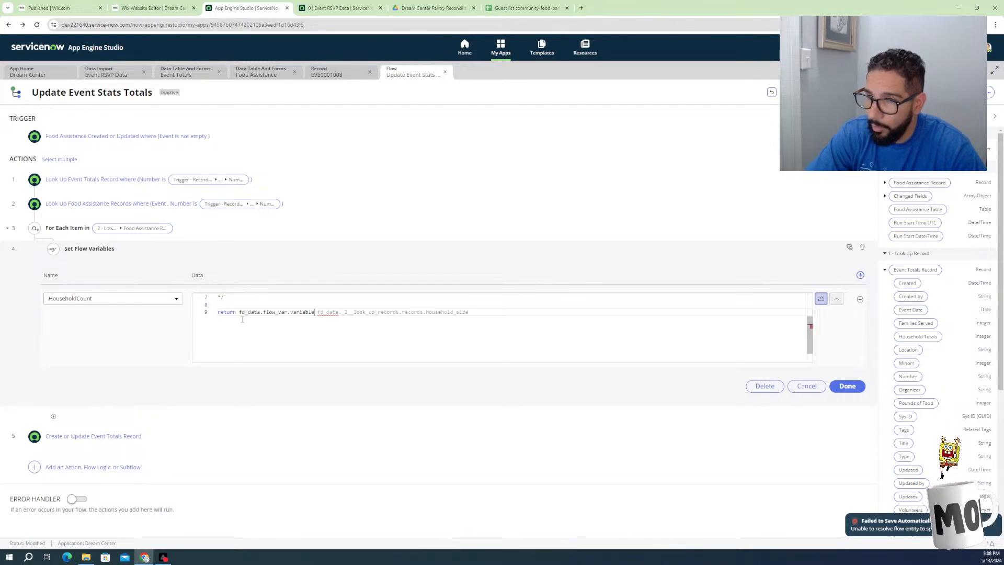
key("BackSpace")
key("BackSpace")
key("BackSpace")
key("BackSpace")
key("BackSpace")
key("BackSpace")
key("BackSpace")
key("BackSpace")
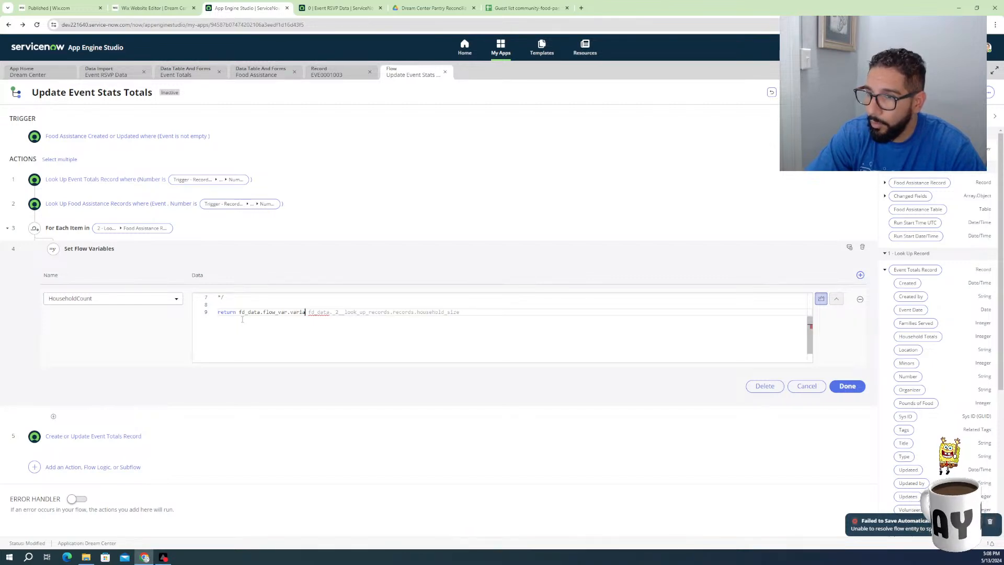
key("BackSpace")
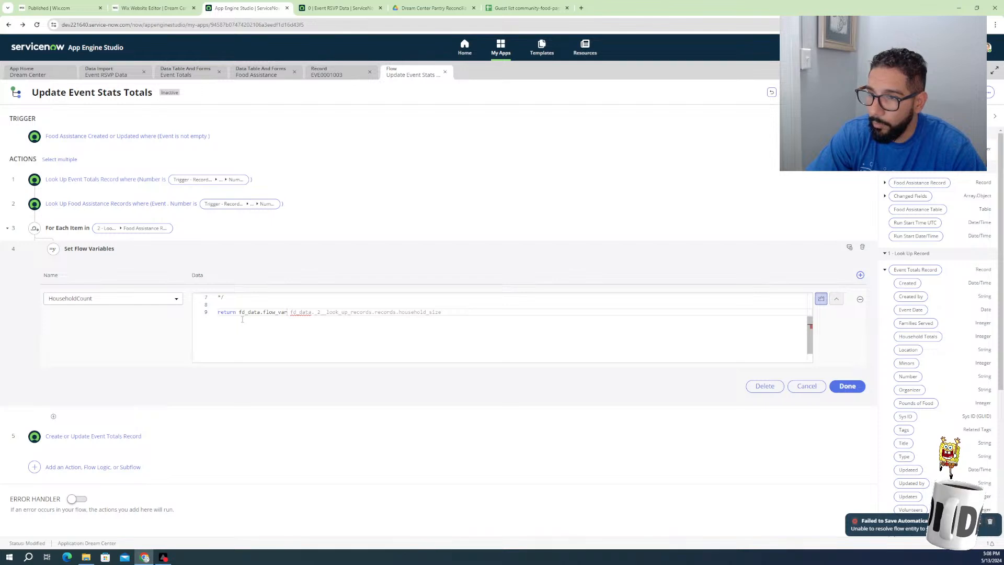
type(".")
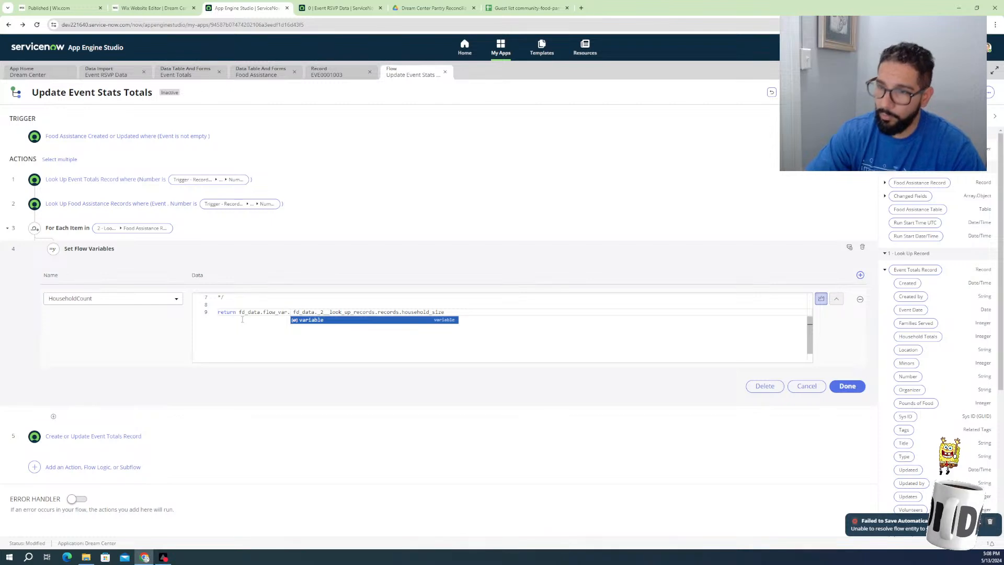
left_click(143, 331)
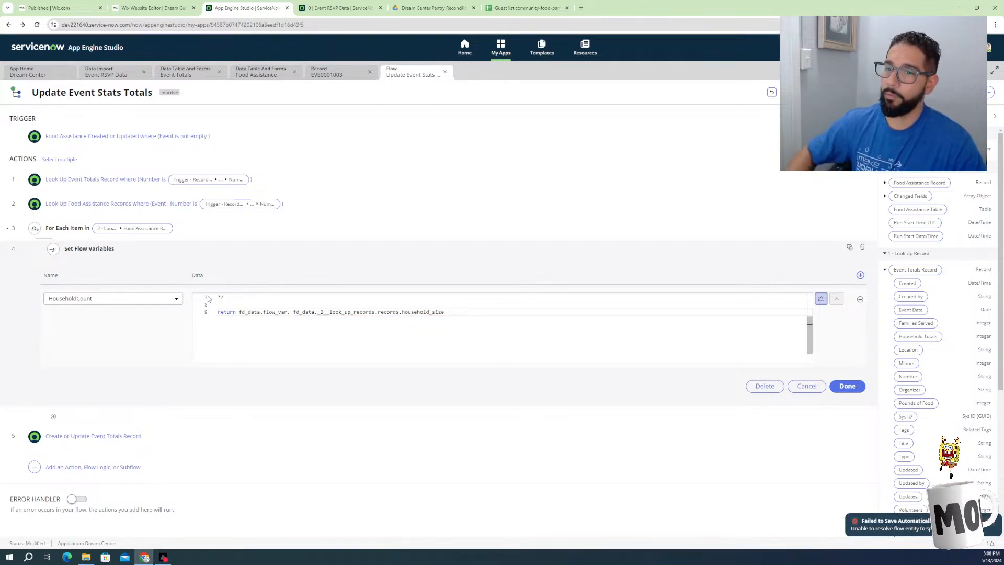
Add a second row to the Set Flow Variables step and check which flow variables it offers
left_click(860, 274)
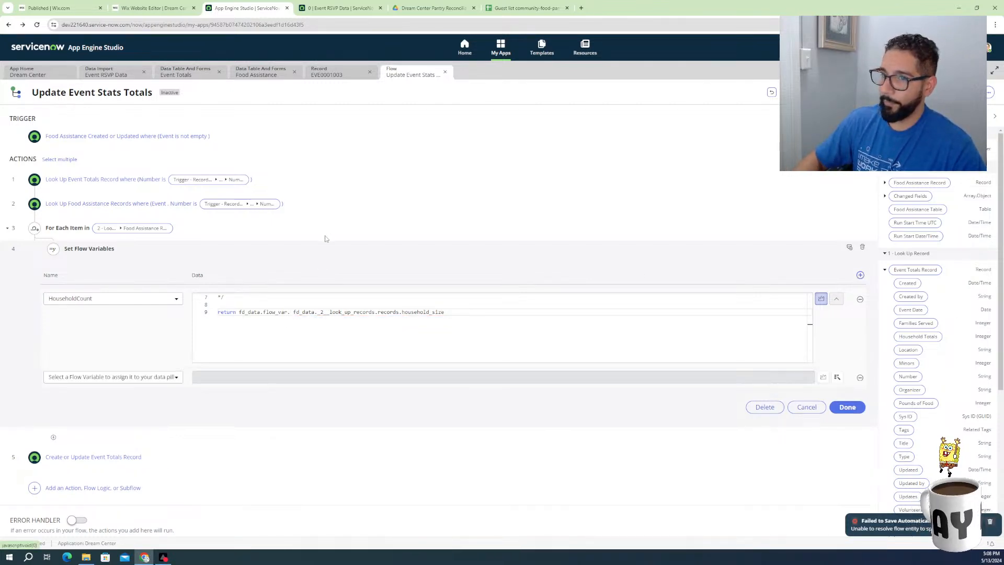
left_click(142, 379)
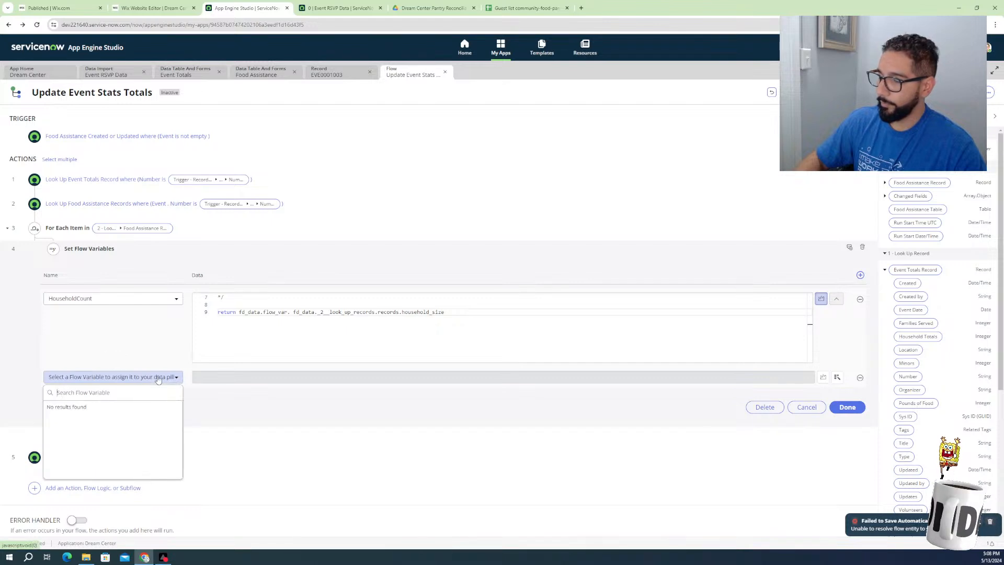
left_click(375, 338)
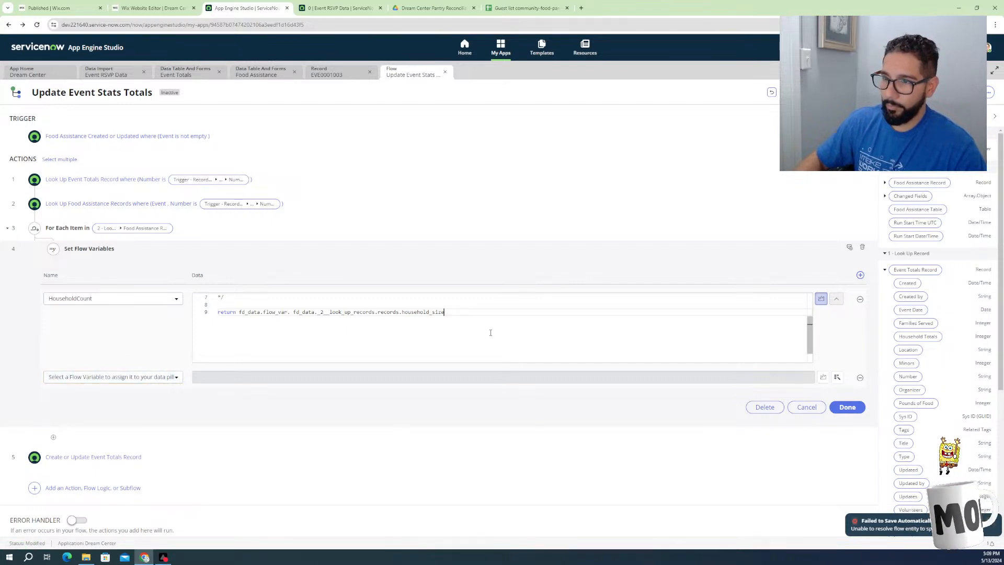
Clear the whole HouseholdCount script and remove its row from the Set Flow Variables step
key("ctrl+a")
key("BackSpace")
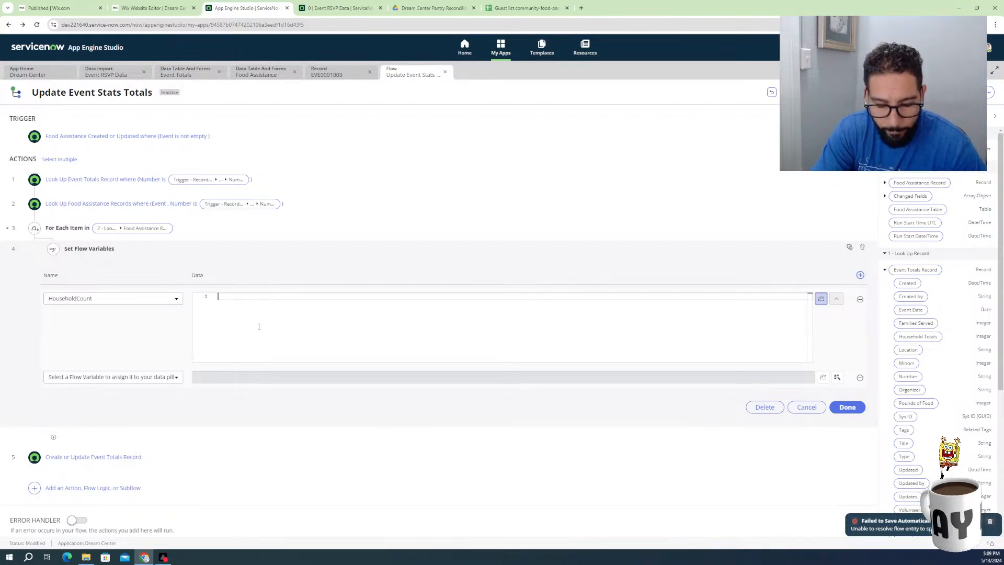
type("var")
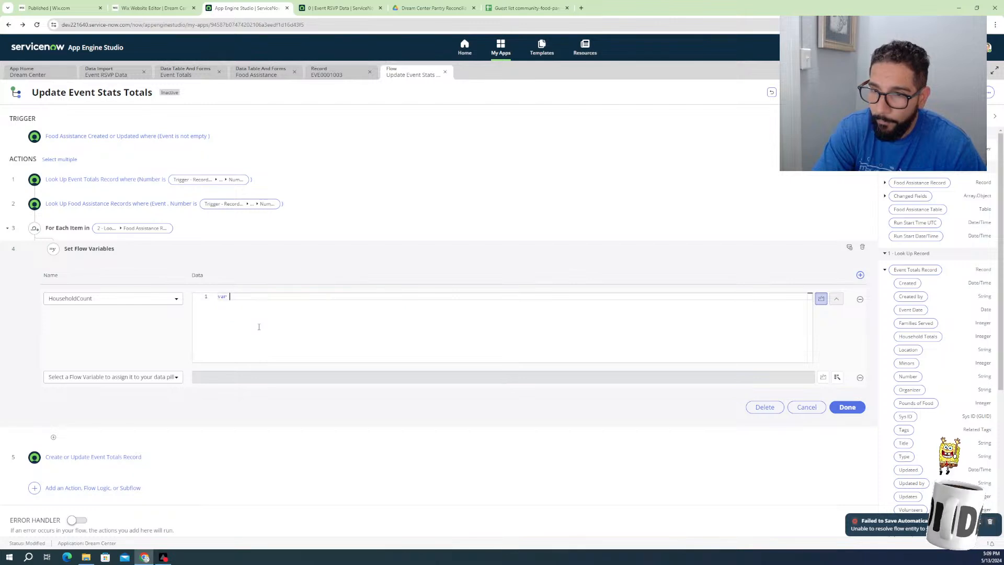
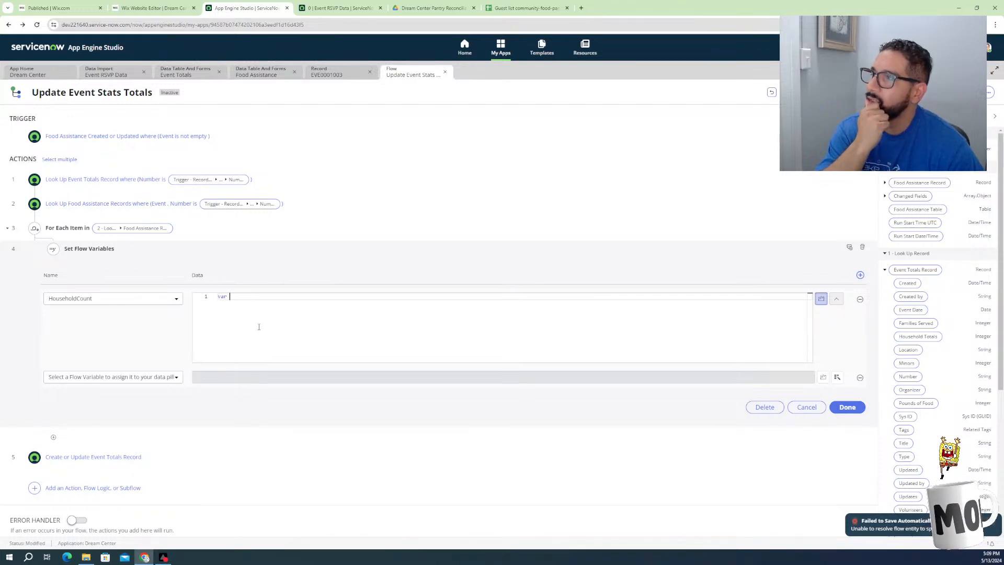
key("BackSpace")
key("BackSpace")
key("BackSpace")
key("BackSpace")
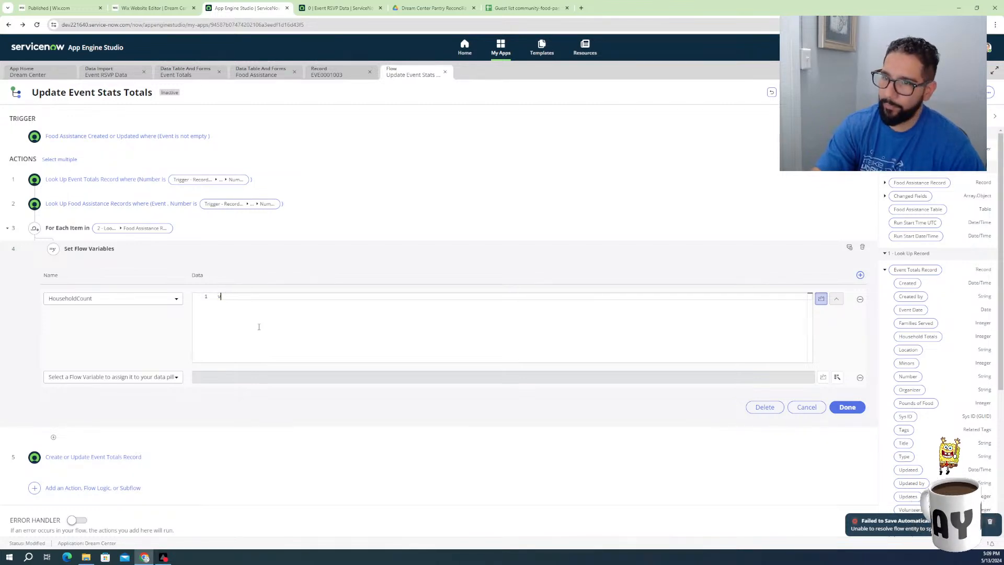
left_click(860, 300)
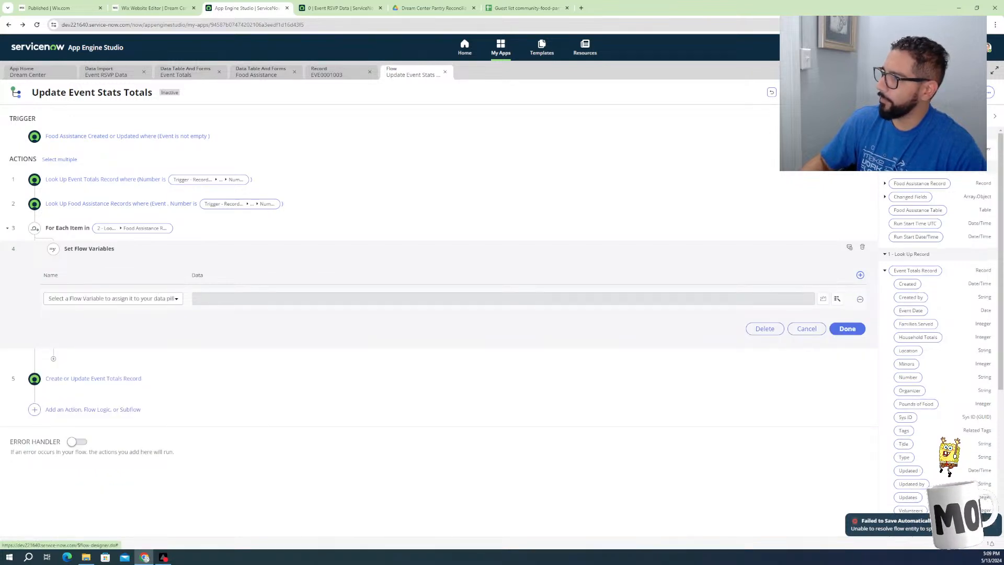
Review the flow's variable definitions, checking the label, name and type, and leave them without saving
left_click(988, 93)
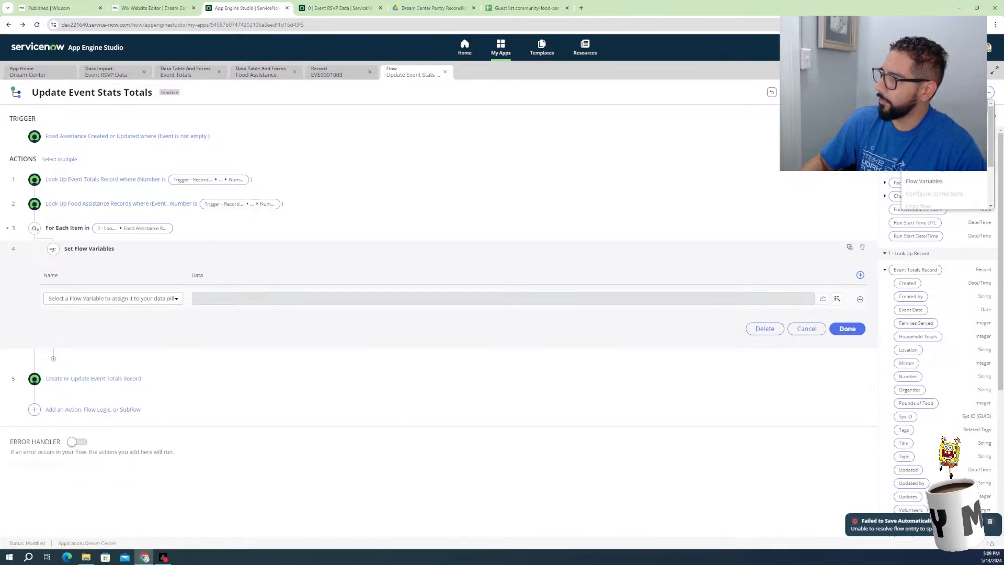
left_click(925, 181)
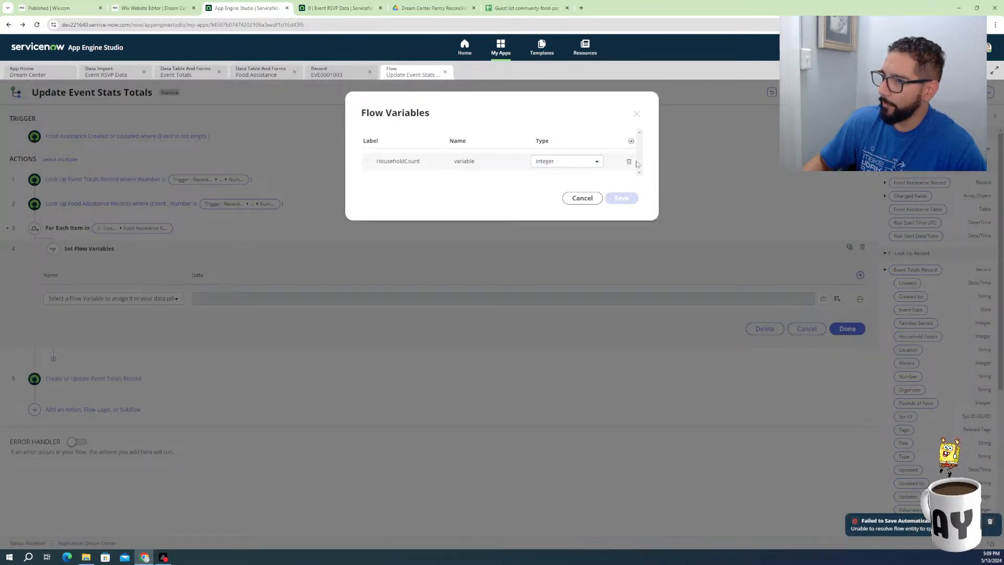
left_click(582, 198)
Assign HouseholdCount to the remaining row of the Set Flow Variables step and make its data value ready for entry
left_click(113, 299)
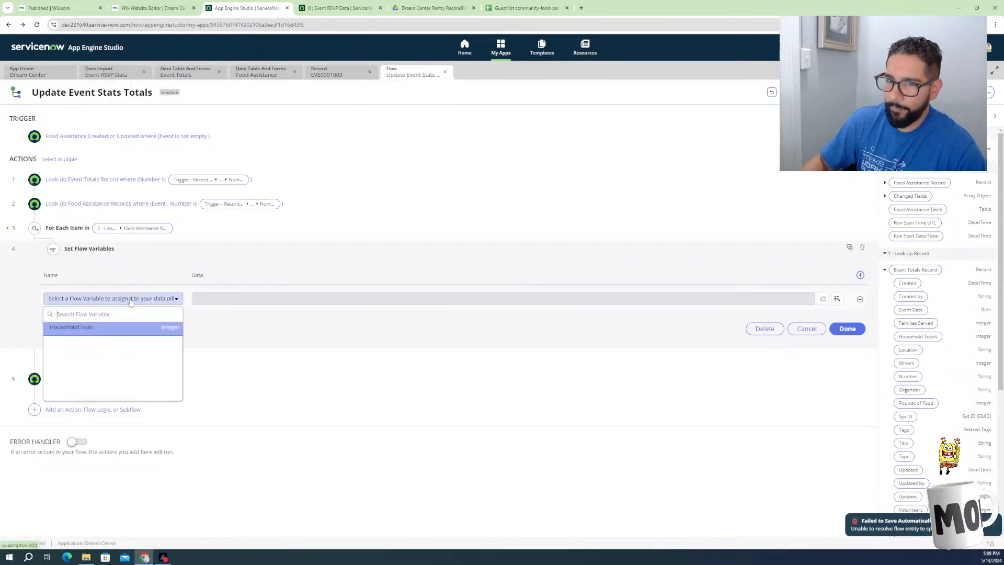
left_click(90, 332)
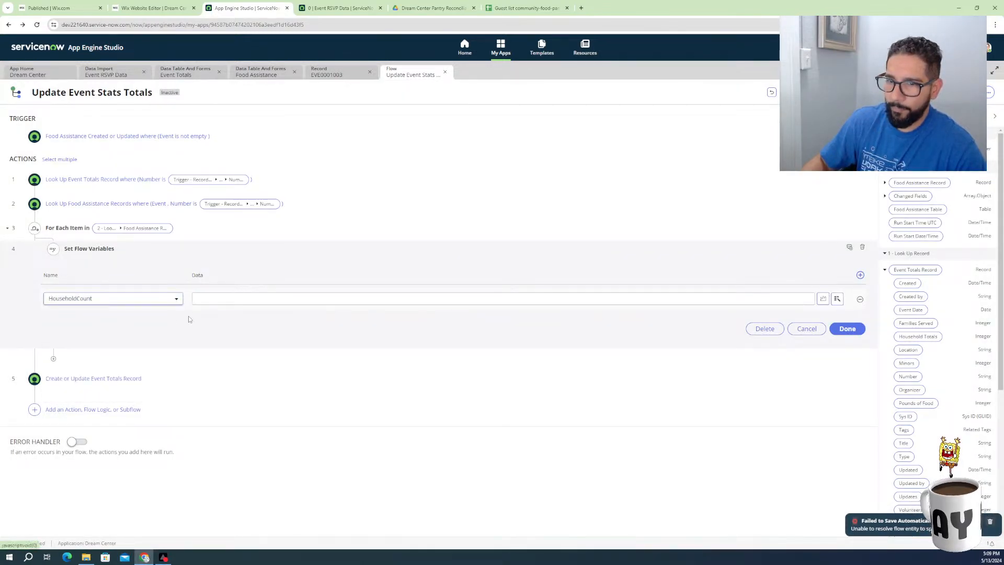
left_click(211, 297)
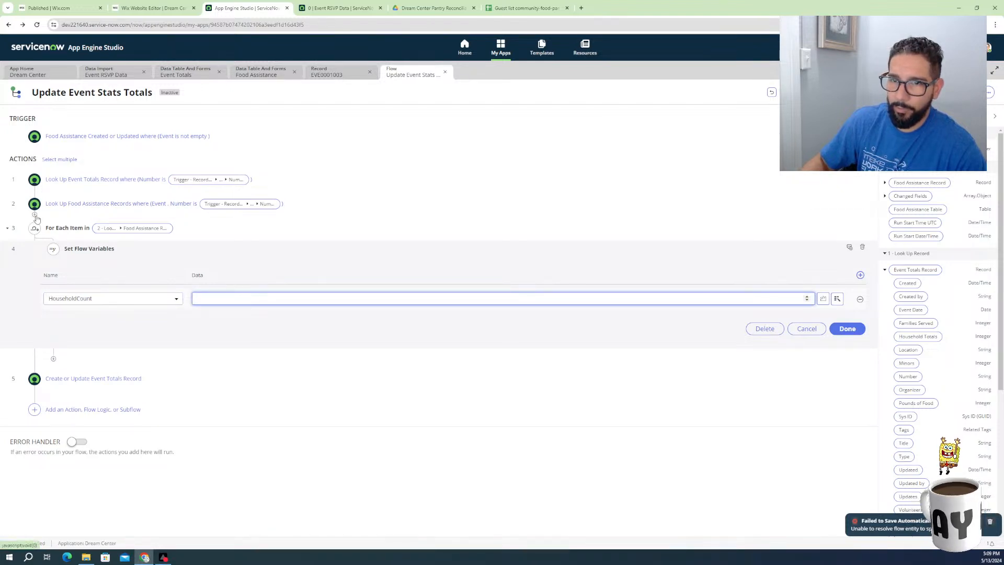
Insert a Set Flow Variables flow logic step between the Food Assistance records lookup and the For Each loop
left_click(35, 216)
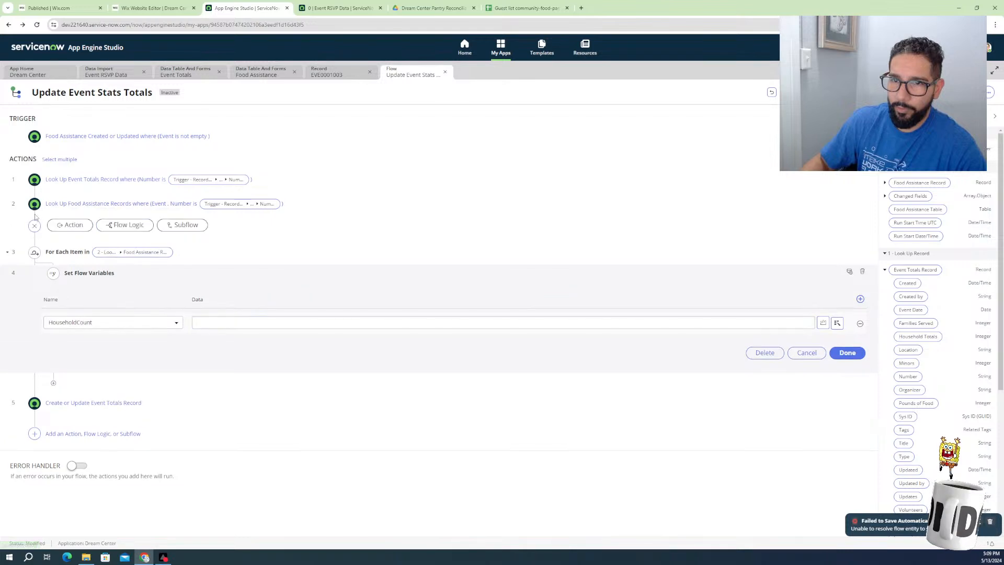
left_click(75, 226)
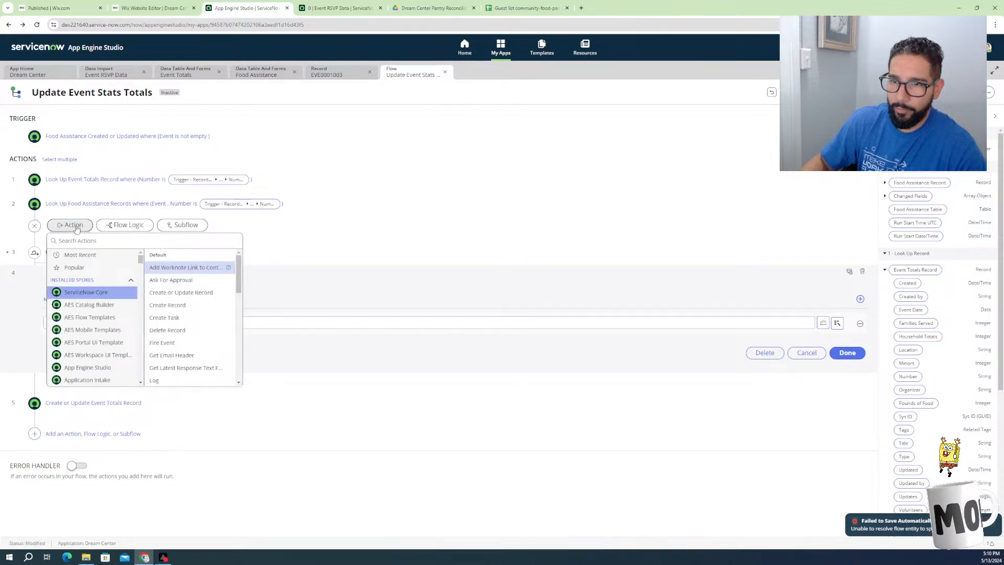
left_click(125, 225)
scroll(125, 306, "down", 3)
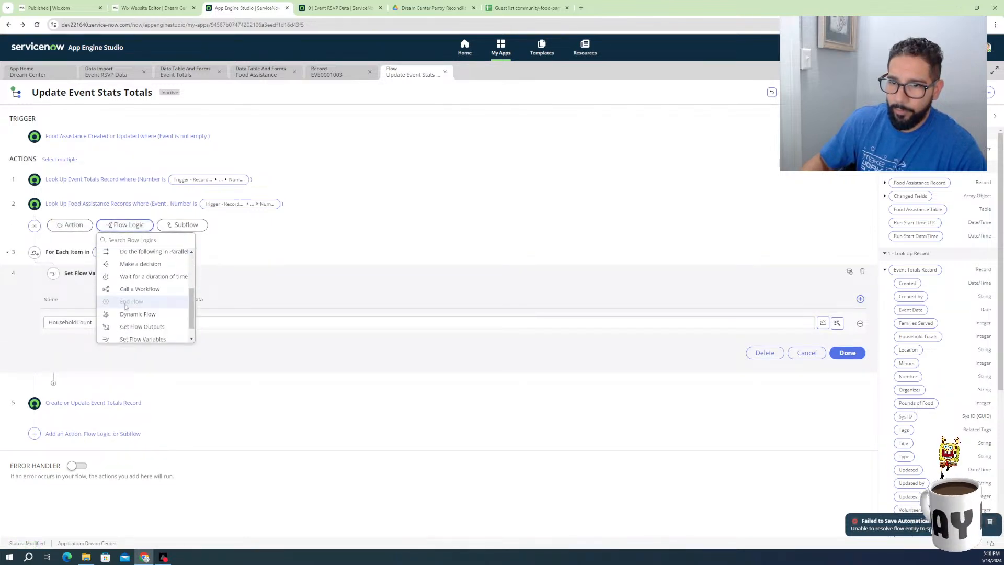
scroll(133, 312, "down", 1)
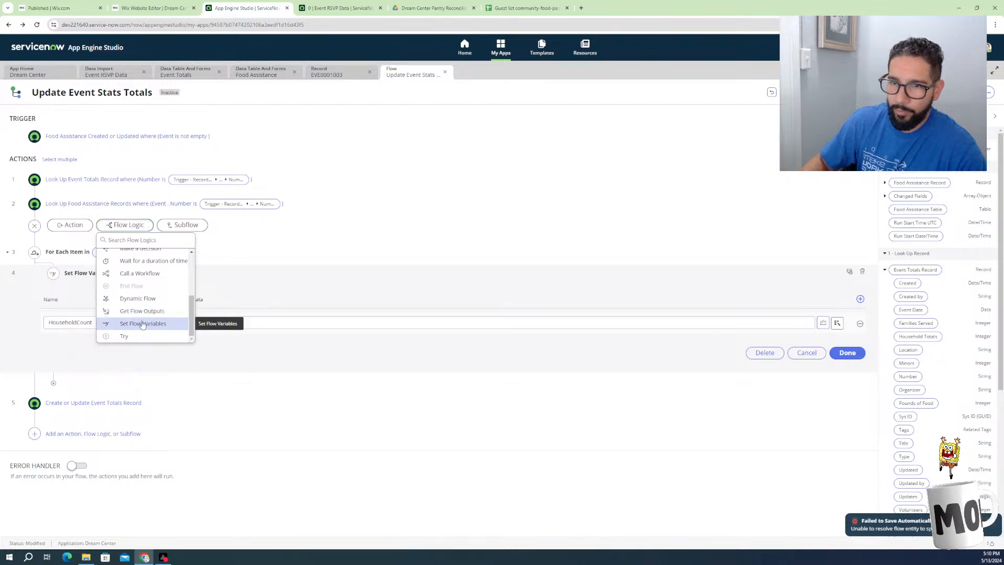
left_click(141, 325)
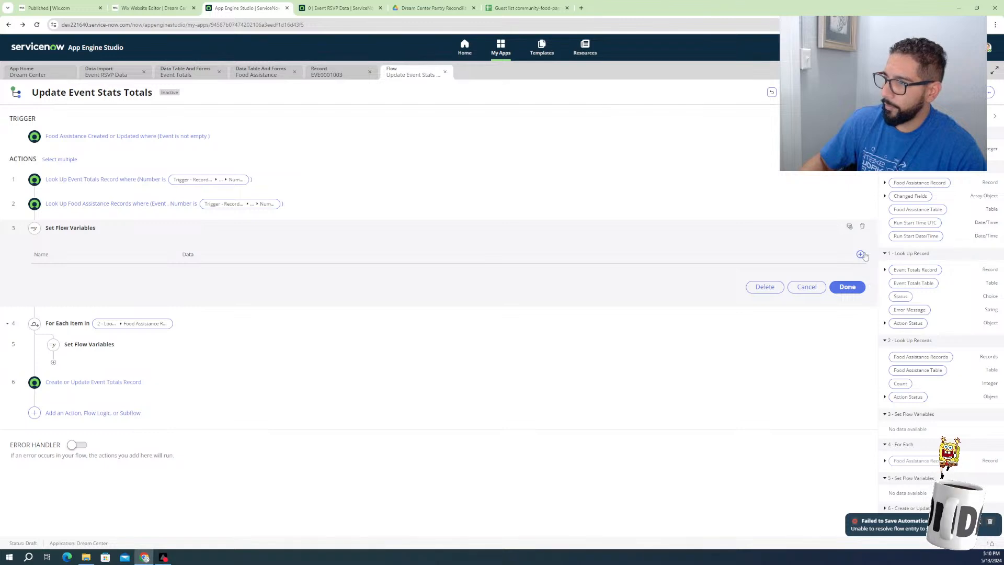
Assign HouseholdCount the value 0 in the Set Flow Variables step before the loop and save the step
left_click(861, 254)
left_click(89, 278)
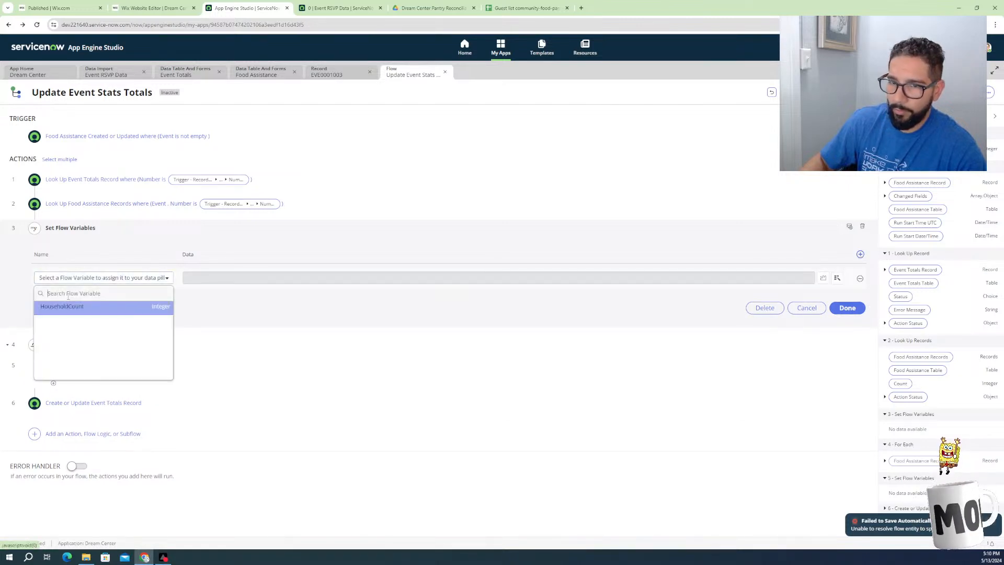
left_click(65, 308)
left_click(212, 278)
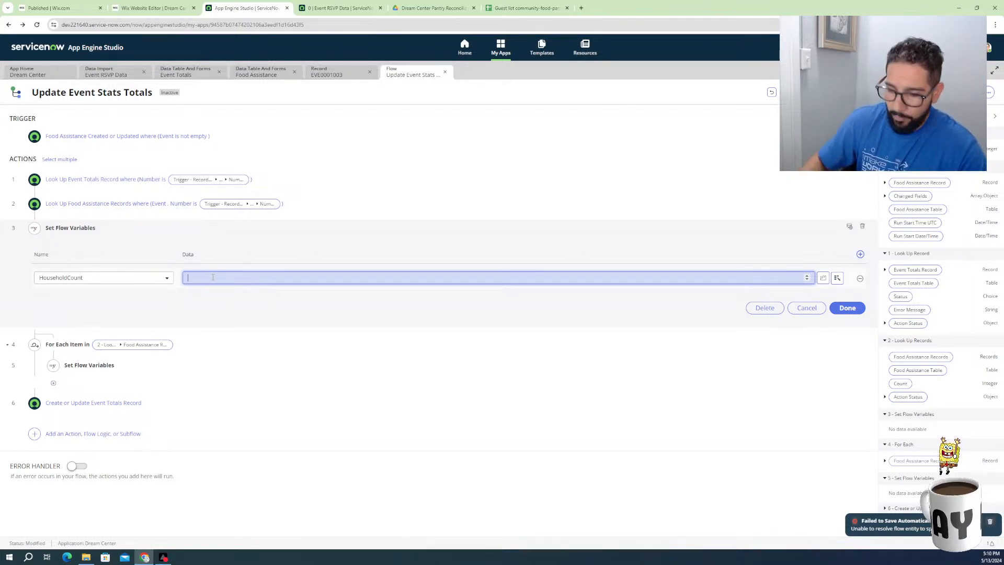
type("0")
left_click(246, 324)
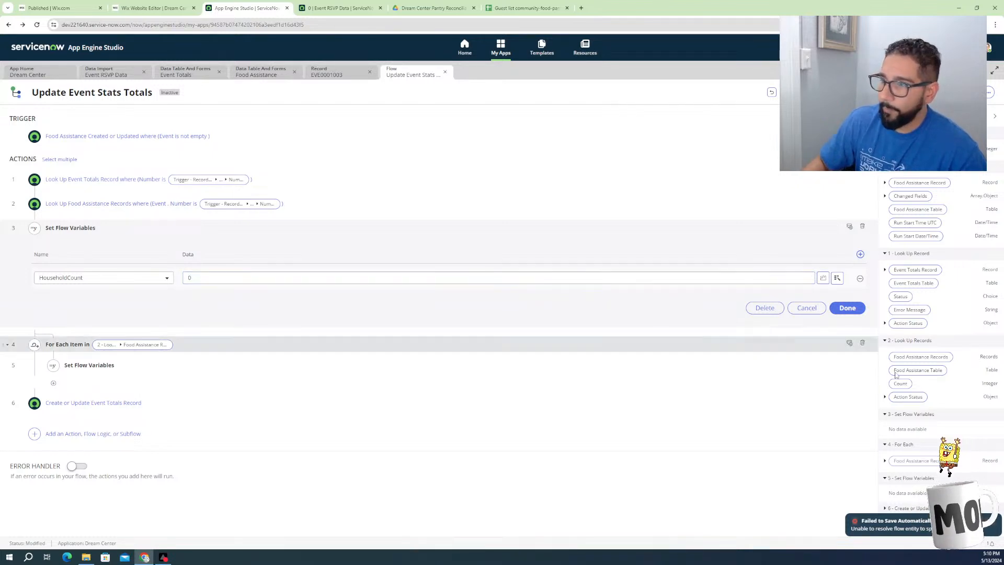
left_click(847, 308)
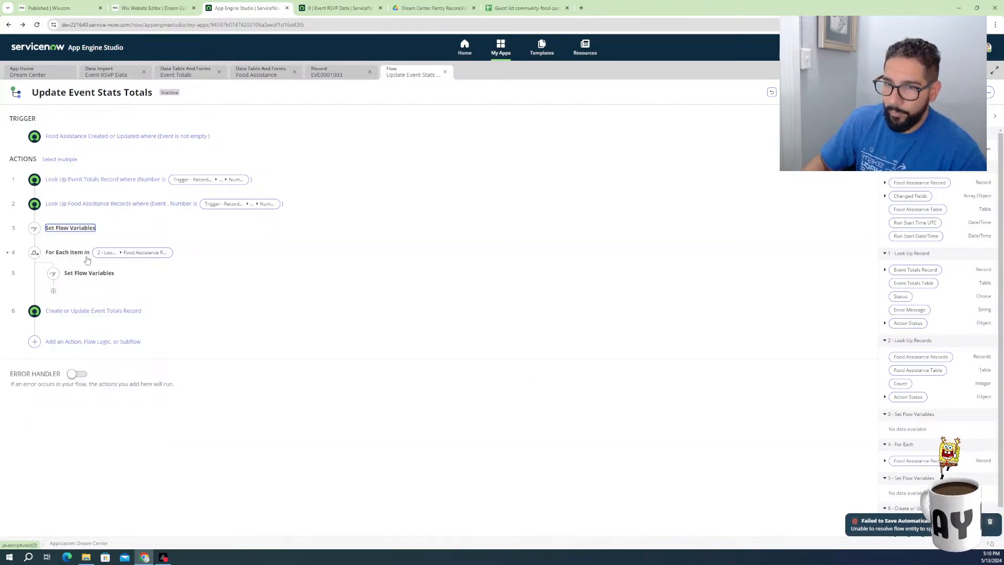
Check the HouseholdCount assignment in the loop's Set Flow Variables step and in the one before the loop
left_click(89, 272)
left_click(207, 323)
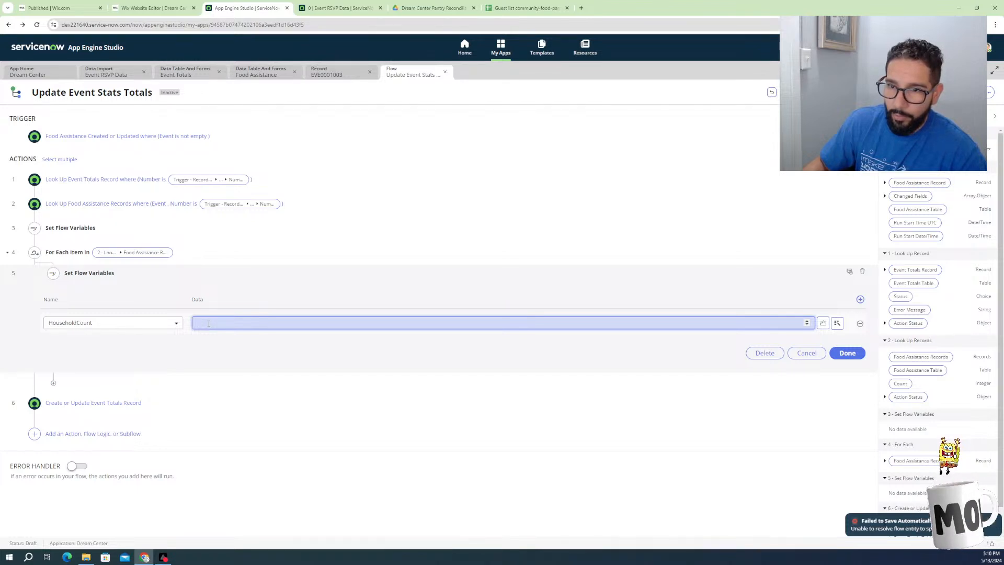
left_click(140, 324)
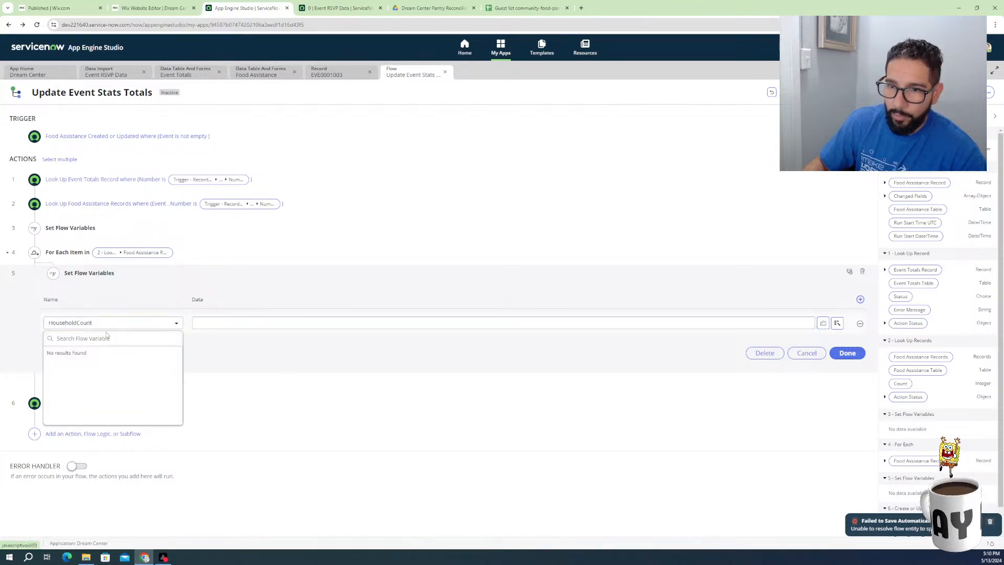
left_click(91, 230)
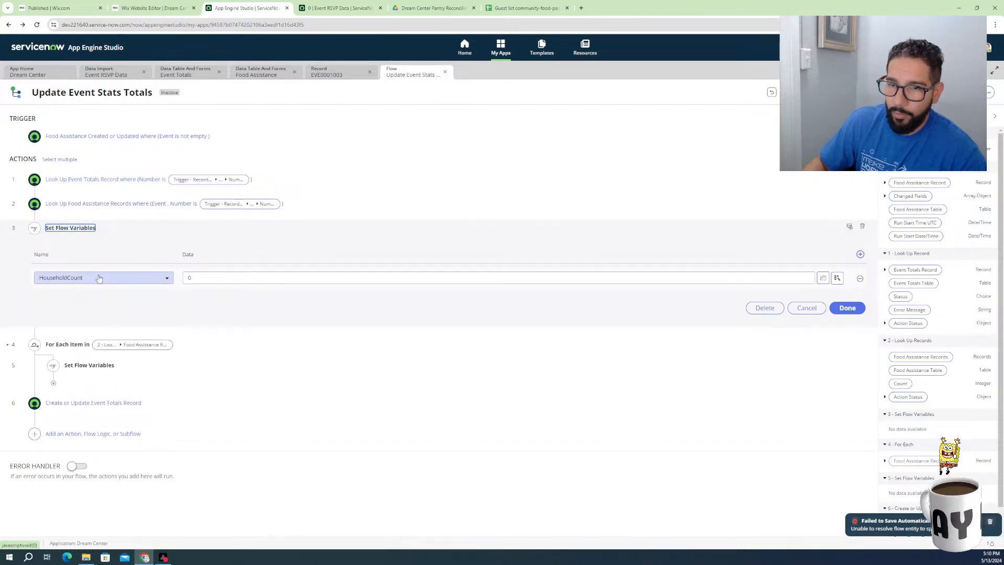
Make the loop's HouseholdCount data a script and add "return fd_data.flow_var. fd_data._2__look_up_records.records.household_size" below the comment
left_click(87, 366)
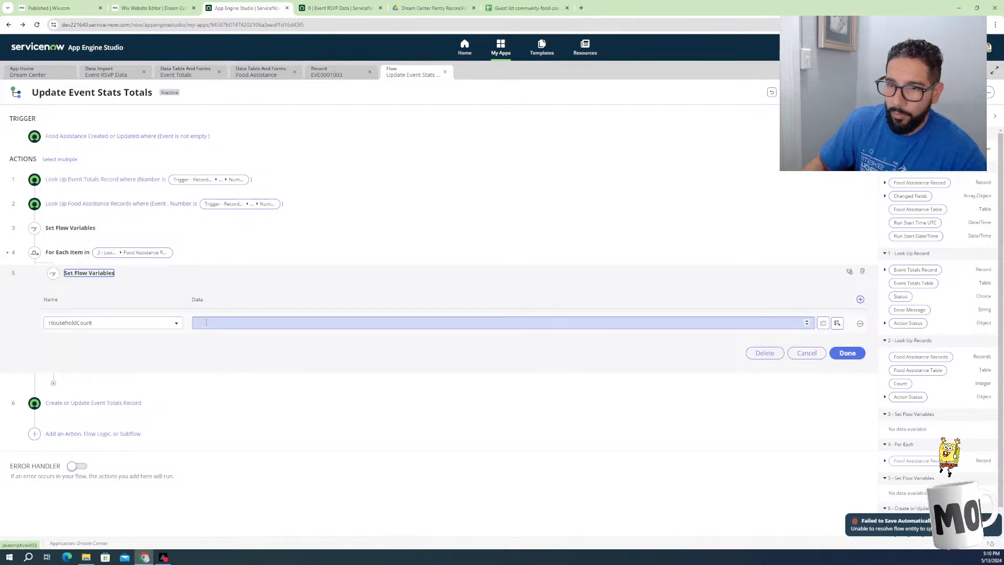
left_click(212, 323)
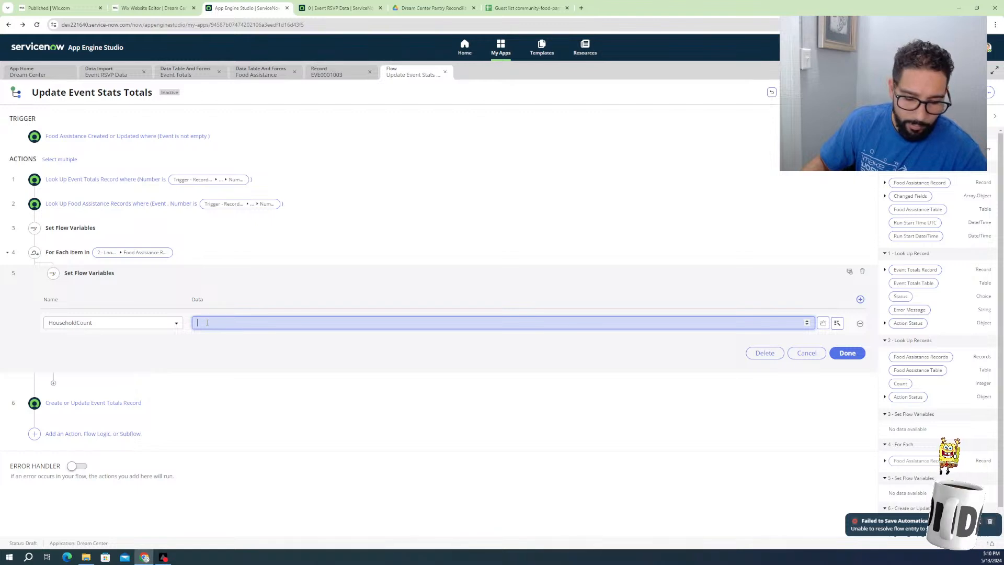
key("alt")
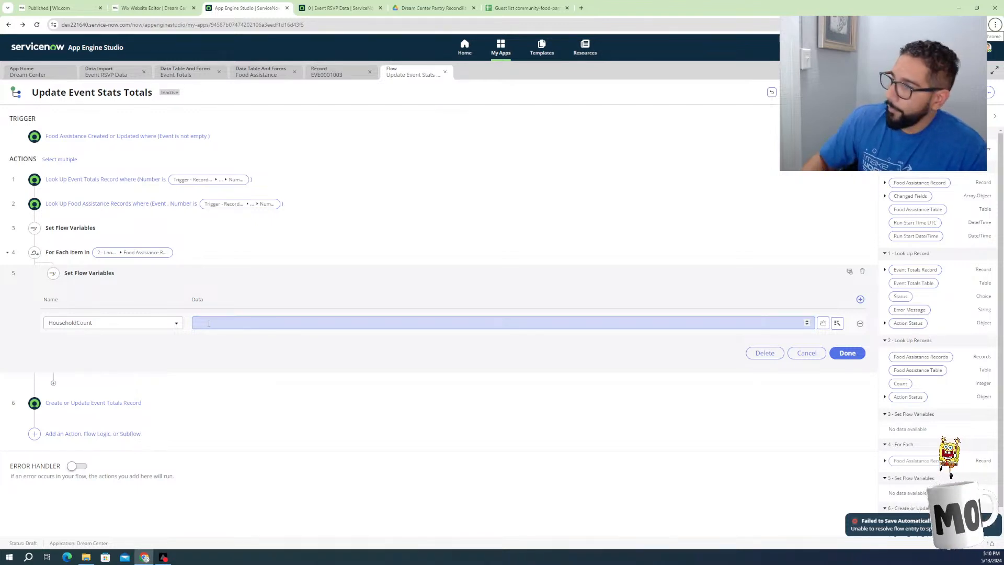
left_click(823, 324)
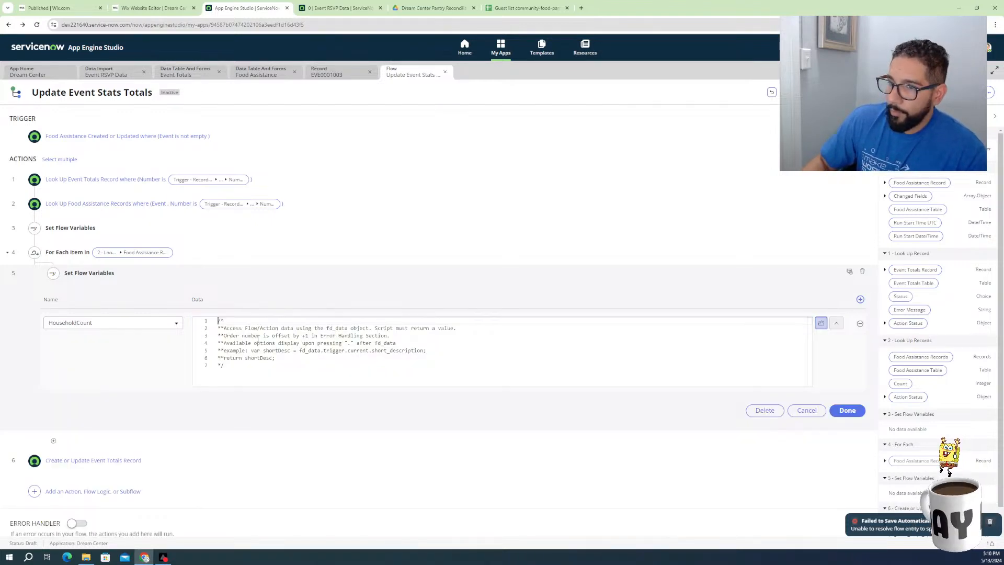
left_click_drag(277, 366, 197, 298)
key("alt")
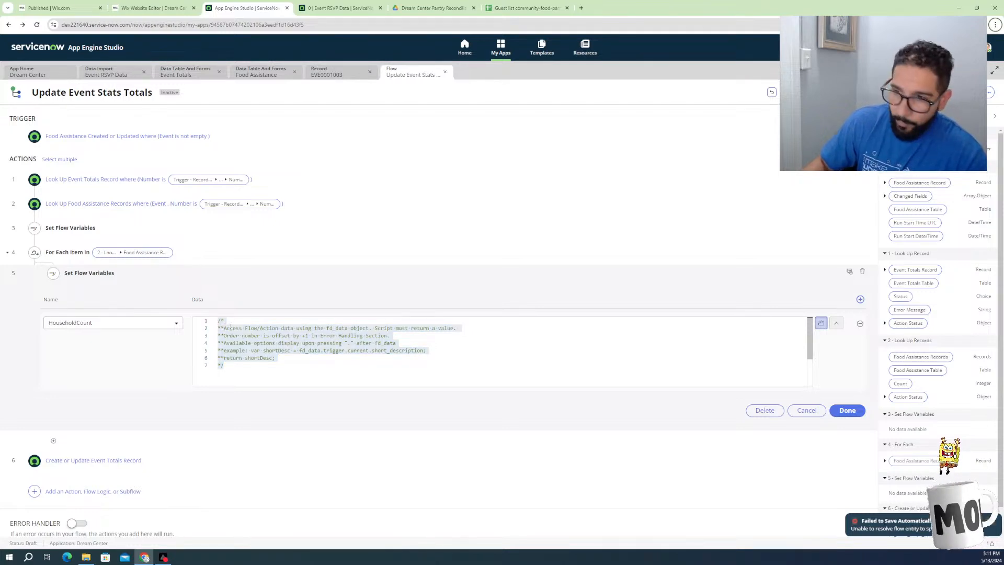
left_click_drag(278, 367, 190, 279)
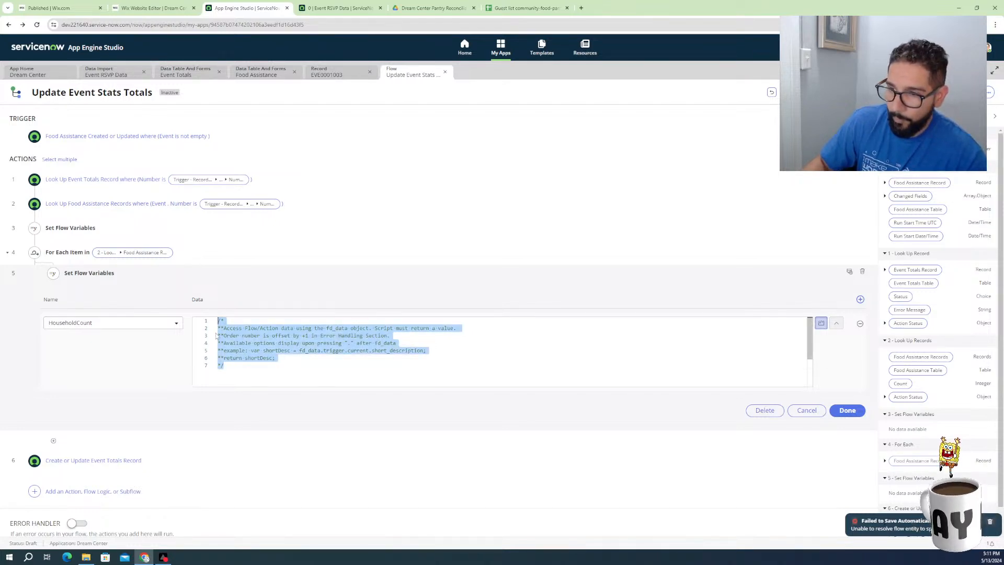
type("return fd_data.flow_var. fd_data._2__look_up_records.records.household_size")
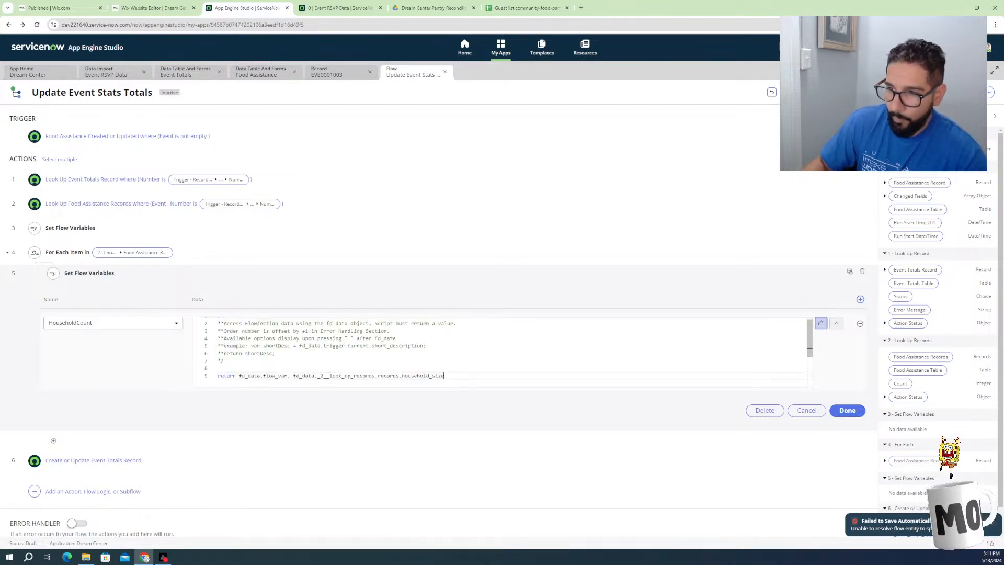
Declare "var newCount = fd_data.flow_var.variable.HouseholdCount" on a new line between the comment and the return statement
left_click(252, 363)
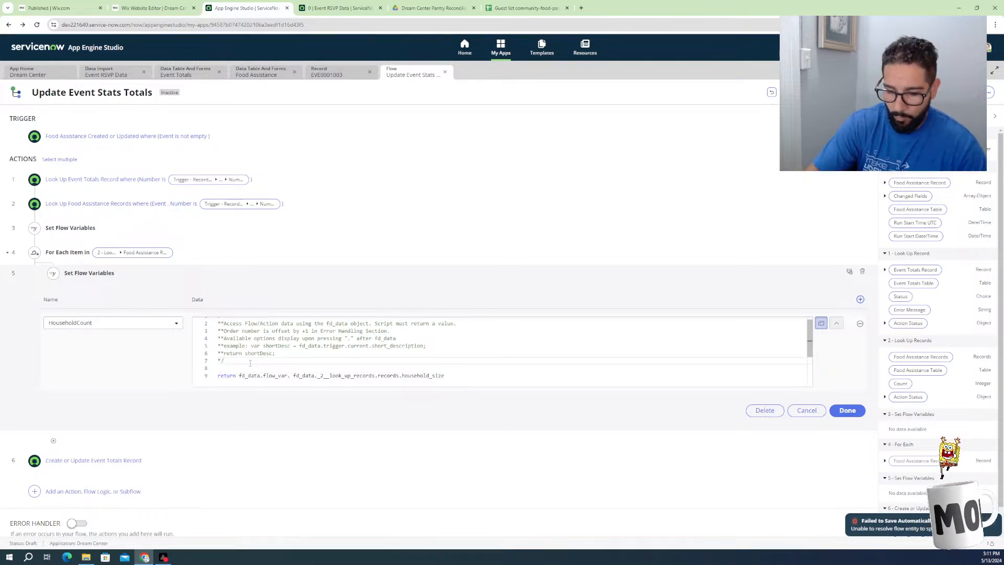
key("Return")
type("var")
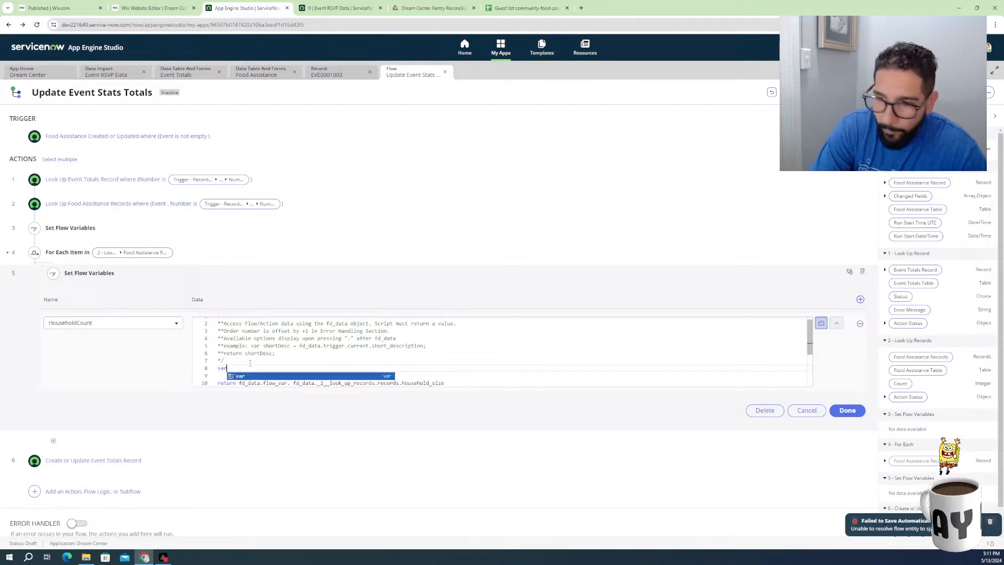
type(" ne")
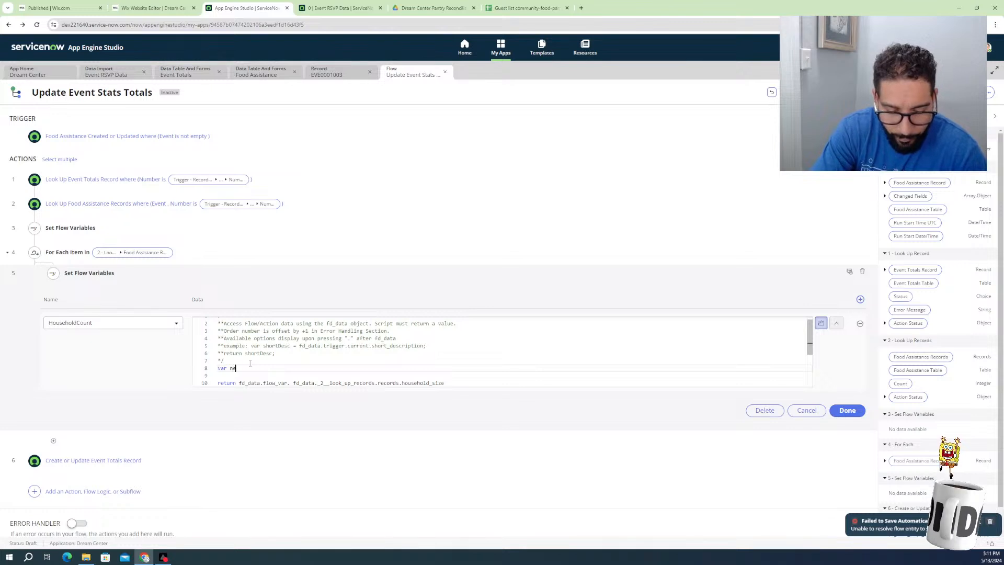
type("wCount = h")
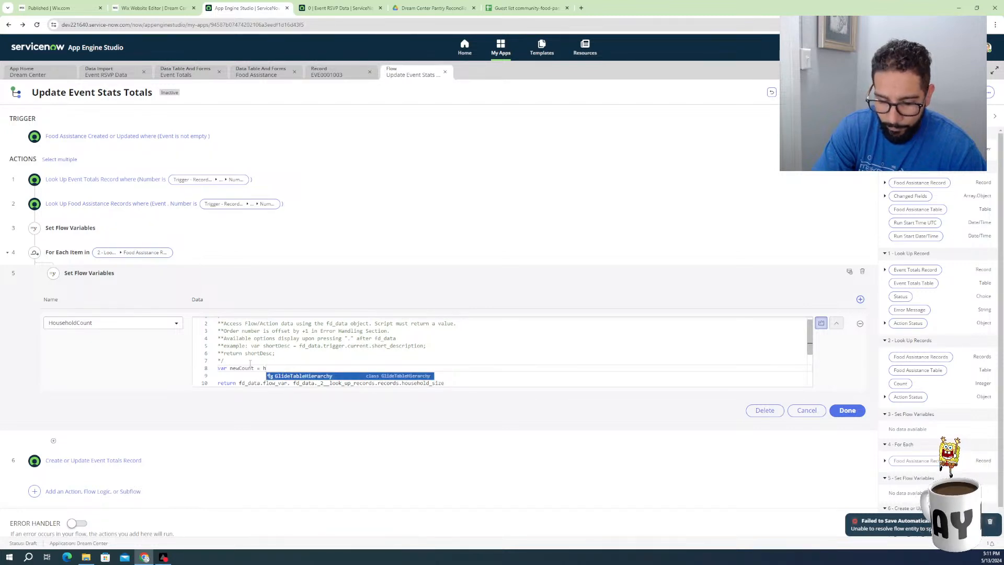
key("BackSpace")
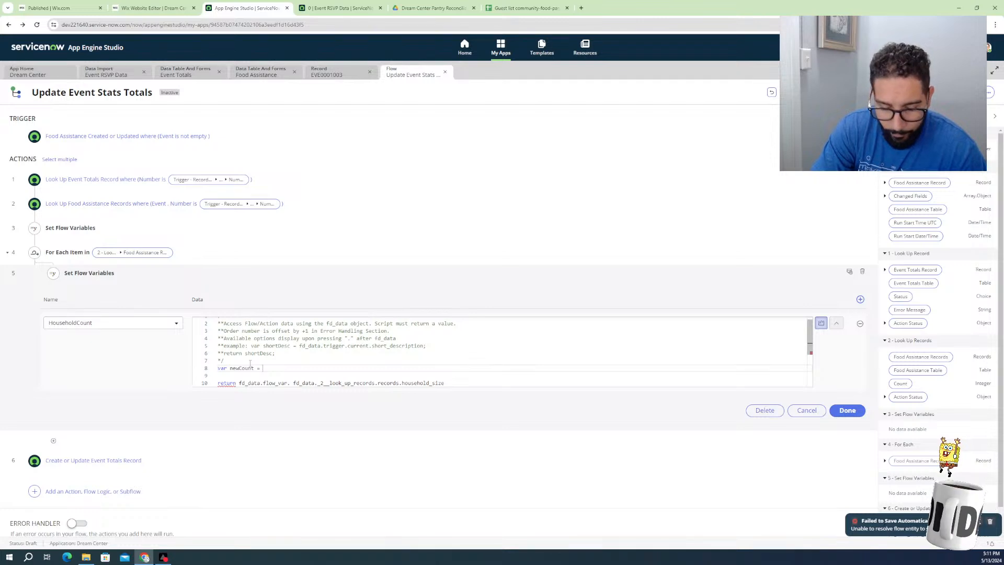
type("fd_data.")
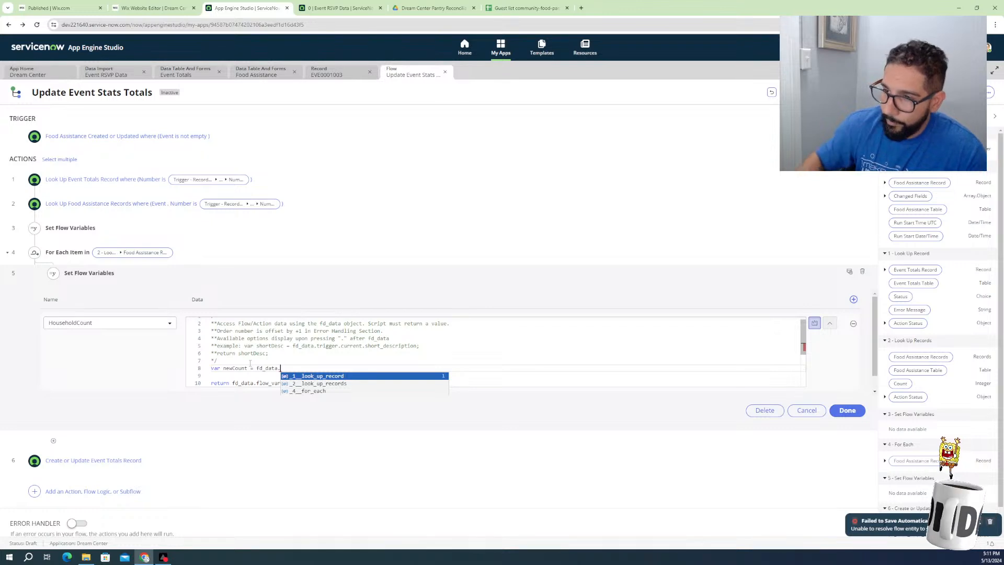
scroll(250, 363, "down", 2)
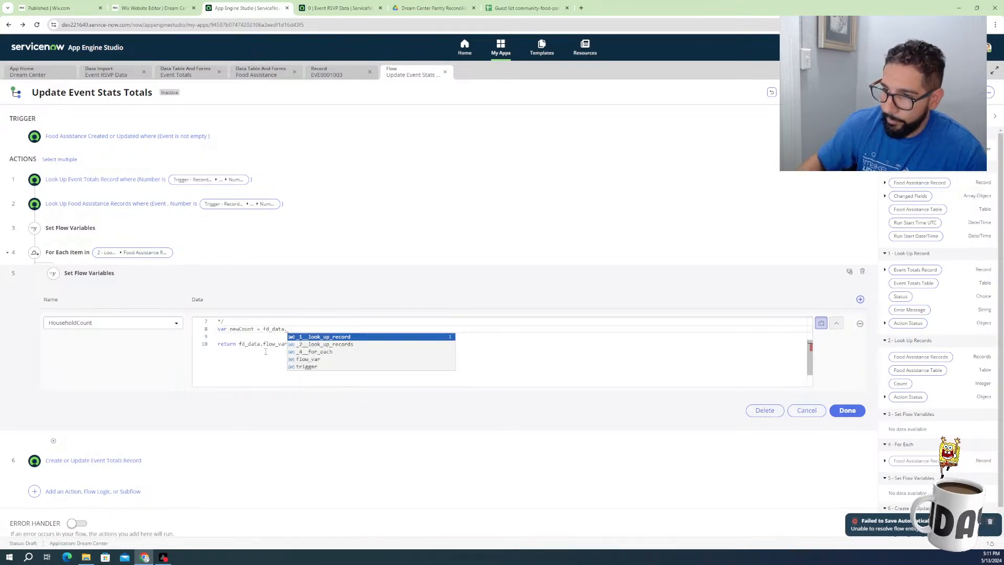
left_click(306, 359)
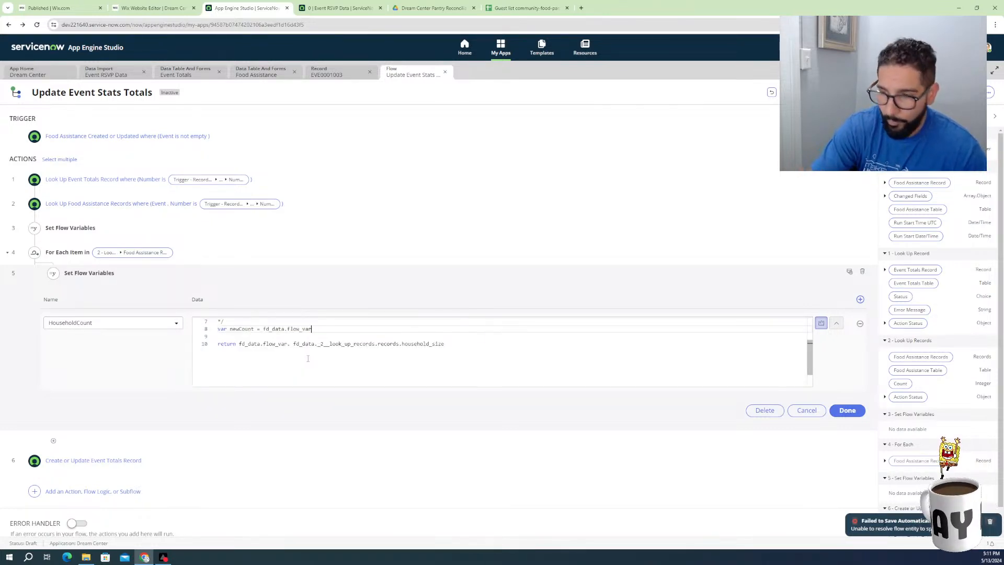
type(".")
key("Return")
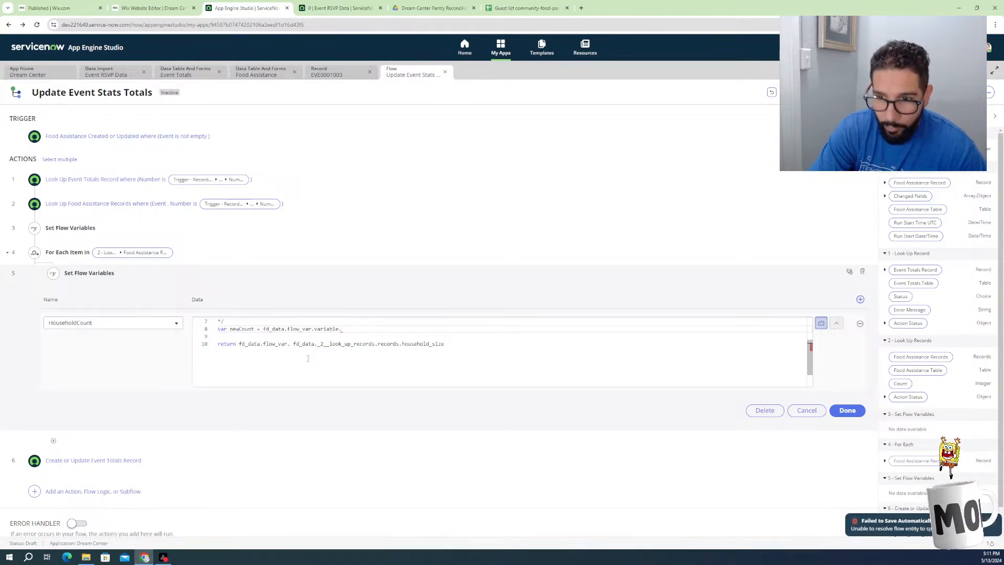
type(".House")
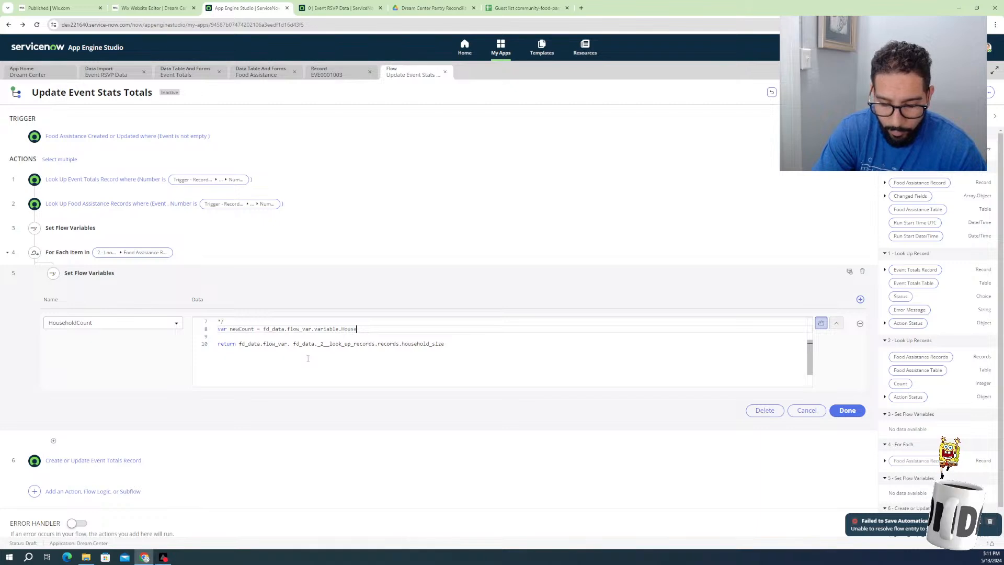
type("holdCount")
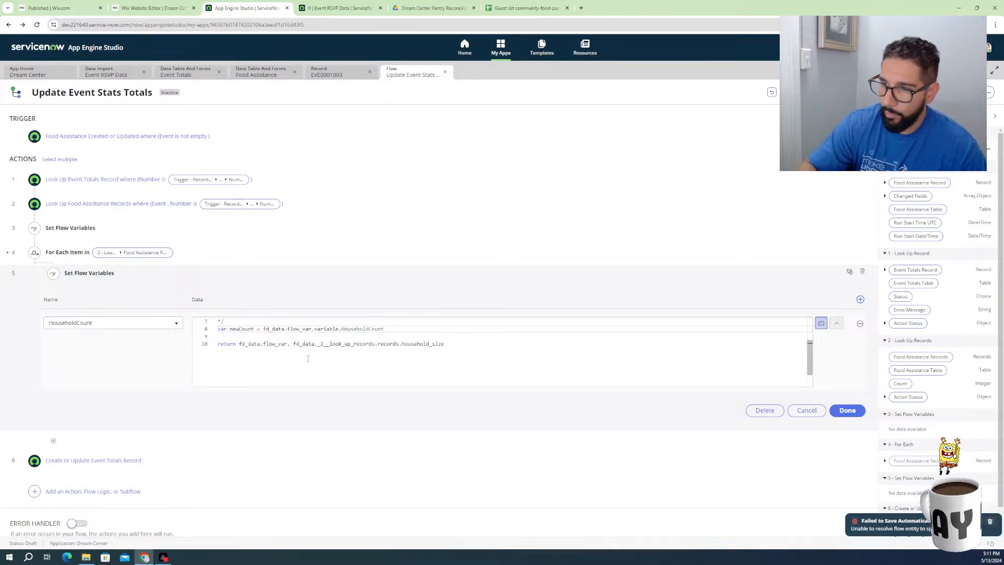
Replace "fd_data.flow_var." in the return statement with "newCount +" so it adds the household size
left_click_drag(240, 344, 292, 346)
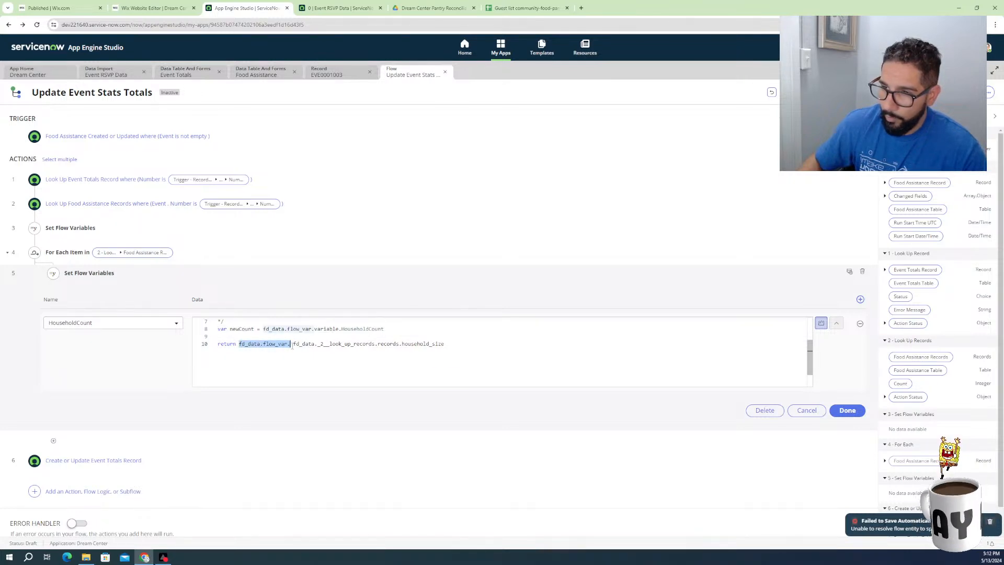
key("BackSpace")
type("new")
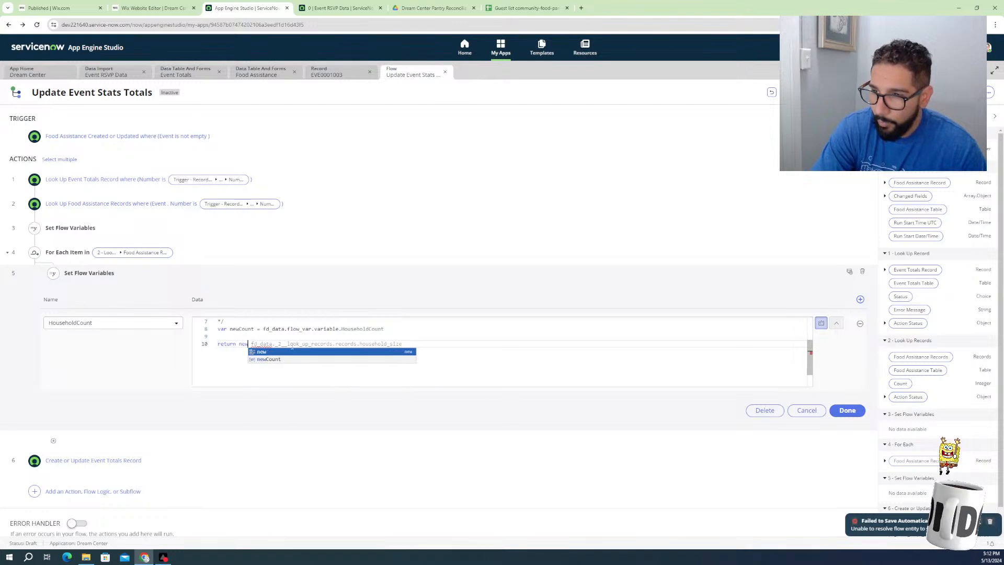
key("Down")
key("Return")
type("+")
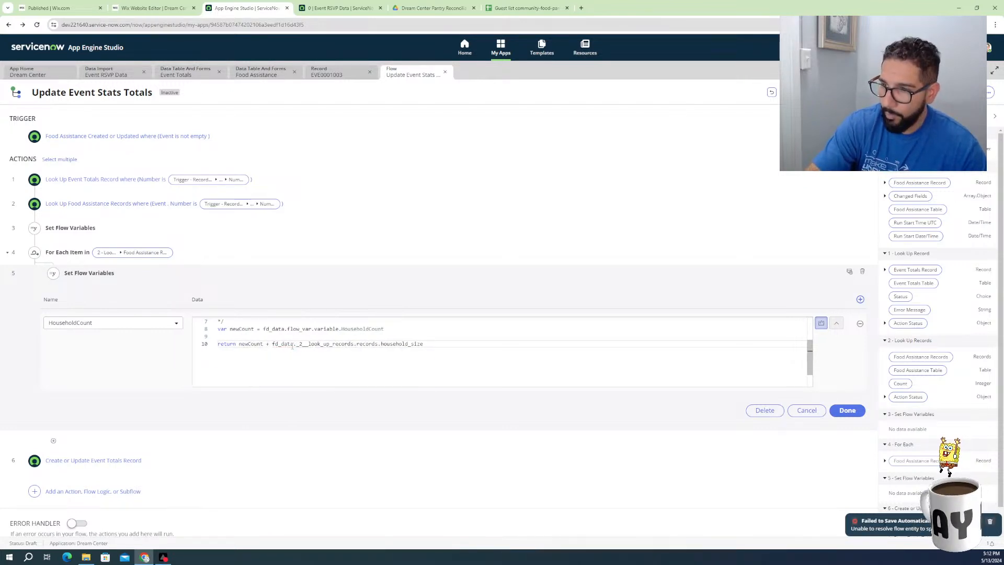
End the newCount declaration with a semicolon and save the loop's Set Flow Variables step
left_click(402, 334)
left_click(395, 329)
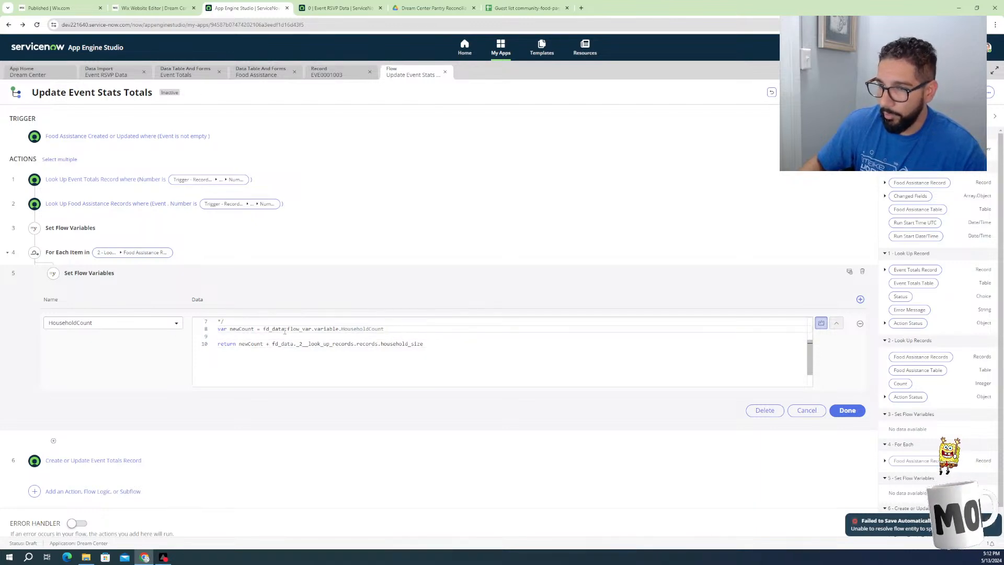
type(";")
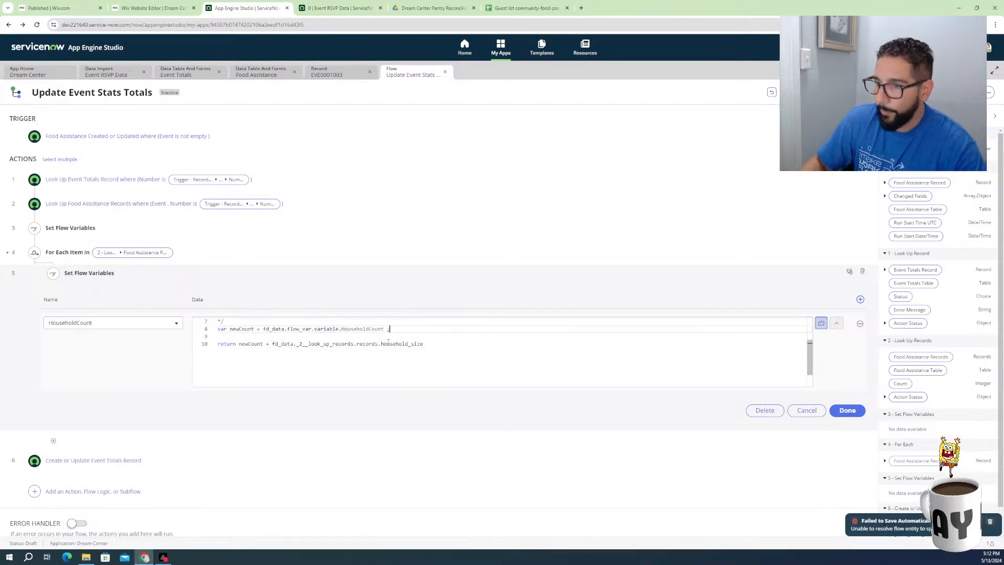
scroll(268, 358, "up", 1)
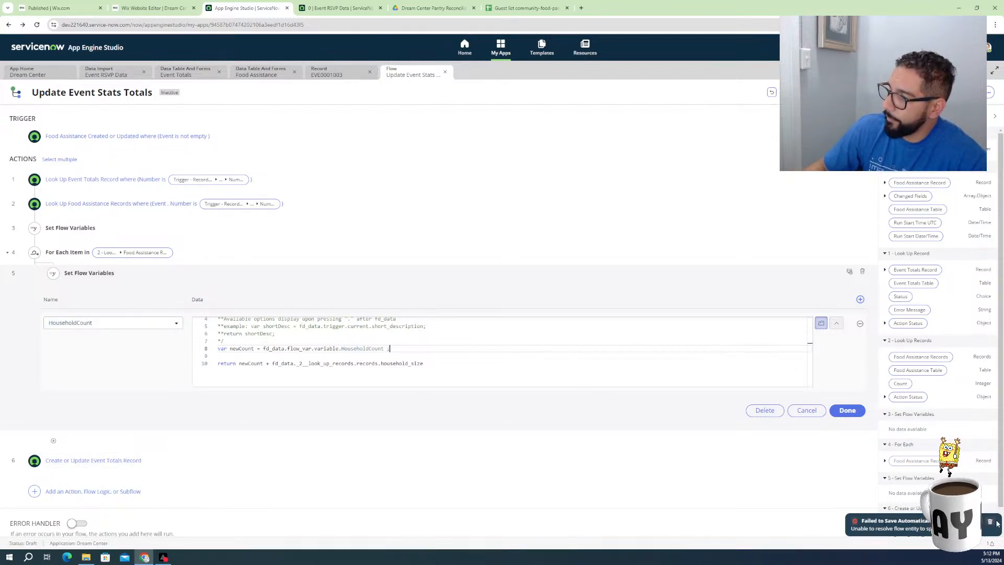
left_click(846, 410)
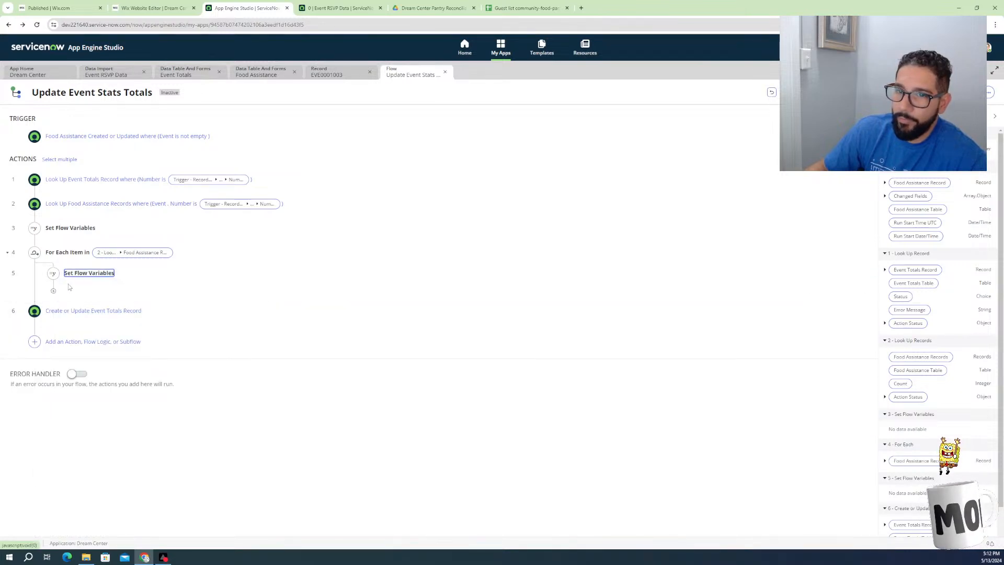
Add a ServiceNow Core Log action inside the For Each loop after Set Flow Variables
left_click(54, 291)
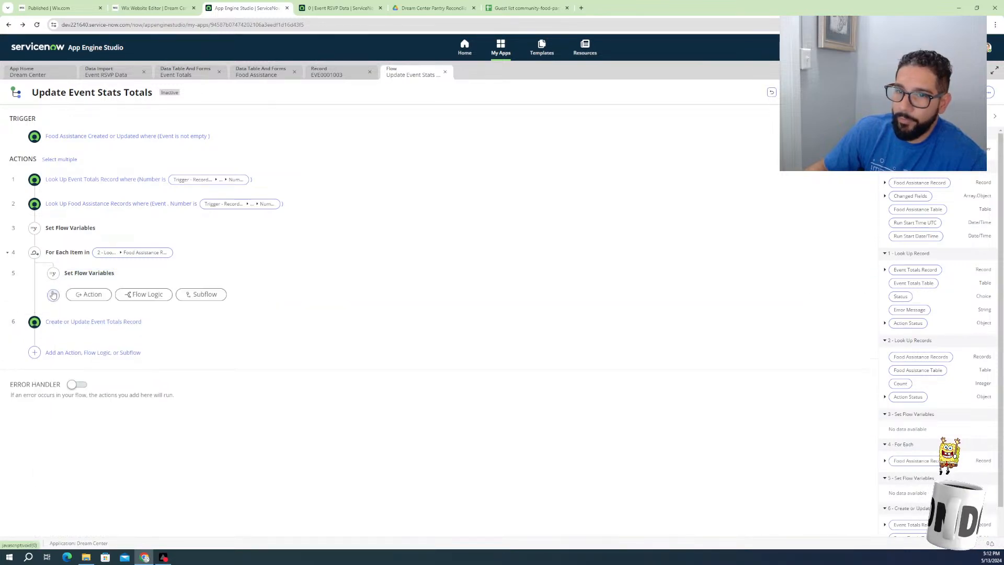
left_click(105, 299)
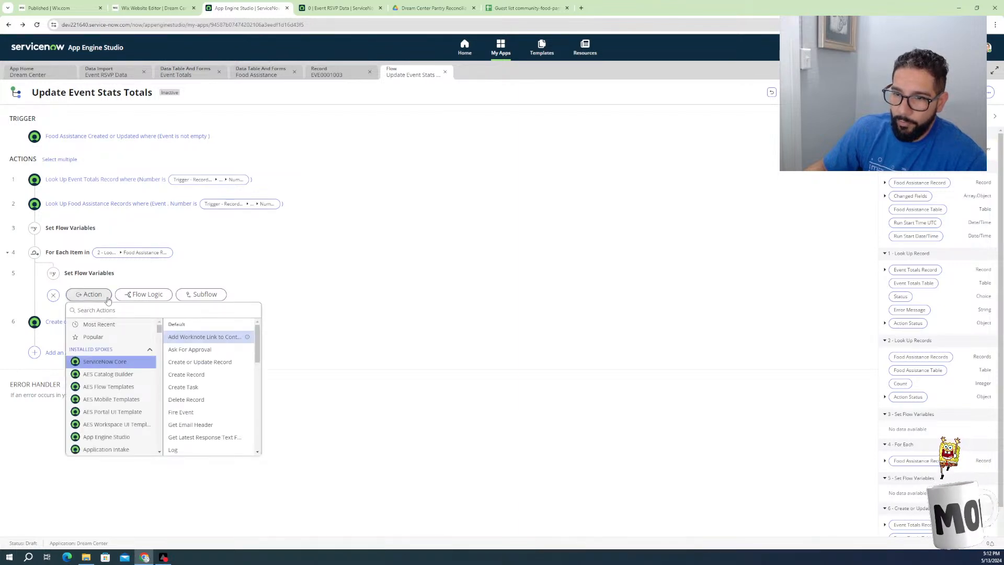
left_click(180, 450)
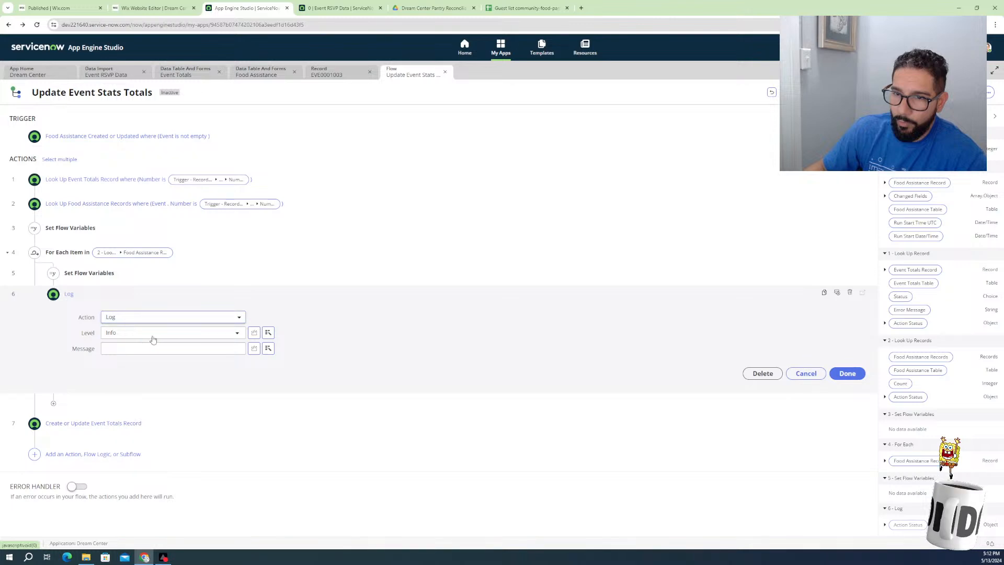
Set the Log action's message to the HouseholdCount flow variable at Info level and save the action
left_click(176, 348)
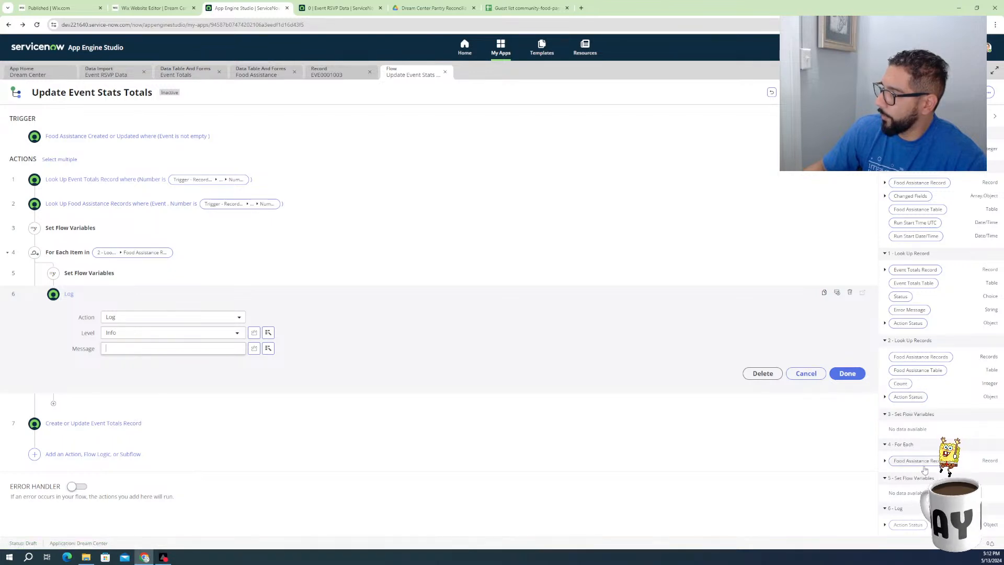
left_click(886, 463)
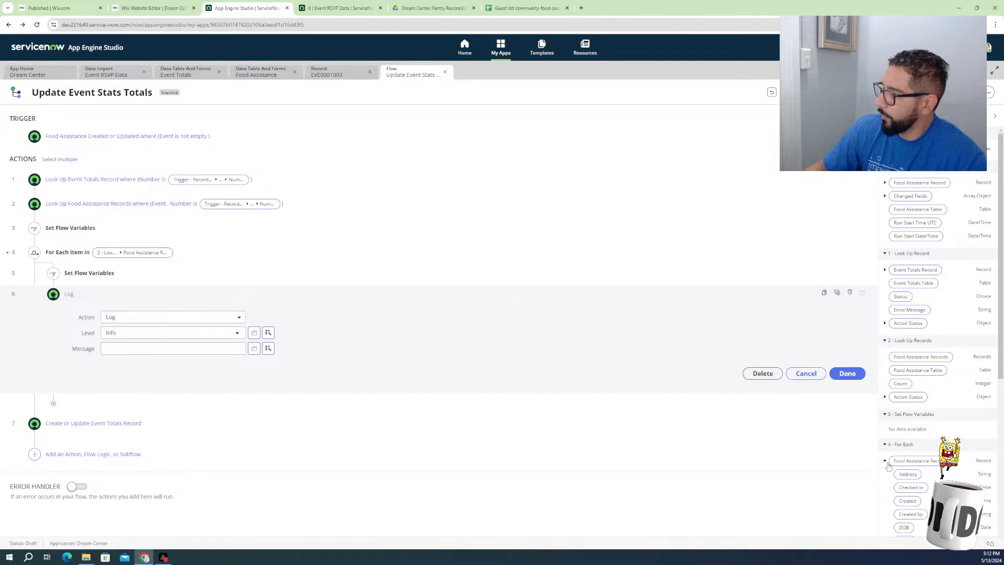
scroll(899, 471, "down", 4)
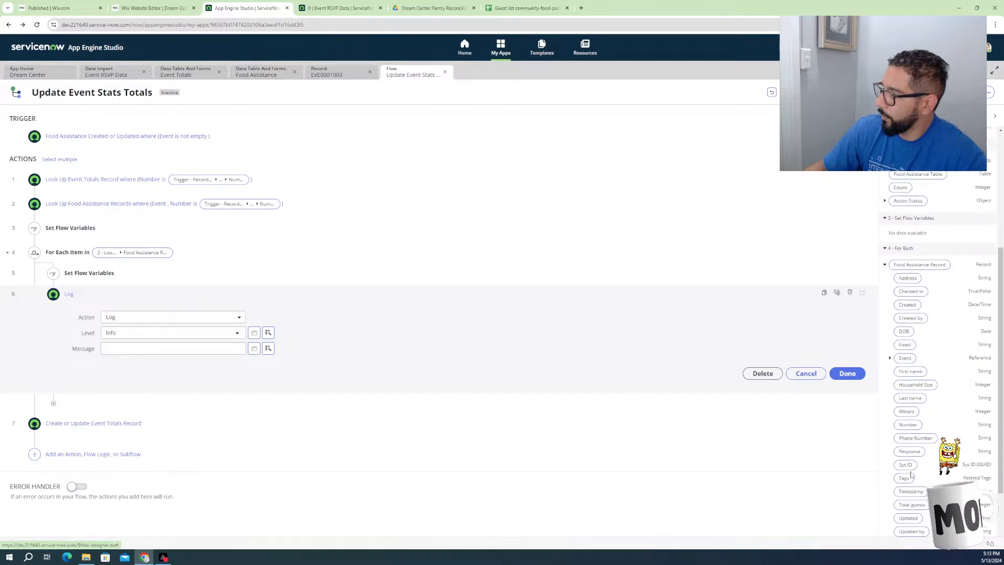
scroll(913, 473, "down", 2)
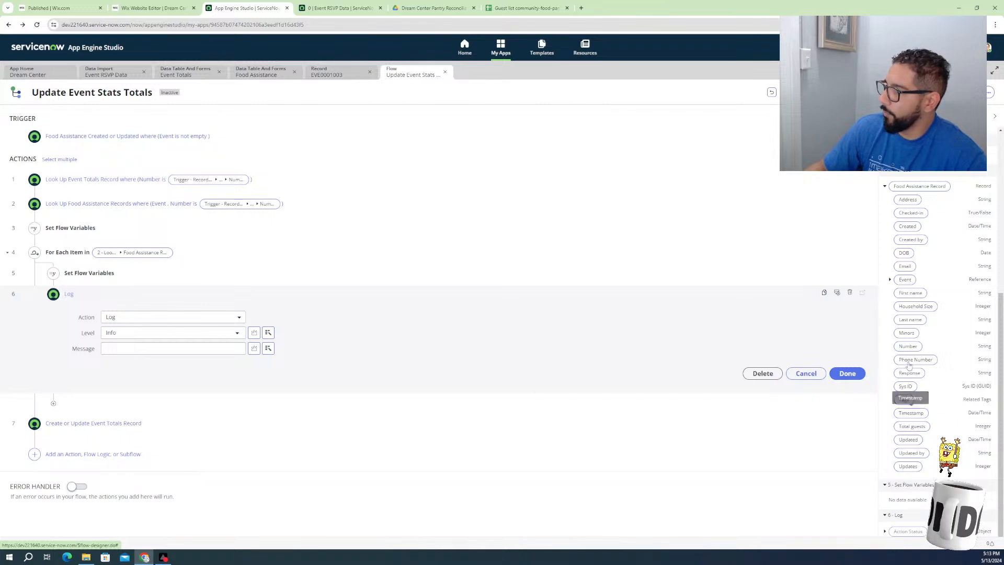
scroll(938, 310, "up", 4)
scroll(938, 311, "up", 2)
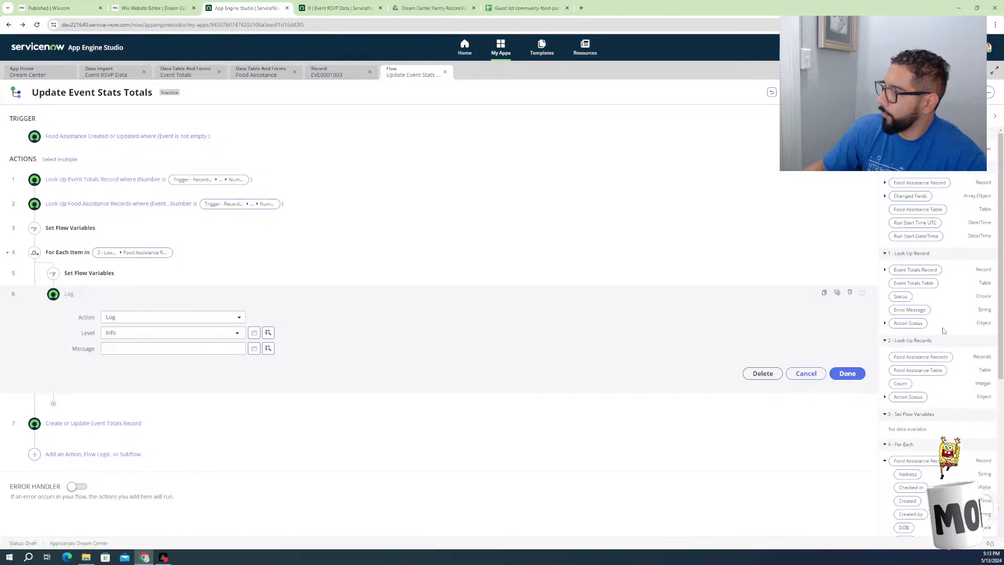
left_click_drag(912, 149, 169, 352)
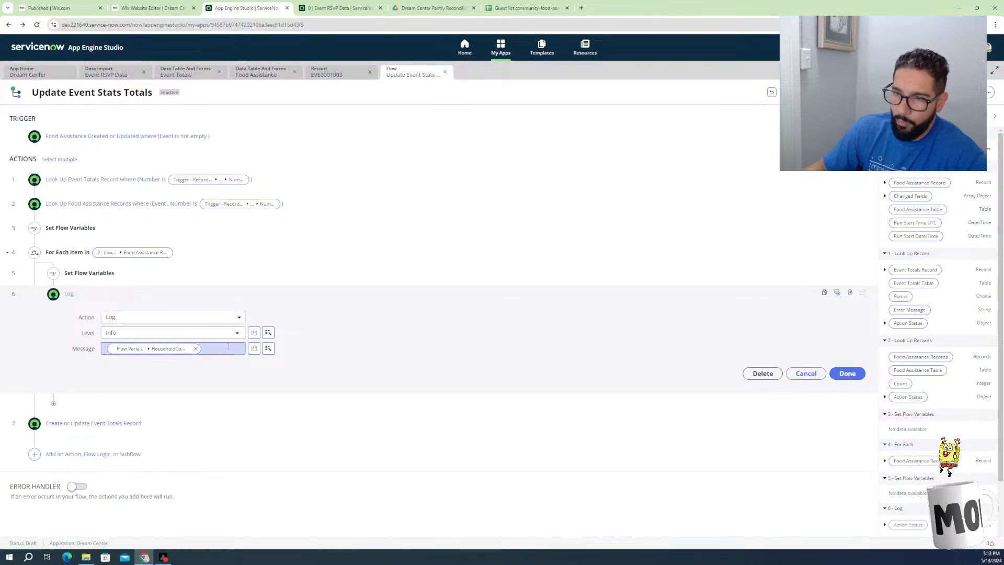
left_click(847, 373)
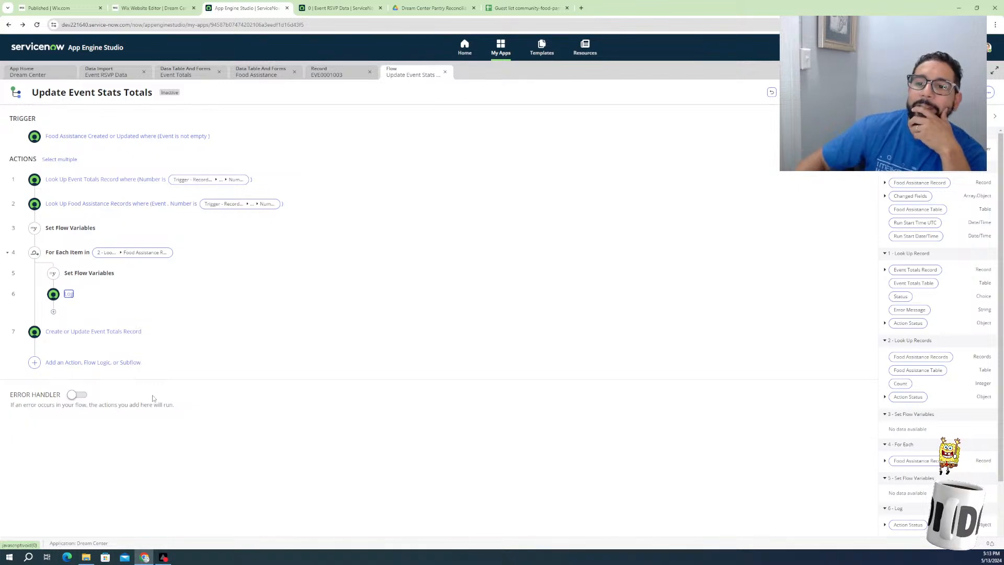
Map the Household Totals field to the HouseholdCount flow variable in the Create or Update Event Totals Record action and save it
left_click(73, 332)
left_click(252, 401)
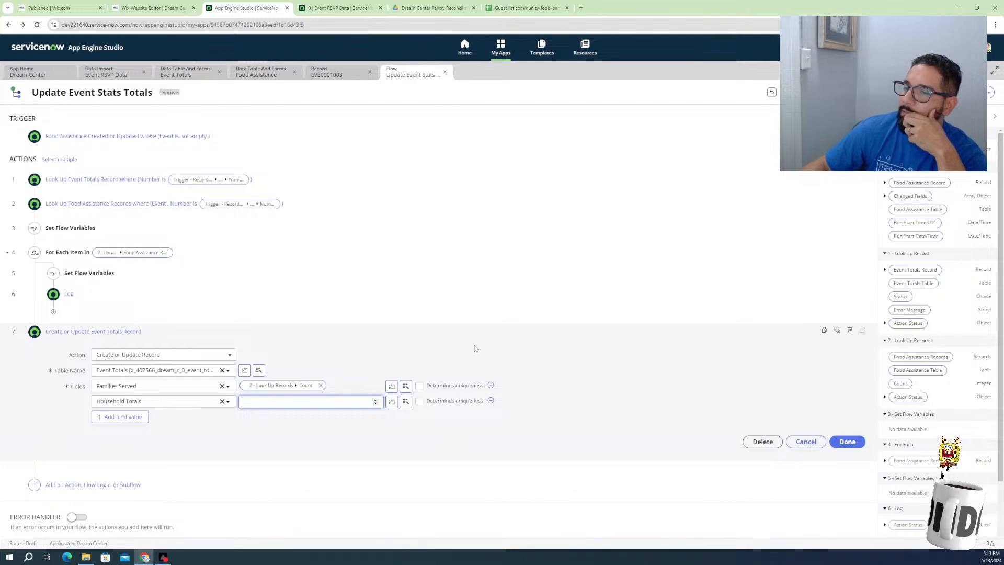
left_click_drag(908, 150, 340, 408)
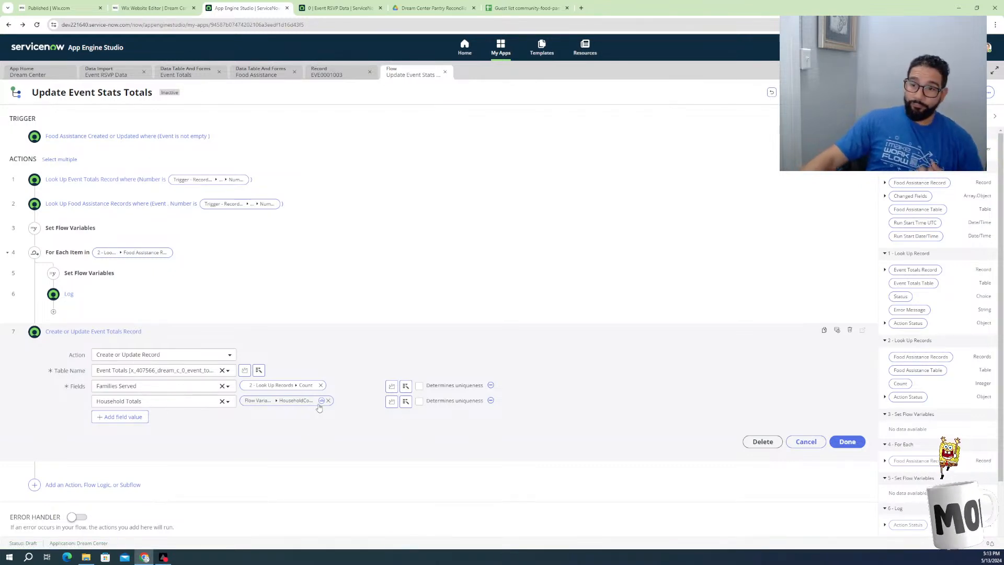
left_click(847, 442)
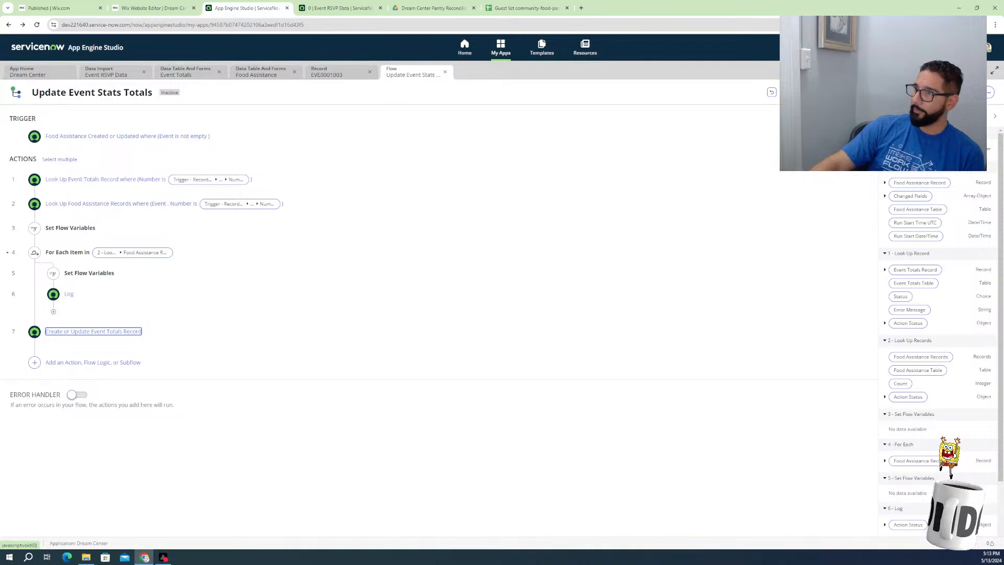
Start a test of the flow and look through the Food Assistance records offered for it
left_click(884, 92)
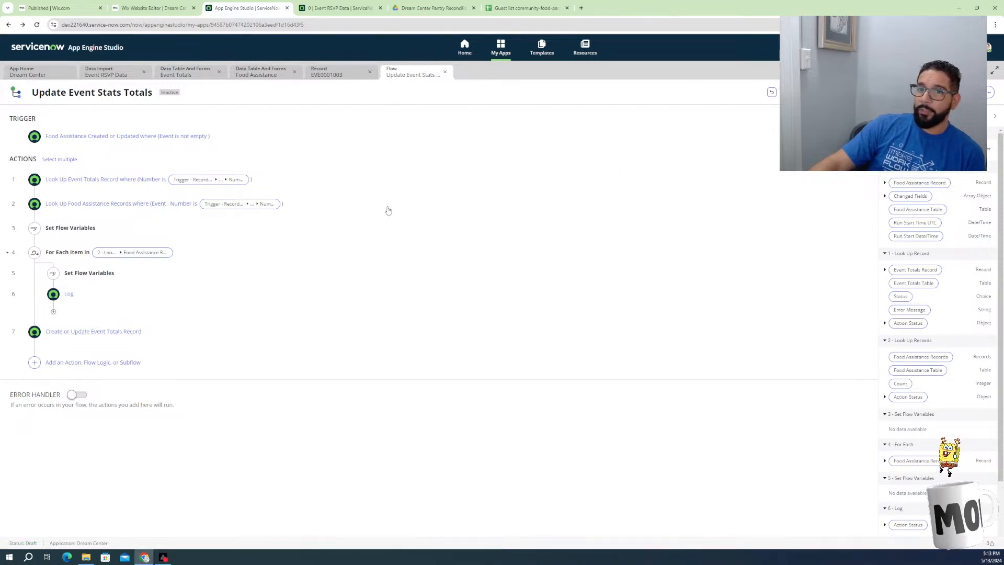
left_click(447, 160)
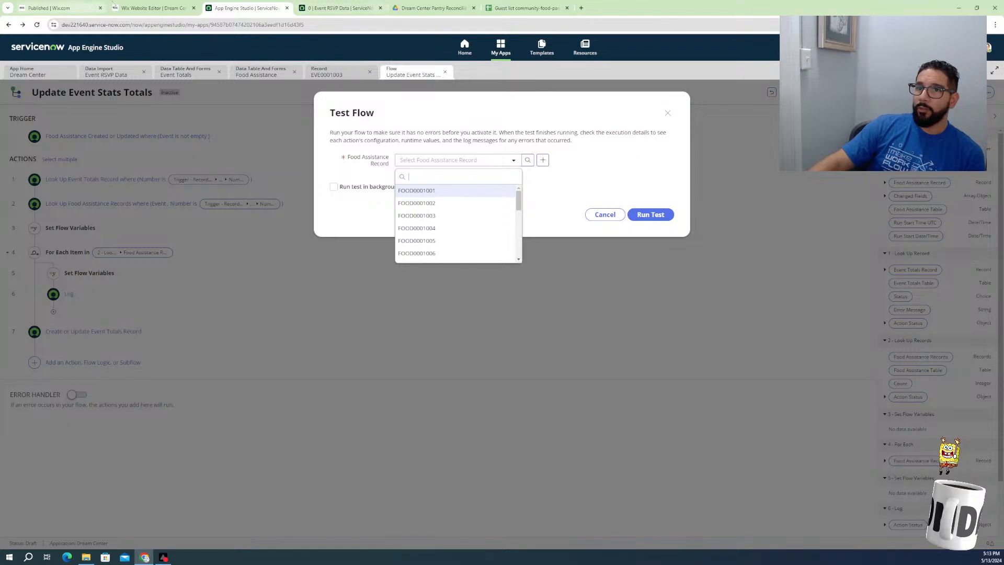
left_click(558, 202)
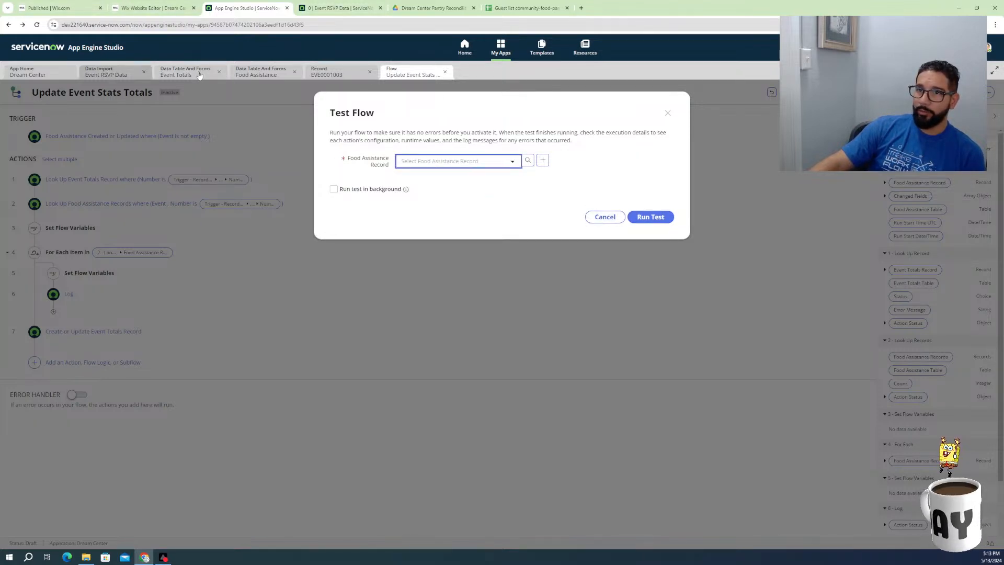
Check the EVE0001003 event record, and add the Number column to the Food Assistance table's data view
left_click(262, 74)
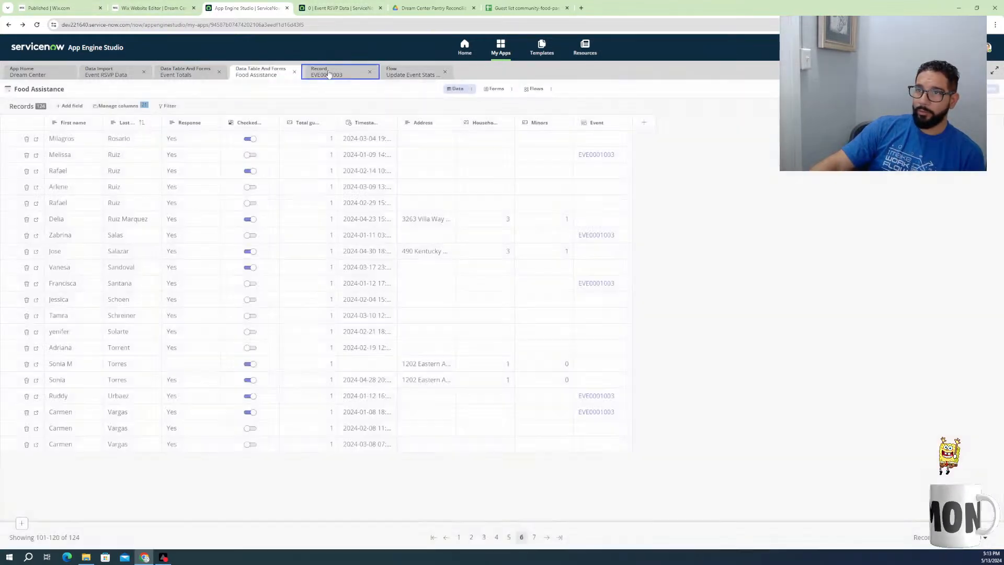
left_click(328, 73)
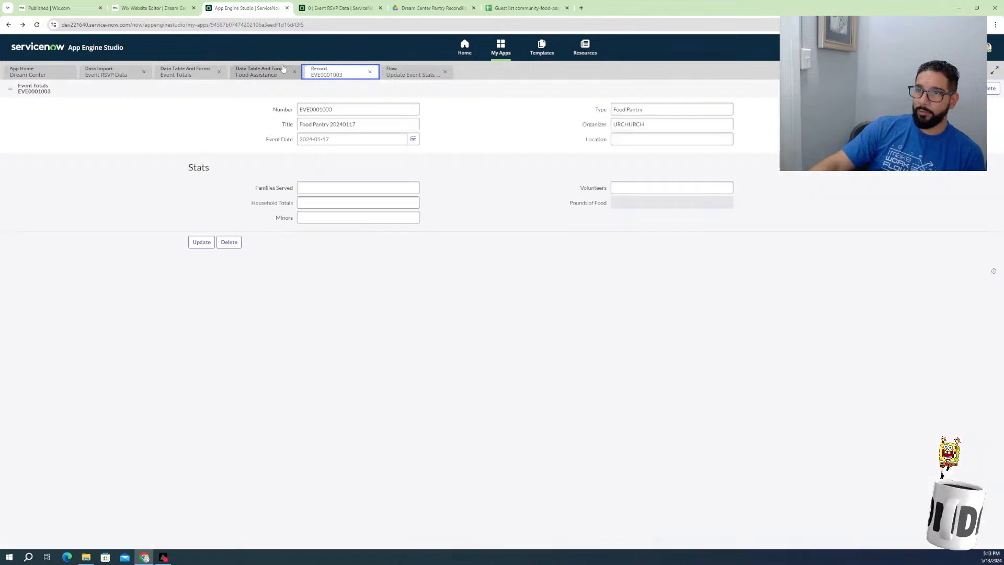
left_click(278, 77)
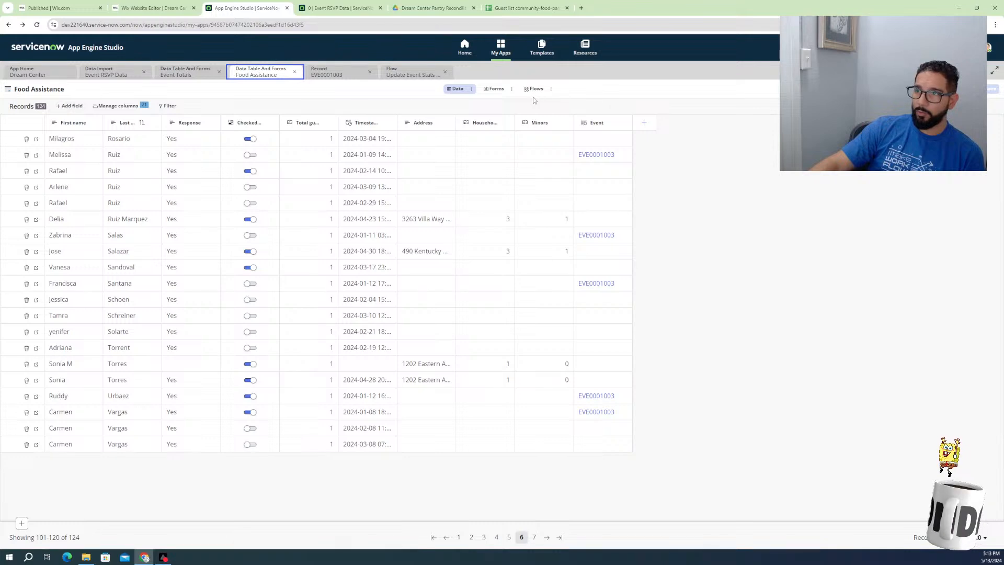
left_click(140, 107)
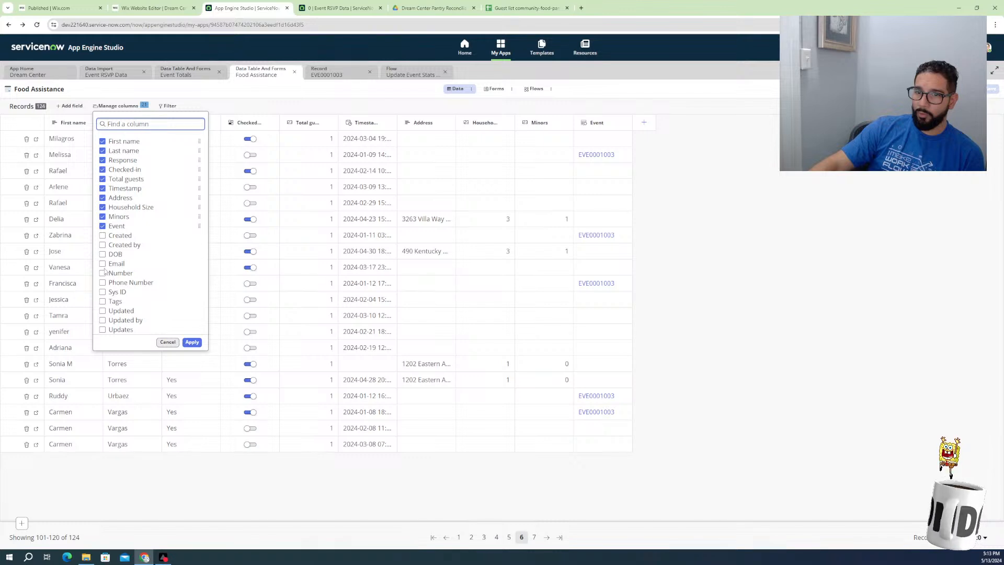
left_click(191, 342)
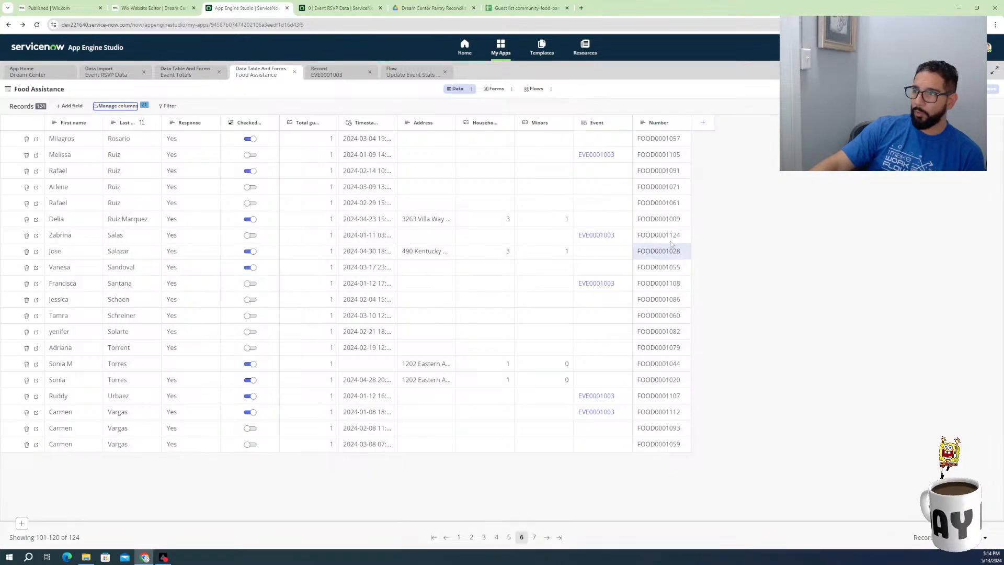
Copy the record number FOOD0001124 from a Food Assistance row linked to event EVE0001003
left_click(680, 238)
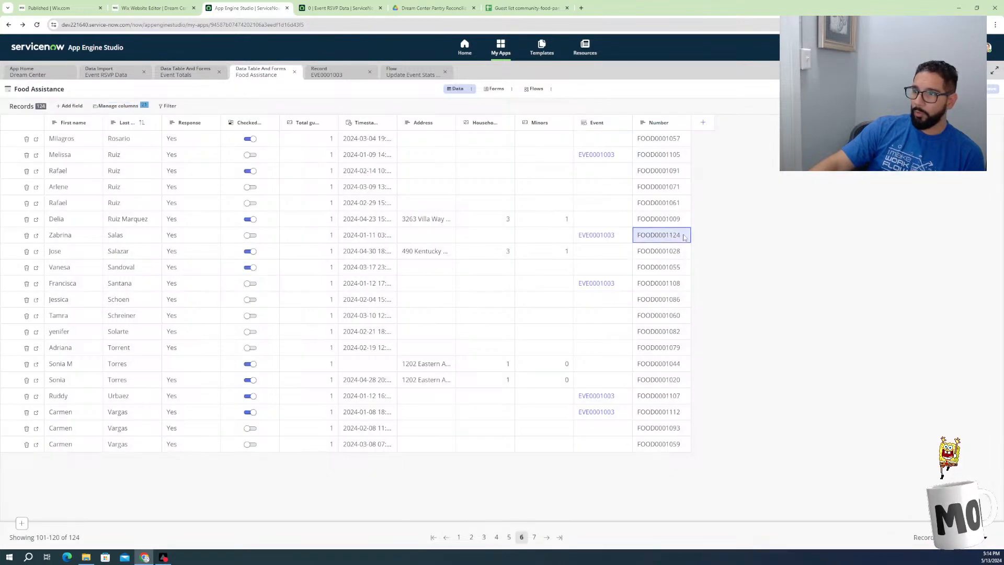
double_click(643, 237)
key("Escape")
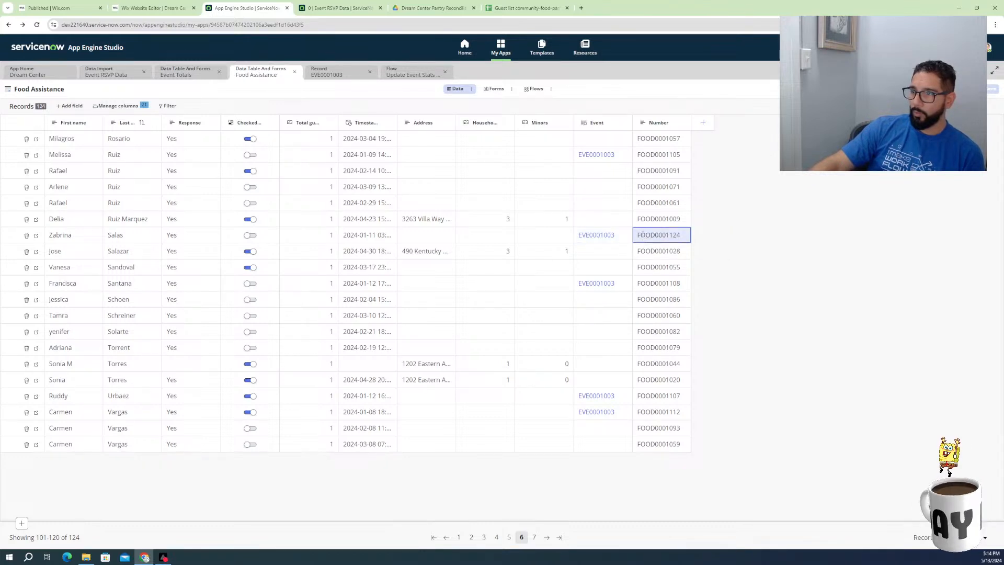
double_click(643, 235)
key("ctrl+c")
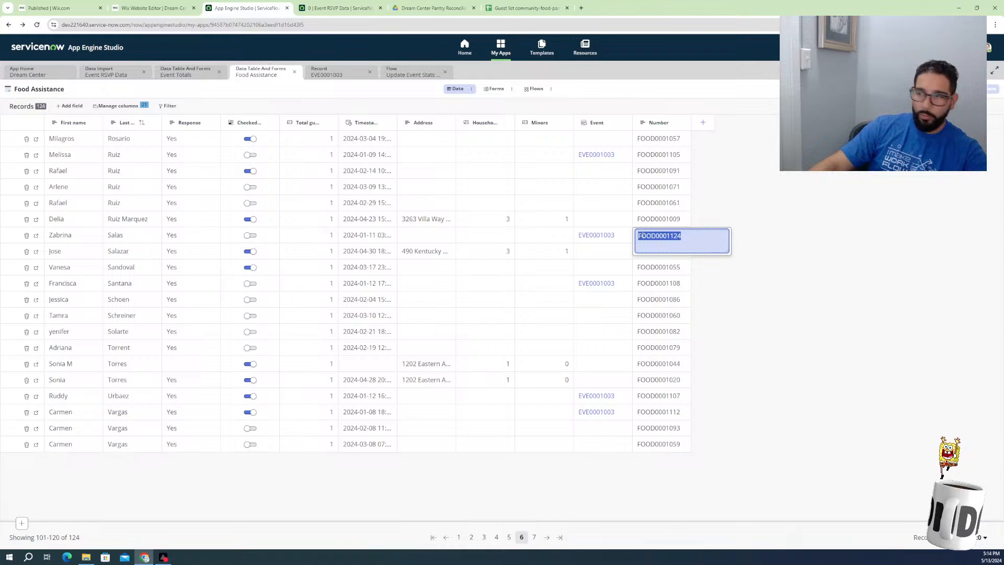
Select FOOD0001124 as the Food Assistance record in the flow test and run the test
left_click(337, 7)
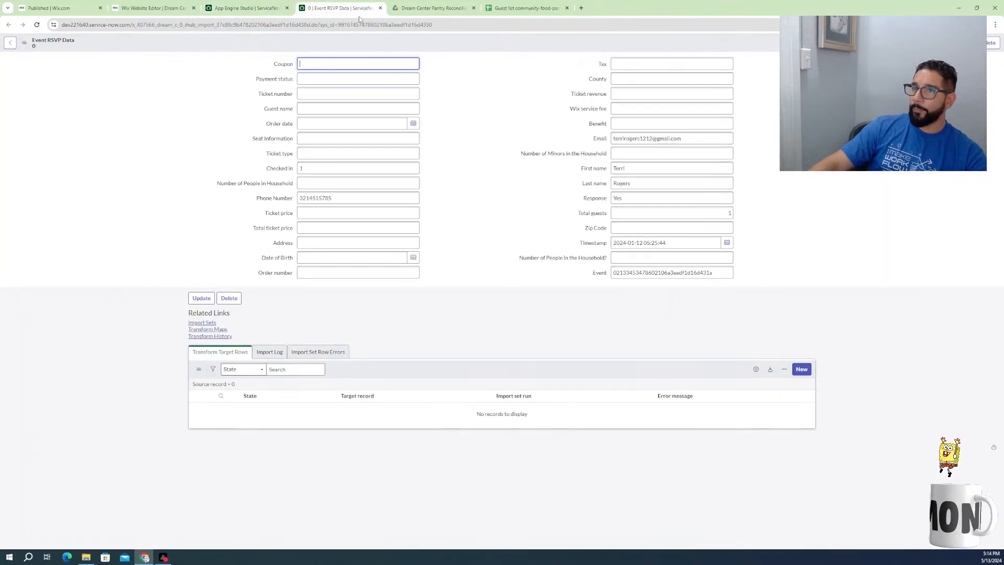
left_click(256, 8)
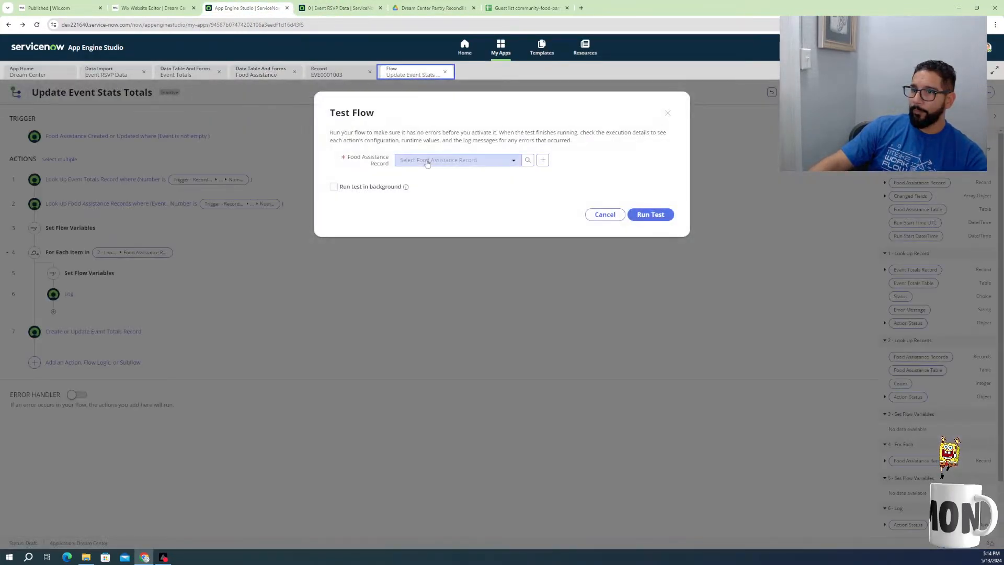
left_click(429, 162)
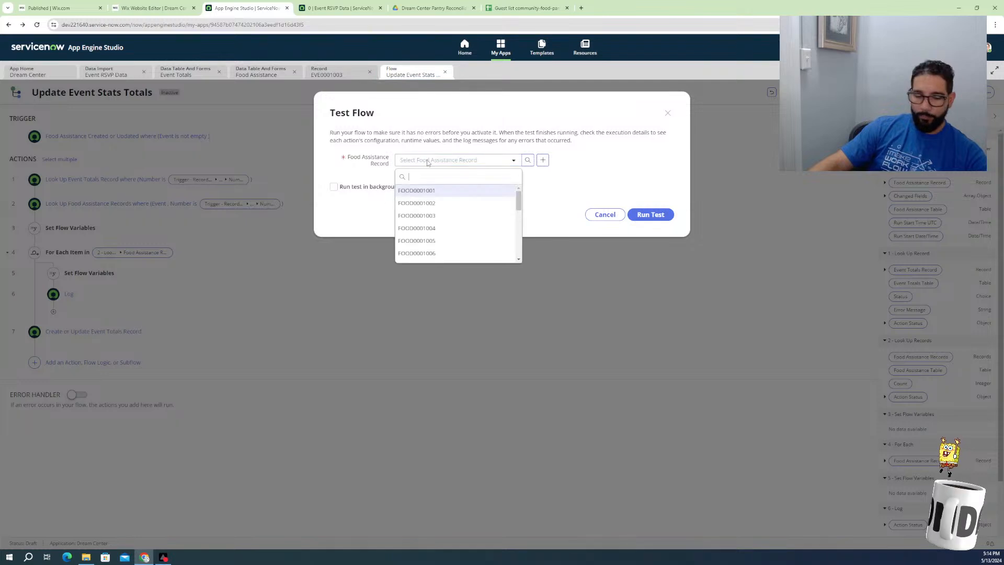
key("ctrl+v")
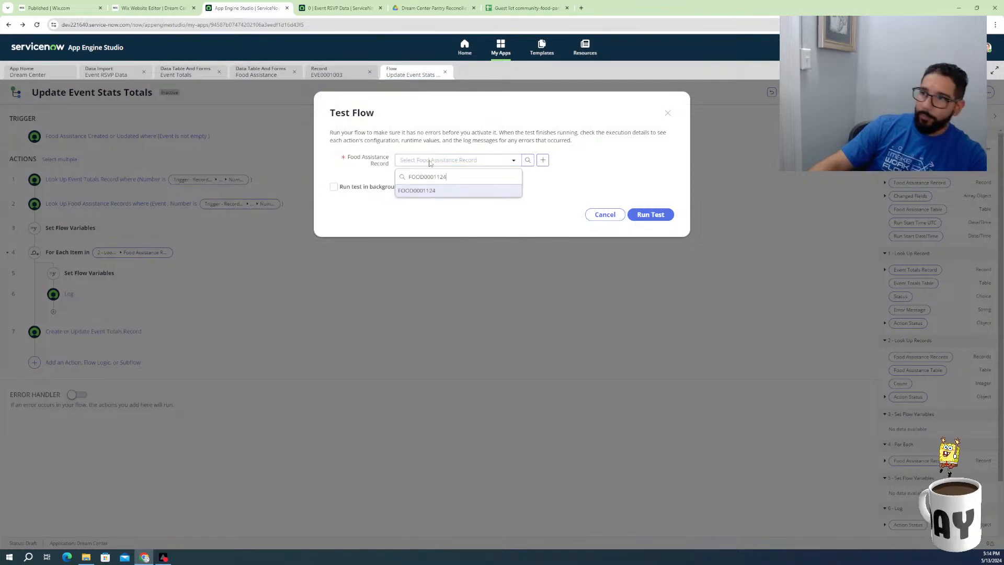
left_click(421, 191)
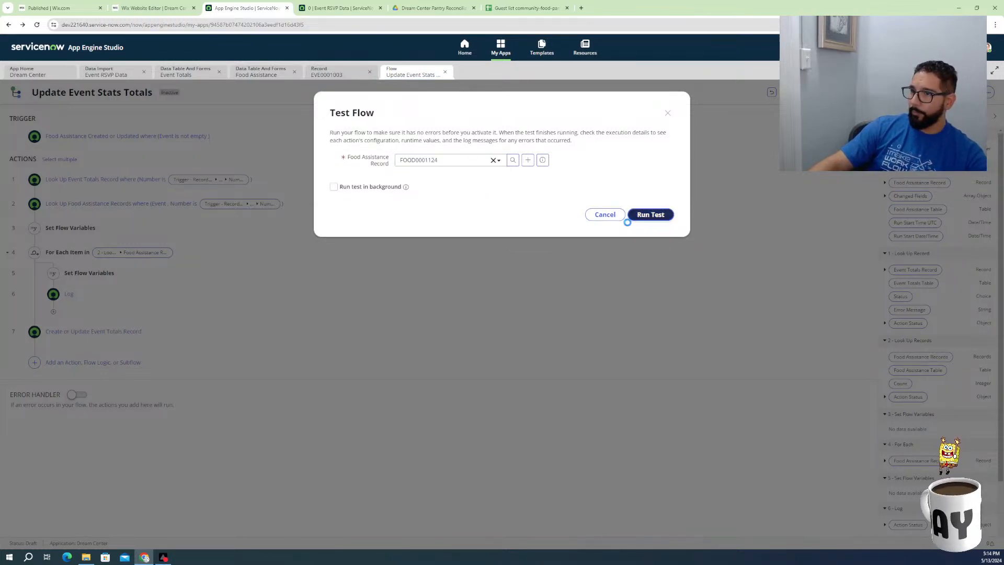
left_click(646, 217)
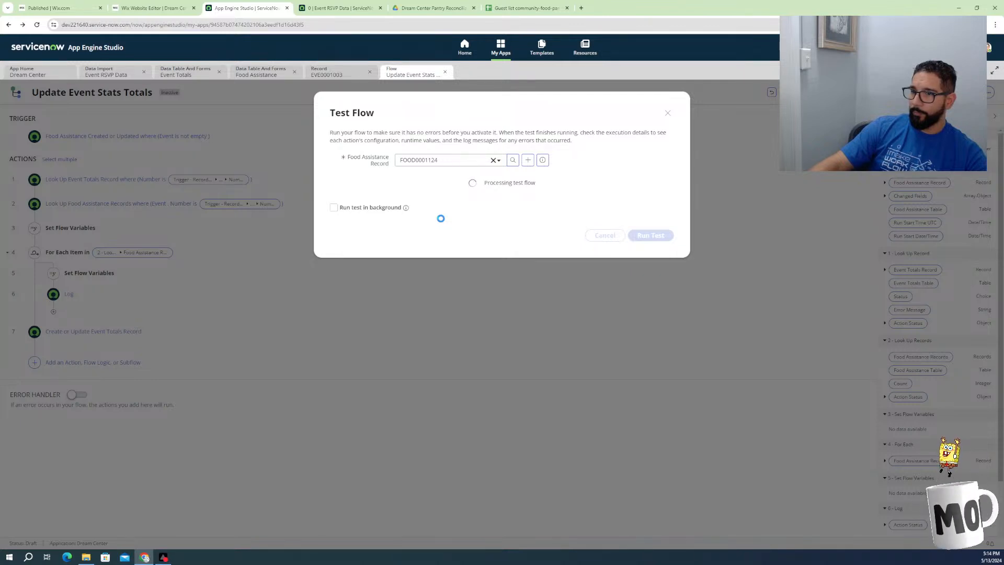
Open the test's execution details and examine the initial Set Flow Variables values and the For Each loop's error log
left_click(506, 184)
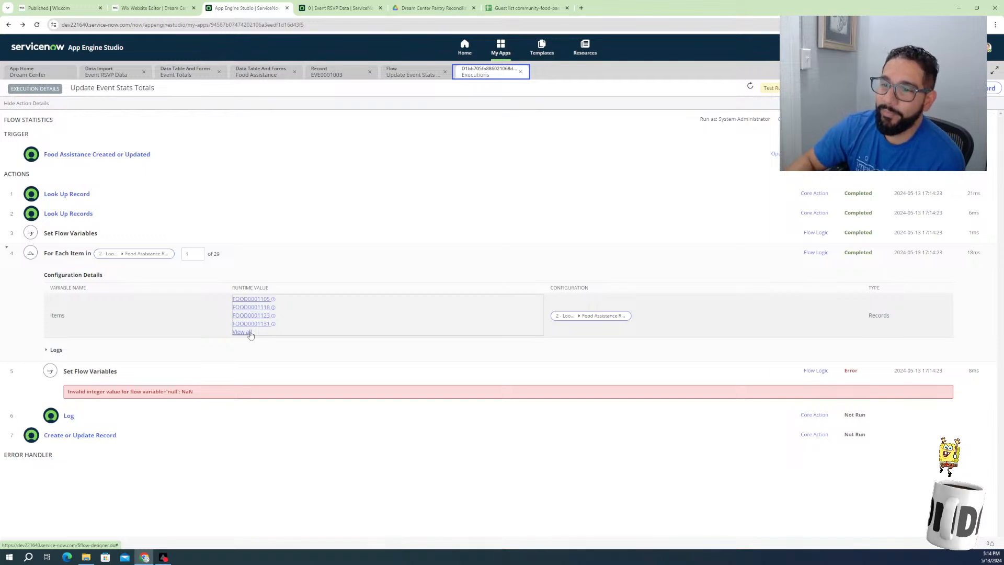
left_click(46, 350)
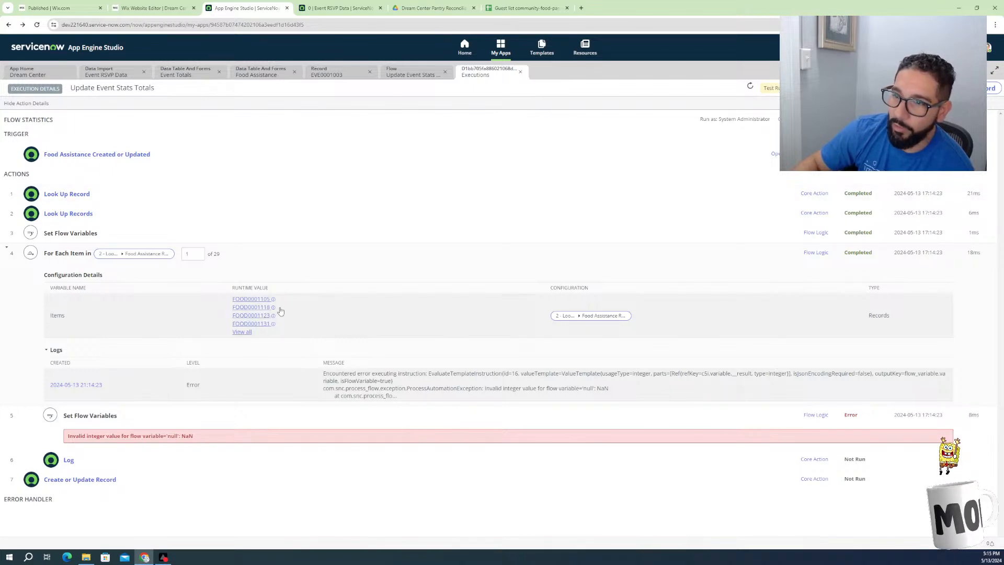
left_click(63, 214)
left_click(64, 214)
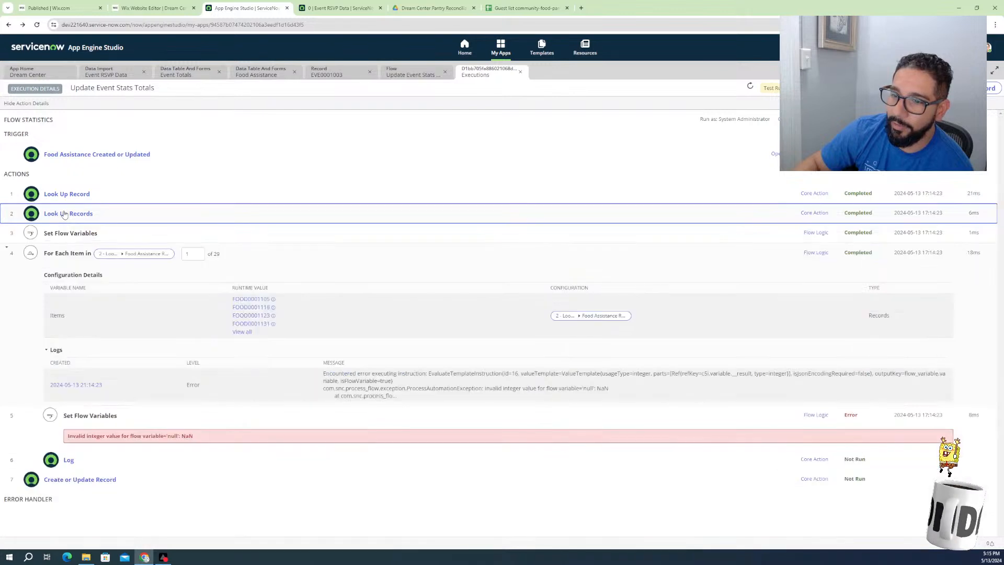
left_click(59, 234)
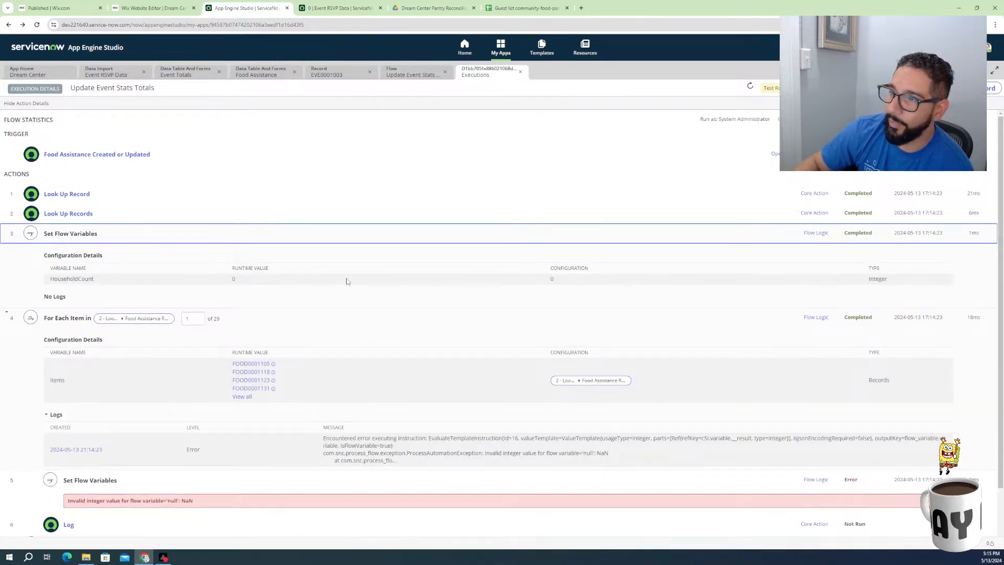
left_click(68, 233)
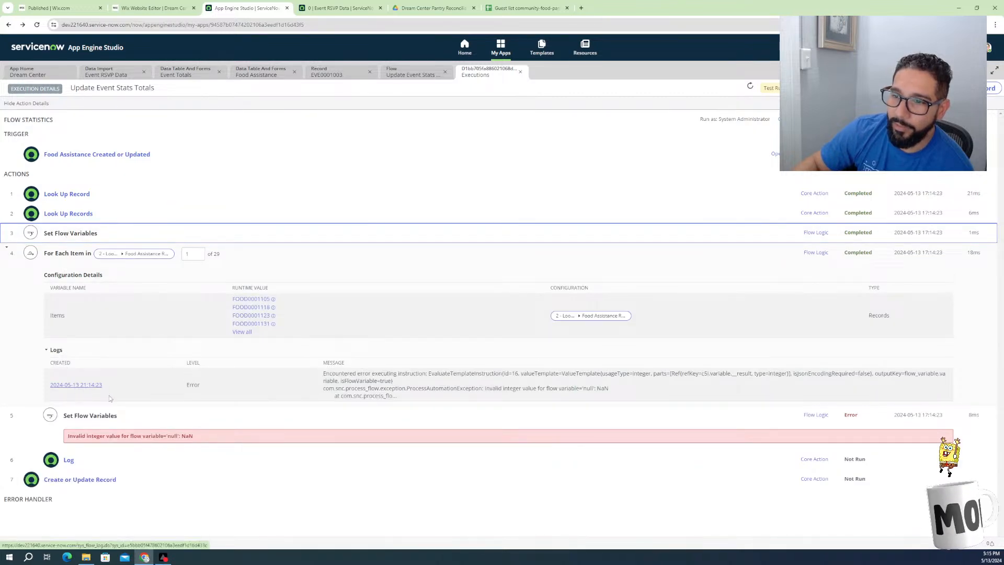
left_click(351, 390)
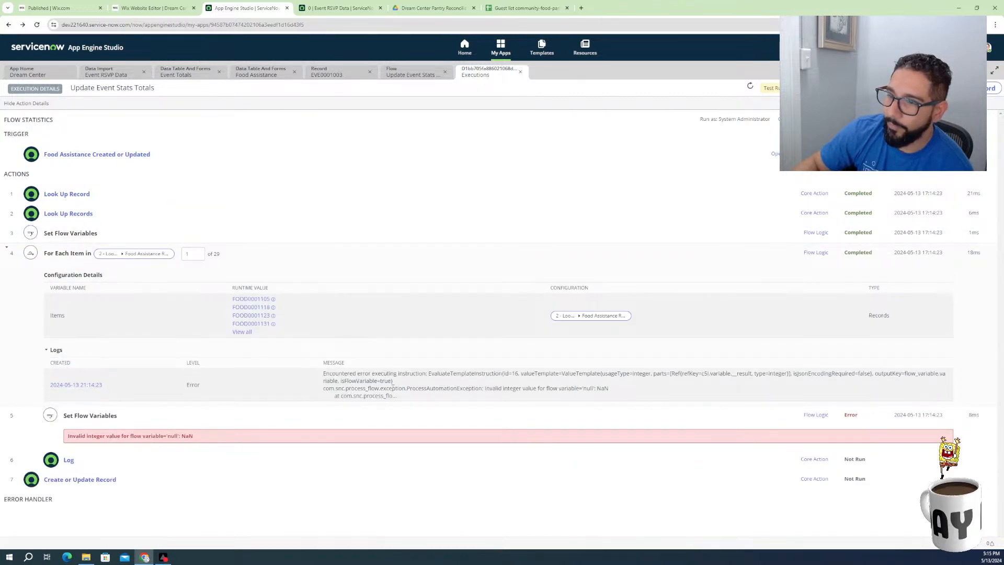
left_click_drag(401, 386, 339, 381)
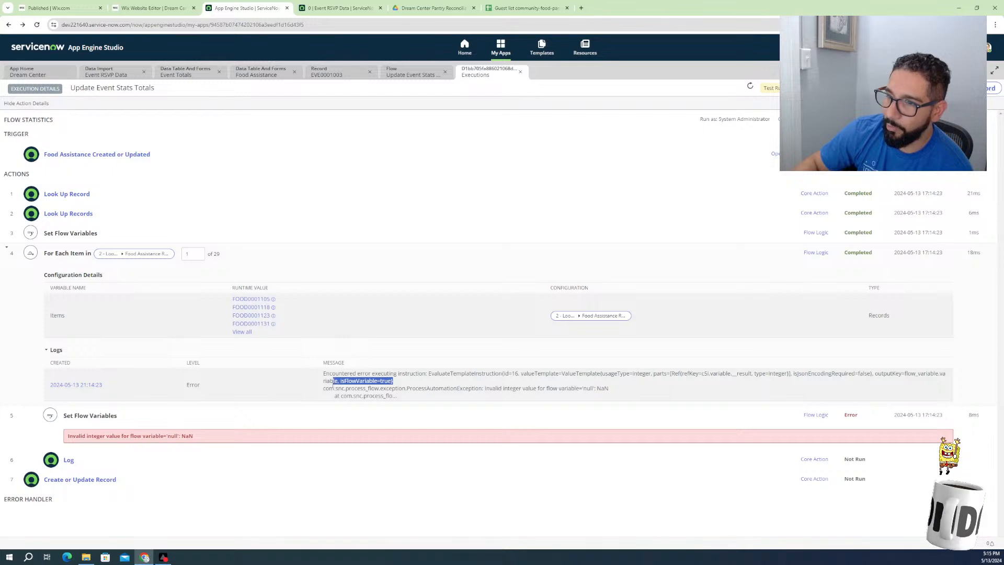
left_click(343, 388)
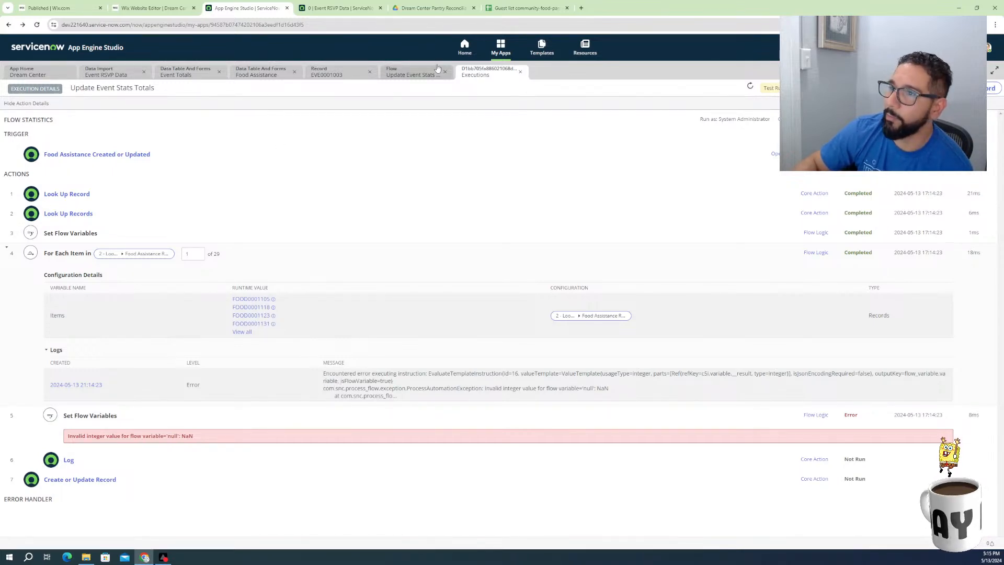
Close the execution details and the flow test, and open the HouseholdCount script in the For Each loop's Set Flow Variables step
left_click(522, 74)
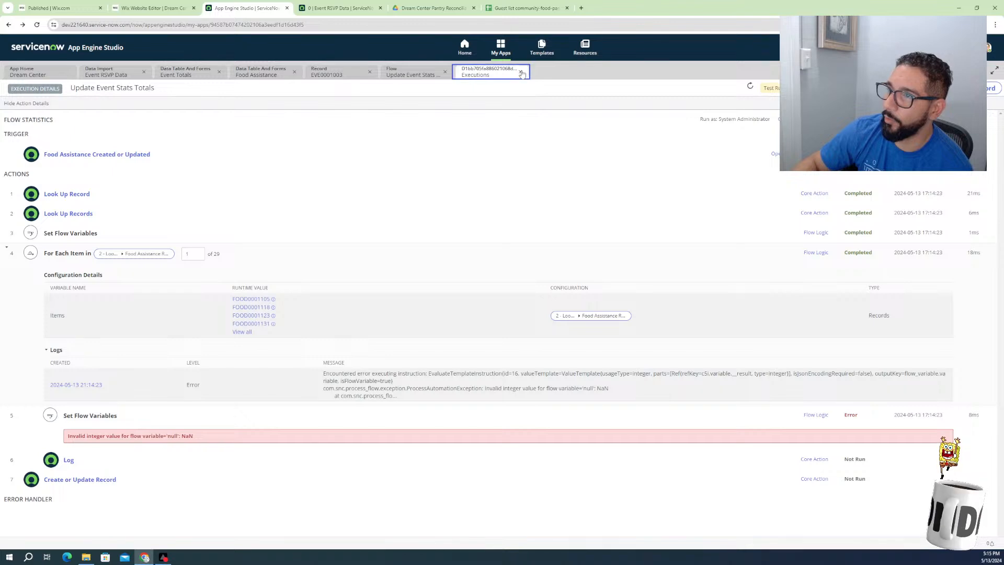
left_click(521, 72)
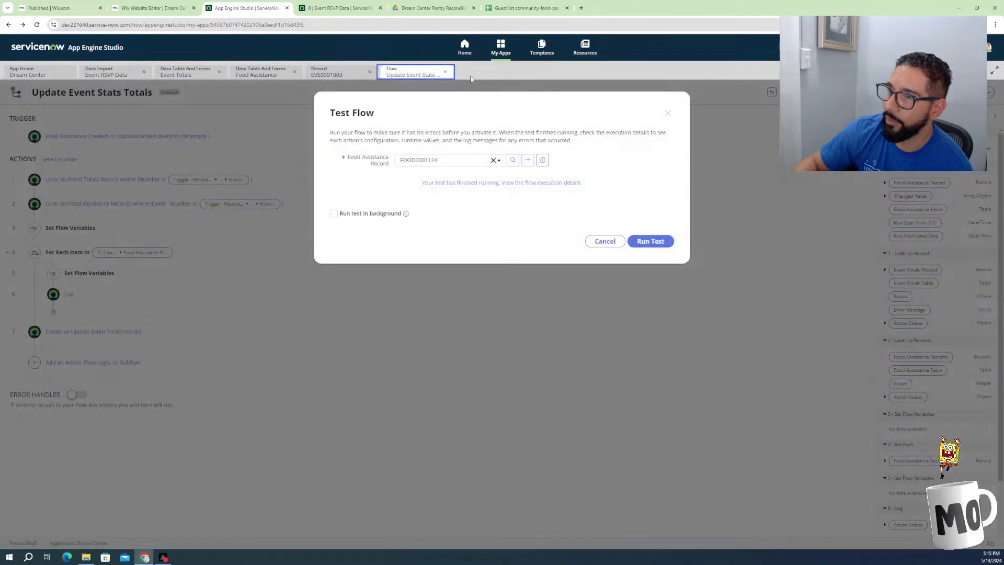
left_click(606, 242)
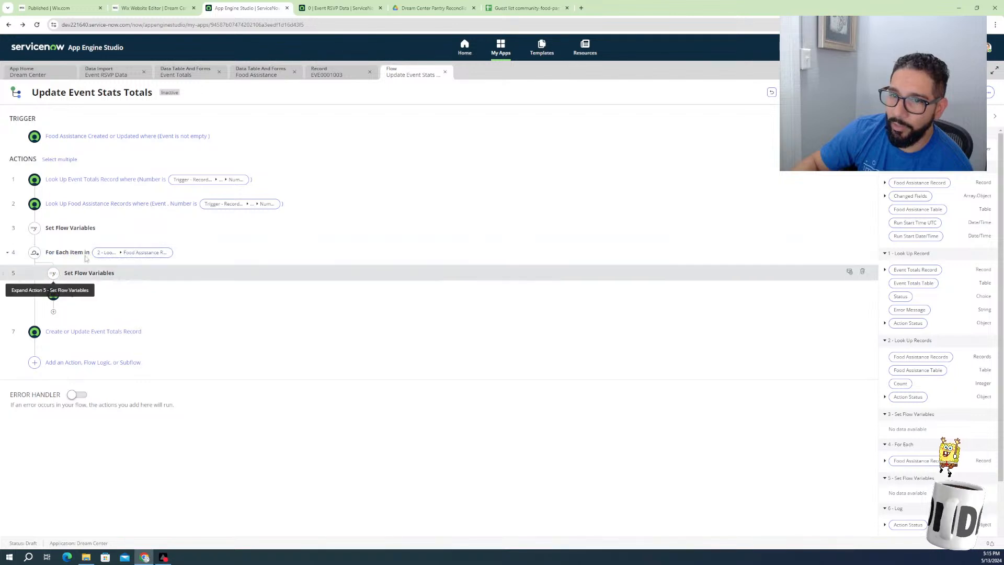
left_click(100, 273)
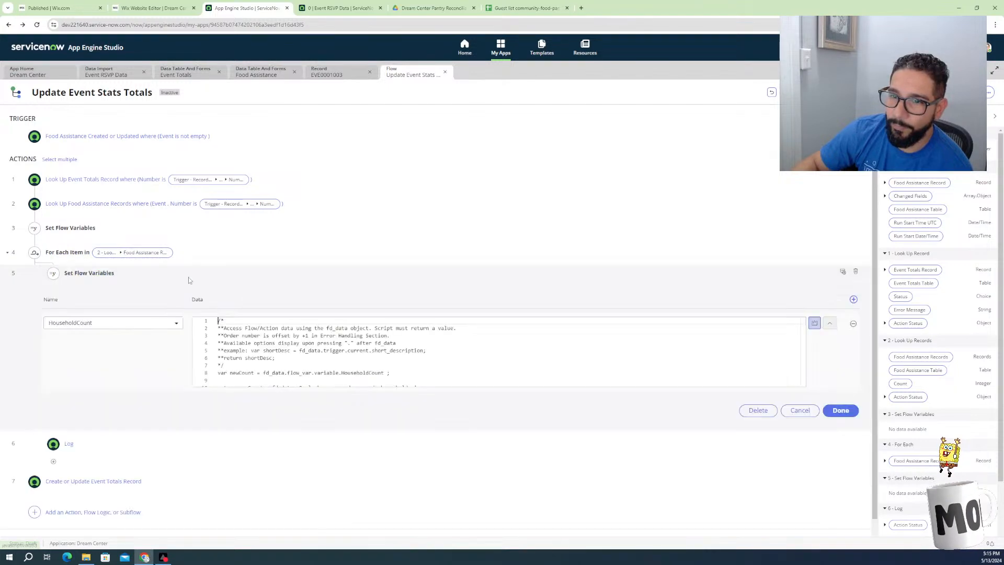
scroll(283, 367, "down", 1)
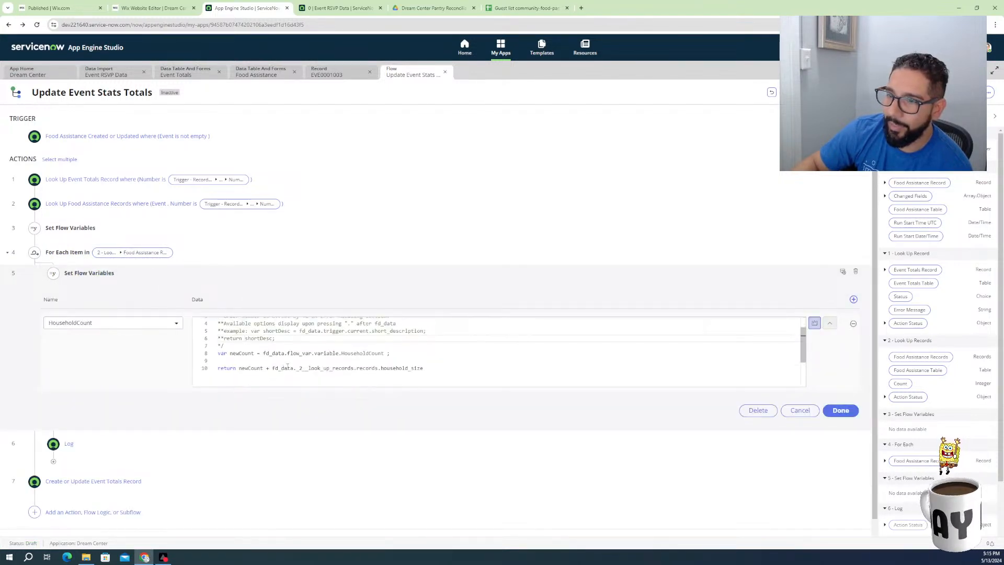
Try to re-enter the newCount assignment in the HouseholdCount script from the suggestions, as fd_data.flow_var.variable
left_click(362, 354)
left_click_drag(389, 353, 358, 348)
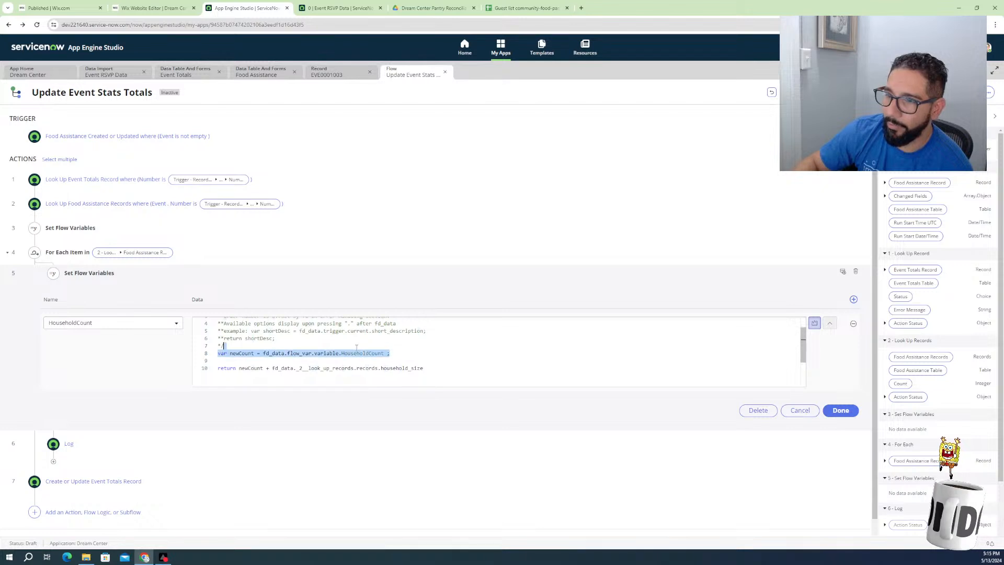
left_click_drag(224, 346, 281, 354)
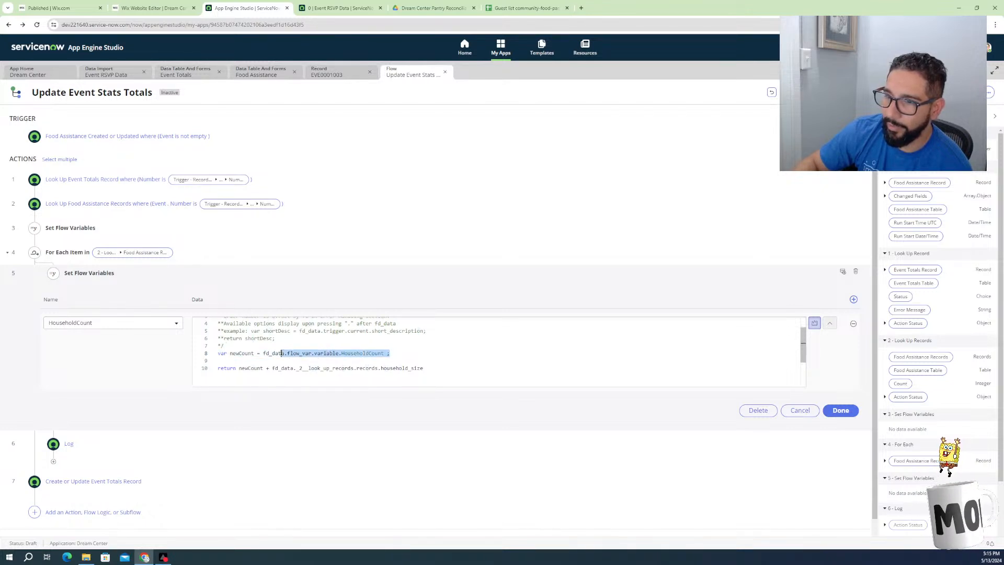
key("BackSpace")
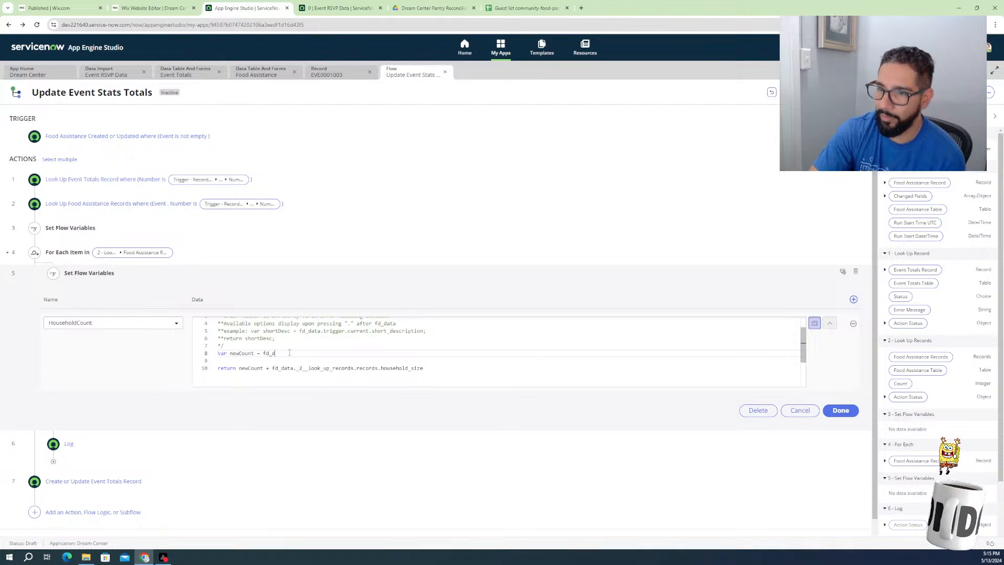
type("a")
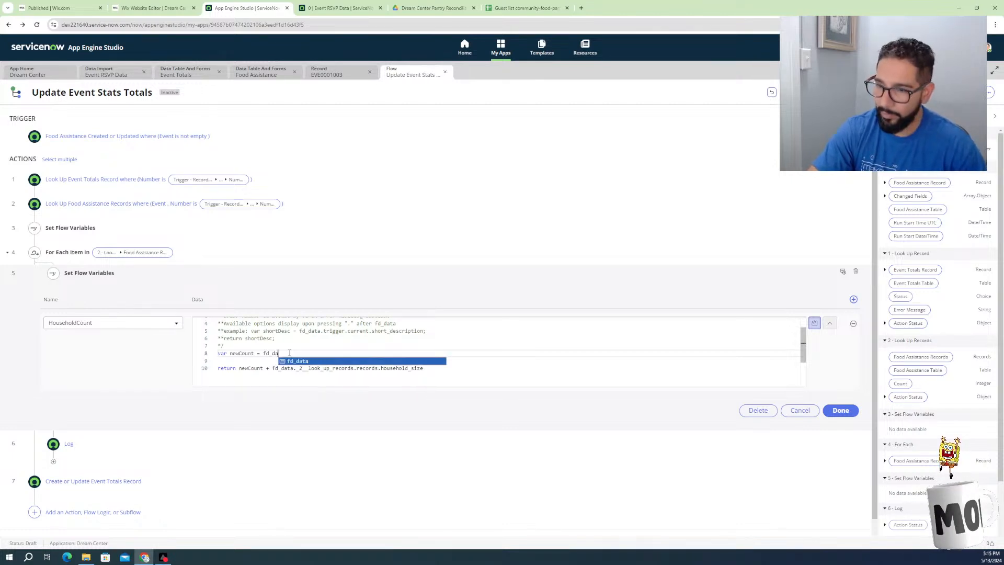
type("ta.")
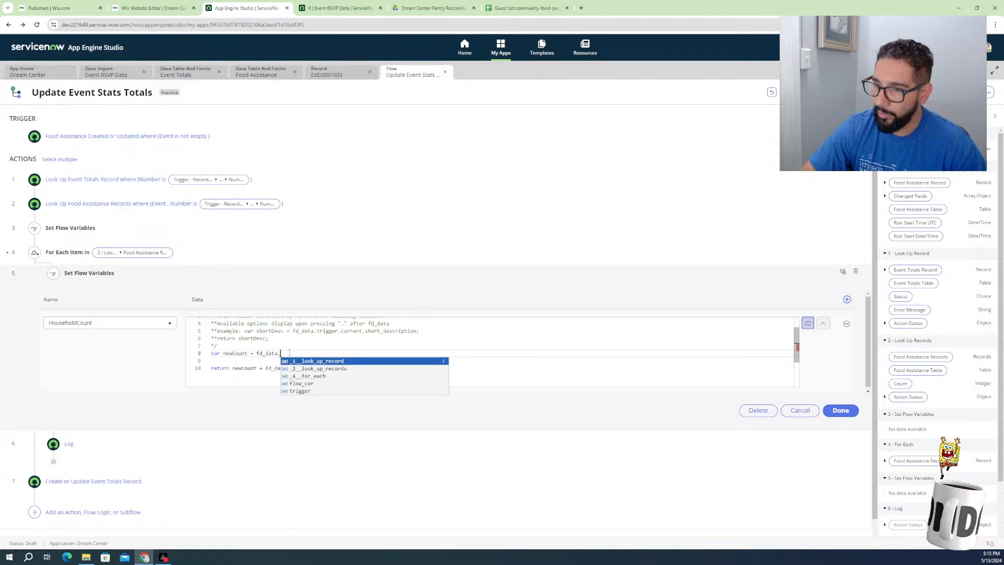
key("Down")
key("Down")
key("Down")
key("Down")
key("Down")
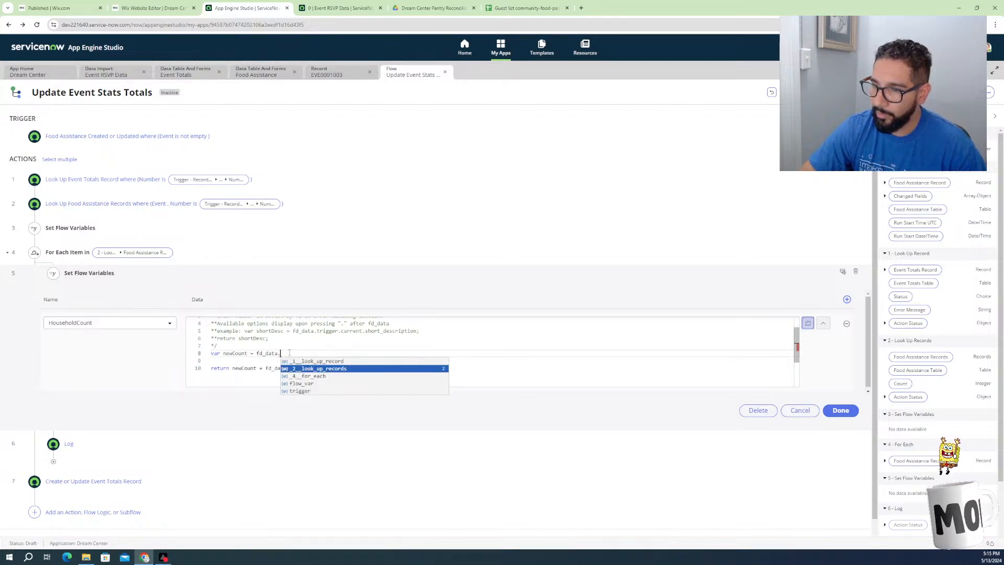
key("Down")
key("Down")
key("Down")
key("Return")
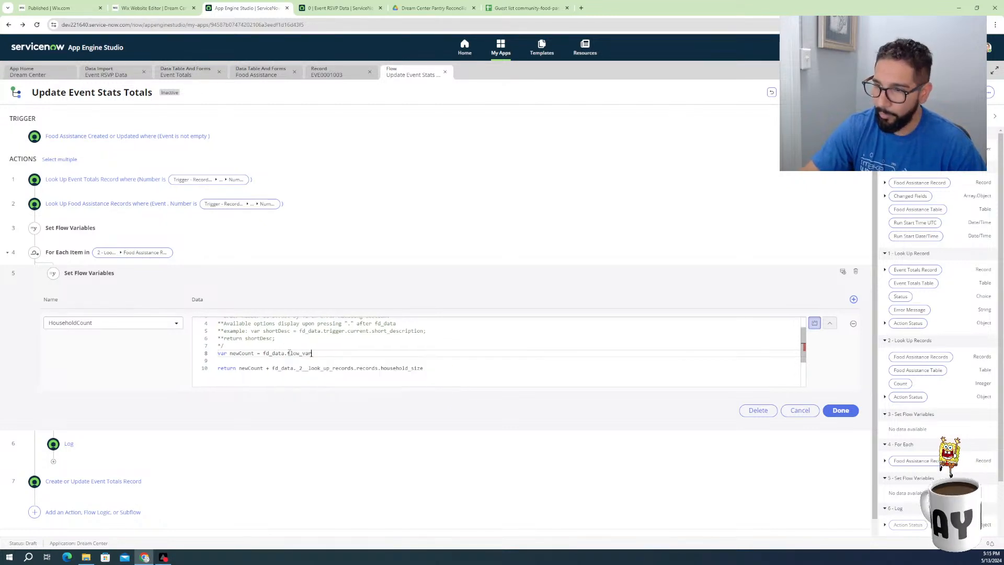
type(".")
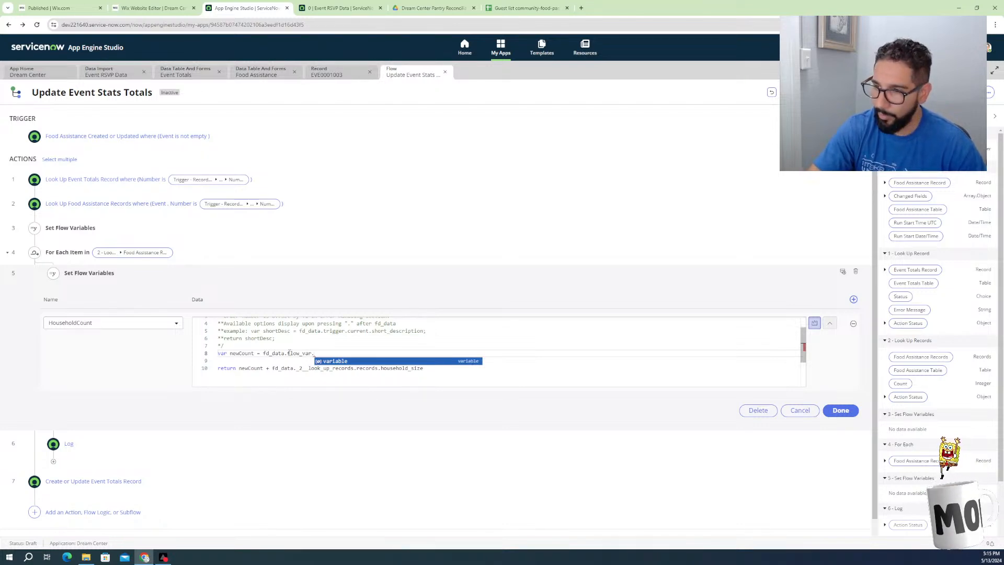
key("Return")
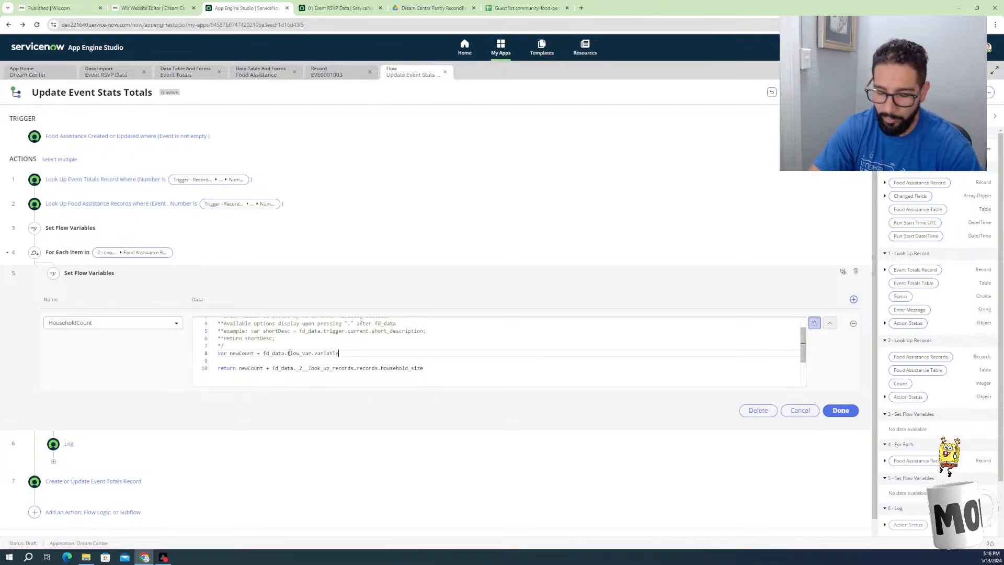
type("(")
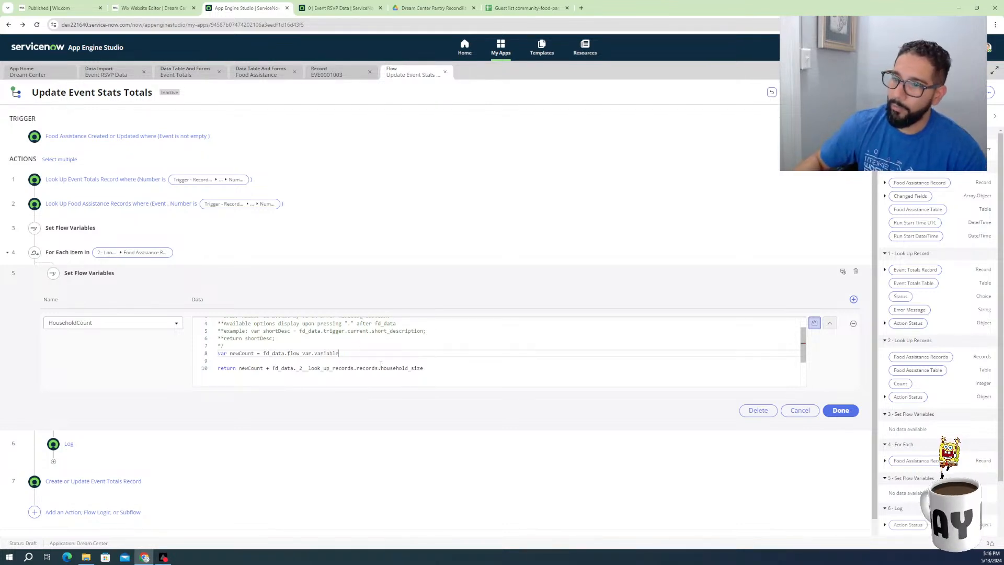
Check the initial Set Flow Variables step against the loop's script, and look through the flow logic options available after the Log action
left_click(94, 231)
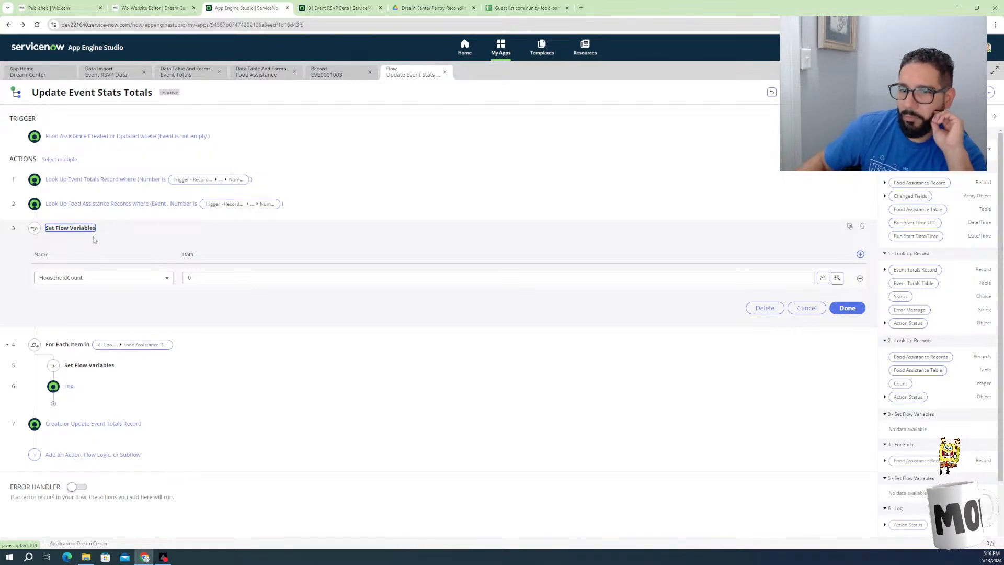
left_click(81, 369)
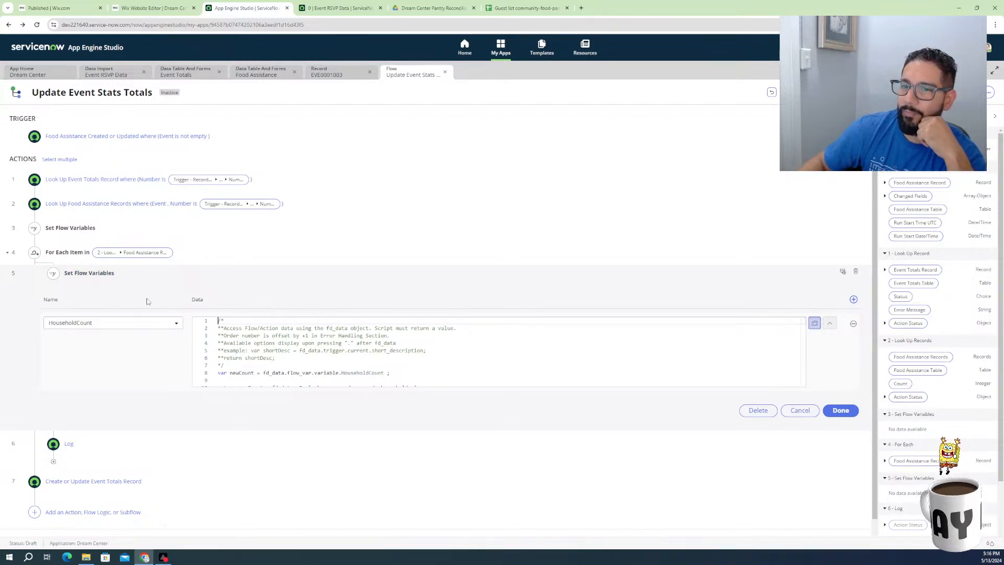
left_click(54, 464)
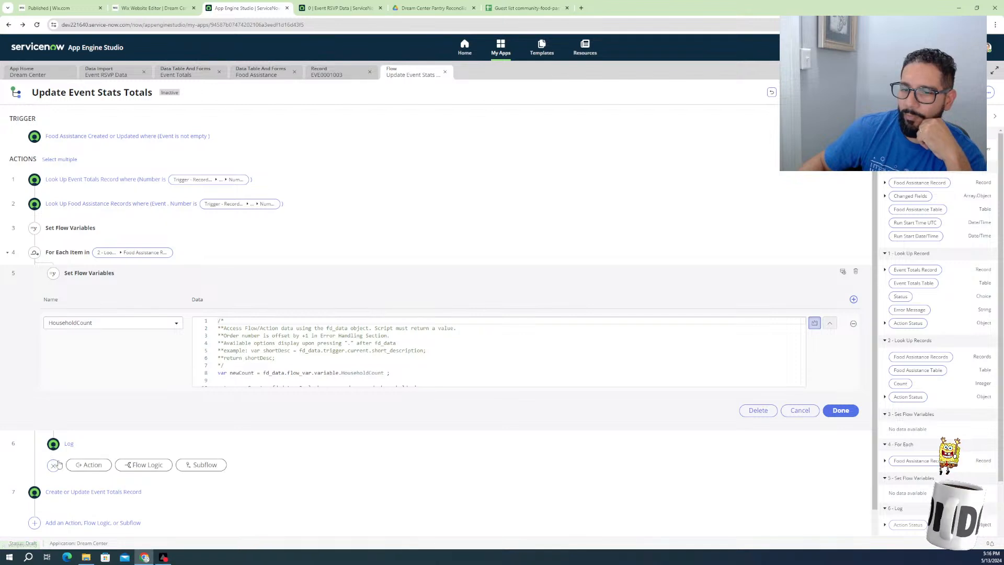
left_click(149, 465)
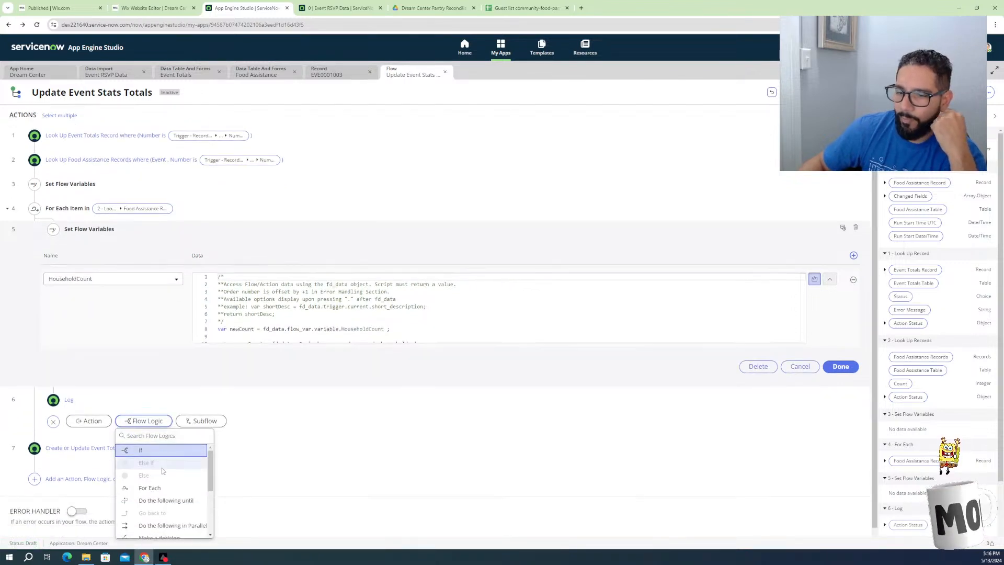
scroll(173, 476, "down", 3)
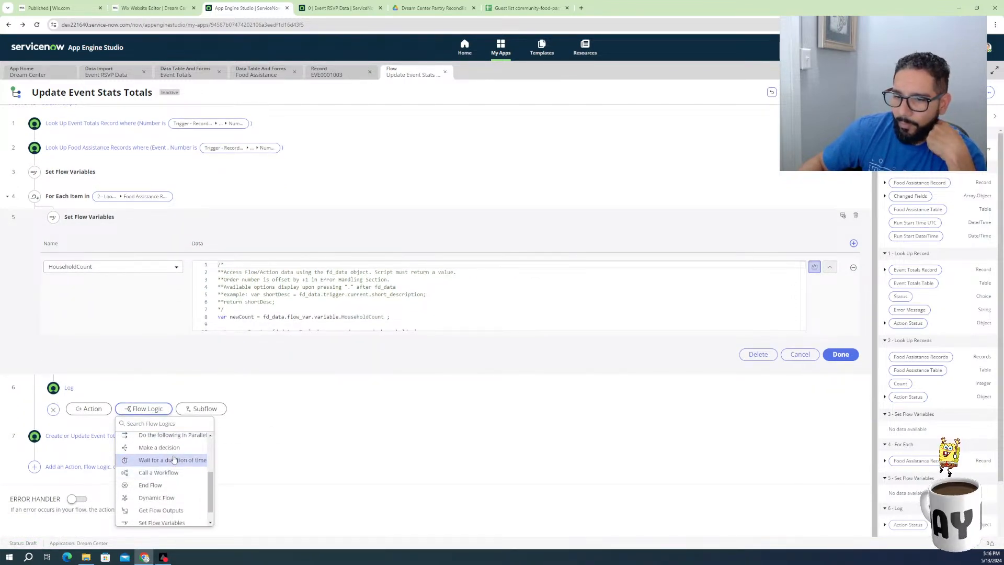
scroll(173, 474, "down", 1)
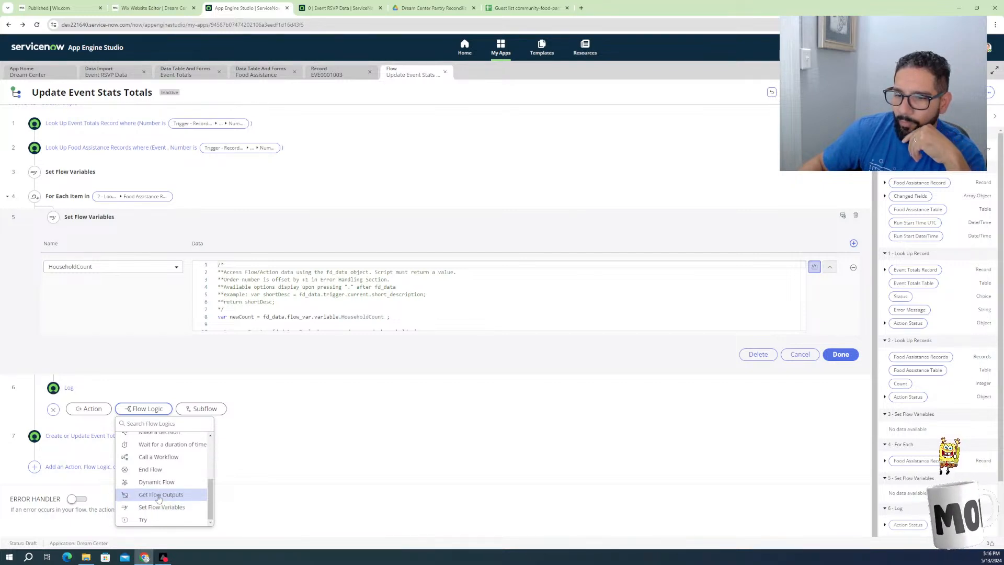
scroll(156, 502, "up", 3)
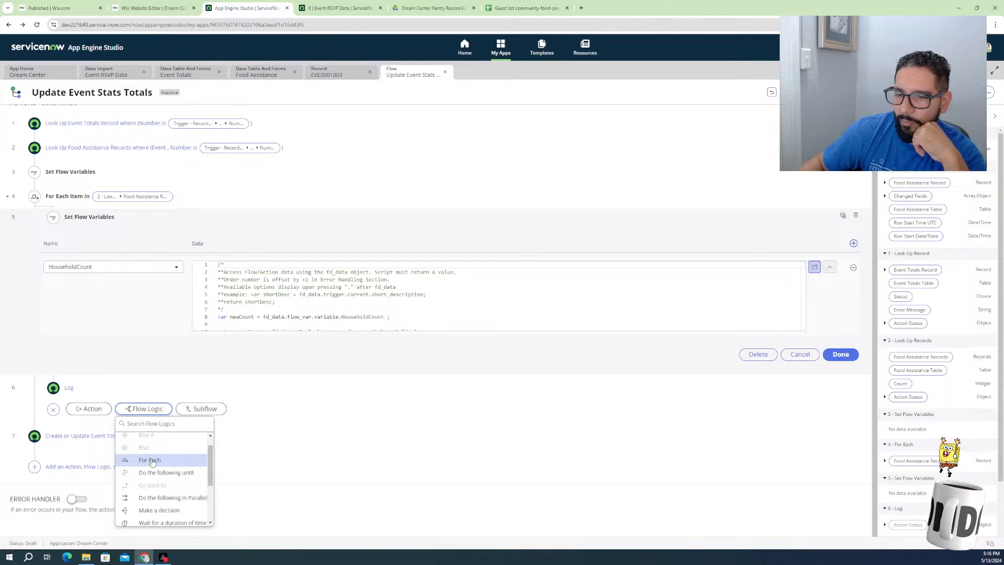
left_click(144, 336)
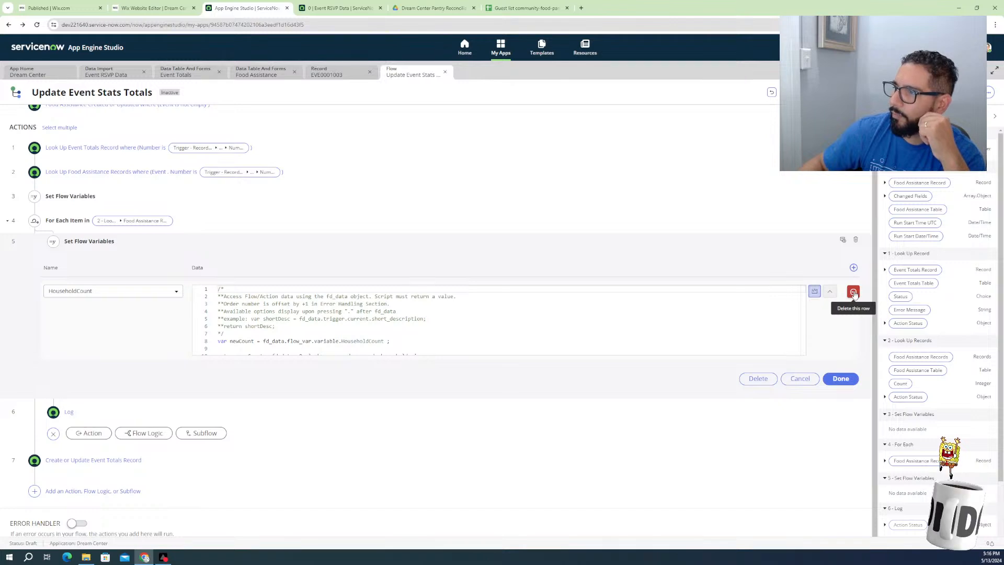
Examine the newCount line in the loop's script and the flow variable choices in the initial Set Flow Variables step
left_click(373, 326)
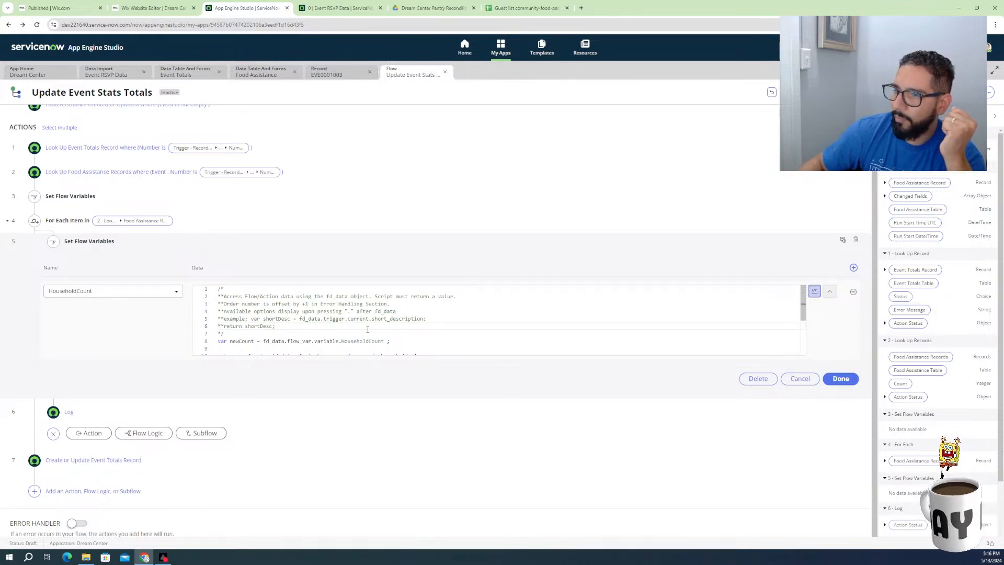
scroll(343, 330, "down", 1)
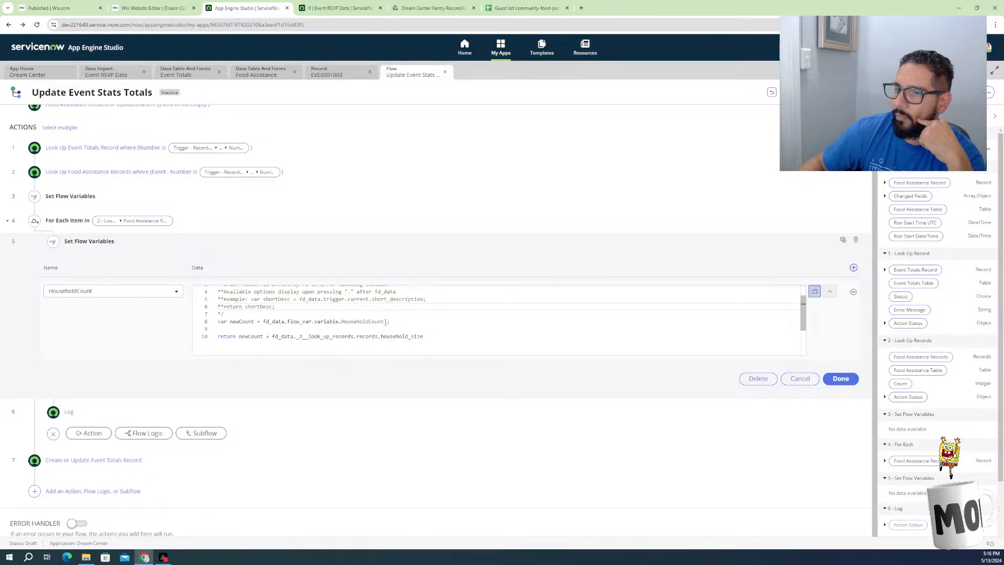
left_click(392, 321)
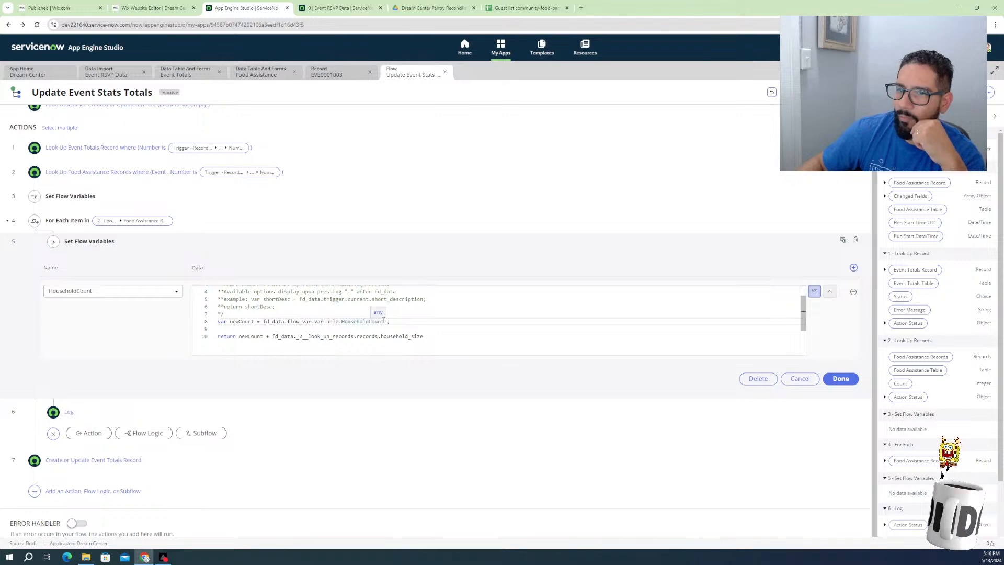
left_click(71, 196)
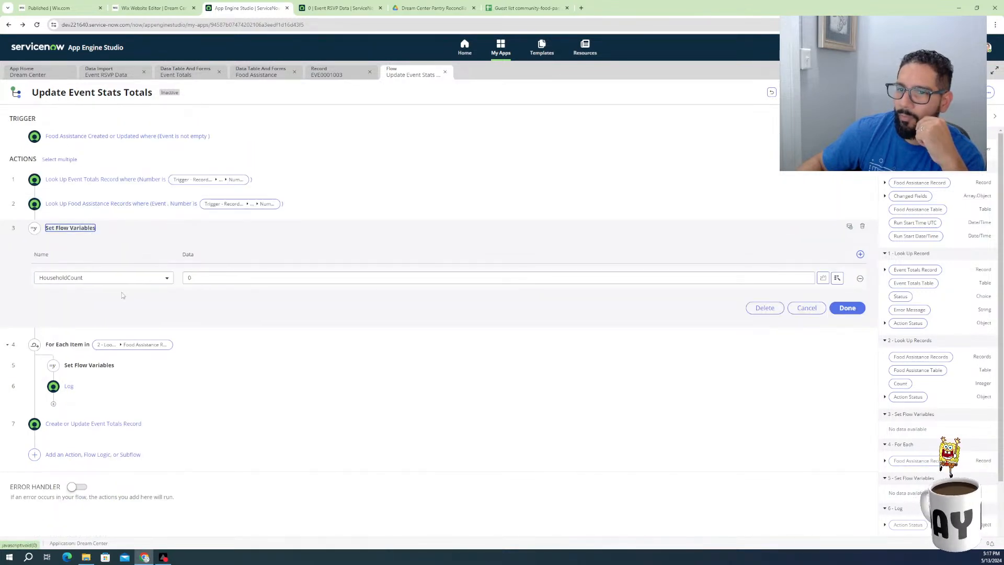
left_click(113, 279)
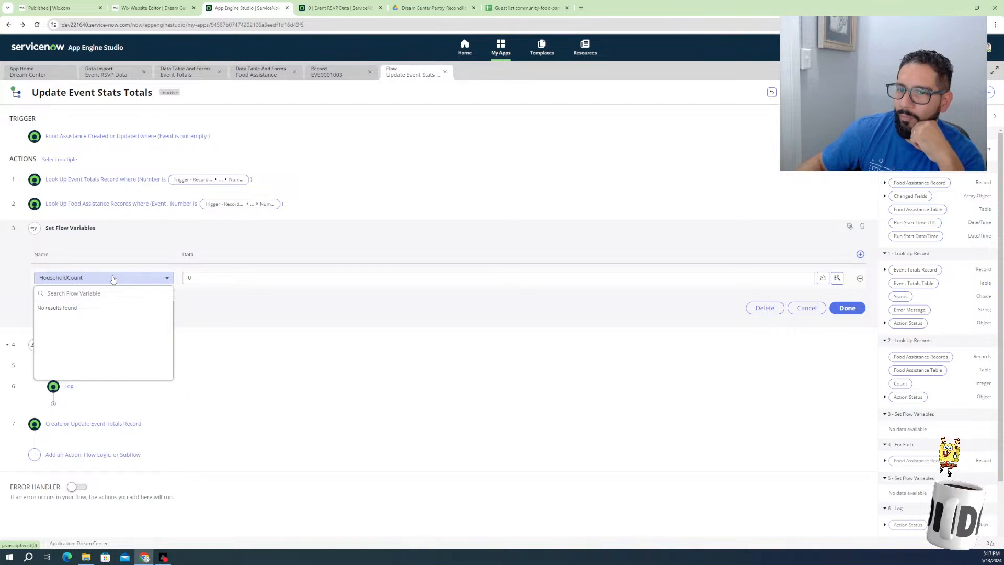
left_click(113, 278)
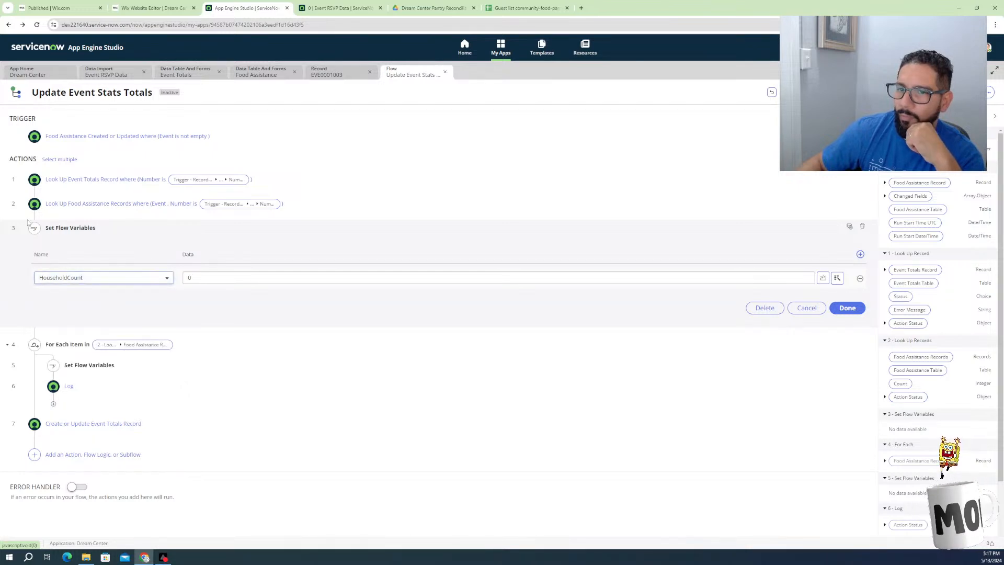
Reopen the HouseholdCount script in the For Each loop's Set Flow Variables step and add an empty line below the newCount assignment
left_click(271, 365)
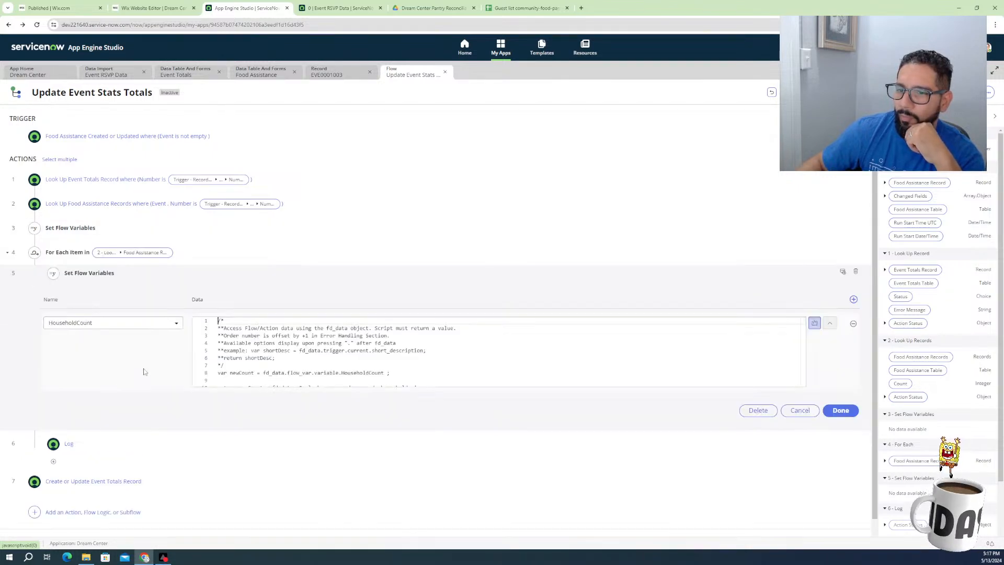
left_click(410, 370)
key("Return")
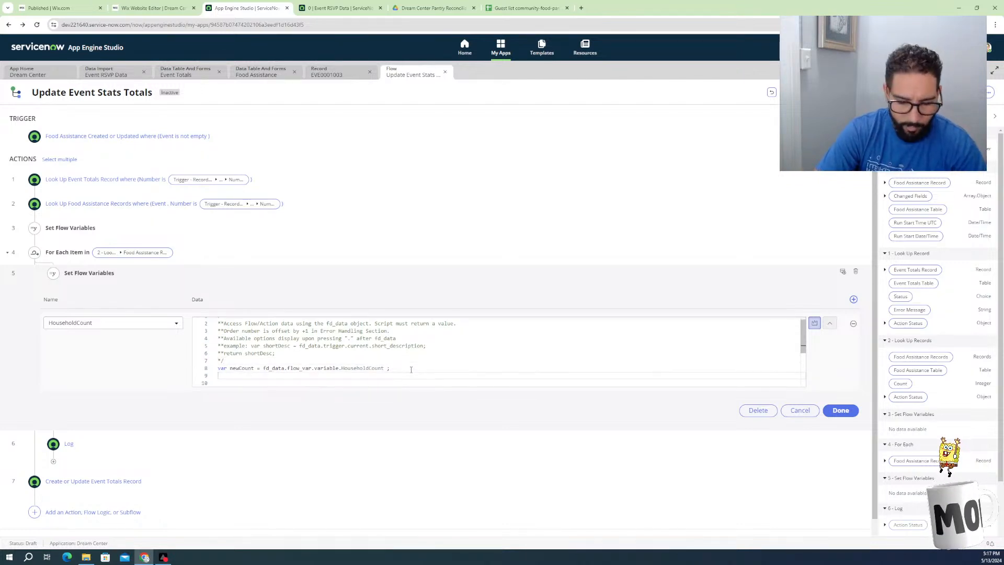
type("ho")
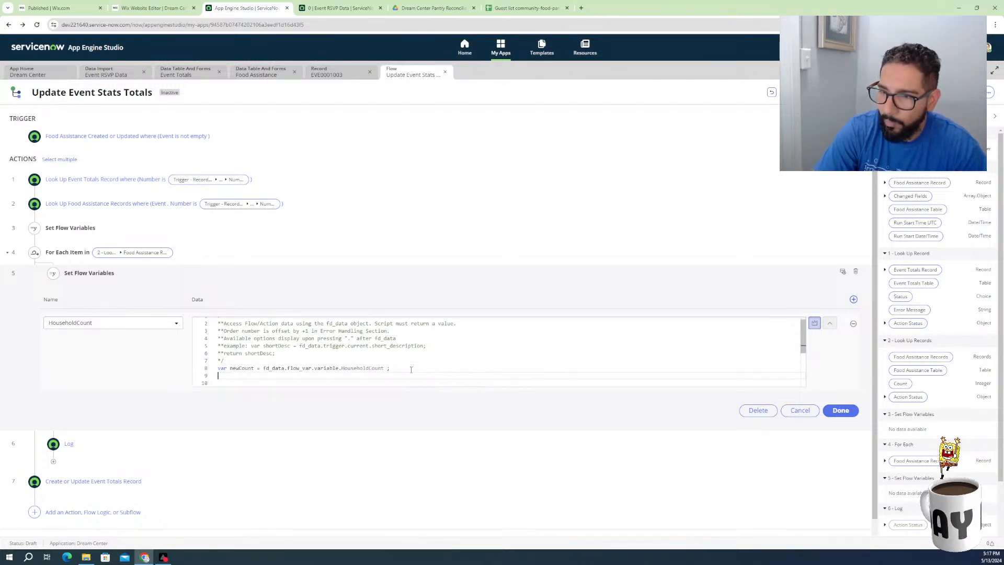
key("BackSpace")
type("h")
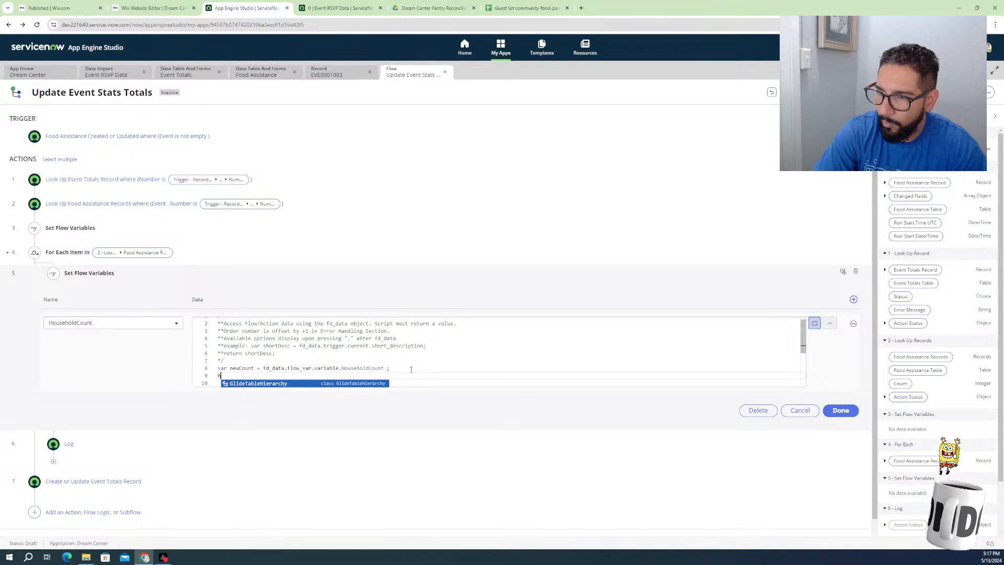
key("Return")
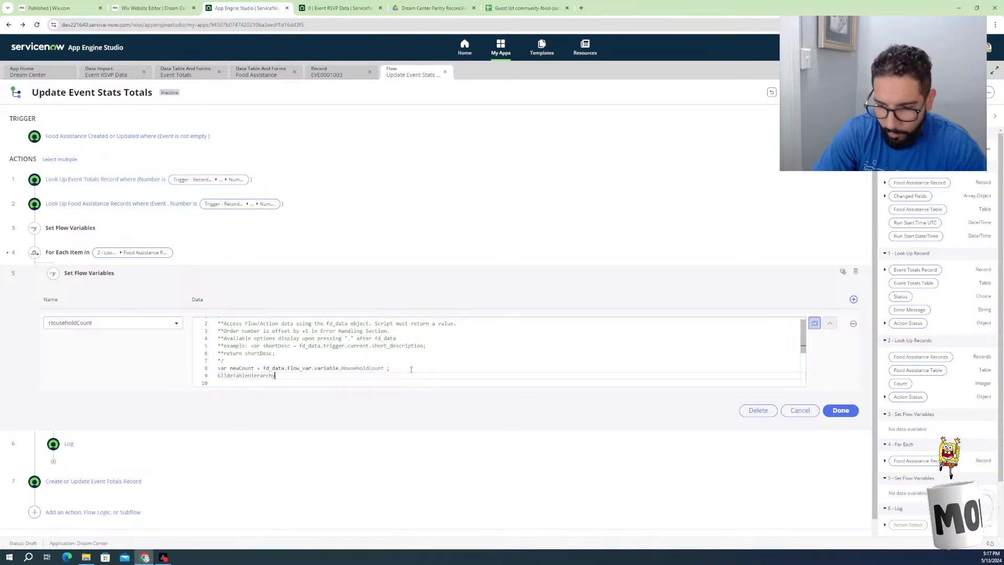
type(".")
key("BackSpace")
key("BackSpace")
key("BackSpace")
key("BackSpace")
key("BackSpace")
key("BackSpace")
key("BackSpace")
key("BackSpace")
key("BackSpace")
key("BackSpace")
key("BackSpace")
key("BackSpace")
key("BackSpace")
key("BackSpace")
key("BackSpace")
key("BackSpace")
key("BackSpace")
key("BackSpace")
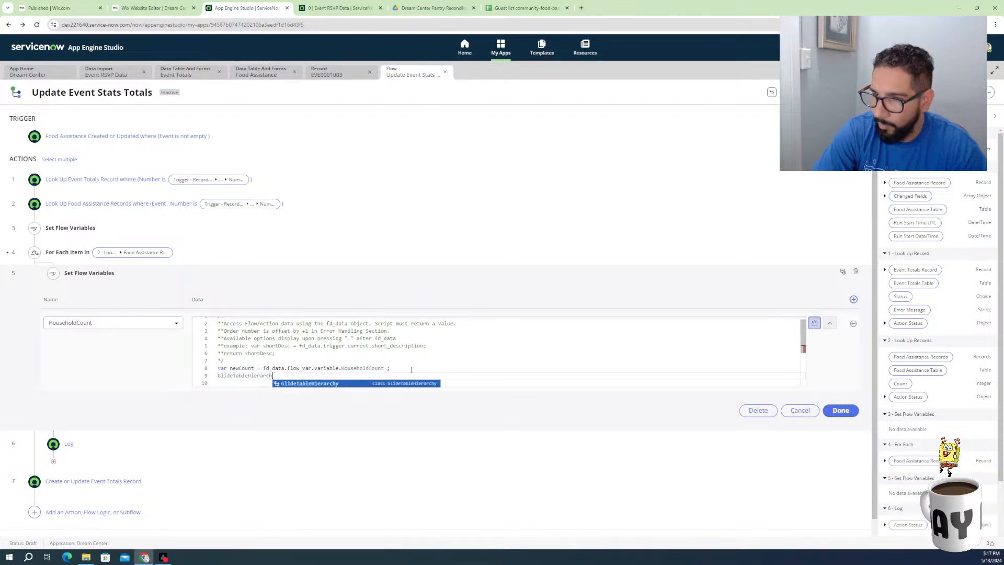
key("BackSpace")
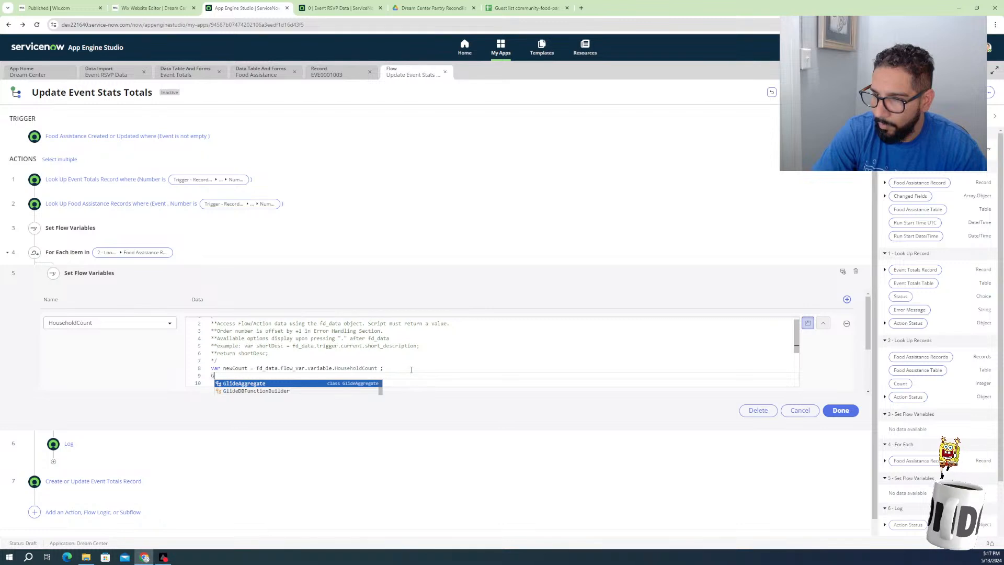
key("BackSpace")
scroll(325, 368, "down", 1)
scroll(326, 368, "down", 1)
scroll(300, 346, "up", 1)
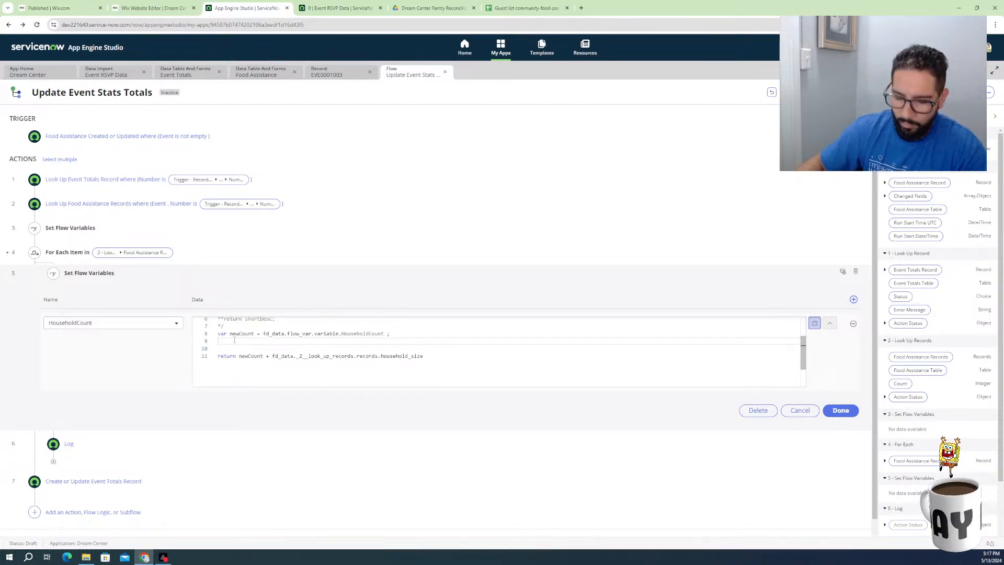
Search Google in a new browser tab for "how to use flow variables in servicenow"
left_click(581, 8)
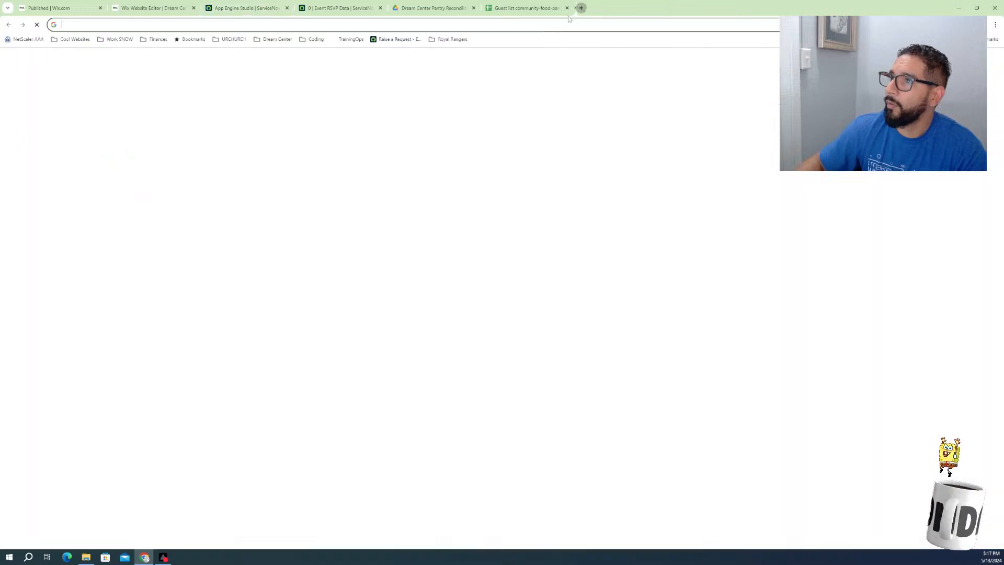
left_click(516, 24)
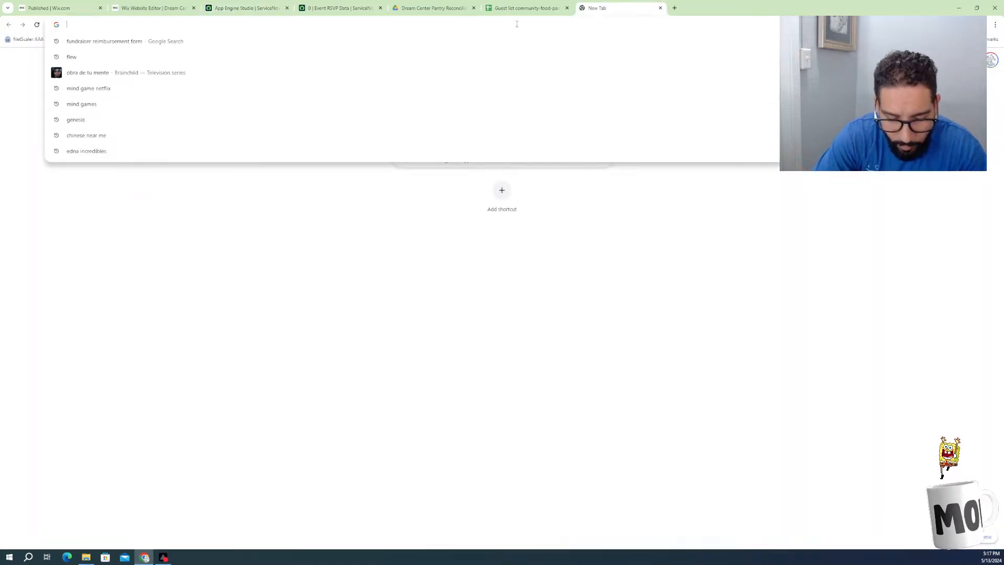
type("f")
key("BackSpace")
key("BackSpace")
type("how to ")
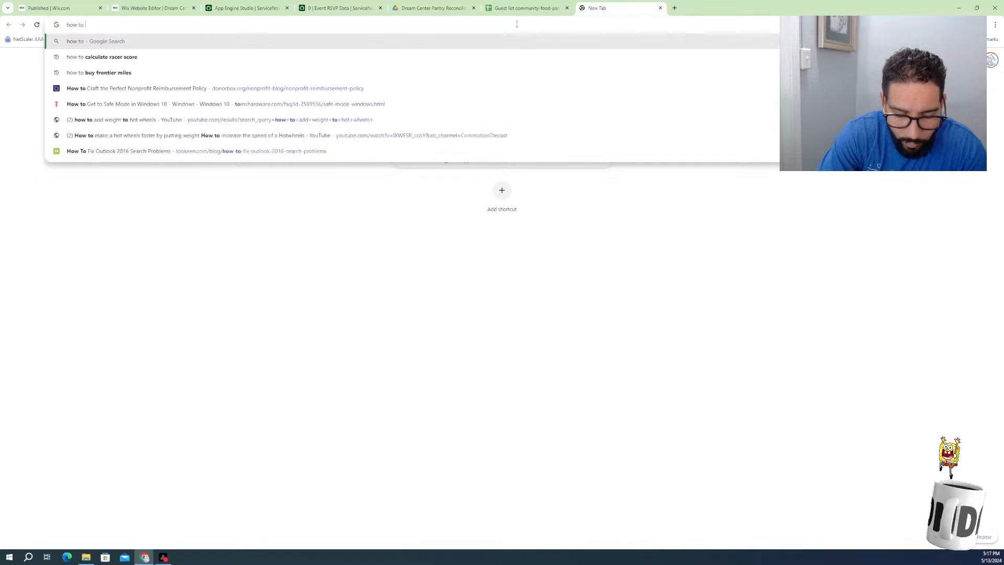
type("use flow ")
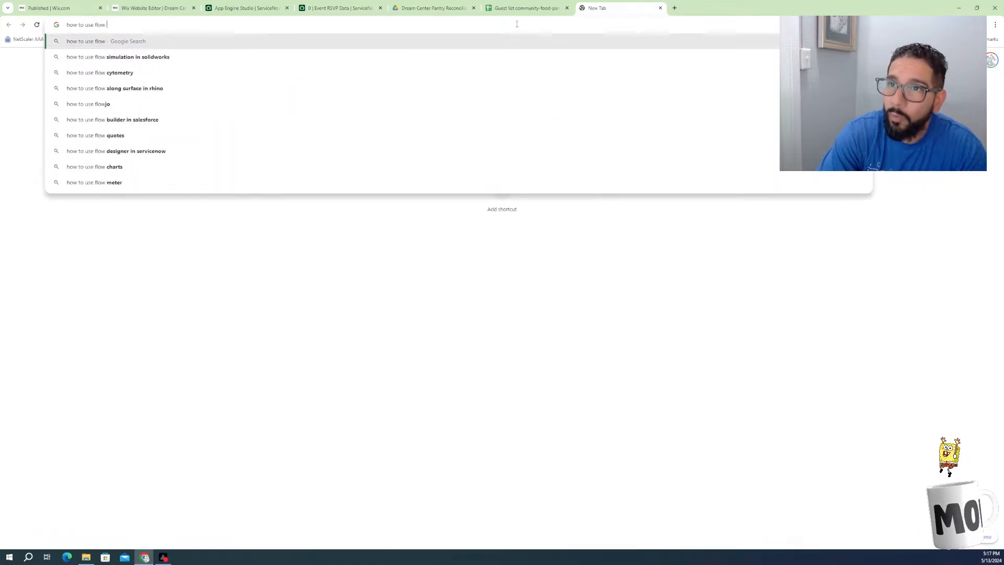
type("vari")
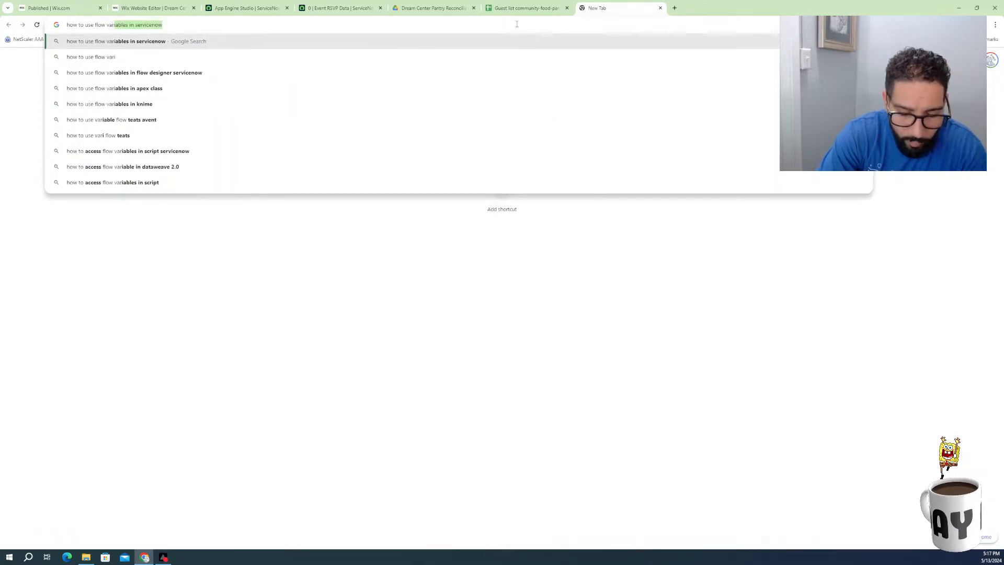
type("ables")
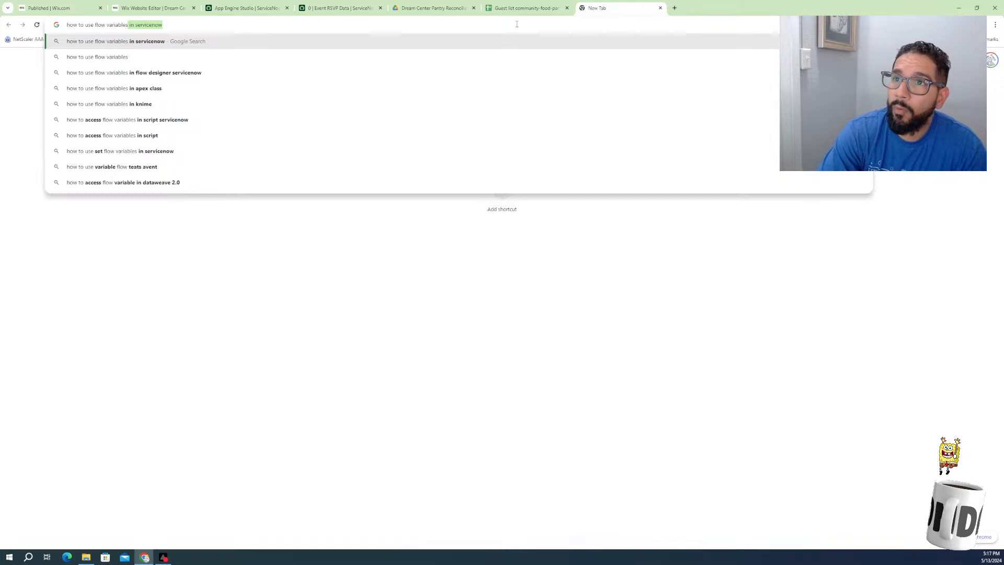
key("Return")
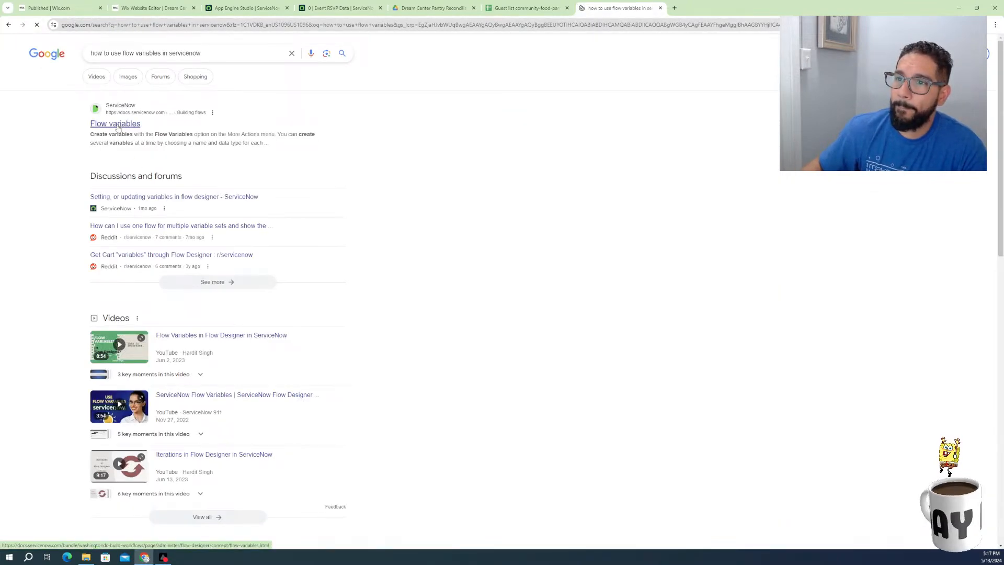
Open ServiceNow's Flow variables documentation and read how values are assigned, set by reference and which data types are supported
left_click(116, 124)
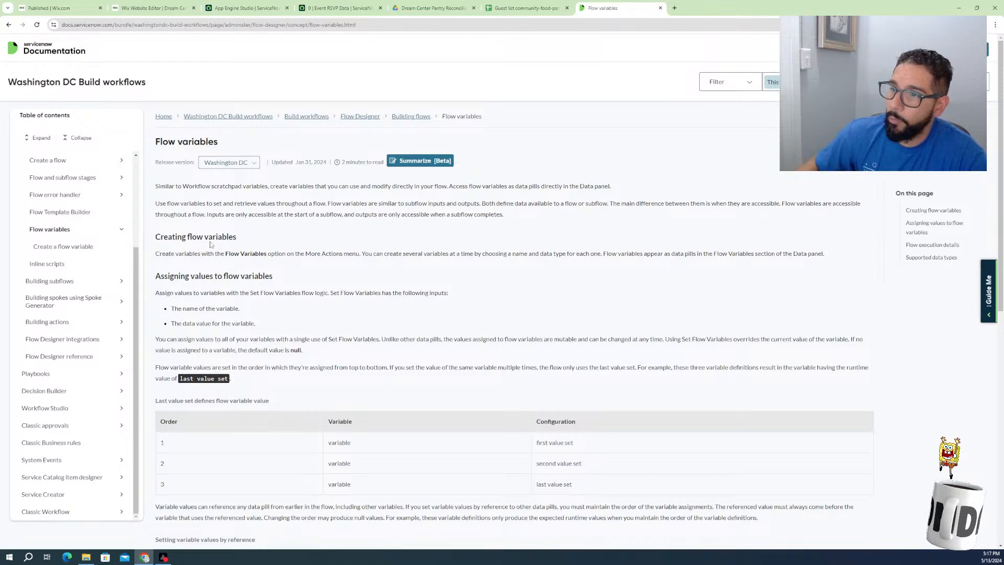
scroll(412, 265, "down", 2)
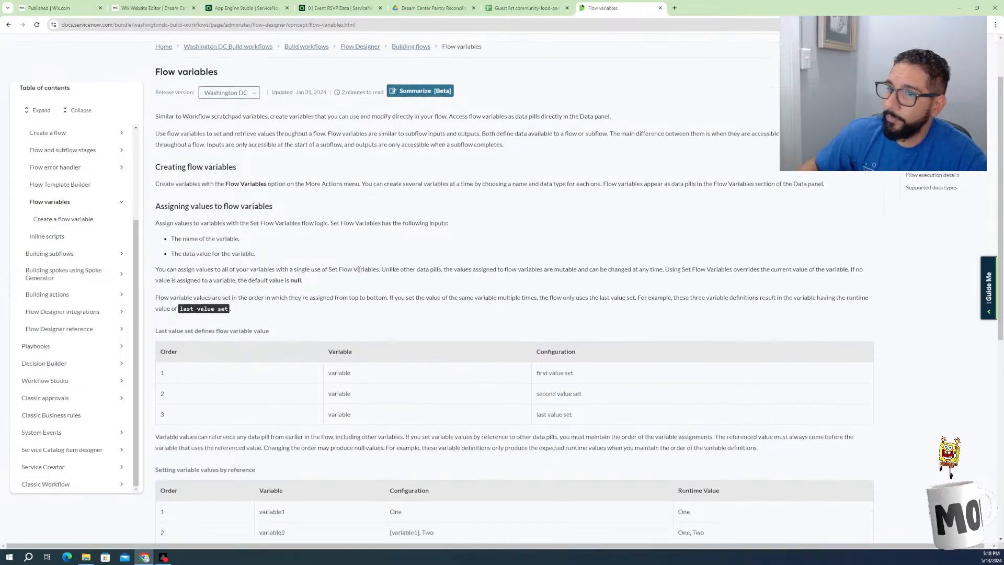
scroll(365, 350, "down", 3)
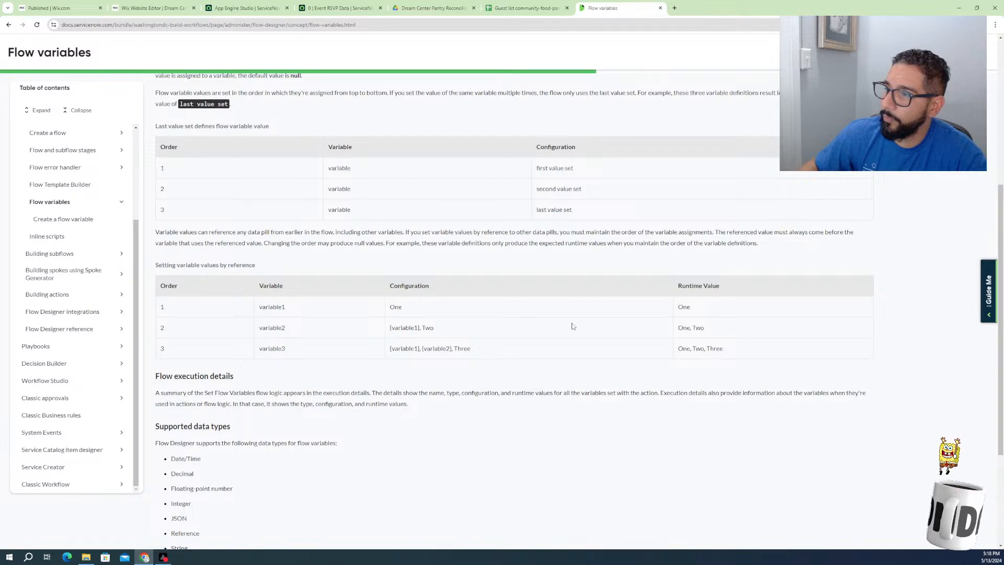
scroll(390, 327, "down", 3)
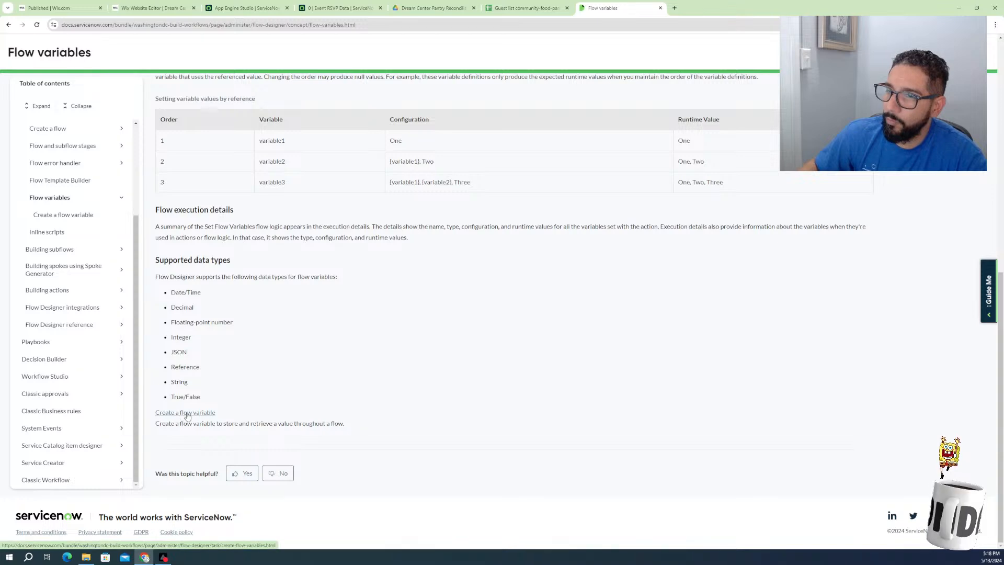
Open the linked Create a flow variable topic and read its procedure, form fields and follow-up instructions
left_click(230, 399)
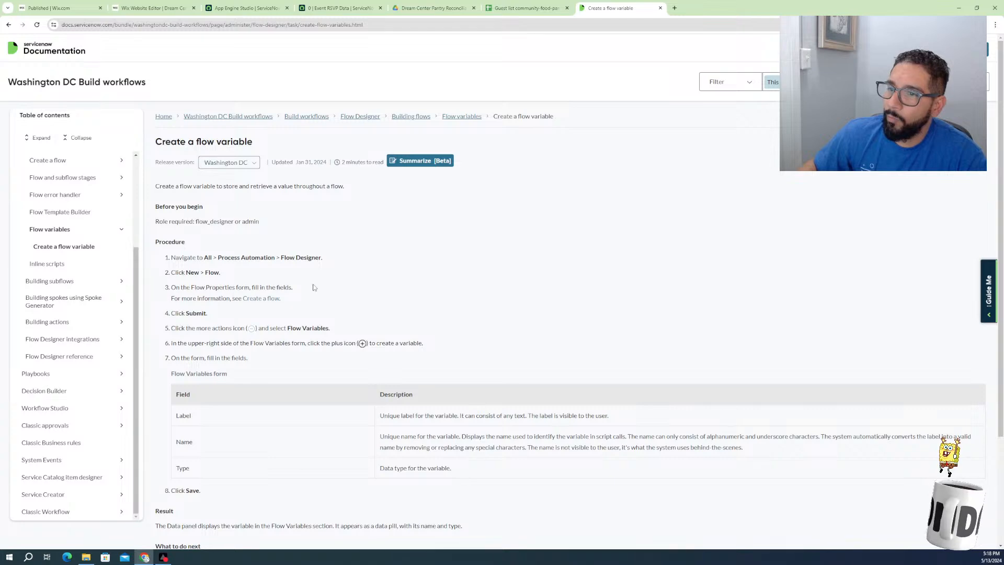
scroll(213, 342, "down", 3)
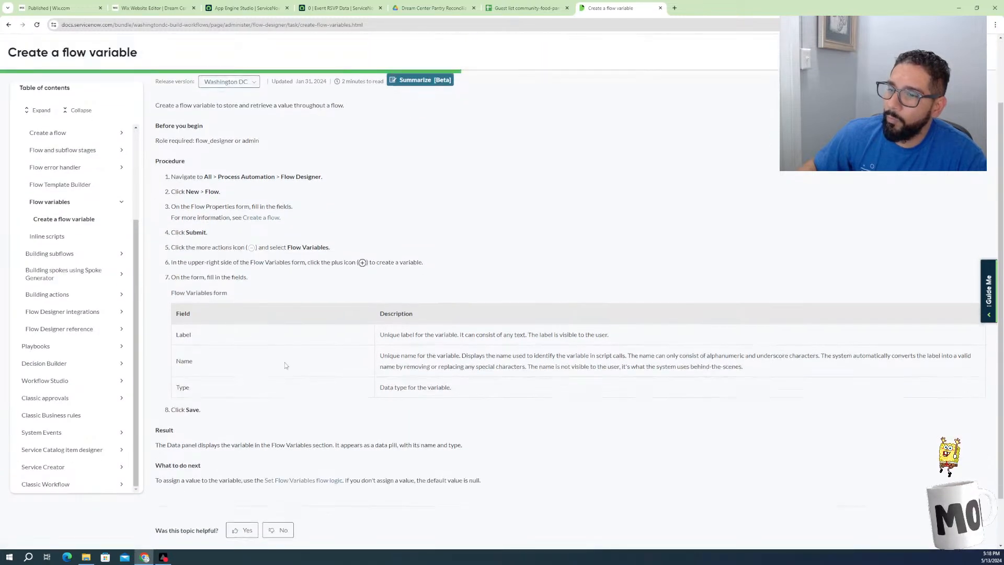
scroll(282, 370, "down", 1)
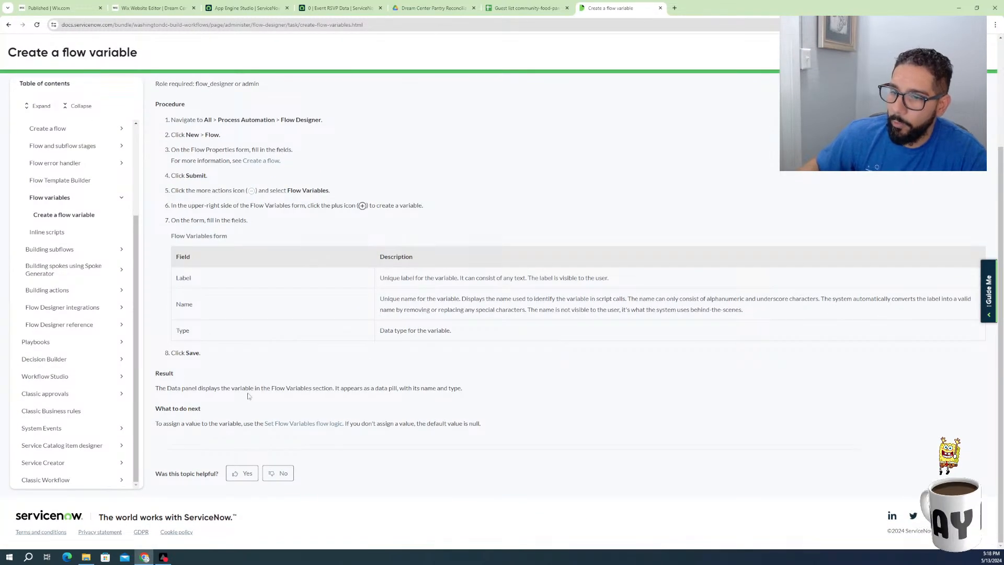
Open the linked Set Flow Variables flow logic topic and study its inputs and the data pill and script examples
left_click(286, 425)
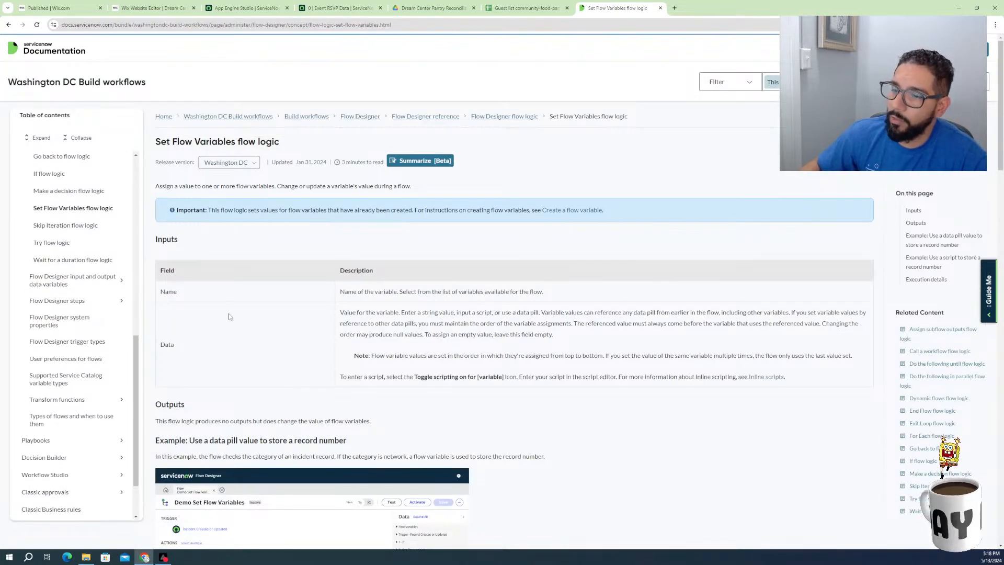
scroll(228, 314, "down", 4)
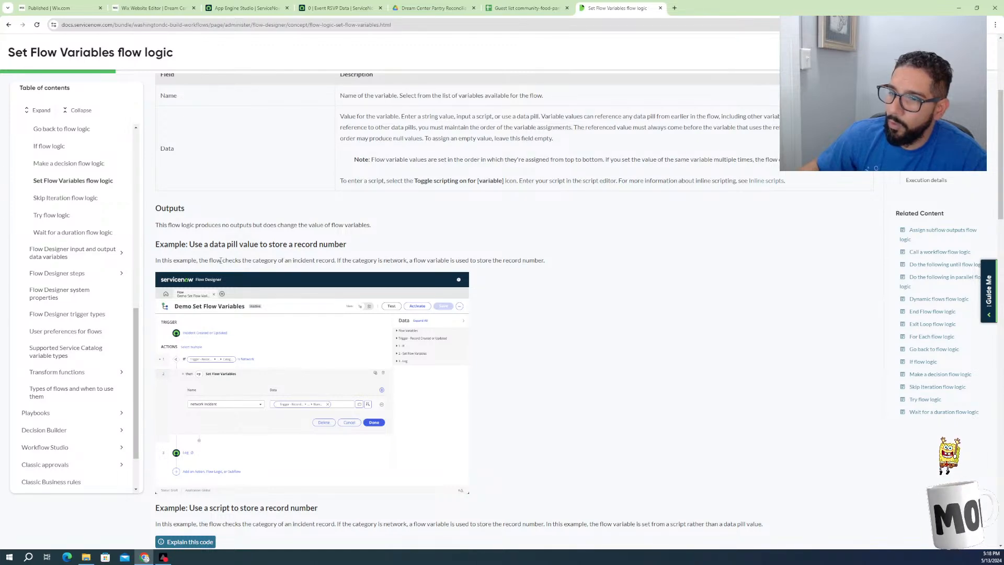
scroll(231, 455, "down", 3)
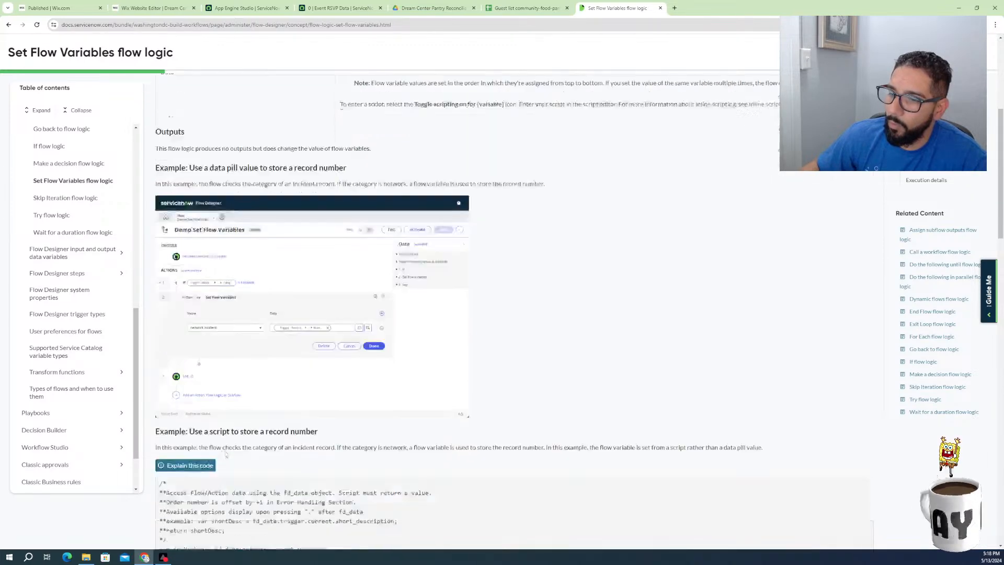
scroll(218, 447, "down", 2)
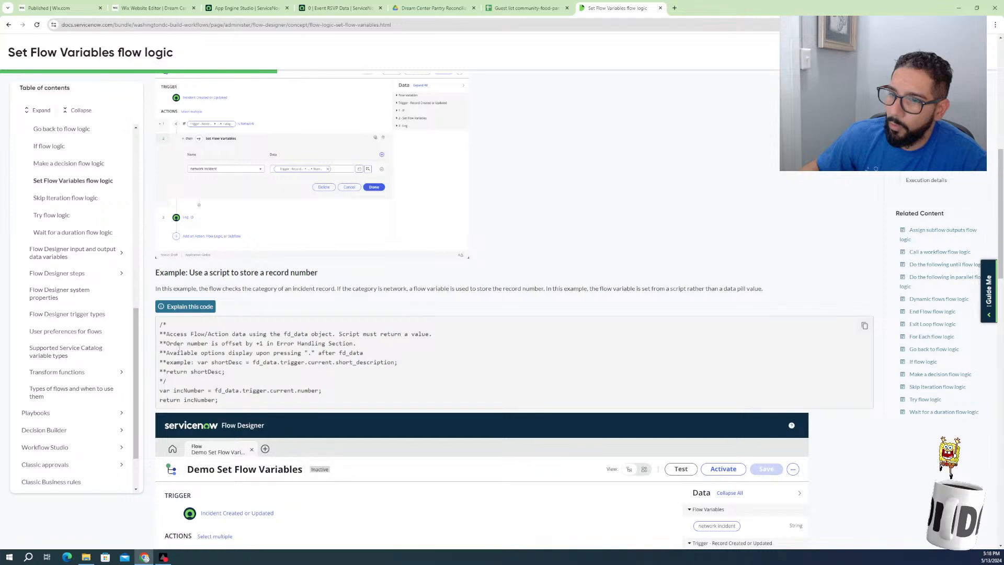
scroll(189, 321, "down", 2)
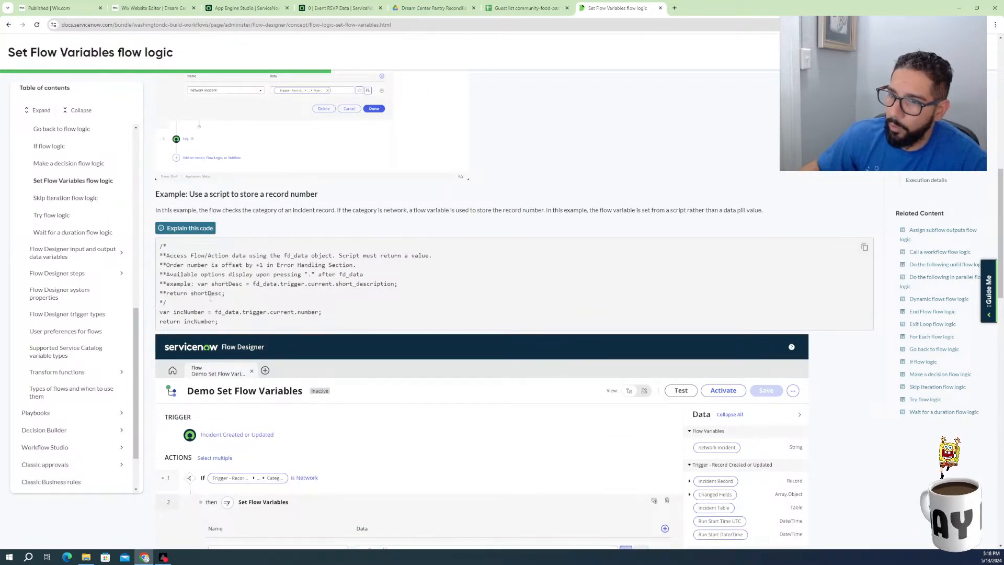
scroll(312, 390, "down", 4)
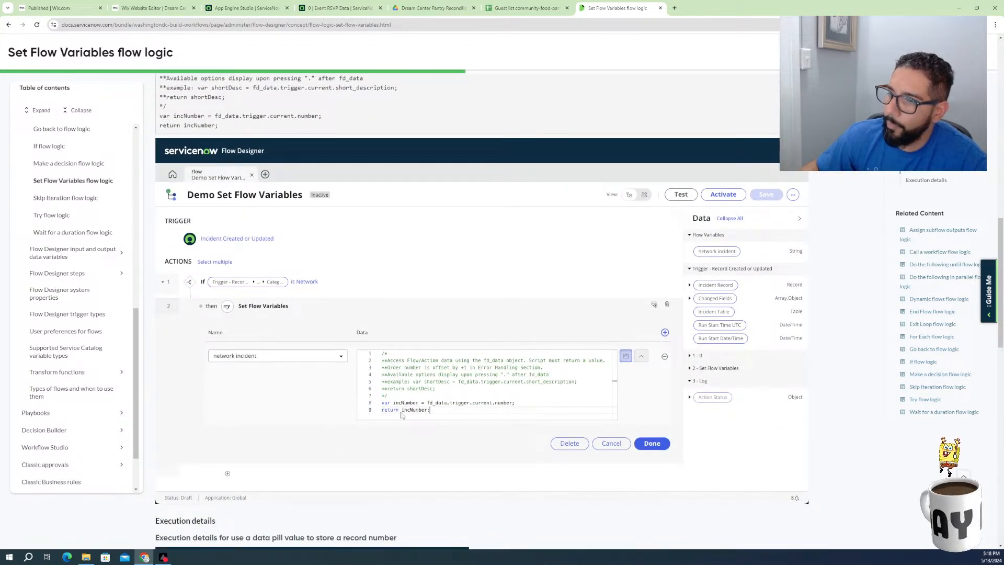
Examine the documented execution details for storing a record number with a data pill value and with a script
scroll(418, 415, "down", 4)
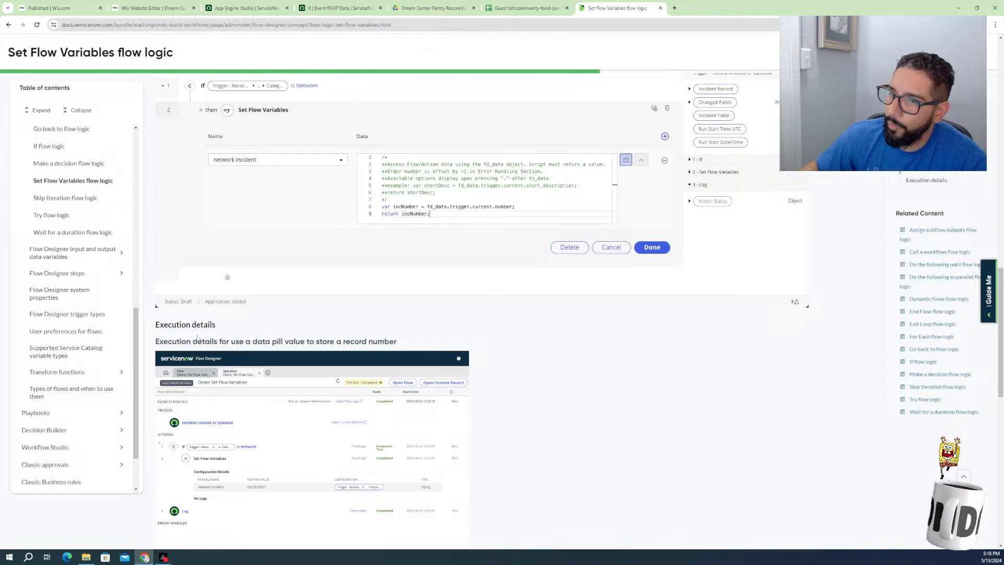
scroll(180, 363, "down", 3)
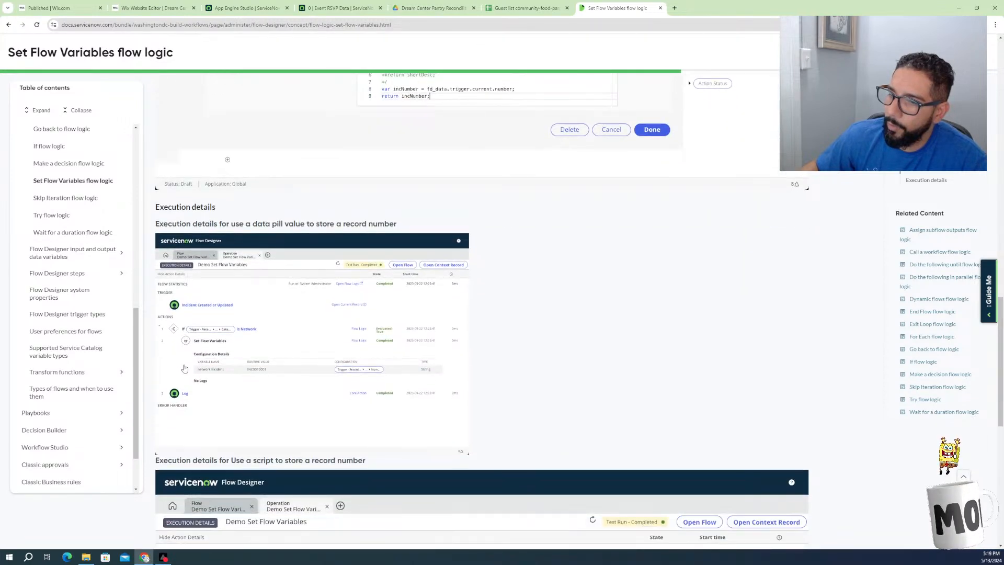
scroll(185, 370, "down", 5)
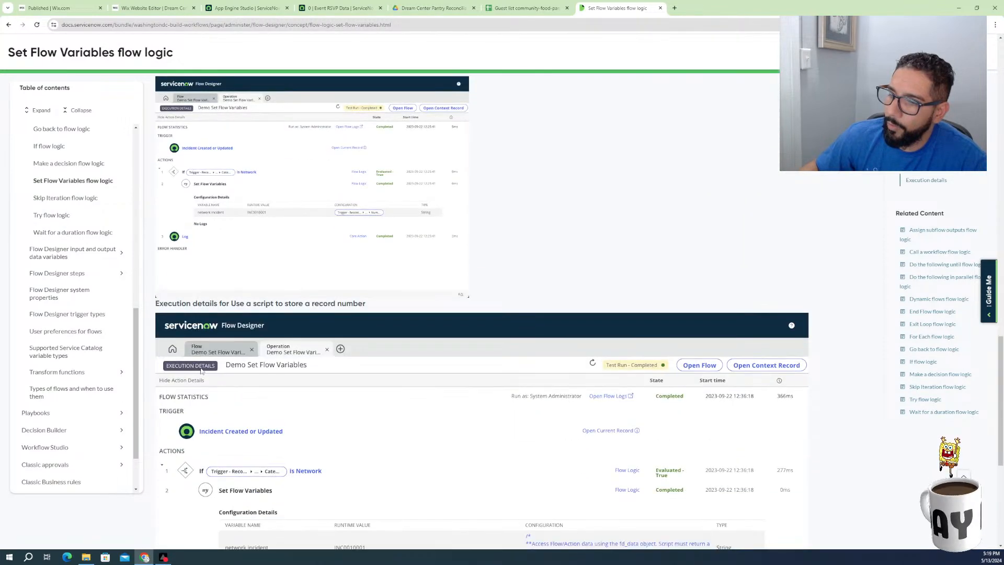
scroll(203, 368, "down", 2)
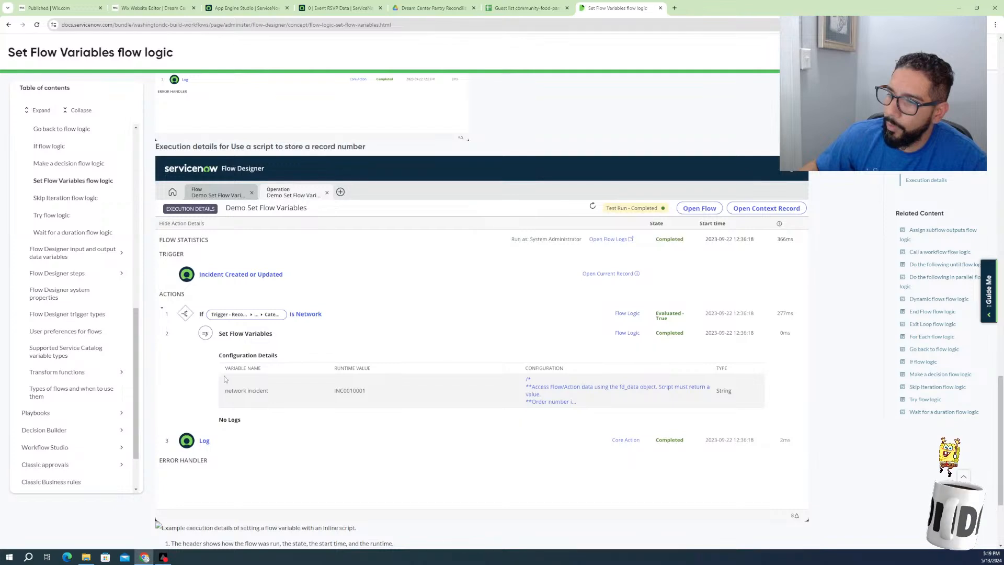
scroll(235, 380, "down", 3)
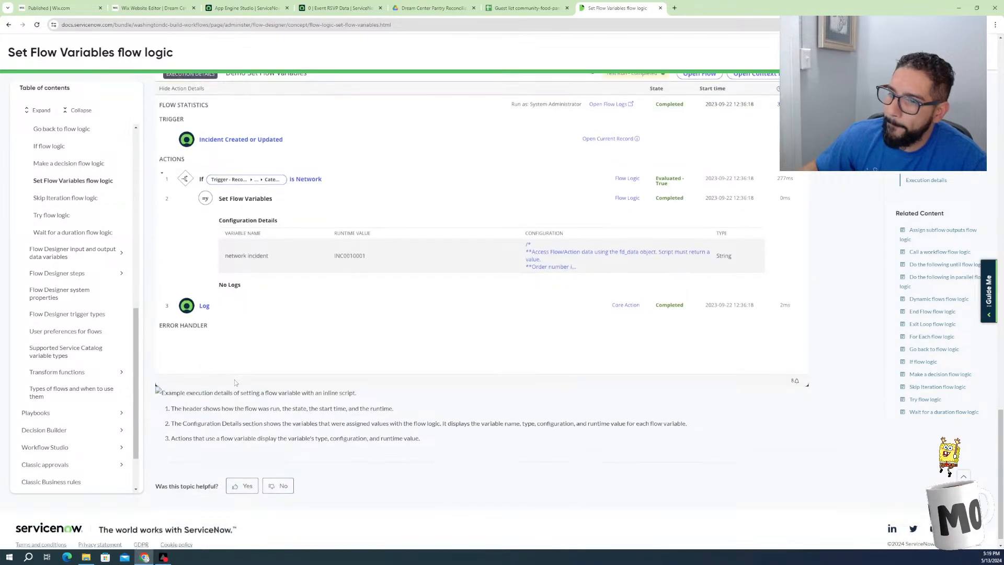
scroll(245, 387, "up", 4)
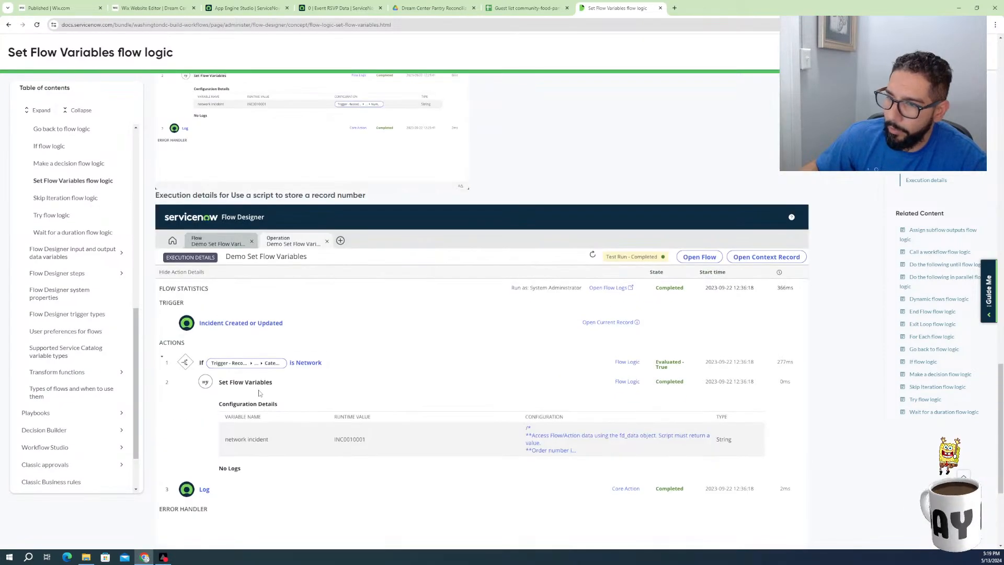
scroll(267, 395, "up", 1)
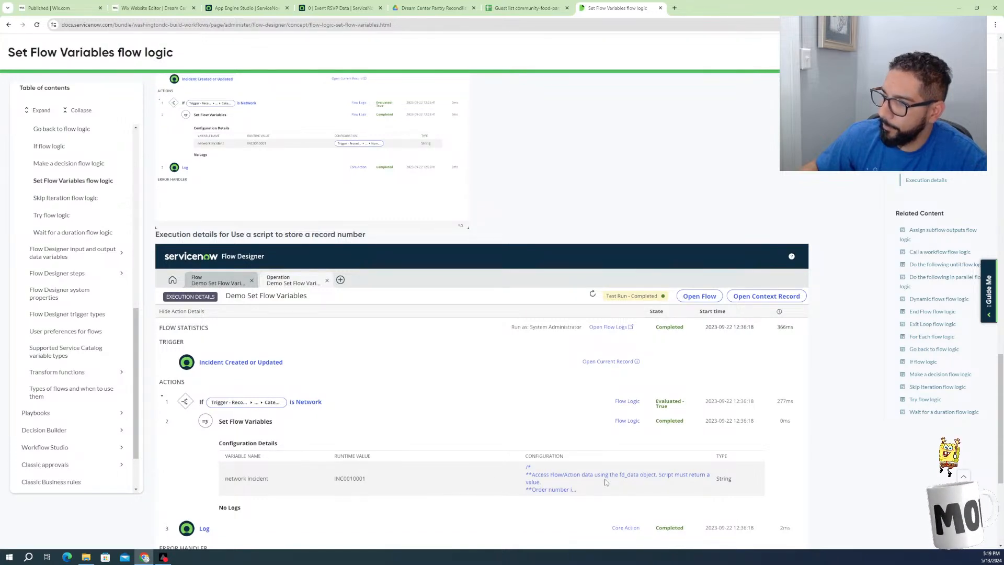
Review the Set Flow Variables topic again, covering its execution details, script and data pill examples, and the Inputs table
scroll(524, 492, "up", 5)
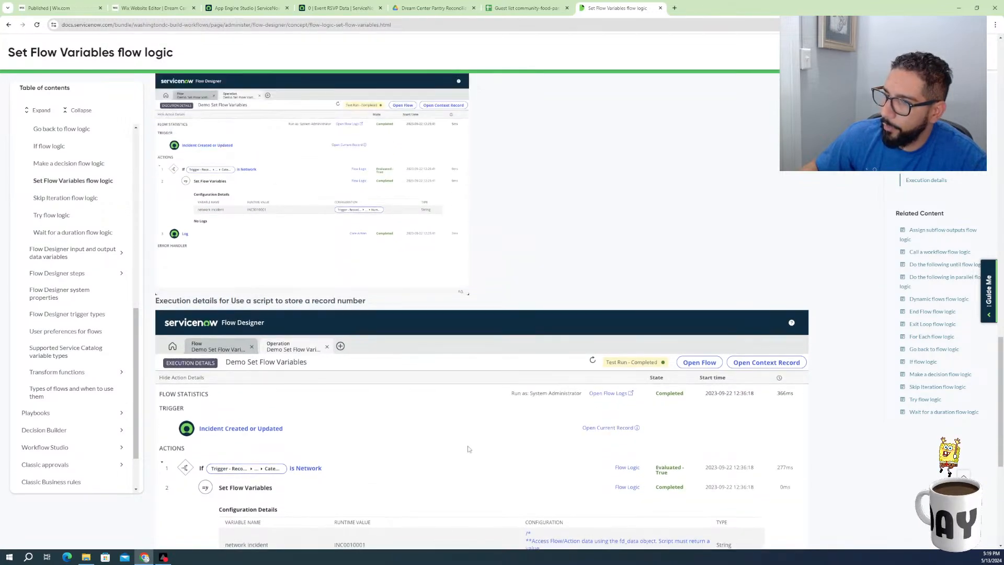
scroll(332, 396, "up", 2)
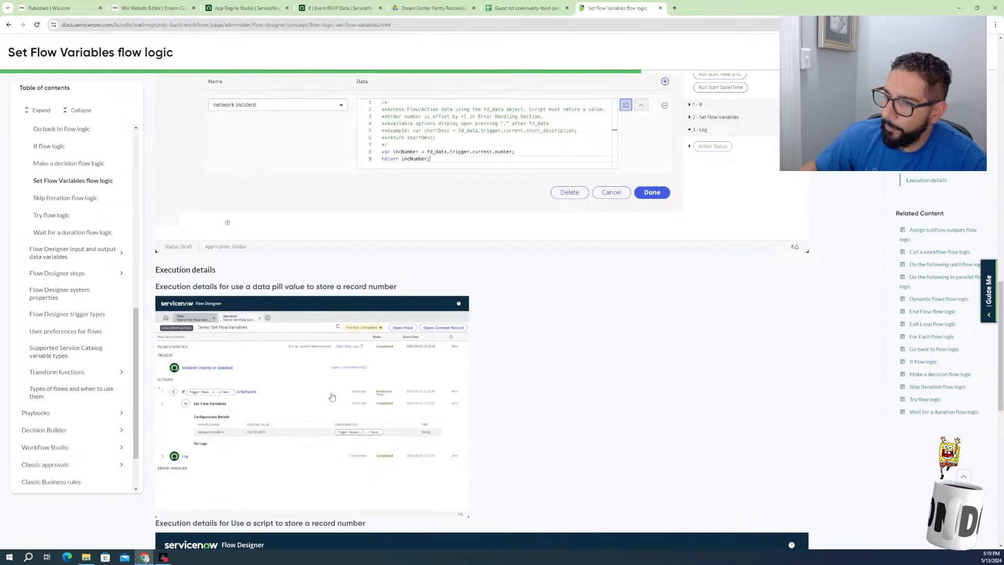
scroll(345, 407, "up", 4)
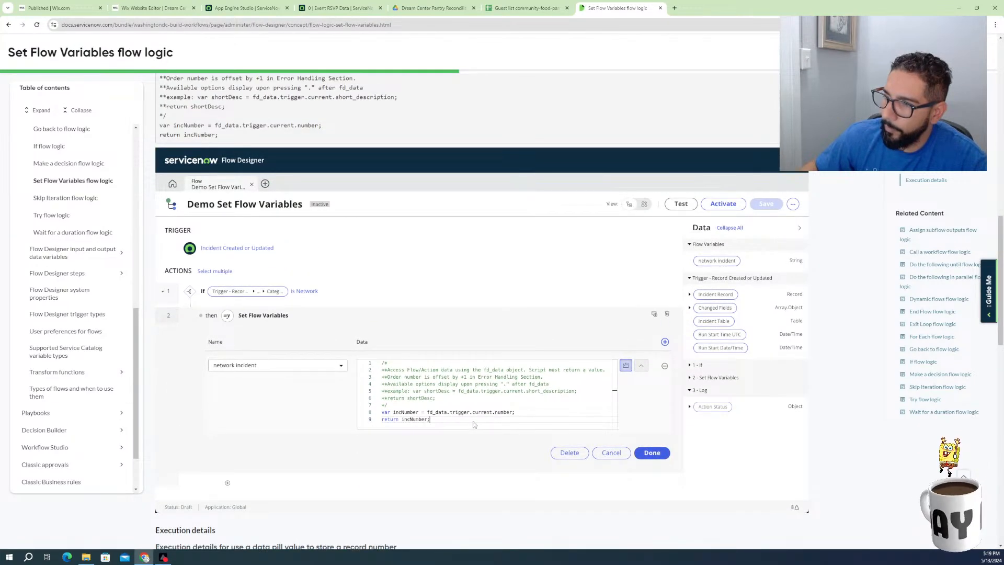
scroll(314, 377, "up", 4)
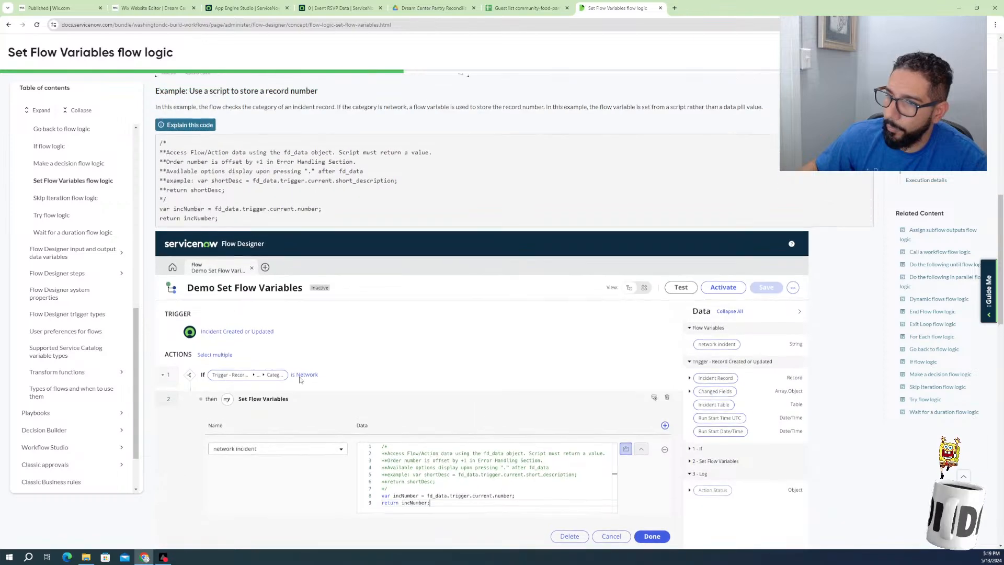
scroll(250, 371, "up", 2)
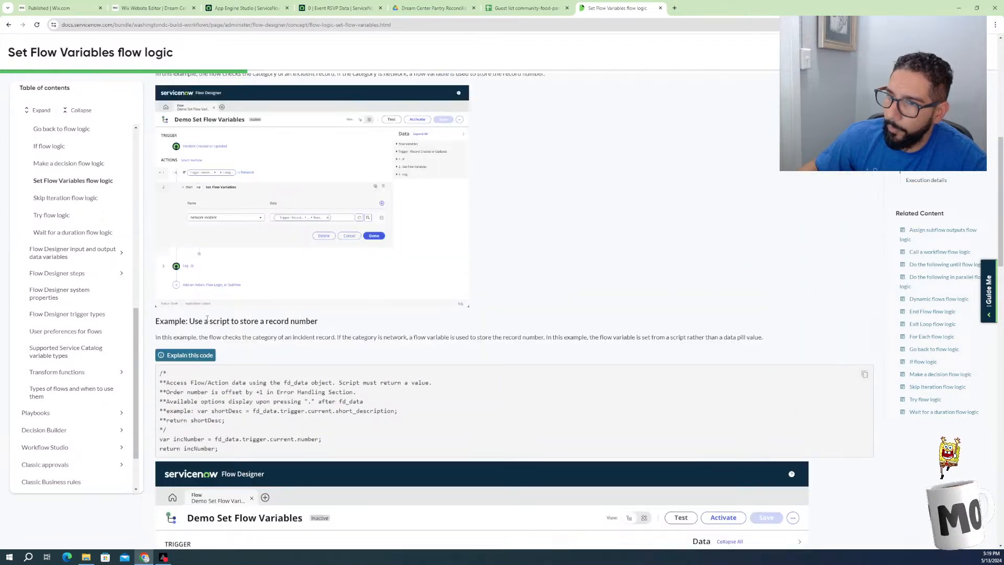
scroll(309, 333, "up", 2)
scroll(239, 329, "up", 3)
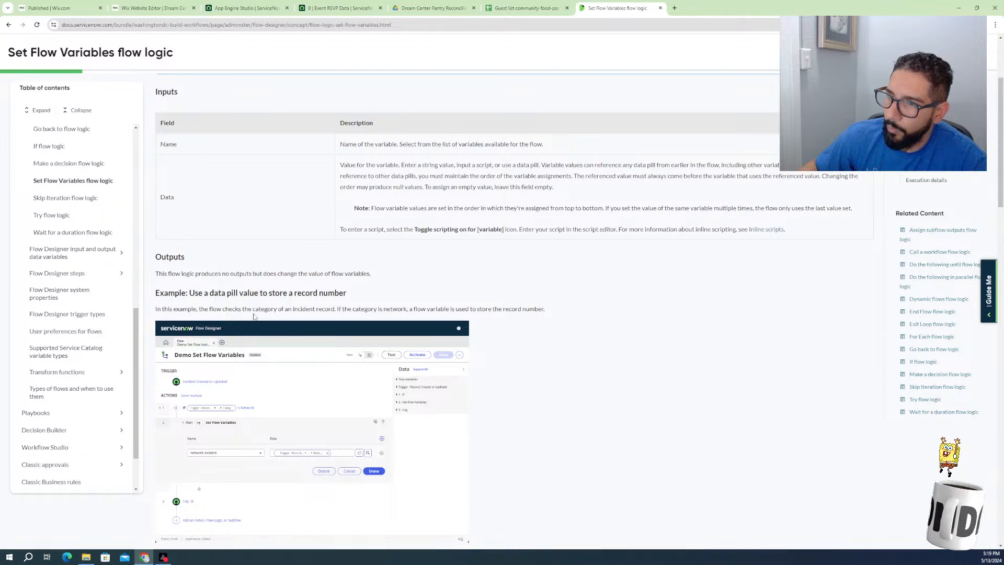
scroll(254, 317, "up", 1)
scroll(255, 321, "up", 2)
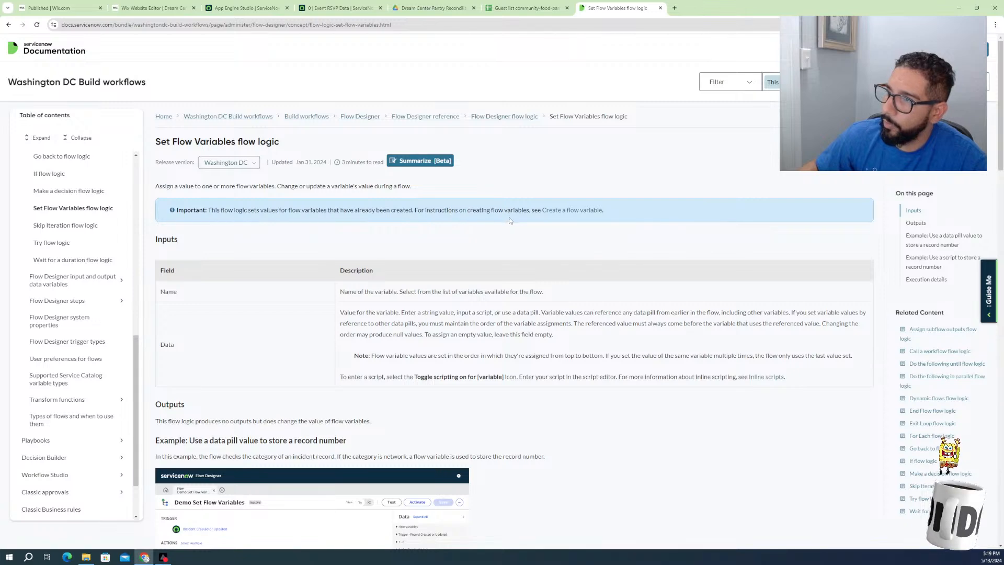
Switch back to App Engine Studio and try replacing the loop's HouseholdCount script with the HouseholdCount flow variable data pill
left_click(550, 4)
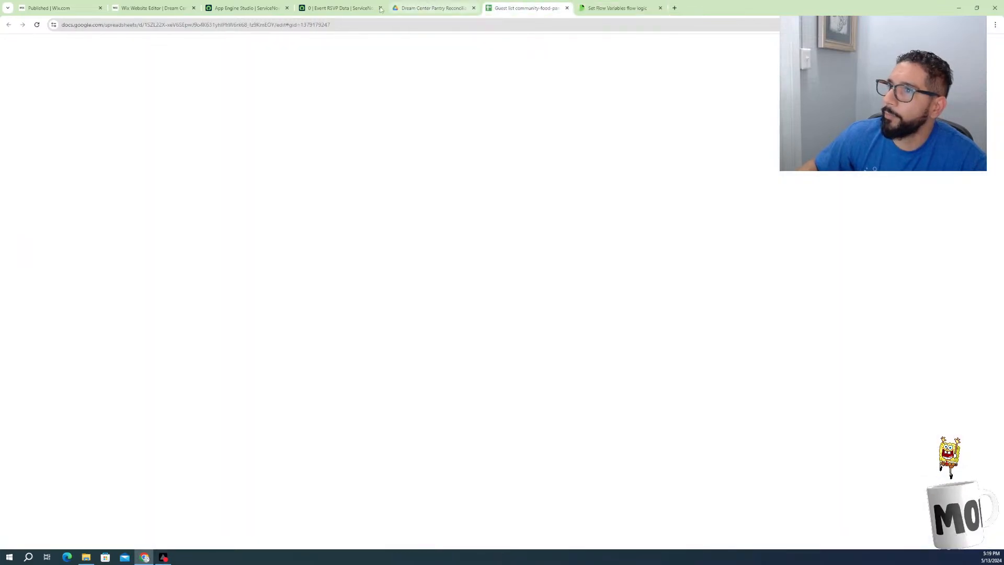
left_click(340, 8)
left_click(217, 7)
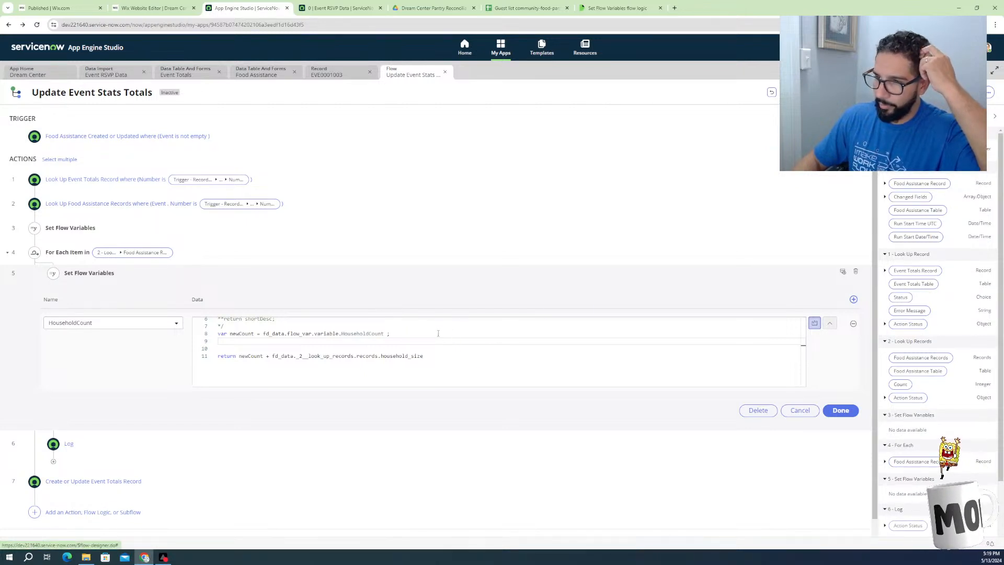
left_click(815, 324)
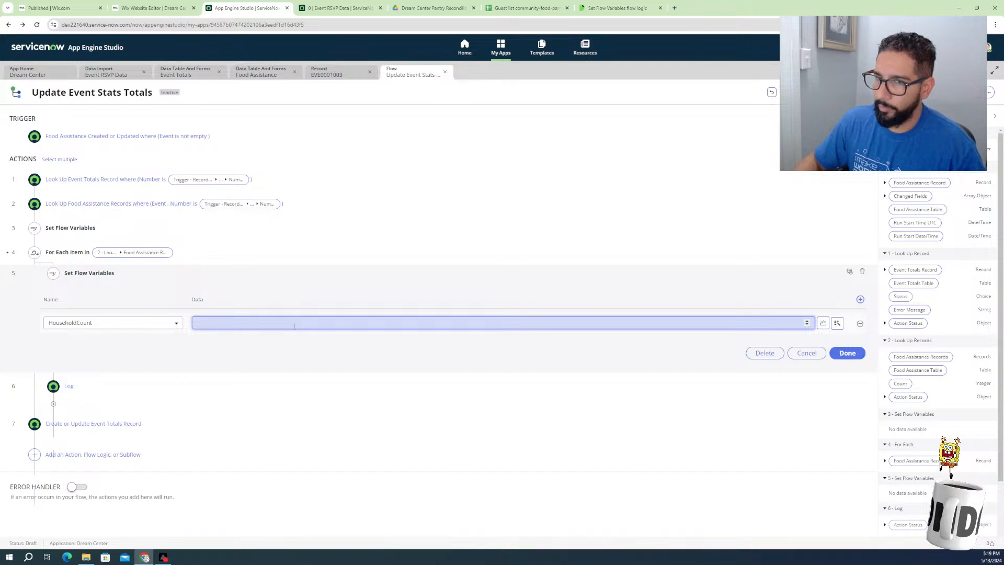
left_click_drag(919, 148, 399, 324)
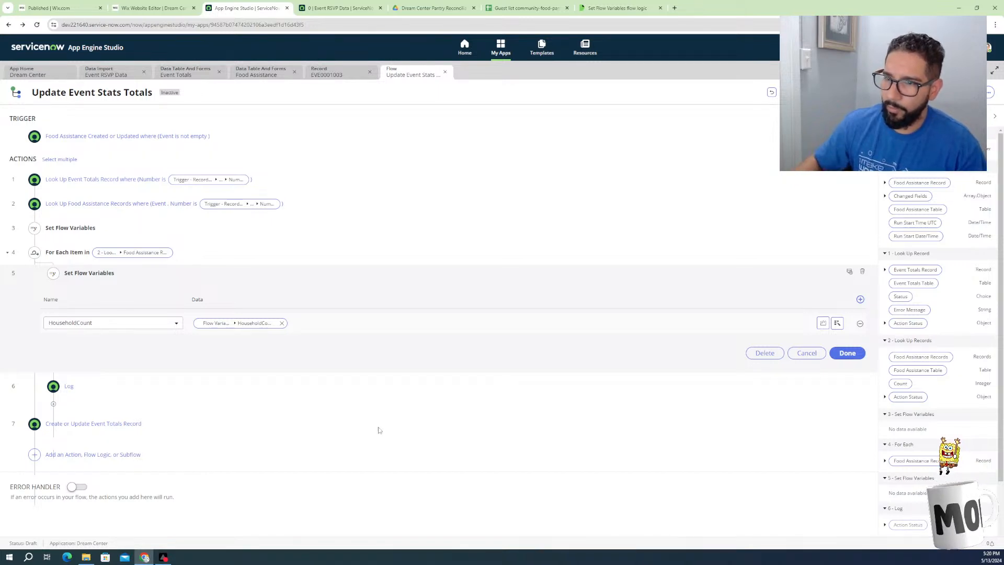
left_click(281, 324)
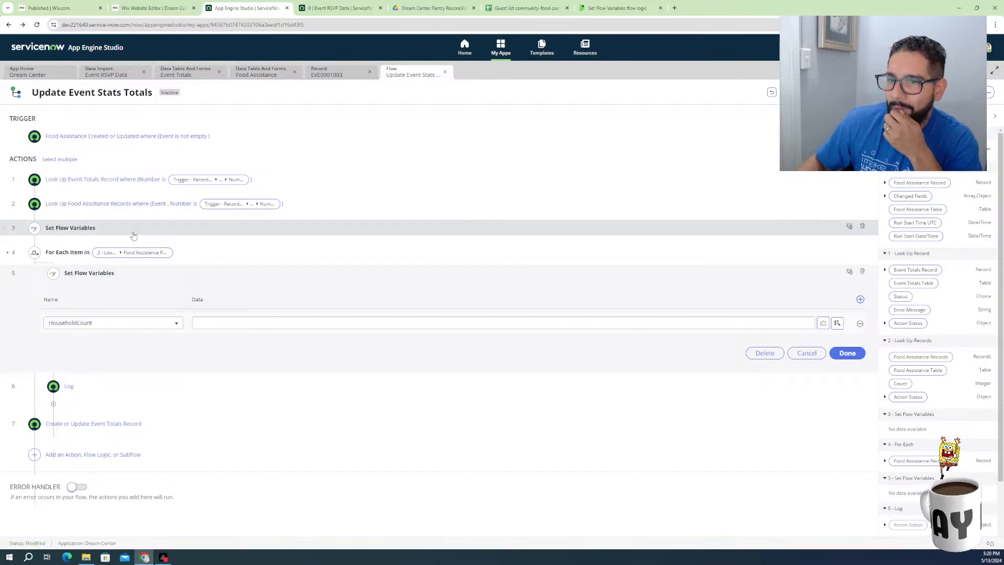
Delete the Set Flow Variables action inside the For Each loop
left_click(172, 324)
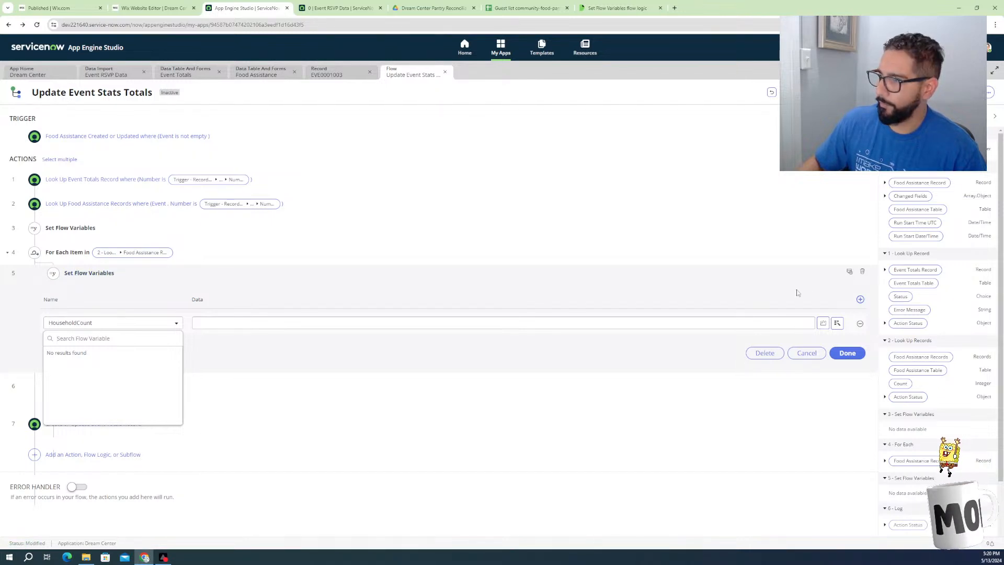
left_click(863, 273)
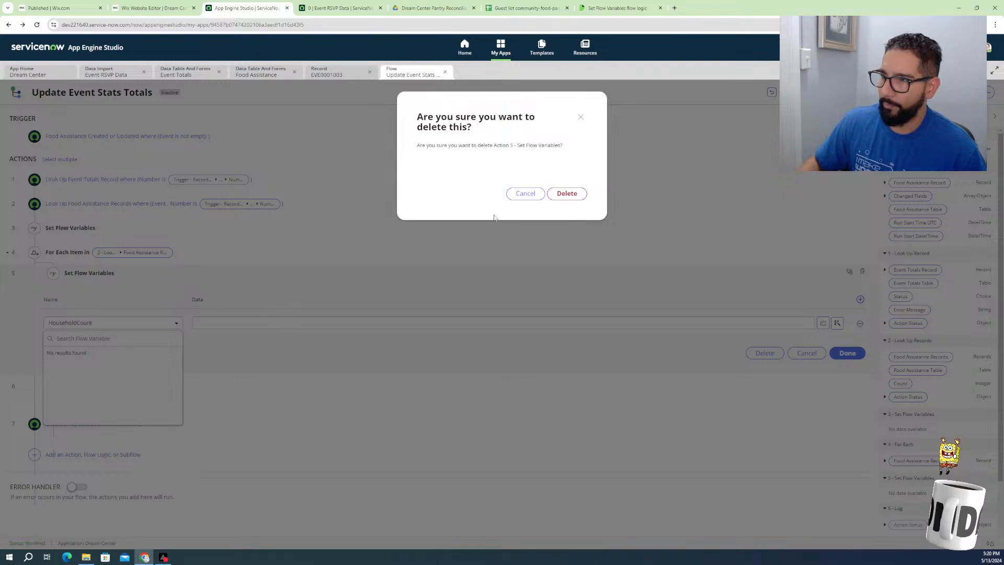
left_click(553, 194)
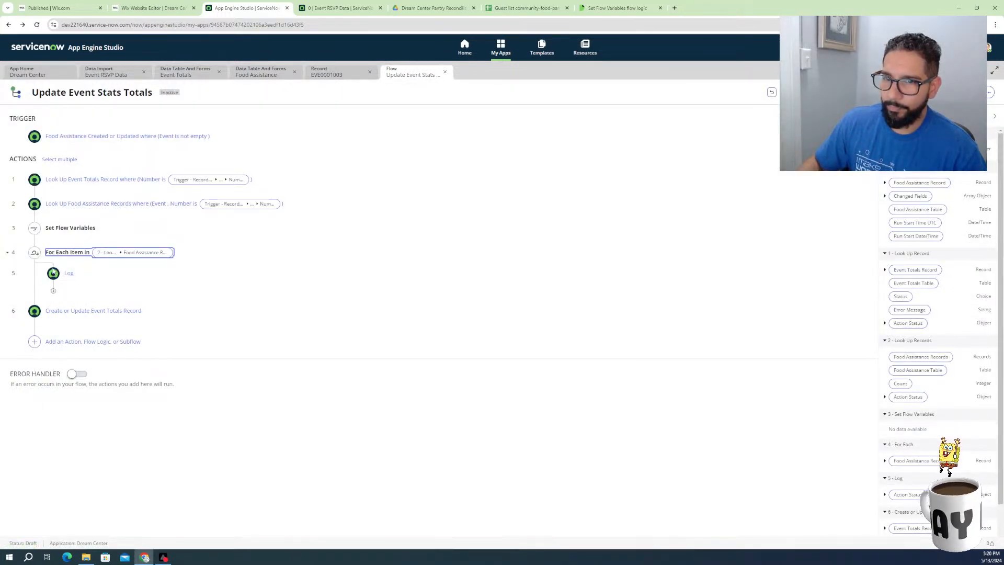
left_click(53, 267)
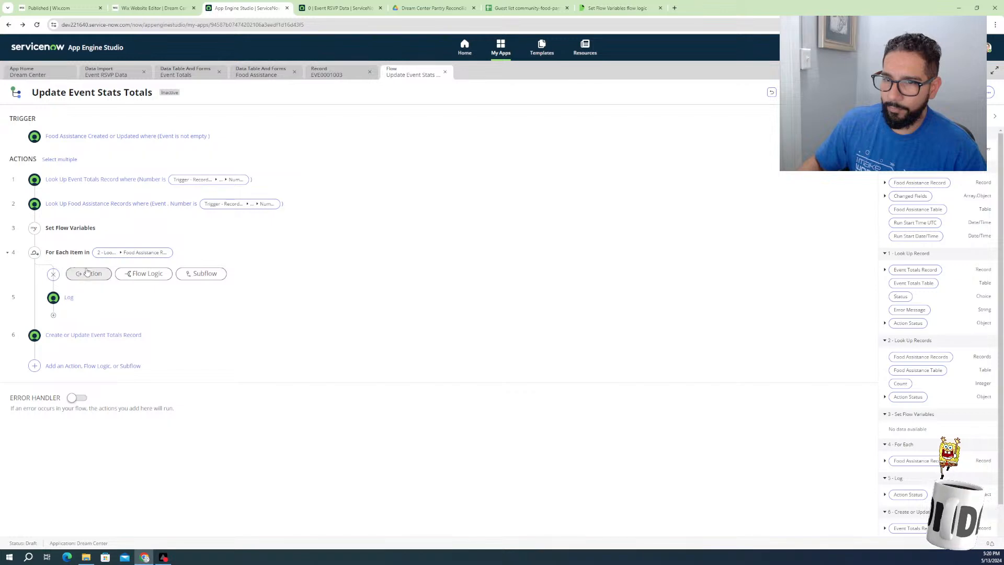
left_click(142, 273)
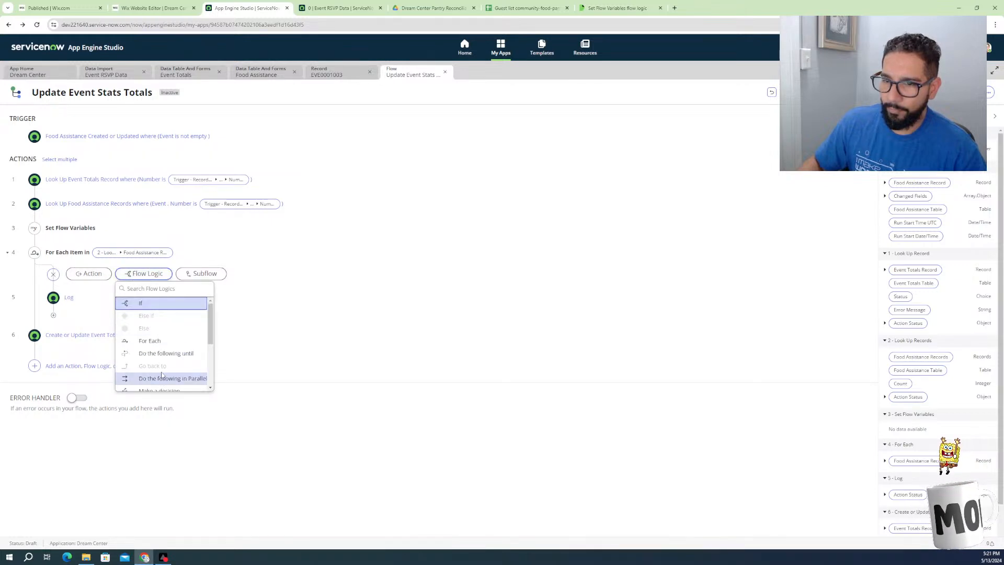
scroll(162, 375, "down", 4)
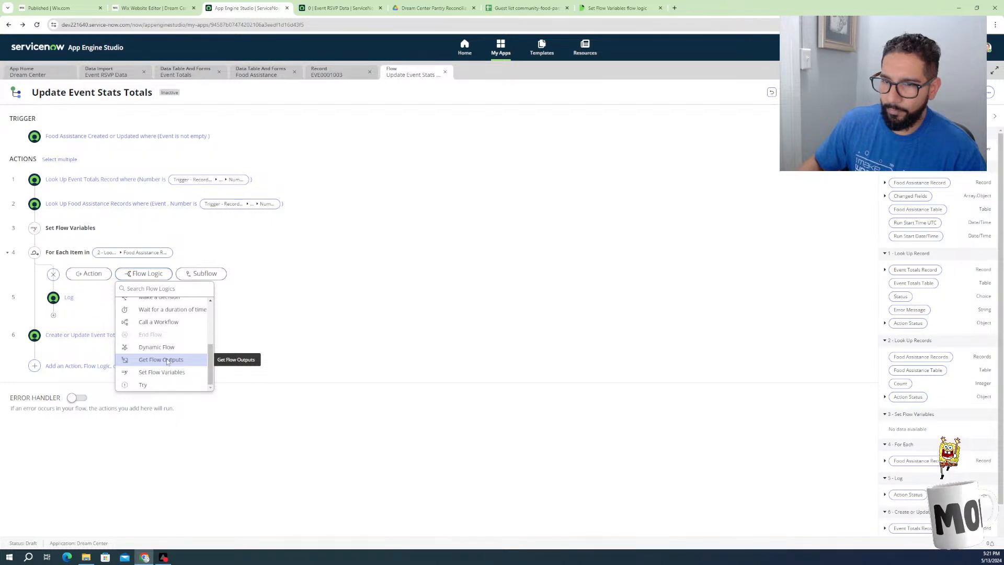
left_click(167, 361)
left_click(139, 299)
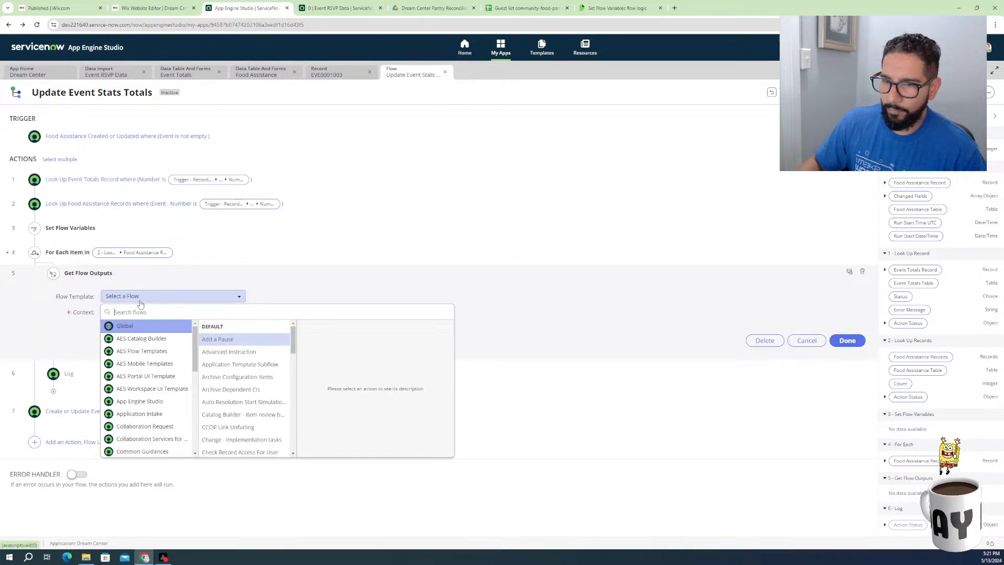
left_click(632, 273)
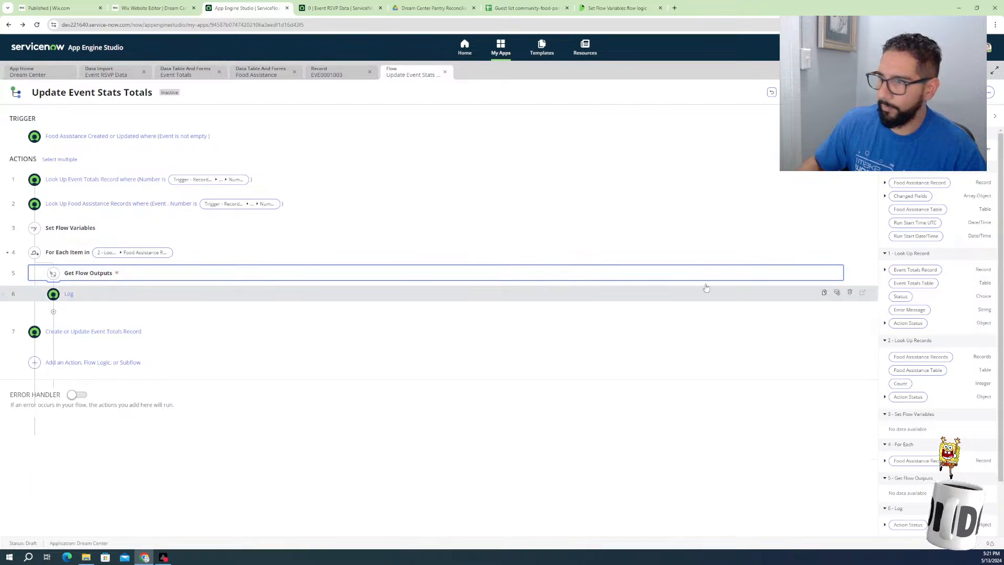
left_click(862, 271)
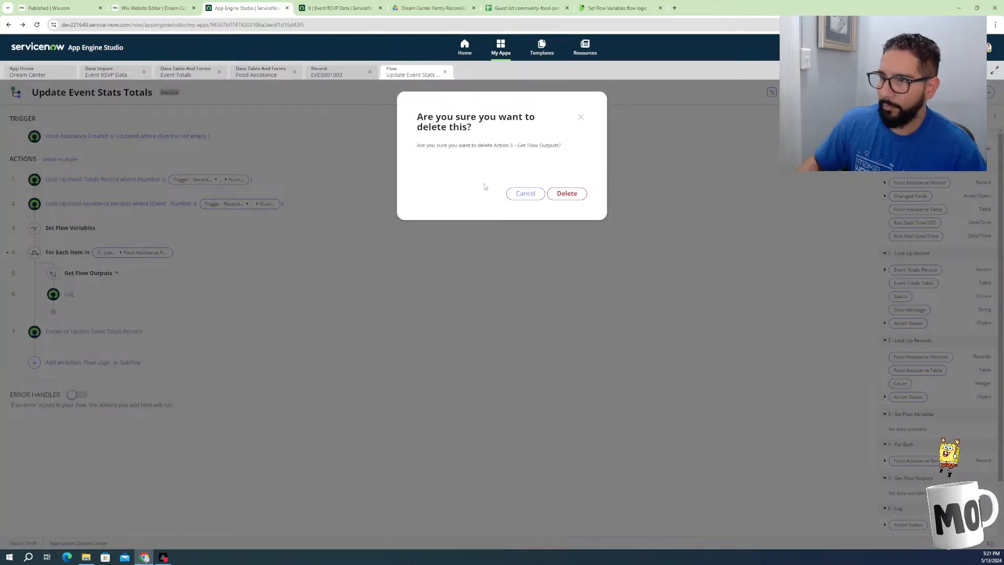
left_click(581, 193)
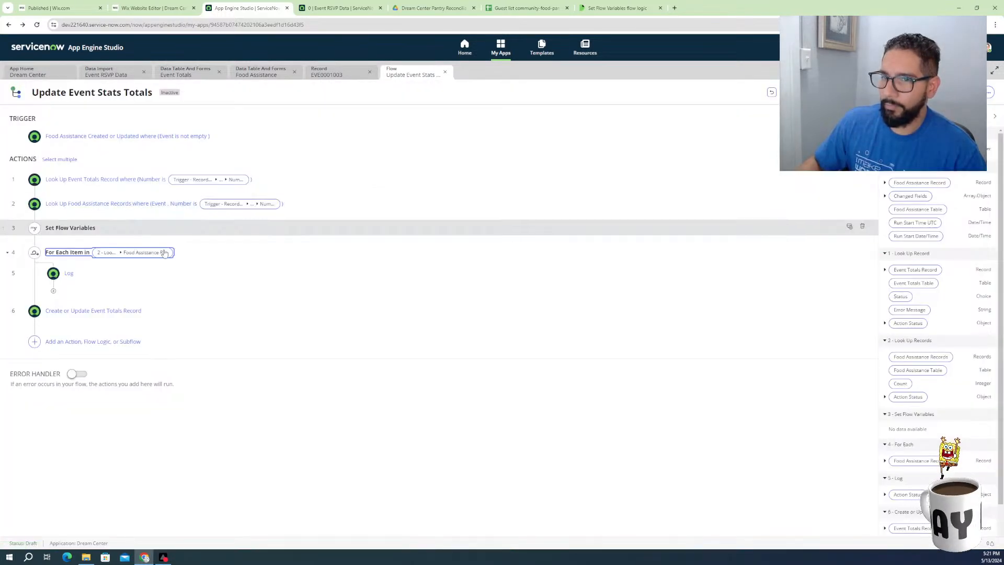
Check the HouseholdCount assignment made before the loop and return to the Set Flow Variables documentation
left_click(76, 233)
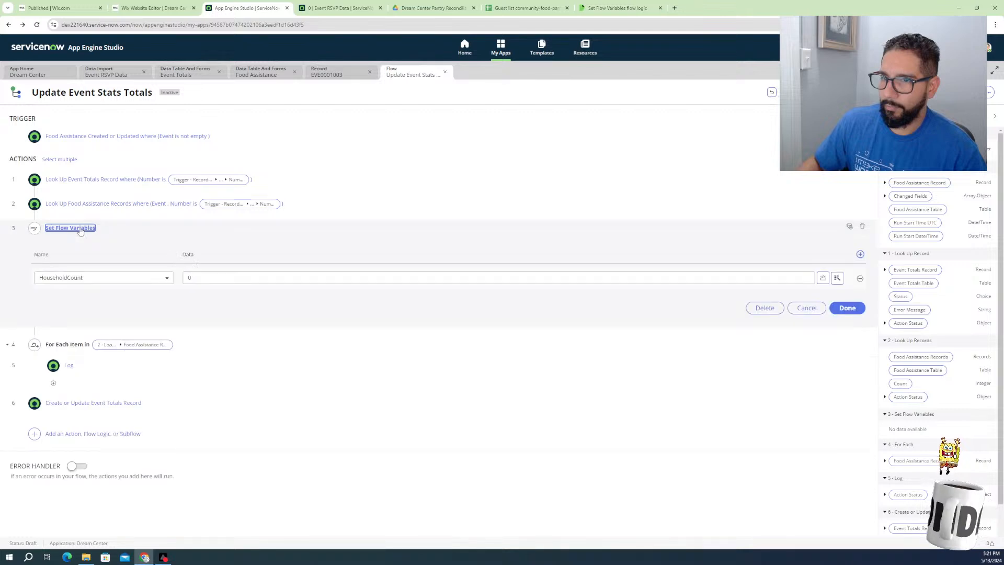
left_click(198, 279)
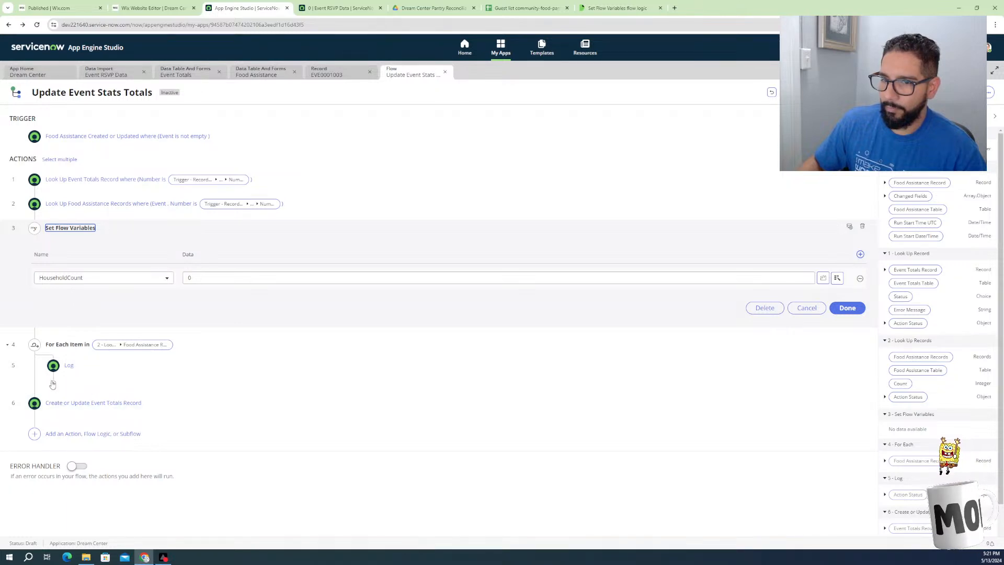
left_click(624, 12)
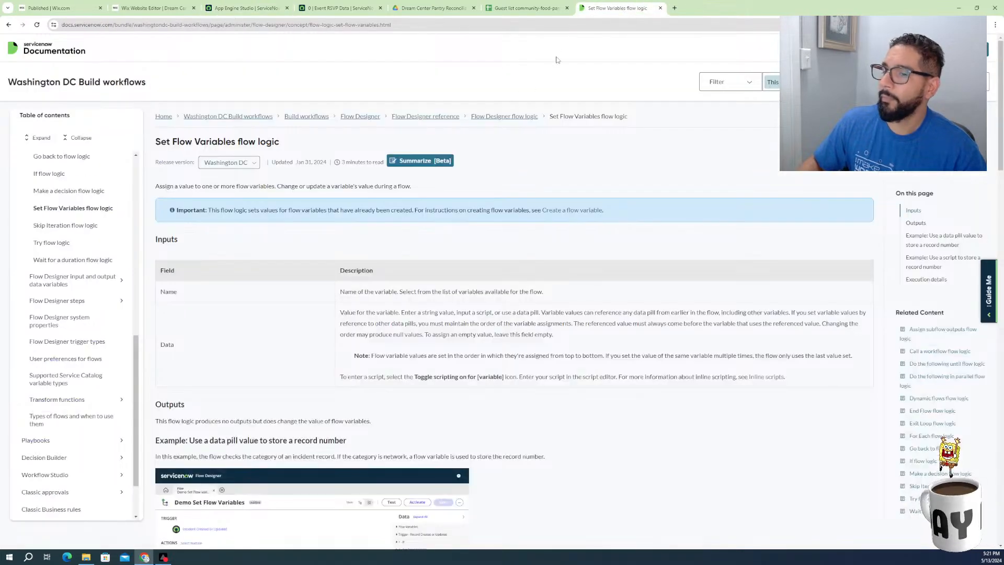
scroll(366, 157, "down", 2)
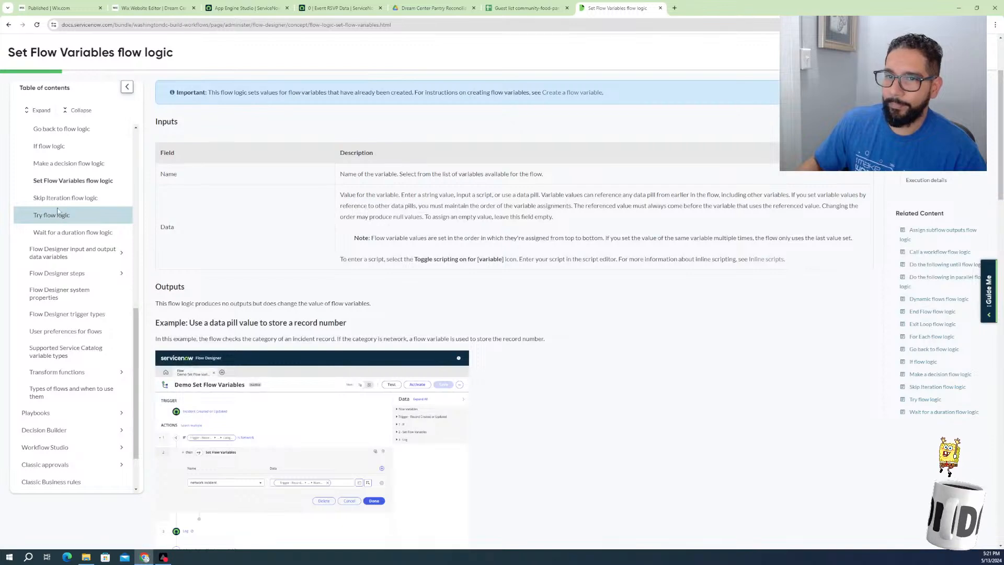
Open the Flow Designer input and output data variables topic and read the Integer data type's basic and advanced options
left_click(97, 253)
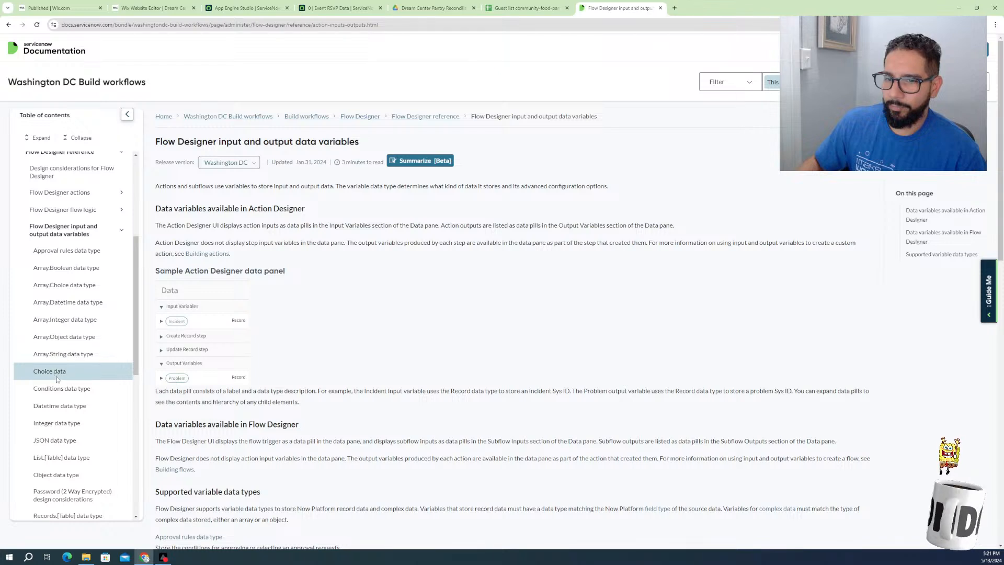
left_click(61, 430)
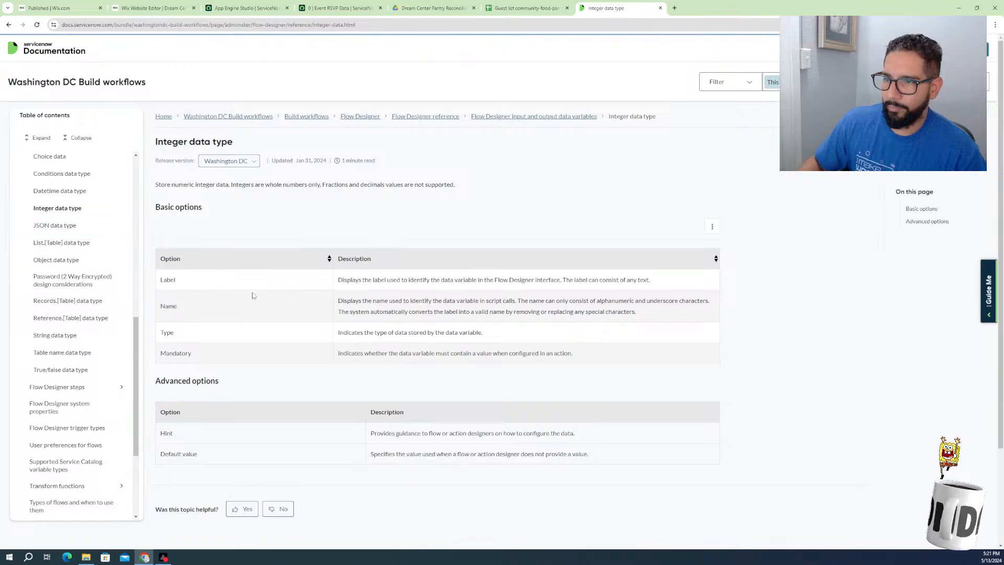
scroll(342, 302, "down", 1)
scroll(342, 302, "down", 1)
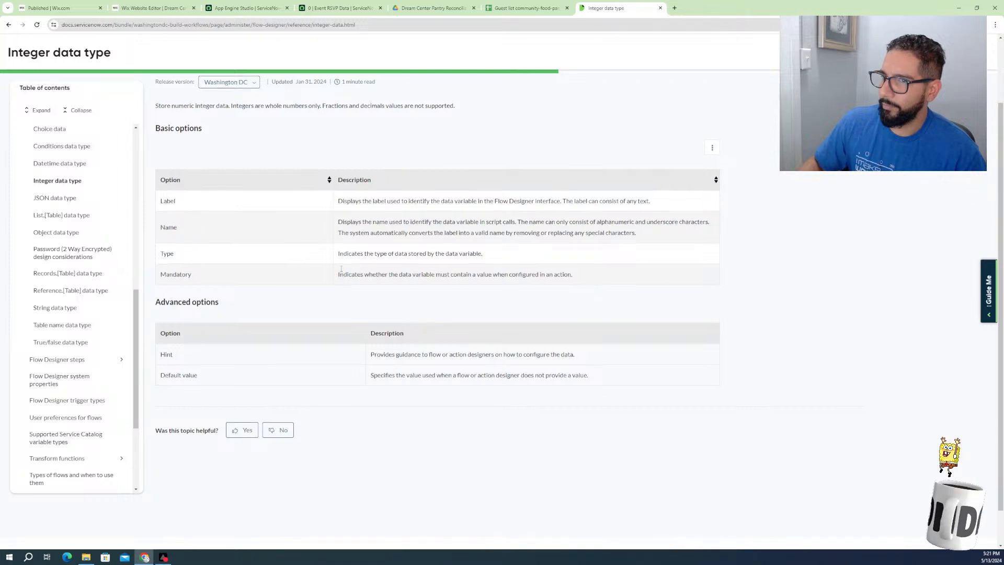
scroll(342, 273, "down", 1)
scroll(343, 273, "up", 3)
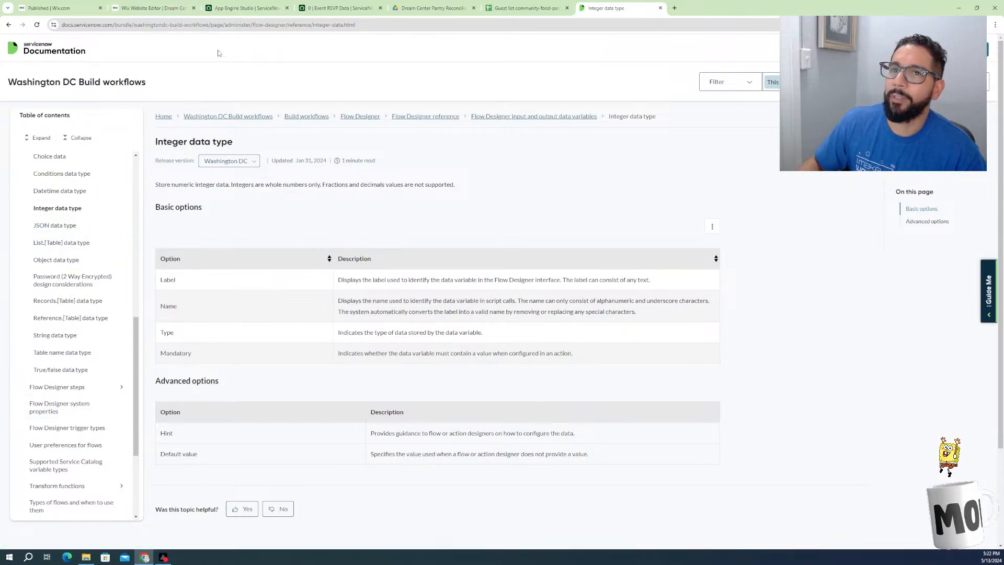
Return to the Google results and search for "how to get variable value in flow designer script in servicenow"
left_click(16, 28)
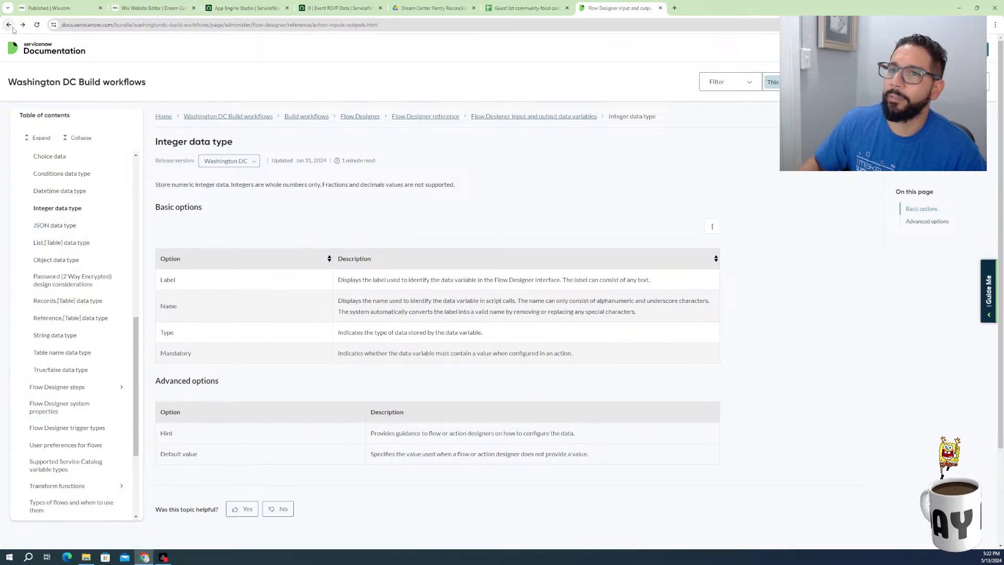
right_click(14, 29)
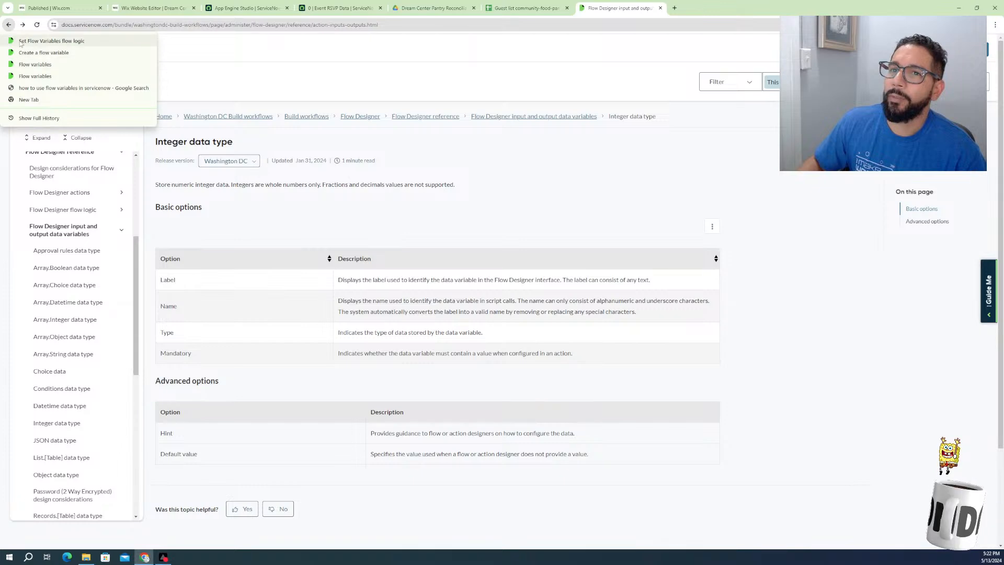
left_click(22, 41)
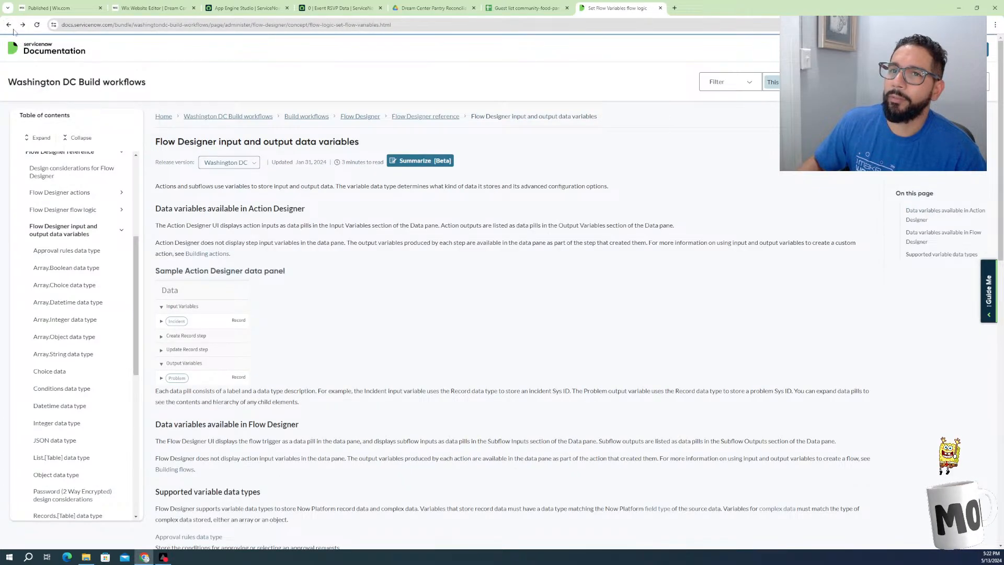
right_click(10, 26)
left_click(21, 76)
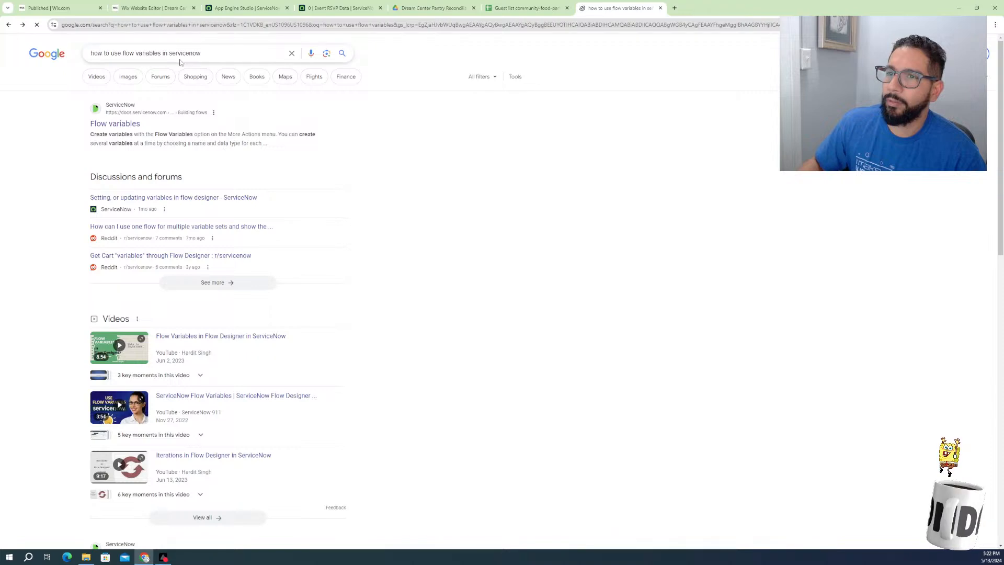
left_click(214, 52)
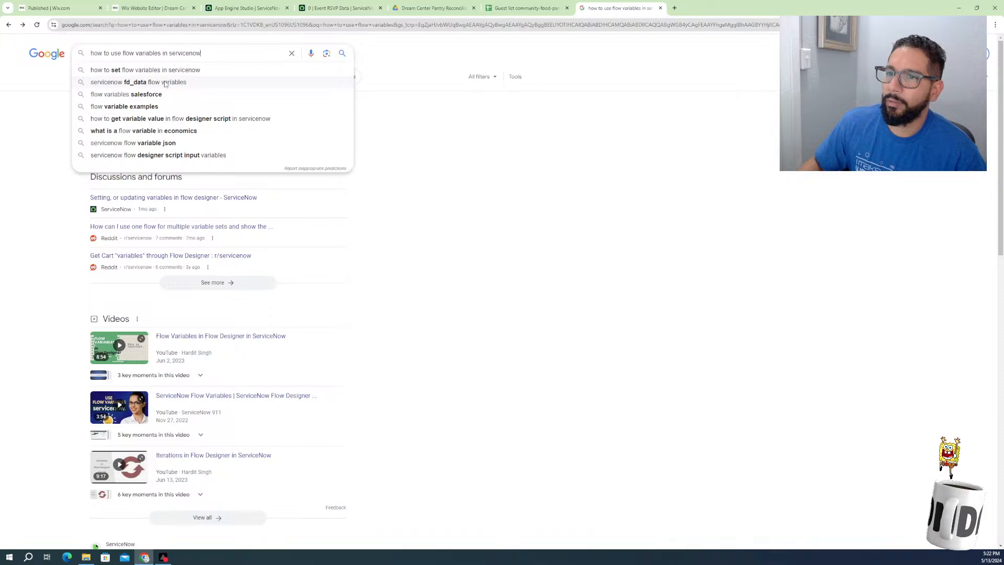
left_click(206, 118)
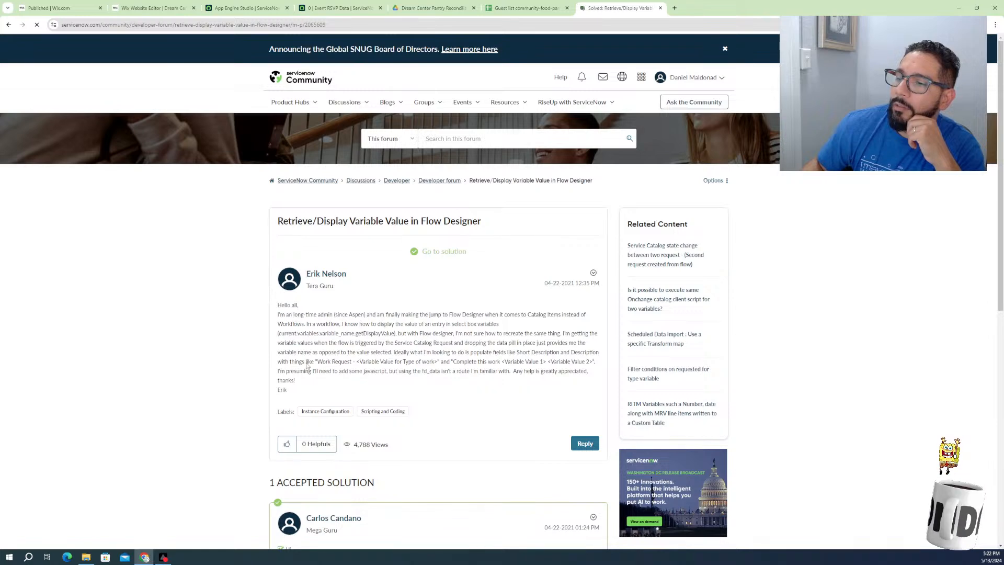
Read the accepted solution in the community thread "Retrieve/Display Variable Value in Flow Designer" and return to the search results
scroll(261, 367, "down", 3)
scroll(261, 369, "down", 1)
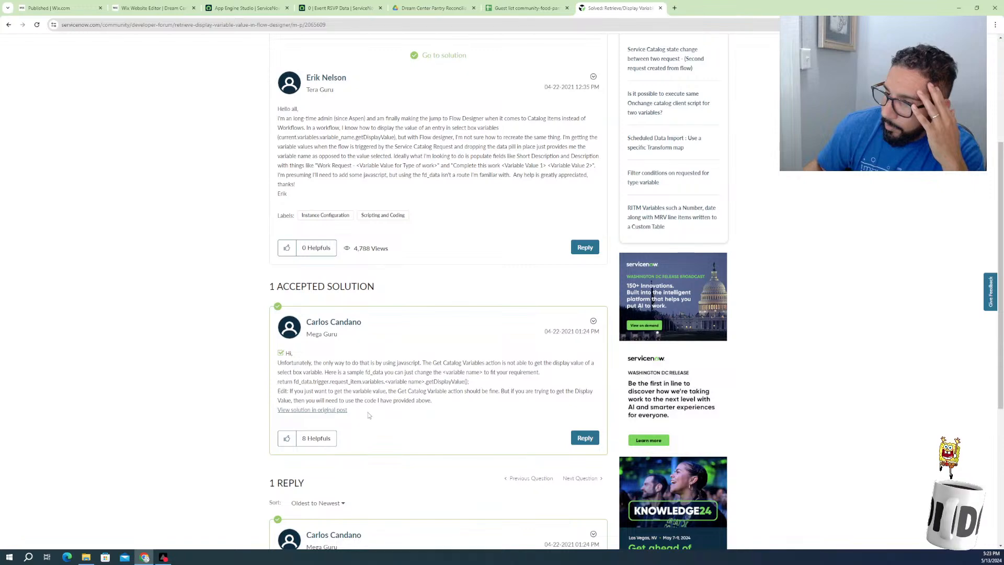
scroll(368, 415, "down", 5)
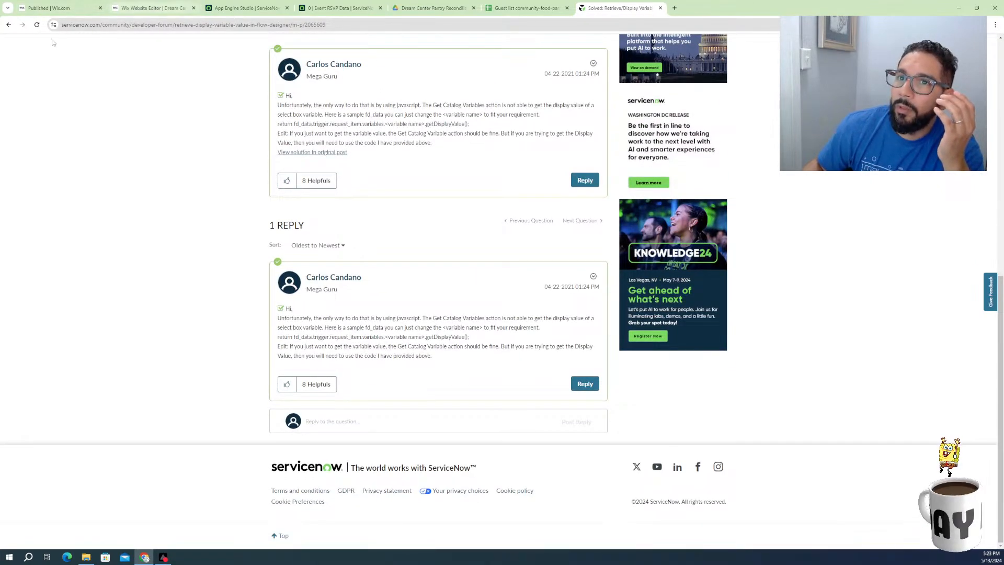
left_click(8, 25)
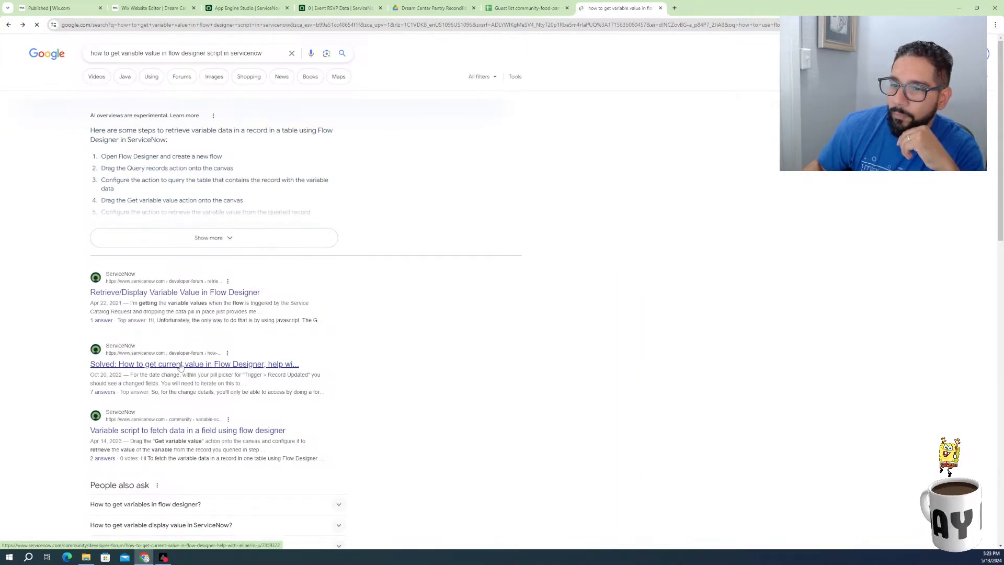
Open the thread "How to get current value in Flow Designer, help with inline script?" and read its question and accepted solution
left_click(181, 365)
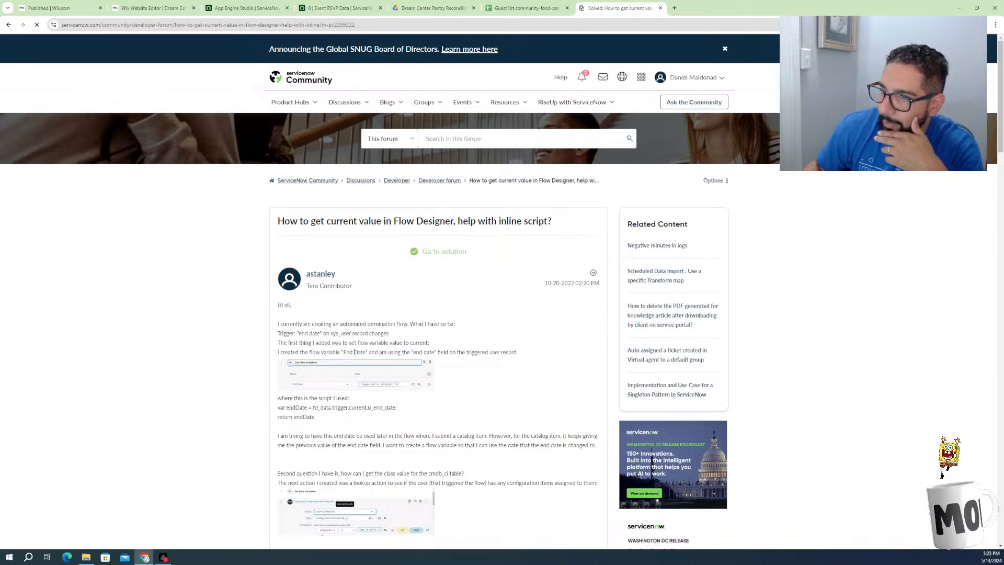
scroll(419, 344, "down", 3)
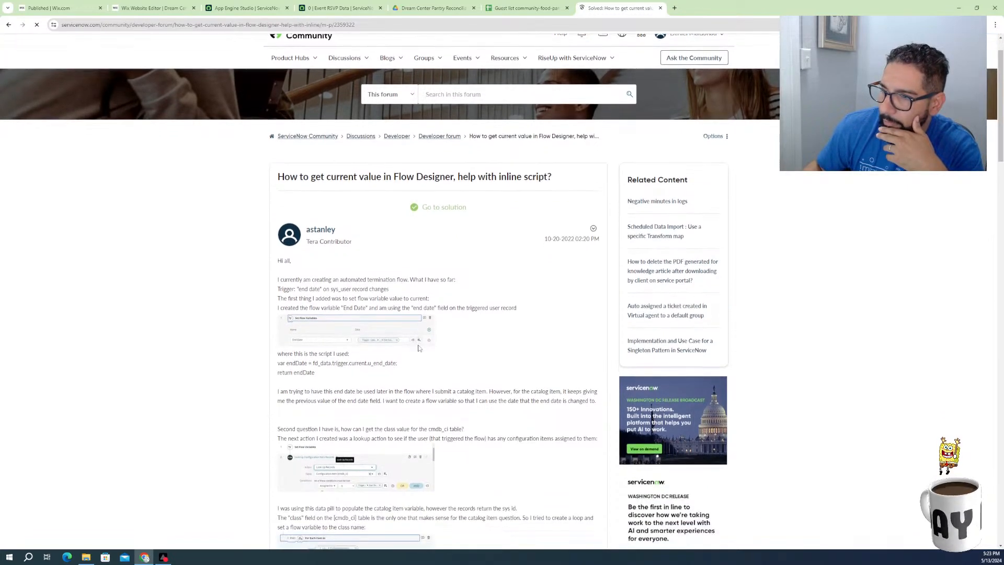
scroll(369, 357, "down", 1)
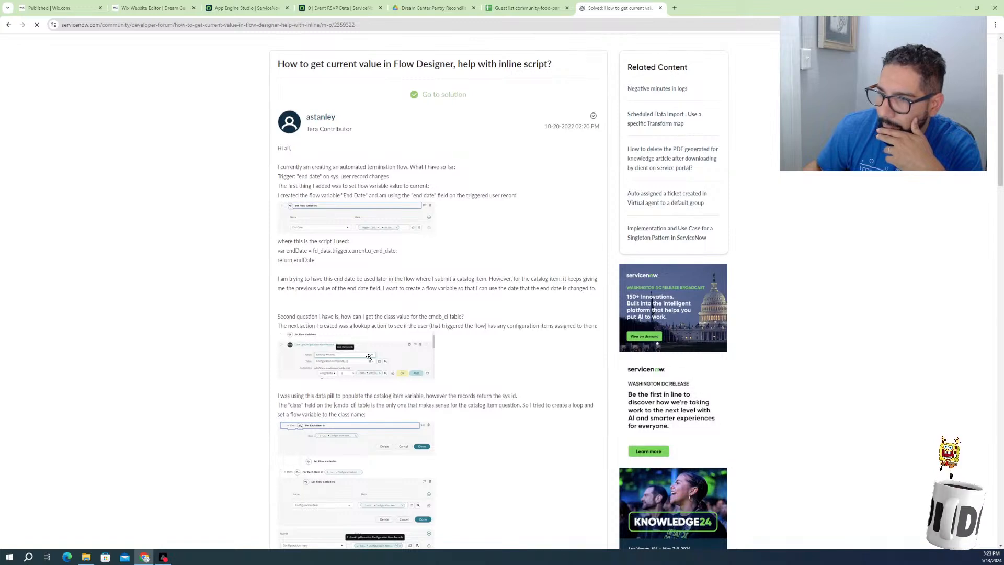
scroll(403, 378, "down", 2)
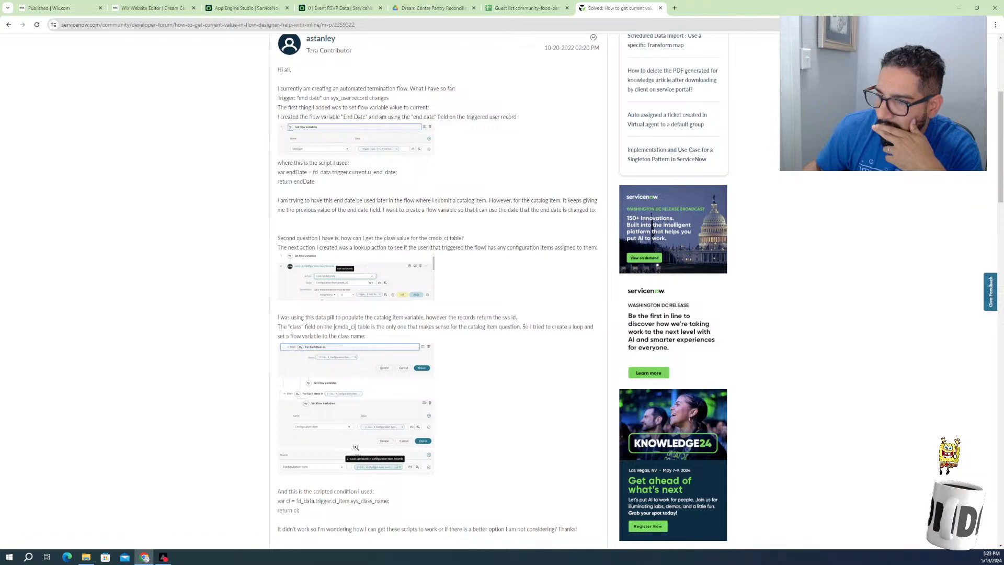
scroll(359, 448, "down", 3)
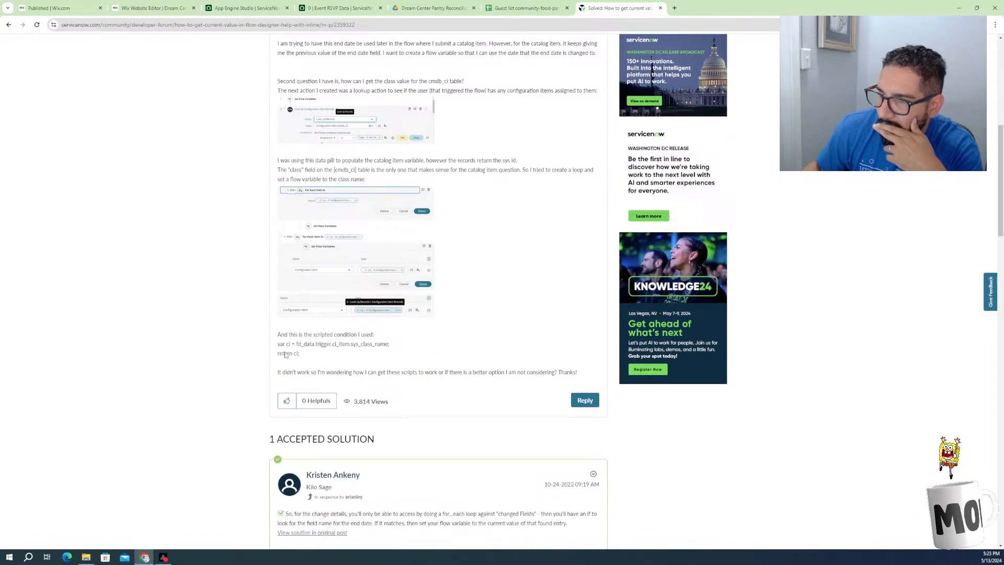
scroll(372, 350, "down", 2)
scroll(329, 406, "down", 3)
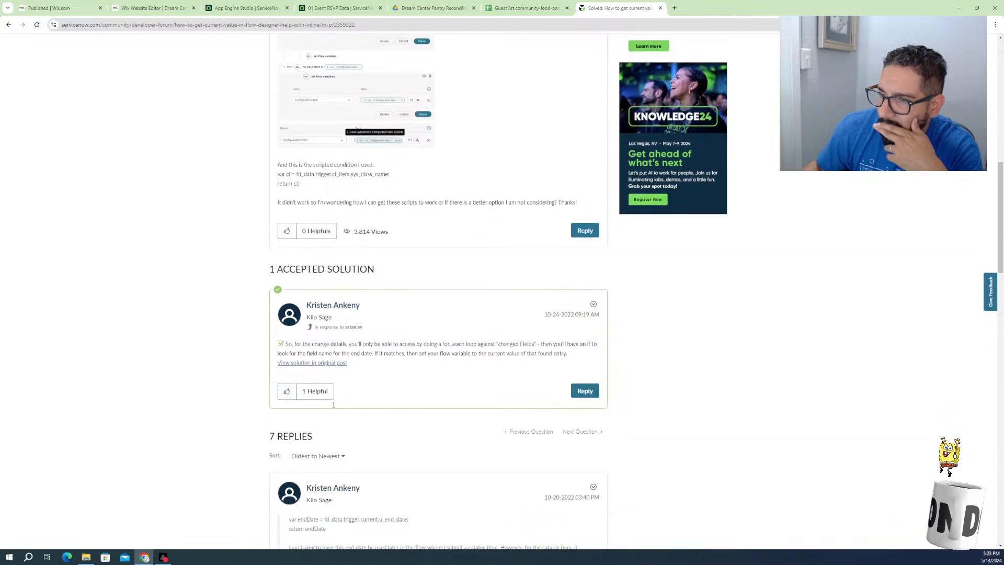
Read the replies in the inline script thread for how a flow variable is set inside a For Each loop
scroll(269, 373, "down", 6)
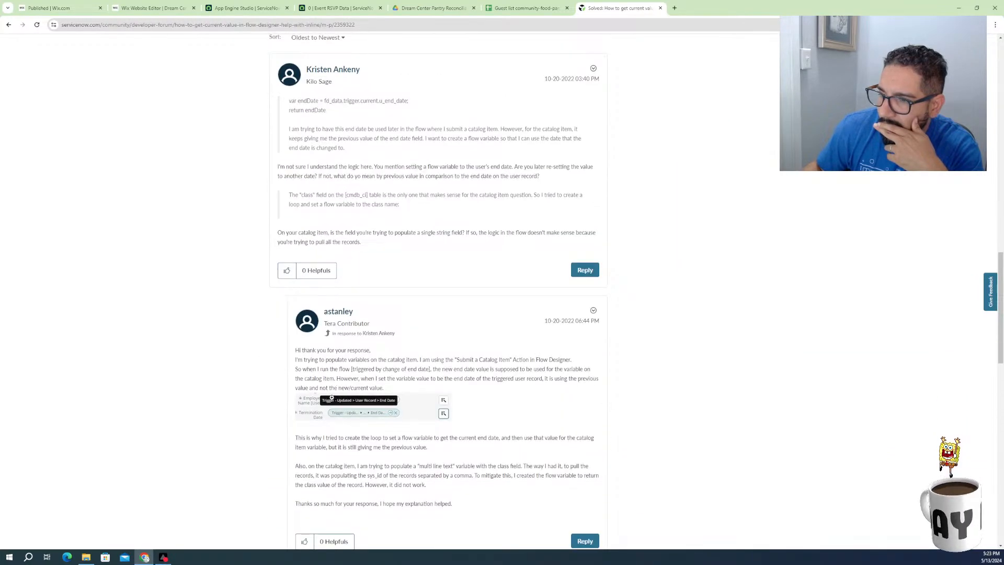
scroll(334, 398, "down", 2)
scroll(329, 400, "down", 2)
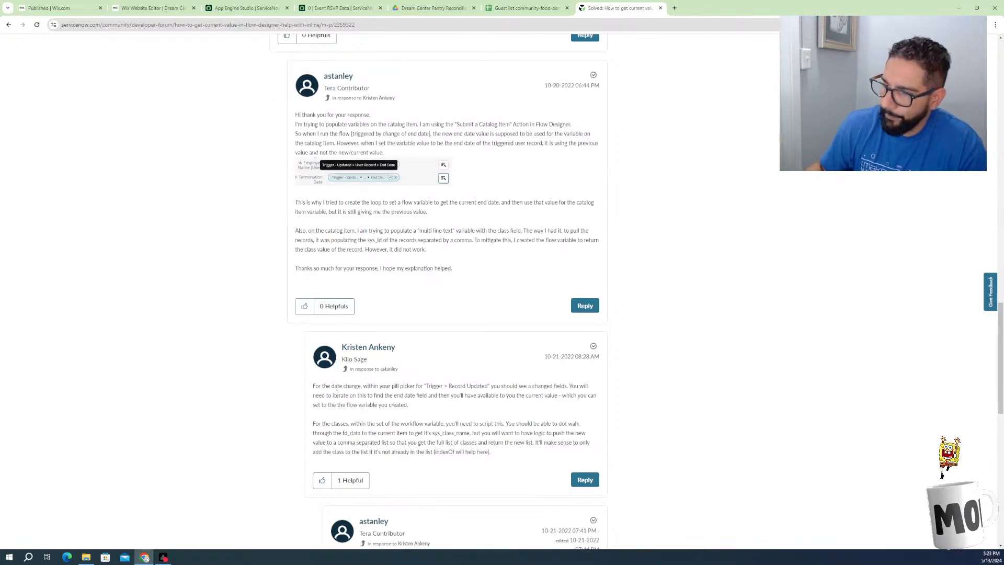
scroll(336, 392, "down", 2)
scroll(448, 370, "down", 3)
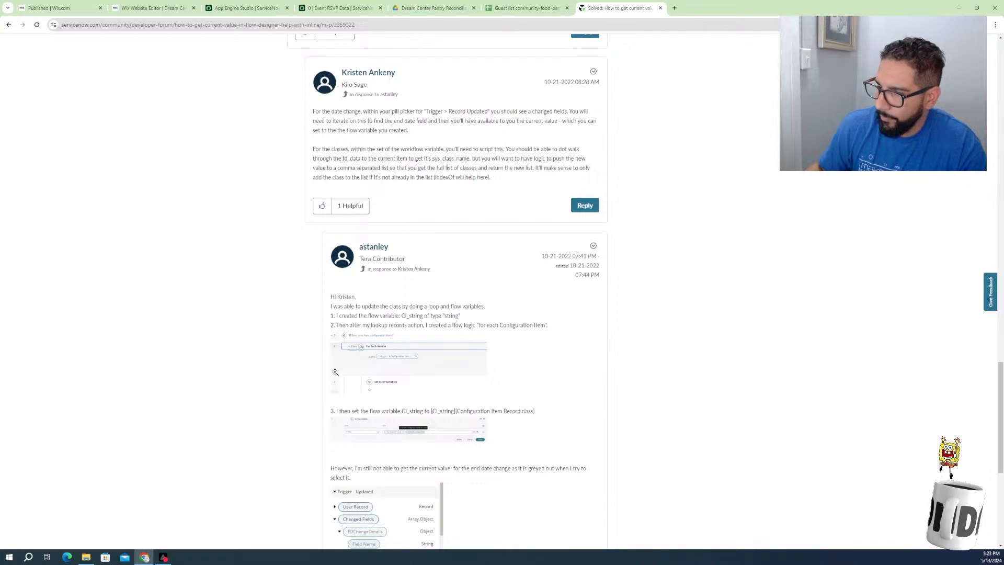
scroll(328, 370, "down", 2)
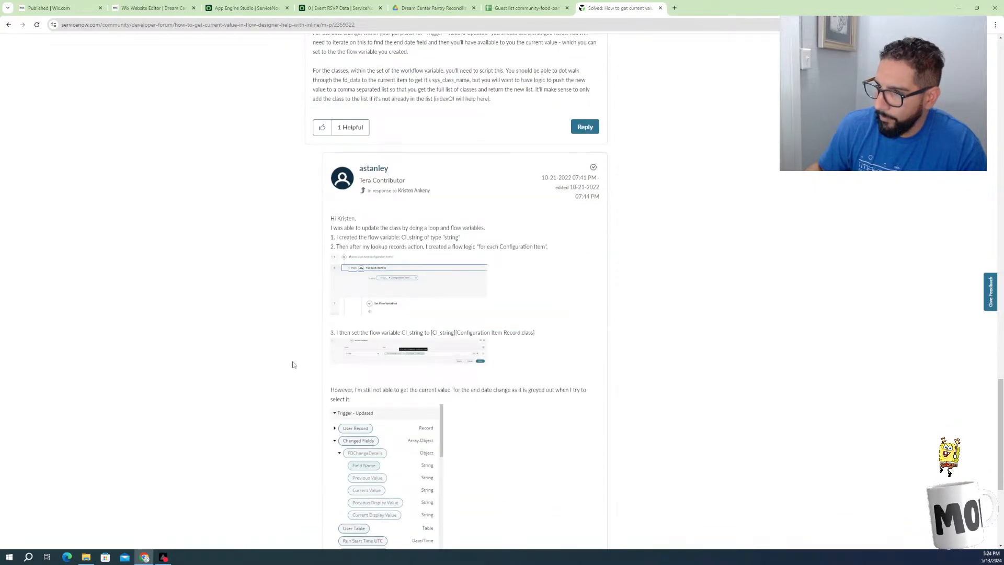
scroll(293, 364, "down", 2)
scroll(290, 366, "down", 3)
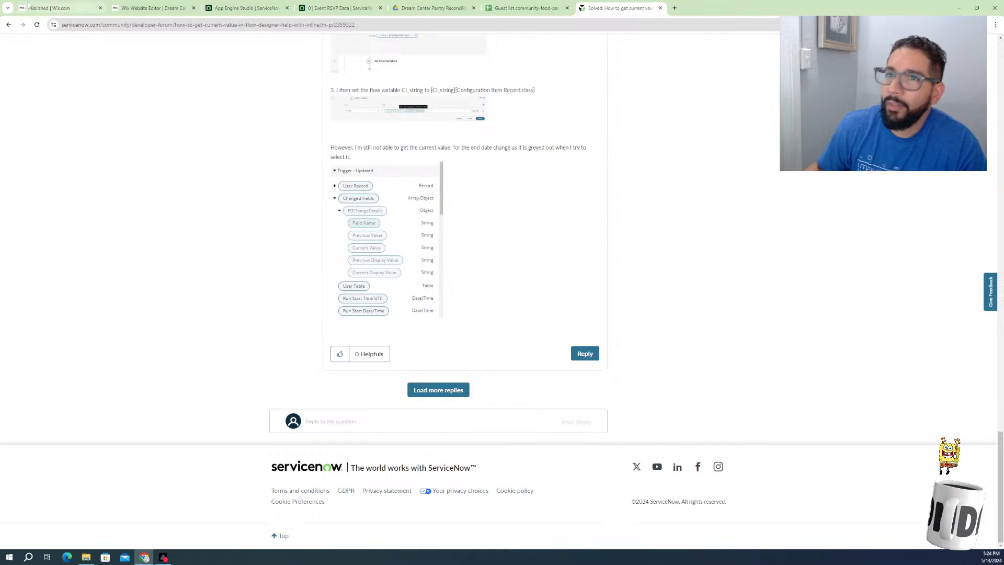
Return to Google and search for "count aggregate flow designer"
left_click(8, 25)
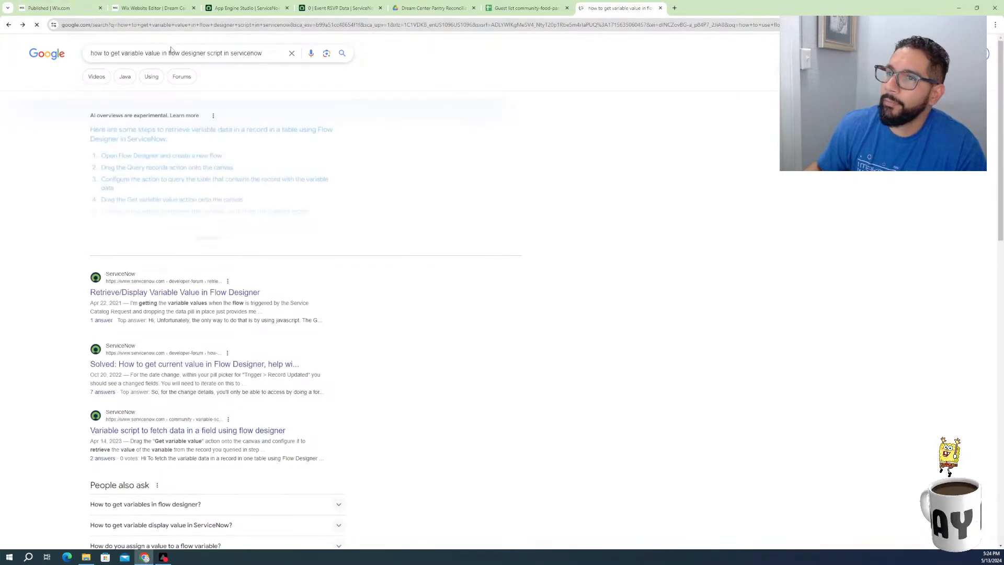
double_click(194, 53)
triple_click(194, 53)
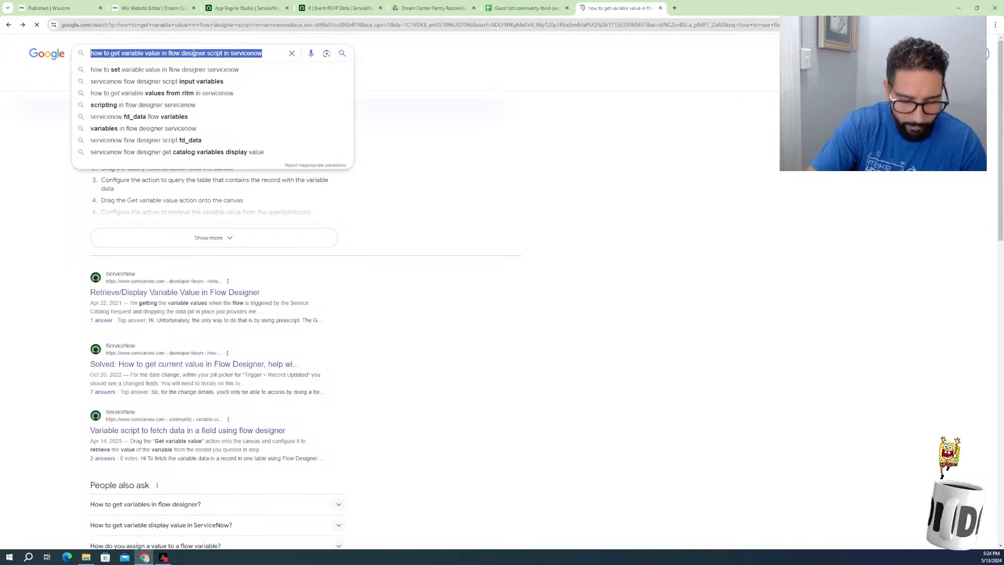
type("count")
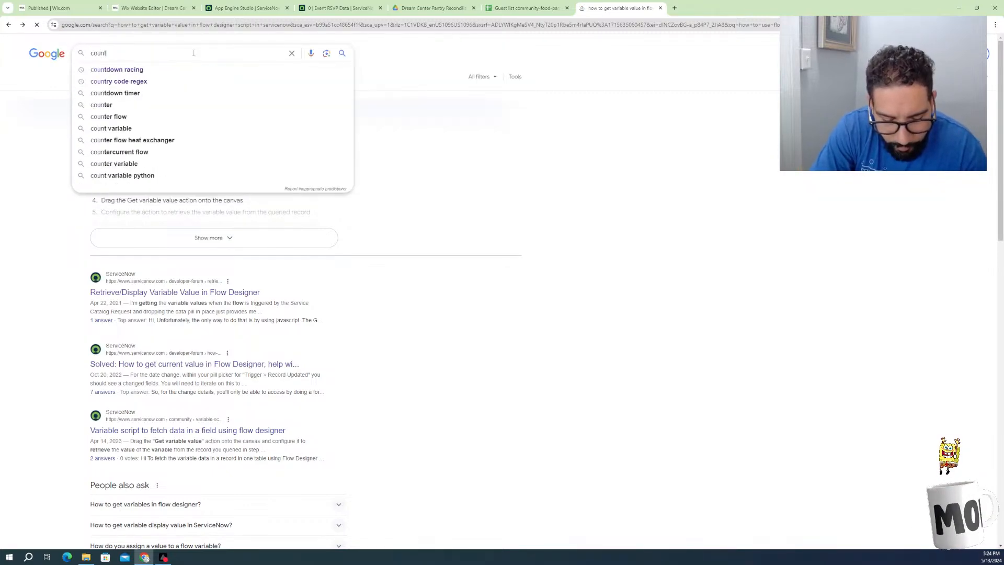
type(" aggre")
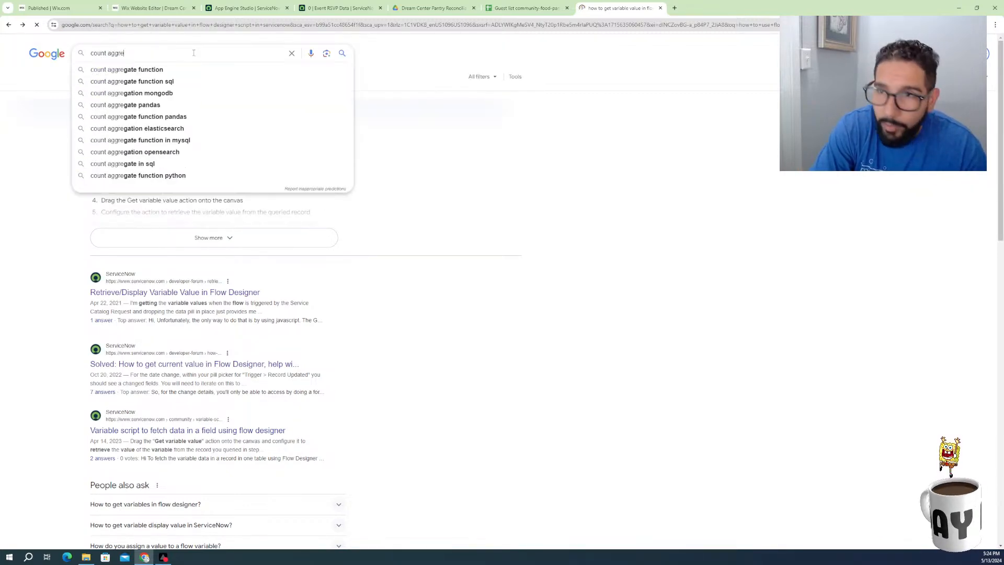
key("Down")
key("BackSpace")
key("BackSpace")
key("BackSpace")
key("BackSpace")
key("BackSpace")
key("BackSpace")
key("BackSpace")
key("BackSpace")
key("BackSpace")
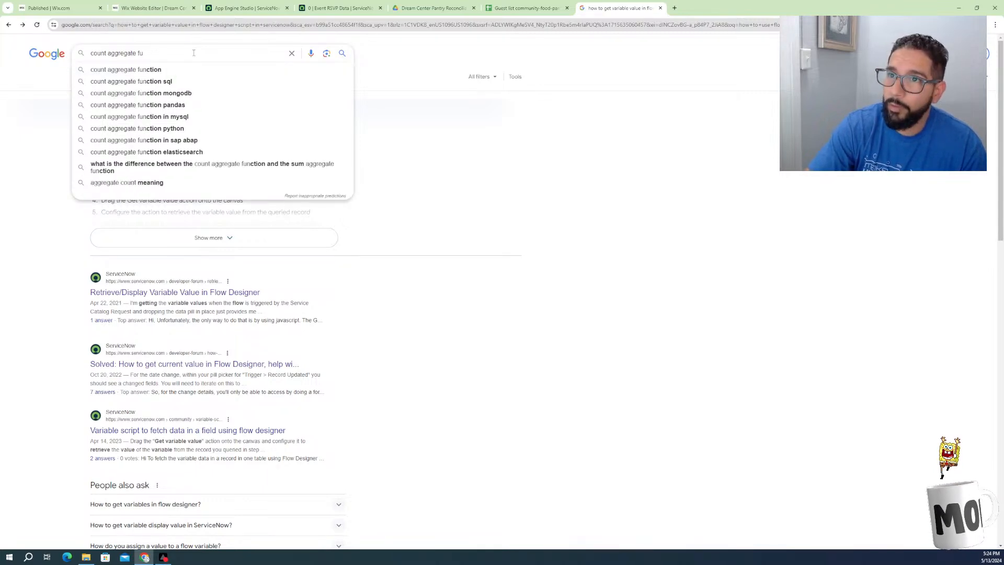
type("flow des")
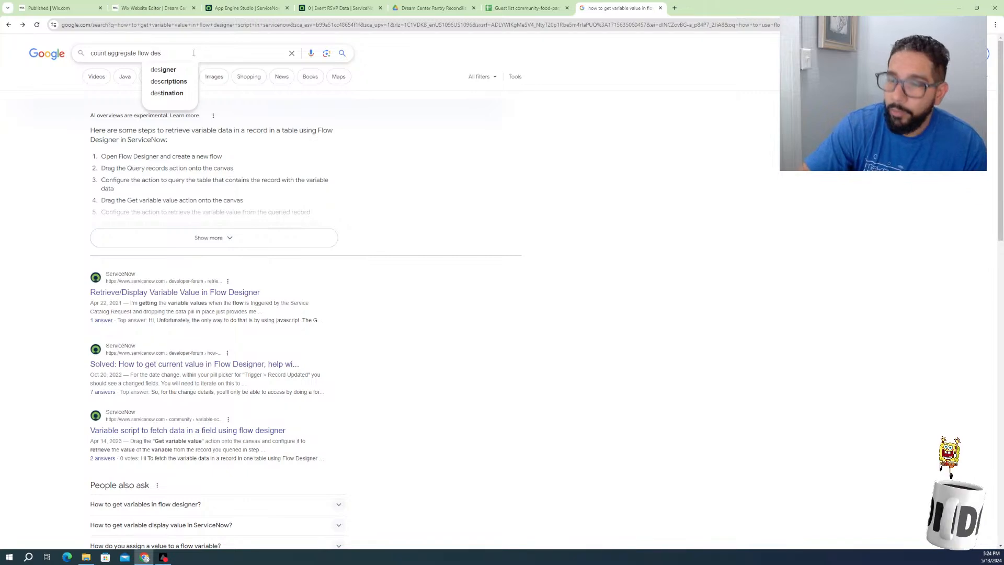
type("igner")
key("Return")
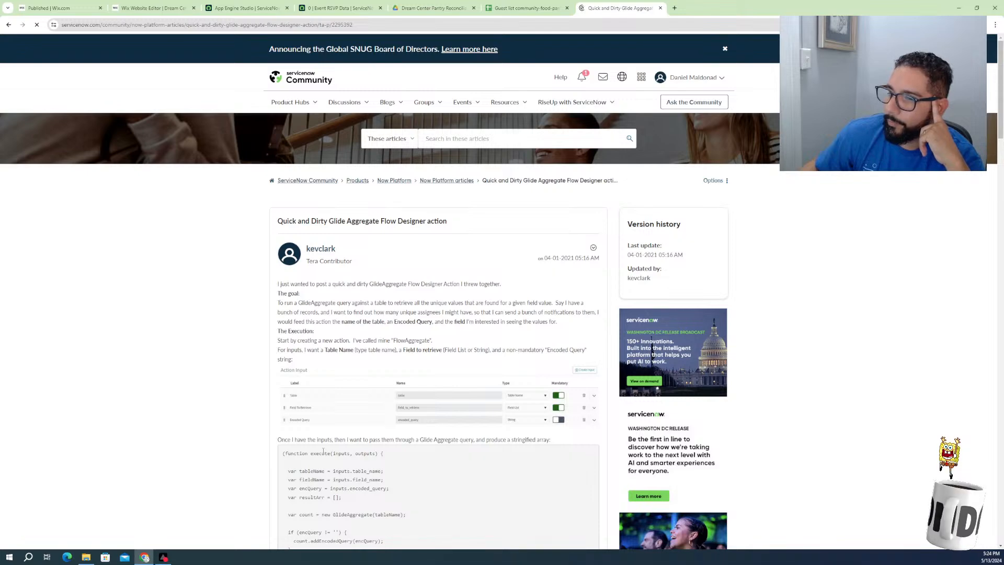
Read the "Quick and Dirty Glide Aggregate Flow Designer action" article, examining its GlideAggregate script and the alternative script in the comments
scroll(322, 451, "down", 6)
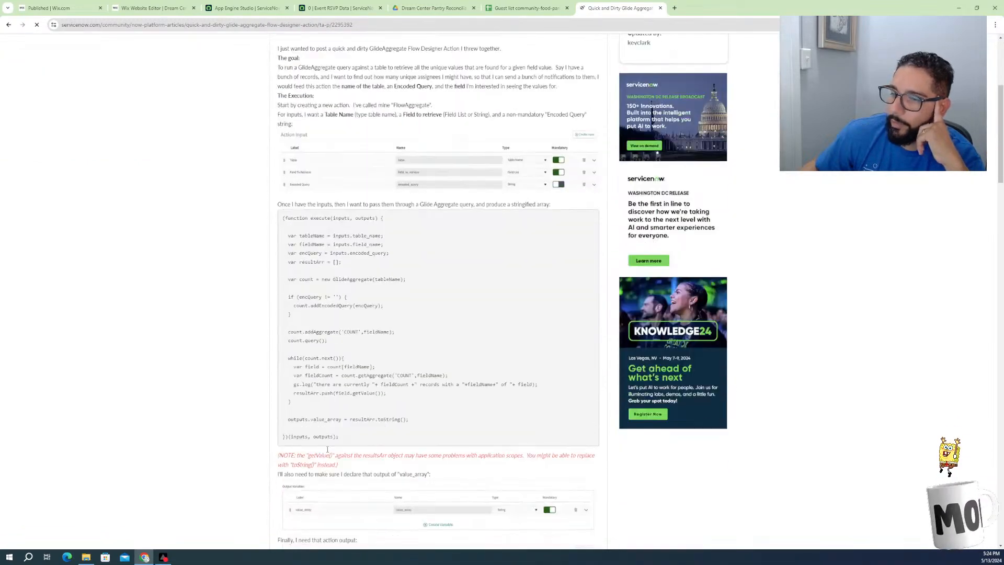
scroll(330, 451, "down", 4)
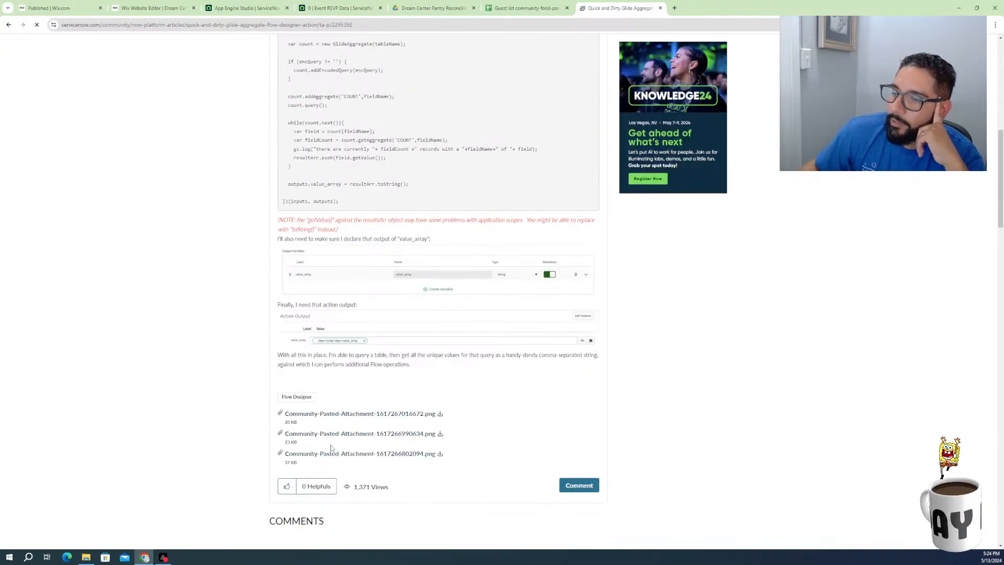
scroll(331, 449, "down", 5)
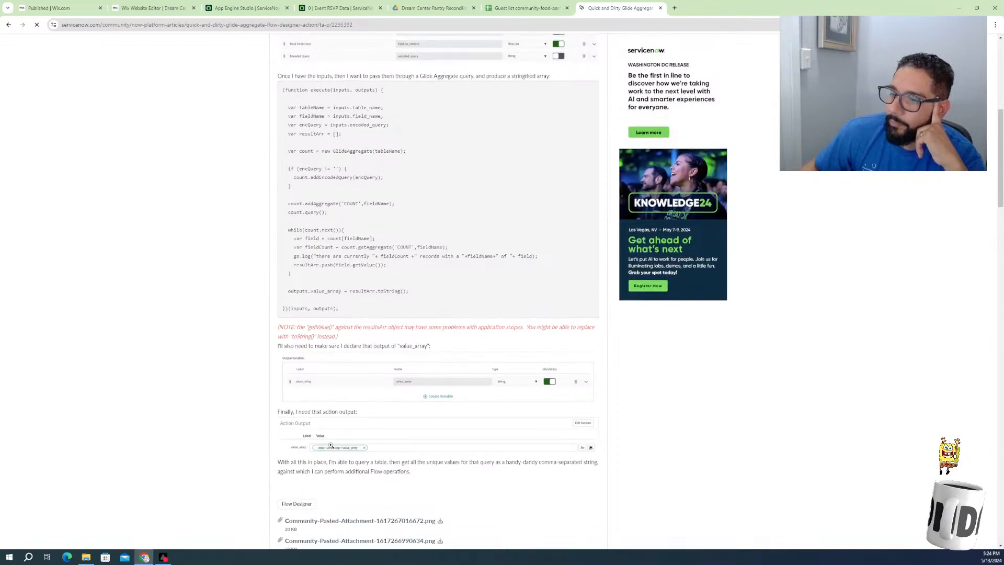
scroll(332, 445, "down", 3)
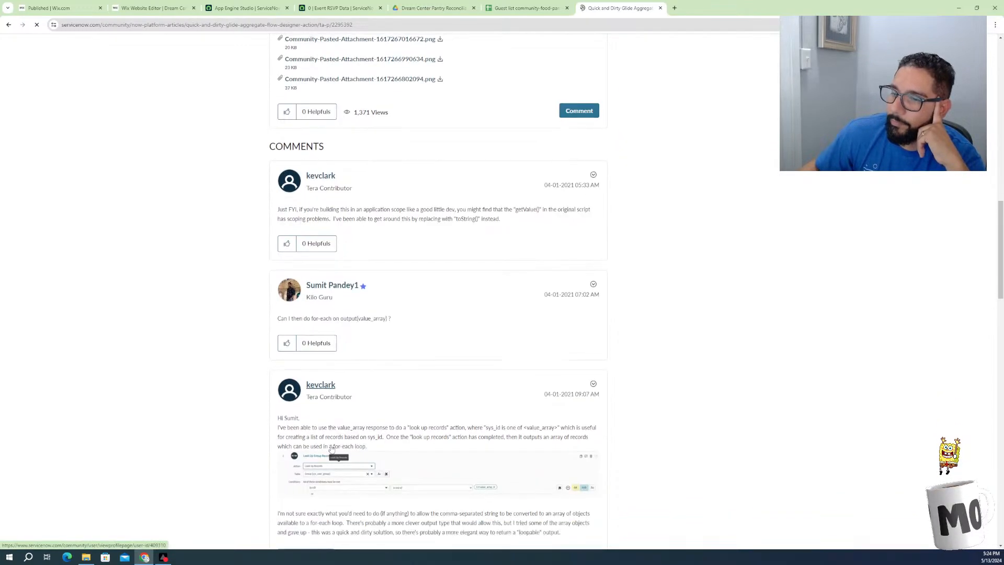
scroll(331, 445, "down", 5)
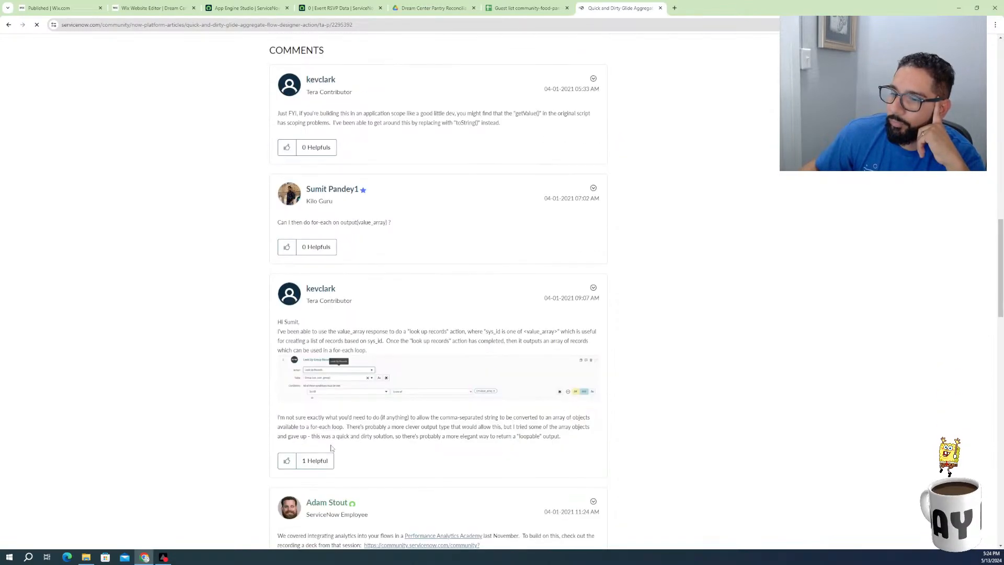
scroll(331, 449, "down", 2)
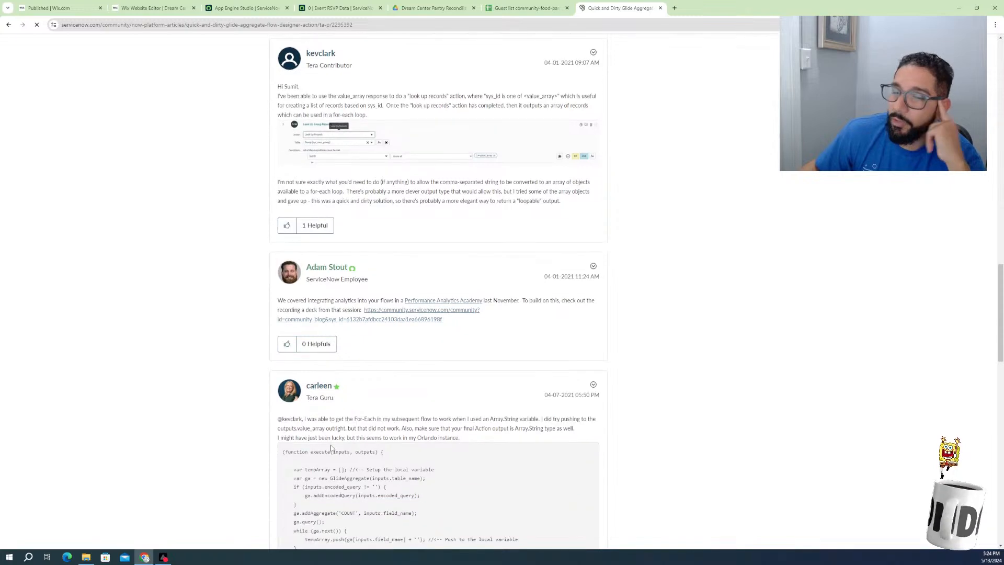
scroll(331, 448, "down", 3)
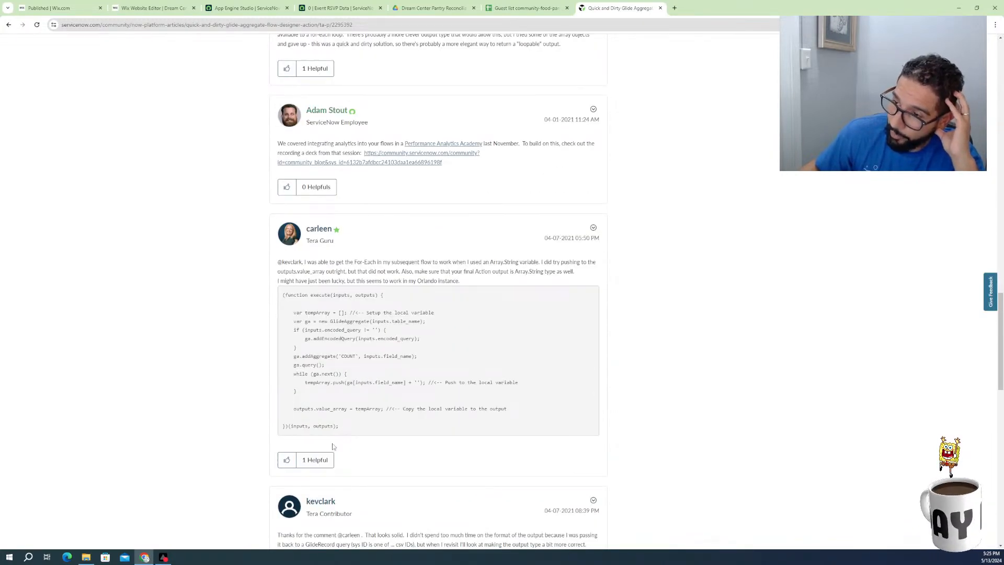
scroll(333, 447, "down", 1)
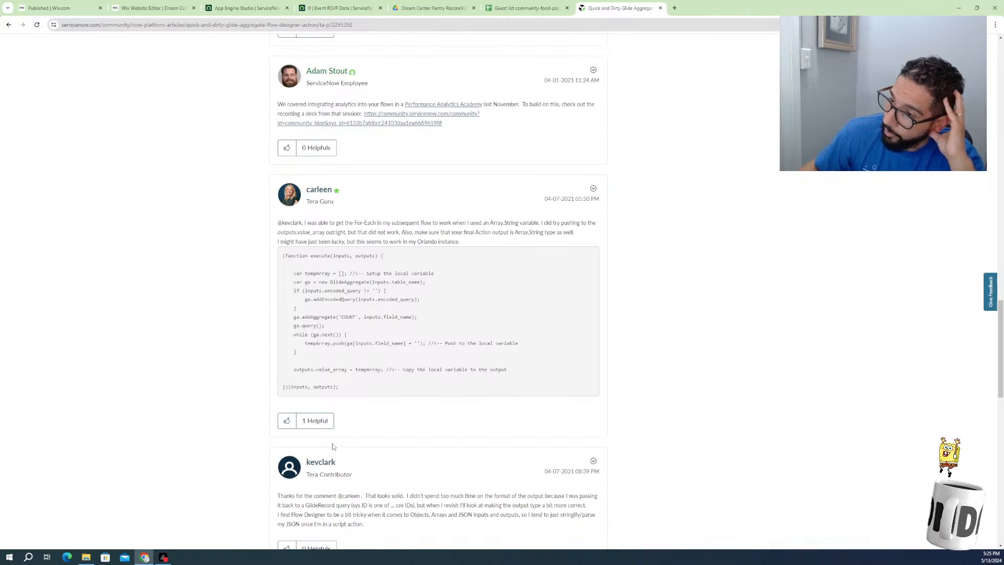
Read the remaining comments on the Glide Aggregate article, including the last commenter's script with a state filter
scroll(333, 448, "down", 5)
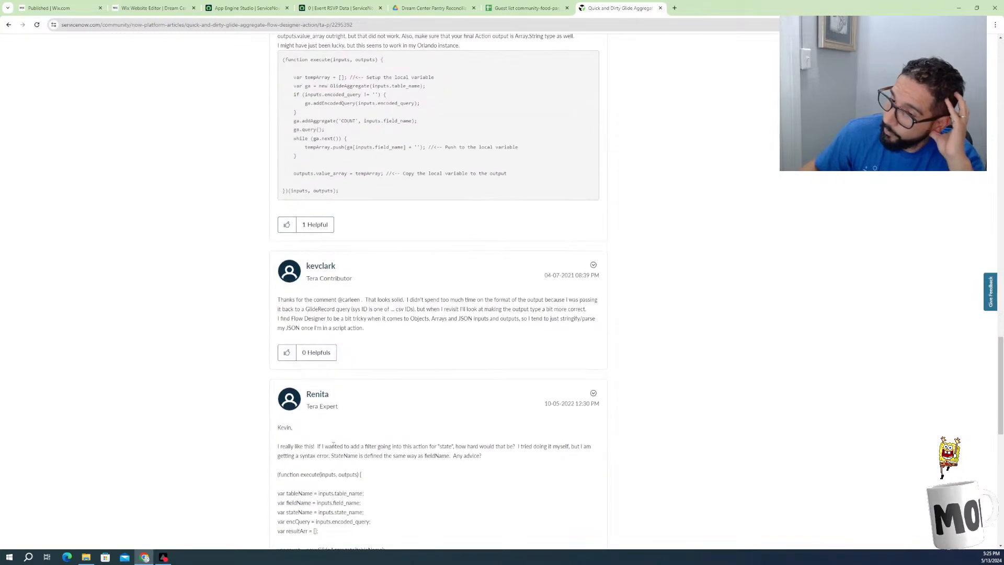
scroll(333, 445, "down", 5)
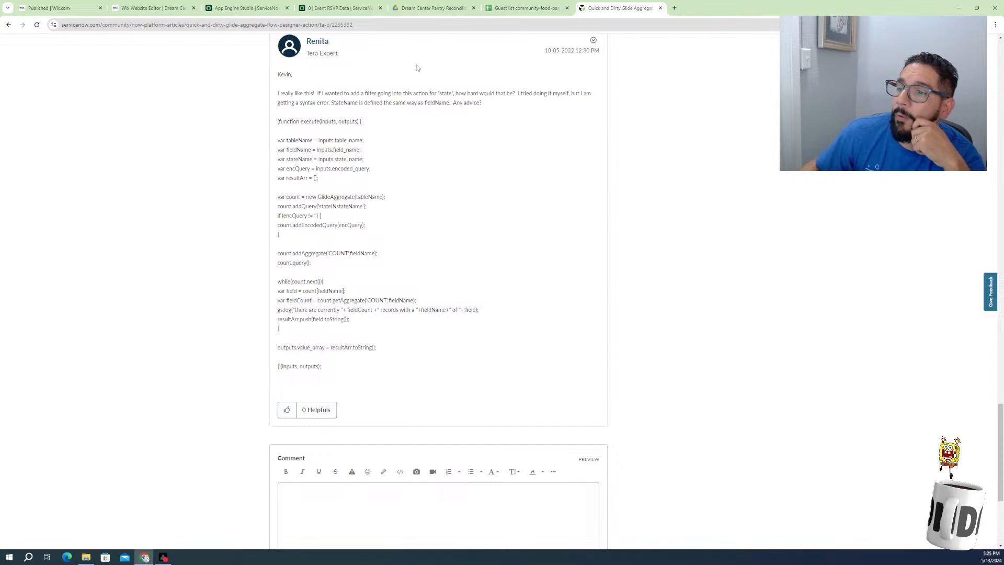
Close the guest list spreadsheet and the pantry reconciliation Drive folder, and return to the Update Event Stats Totals flow in App Engine Studio
left_click(524, 7)
left_click(411, 8)
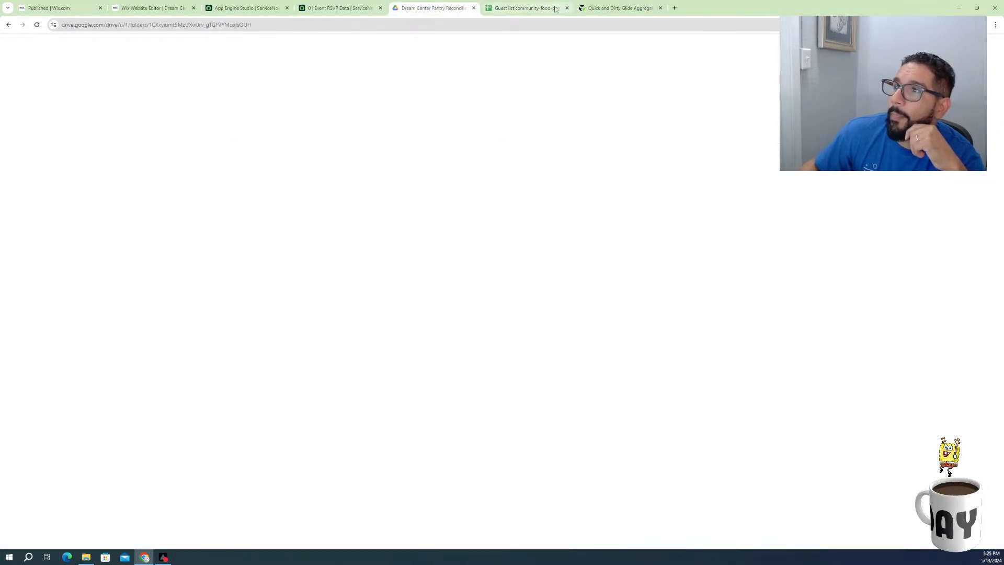
left_click(474, 9)
left_click(474, 9)
left_click(340, 7)
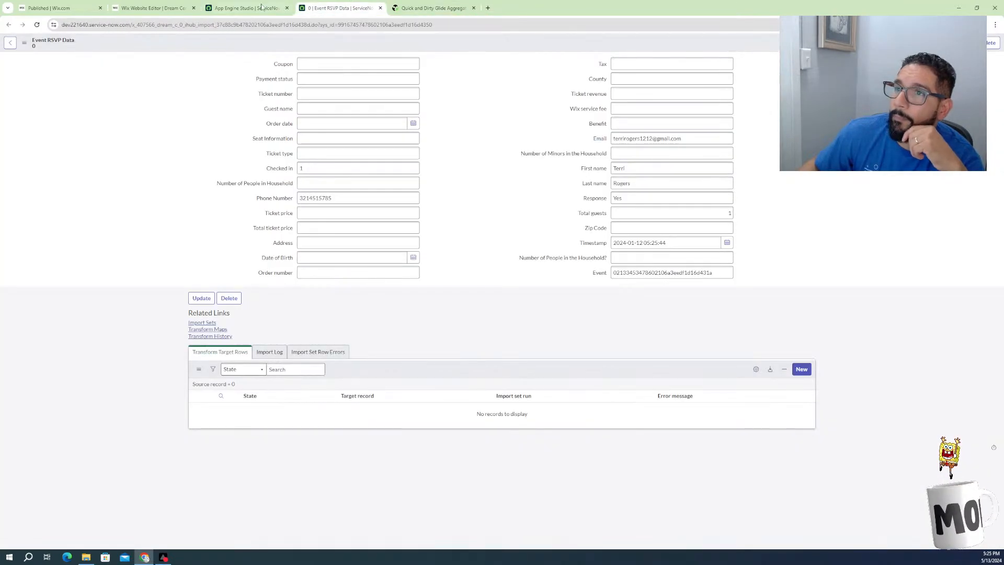
left_click(258, 7)
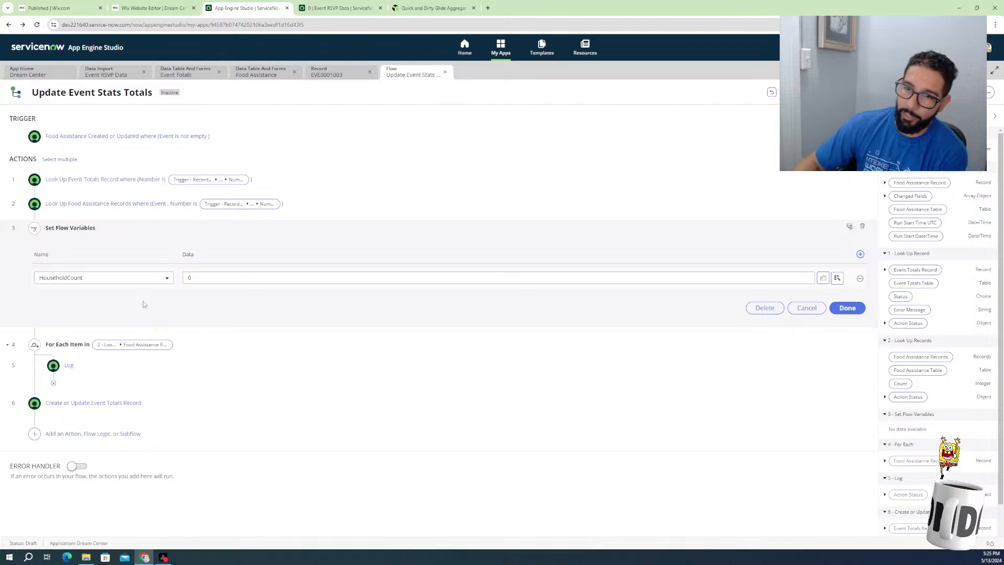
Review the HouseholdCount entry in the Set Flow Variables action and the items setting of the For Each loop
left_click(97, 237)
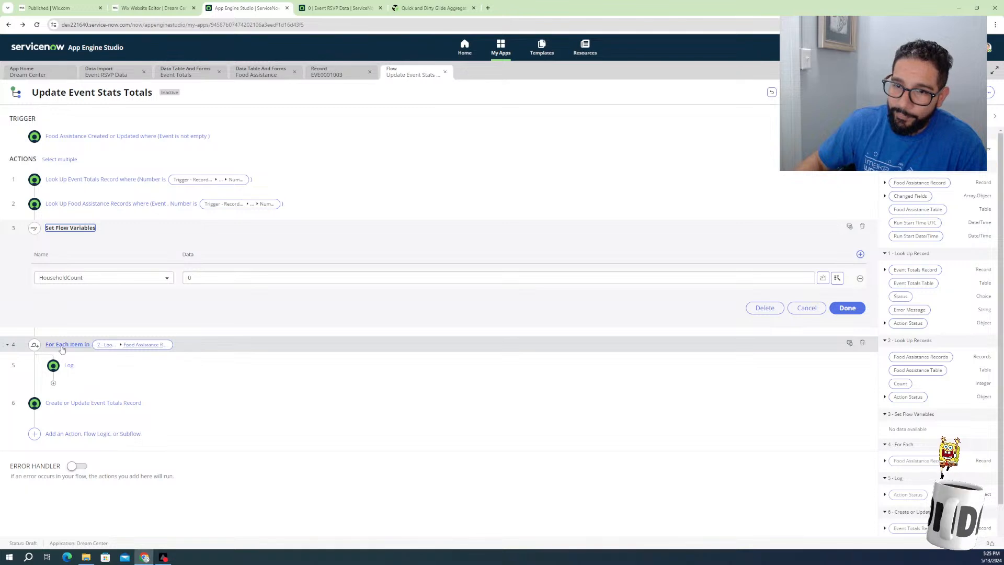
left_click(76, 370)
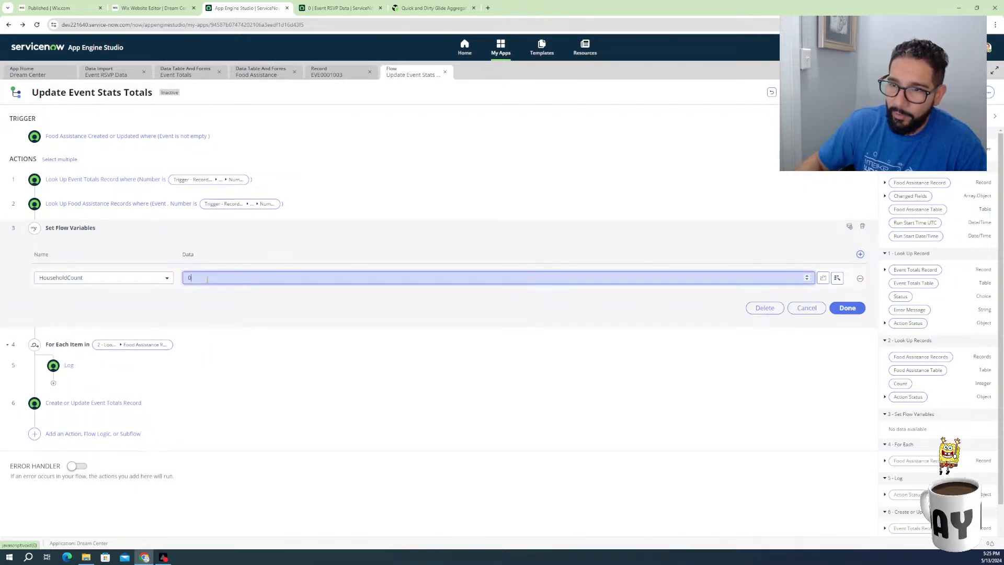
left_click(62, 348)
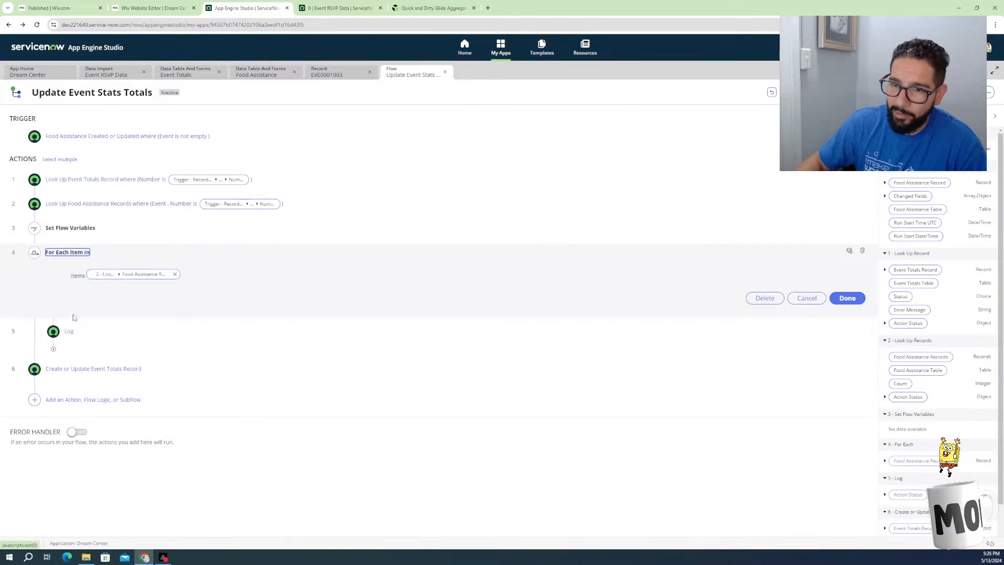
Examine the actions and flow logic options that can be inserted before the Log action inside the For Each loop
left_click(53, 322)
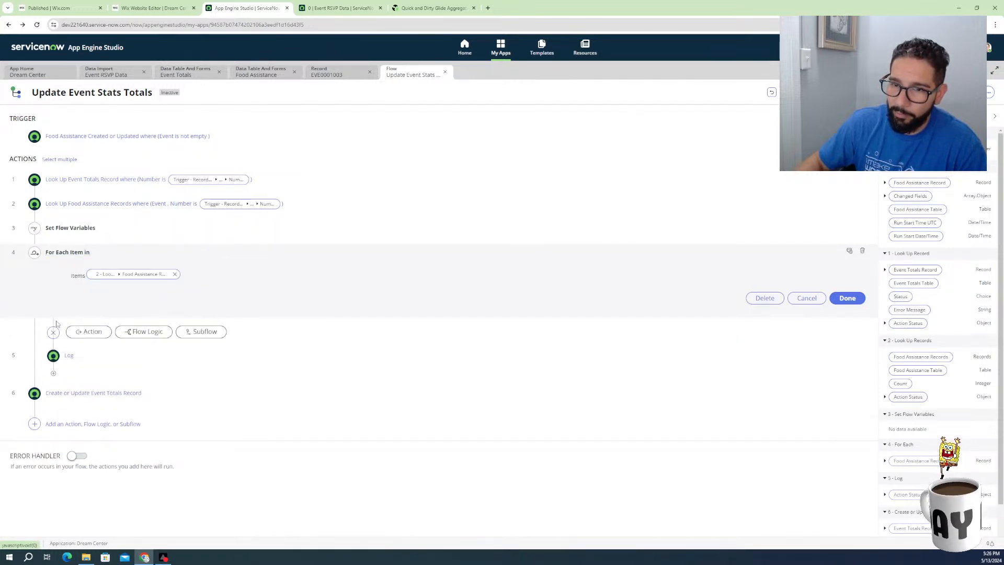
left_click(89, 331)
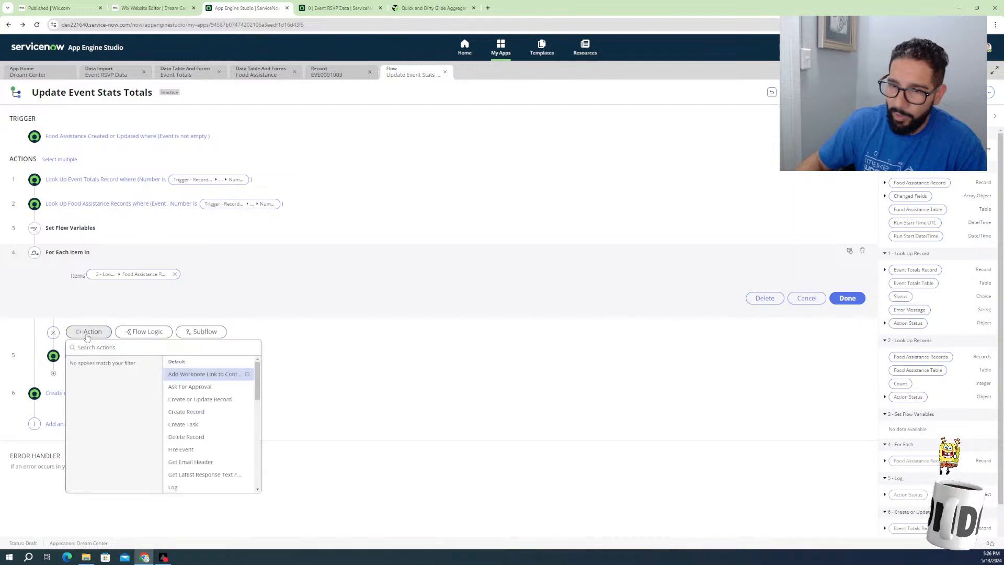
left_click(141, 333)
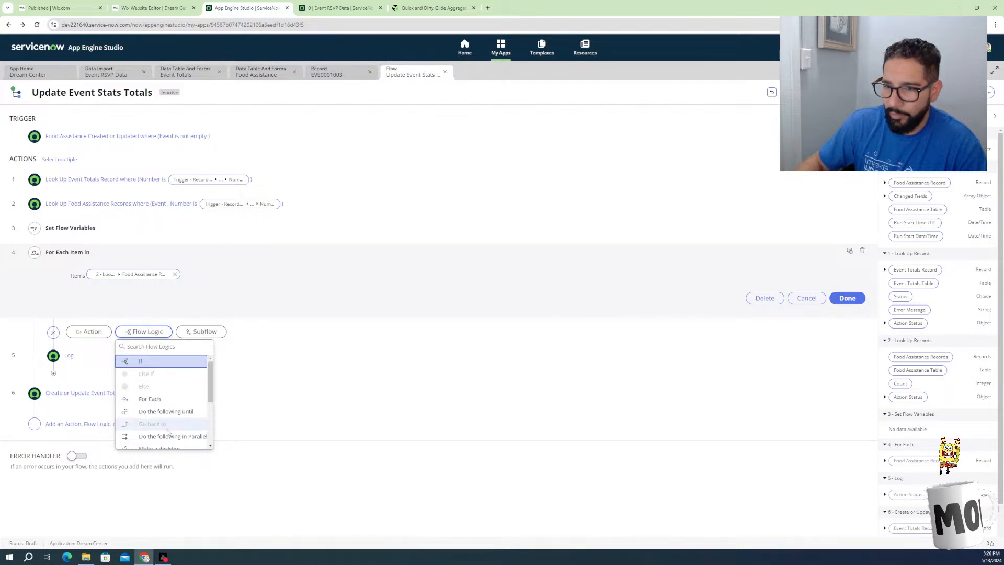
scroll(168, 432, "down", 1)
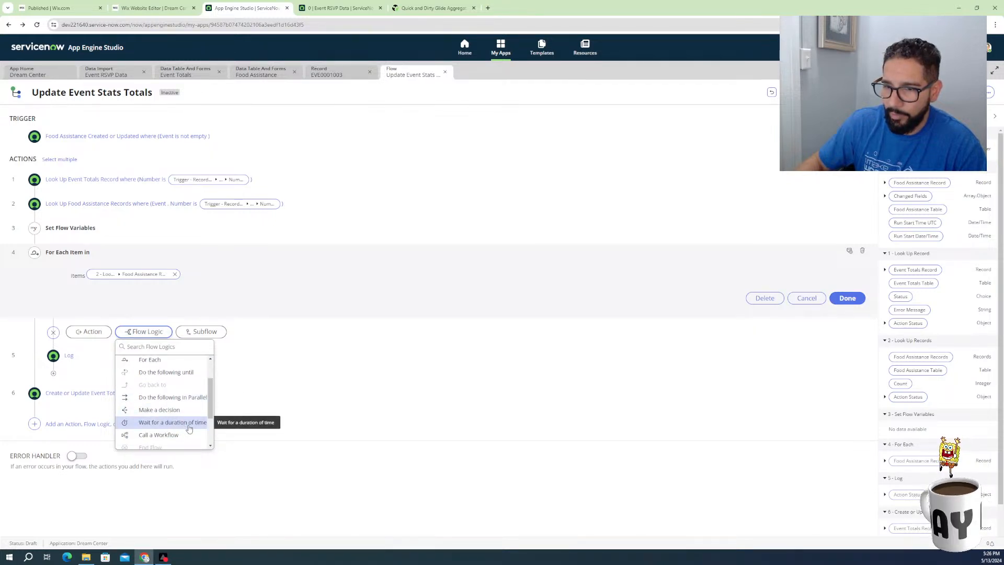
scroll(189, 430, "down", 1)
scroll(189, 430, "down", 1)
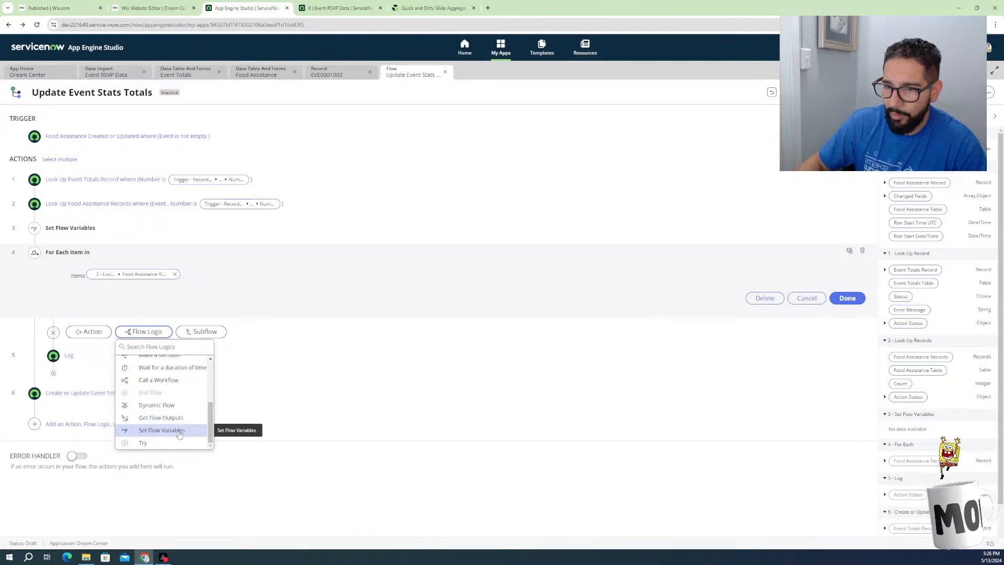
scroll(178, 430, "up", 3)
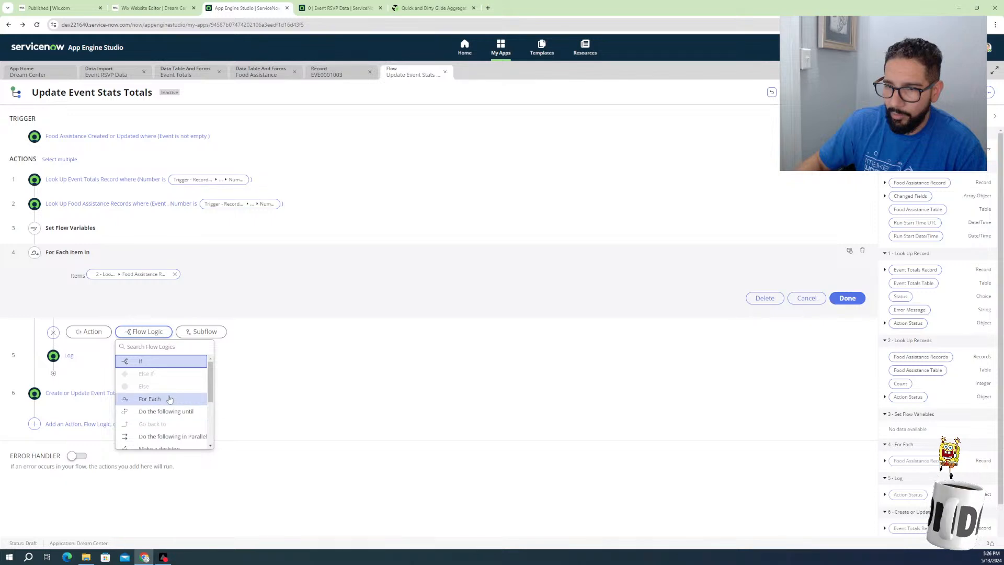
scroll(168, 413, "down", 3)
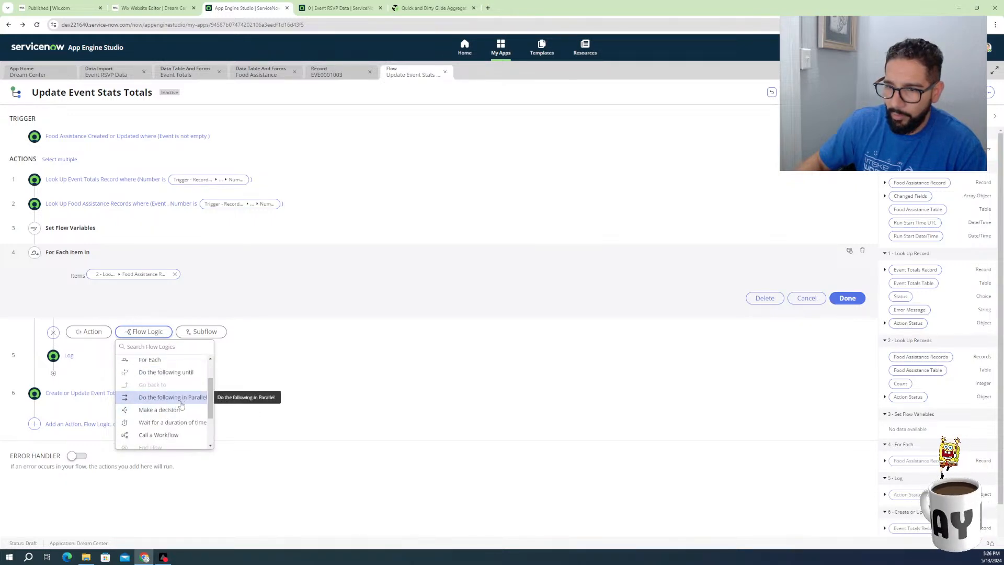
scroll(178, 411, "down", 3)
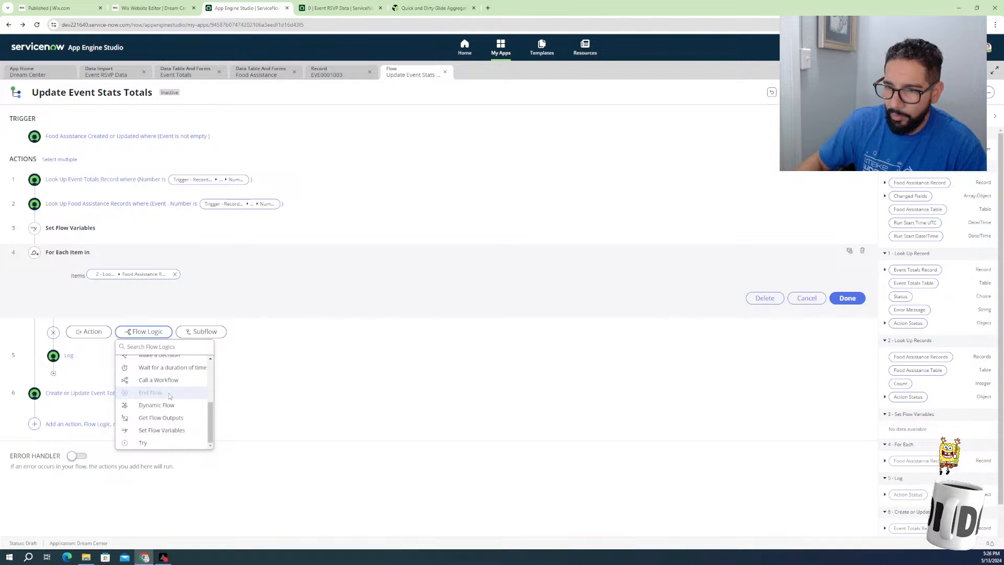
scroll(178, 395, "down", 1)
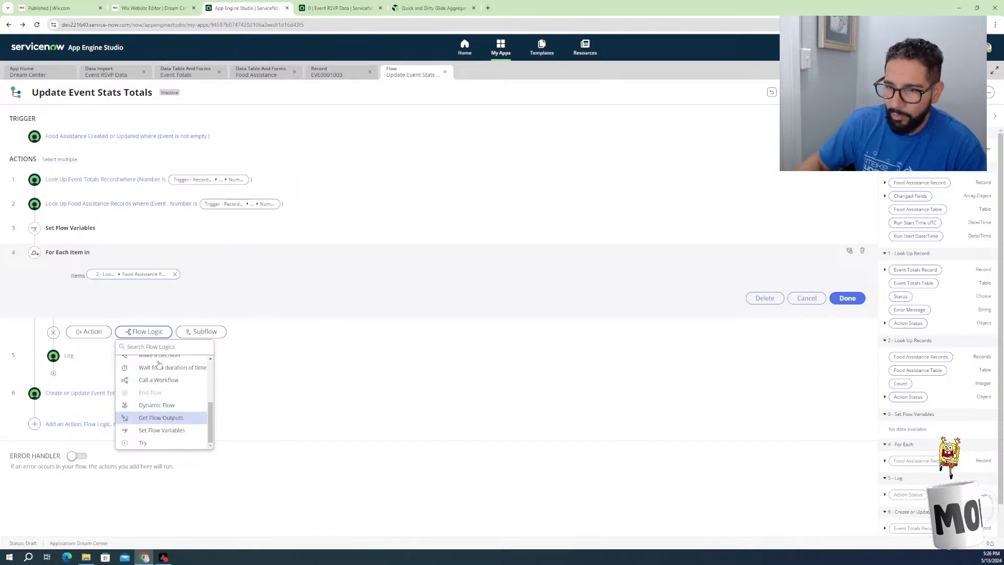
left_click(101, 302)
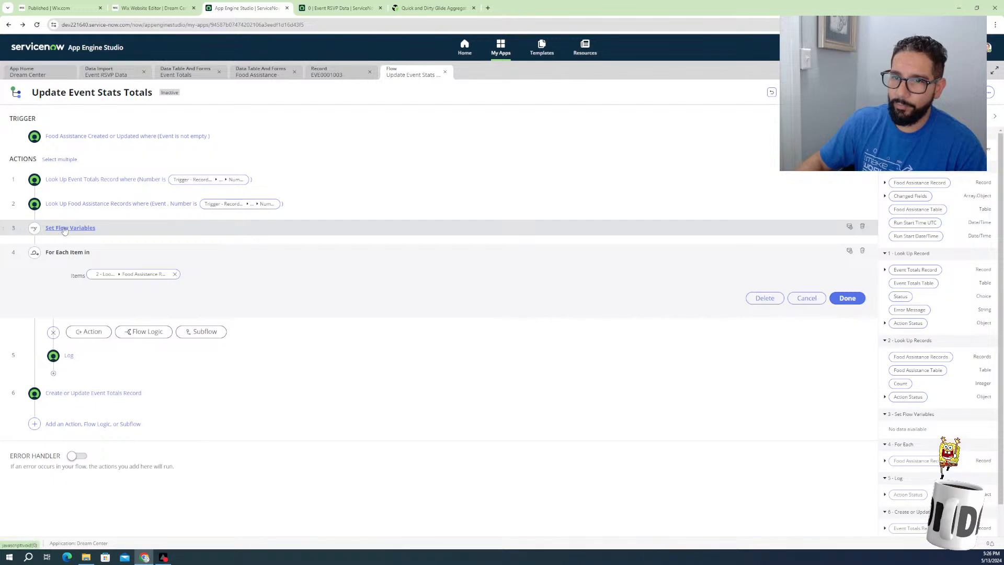
Delete the Set Flow Variables action that precedes the For Each loop
left_click(864, 228)
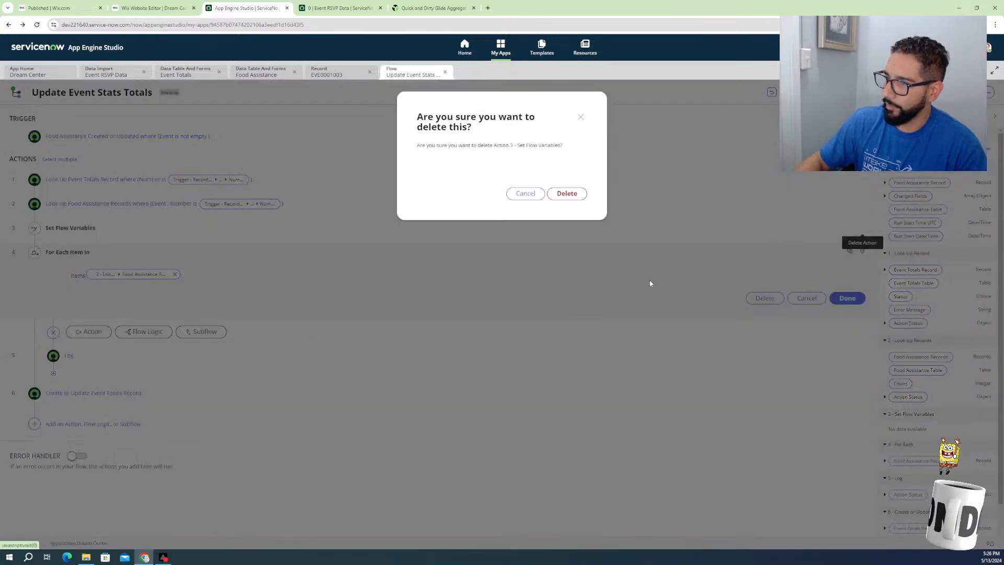
left_click(567, 194)
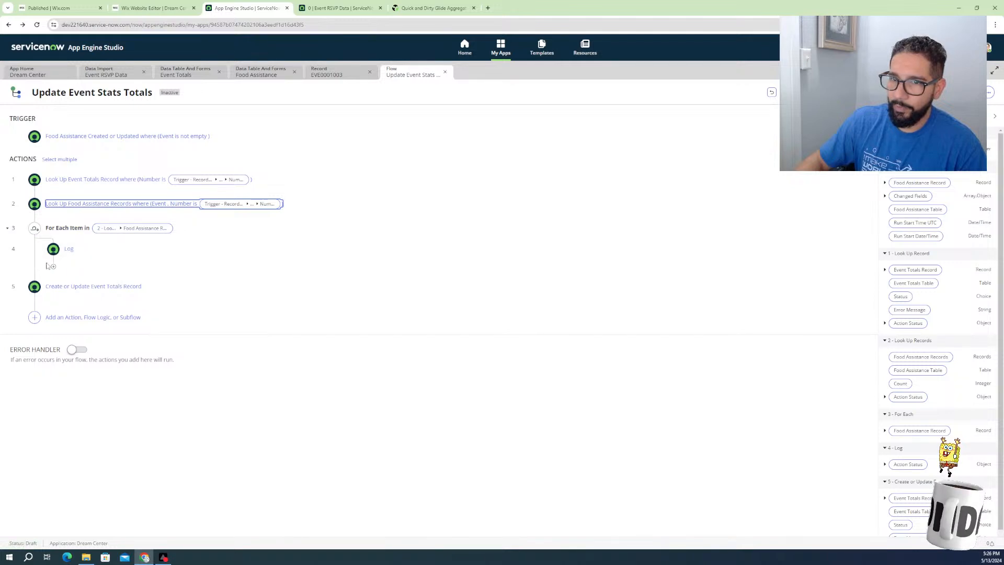
left_click(53, 239)
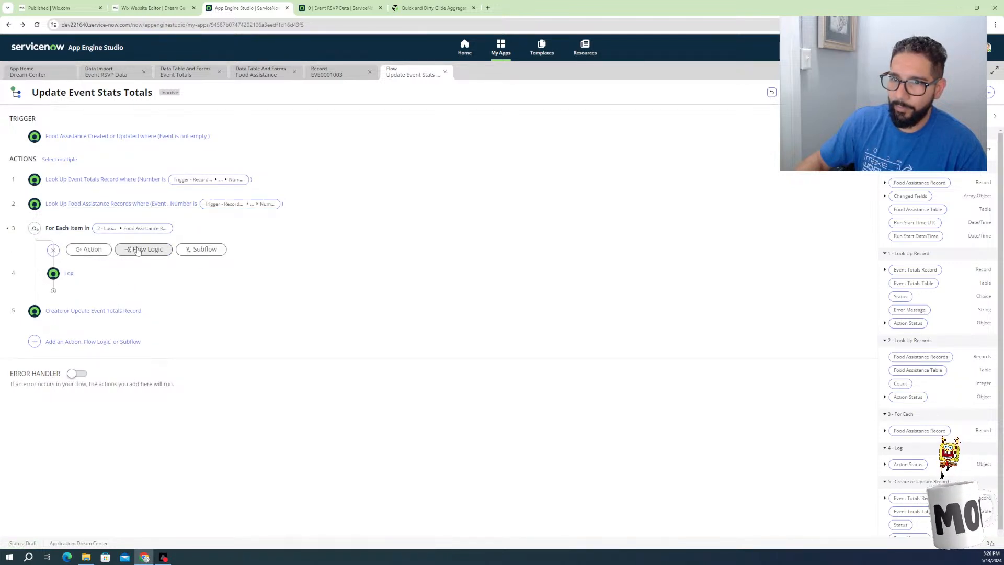
left_click(35, 216)
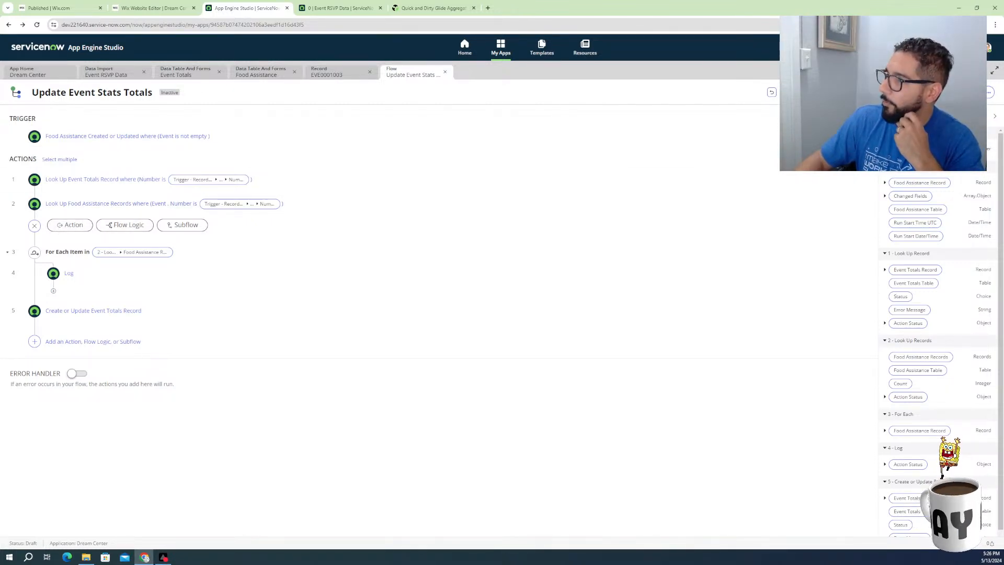
Add a flow variable labelled Total Household Count with type Integer and save the flow variables
left_click(988, 93)
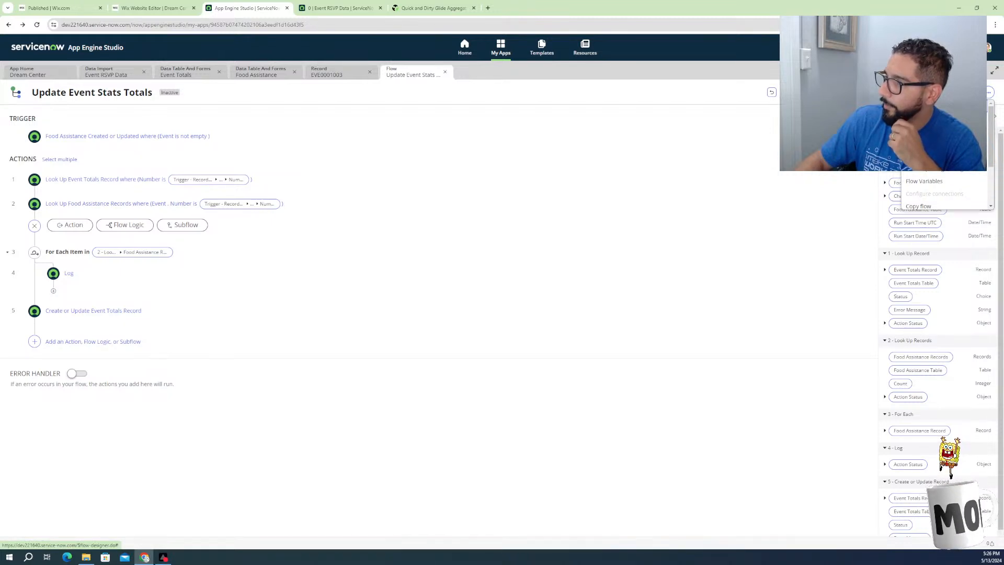
left_click(971, 181)
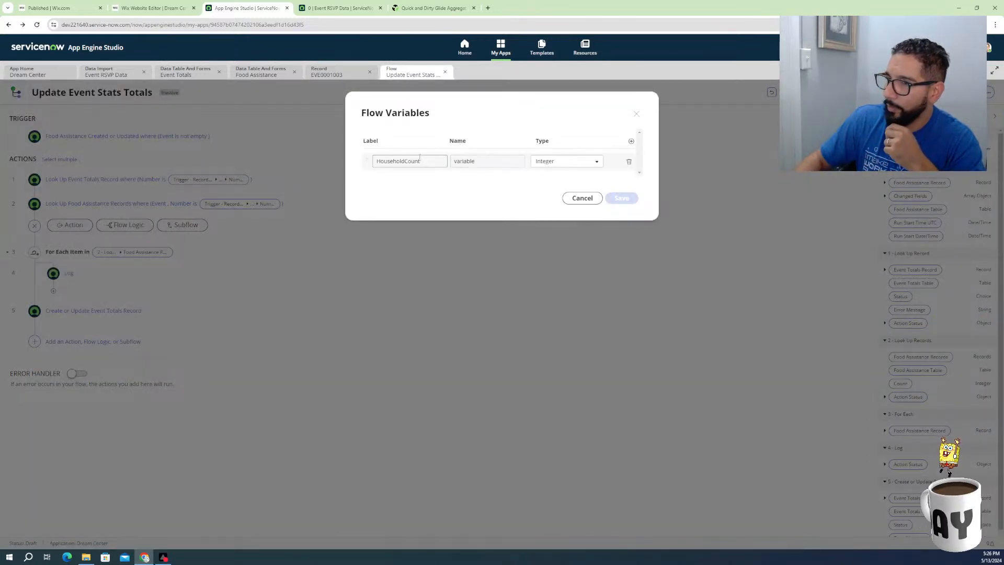
left_click(631, 141)
double_click(396, 181)
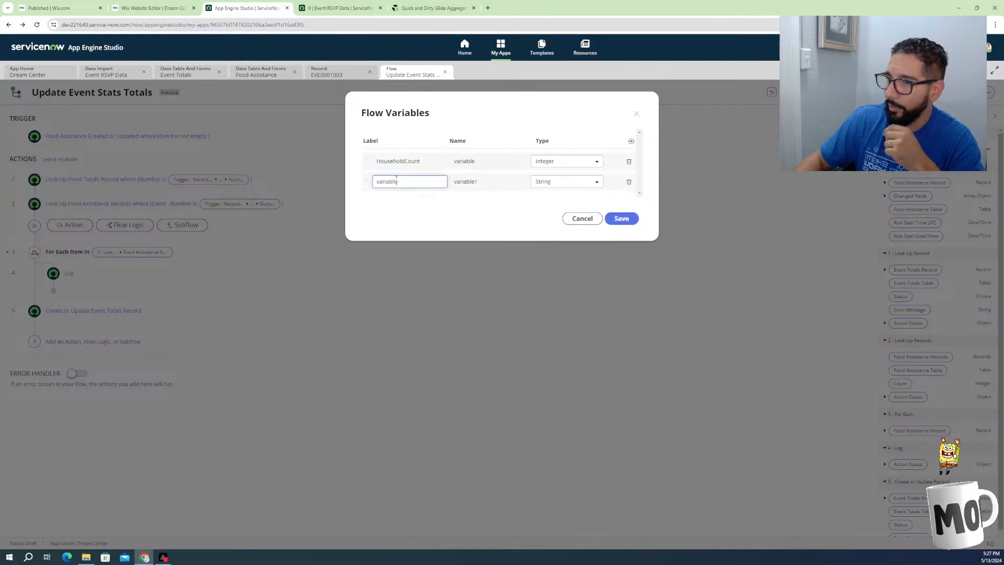
type("Total Count")
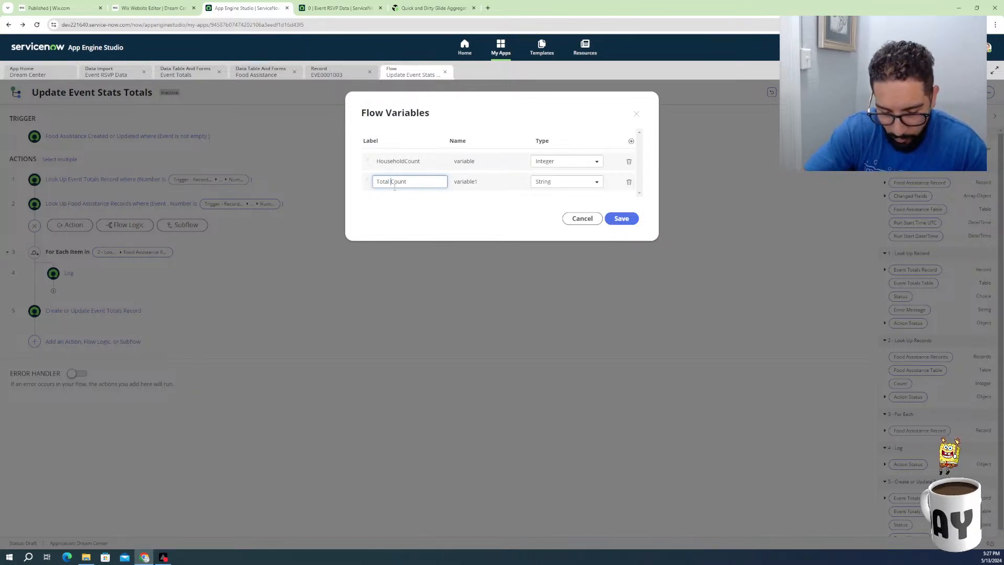
type("Household")
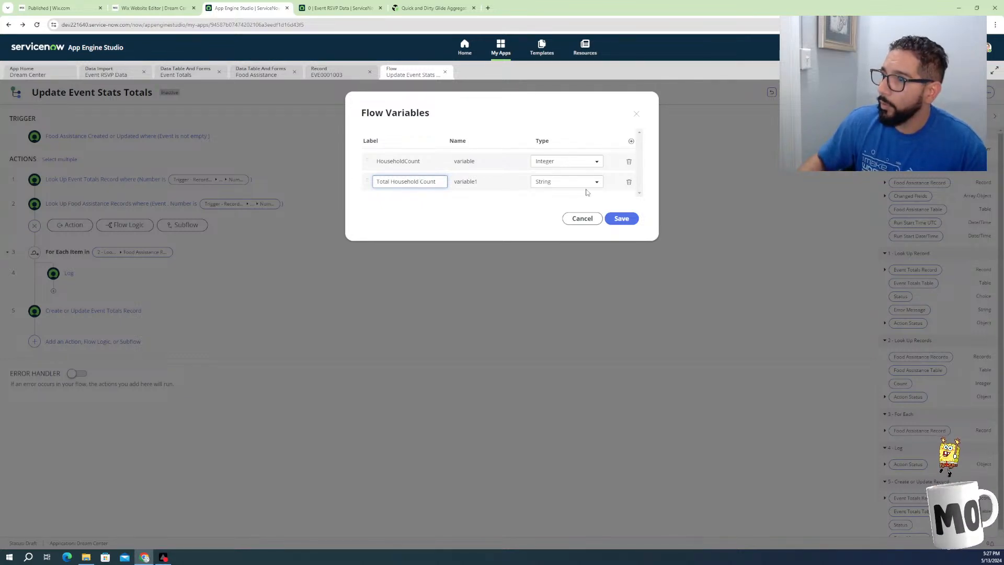
left_click(583, 183)
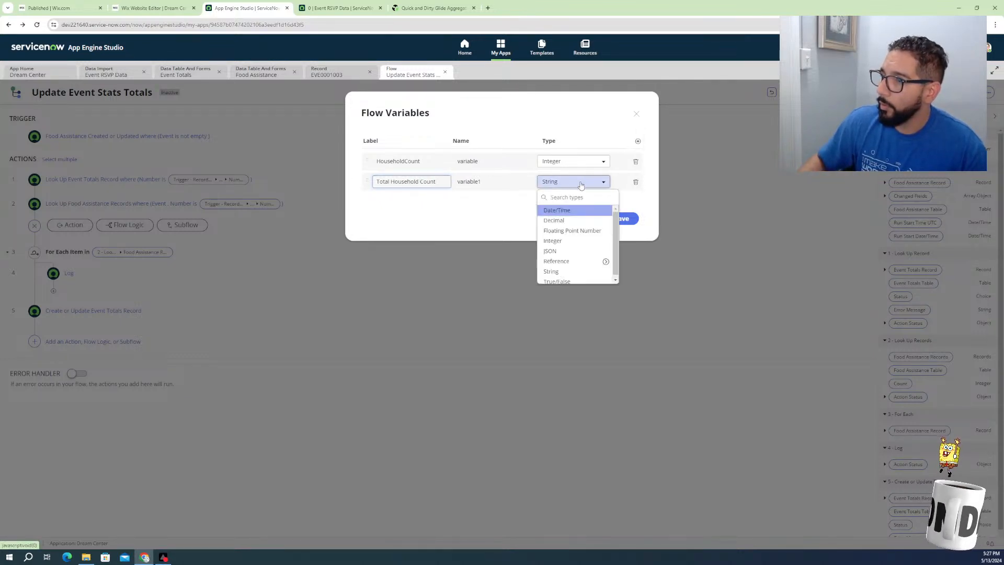
left_click(553, 241)
left_click(623, 219)
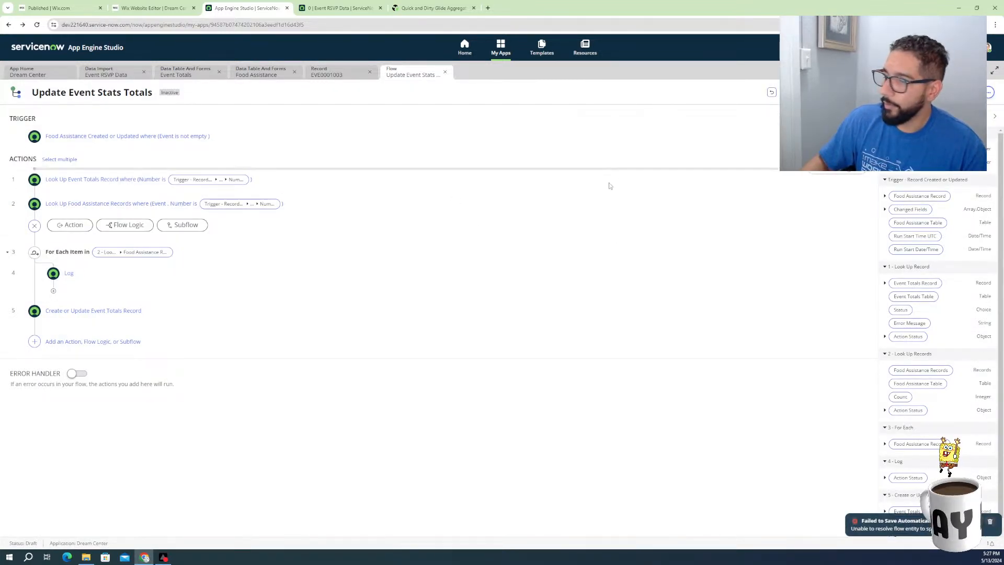
Insert a Set Flow Variables action inside the For Each loop, ahead of the Log action
left_click(55, 266)
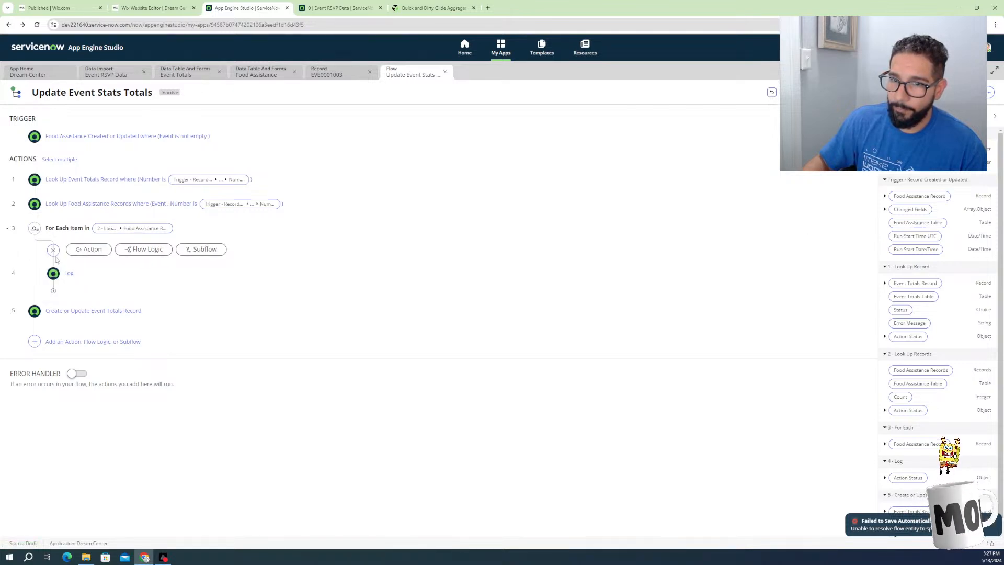
left_click(54, 250)
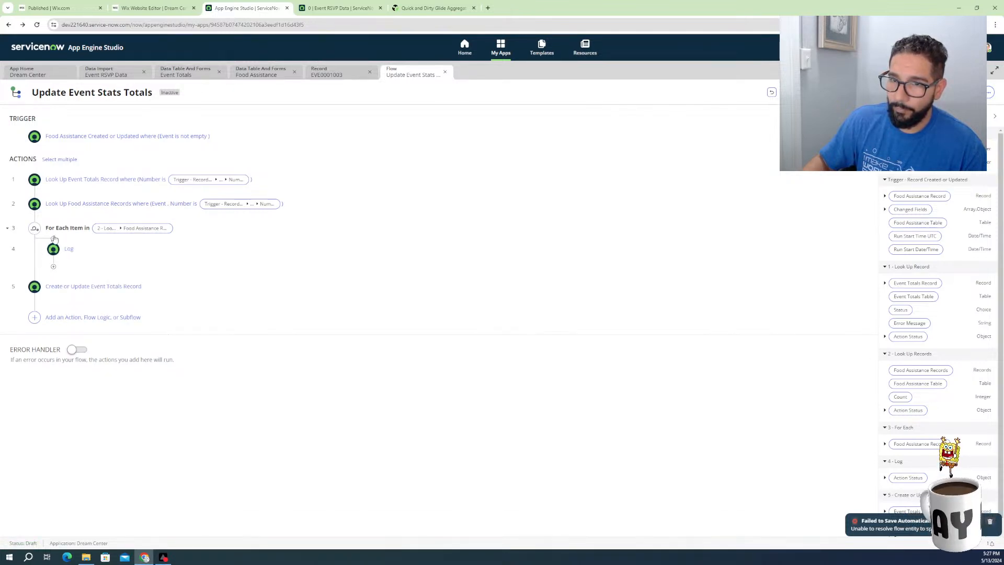
left_click(56, 243)
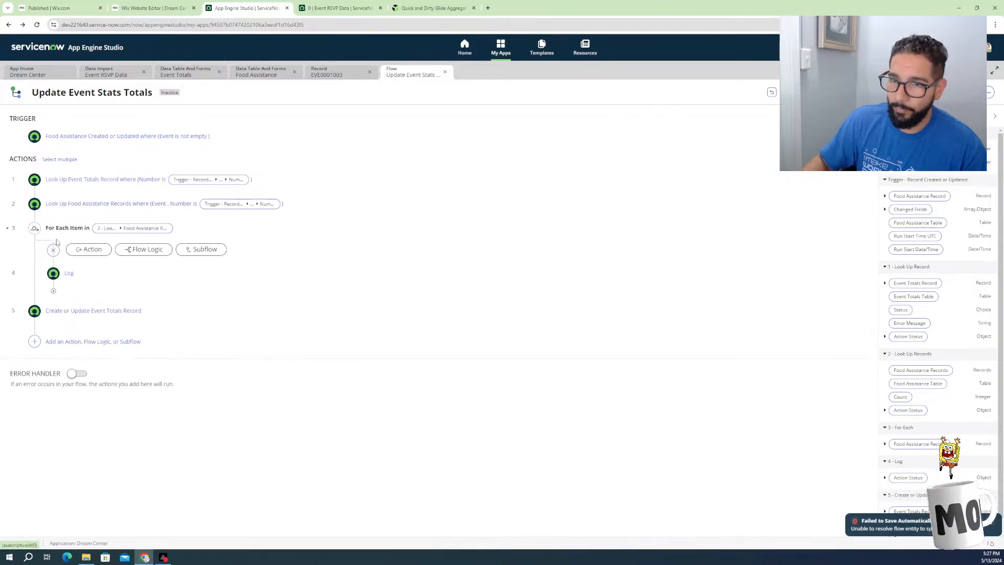
left_click(144, 250)
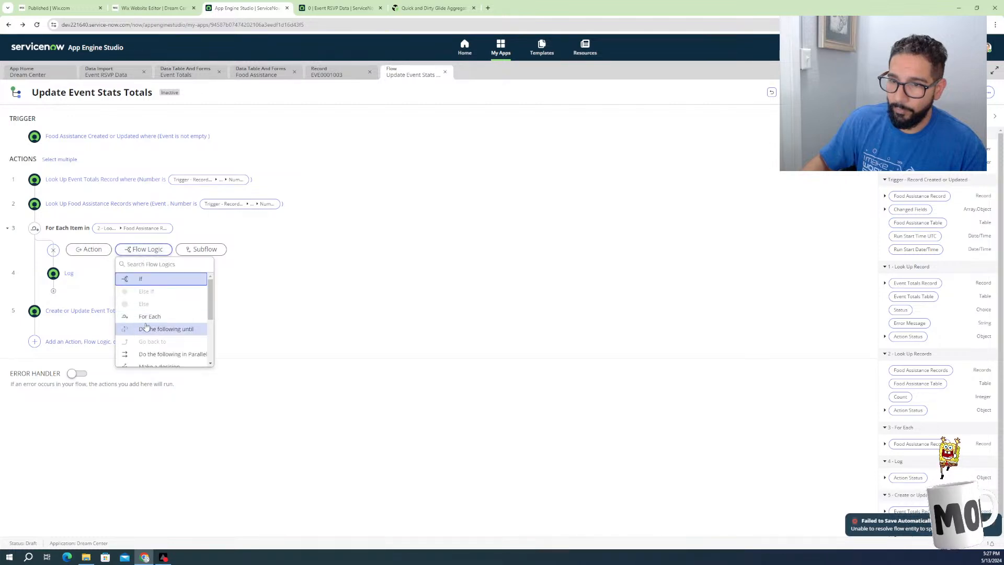
scroll(164, 333, "down", 1)
scroll(162, 339, "down", 1)
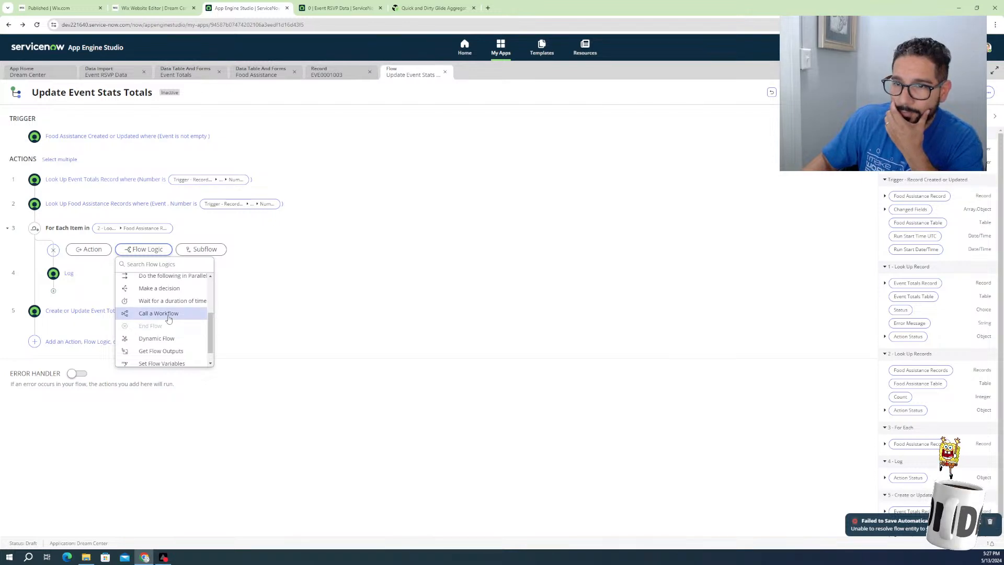
left_click(152, 363)
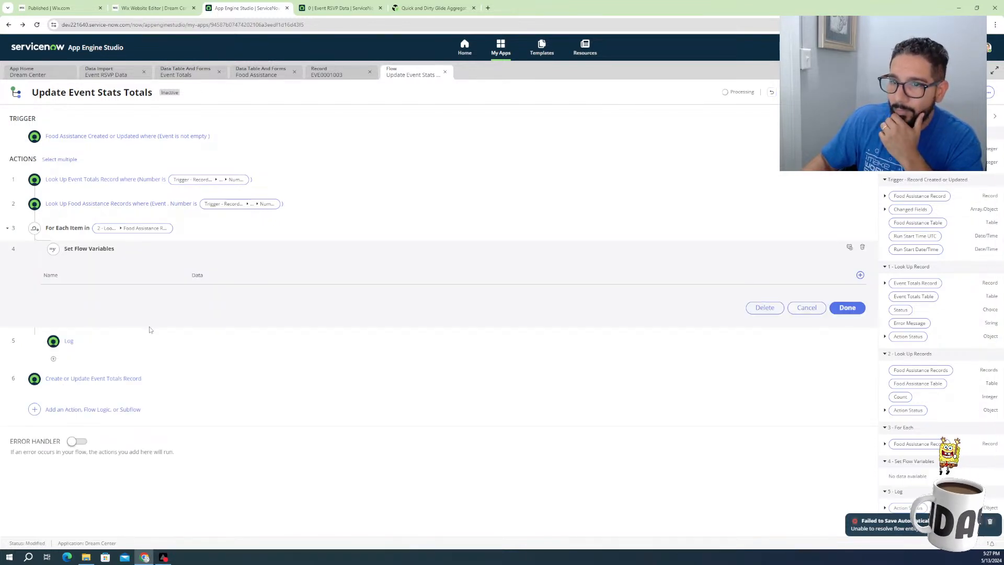
Assign the value 0 to the HouseholdCount flow variable in the loop's first Set Flow Variables action and save it
left_click(861, 275)
left_click(89, 298)
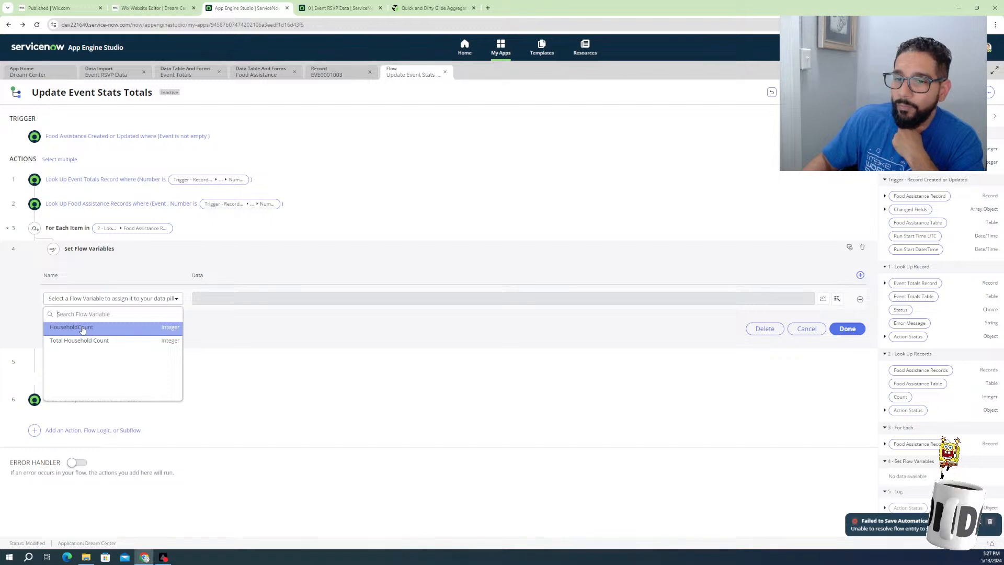
left_click(82, 329)
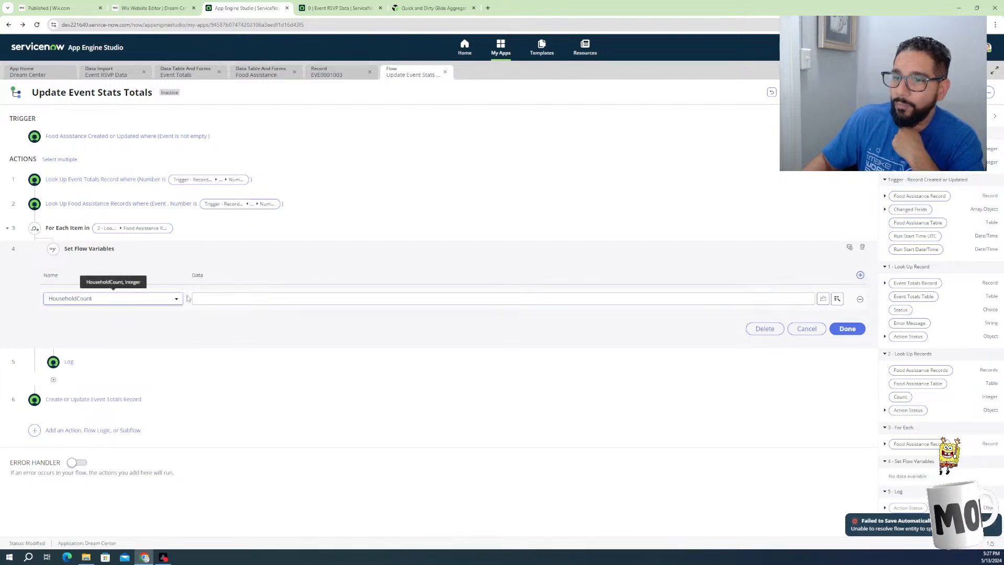
left_click(284, 301)
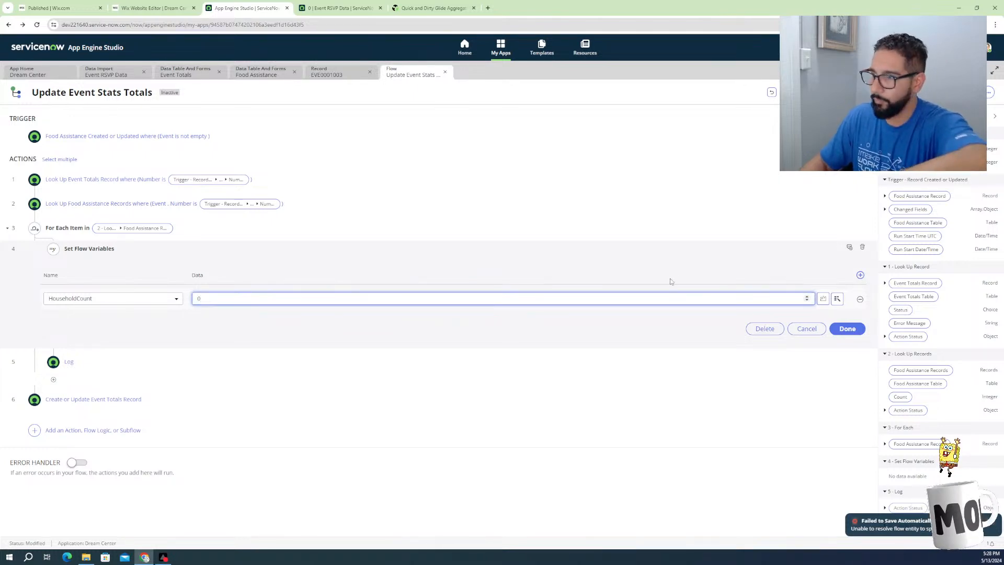
left_click(847, 328)
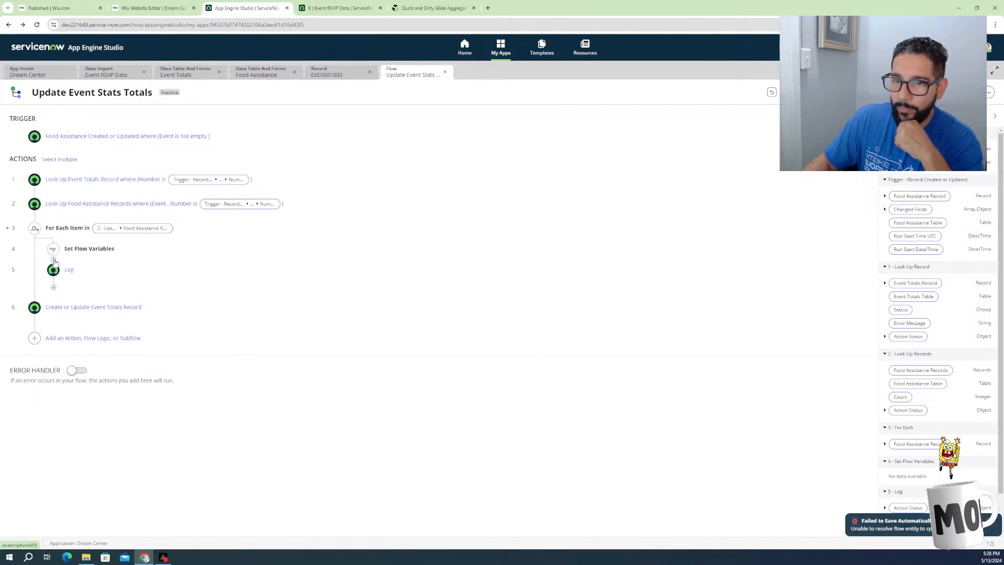
Insert a second Set Flow Variables action inside the For Each loop, between the first one and the Log action
left_click(53, 260)
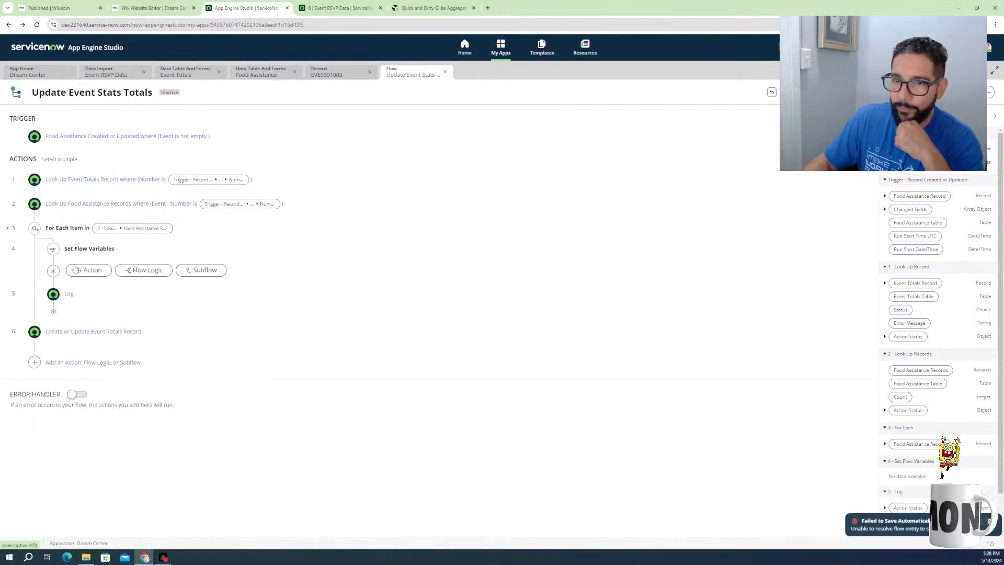
left_click(127, 272)
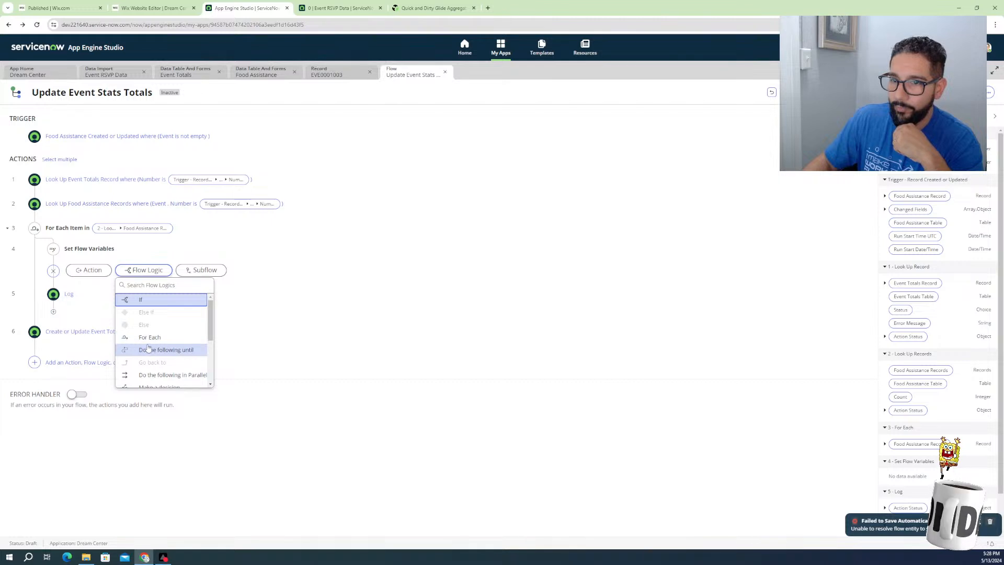
scroll(153, 378, "down", 1)
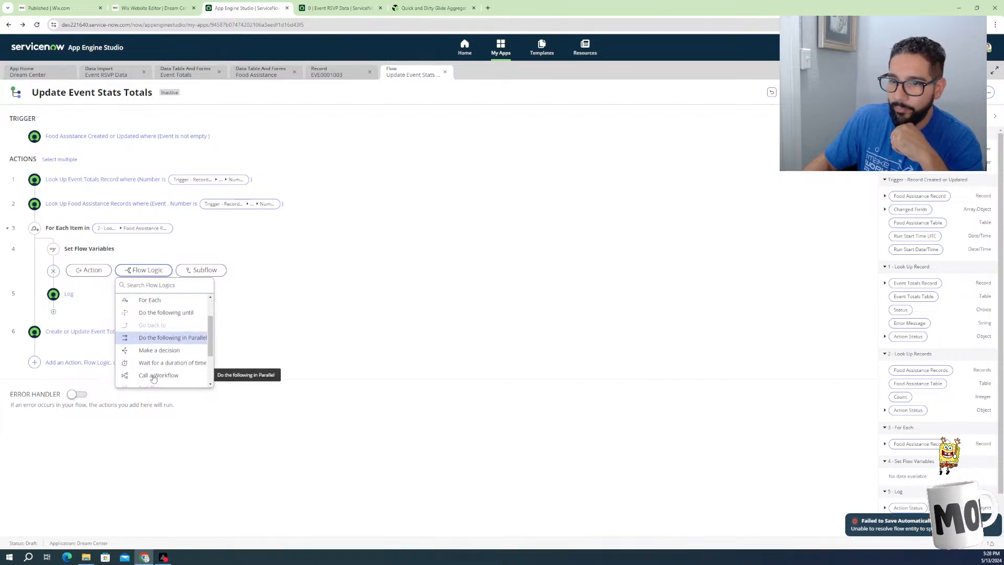
scroll(147, 347, "down", 2)
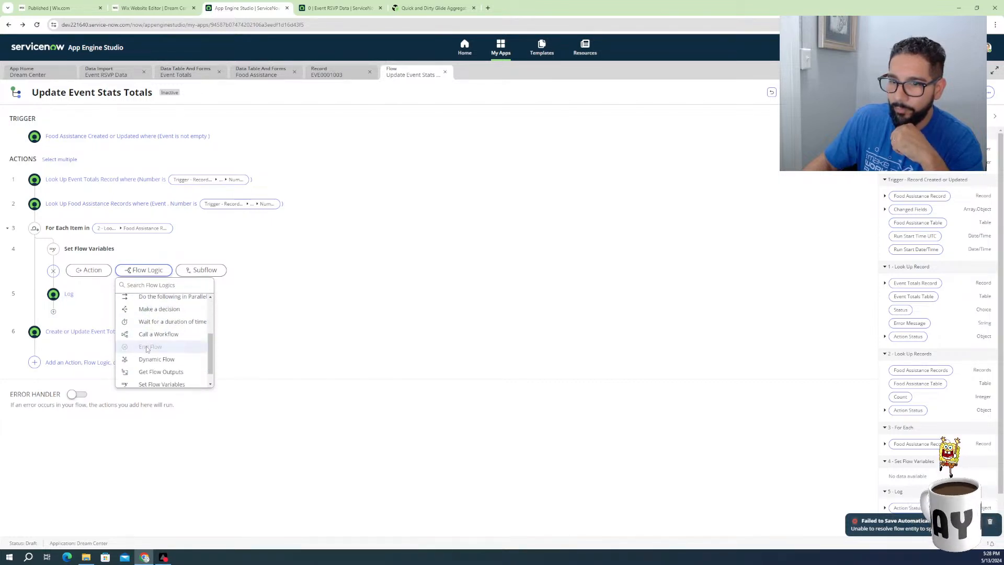
scroll(152, 369, "down", 1)
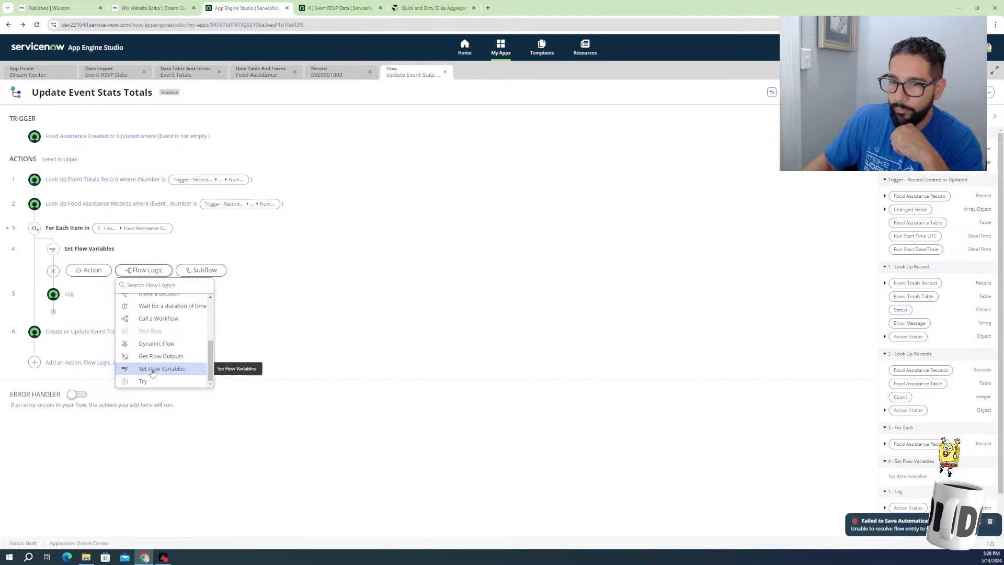
left_click(162, 368)
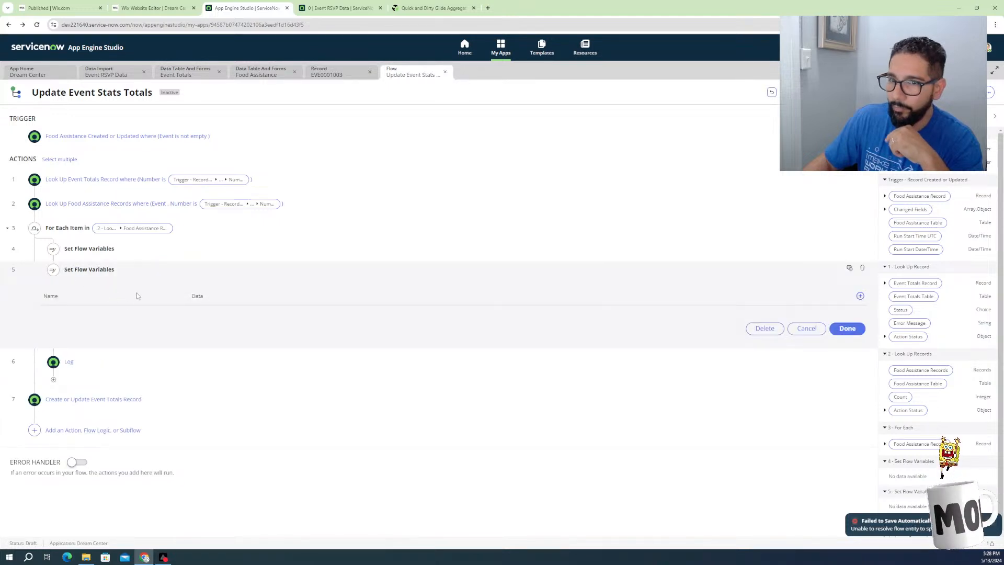
Assign the For Each Food Assistance Record's Household Size to HouseholdCount in the second Set Flow Variables action and save it
left_click(860, 296)
left_click(105, 319)
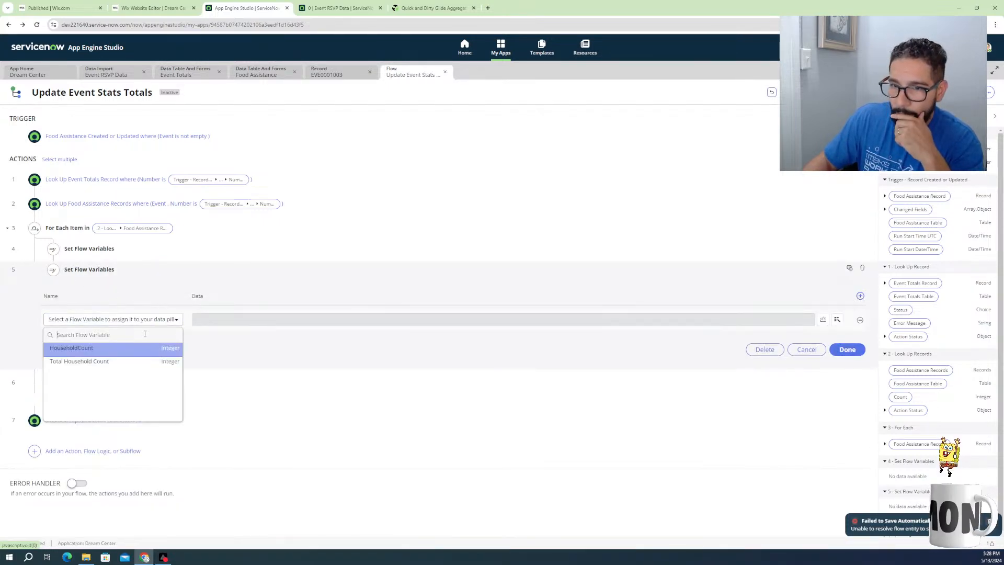
left_click(92, 350)
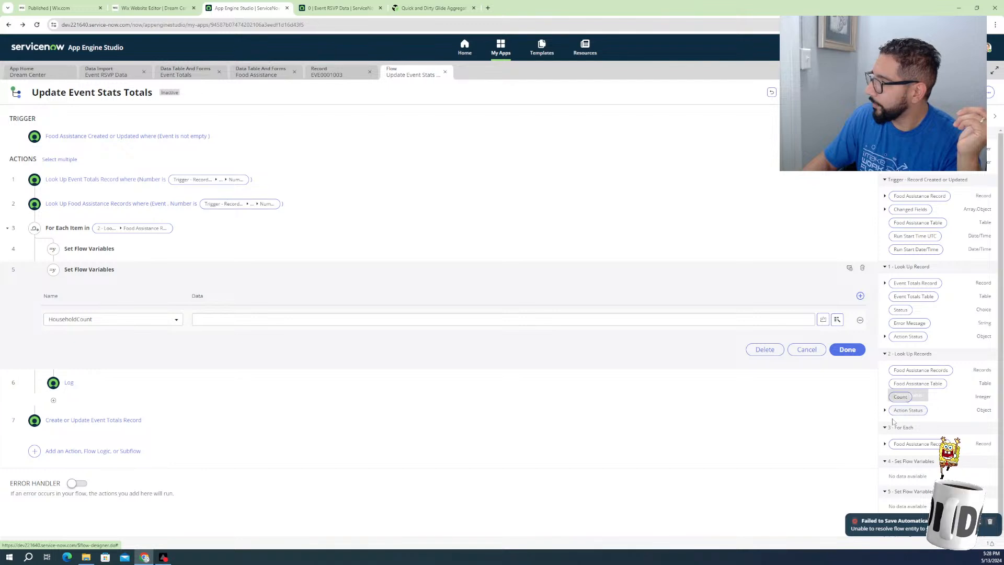
scroll(896, 447, "down", 3)
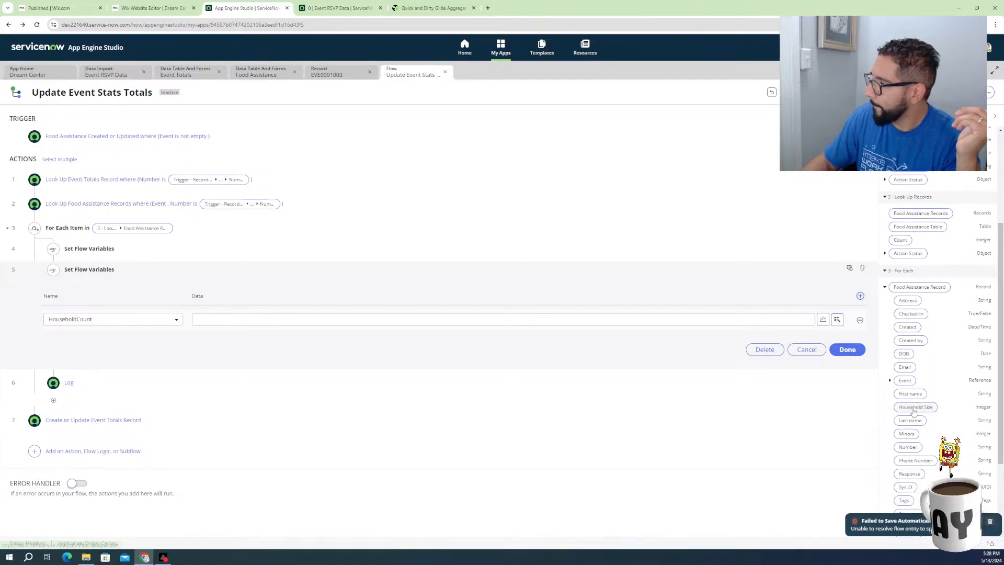
left_click_drag(914, 412, 477, 321)
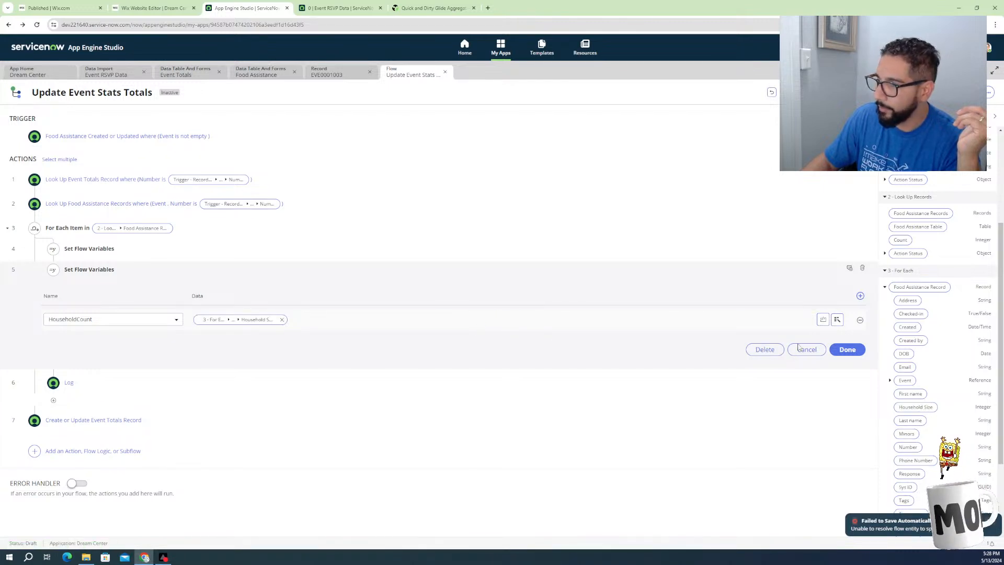
left_click(848, 350)
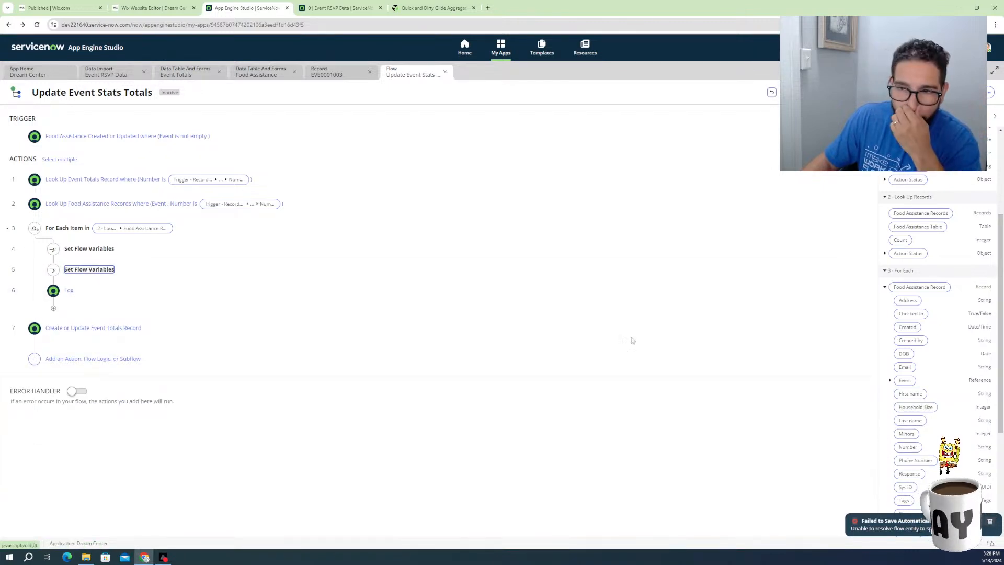
Insert a third Set Flow Variables action inside the For Each loop, directly after the second one
double_click(53, 279)
left_click(53, 281)
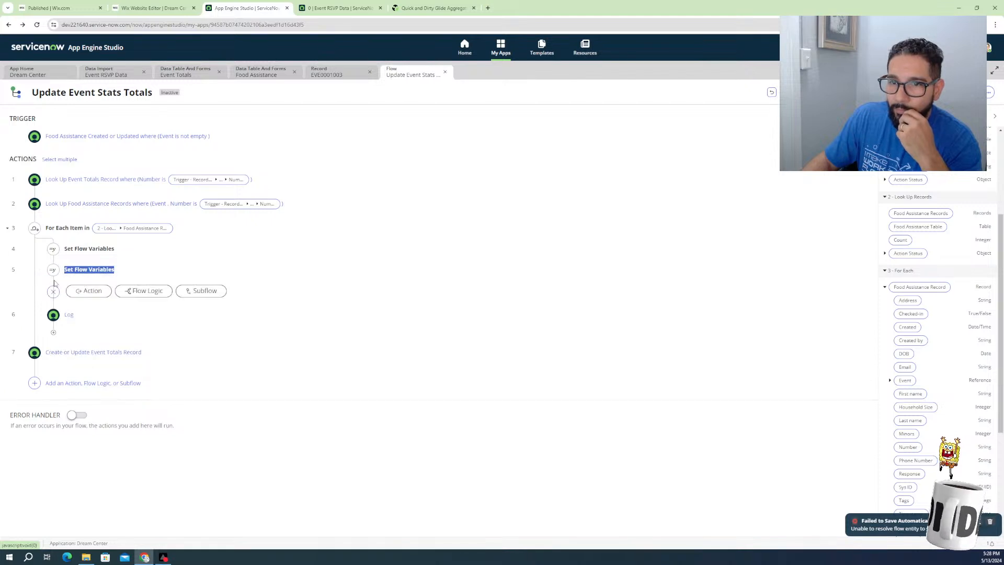
left_click(96, 296)
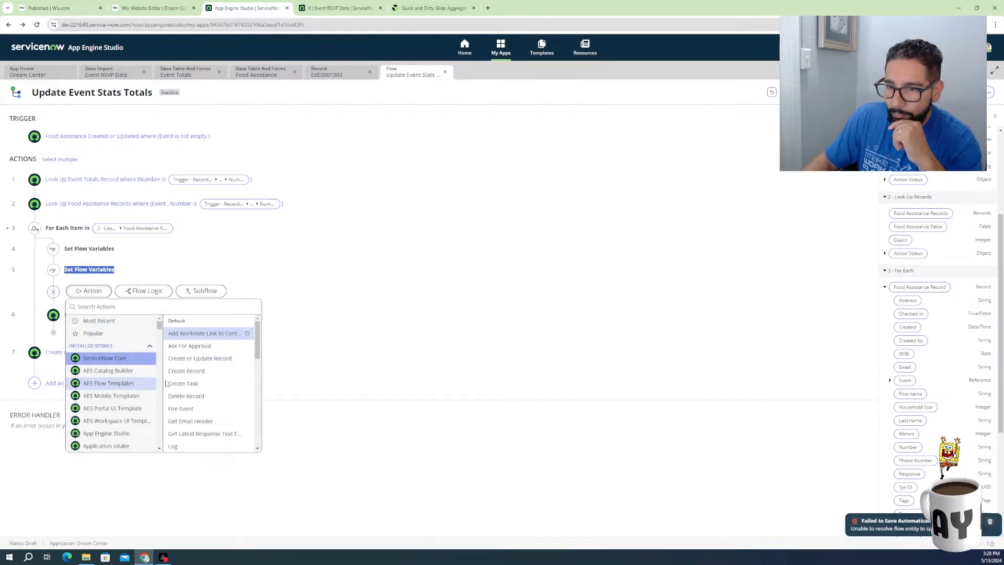
scroll(171, 366, "down", 5)
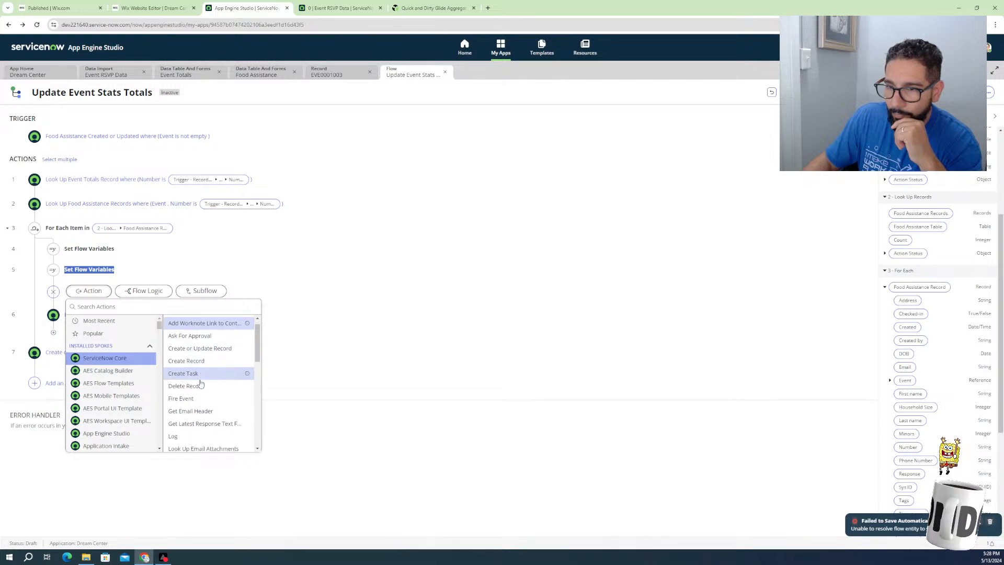
left_click(134, 291)
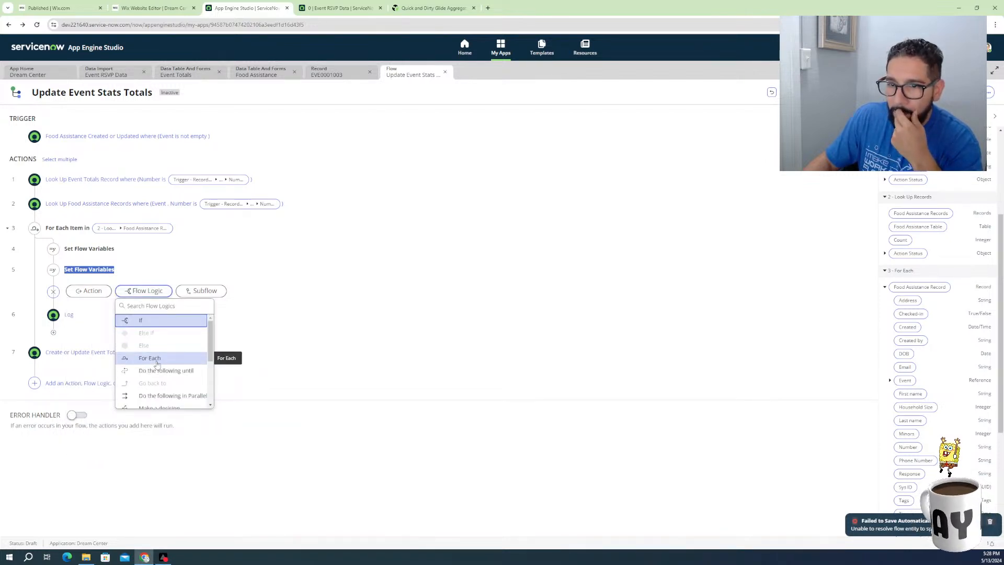
scroll(161, 374, "down", 1)
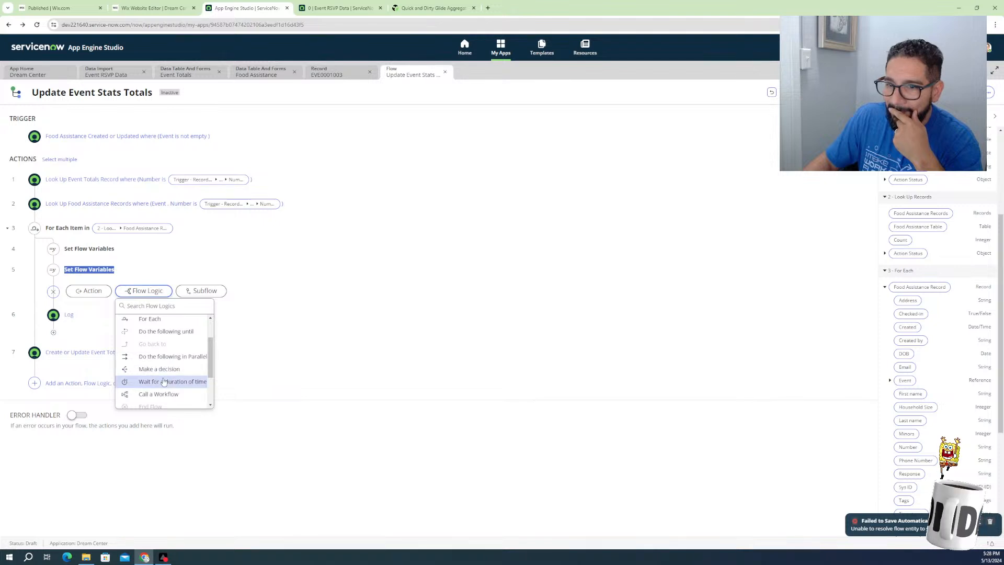
scroll(157, 389, "down", 1)
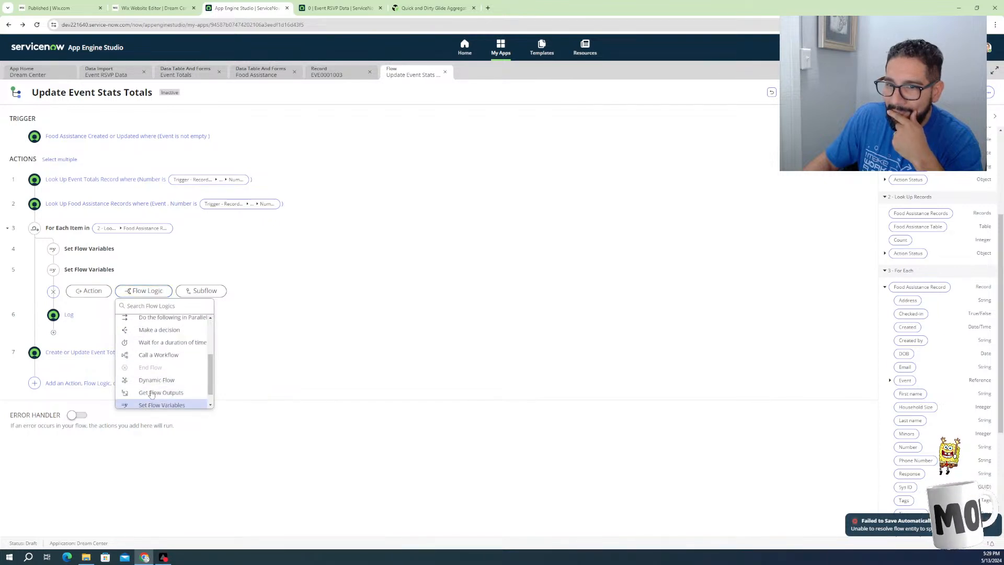
left_click(162, 405)
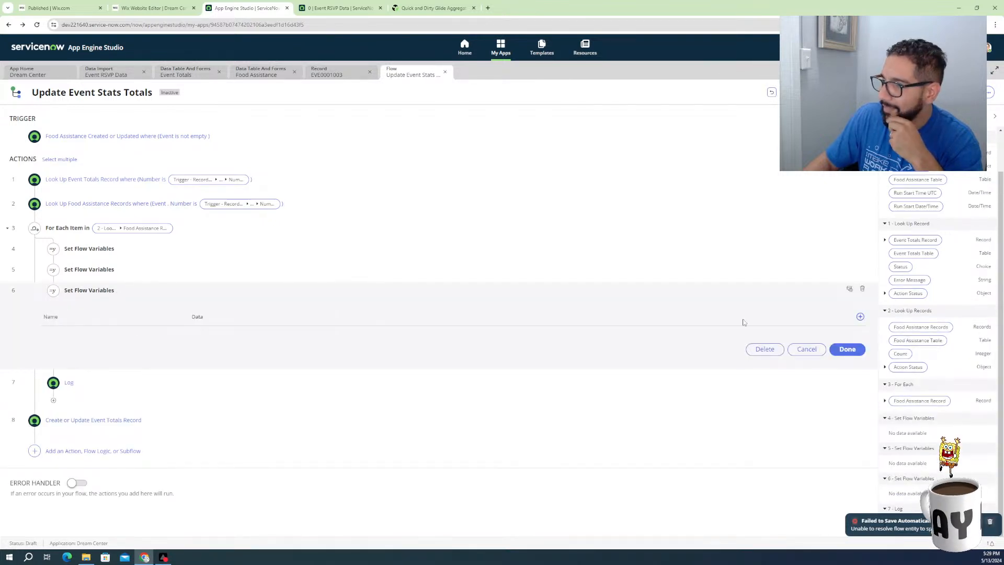
Add Total Household Count as the variable assigned by the third Set Flow Variables action
left_click(861, 317)
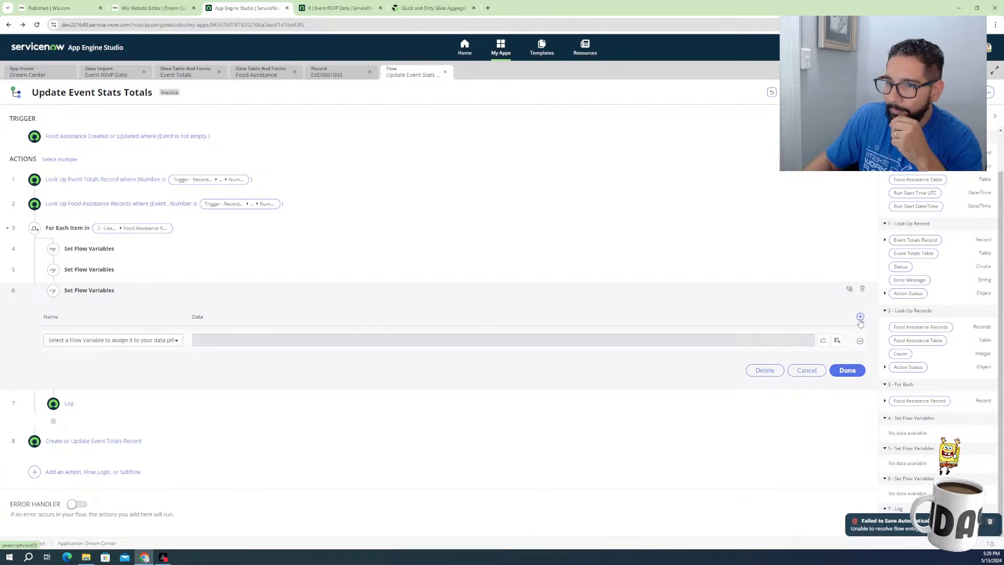
left_click(138, 343)
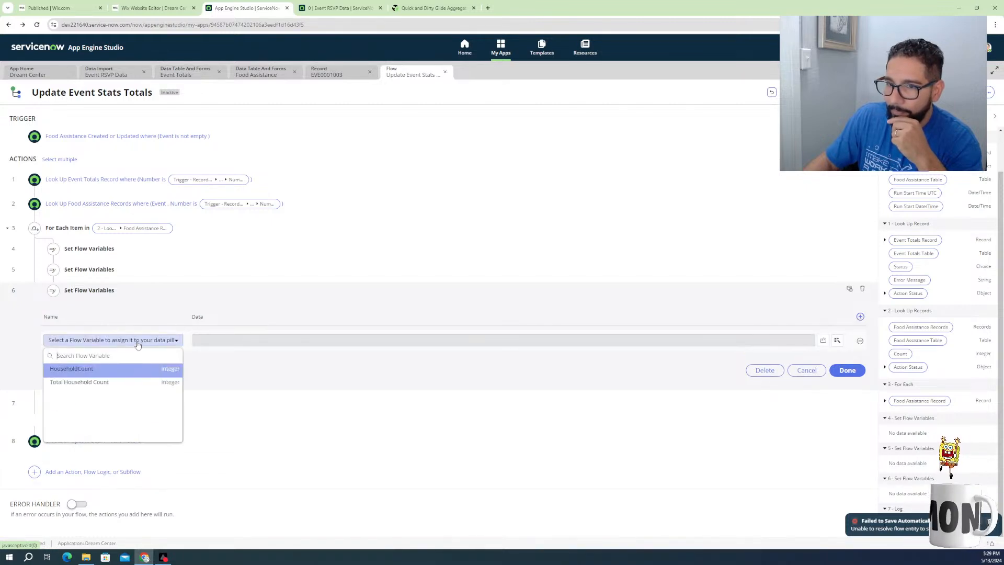
left_click(105, 382)
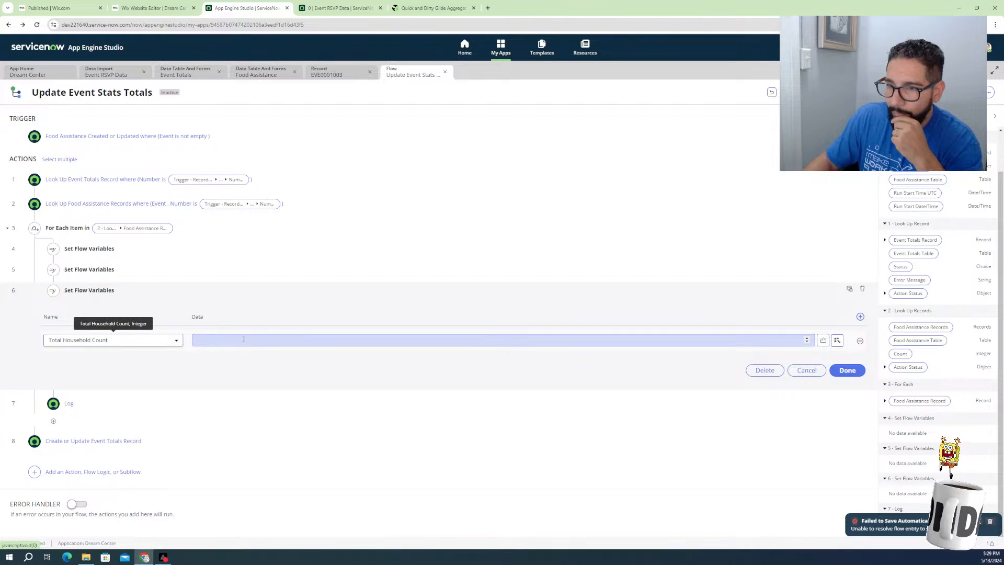
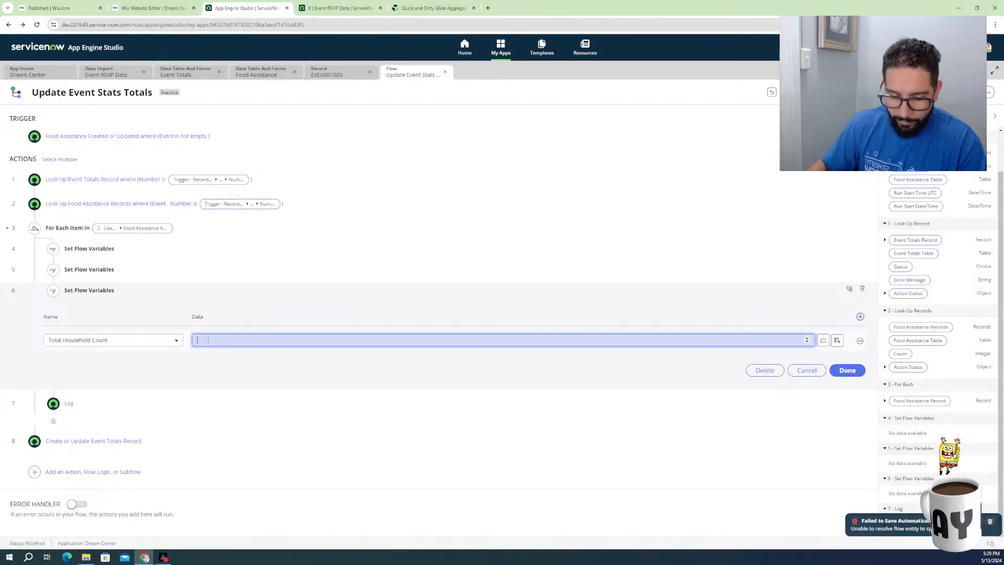
Script the Total Household Count value in the third Set Flow Variables action as "return fd_data.flow_var.variable"
left_click(827, 340)
left_click(261, 385)
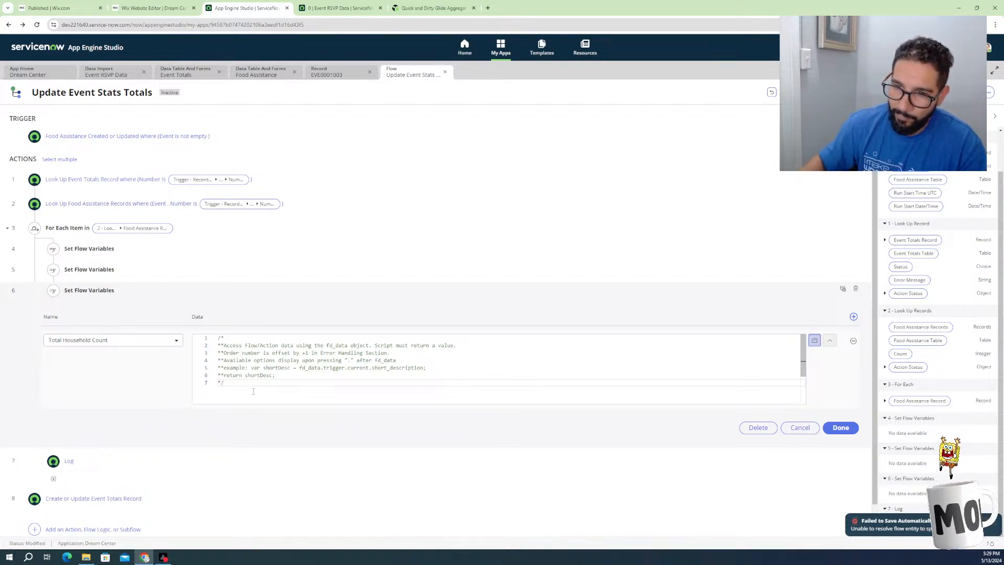
key("Return")
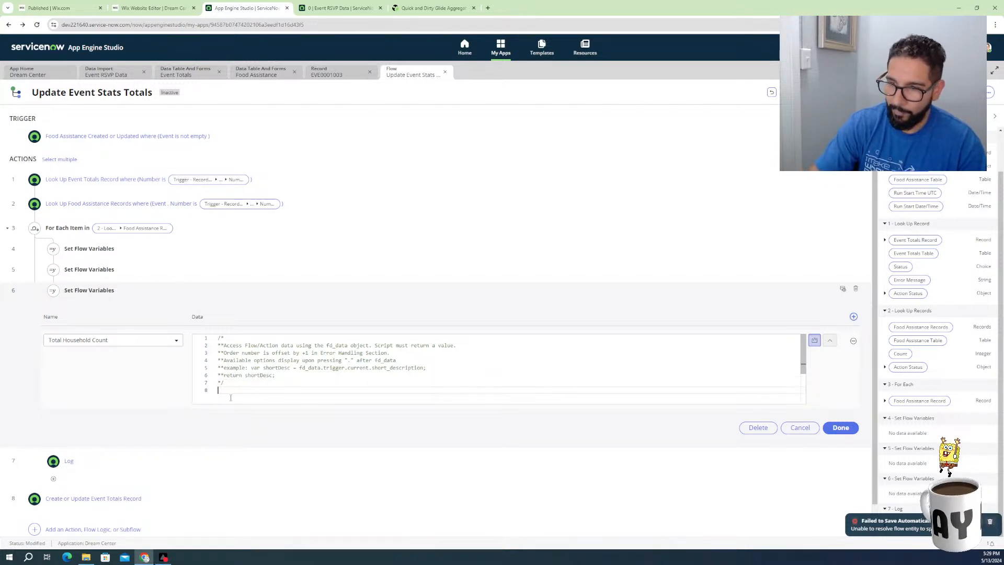
type("re")
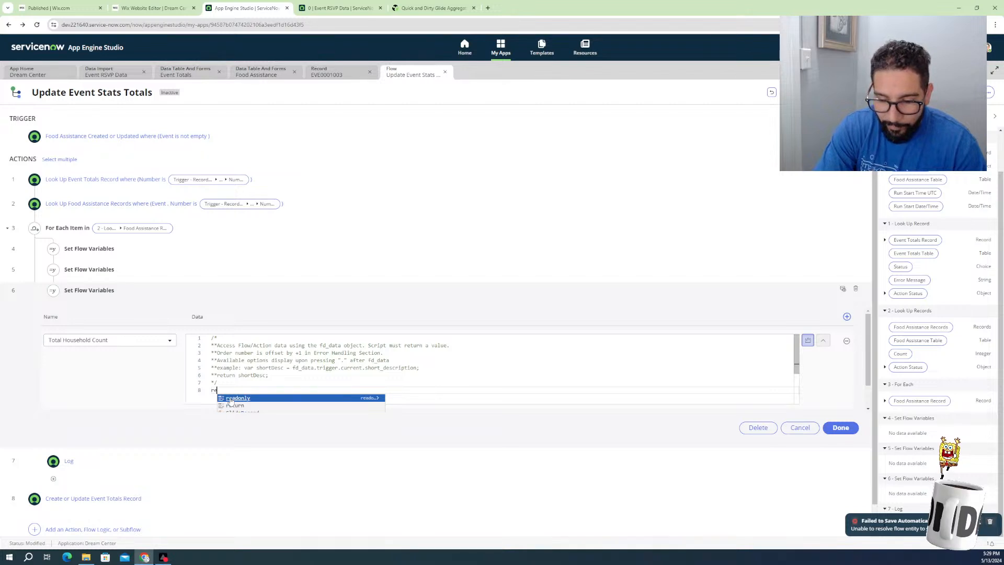
type("turn")
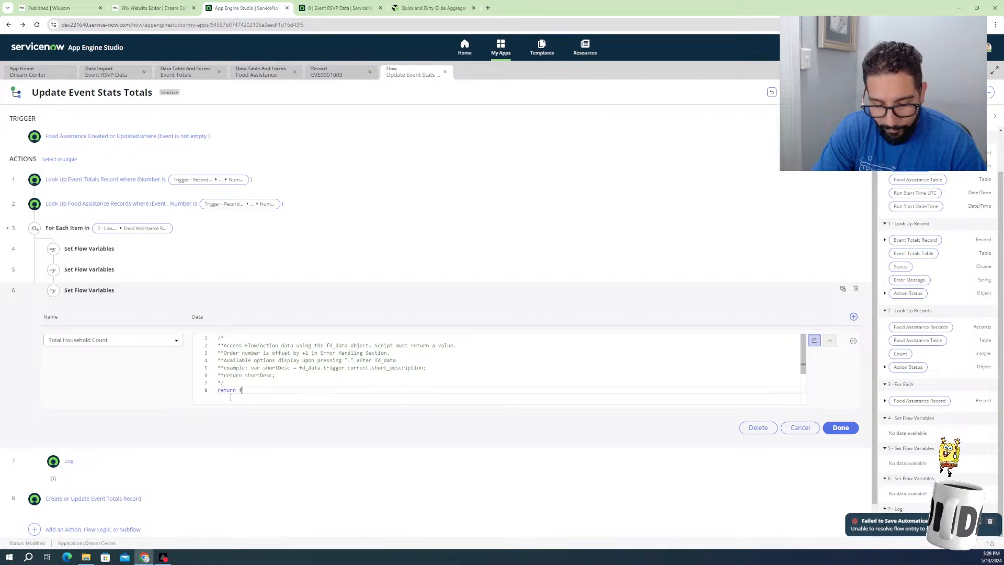
type("f")
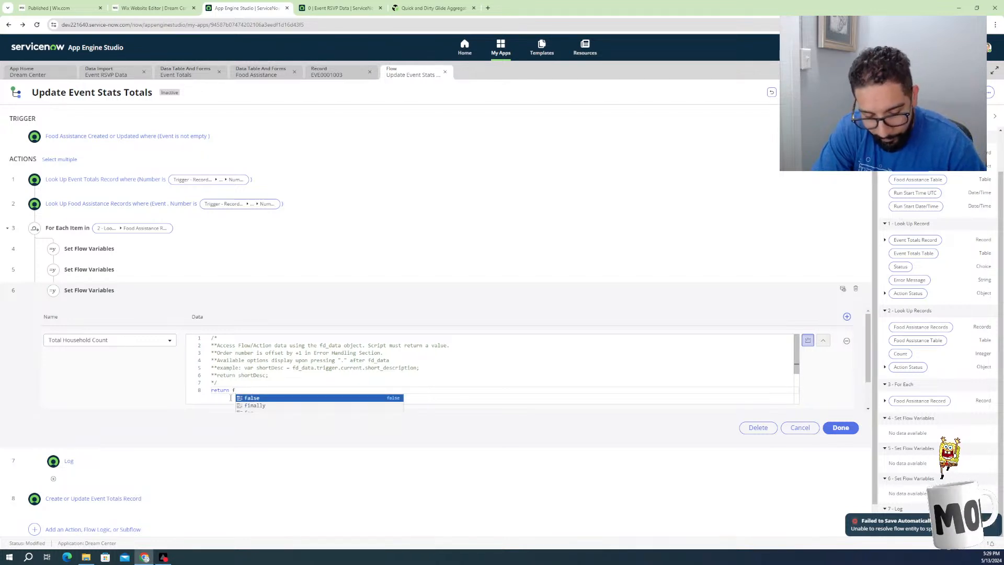
type("d")
key("Return")
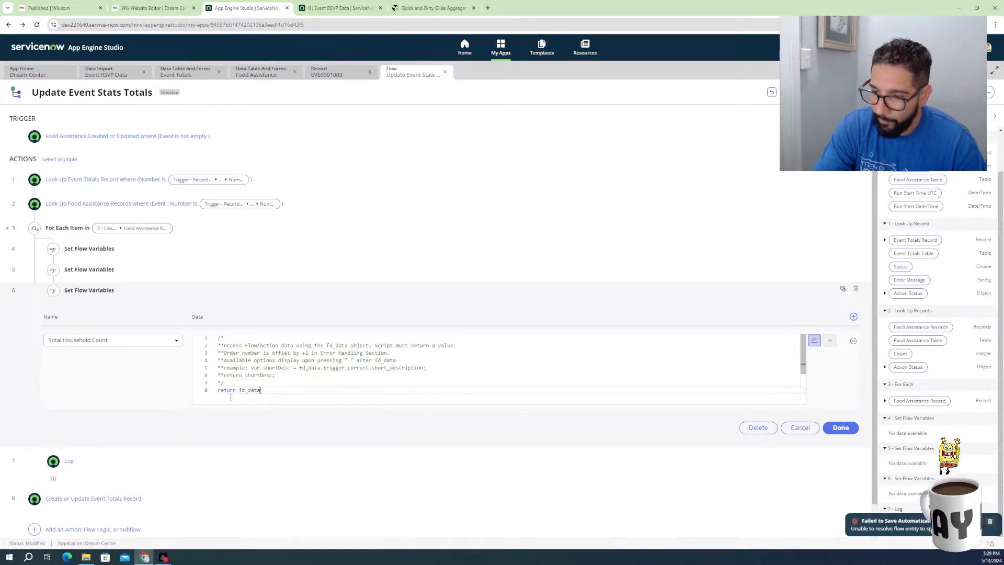
type(".")
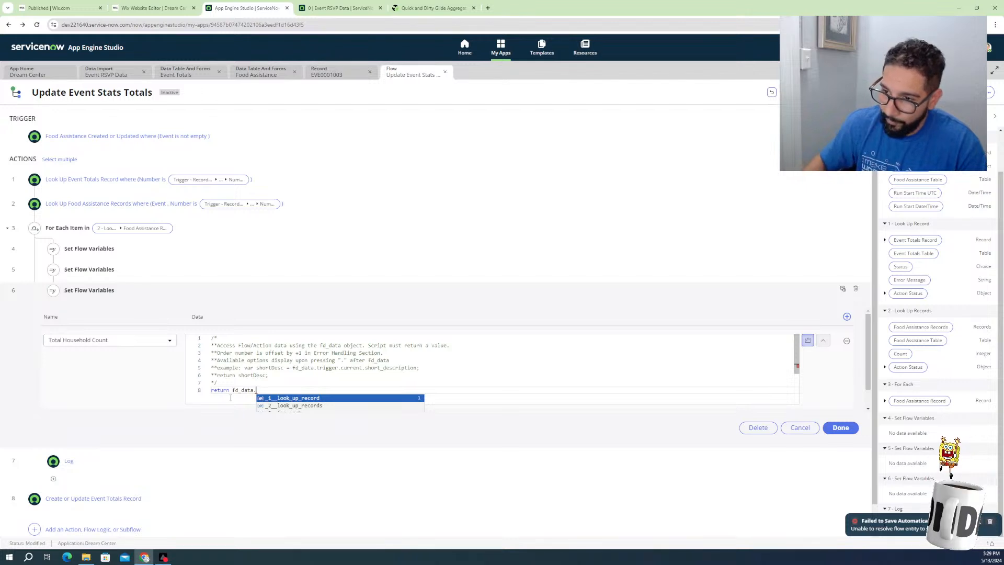
scroll(600, 375, "down", 2)
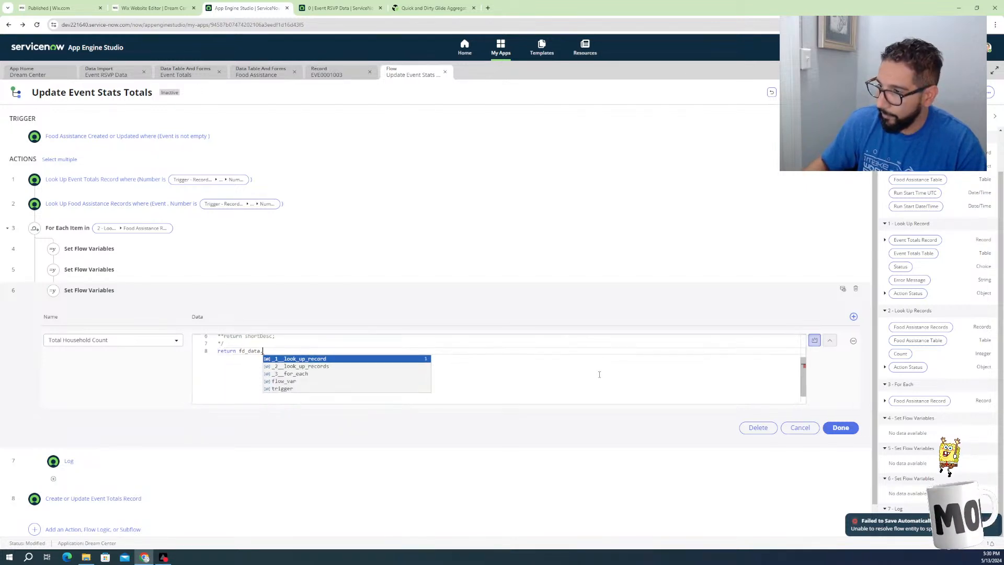
left_click(283, 382)
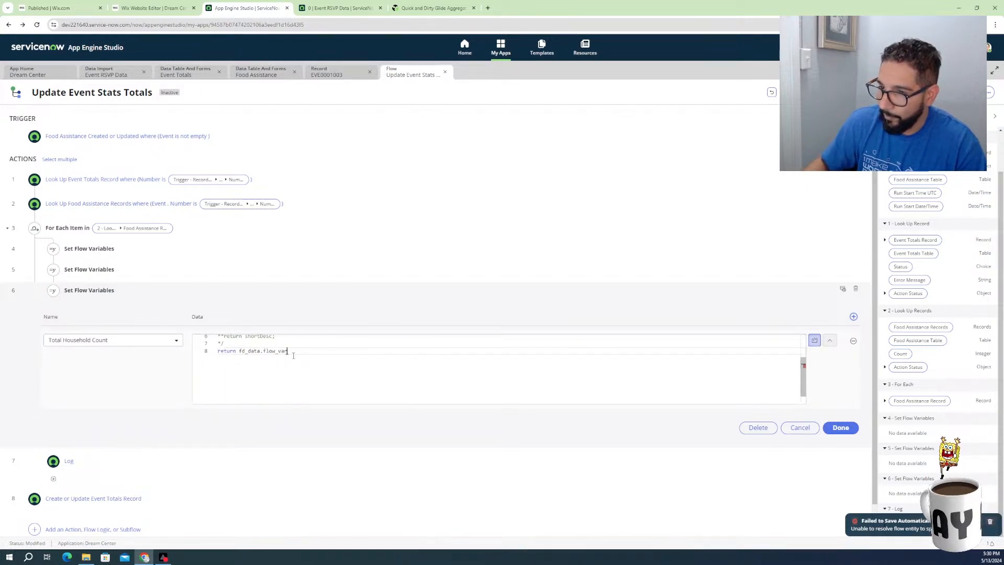
type(".")
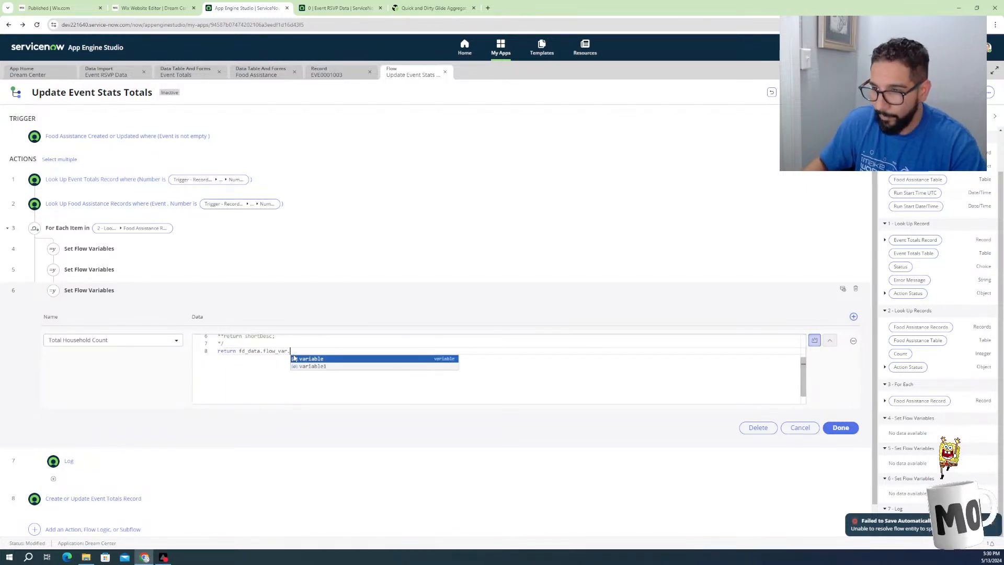
left_click(322, 360)
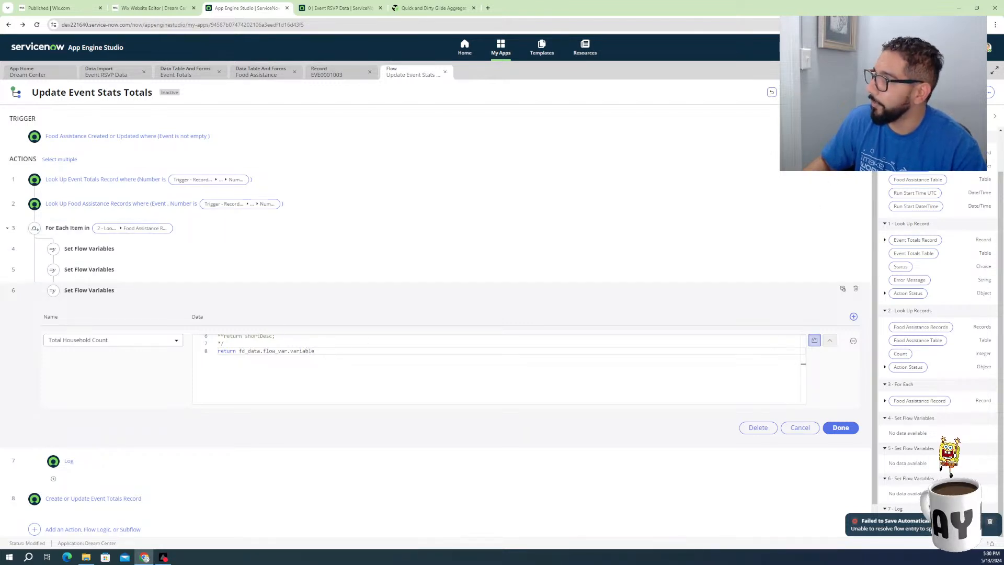
Delete both existing flow variables, HouseholdCount and Total Household Count, from the flow's variable definitions
left_click(989, 92)
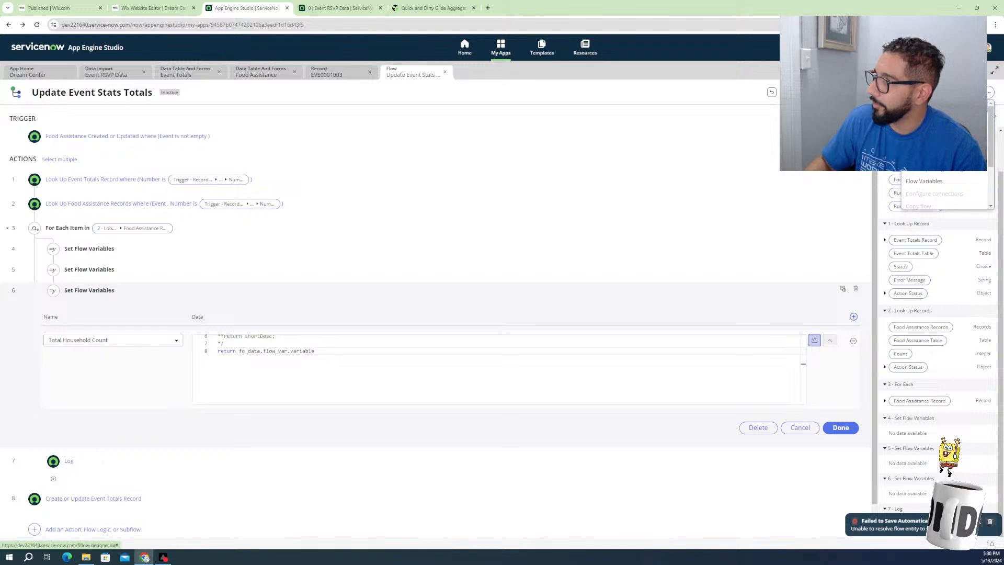
left_click(924, 181)
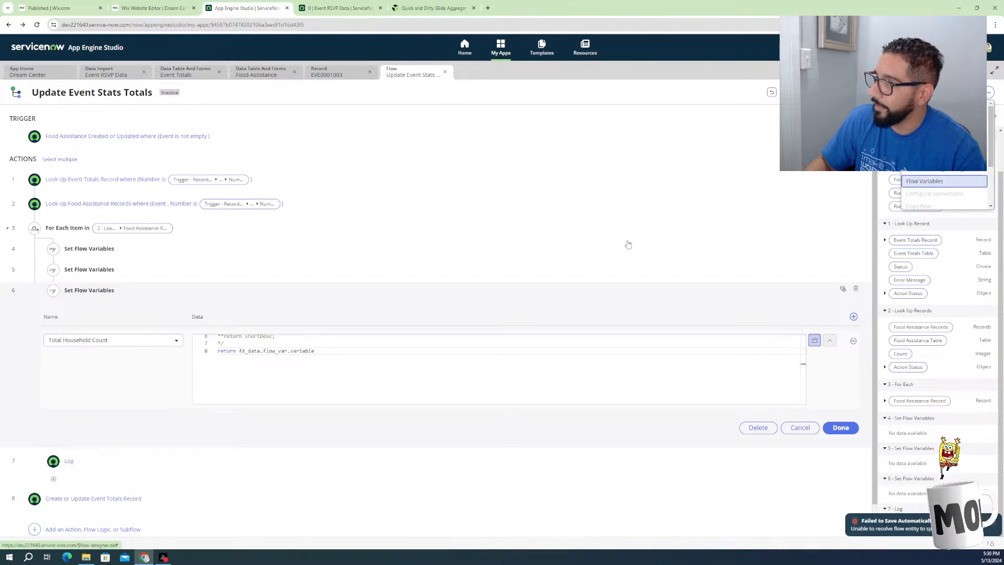
left_click(480, 157)
double_click(478, 162)
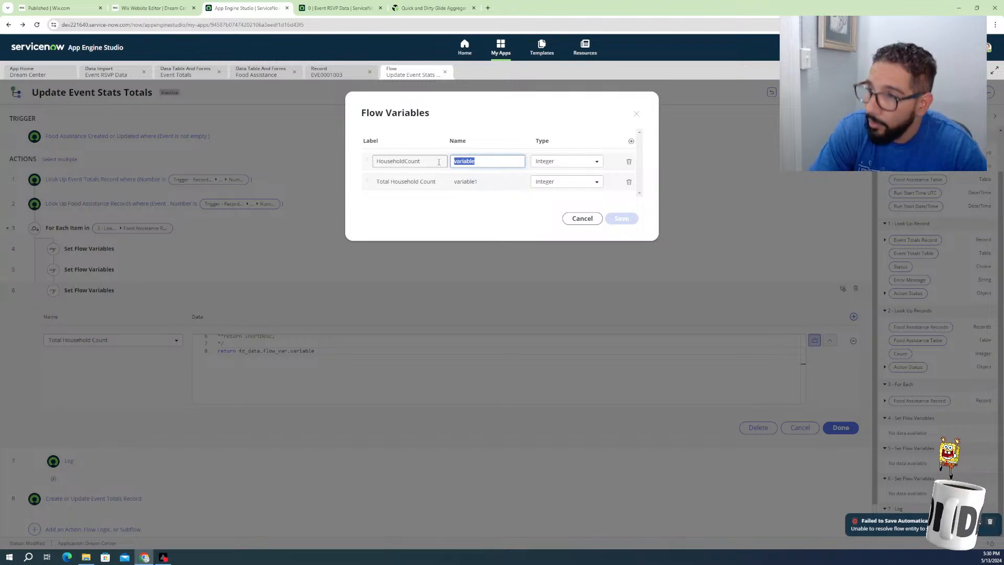
left_click(475, 161)
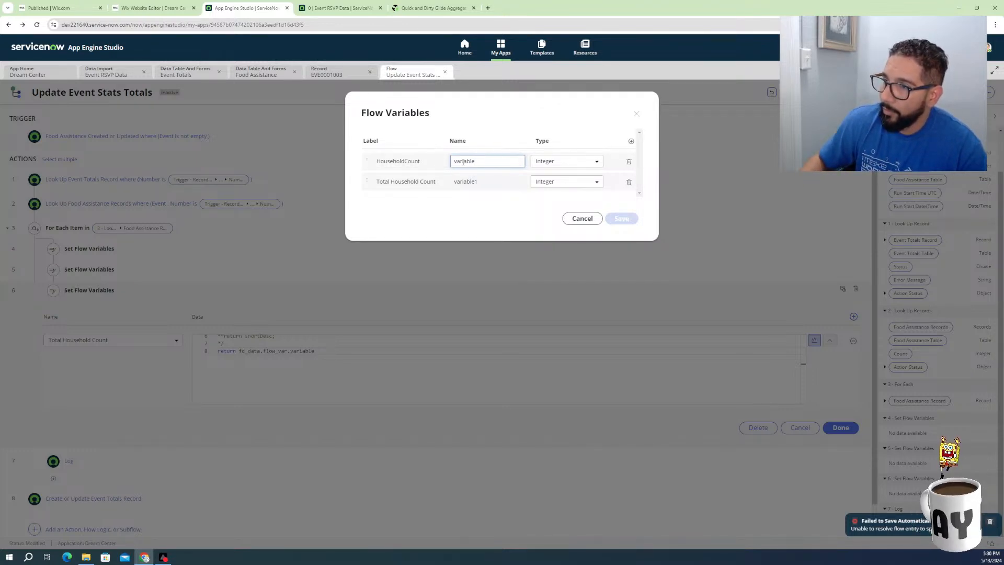
left_click(485, 161)
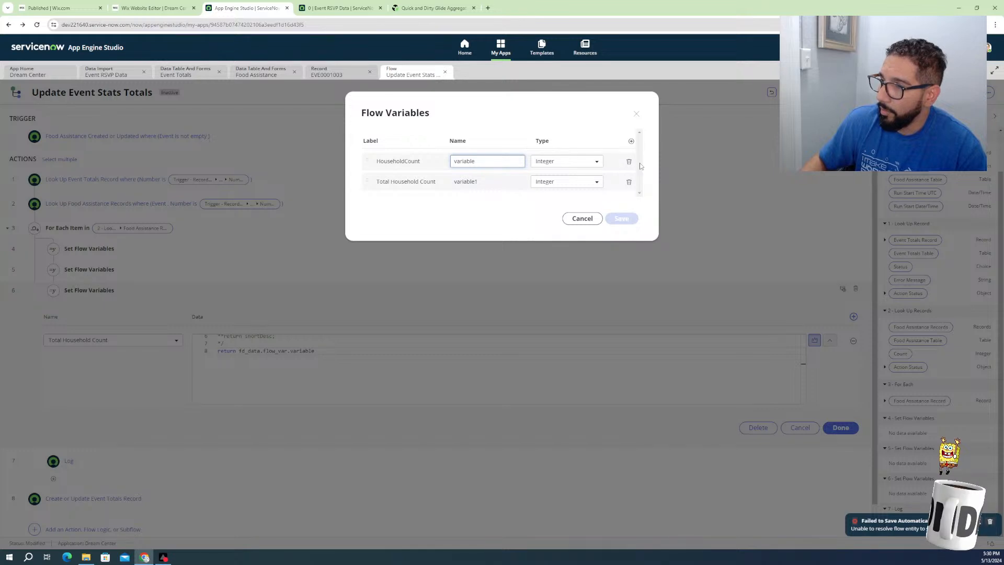
left_click(630, 162)
left_click(630, 162)
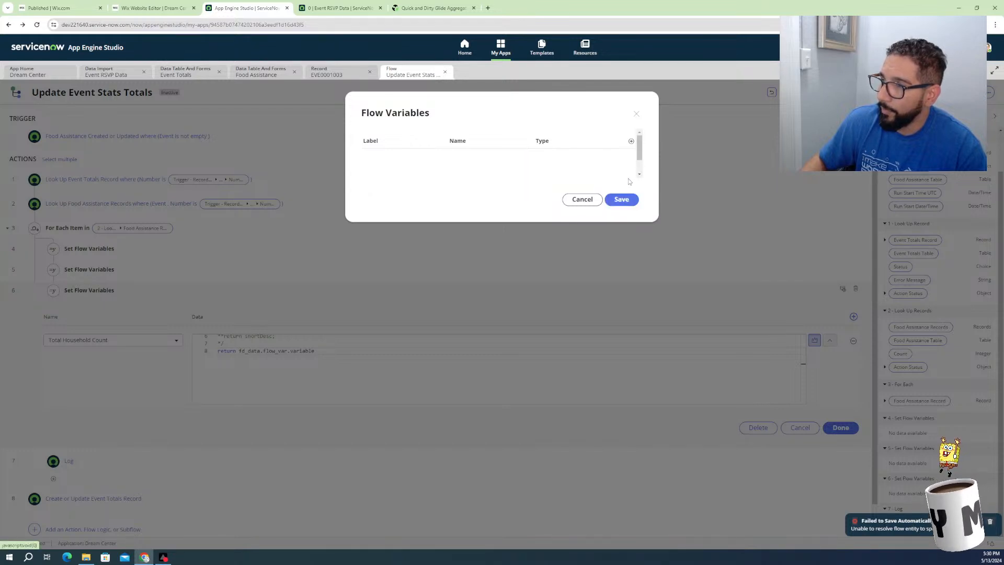
Add a new flow variable labelled HouseholdCount
left_click(631, 141)
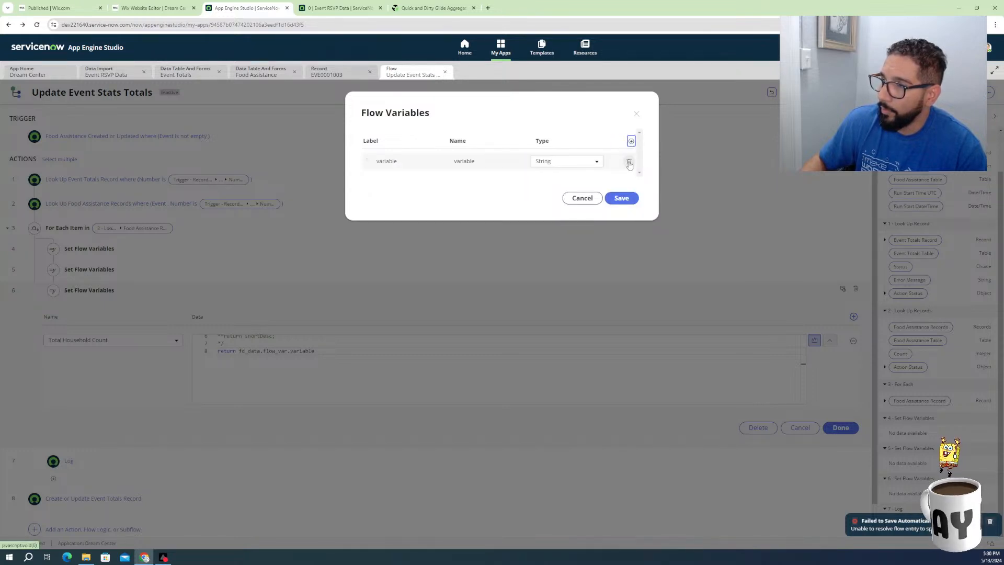
left_click(406, 163)
double_click(406, 162)
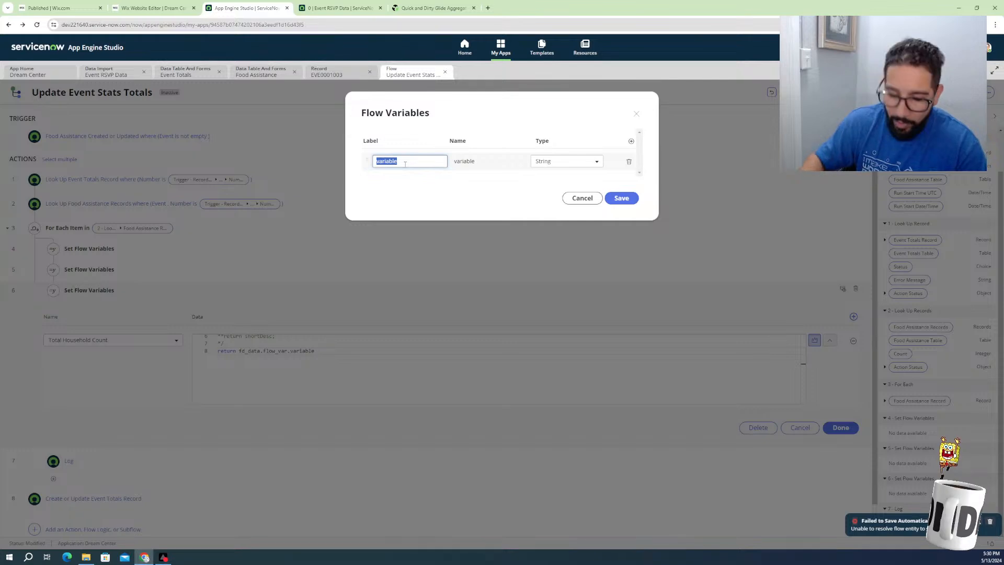
type("HouseHold")
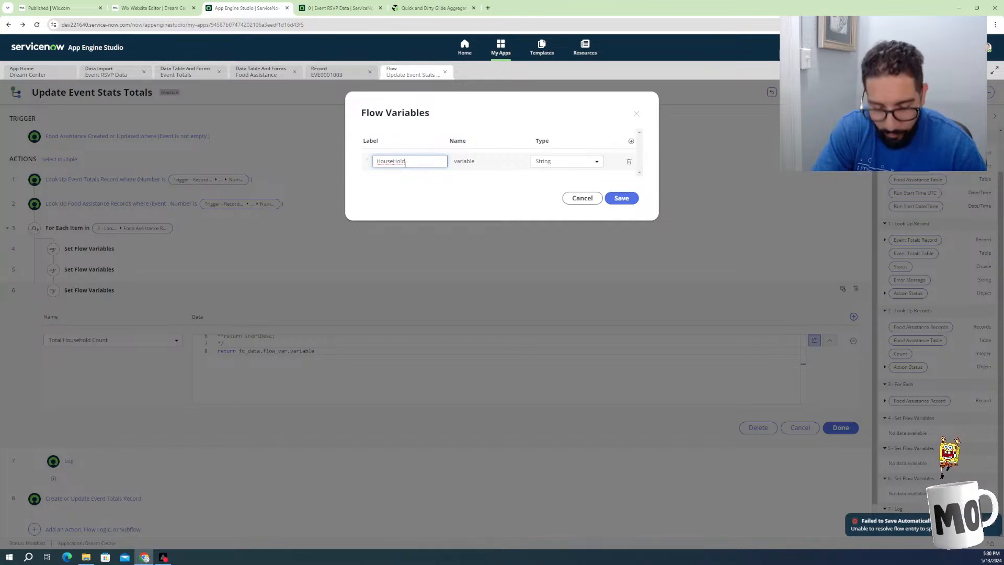
key("BackSpace")
key("BackSpace")
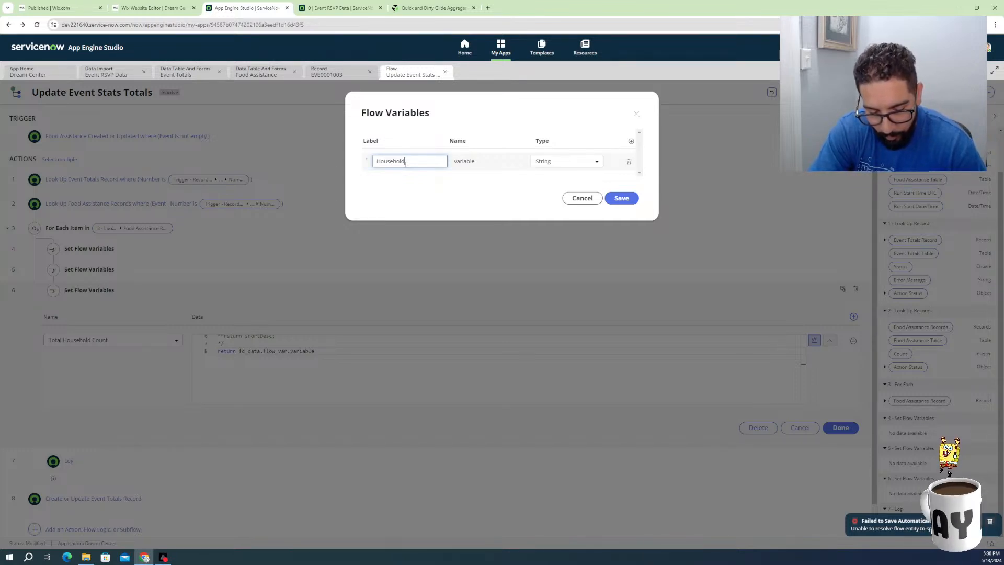
key("ctrl+a")
Set the HouseholdCount flow variable's internal name to householdcount and its type to Integer
left_click_drag(476, 162, 407, 167)
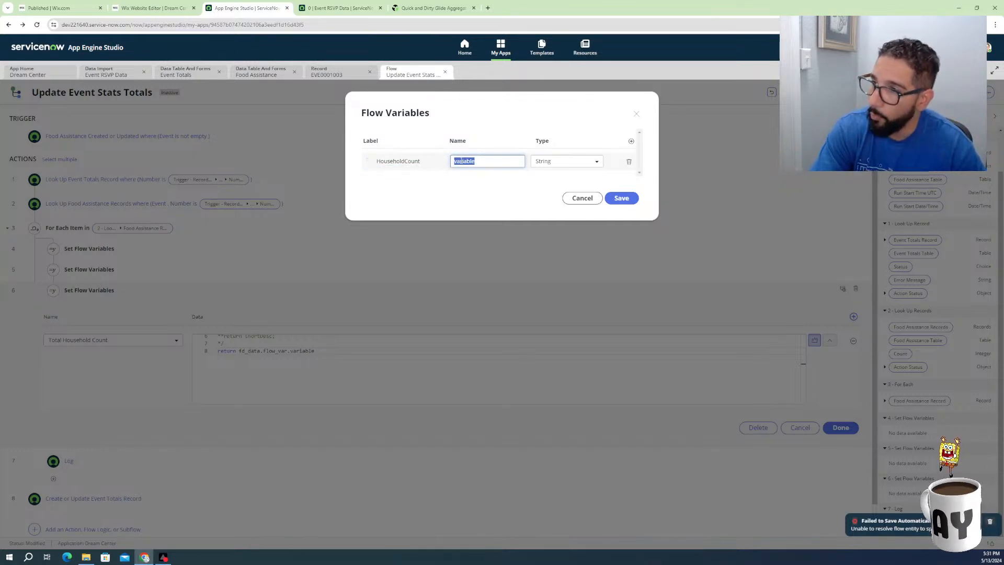
type("HouseHold")
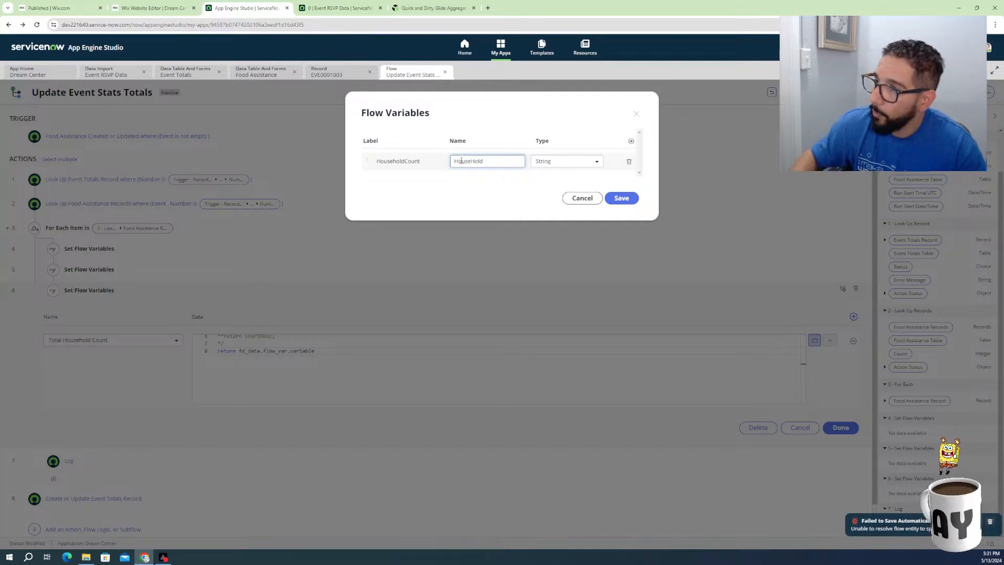
left_click(577, 163)
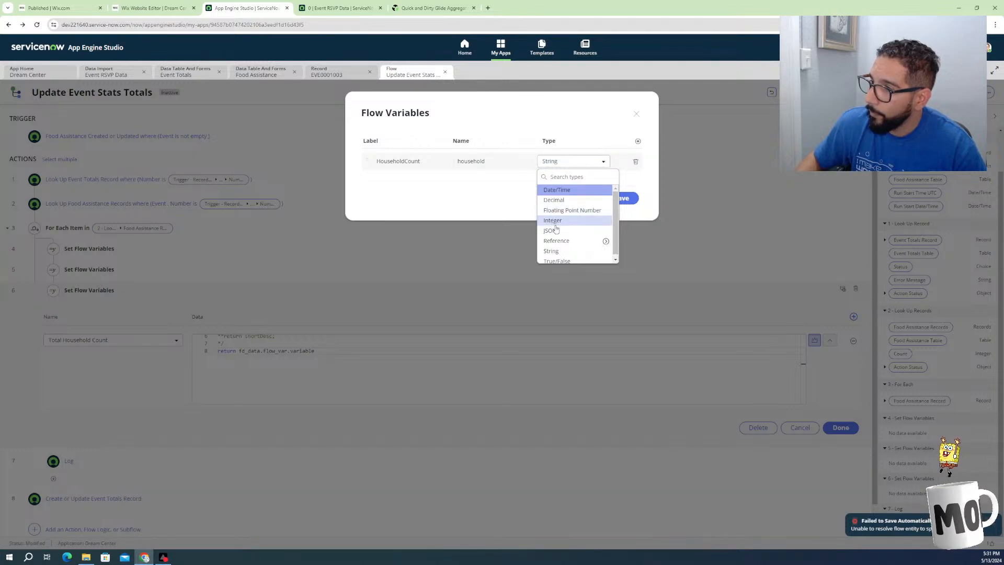
left_click(554, 221)
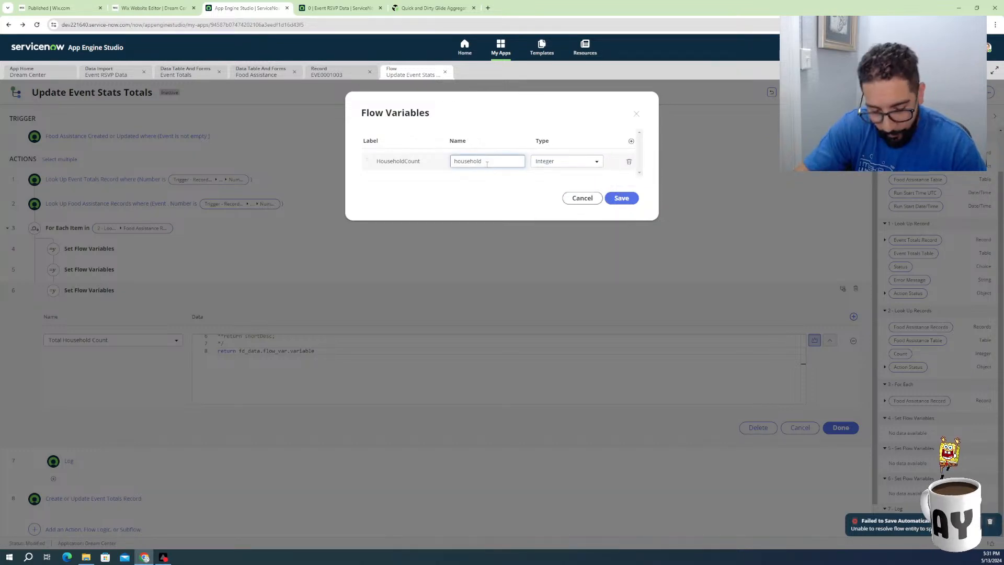
type("count")
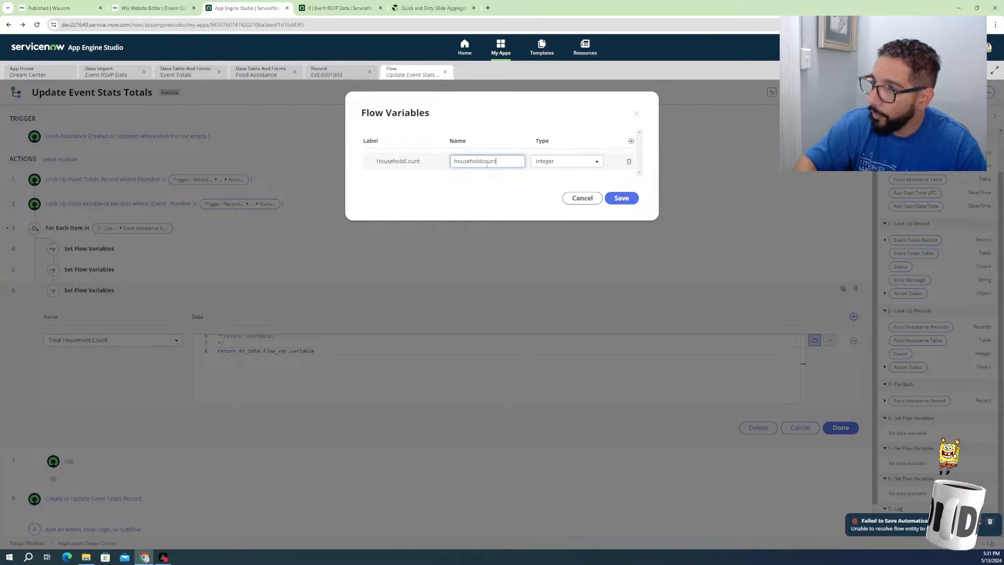
left_click(495, 200)
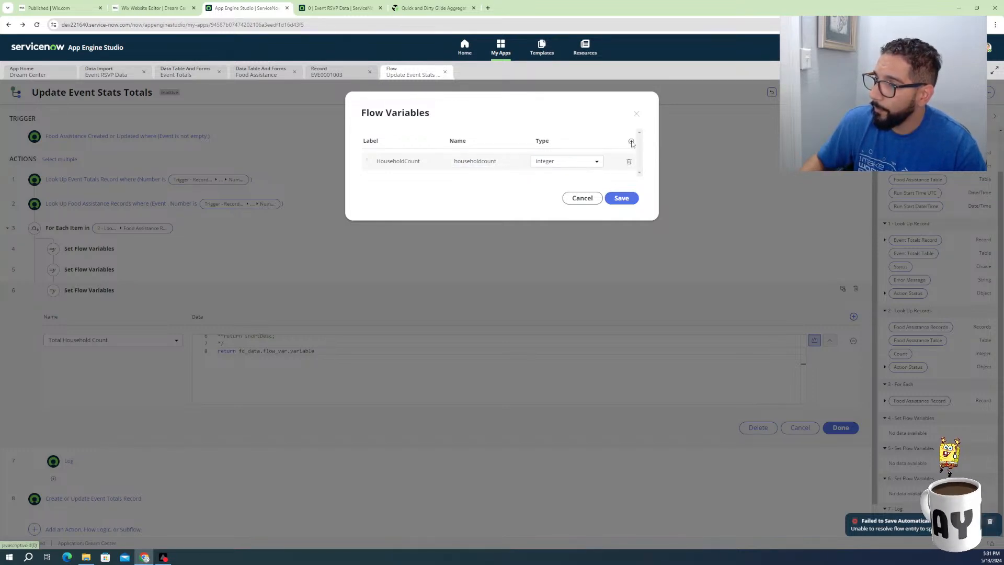
Add a second flow variable labelled HouseholdCountTotal
left_click(632, 142)
left_click(400, 181)
double_click(401, 180)
type("Houss")
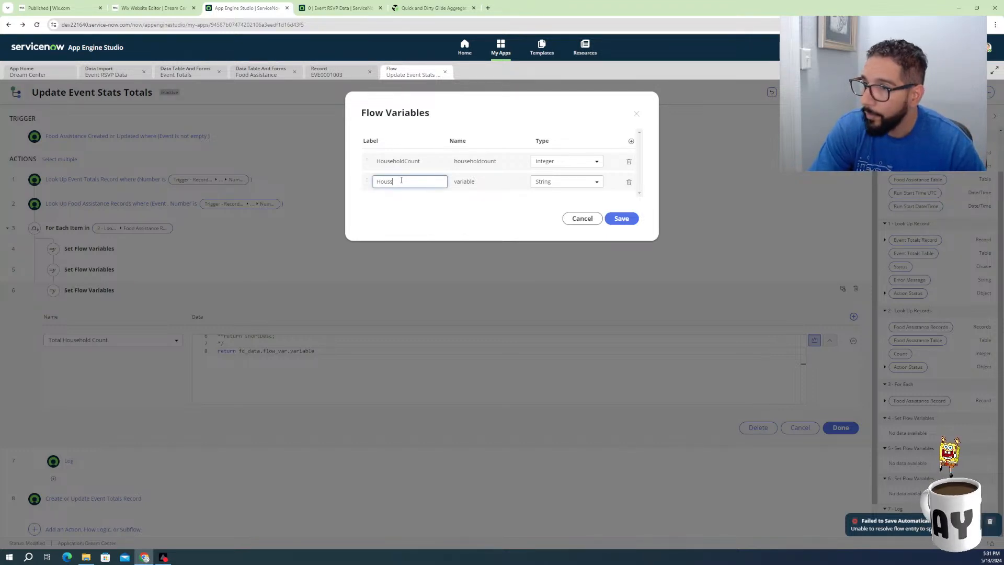
type("dholdCount")
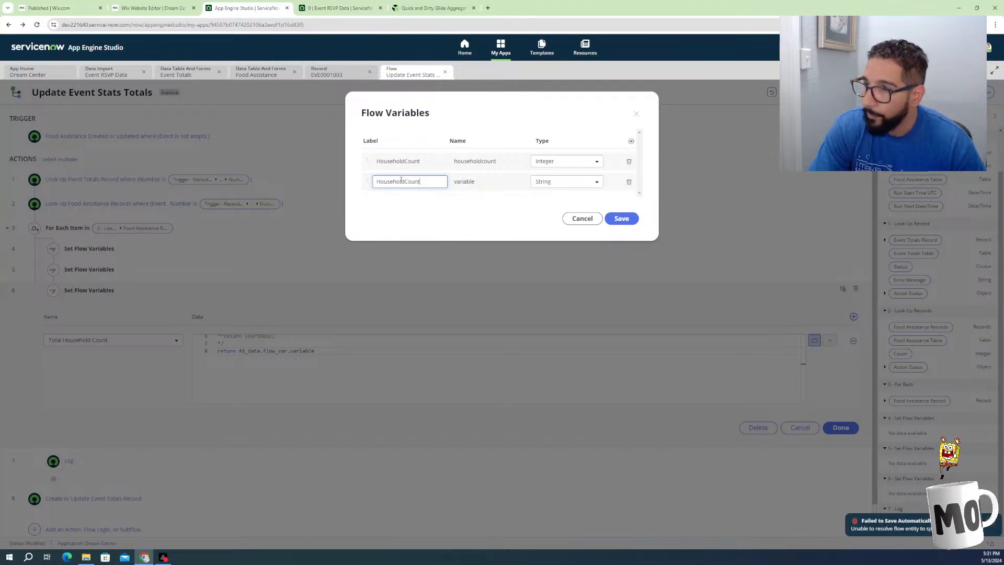
type("Tota")
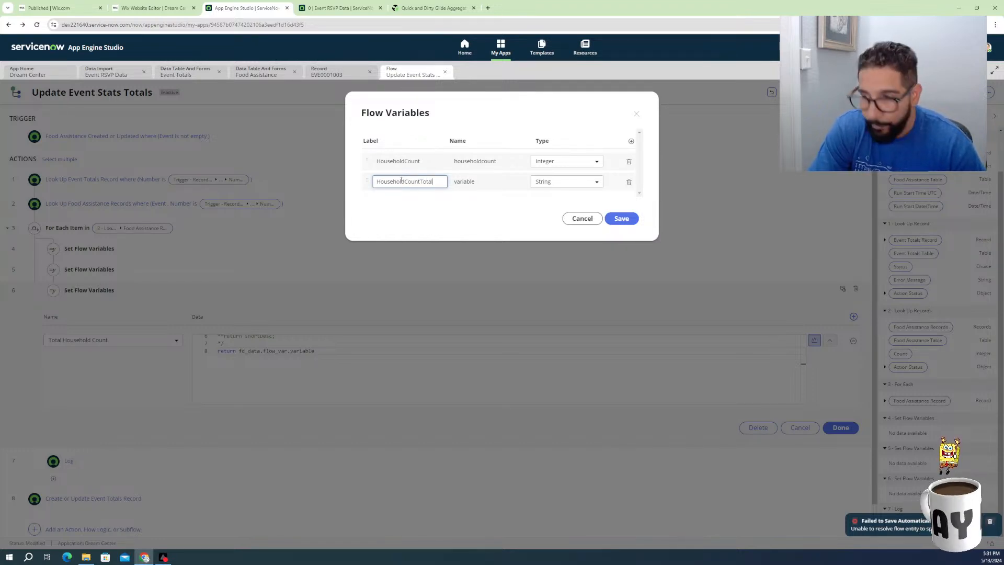
type("l")
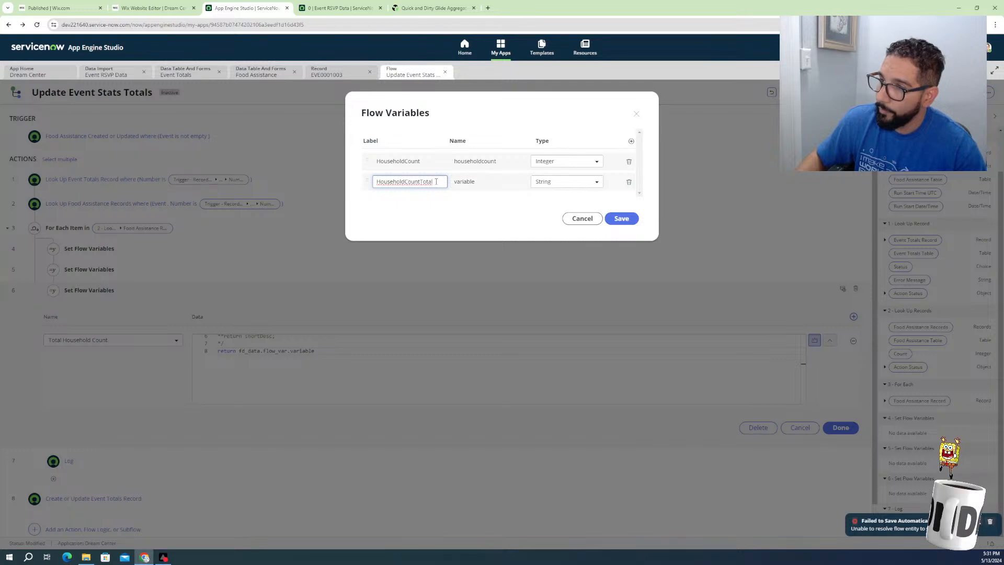
Copy the HouseholdCountTotal label into that flow variable's internal name and set its type to Integer
double_click(437, 181)
key("ctrl+c")
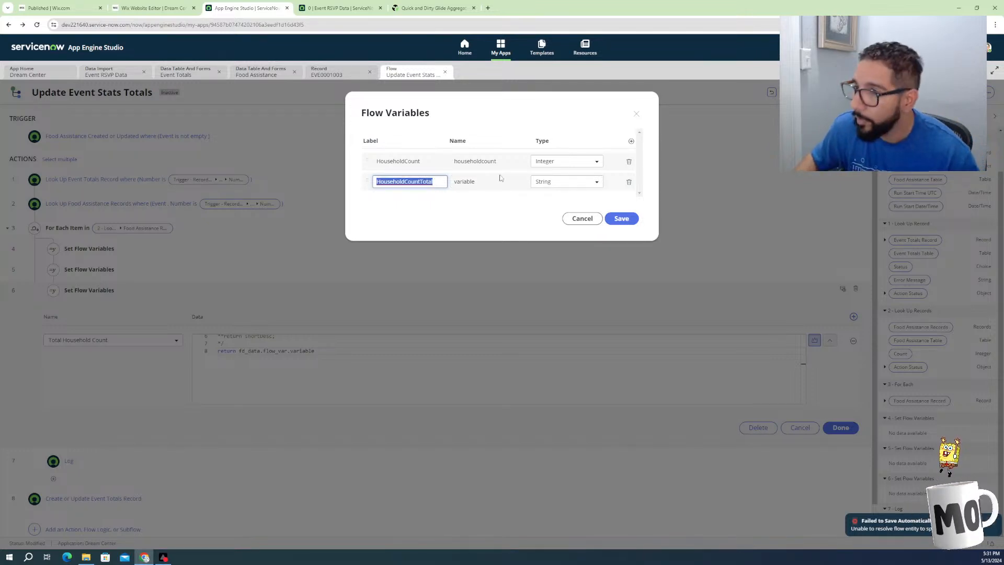
left_click(479, 182)
double_click(479, 183)
key("ctrl+v")
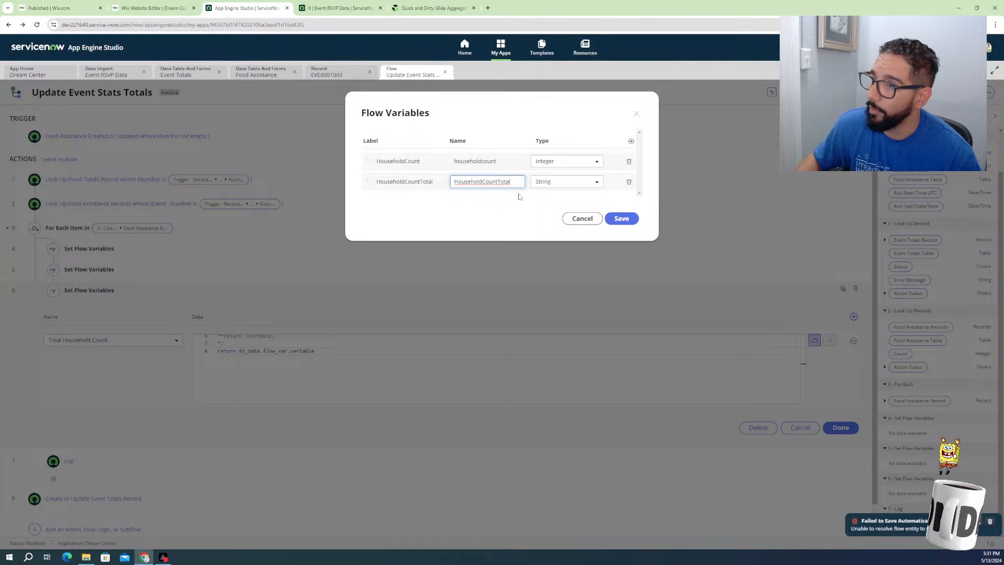
left_click(552, 186)
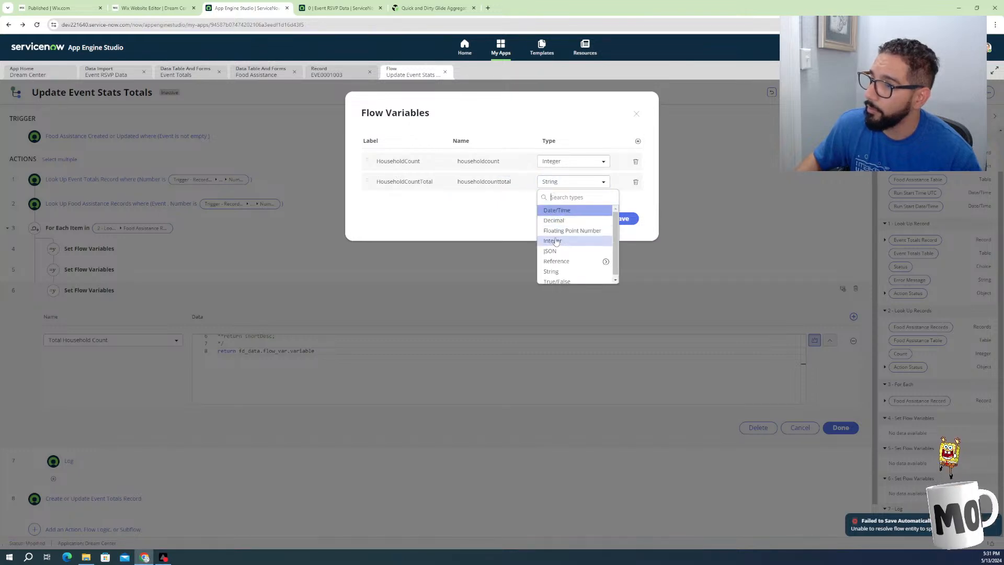
left_click(556, 240)
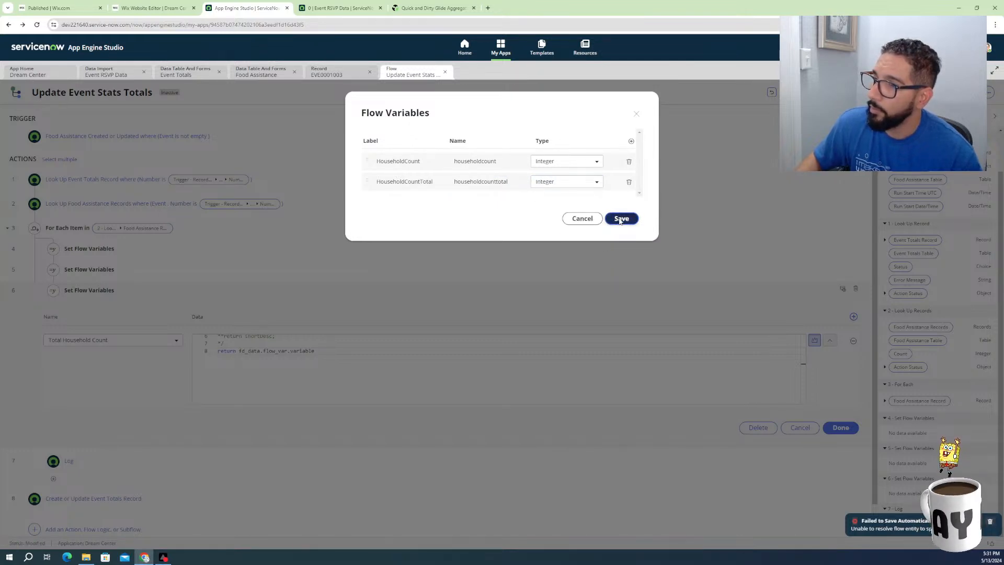
Save the flow variables and delete the second and third Set Flow Variables actions from the For Each loop
left_click(620, 219)
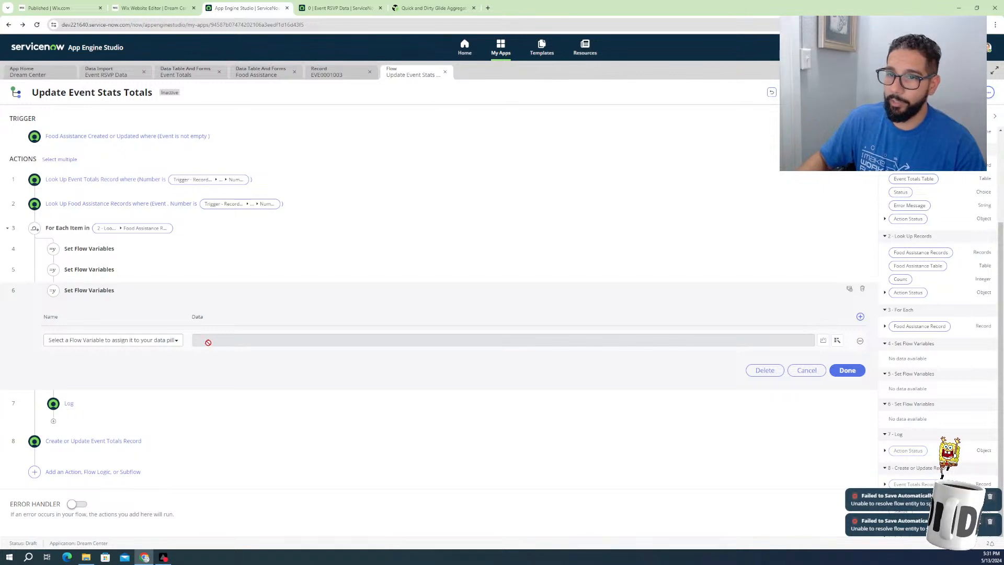
left_click(864, 289)
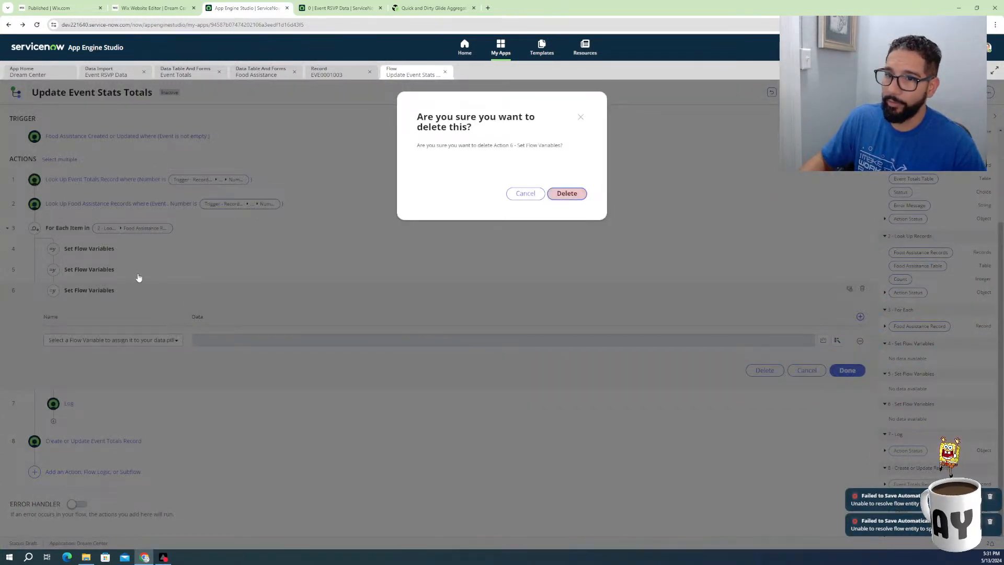
key("Return")
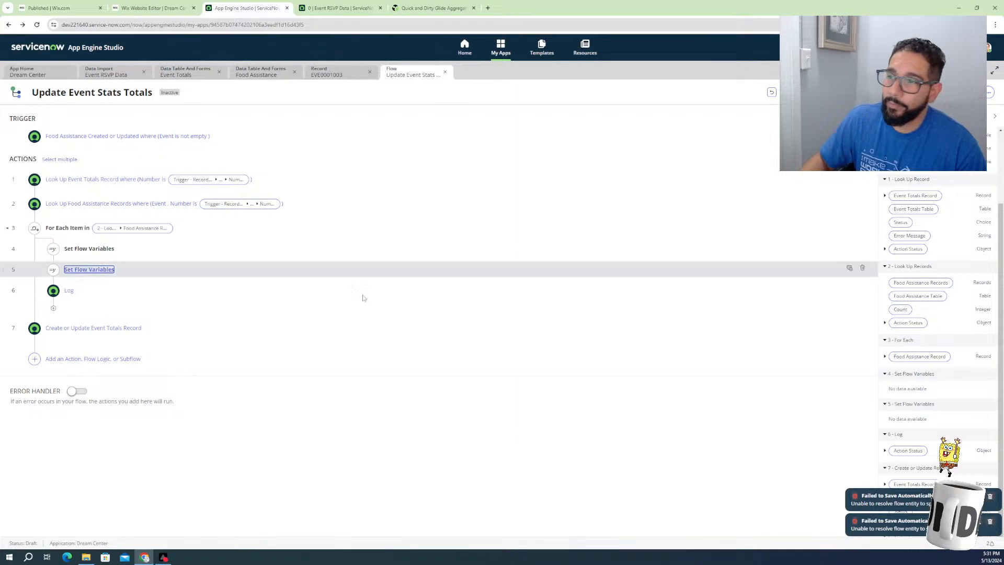
left_click(220, 275)
left_click(862, 268)
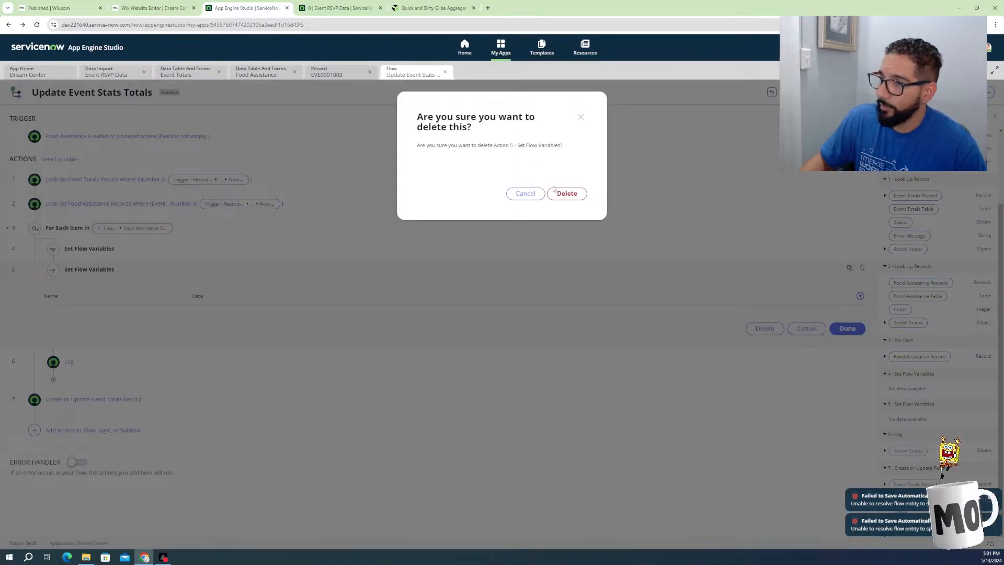
key("Return")
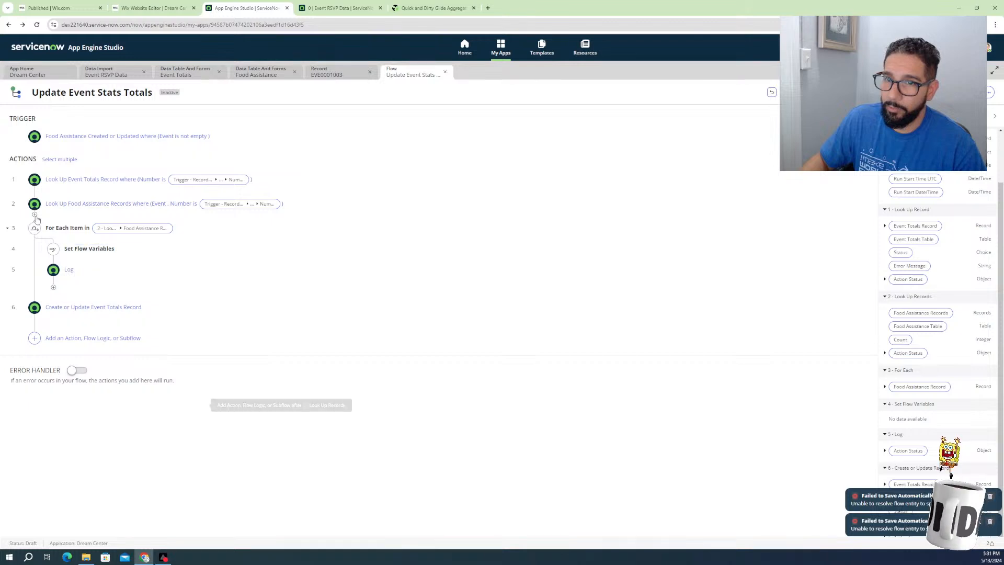
Insert a Set Flow Variables flow logic between the Look Up Food Assistance Records action and the For Each loop
left_click(35, 216)
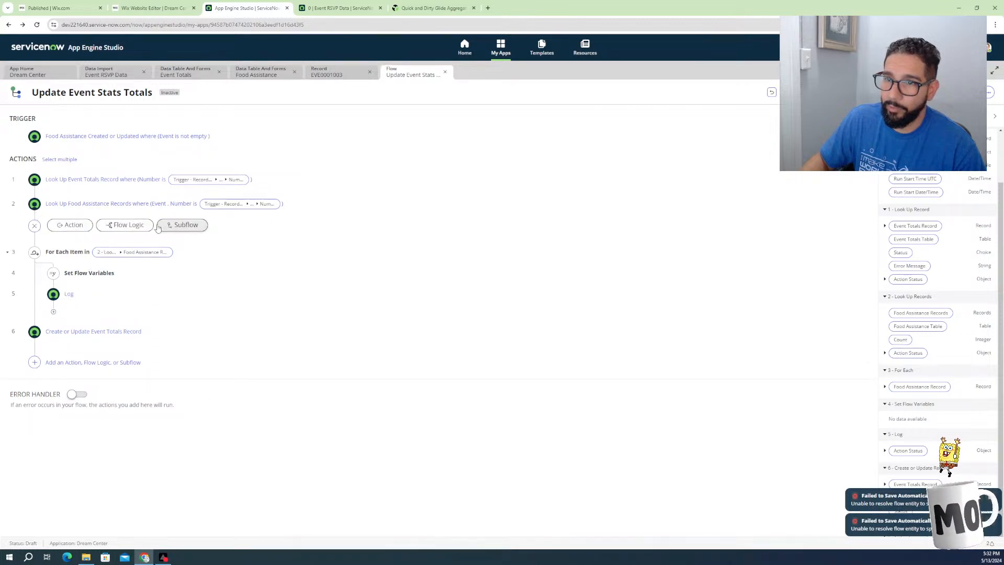
left_click(125, 225)
scroll(138, 314, "down", 2)
scroll(138, 322, "down", 1)
left_click(140, 339)
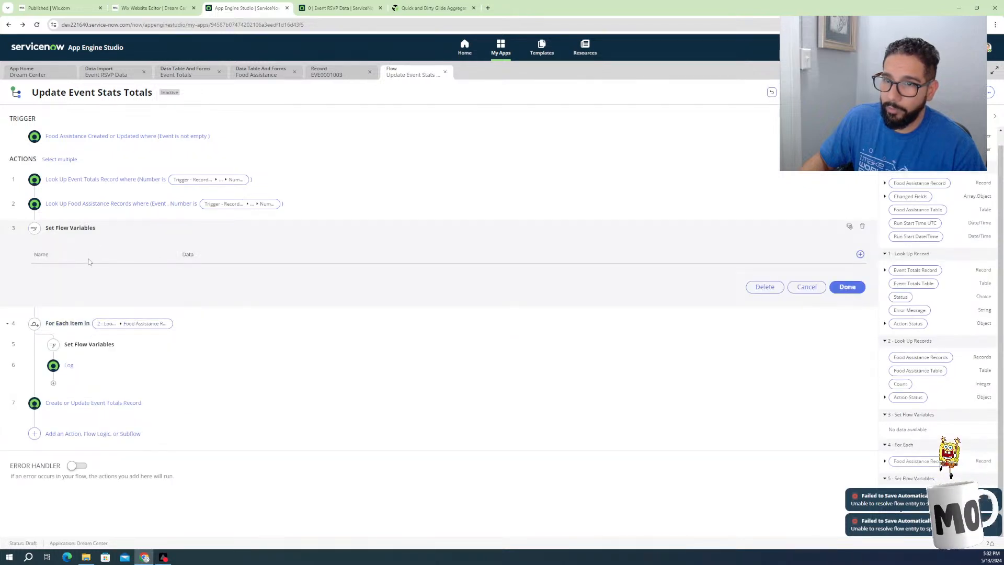
Initialise the HouseholdCount variable to 0 in the Set Flow Variables step before the loop
left_click(860, 255)
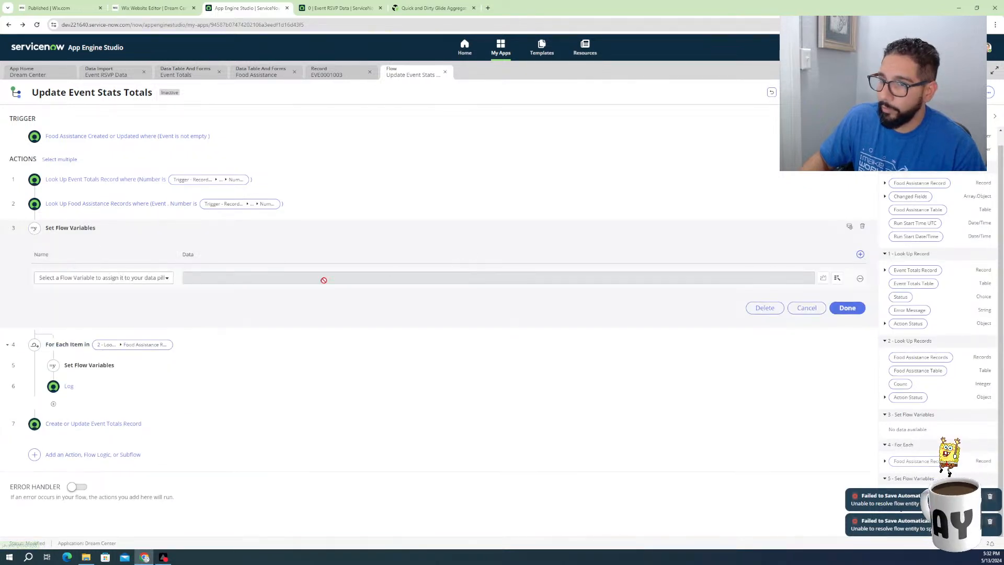
left_click(156, 277)
left_click(79, 309)
left_click(219, 279)
type("0")
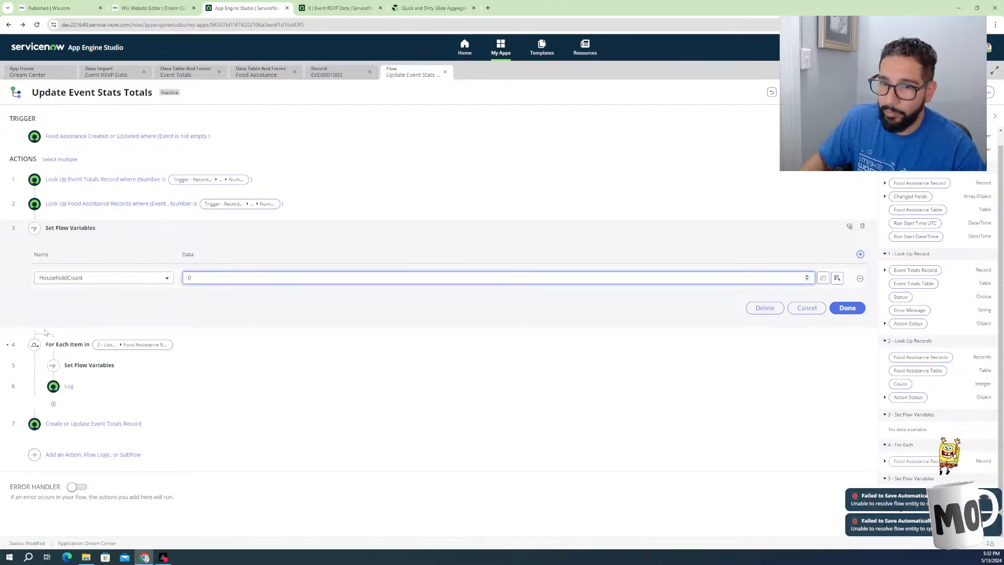
Add HouseholdCount with a scripted value to the loop's Set Flow Variables action and clear the default script comments
left_click(84, 367)
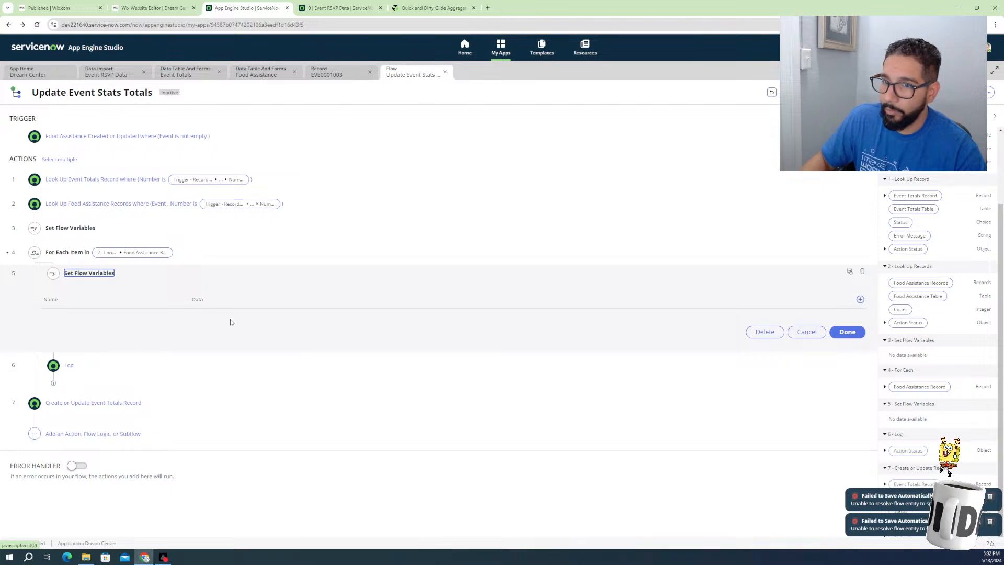
left_click_drag(50, 309, 56, 305)
left_click(861, 300)
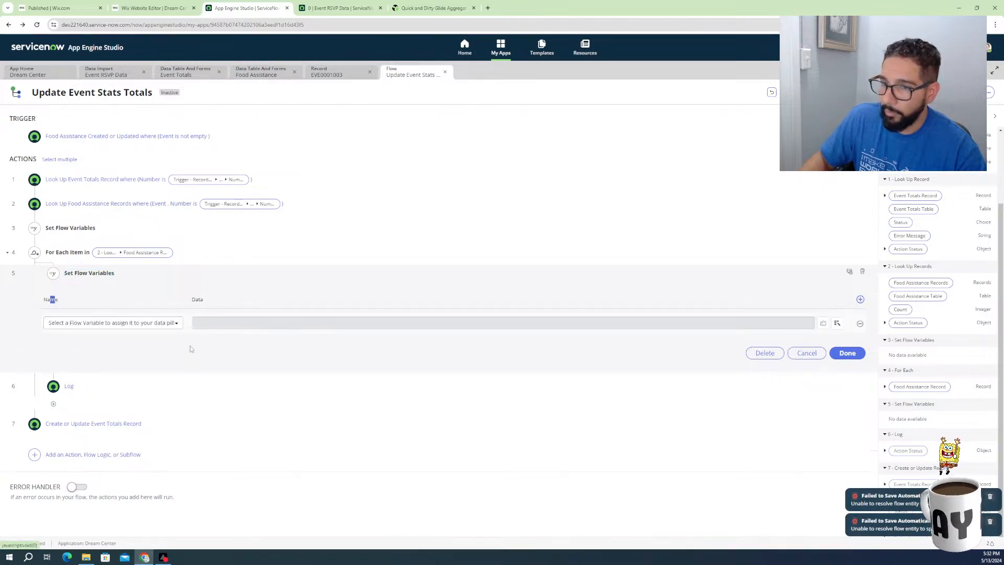
left_click(124, 323)
left_click(94, 351)
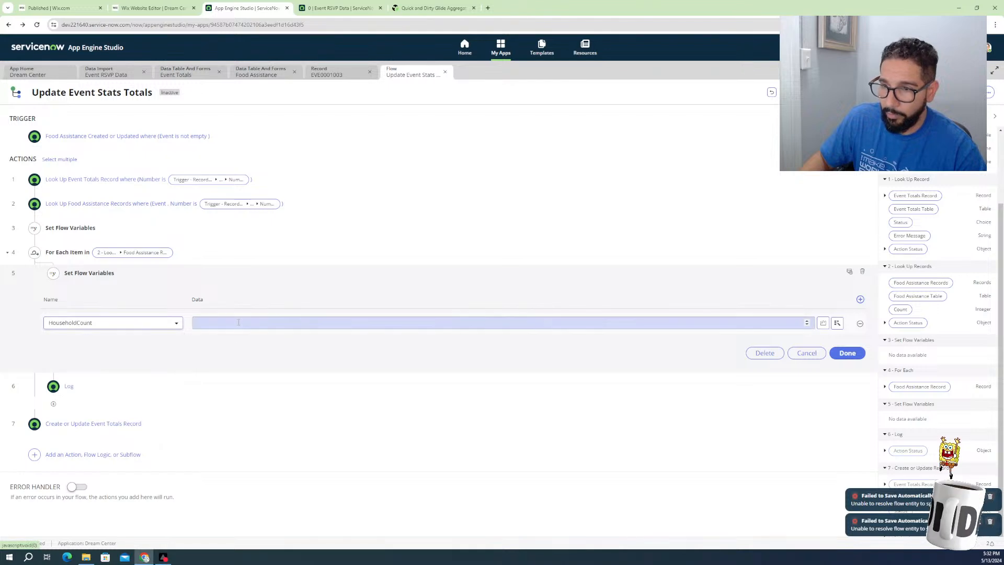
left_click(823, 324)
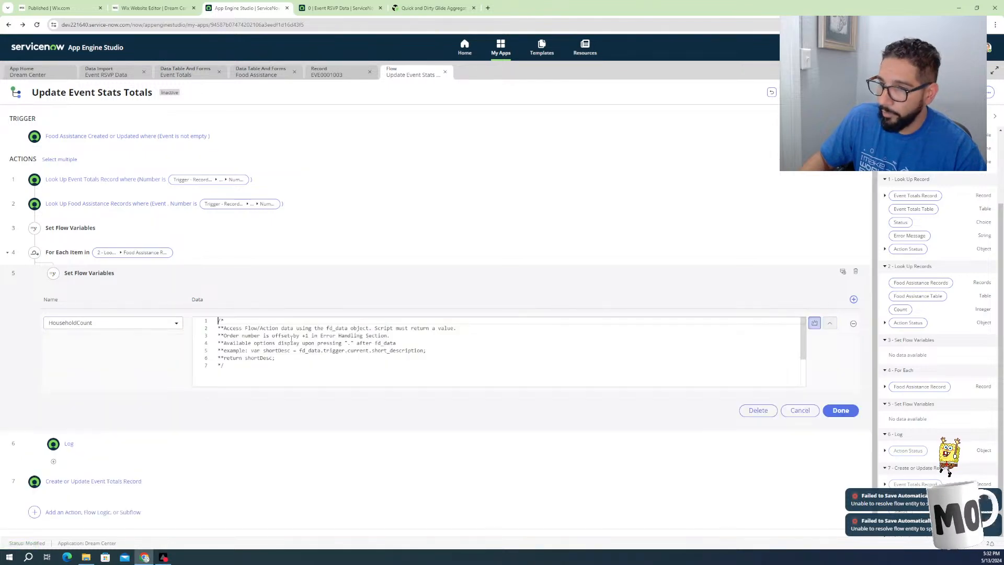
key("ctrl+a")
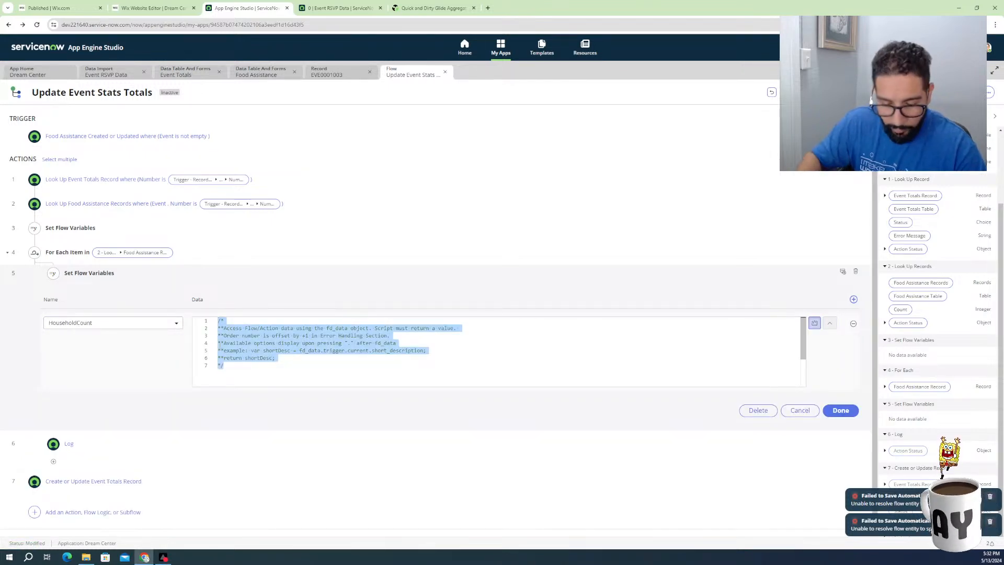
type("r")
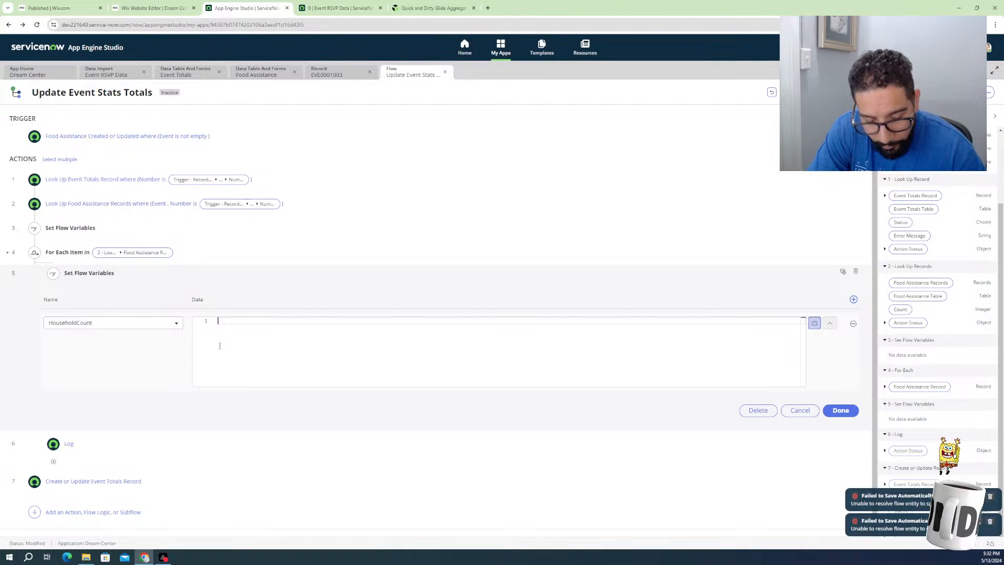
Start the script with a newCount variable assigned from fd_data.flow_var.householdcount
type("ar newCount")
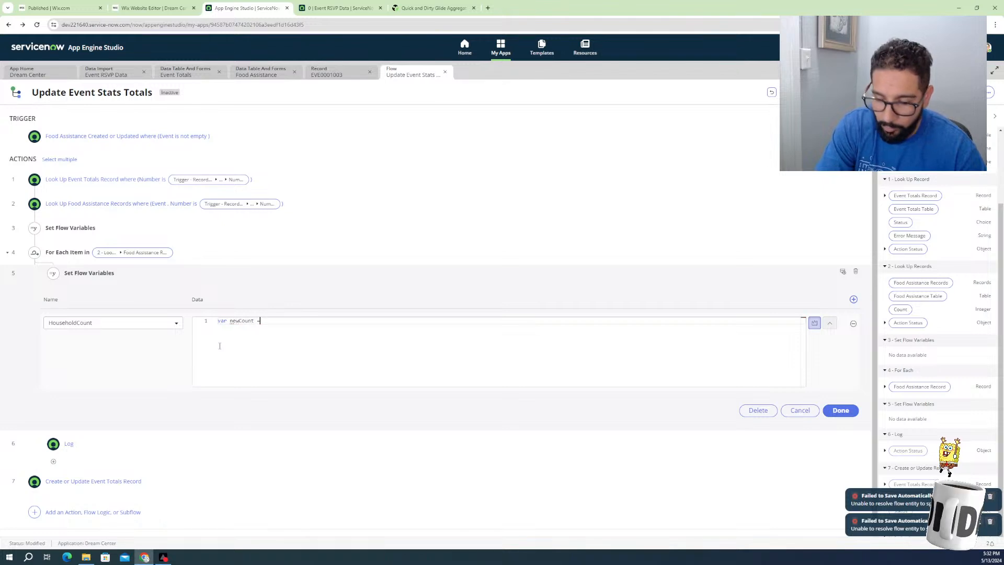
type("= f")
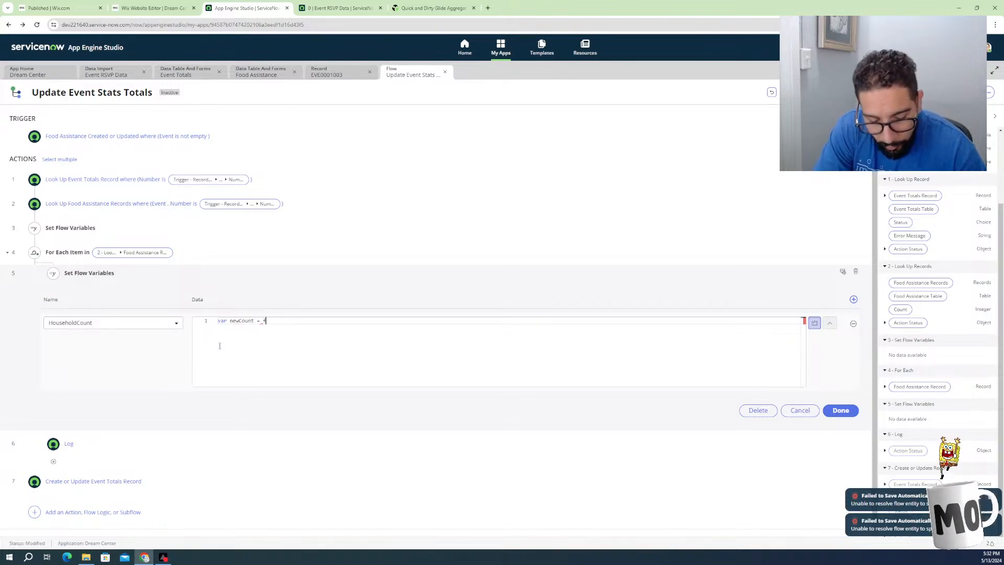
type("d")
key("Return")
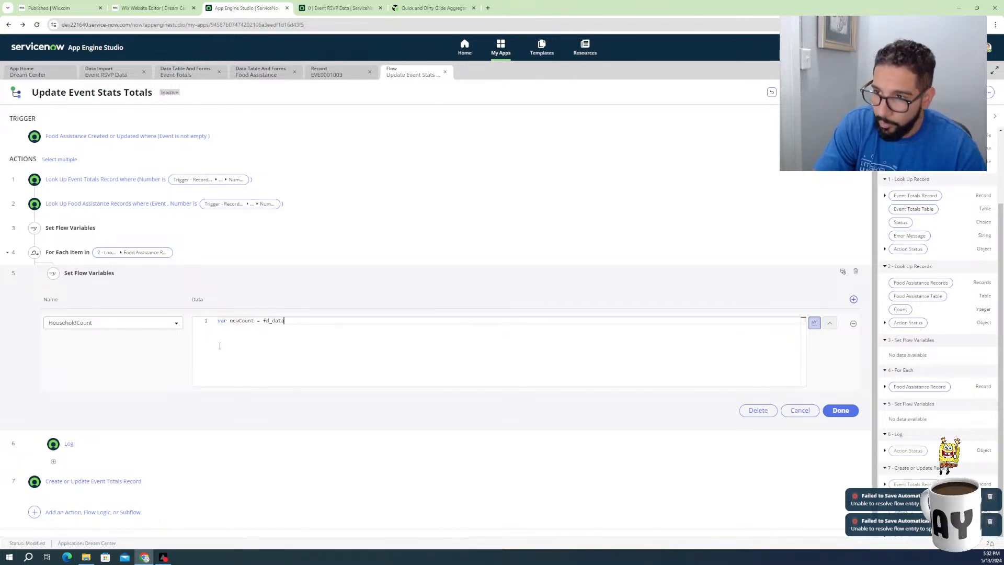
type(".")
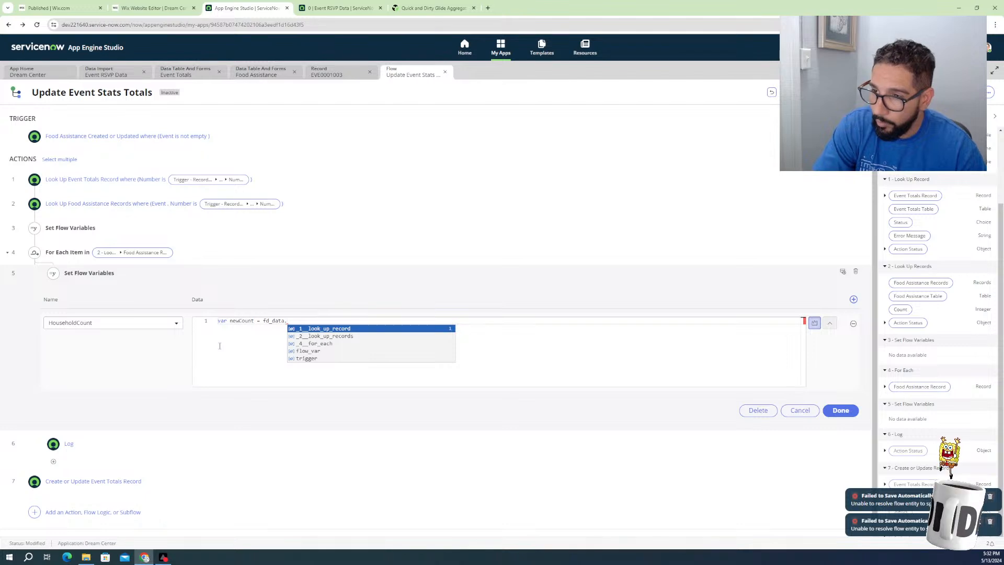
key("Down")
key("Down")
key("Down")
type(".")
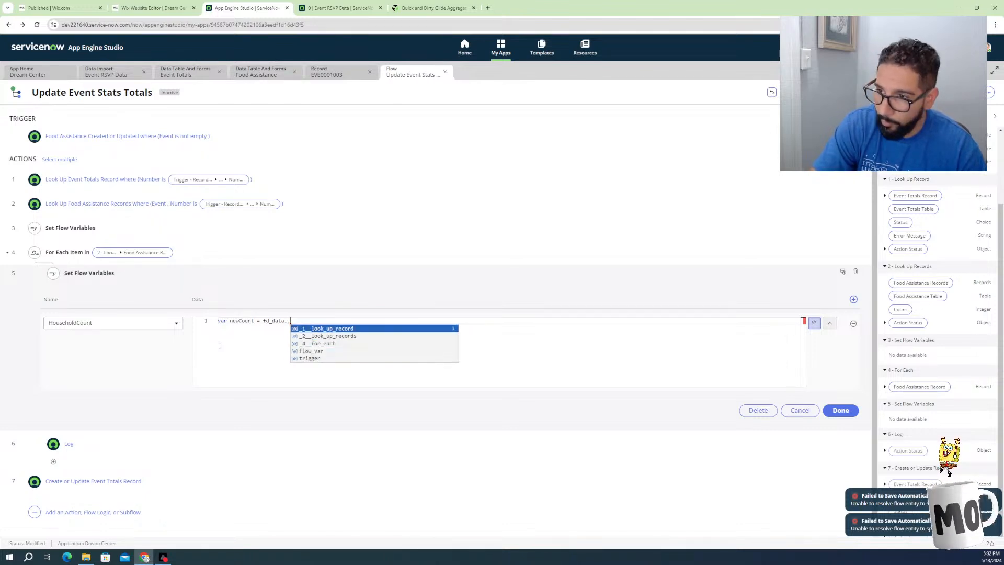
key("Down")
key("Down")
key("Down")
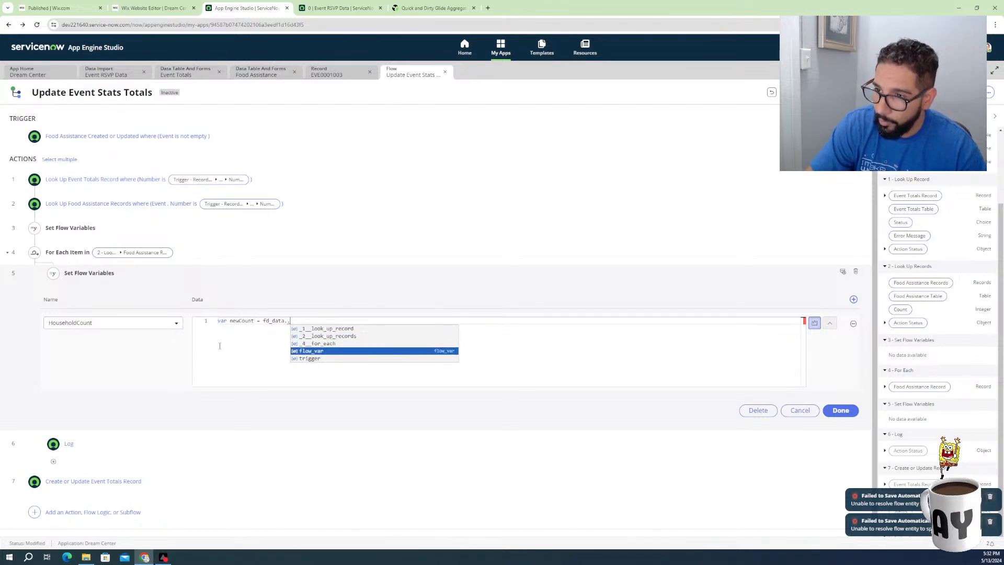
key("BackSpace")
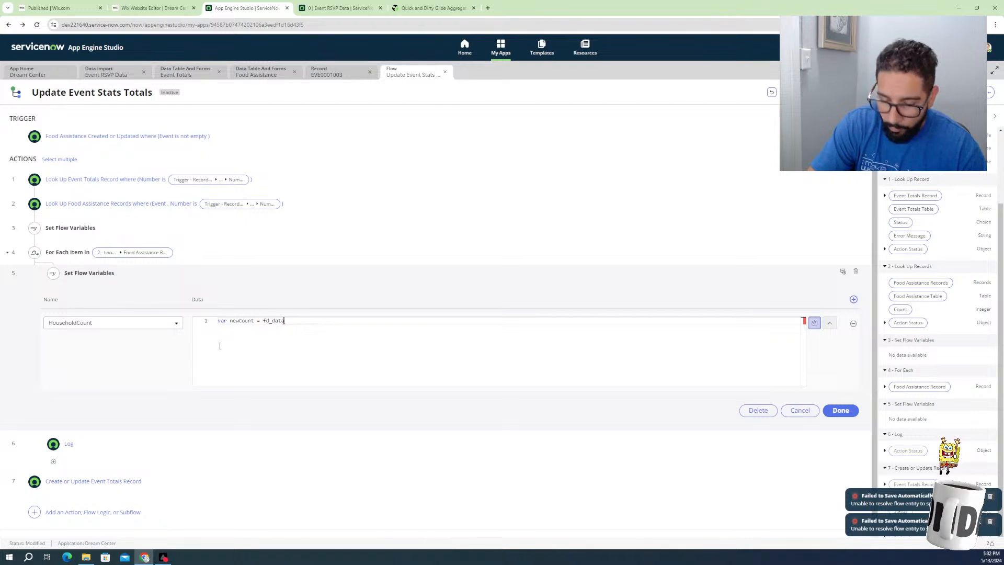
type(".fl")
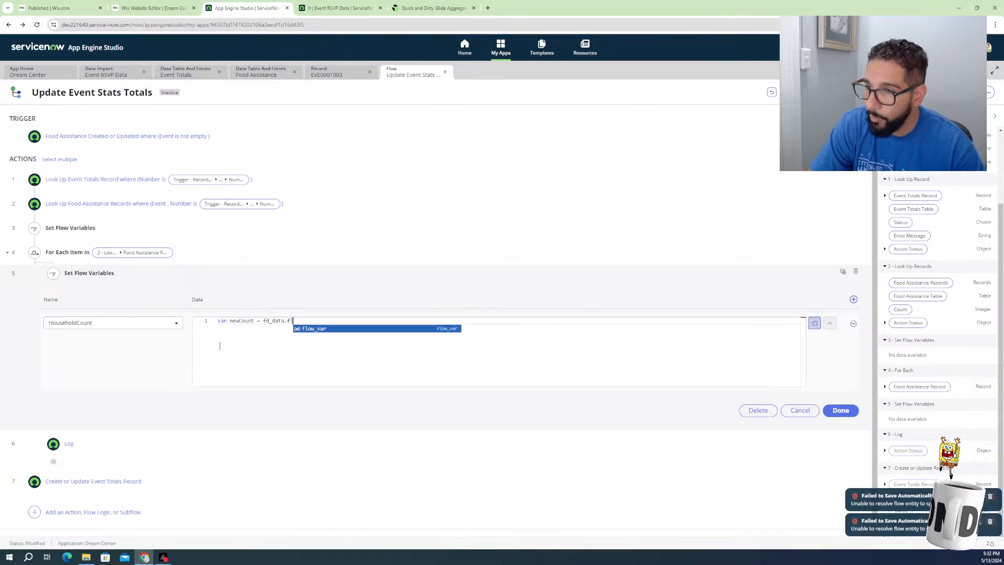
key("Return")
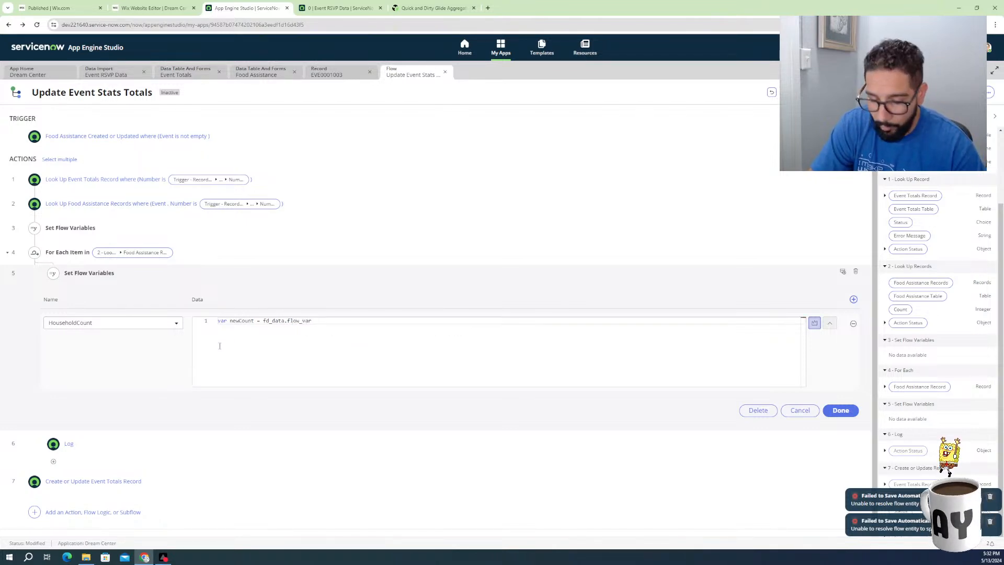
type(".")
key("Return")
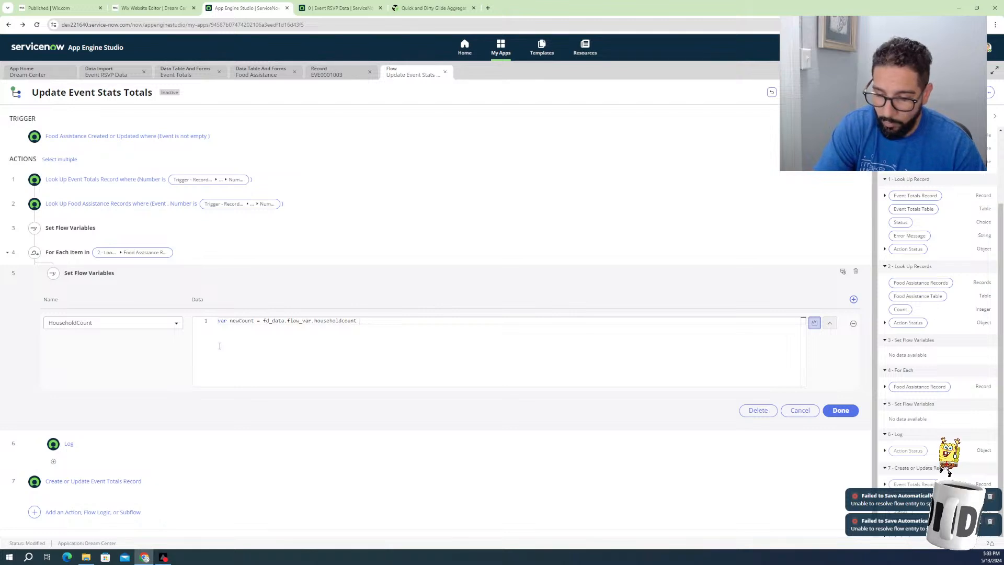
Extend the newCount expression by adding fd_data._4__for_each.item.household_size
type("+")
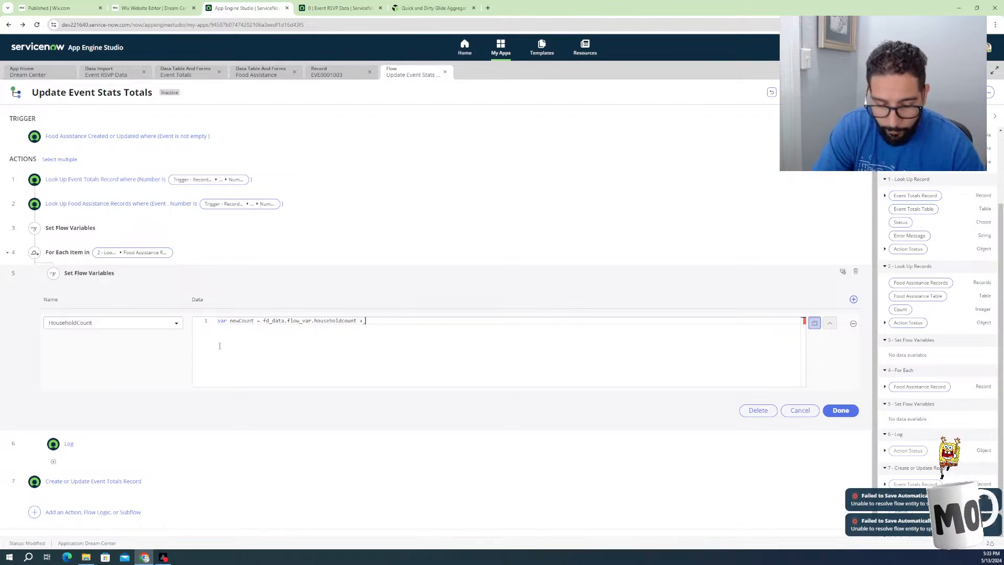
type(" fd")
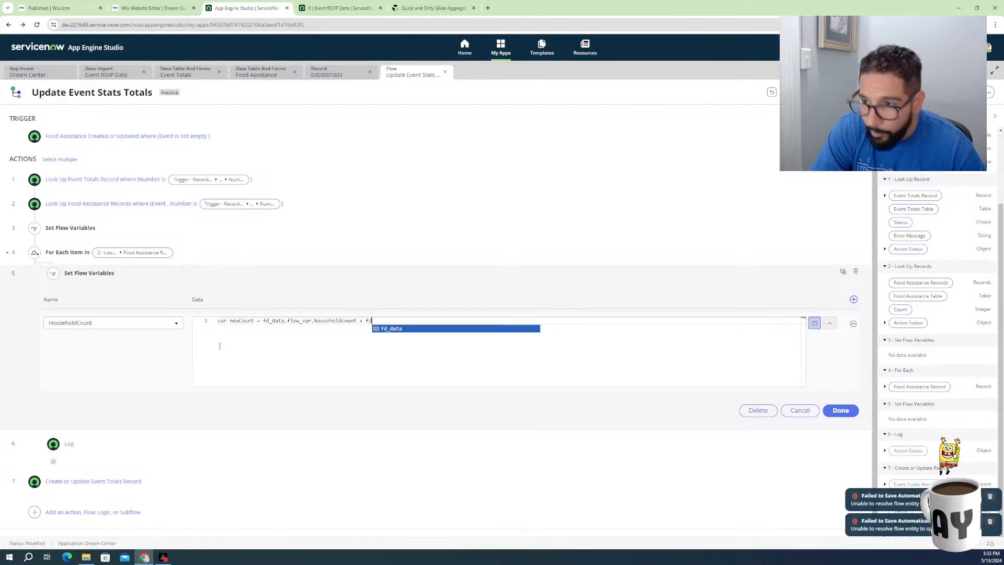
key("Return")
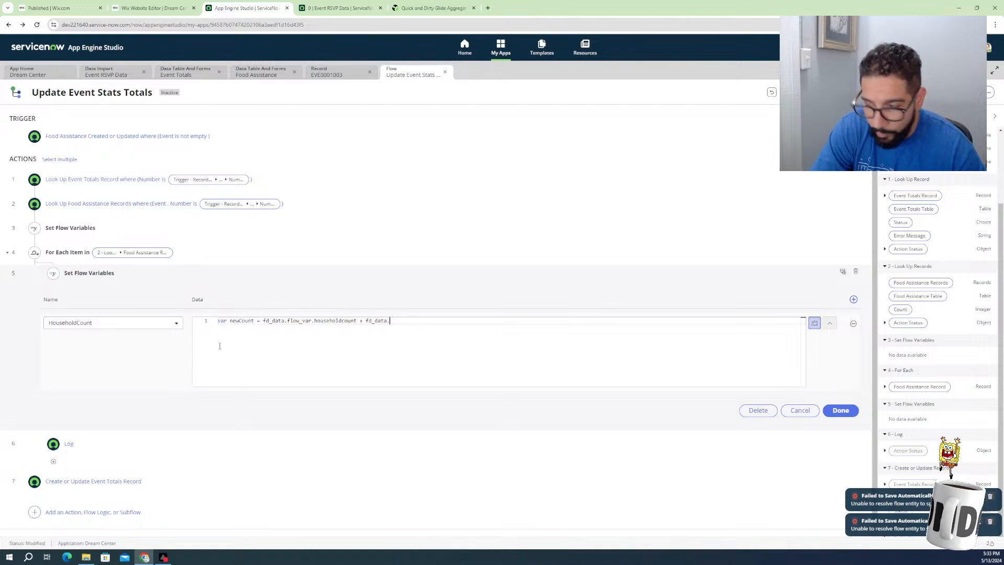
key("Down")
key("Down")
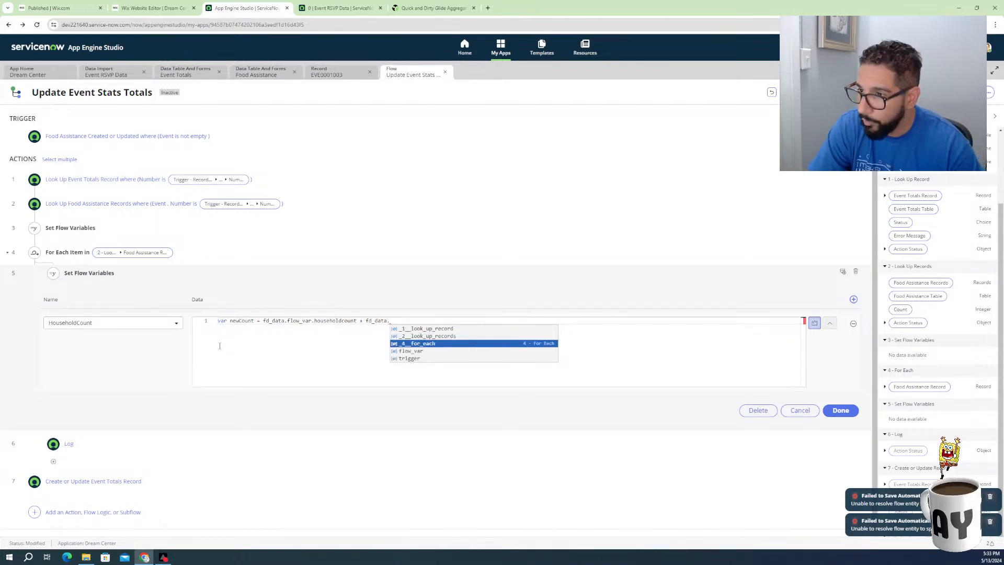
key("Return")
type(".")
key("Return")
type(".item.")
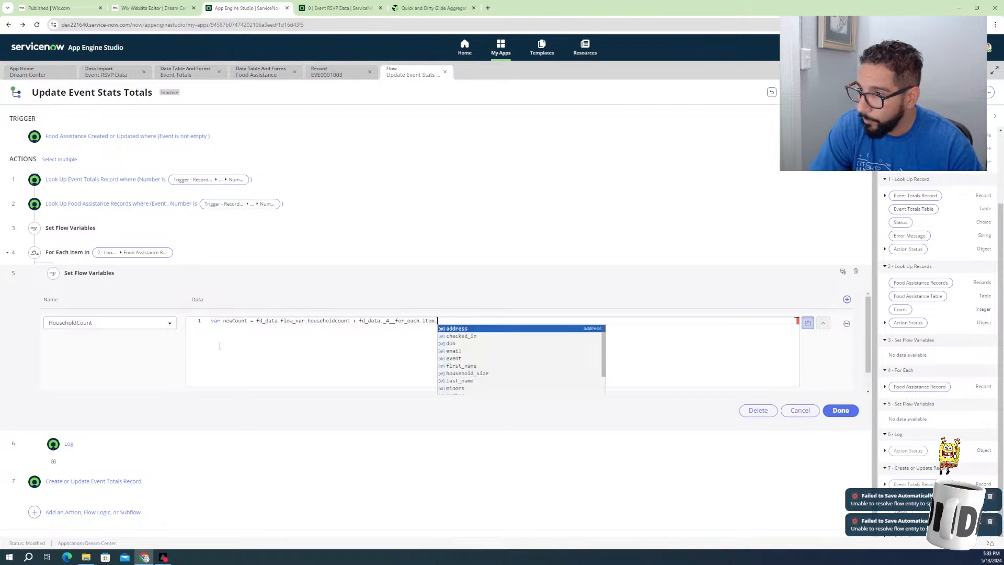
type("ho")
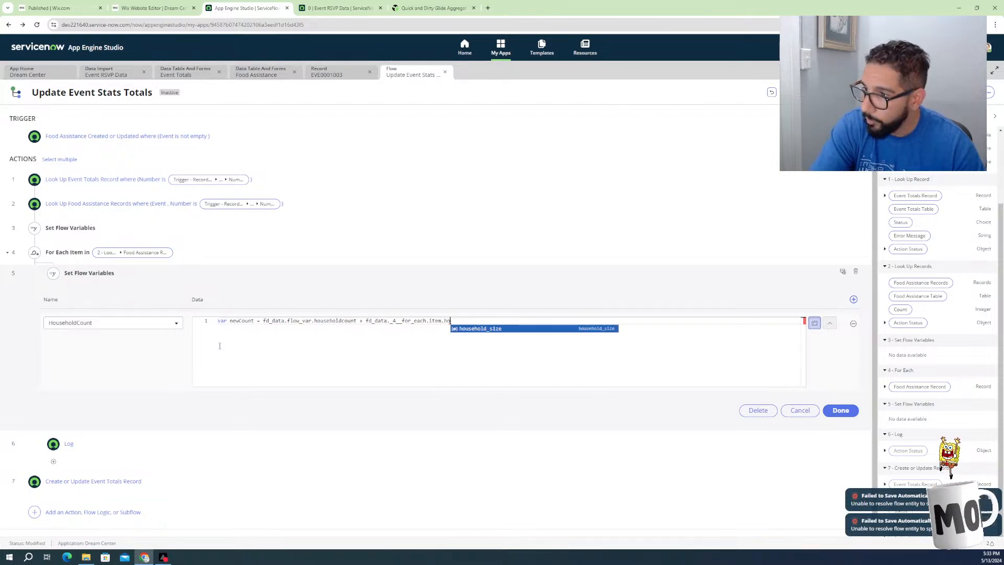
key("Return")
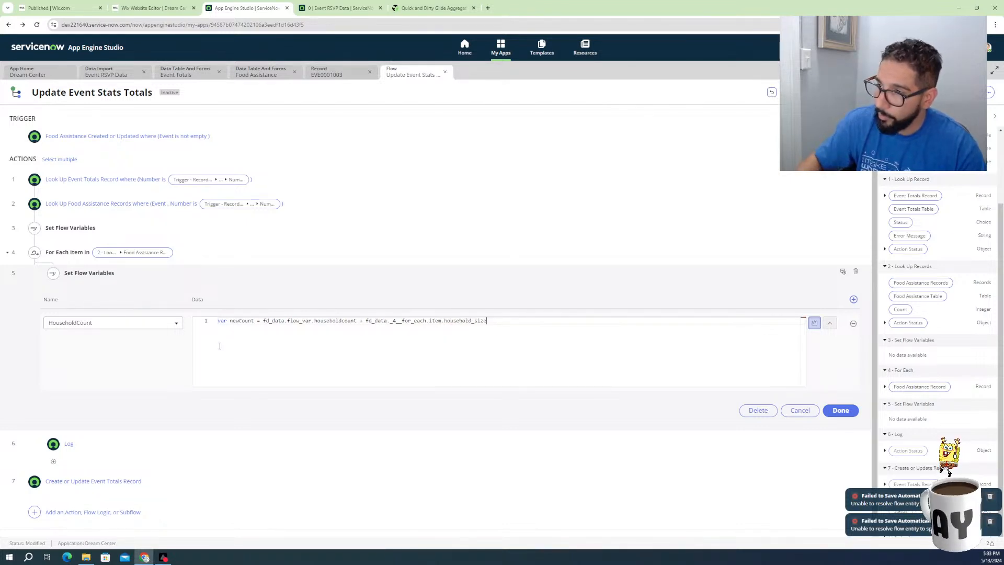
Add a return newCount statement below the sum, separated by a blank line
key("Return")
key("Return")
type("retur")
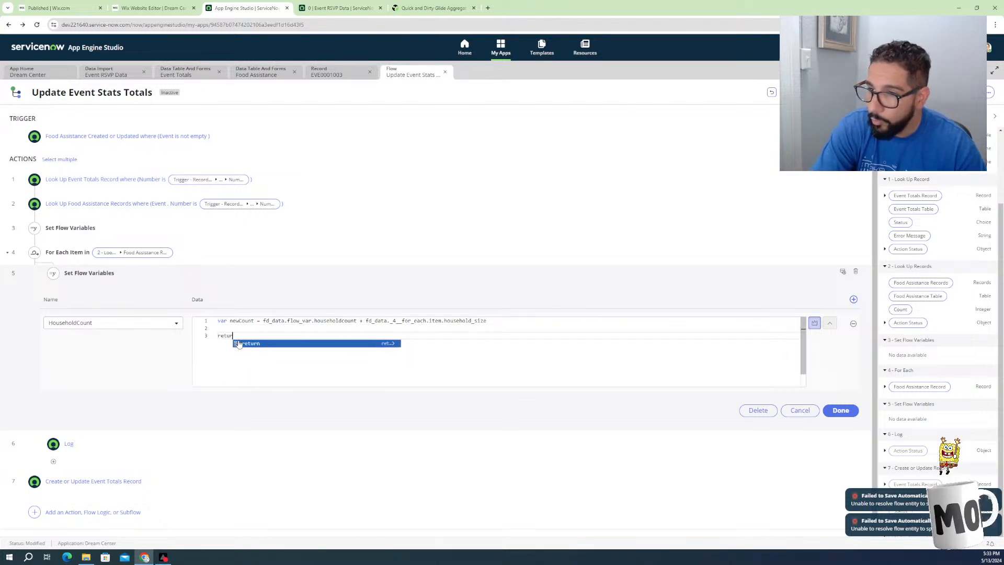
type("n new")
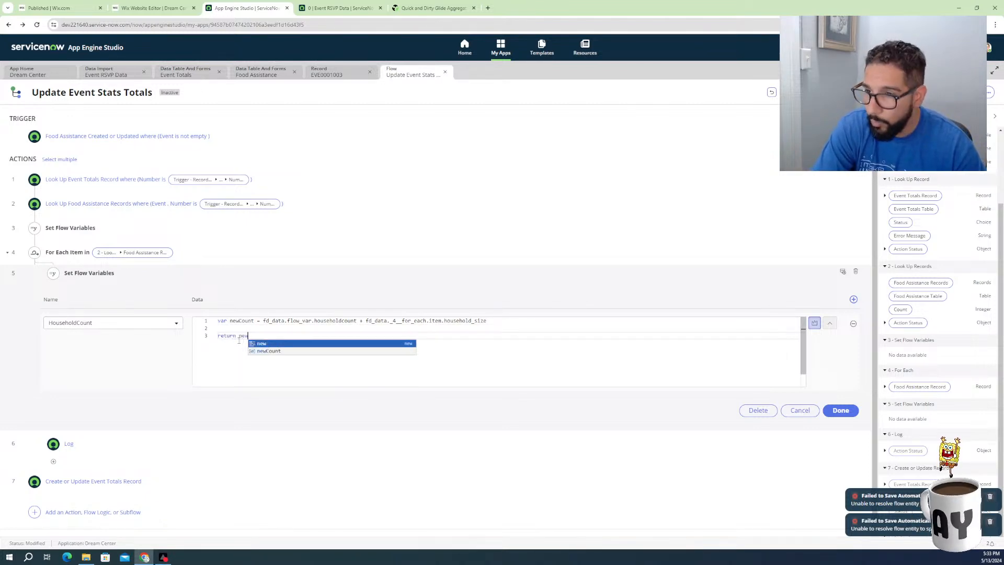
type("Count")
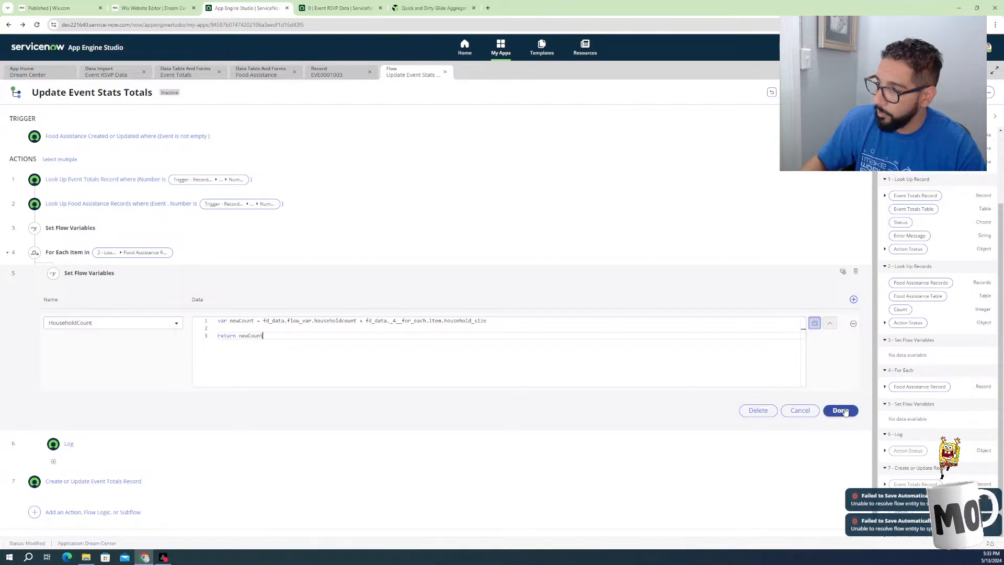
Finish the loop's Set Flow Variables script and set the Log action's message to the HouseholdCount flow variable
left_click(841, 412)
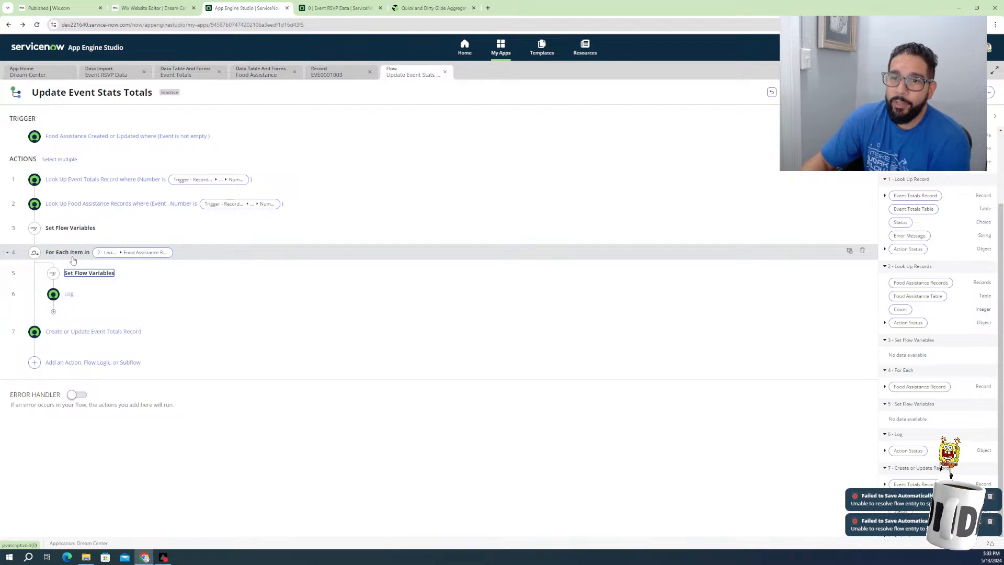
left_click(70, 294)
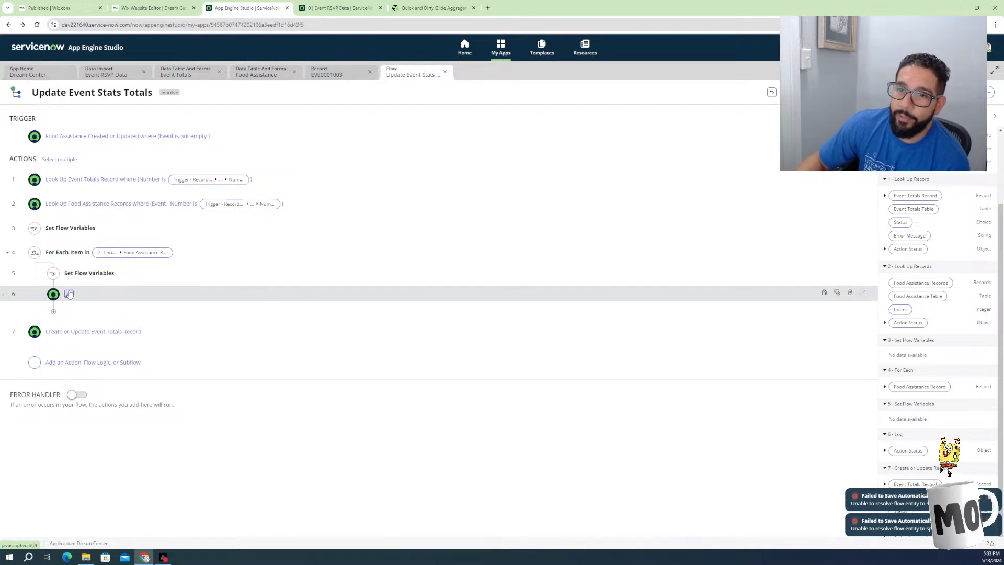
left_click(128, 347)
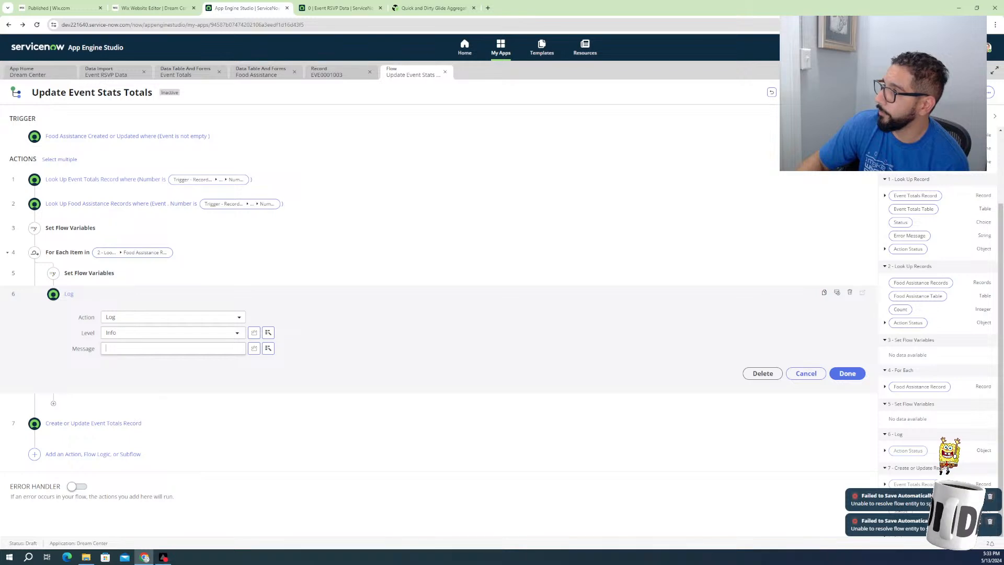
scroll(936, 324, "up", 2)
left_click_drag(913, 148, 145, 350)
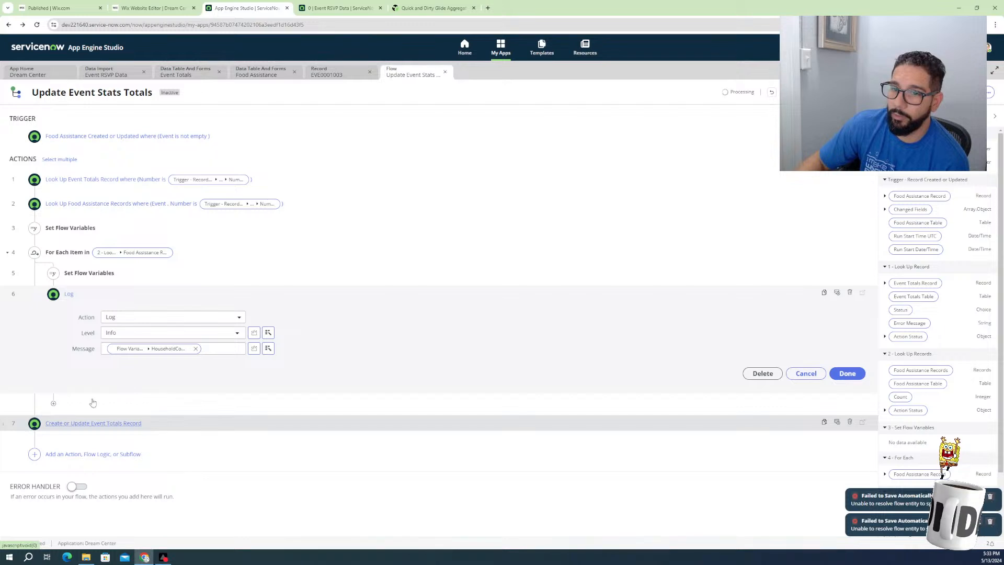
Map Household Totals in the Create or Update Event Totals Record action to the HouseholdCount flow variable
left_click(90, 423)
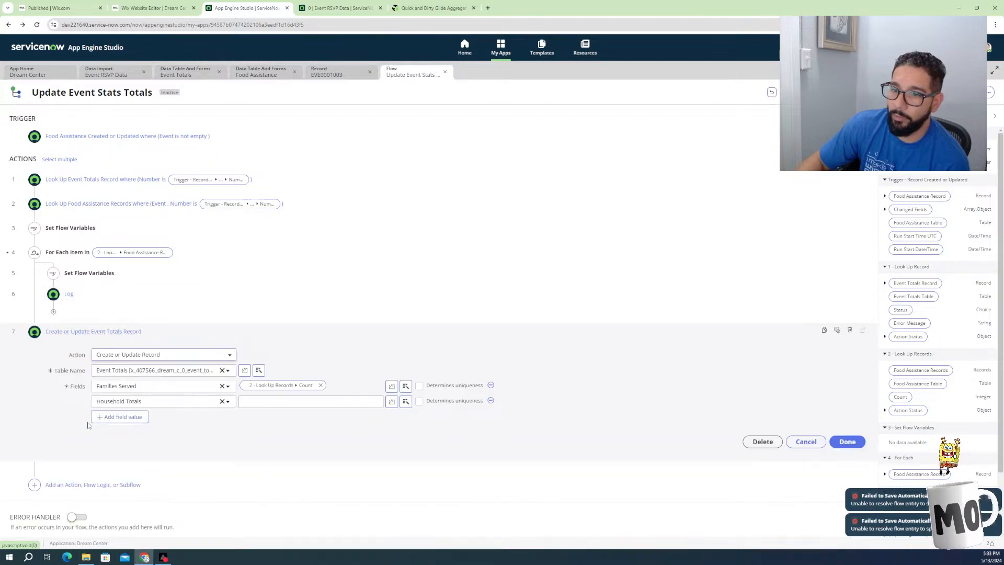
left_click_drag(918, 149, 314, 401)
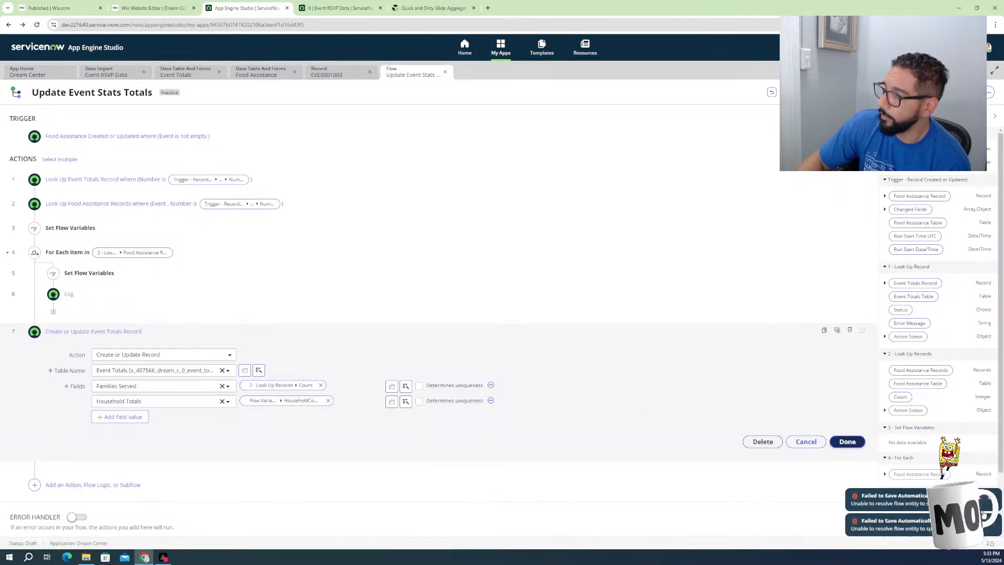
left_click(847, 442)
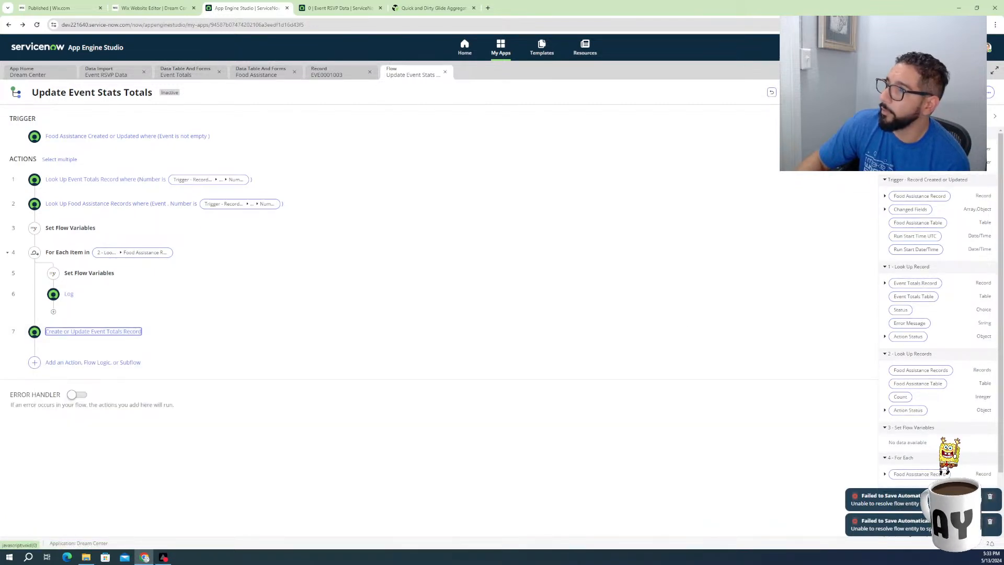
Start a flow test and copy record number FOOD0001124 from the Food Assistance table for it
left_click(883, 92)
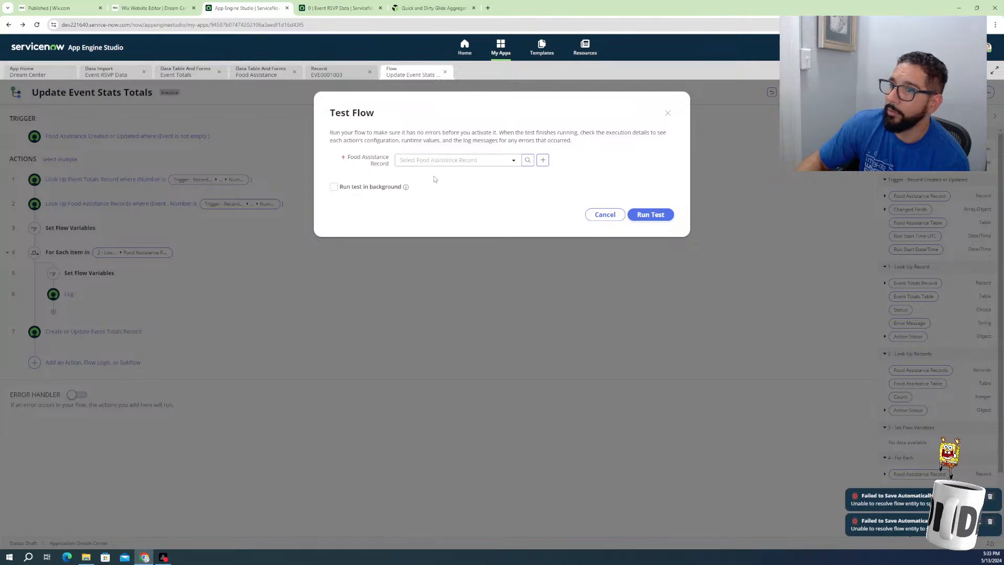
left_click(446, 162)
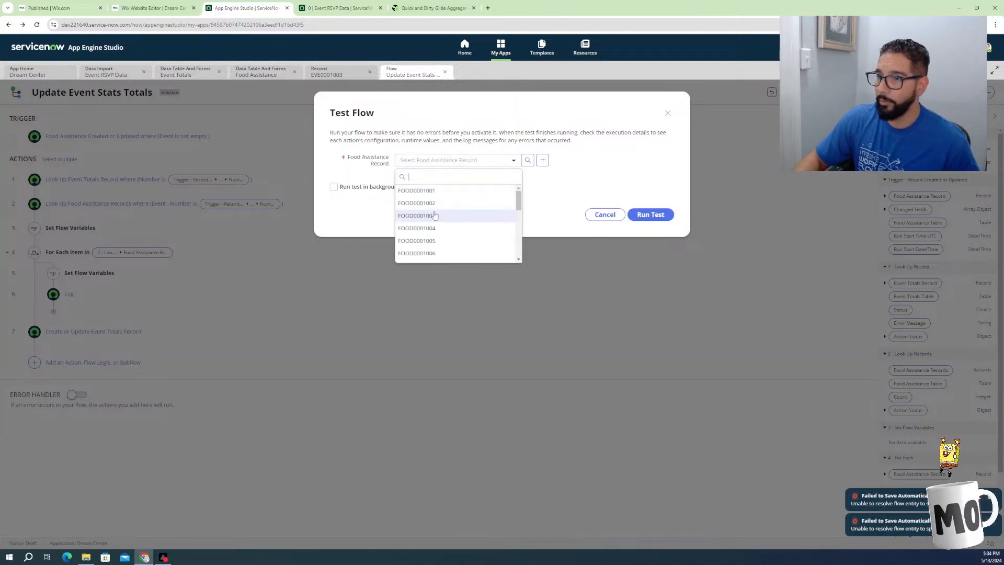
left_click(112, 73)
left_click(190, 78)
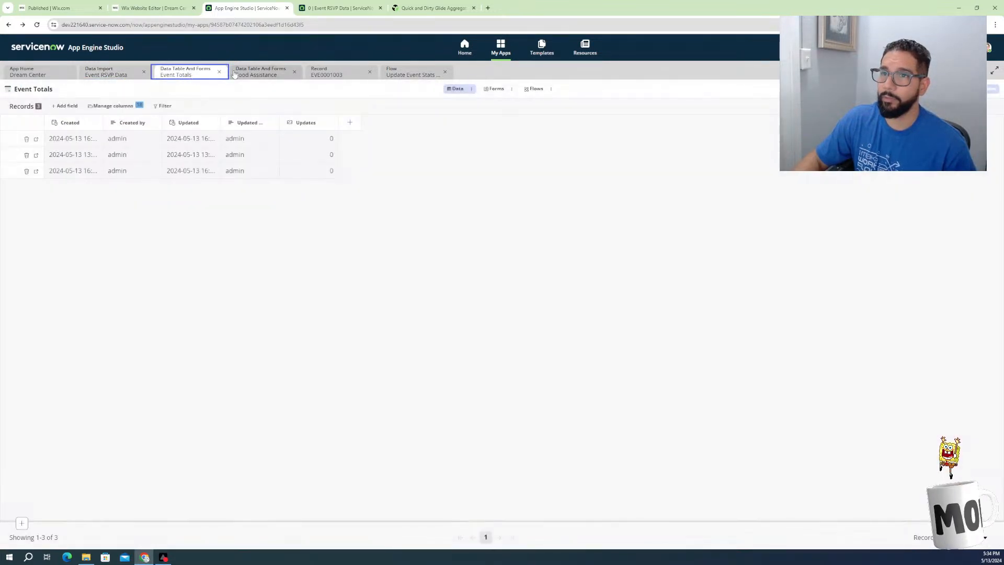
left_click(263, 71)
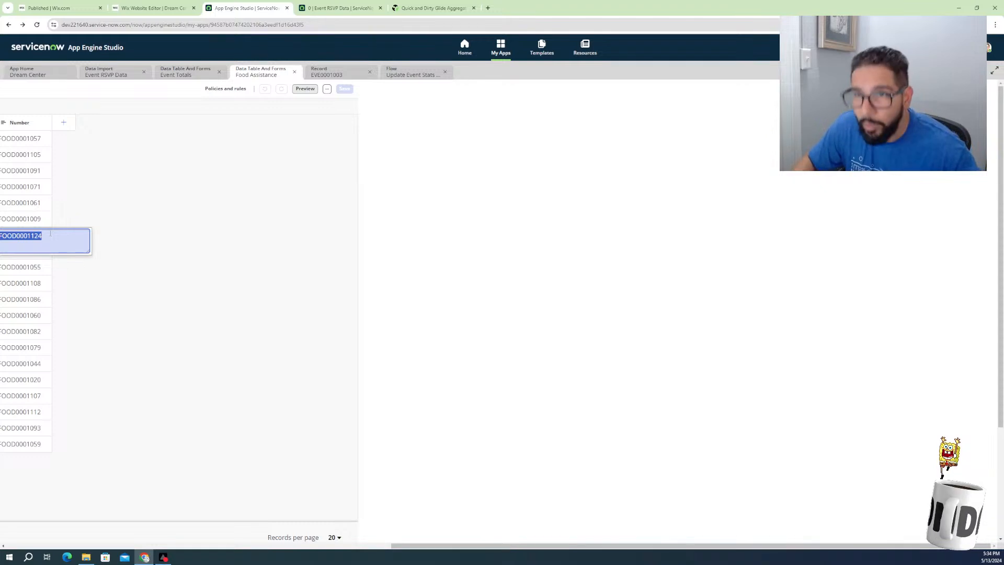
left_click(356, 74)
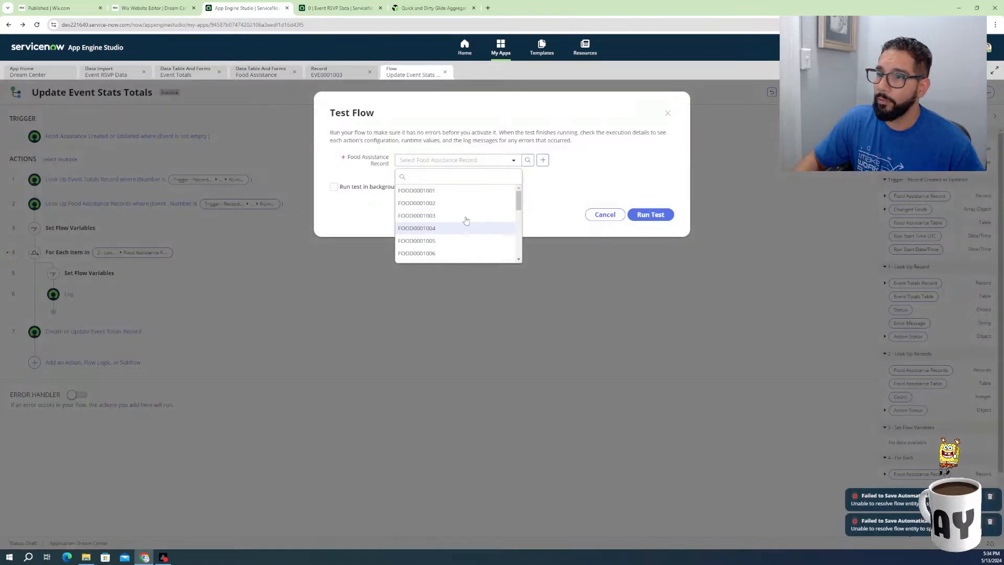
Choose FOOD0001124 as the test's Food Assistance record and run the test
left_click(450, 178)
key("ctrl+v")
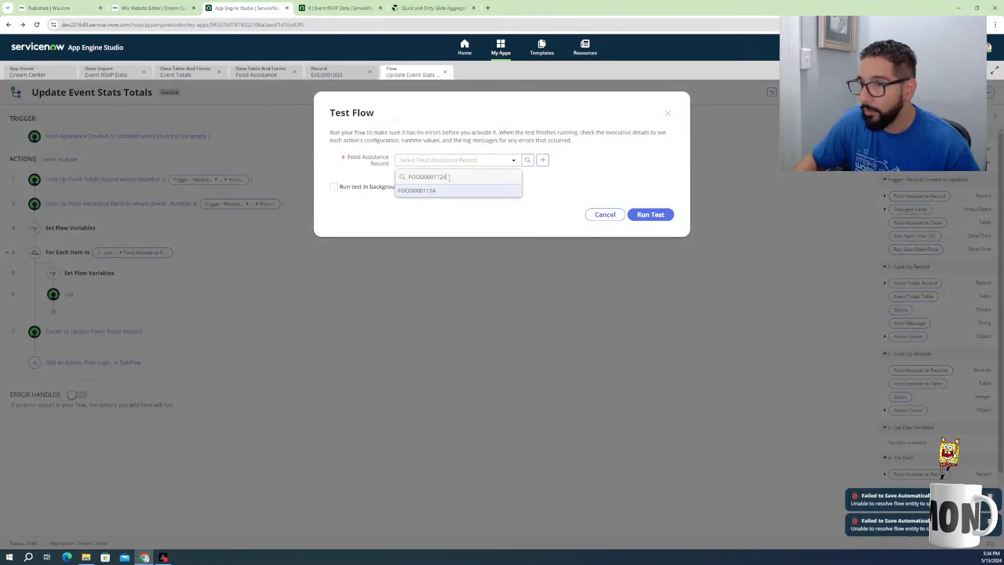
left_click(550, 199)
left_click(475, 164)
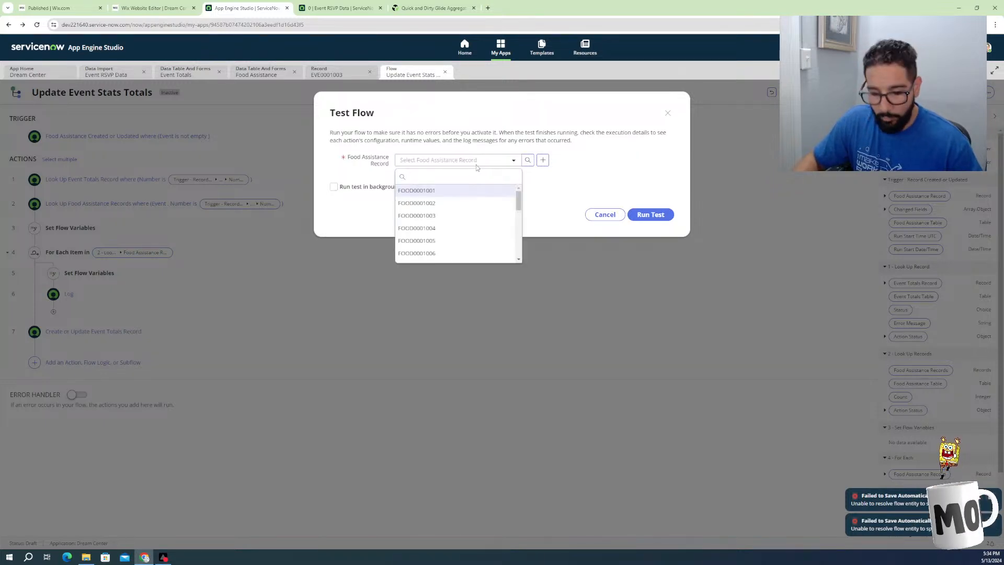
type("FOOD0001124")
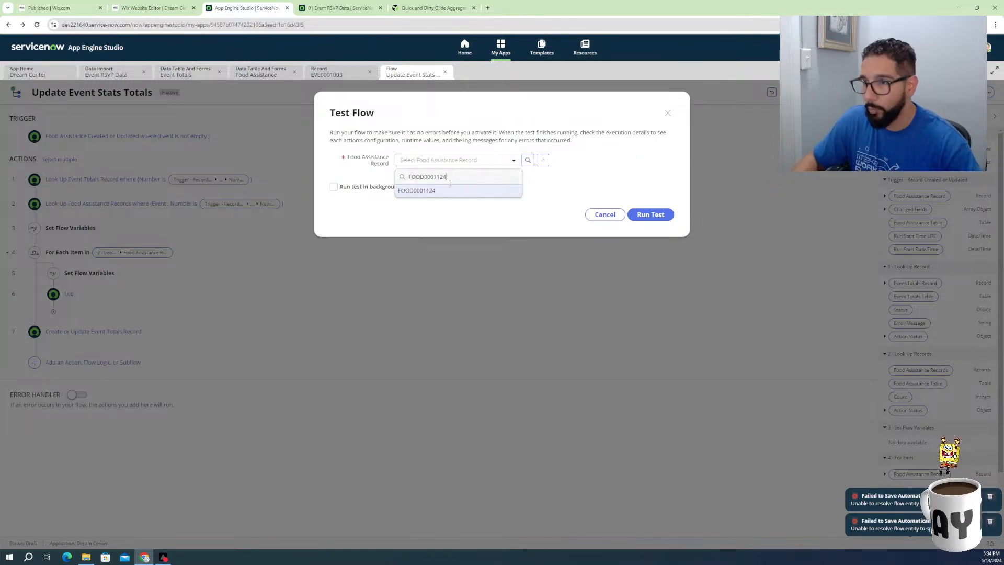
left_click(433, 190)
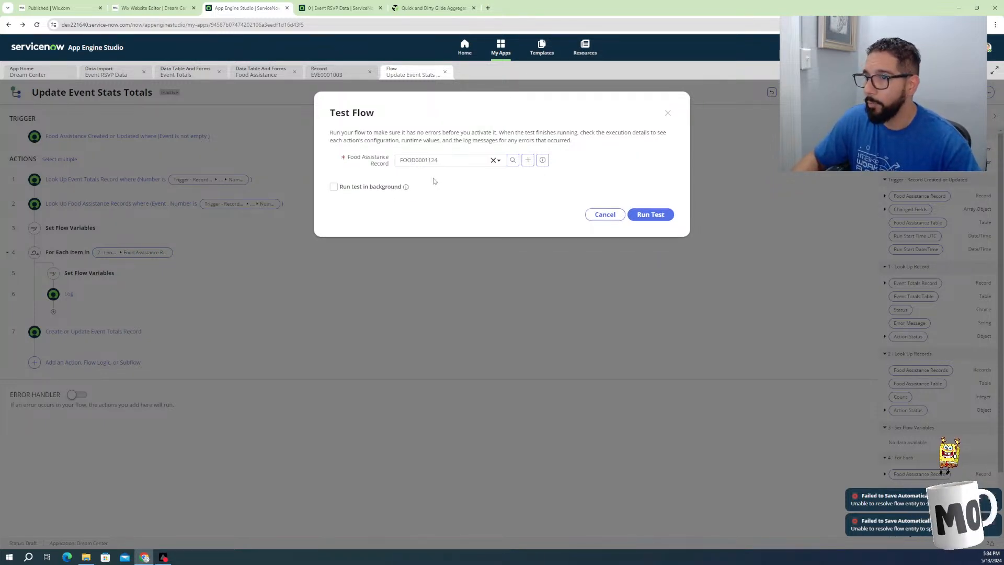
left_click(638, 214)
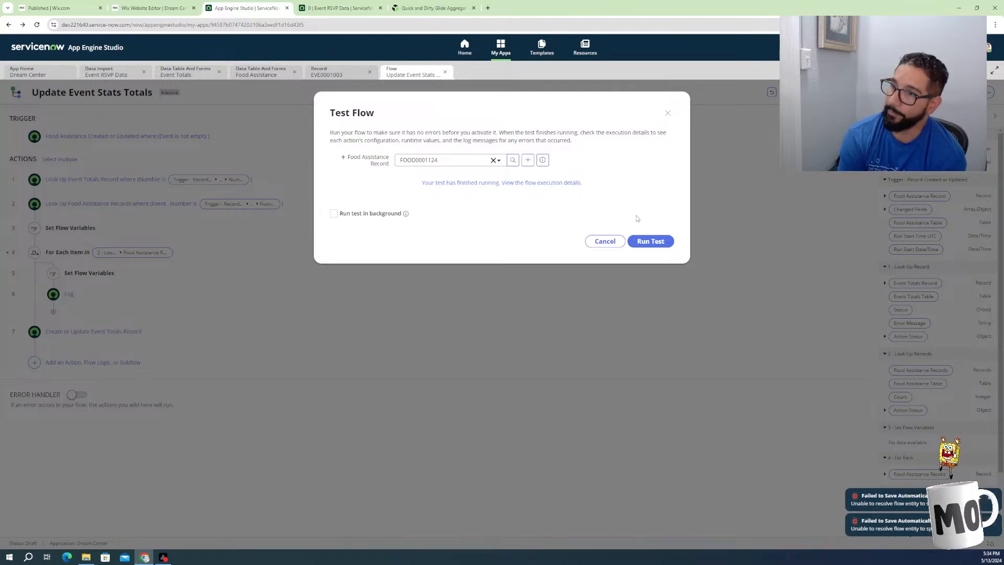
Open the flow execution details and examine the runtime message of the Log action inside the loop
left_click(508, 184)
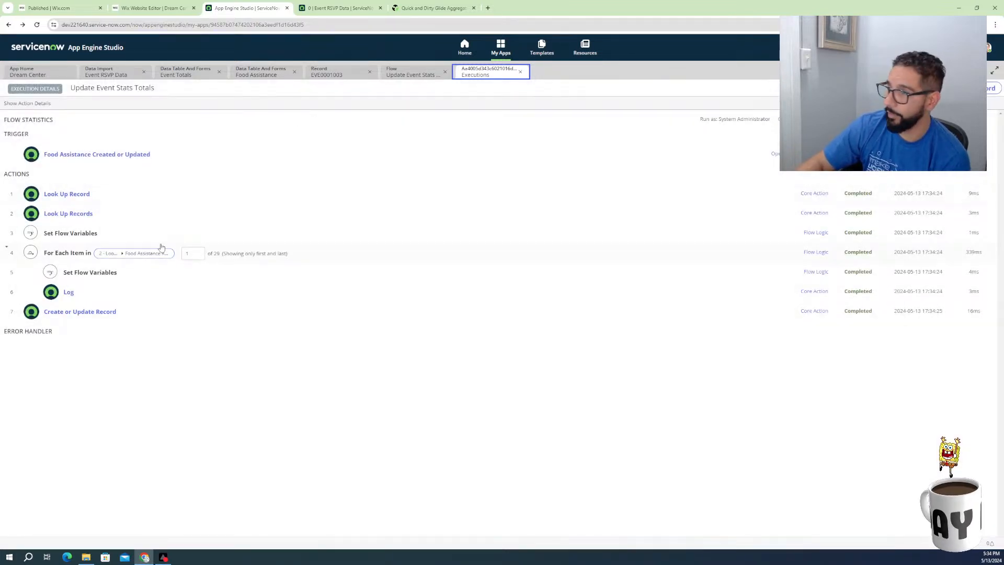
left_click(71, 295)
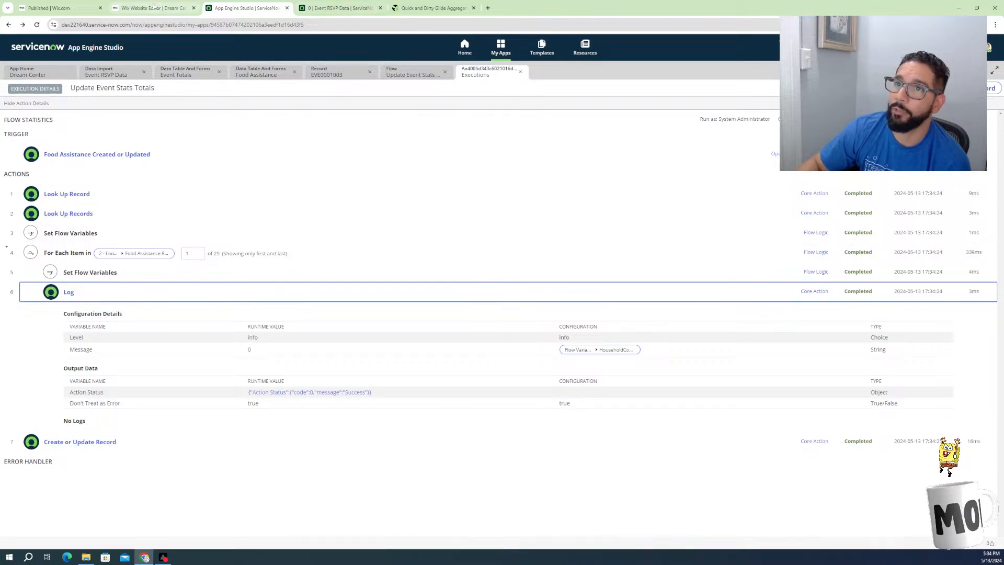
left_click(157, 9)
left_click(321, 9)
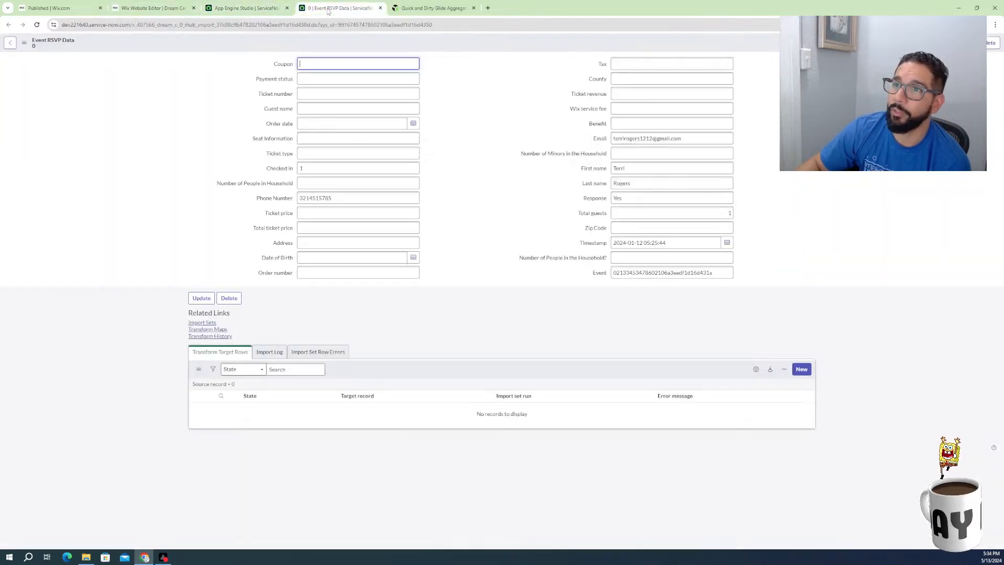
left_click(256, 8)
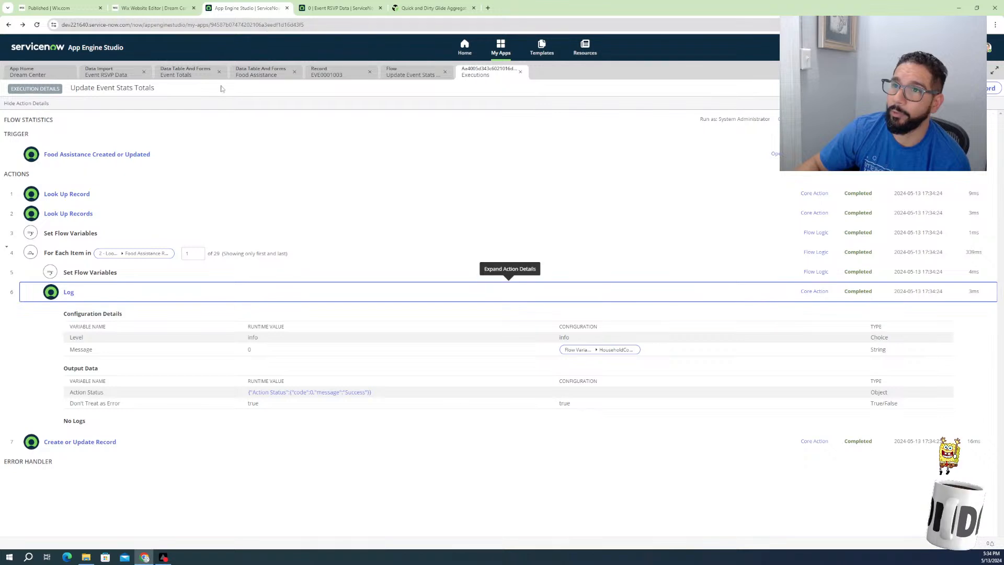
Close the EVE0001003 record and the flow's test dialog, and return to the Food Assistance table
left_click(114, 72)
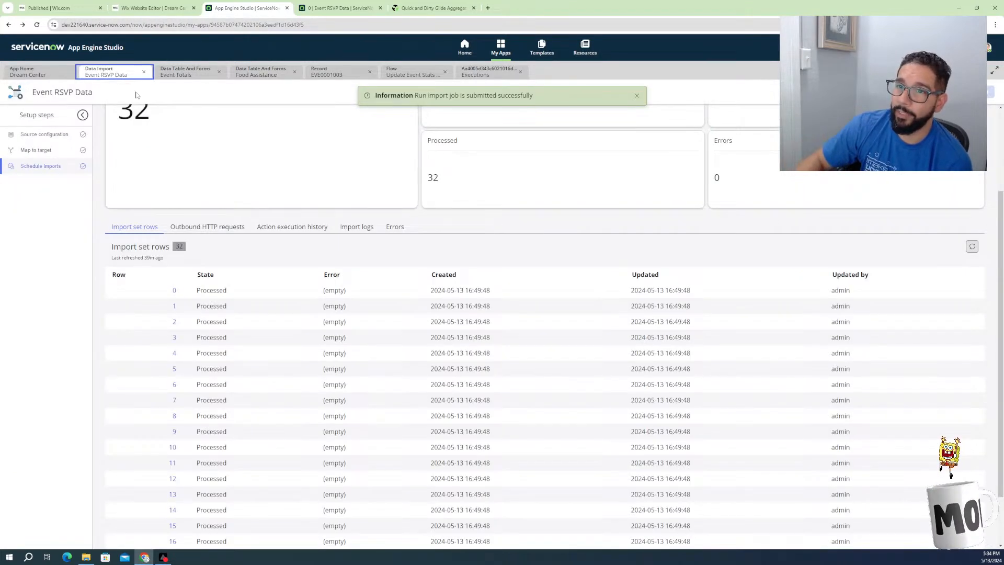
left_click(190, 74)
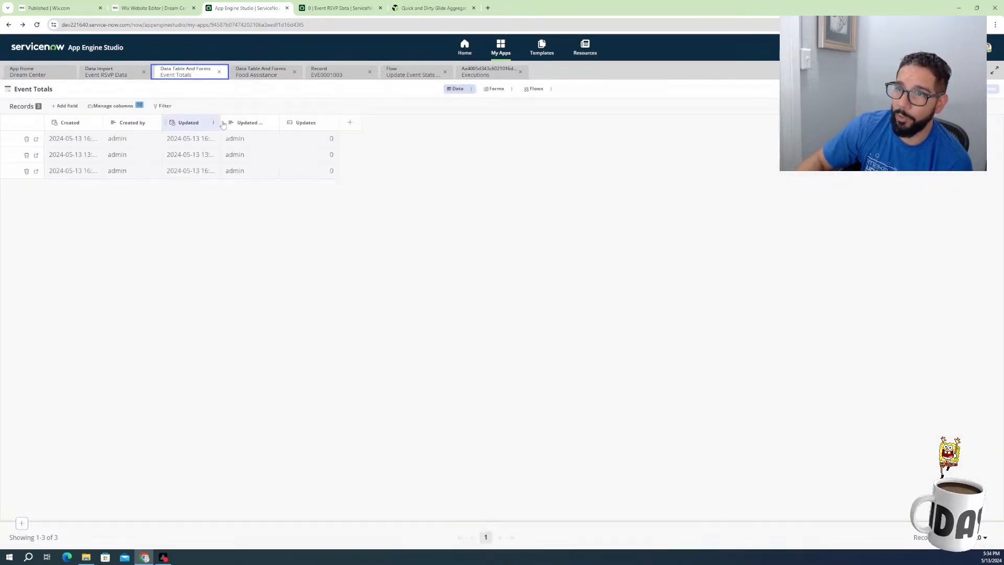
left_click(263, 73)
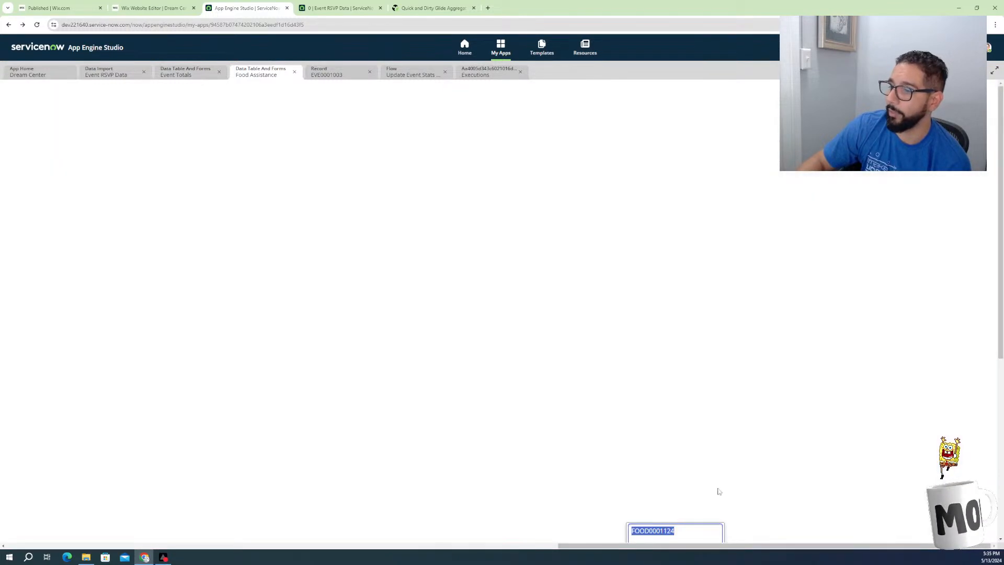
left_click(596, 412)
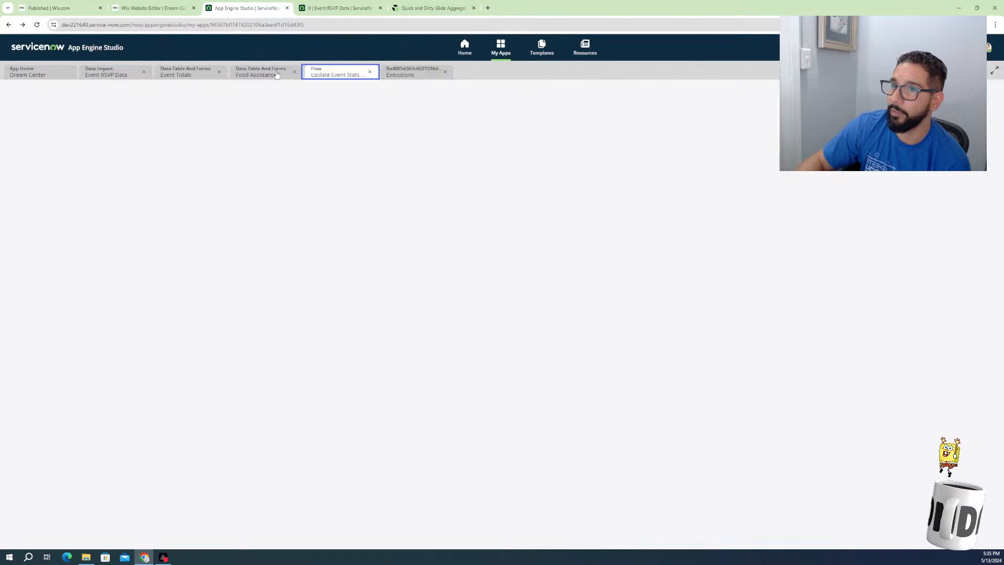
left_click(370, 72)
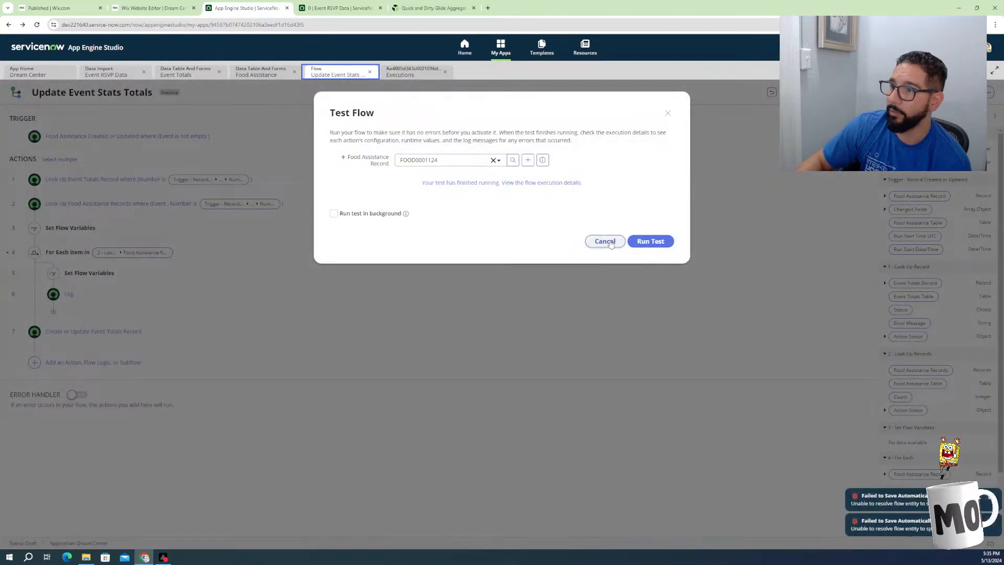
left_click(335, 76)
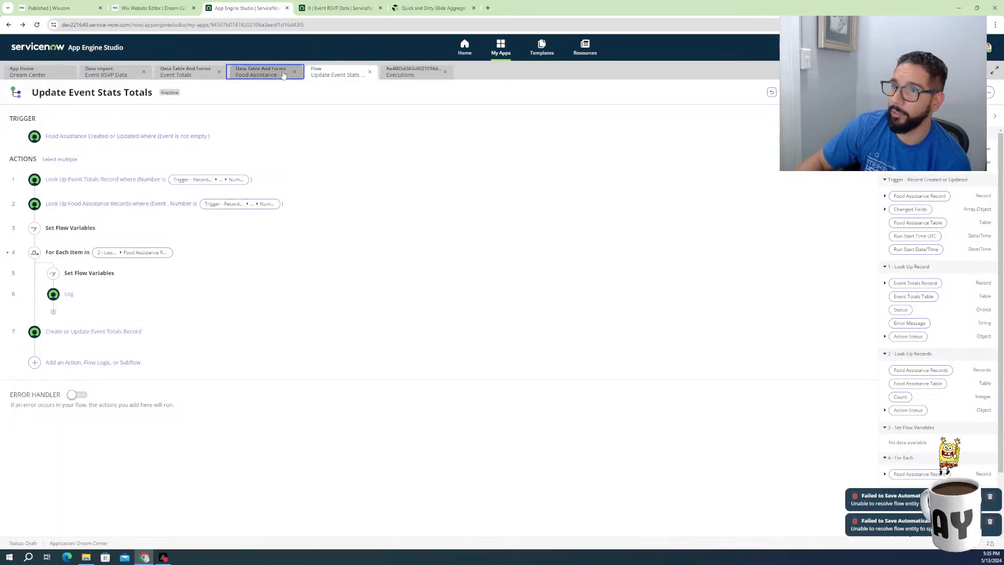
left_click(280, 74)
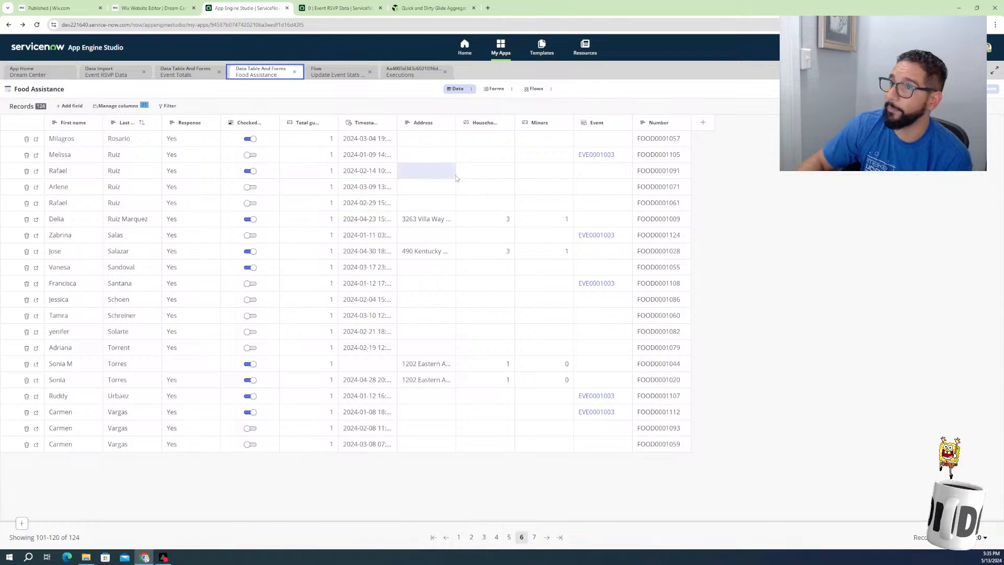
Set the household size to 2 for FOOD0001105, 5 for FOOD0001108 and 4 for FOOD0001124
left_click(486, 154)
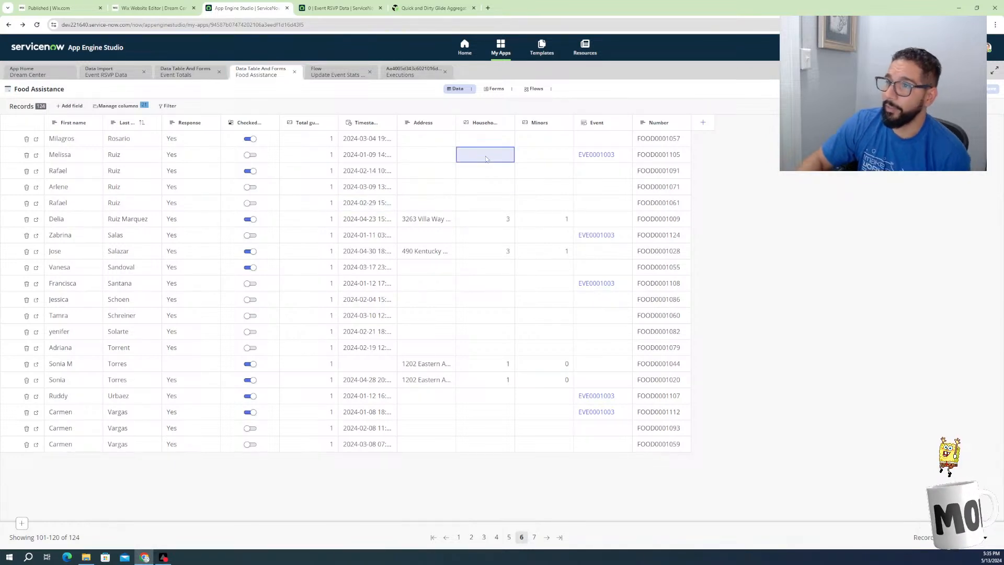
left_click(486, 155)
type("2")
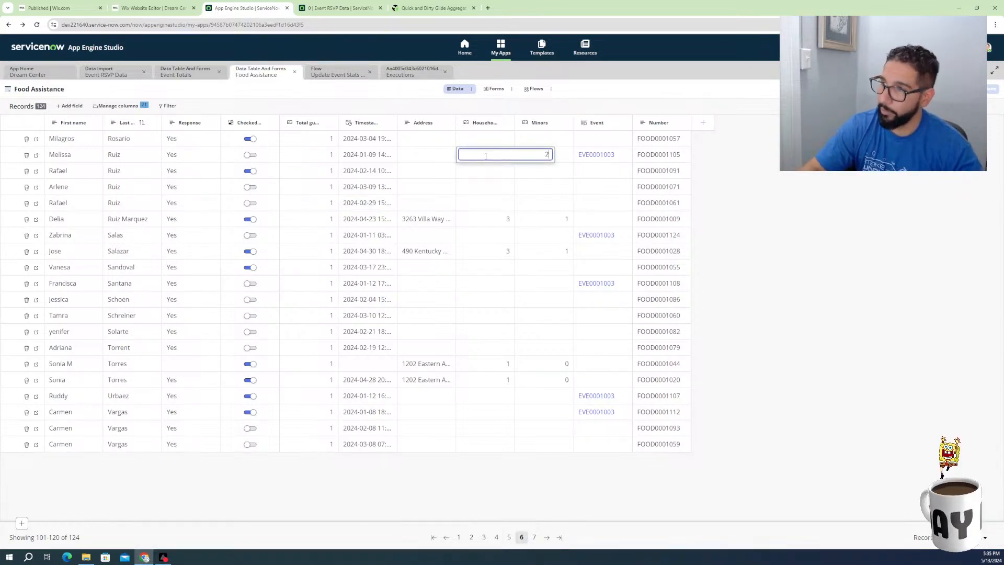
left_click(494, 281)
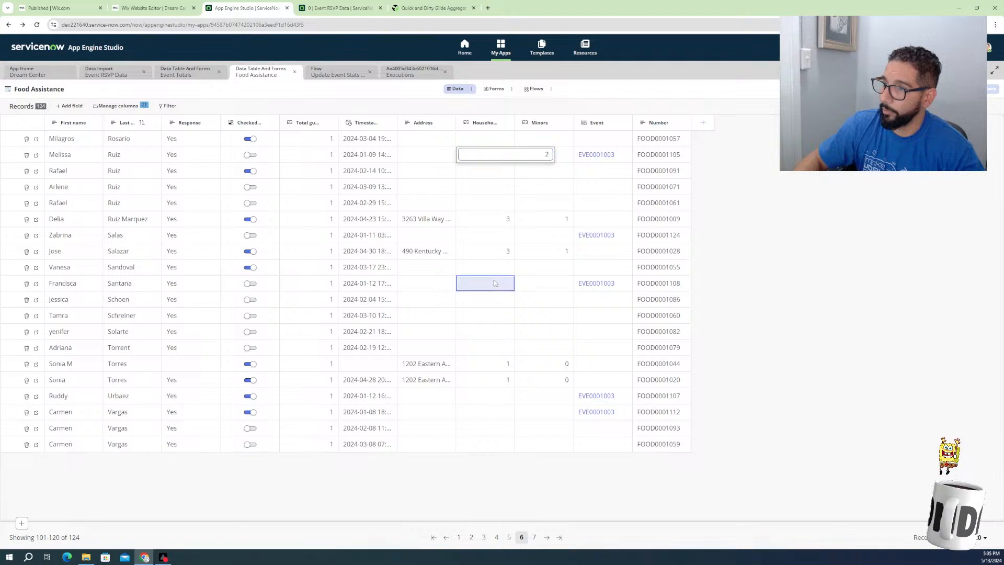
left_click(494, 282)
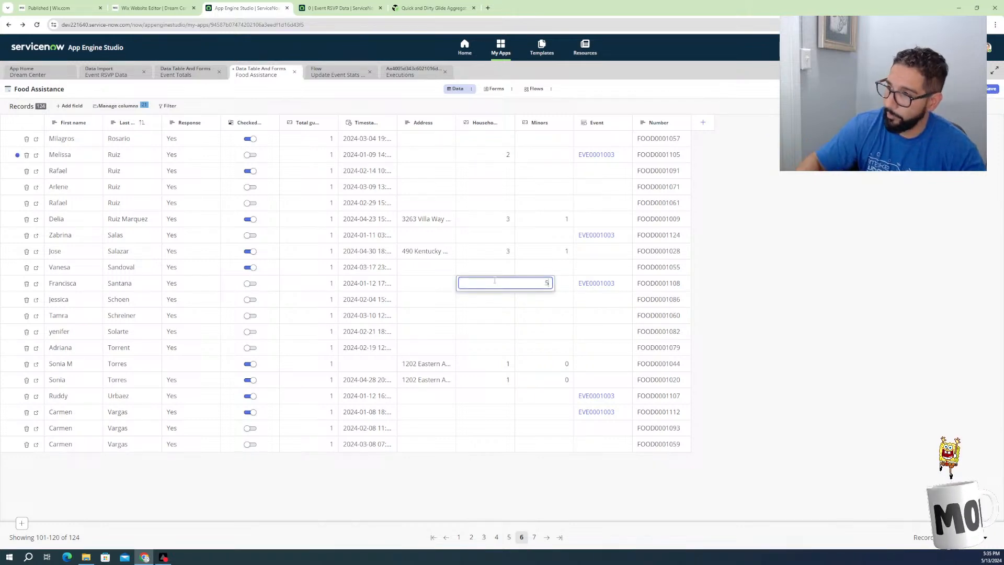
left_click(501, 239)
left_click(501, 240)
type("4")
Set the household size to 6 for FOOD0001107 and 7 for FOOD0001112
left_click(503, 396)
left_click(504, 396)
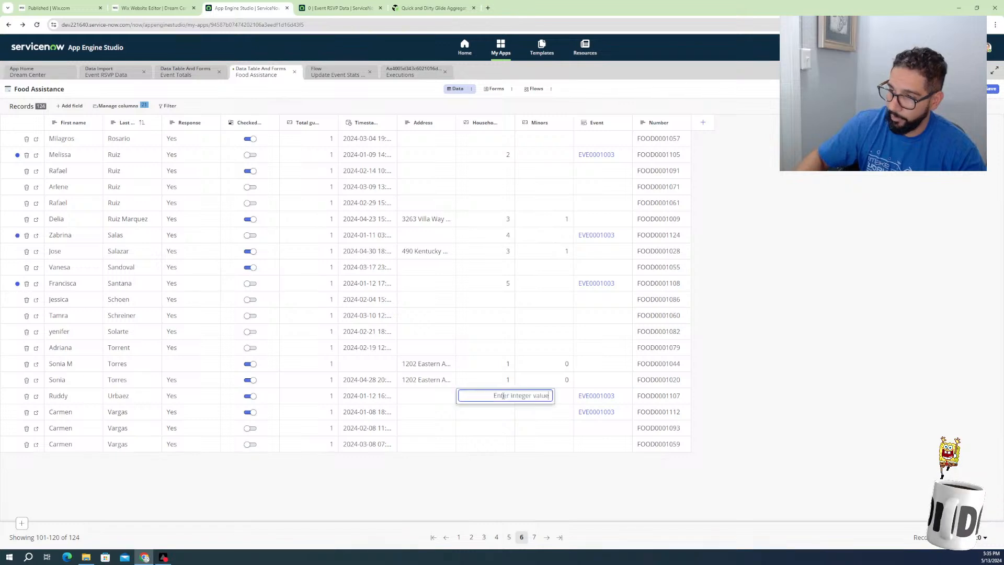
type("6")
left_click(506, 410)
left_click(505, 411)
type("7")
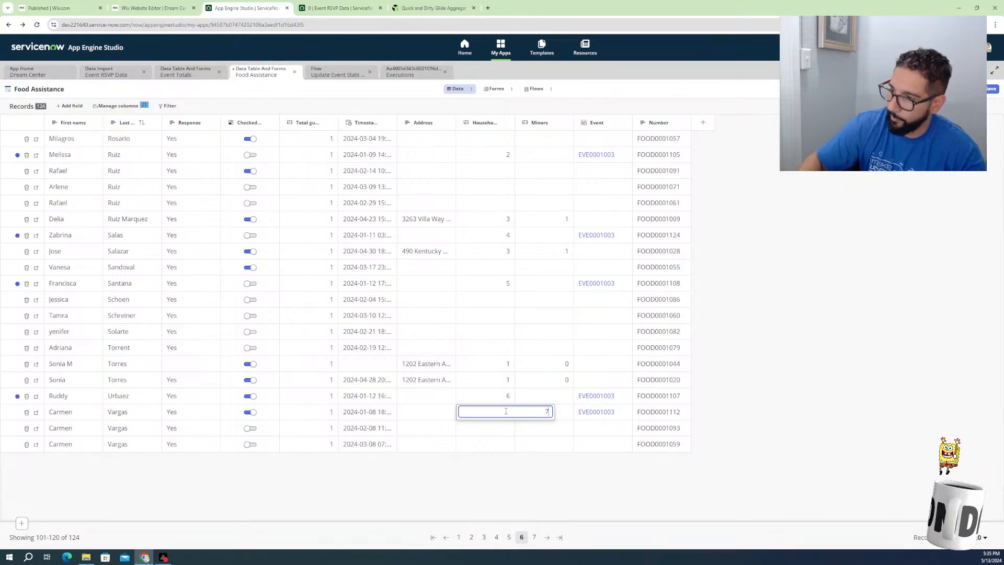
left_click(597, 414)
left_click(647, 413)
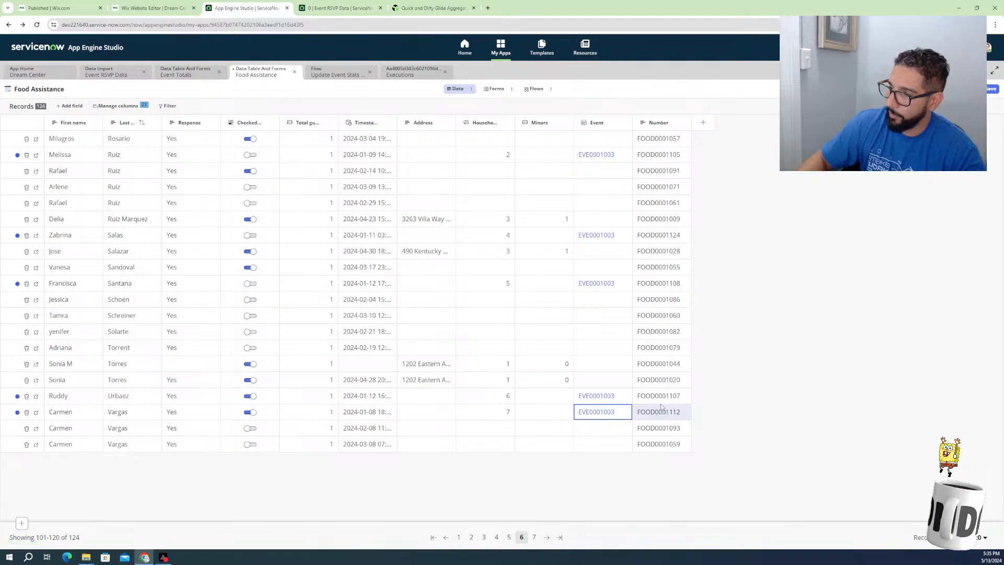
Copy the record number FOOD0001112 and save the edited household sizes in the Food Assistance table
left_click(648, 415)
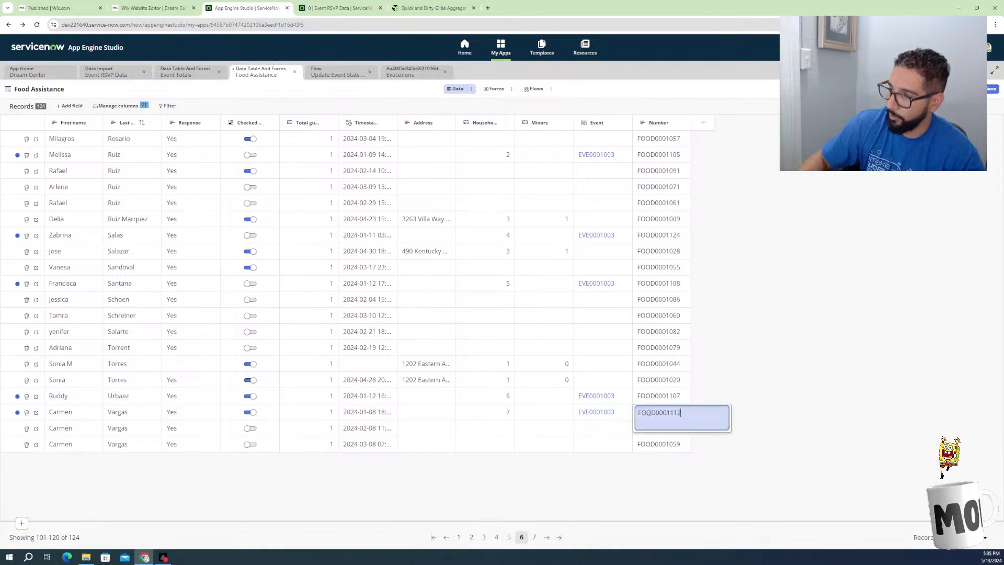
double_click(683, 414)
key("ctrl+c")
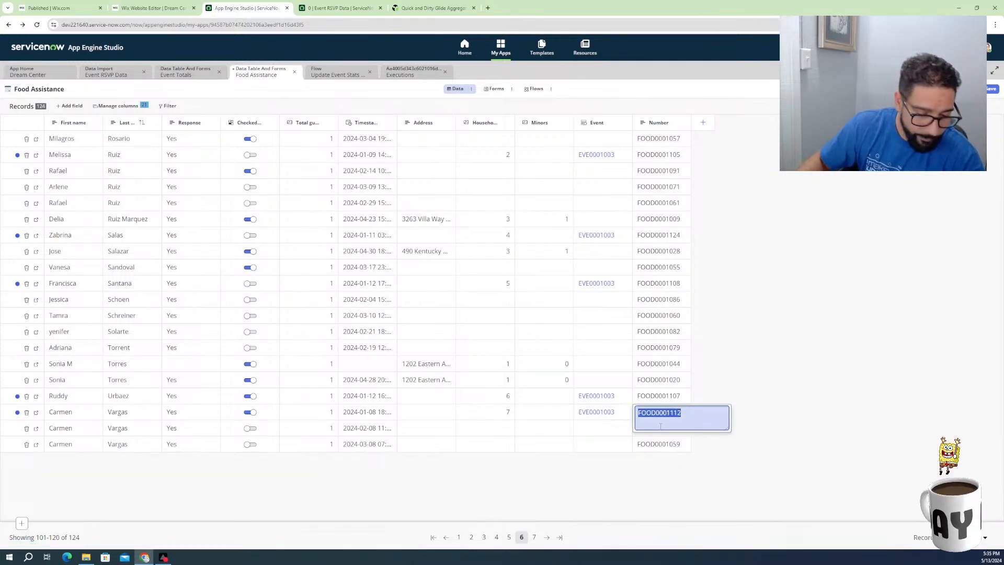
left_click(376, 76)
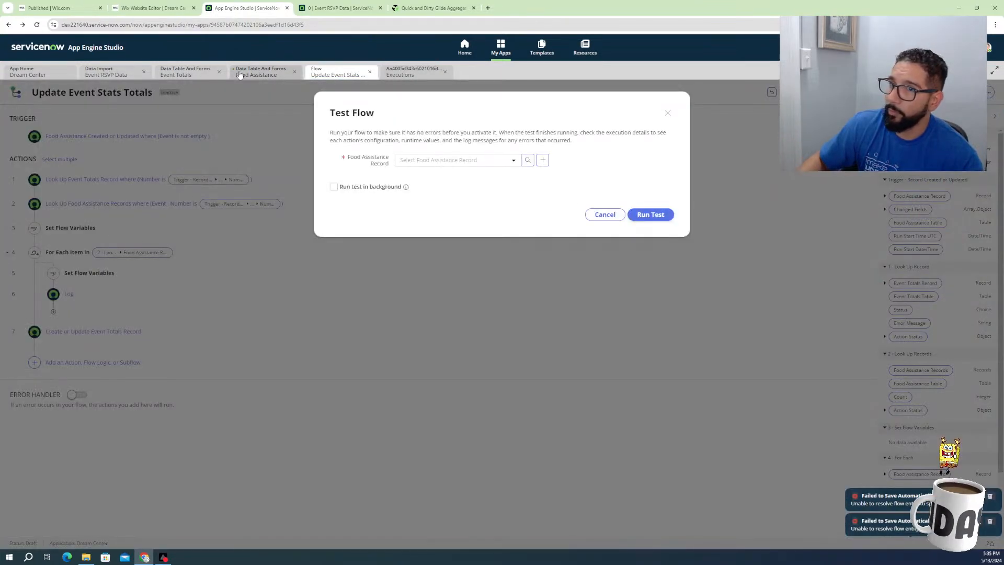
left_click(256, 71)
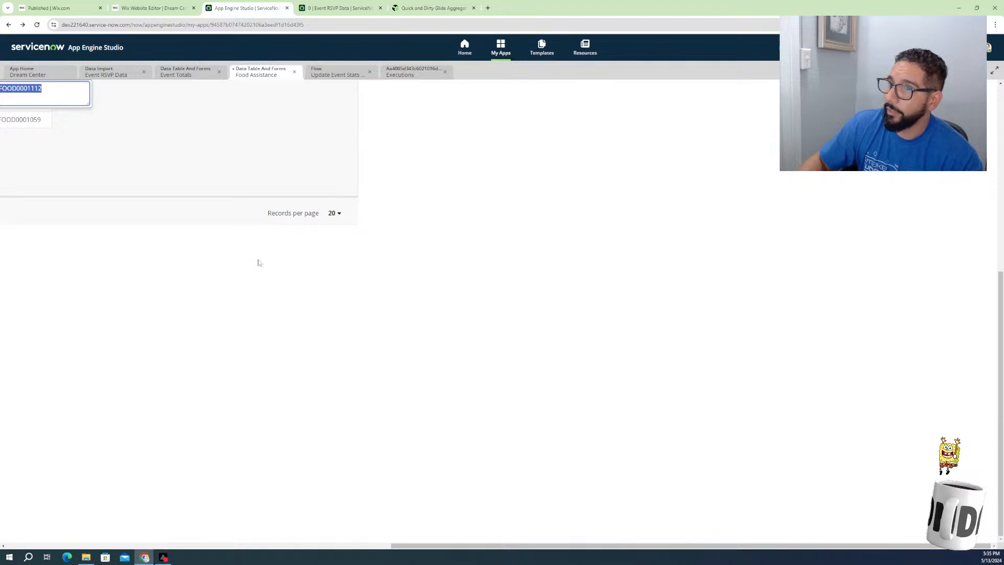
scroll(253, 400, "up", 6)
left_click(345, 89)
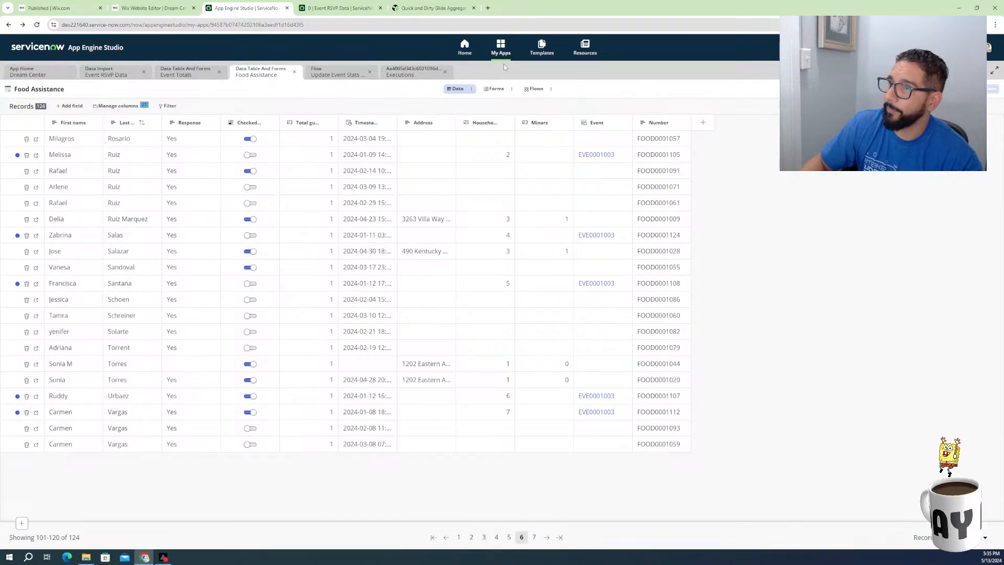
Close the old execution details and run the Update Event Stats Totals flow test on record FOOD0001112
left_click(442, 74)
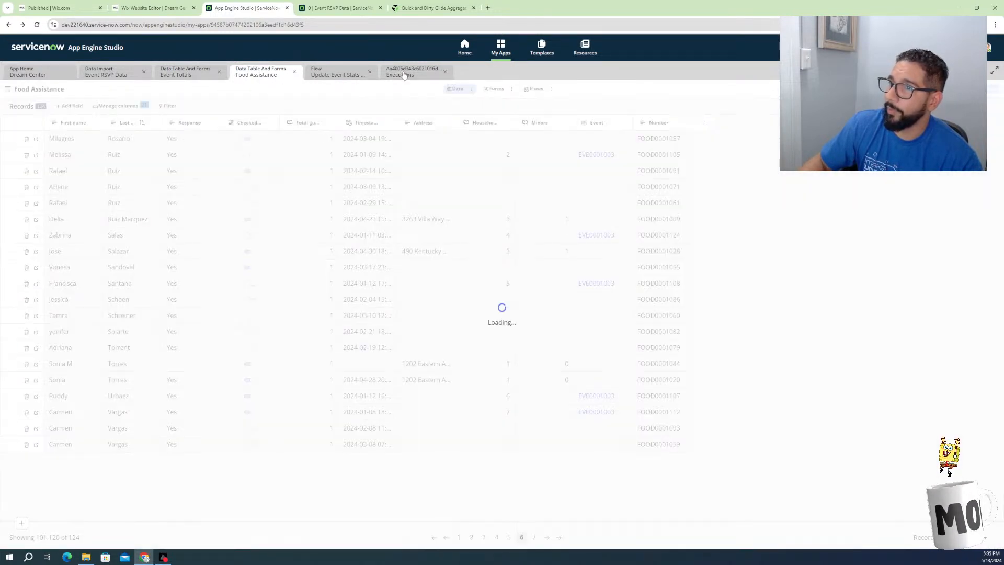
left_click(445, 71)
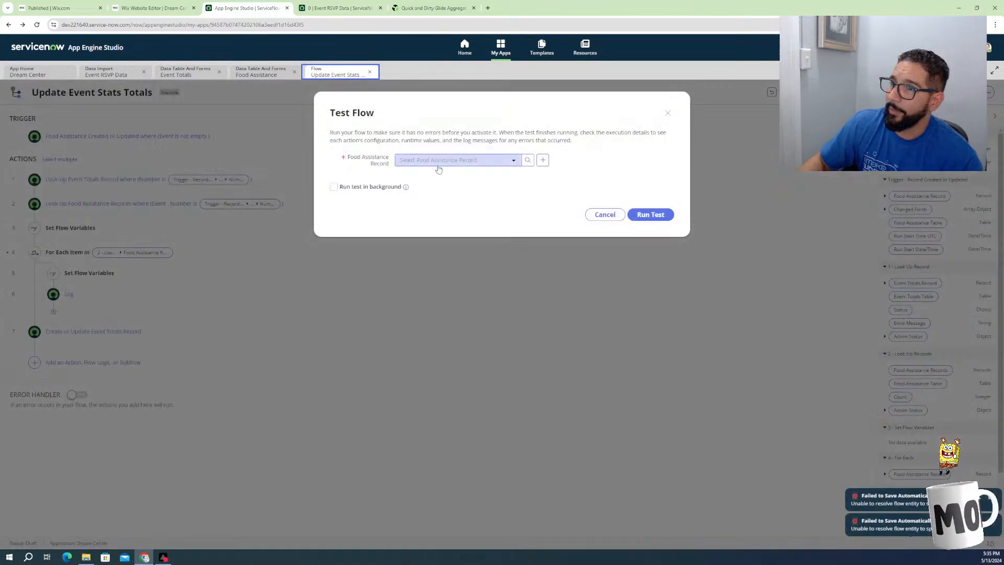
left_click(439, 162)
key("ctrl+v")
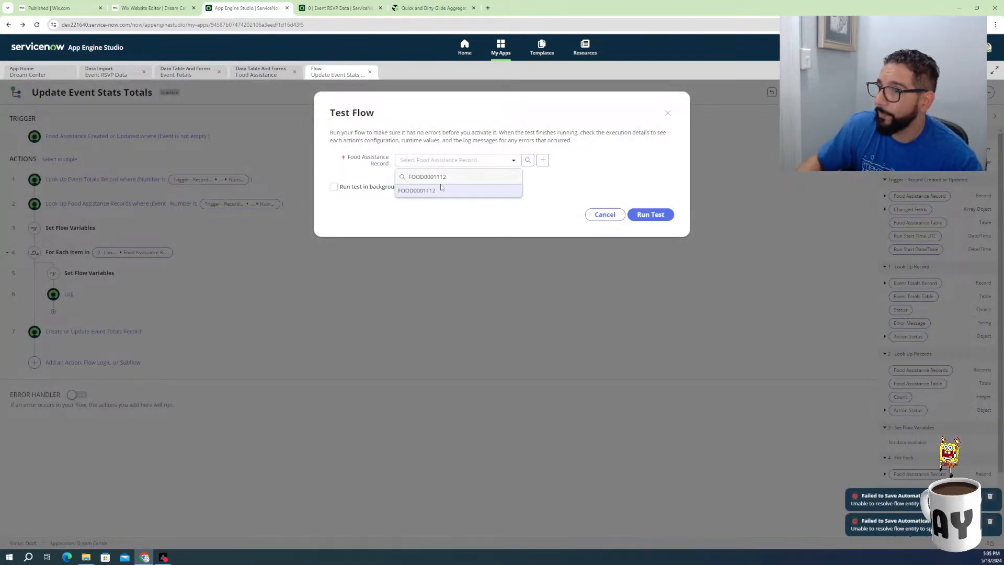
left_click(433, 192)
left_click(642, 221)
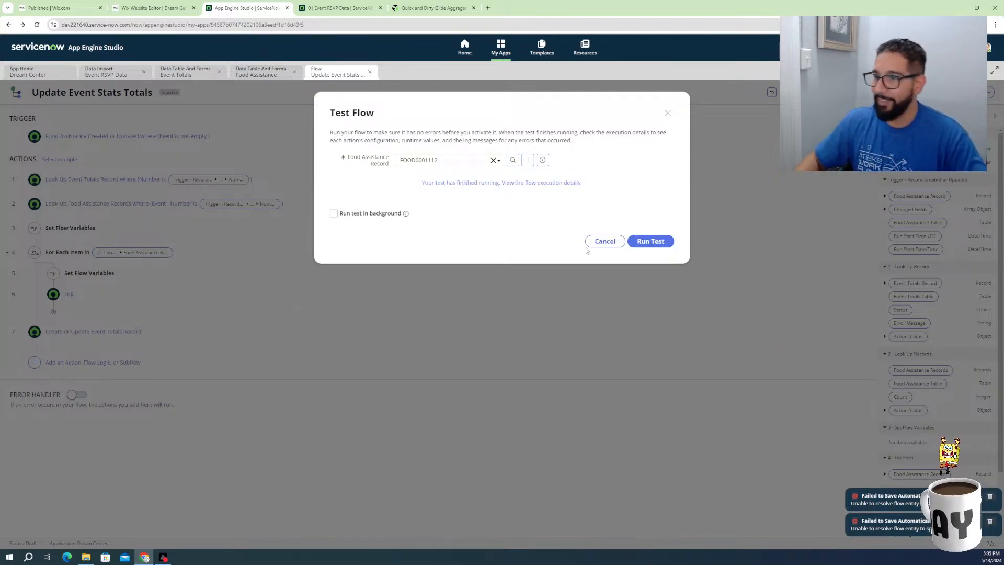
Open the new execution details and examine the loop's HouseholdCount and Log message values at iterations 1 and 29
left_click(519, 183)
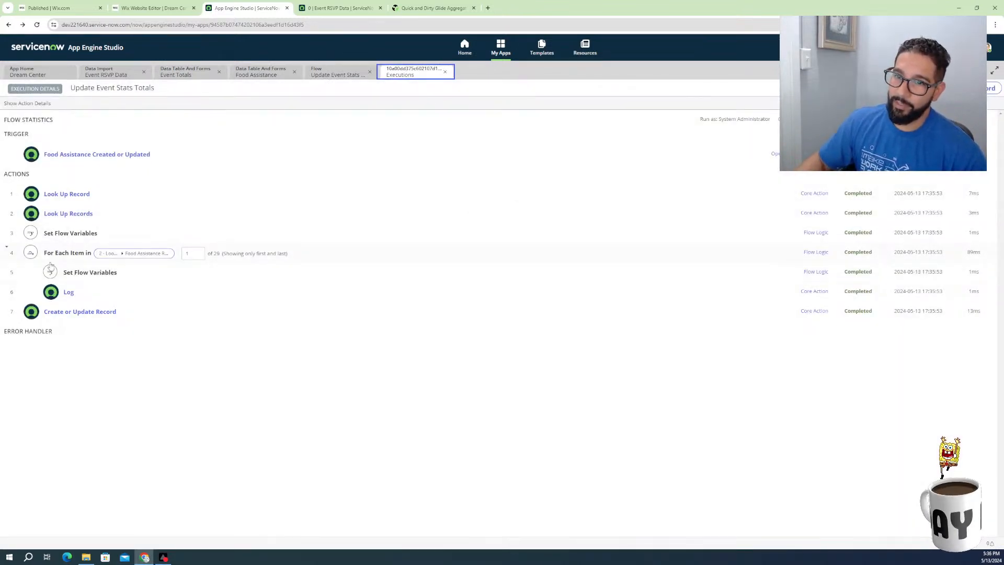
left_click(64, 272)
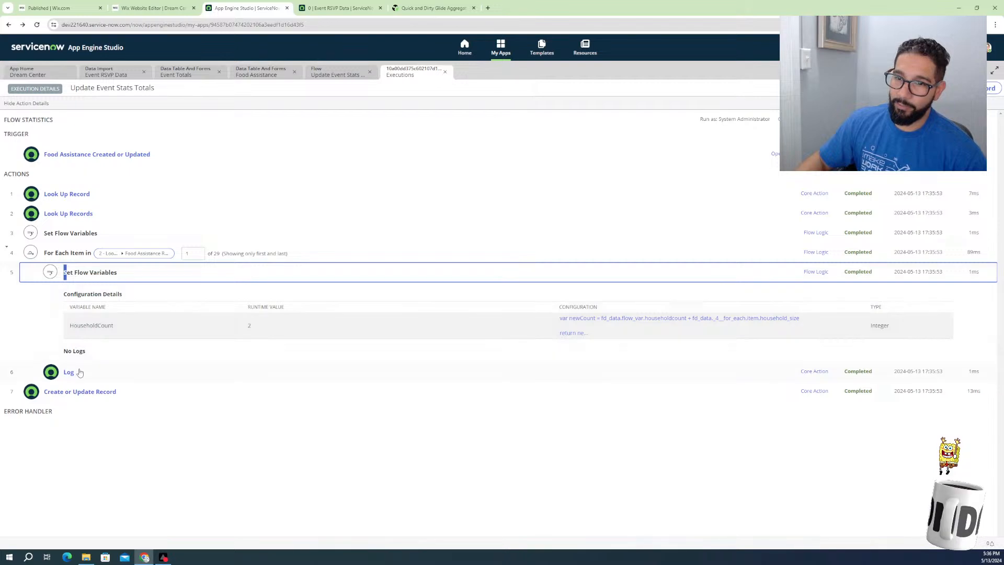
left_click(69, 372)
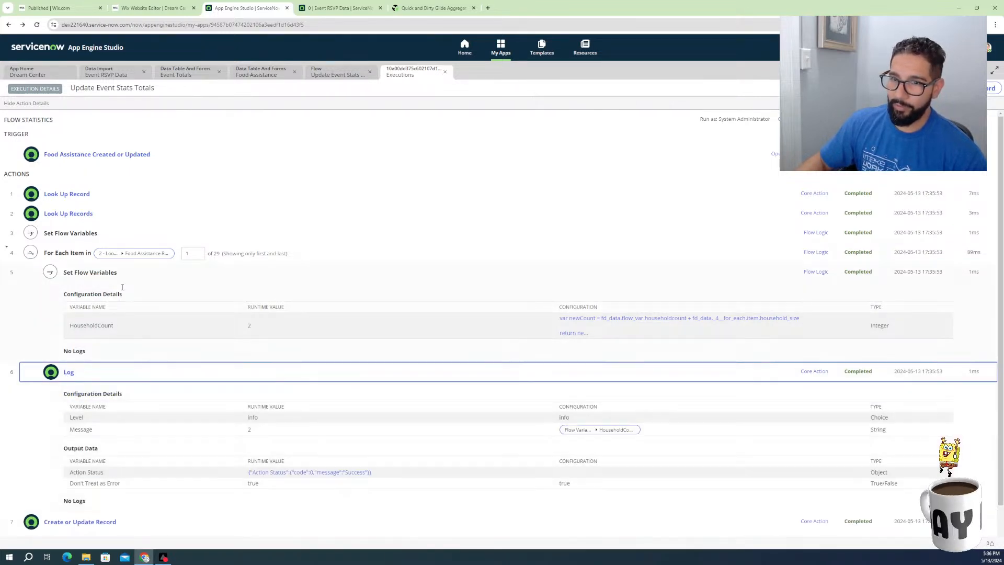
left_click(199, 254)
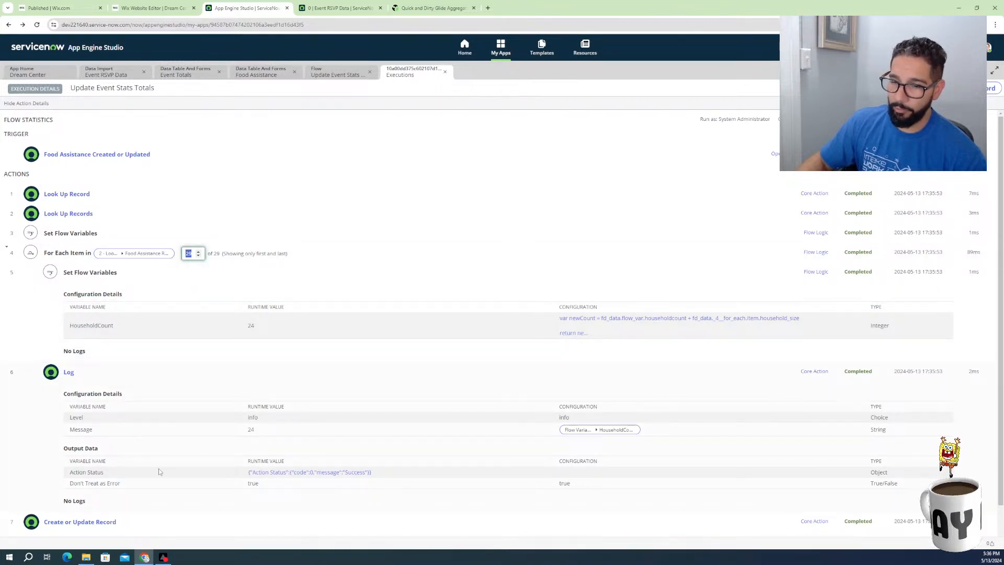
Examine the Create or Update Record output, then open its Event Totals record and check Household Totals and Pounds of Food
scroll(110, 473, "down", 1)
left_click(78, 480)
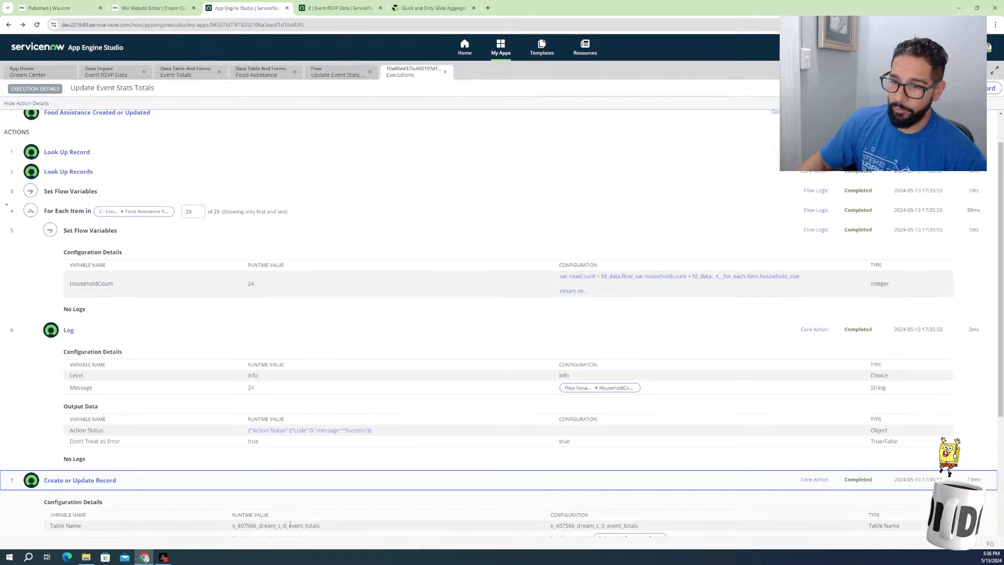
scroll(300, 507, "down", 2)
scroll(299, 508, "down", 1)
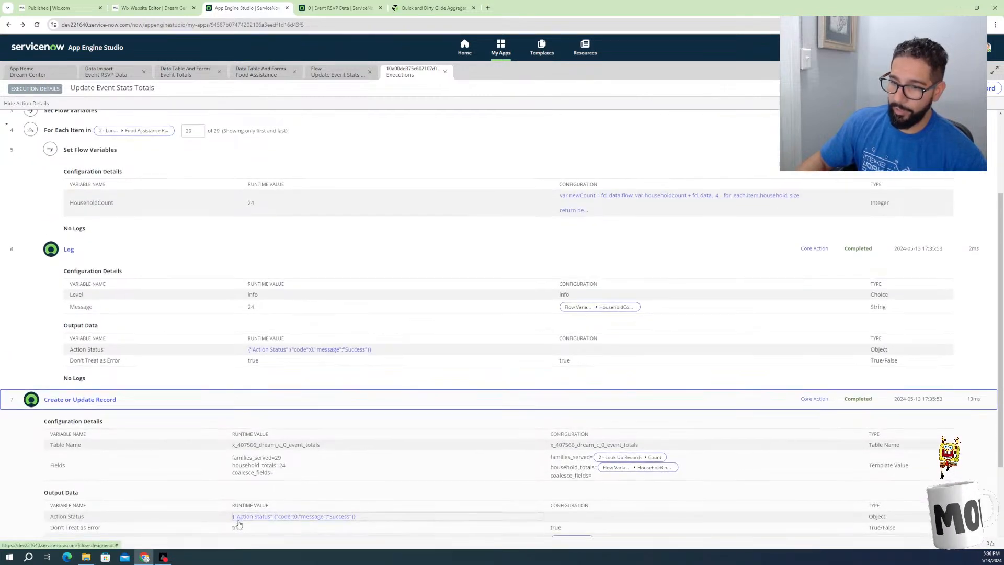
scroll(241, 502, "down", 2)
mouse_move(245, 480)
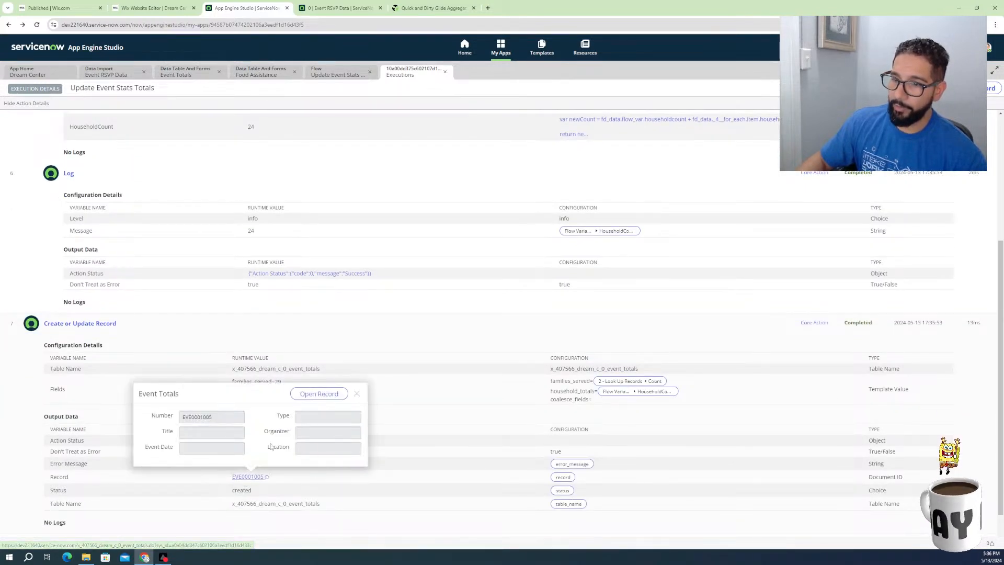
left_click(320, 395)
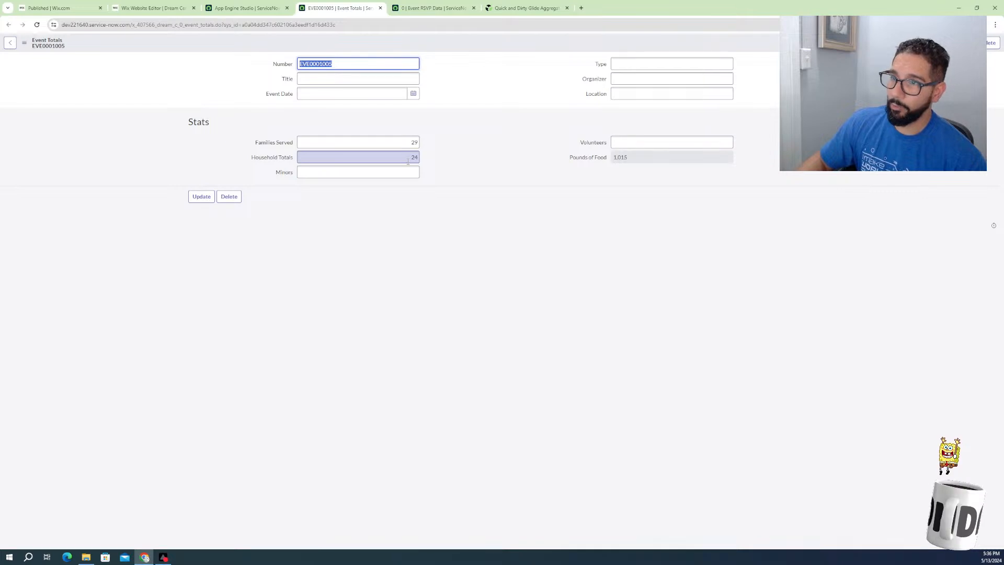
left_click(639, 158)
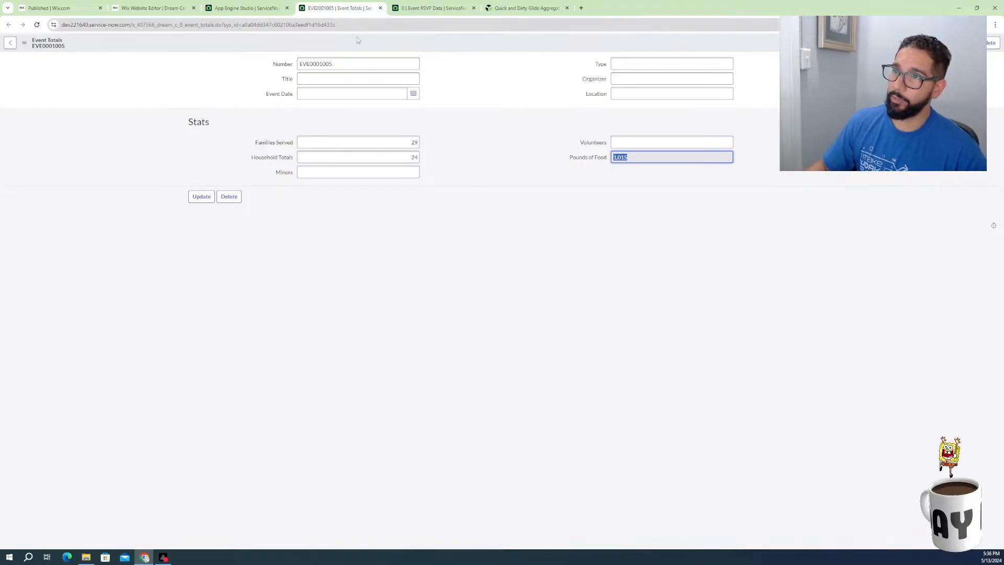
Return to the flow's execution details and expand the Food Assistance Created or Updated trigger to examine its runtime values
left_click(225, 10)
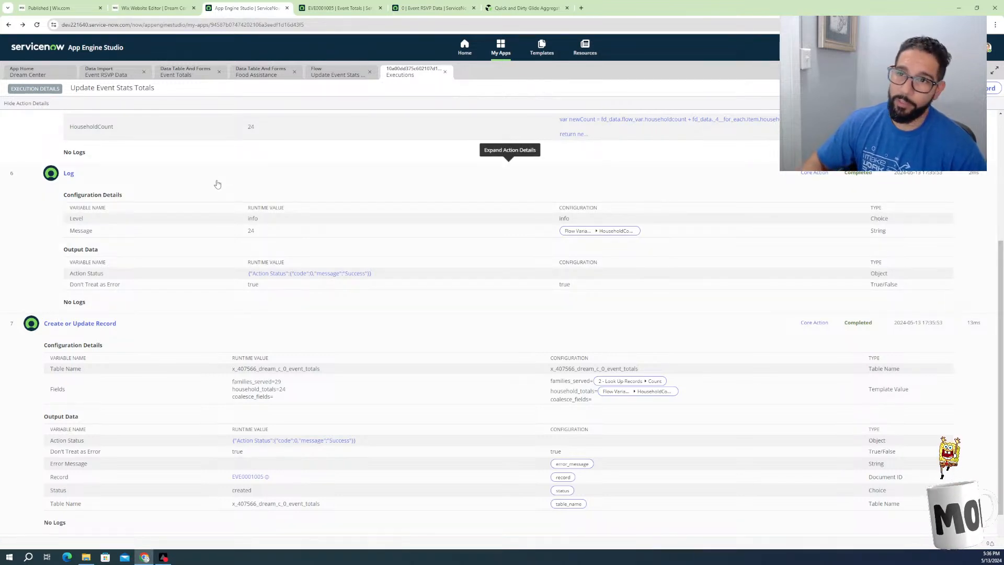
scroll(224, 188, "up", 4)
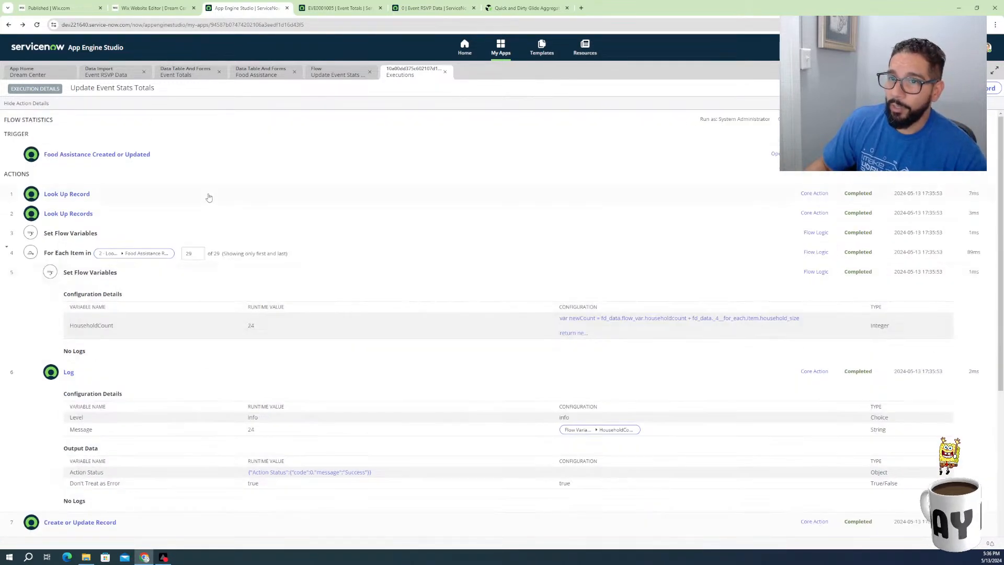
left_click(88, 156)
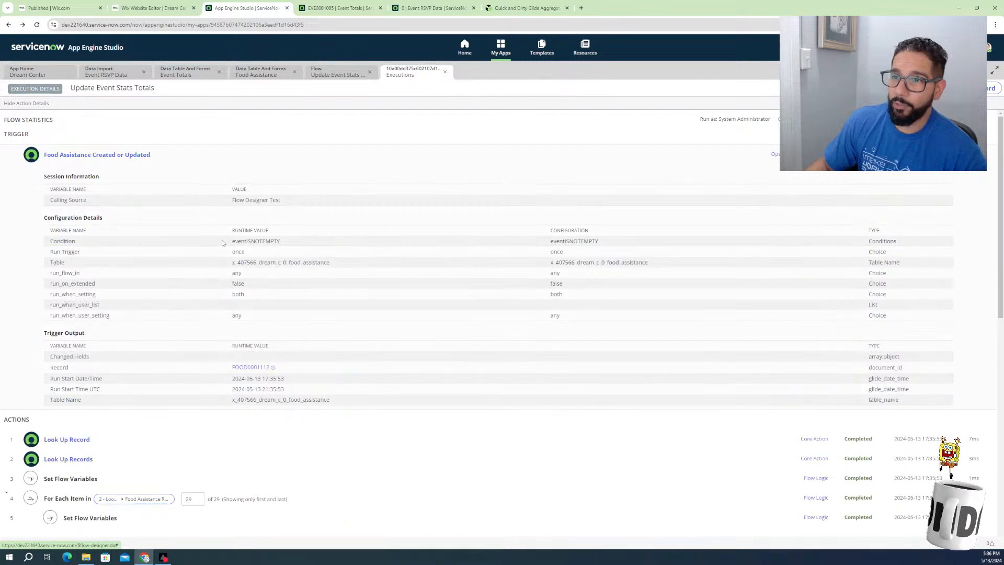